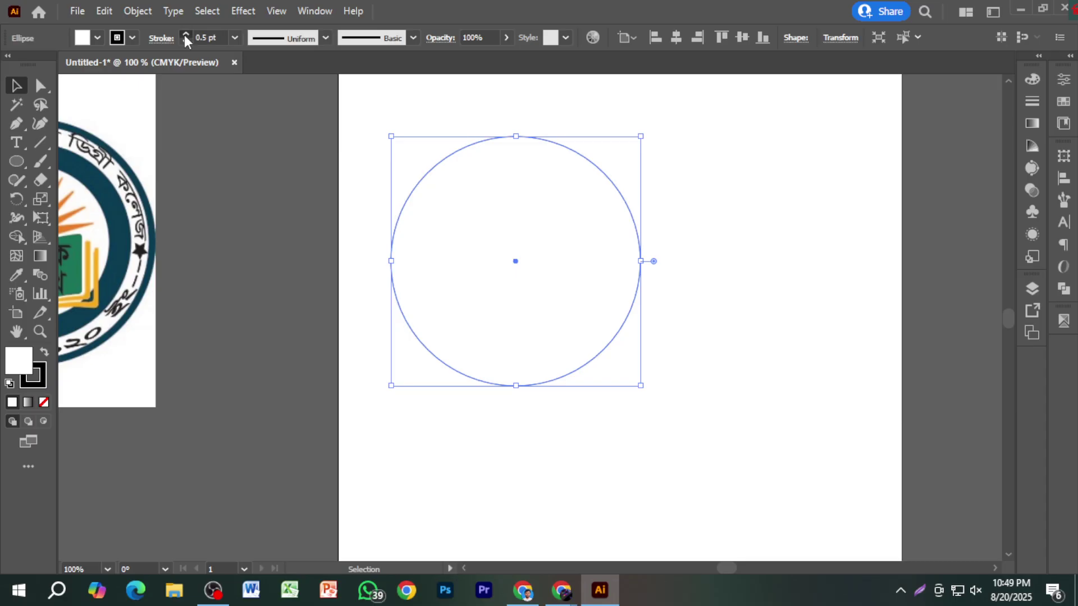
# Set the circle's stroke to 1 pt and add a concentric copy of it scaled to about two-thirds the diameter.
pyautogui.click(186, 35)
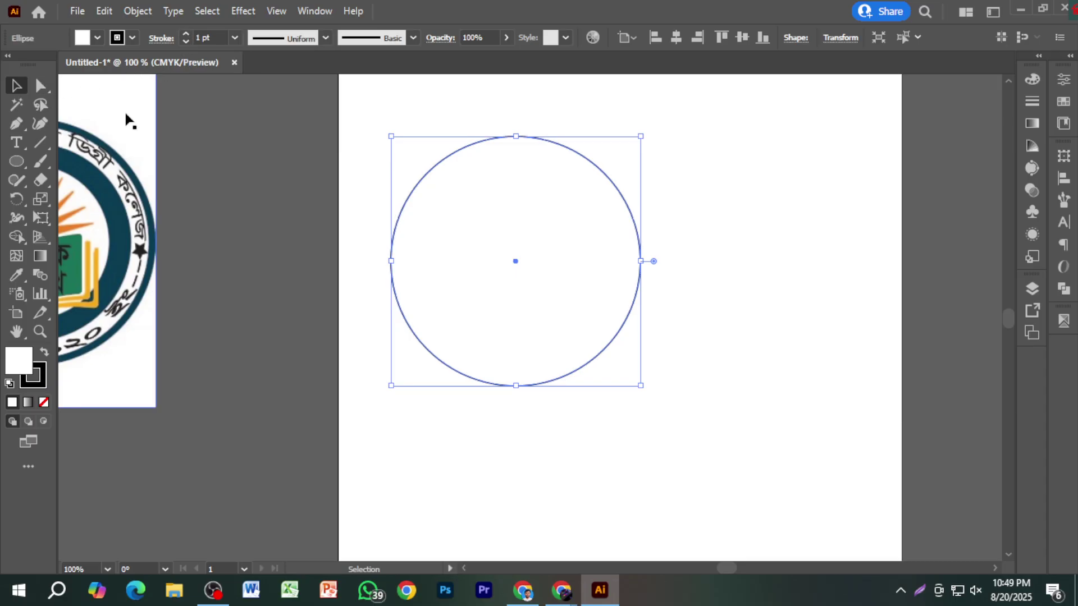
pyautogui.click(191, 142)
pyautogui.moveTo(642, 156); pyautogui.dragTo(553, 224)
pyautogui.press('a')
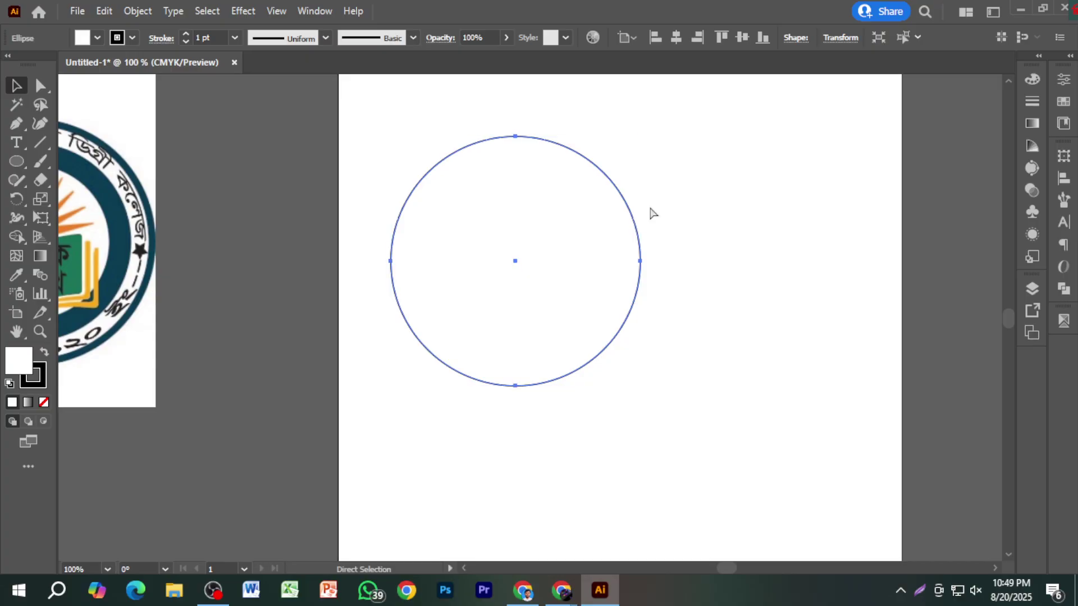
pyautogui.press('v')
pyautogui.moveTo(642, 261); pyautogui.dragTo(599, 268)
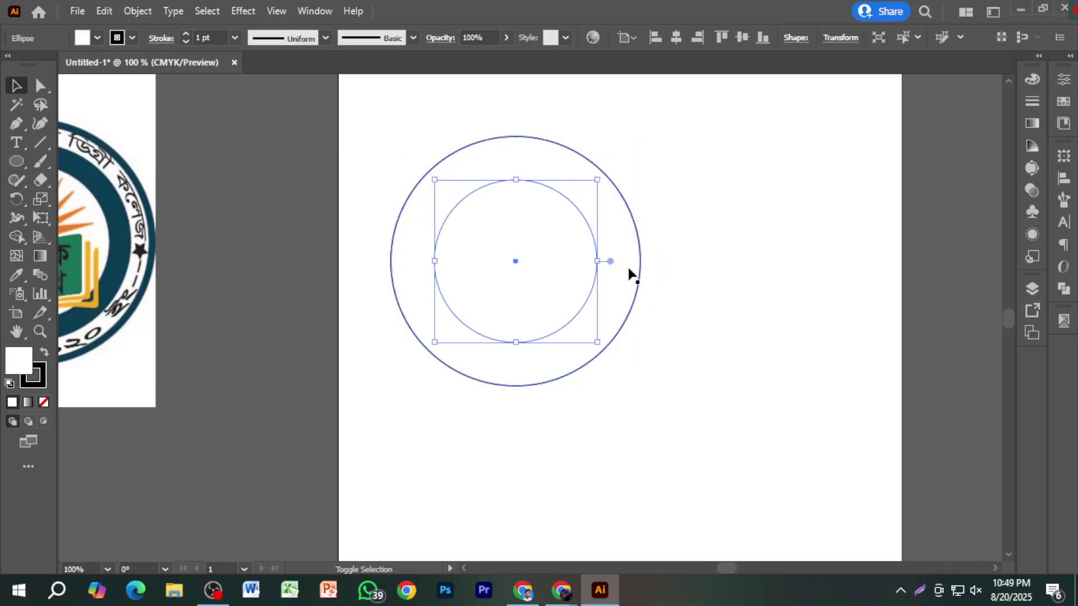
pyautogui.press('Delete')
# Duplicate the circle in place and shrink the copy concentrically to just under two-thirds of the outer diameter.
pyautogui.press('space')
pyautogui.moveTo(306, 282); pyautogui.dragTo(343, 289)
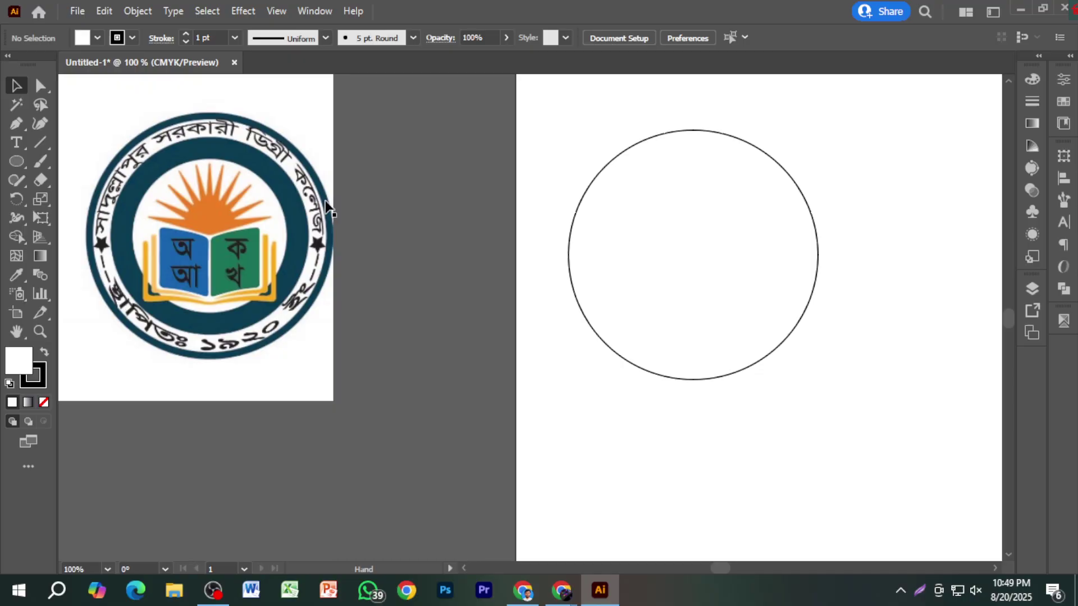
pyautogui.scroll(1, 113, 160)
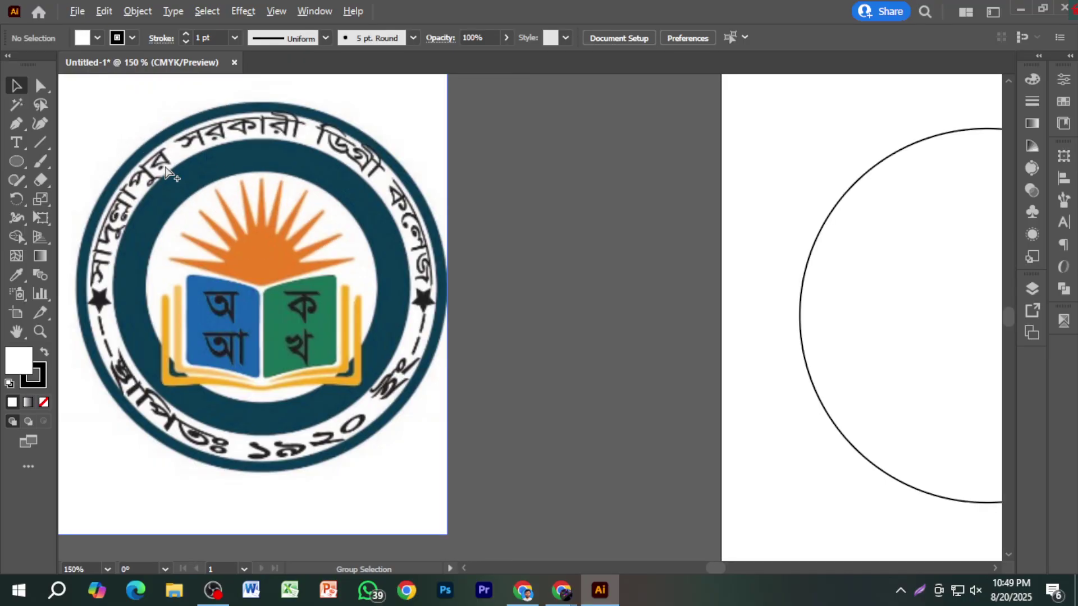
pyautogui.scroll(-1, 403, 236)
pyautogui.press('space')
pyautogui.moveTo(578, 271); pyautogui.dragTo(346, 272)
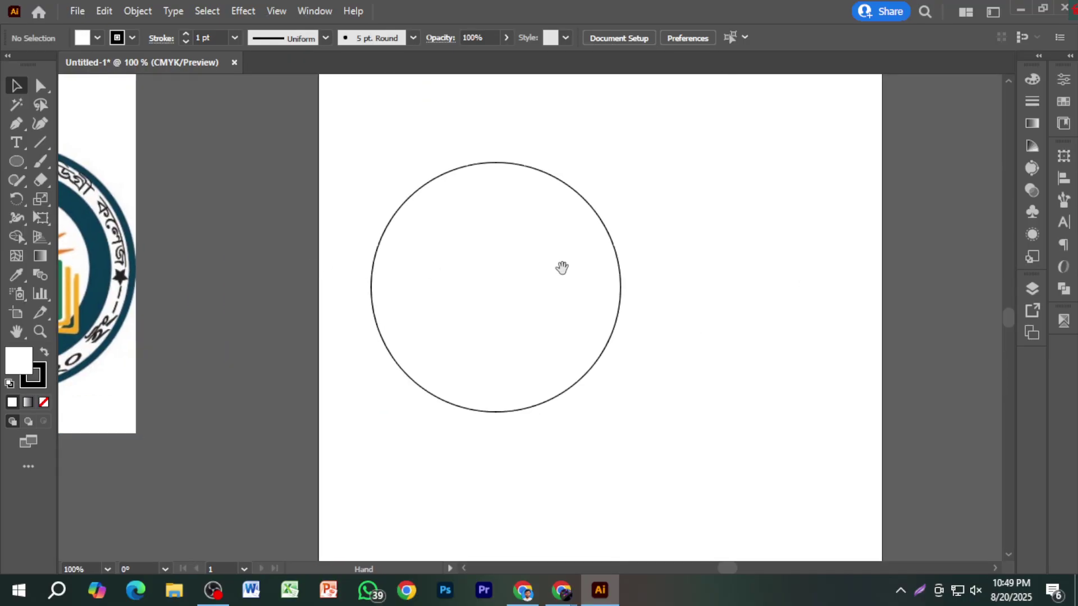
pyautogui.click(468, 269)
pyautogui.hotkey('ctrl', 'c')
pyautogui.hotkey('ctrl', 'f')
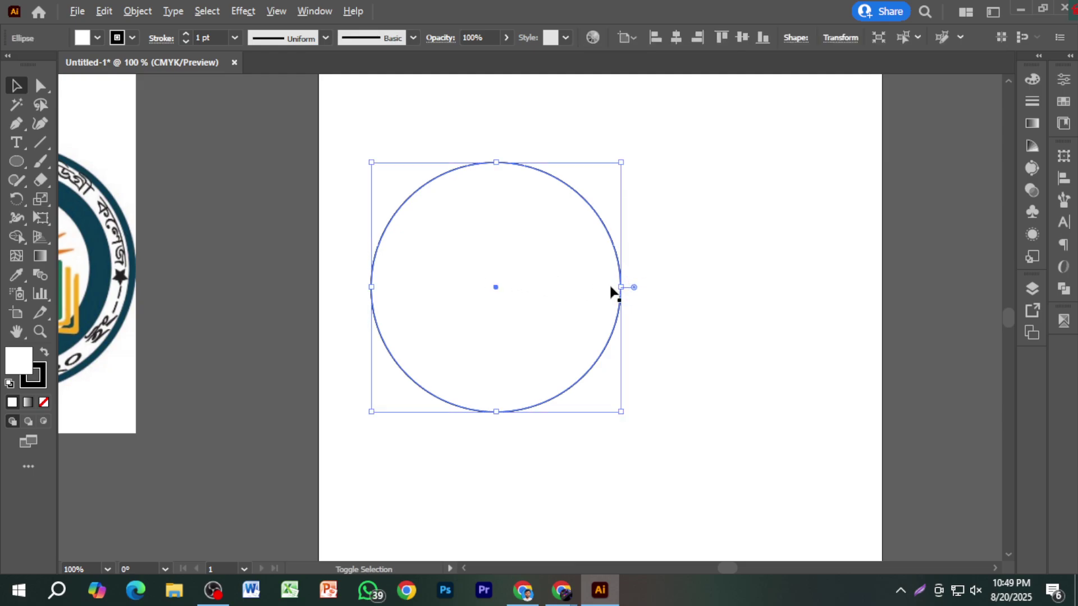
pyautogui.moveTo(620, 286); pyautogui.dragTo(575, 298)
pyautogui.press('Delete')
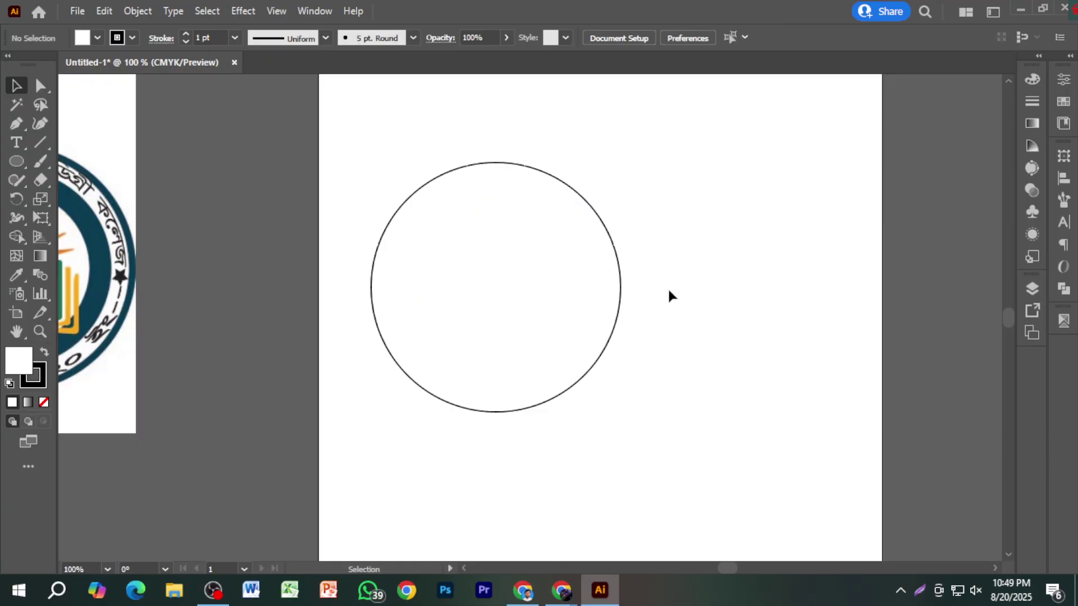
# Remove the fill from the outer circle.
pyautogui.click(469, 232)
pyautogui.moveTo(478, 252); pyautogui.dragTo(500, 289)
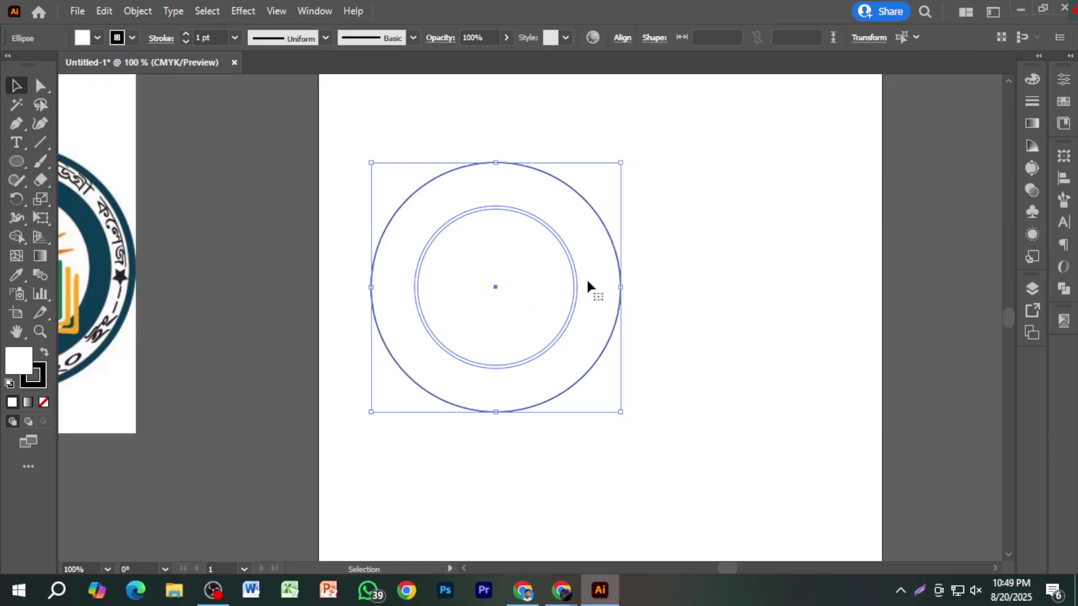
pyautogui.click(661, 278)
pyautogui.click(566, 296)
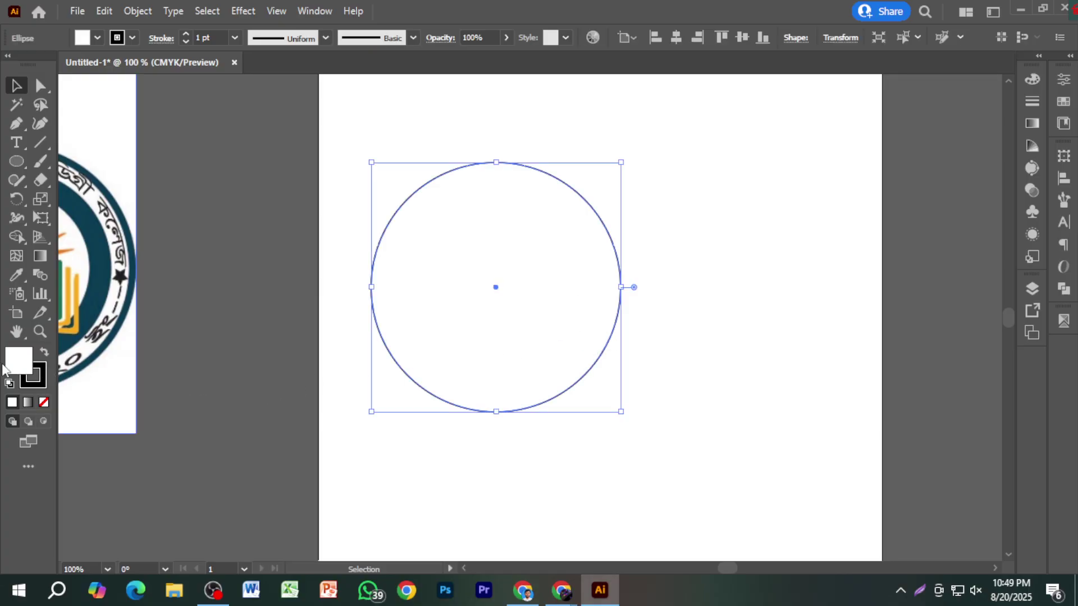
pyautogui.click(44, 399)
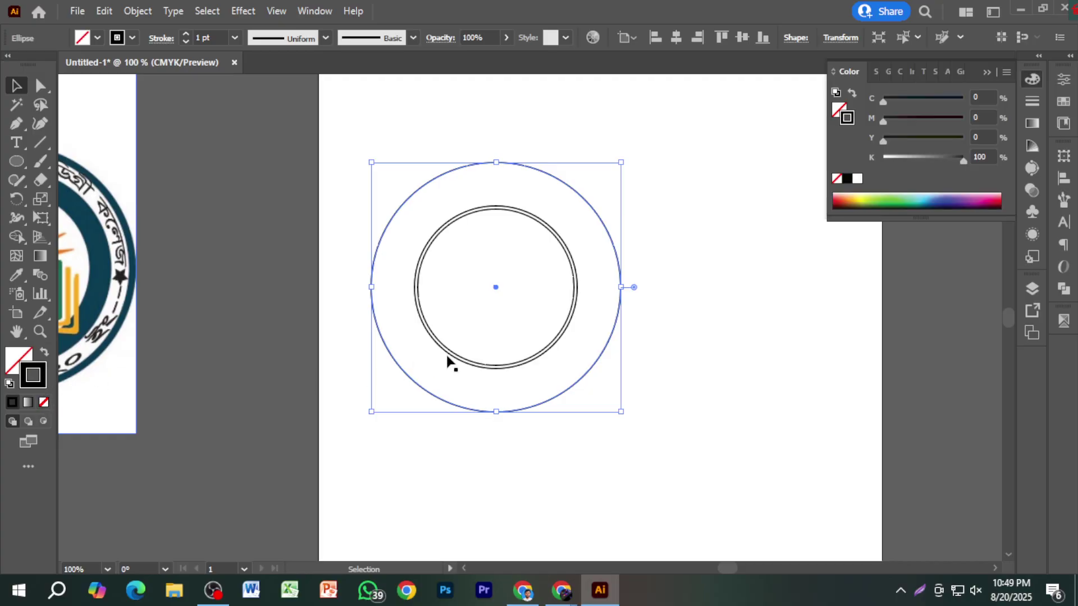
# Delete the smaller of the two nearly identical inner circles.
pyautogui.click(640, 359)
pyautogui.click(547, 348)
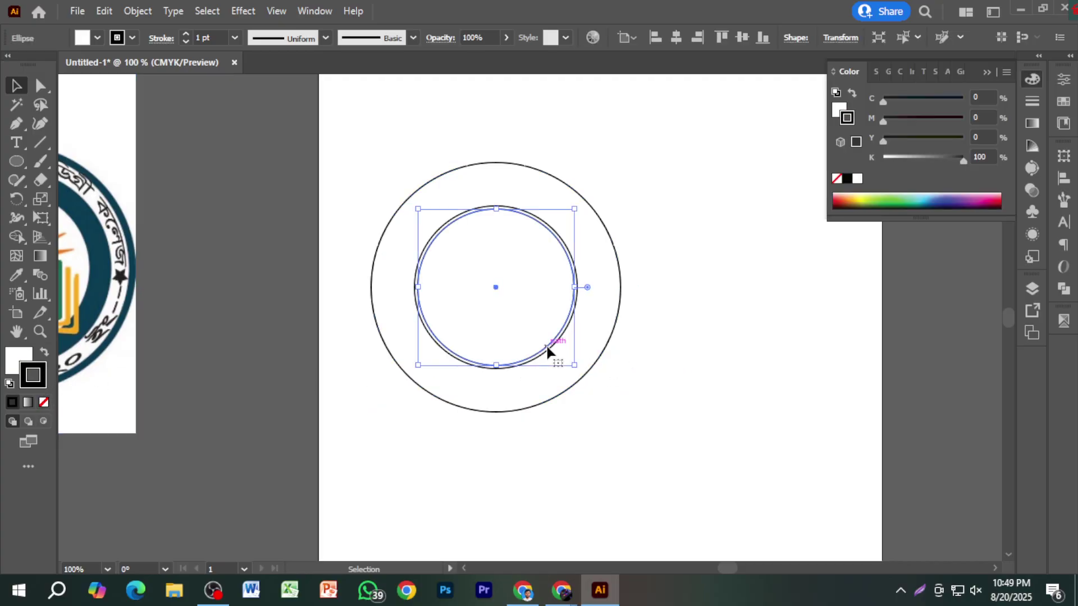
pyautogui.click(545, 345)
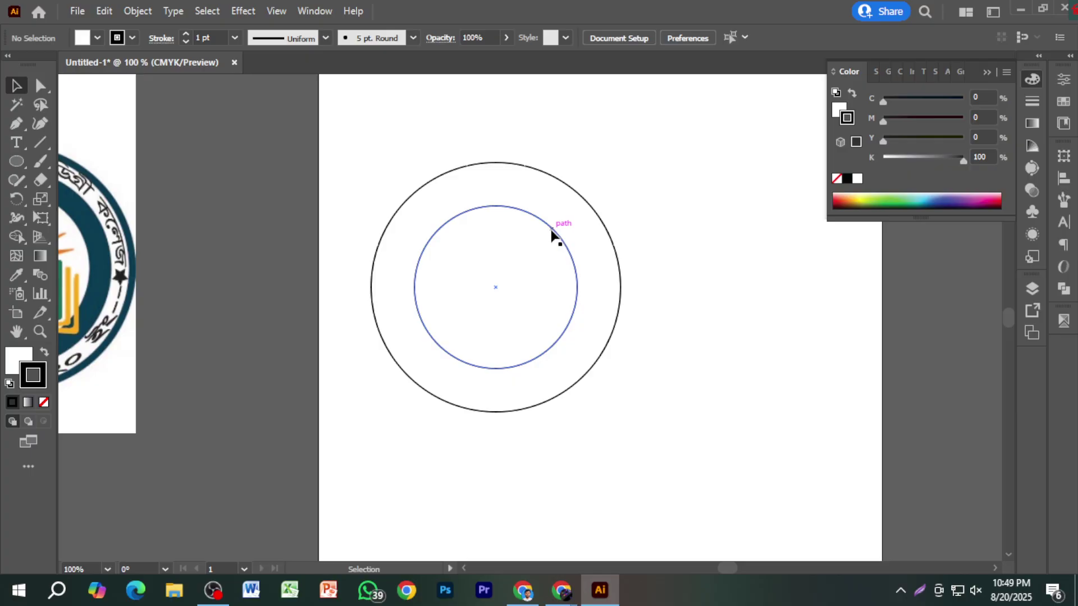
# Place a placeholder point text object on the artboard below the circles.
pyautogui.click(16, 142)
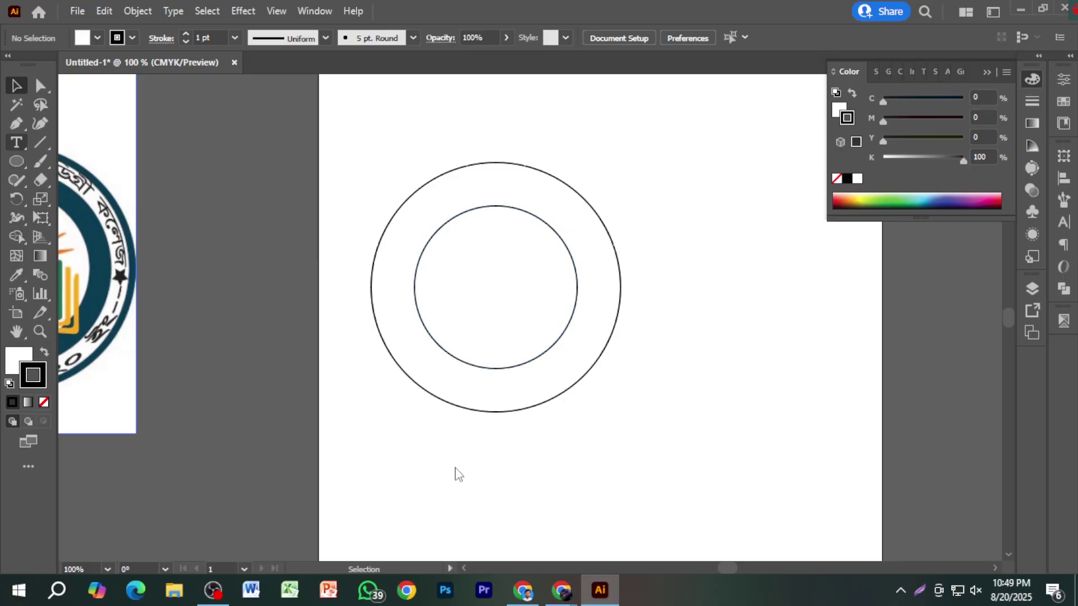
pyautogui.click(452, 466)
pyautogui.click(15, 87)
# Set the placeholder text's font to SutonnyMJ Bold.
pyautogui.click(1062, 222)
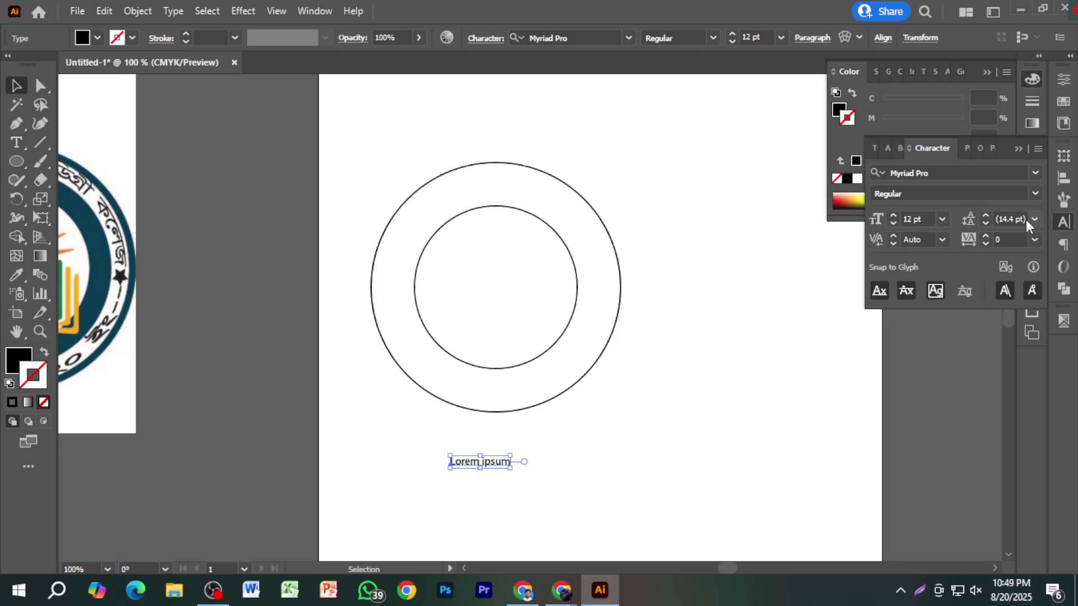
pyautogui.click(1034, 173)
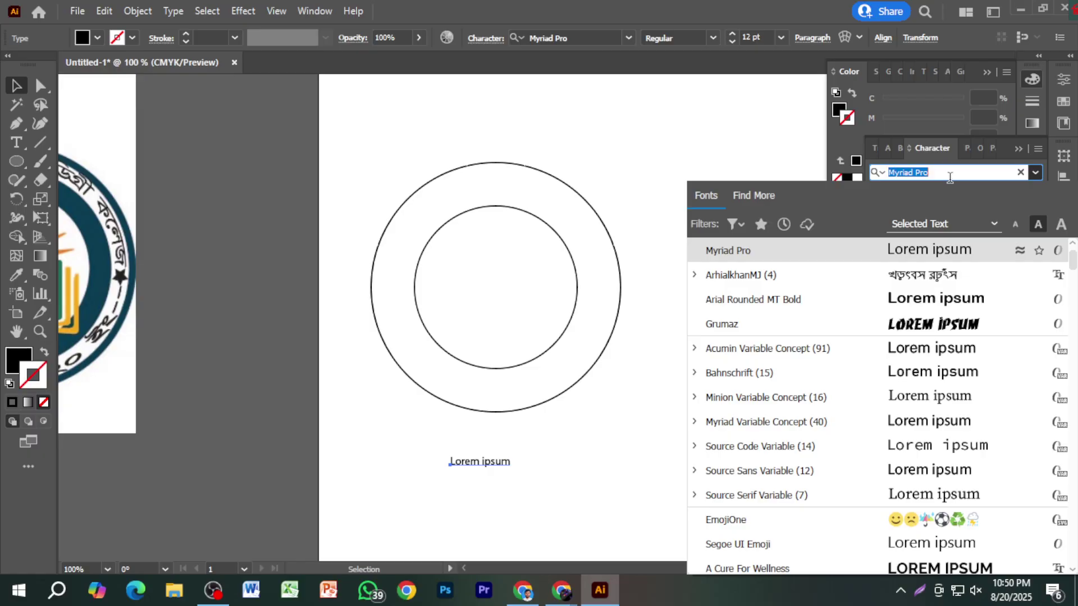
pyautogui.write('ুজ')
pyautogui.press('BackSpace')
pyautogui.press('BackSpace')
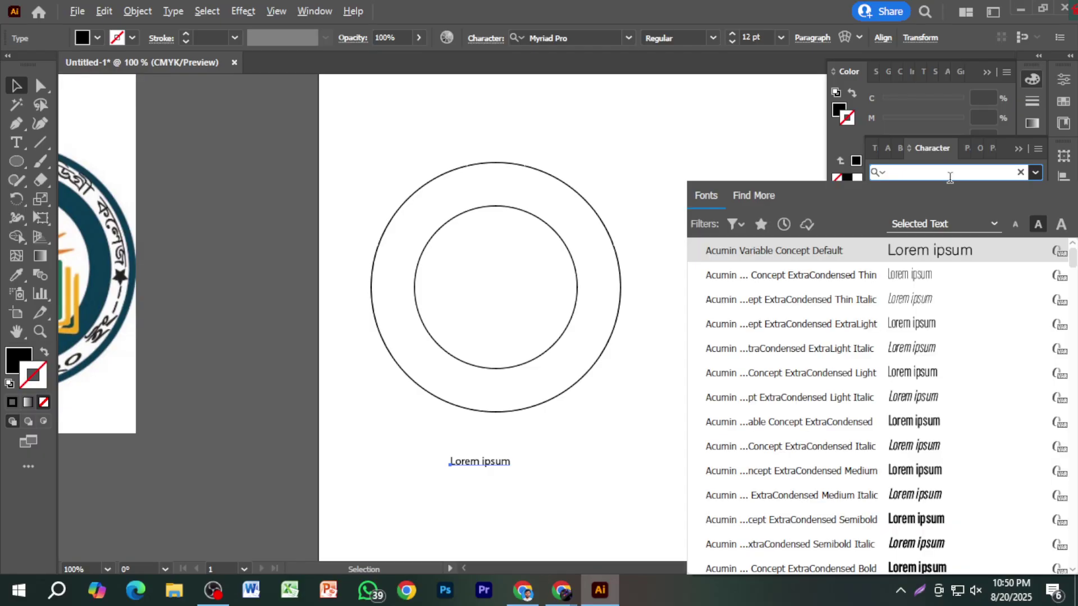
pyautogui.write('yR')
pyautogui.press('BackSpace')
pyautogui.press('BackSpace')
pyautogui.write('su')
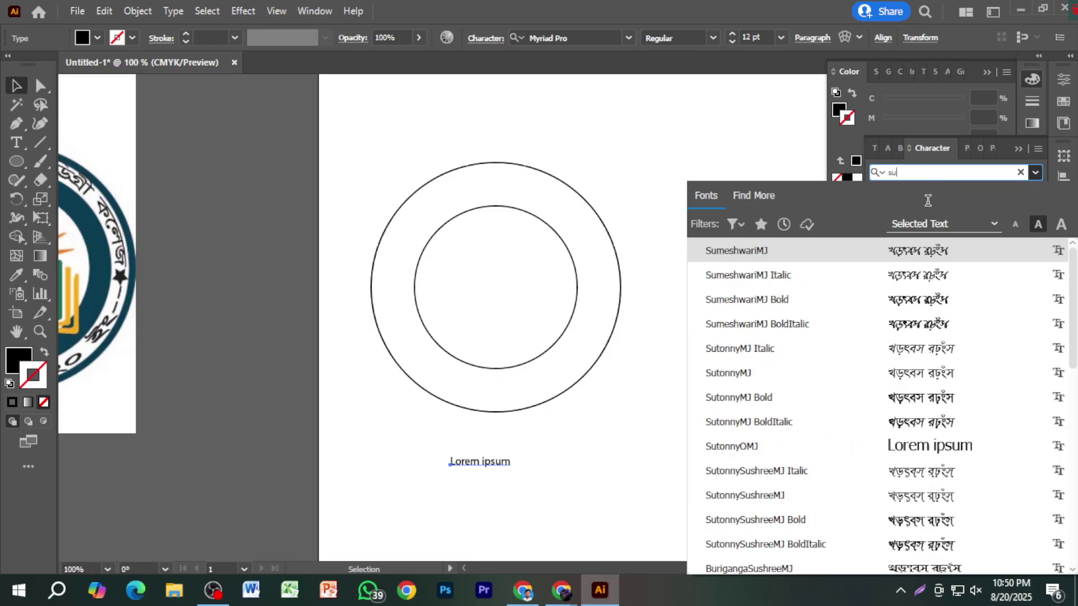
pyautogui.click(805, 399)
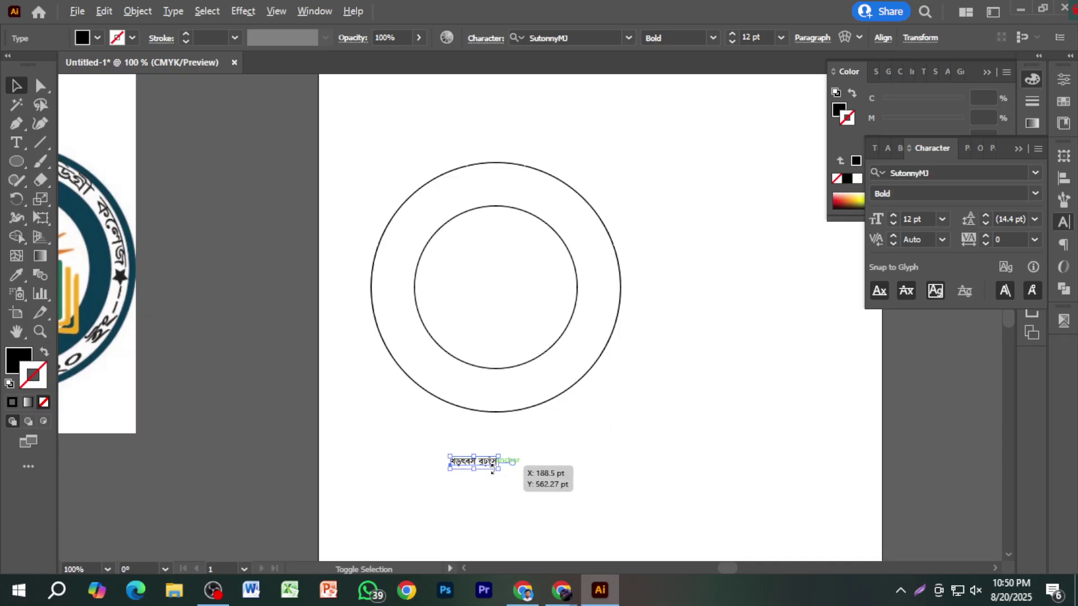
# Enlarge the placeholder text to about 41 pt and move it above the reference logo.
pyautogui.moveTo(497, 469); pyautogui.dragTo(623, 473)
pyautogui.hscroll(-5, 624, 473)
pyautogui.moveTo(768, 471); pyautogui.dragTo(268, 135)
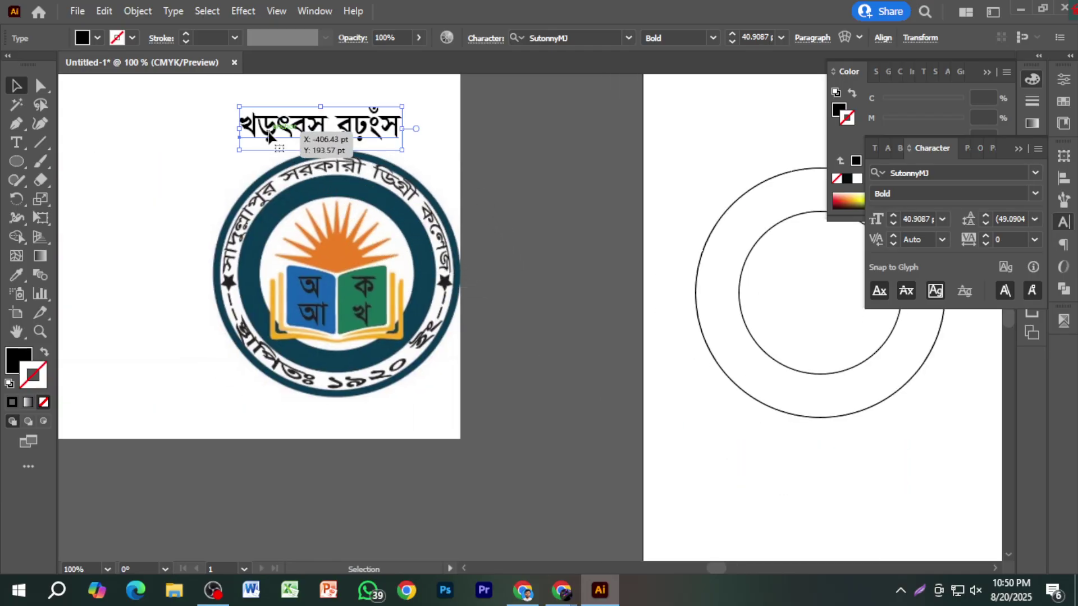
# Replace the placeholder text with "সাদুল্লাপুর সরকারী ডিগ্রি কলেজ".
pyautogui.tripleClick(268, 135)
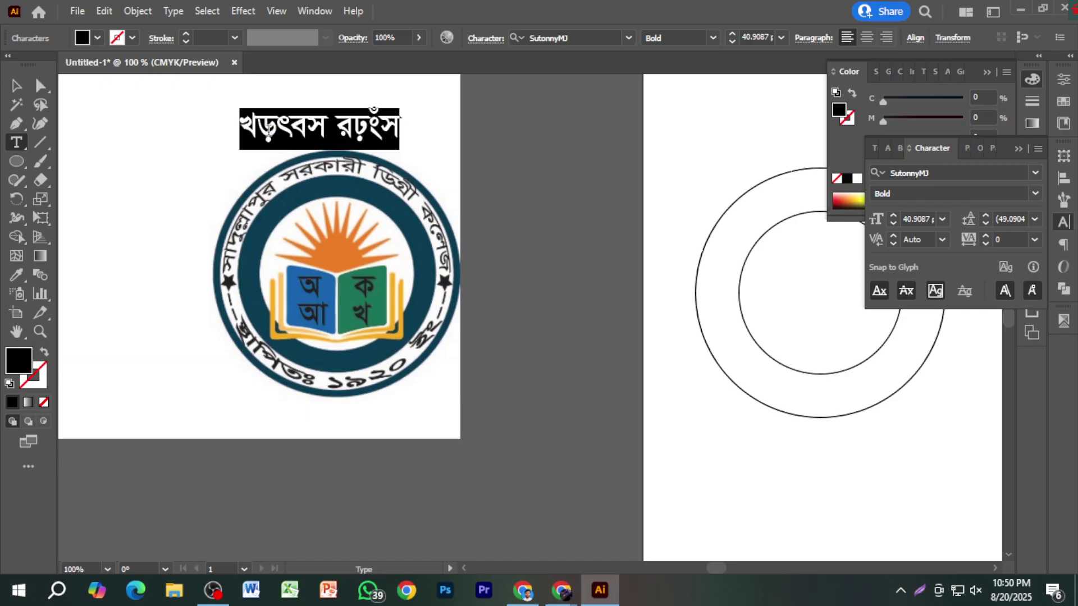
pyautogui.write('সাদুল্লাপুর সরক')
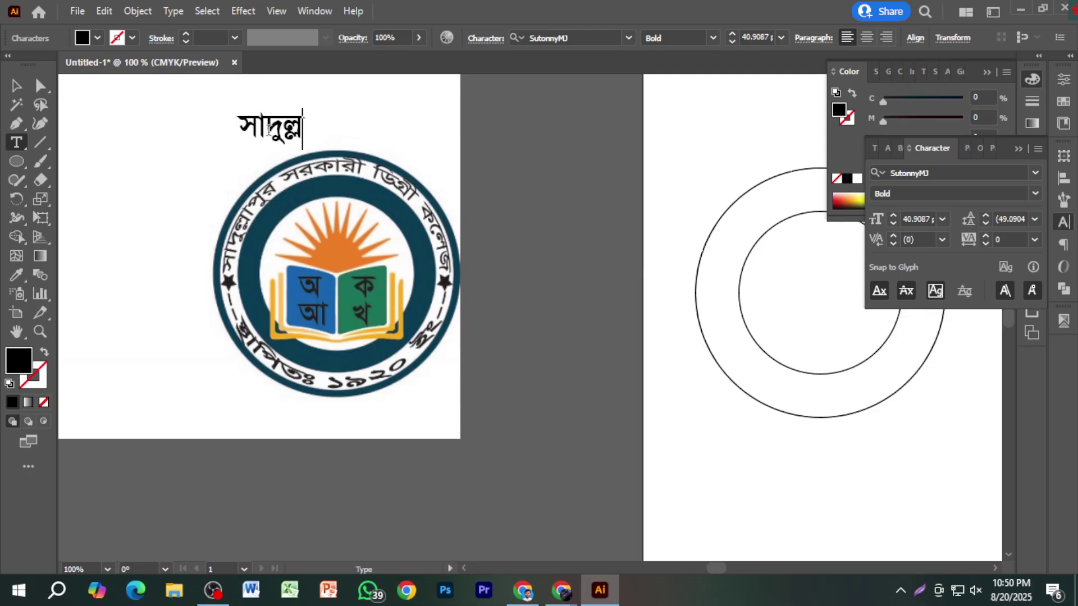
pyautogui.write('া')
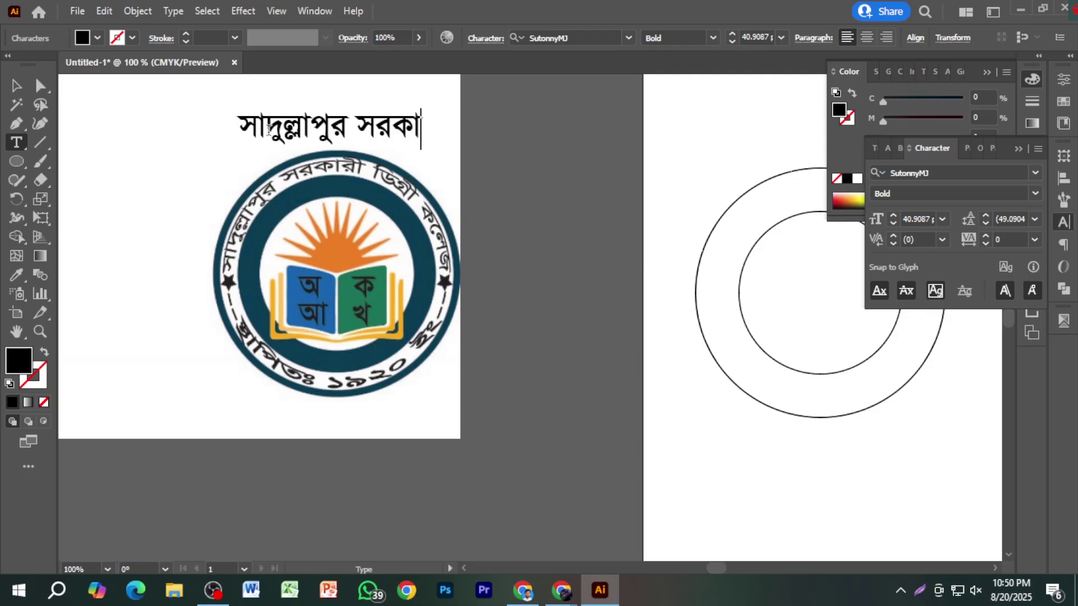
pyautogui.write('রী ডি')
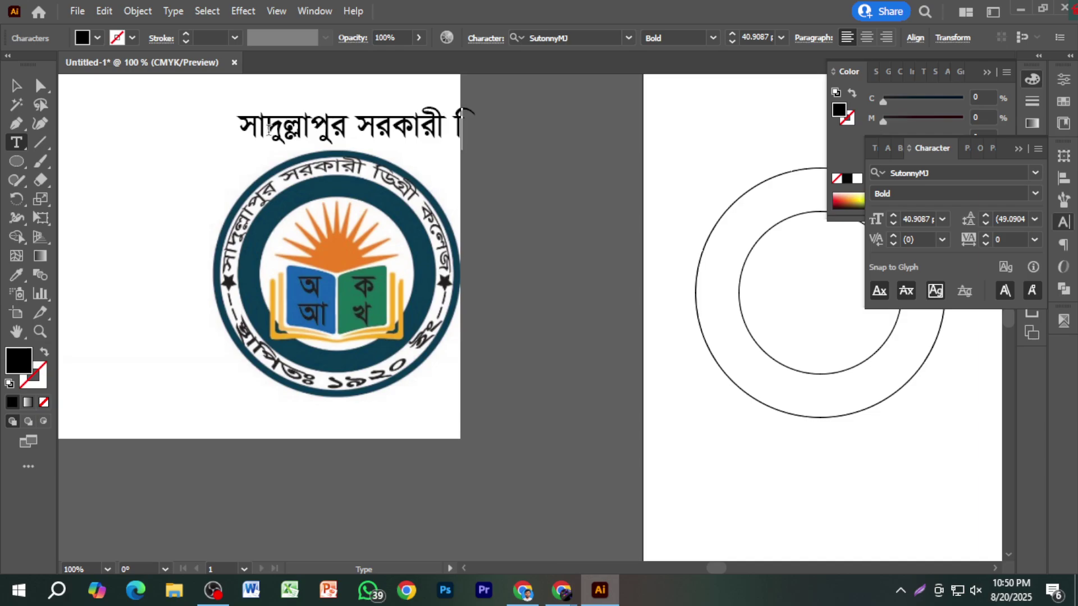
pyautogui.write('িগ্রি')
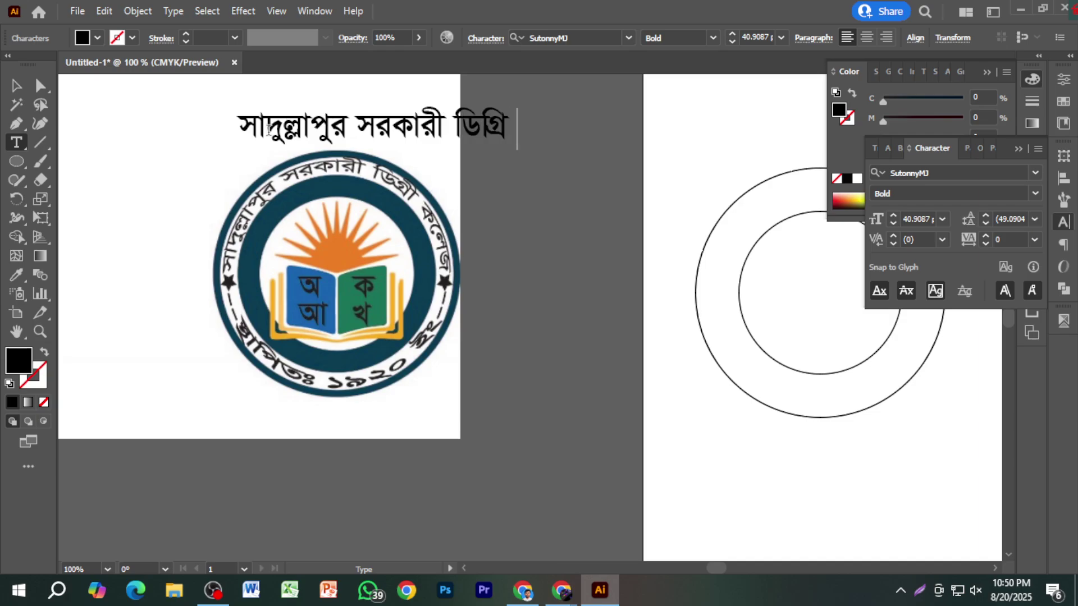
pyautogui.write(' কলেজ')
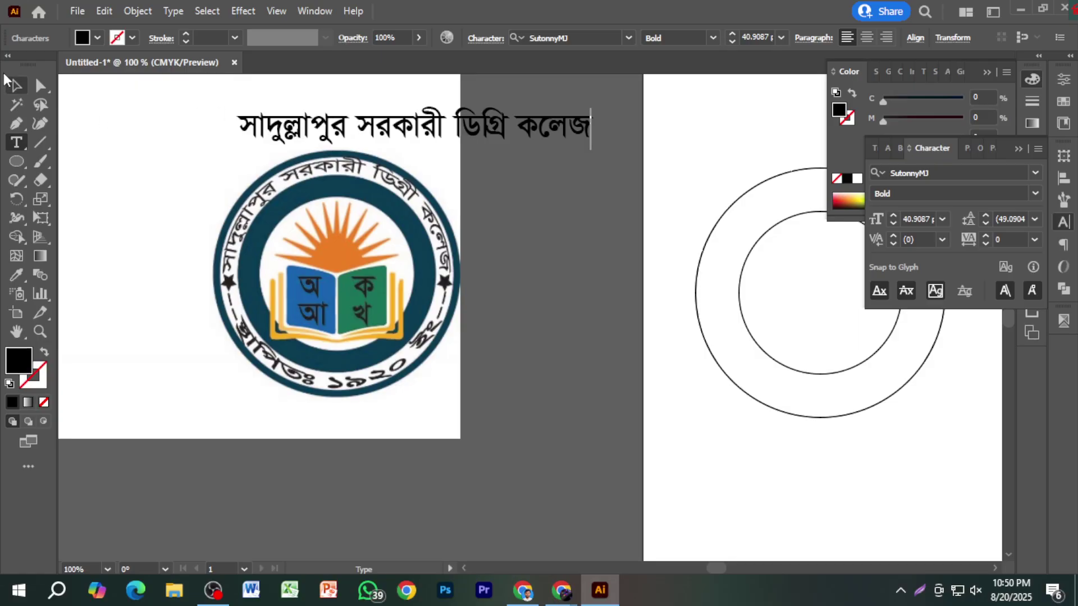
pyautogui.press('Escape')
# Move the college-name text below the drawn circles and scale it down to about half its size.
pyautogui.moveTo(592, 259); pyautogui.dragTo(381, 228)
pyautogui.moveTo(328, 104); pyautogui.dragTo(555, 433)
pyautogui.click(598, 431)
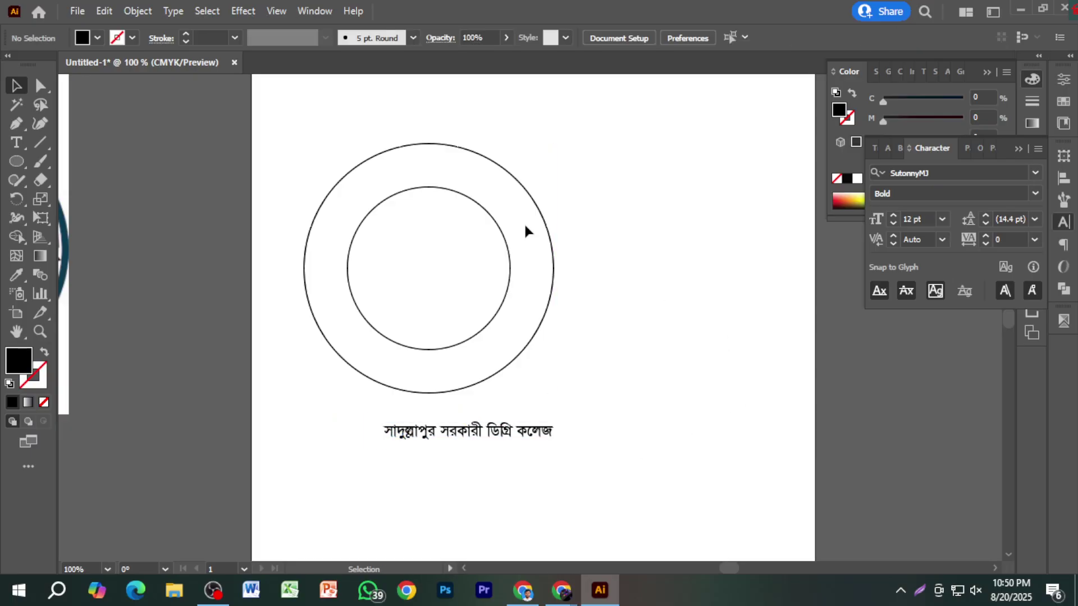
# Add an enlarged concentric copy of the inner circle about midway to the outer circle and remove its fill.
pyautogui.click(497, 226)
pyautogui.press('a')
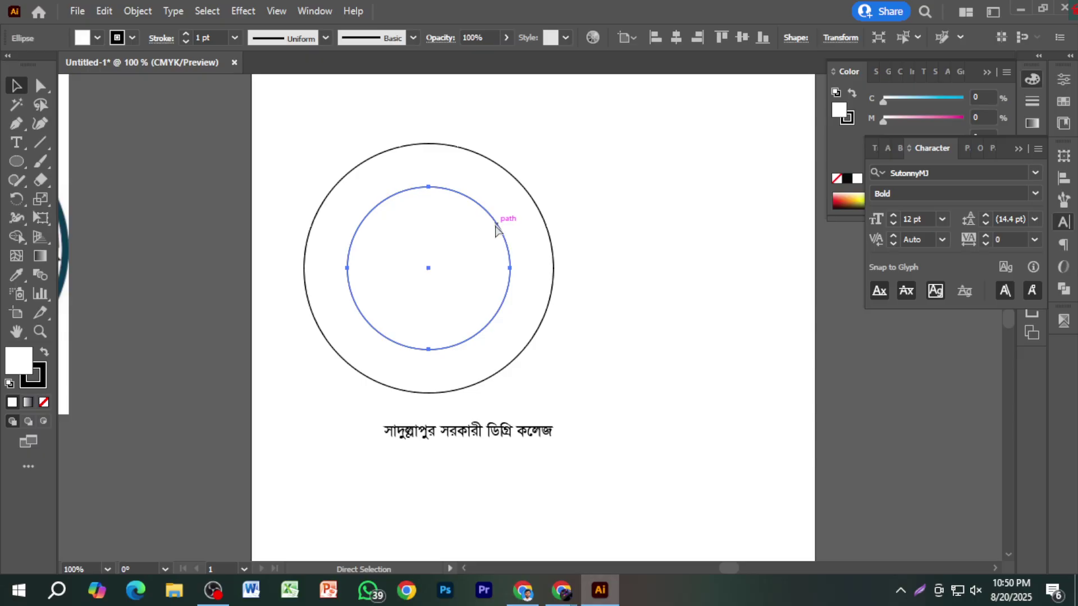
pyautogui.press('v')
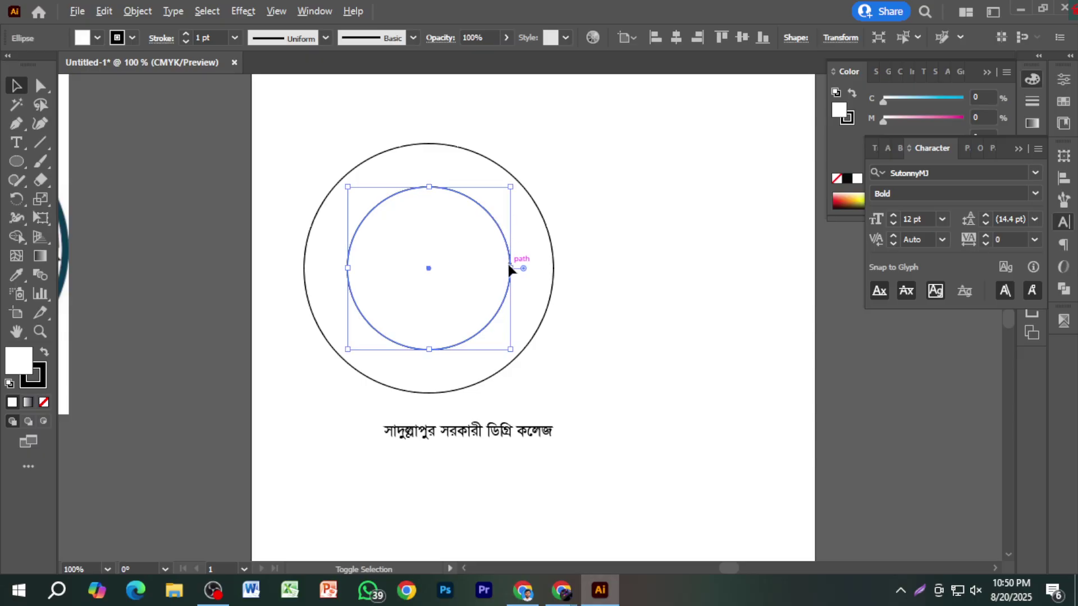
pyautogui.moveTo(510, 268); pyautogui.dragTo(533, 267)
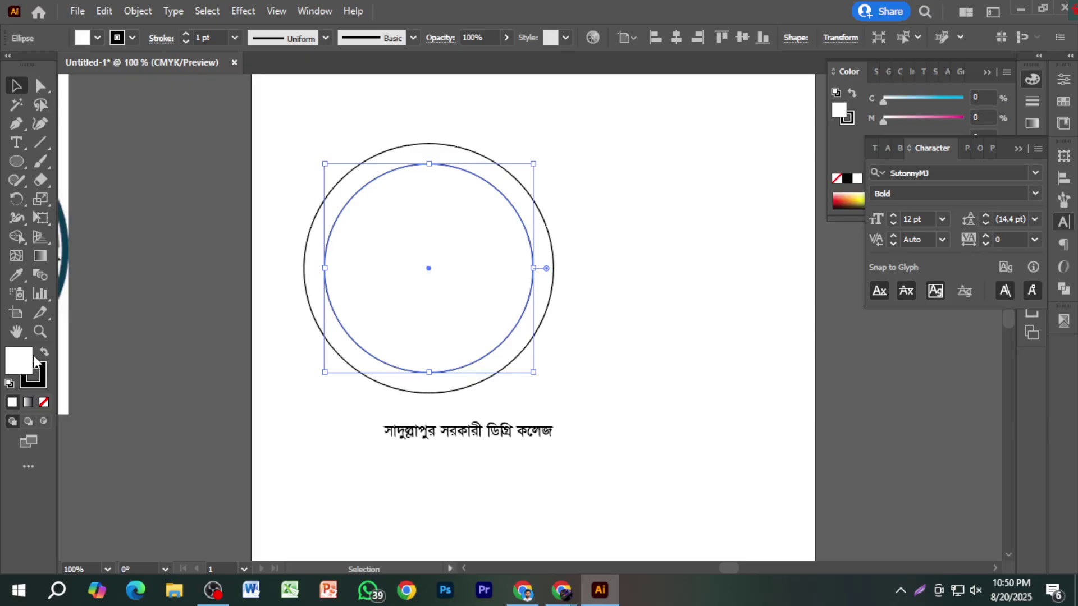
pyautogui.click(44, 403)
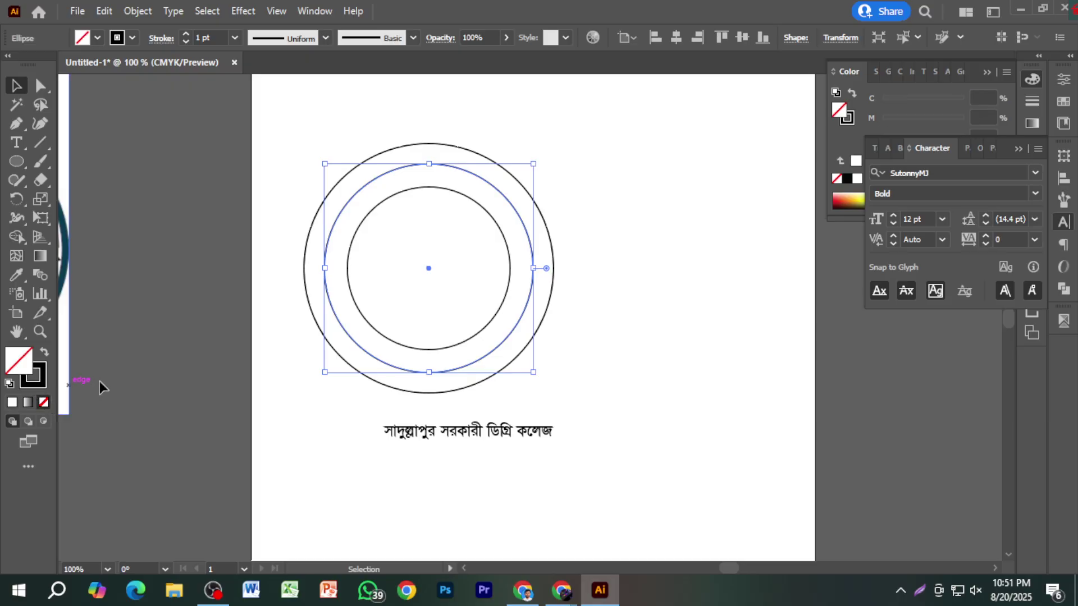
pyautogui.click(645, 314)
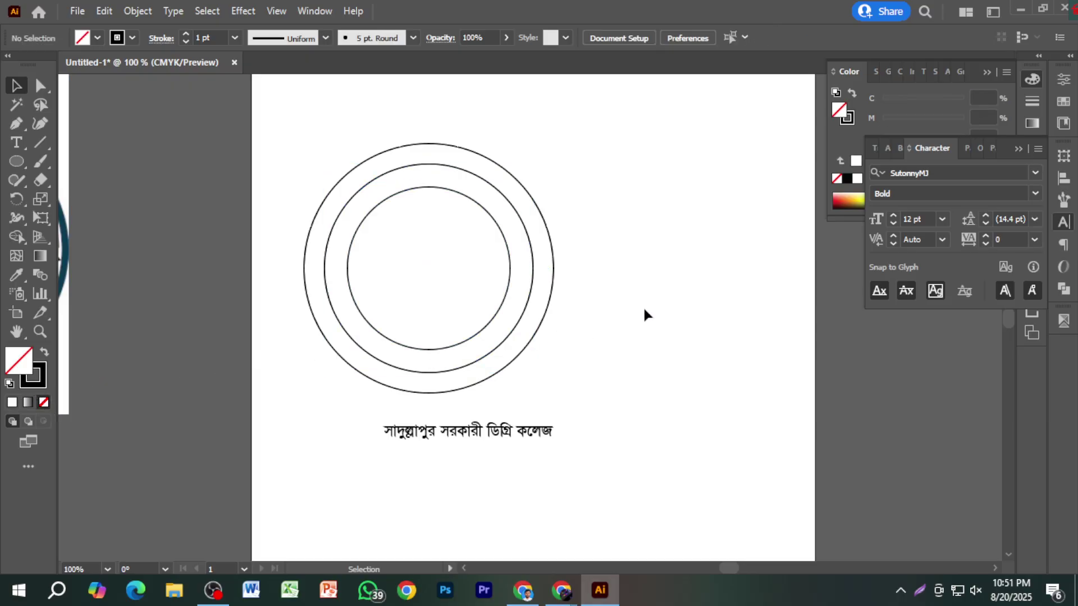
# Enlarge the middle circle concentrically until it lies just inside the outer circle, and collapse the character settings.
pyautogui.click(521, 220)
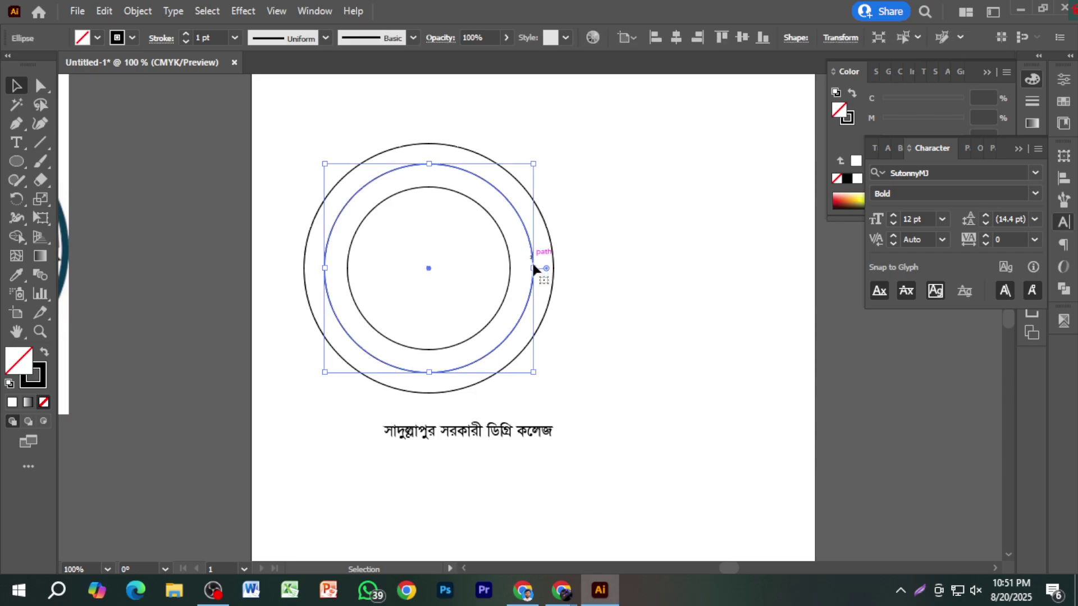
pyautogui.moveTo(533, 268); pyautogui.dragTo(546, 268)
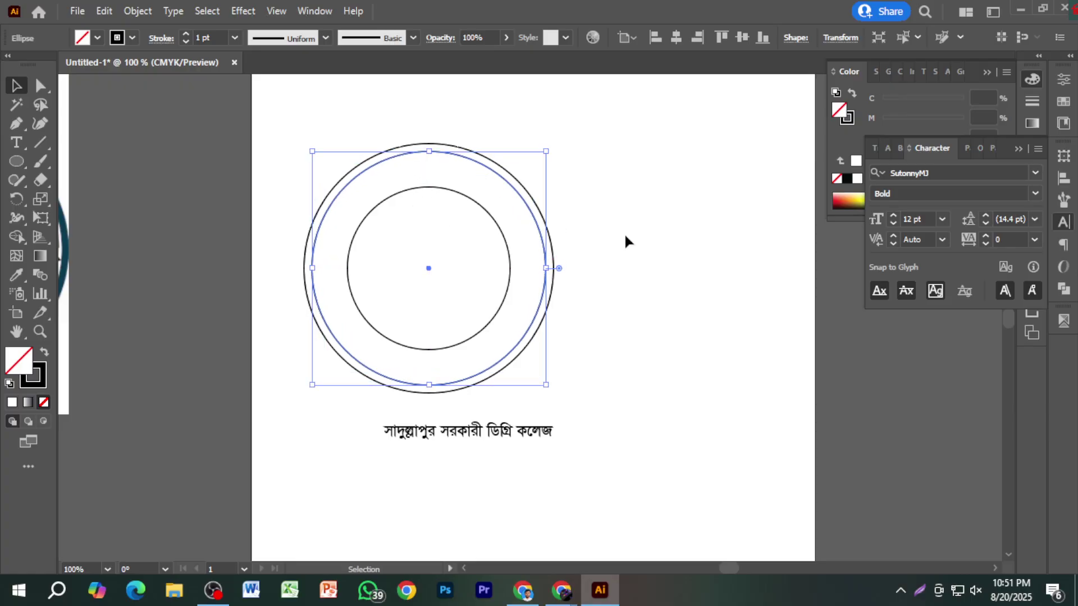
pyautogui.click(1018, 149)
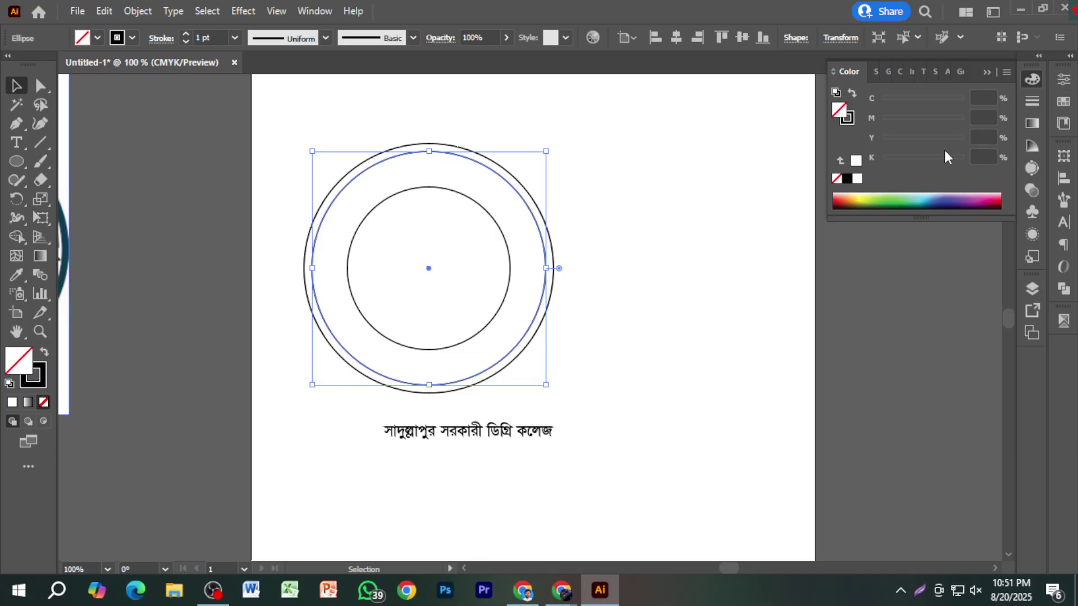
# Collapse the color settings and display the available brushes.
pyautogui.click(986, 72)
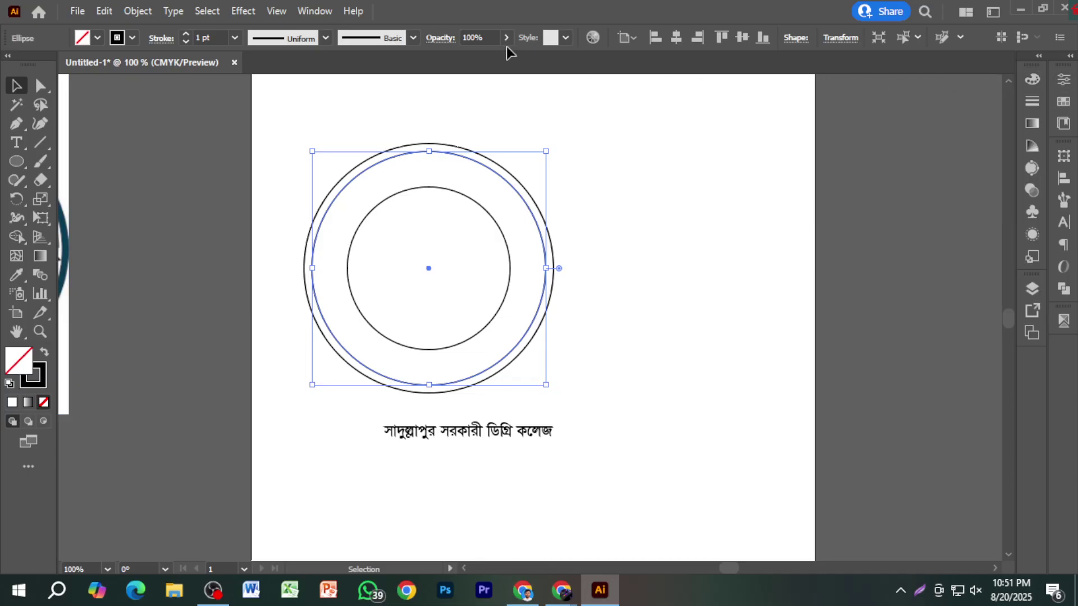
pyautogui.click(314, 11)
pyautogui.click(505, 290)
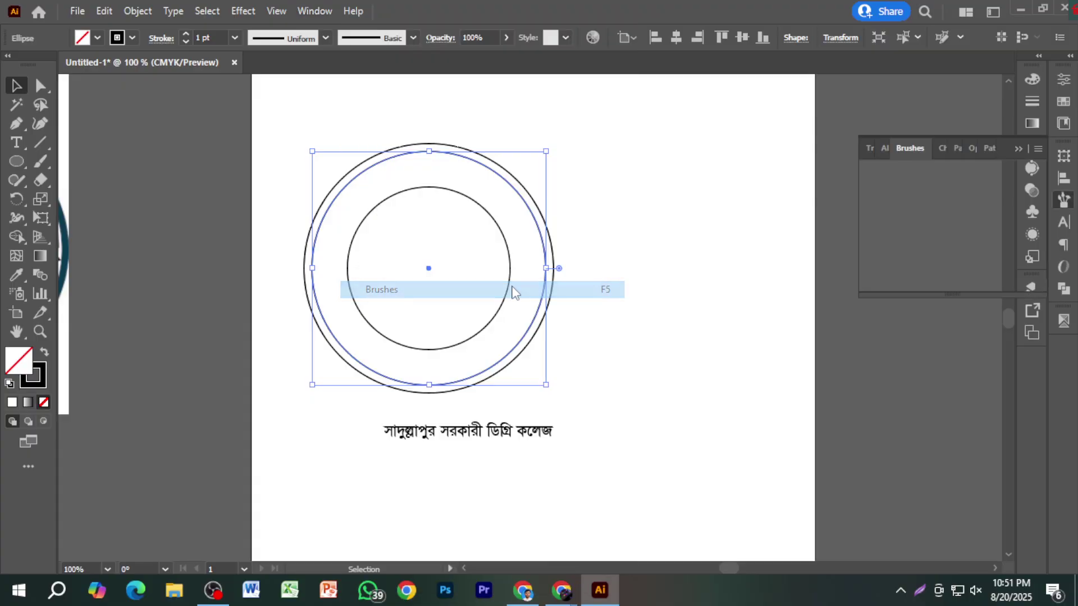
# Try to make an art brush from the live college-name text.
pyautogui.moveTo(532, 432)
pyautogui.mouseDown()
pyautogui.moveTo(664, 378)
pyautogui.moveTo(905, 232)
pyautogui.moveTo(908, 243)
pyautogui.mouseUp()
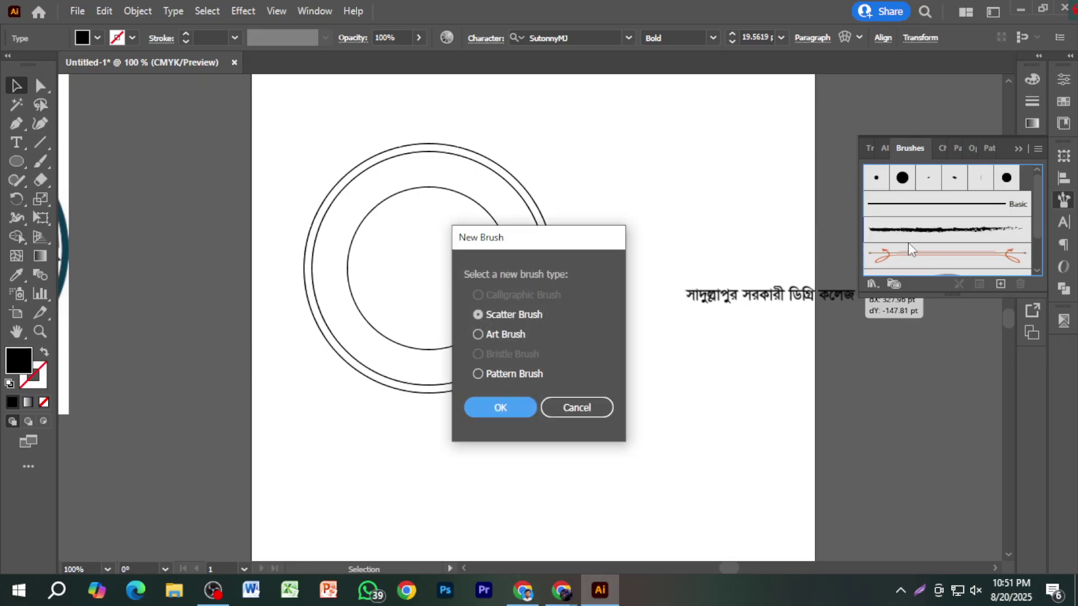
pyautogui.click(502, 335)
pyautogui.click(500, 407)
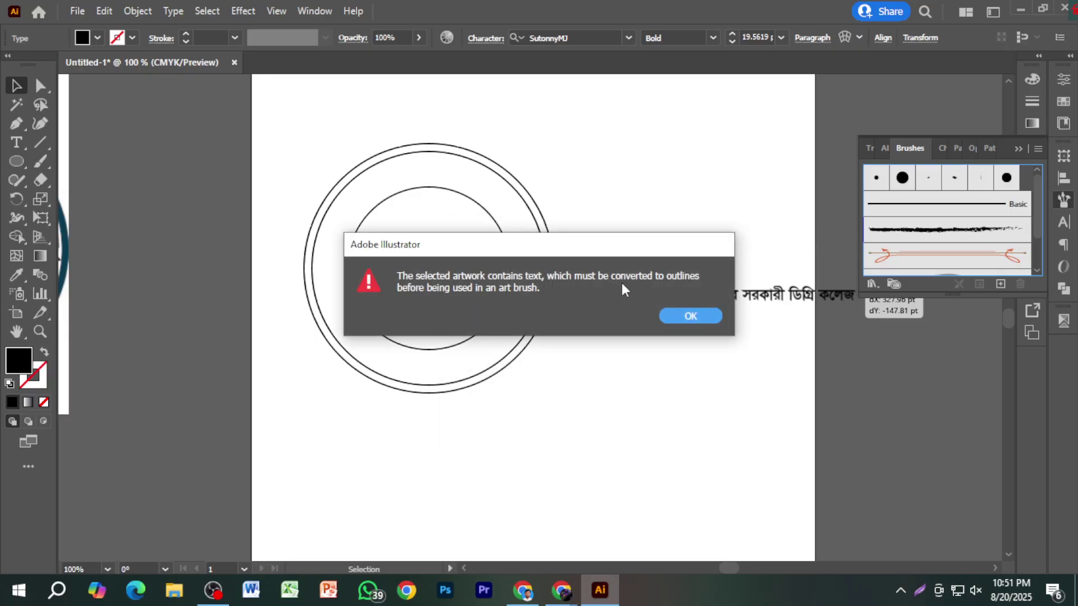
pyautogui.click(685, 315)
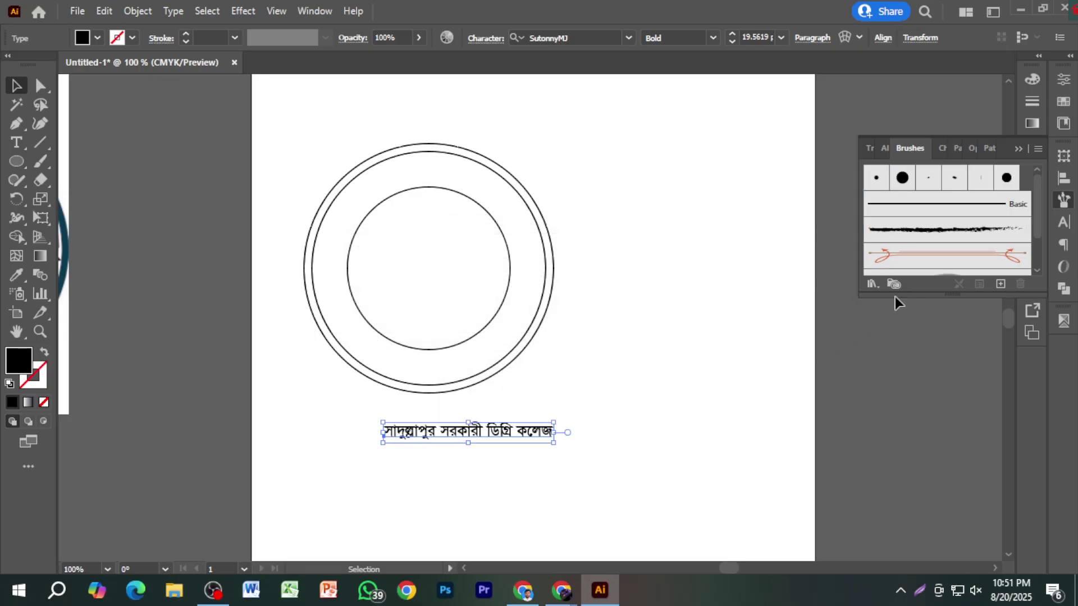
# Convert the college-name text to outlines and create an art brush from it with the default stretch-to-fit options.
pyautogui.moveTo(927, 297); pyautogui.dragTo(926, 364)
pyautogui.moveTo(511, 427)
pyautogui.mouseDown()
pyautogui.moveTo(547, 430)
pyautogui.moveTo(831, 267)
pyautogui.moveTo(548, 446)
pyautogui.moveTo(545, 438)
pyautogui.moveTo(926, 241)
pyautogui.moveTo(938, 247)
pyautogui.mouseUp()
pyautogui.rightClick(547, 446)
pyautogui.click(647, 223)
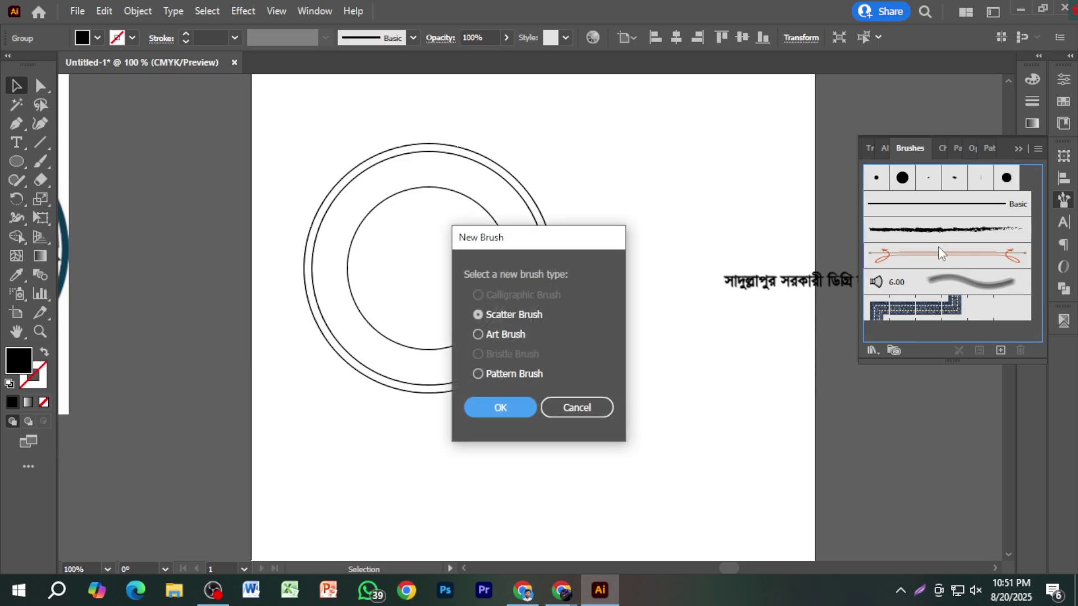
pyautogui.click(518, 335)
pyautogui.click(512, 406)
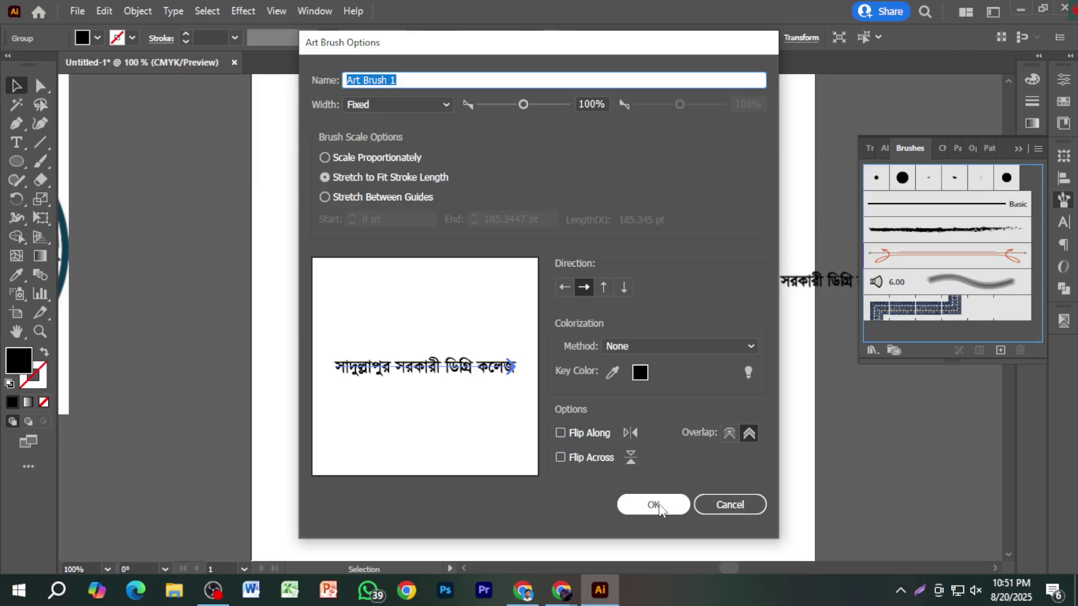
pyautogui.click(653, 504)
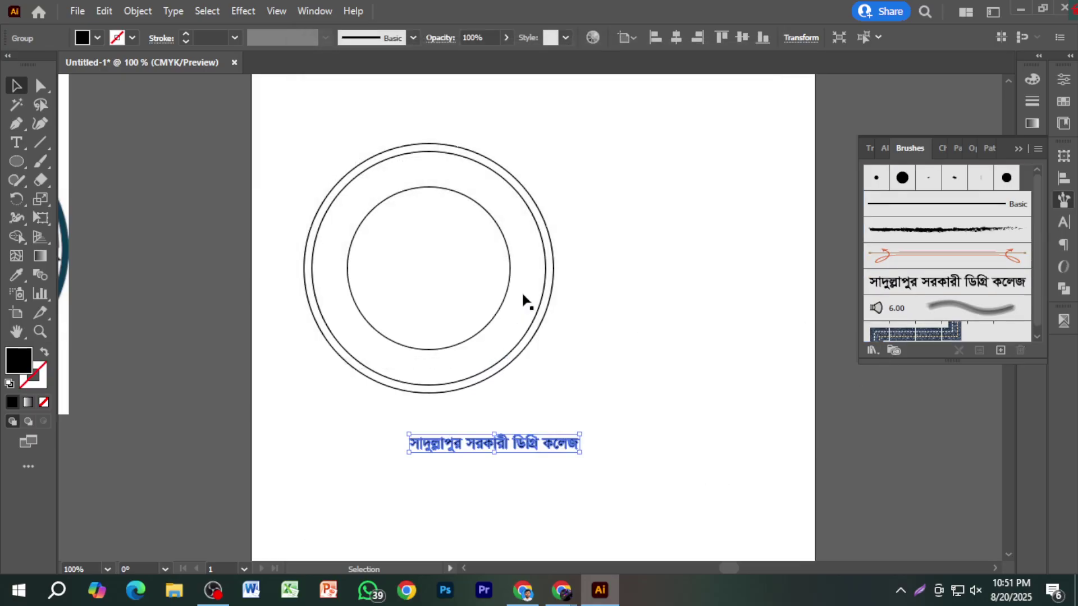
# Try the college-name art brush on the full middle circle, undo it and deselect the circle.
pyautogui.click(535, 223)
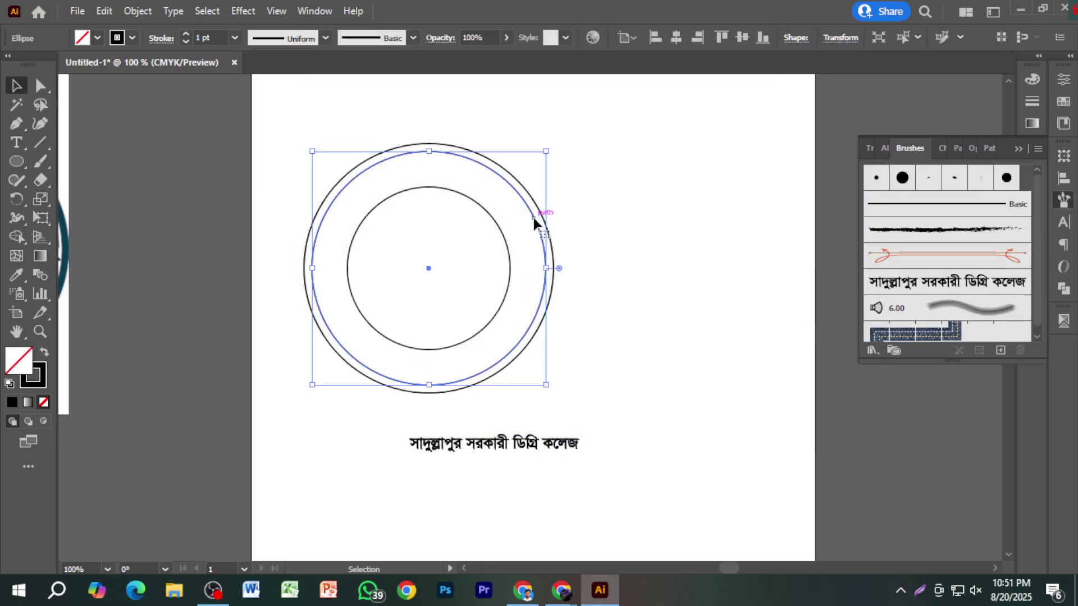
pyautogui.click(916, 288)
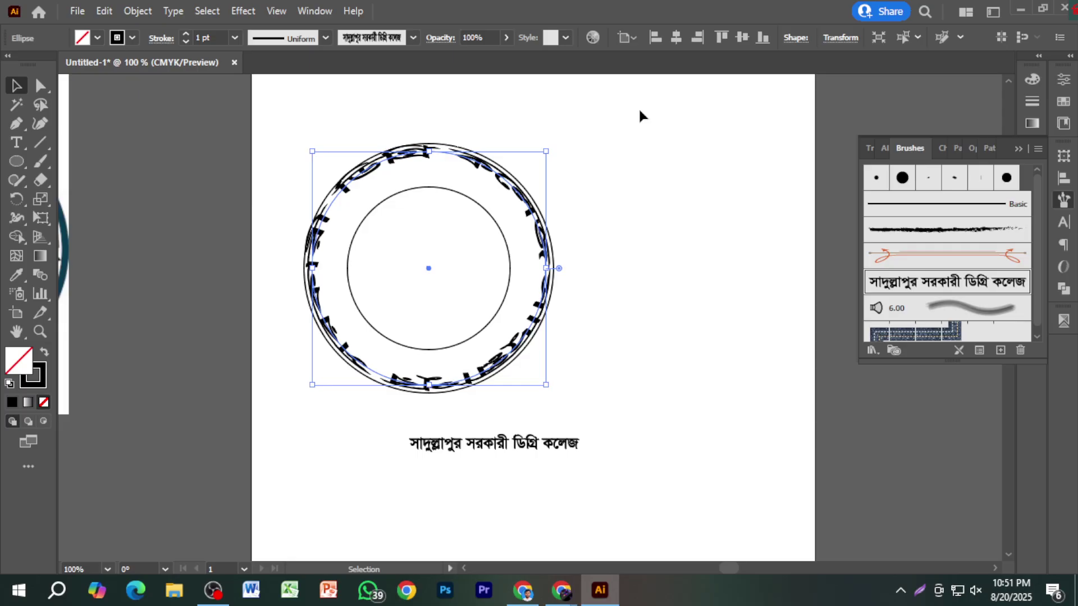
pyautogui.hotkey('ctrl', 'z')
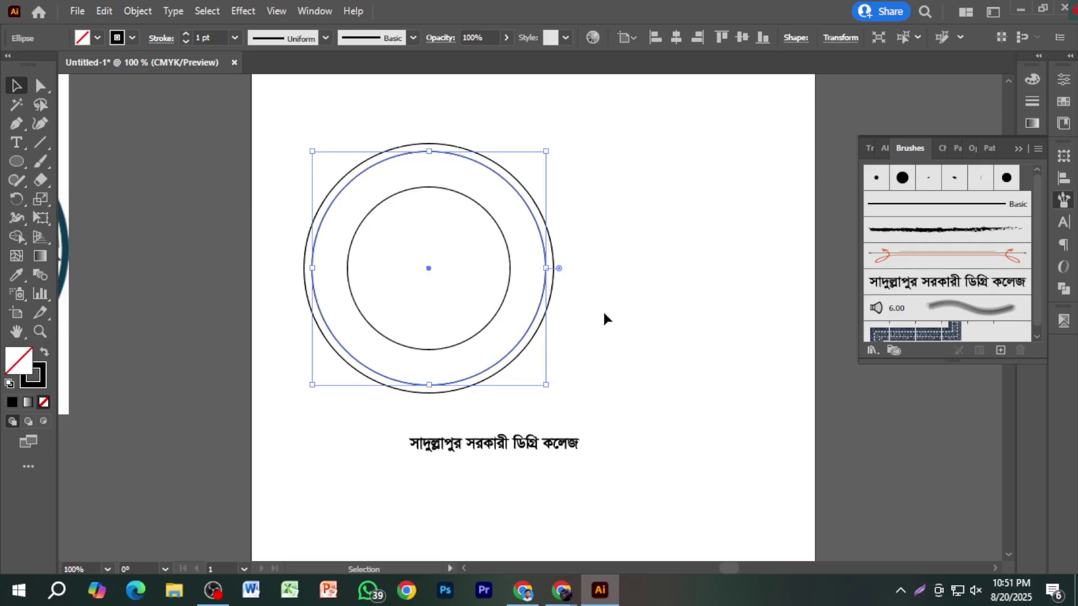
pyautogui.click(626, 325)
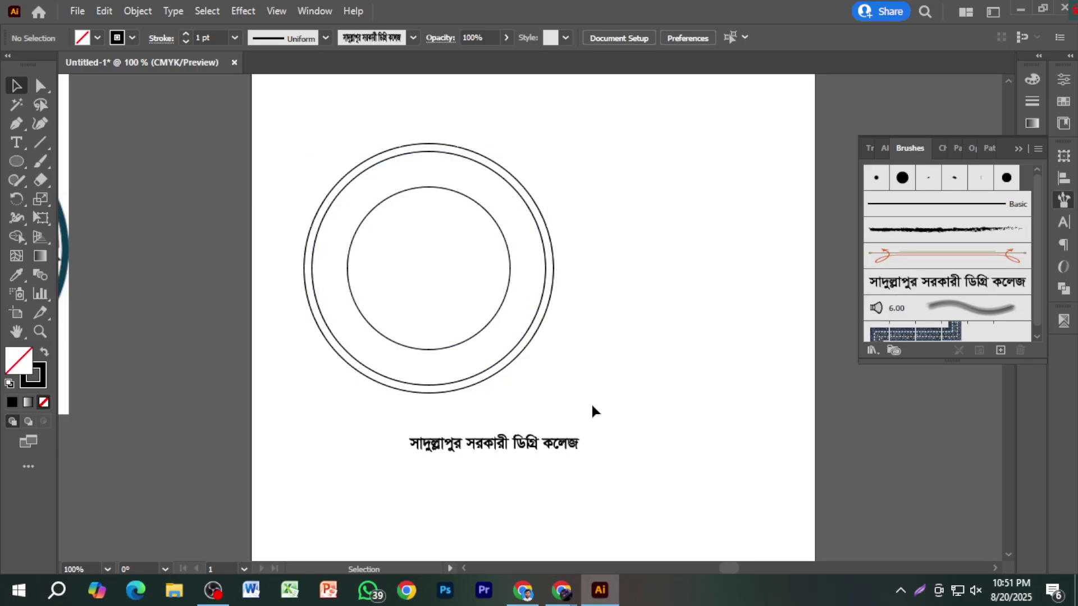
# Draw a horizontal line through the centre of the circles, extending beyond the outer circle on both sides.
pyautogui.scroll(-3, 246, 205)
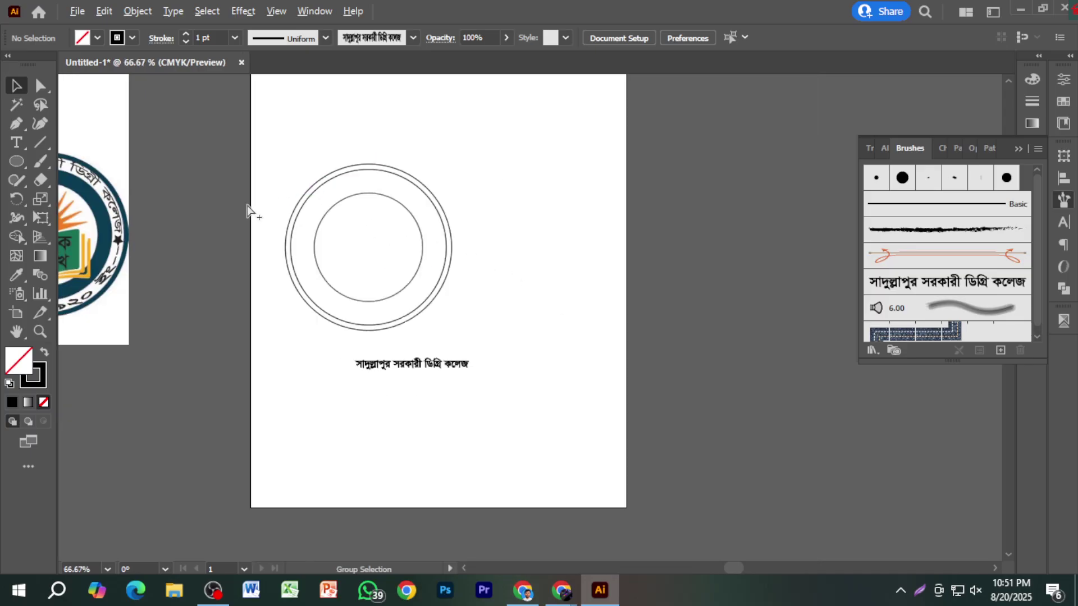
pyautogui.scroll(3, 222, 216)
pyautogui.scroll(2, 386, 212)
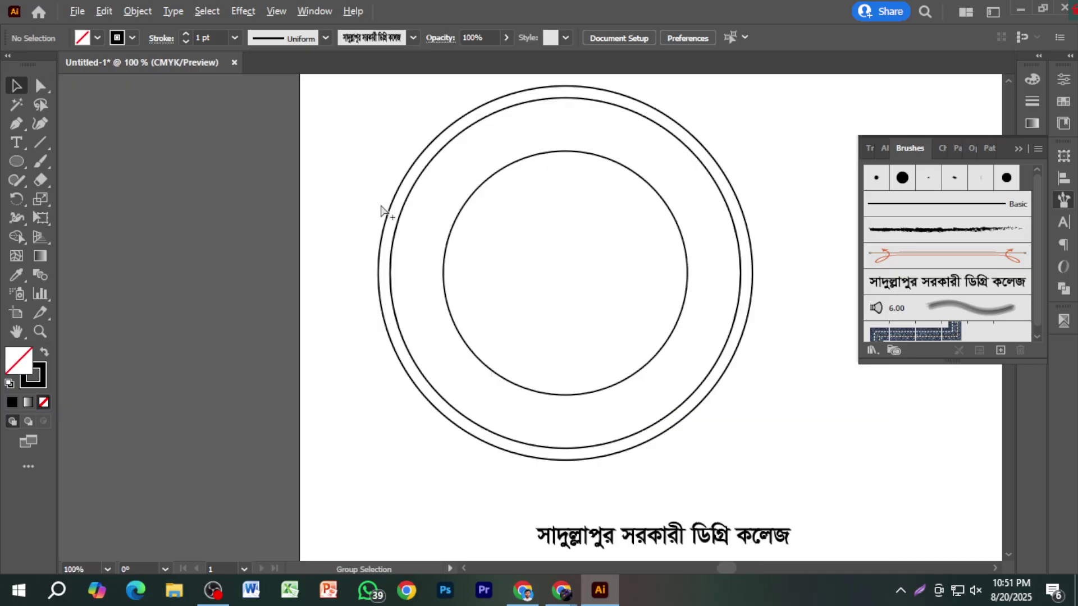
pyautogui.moveTo(428, 248); pyautogui.dragTo(278, 260)
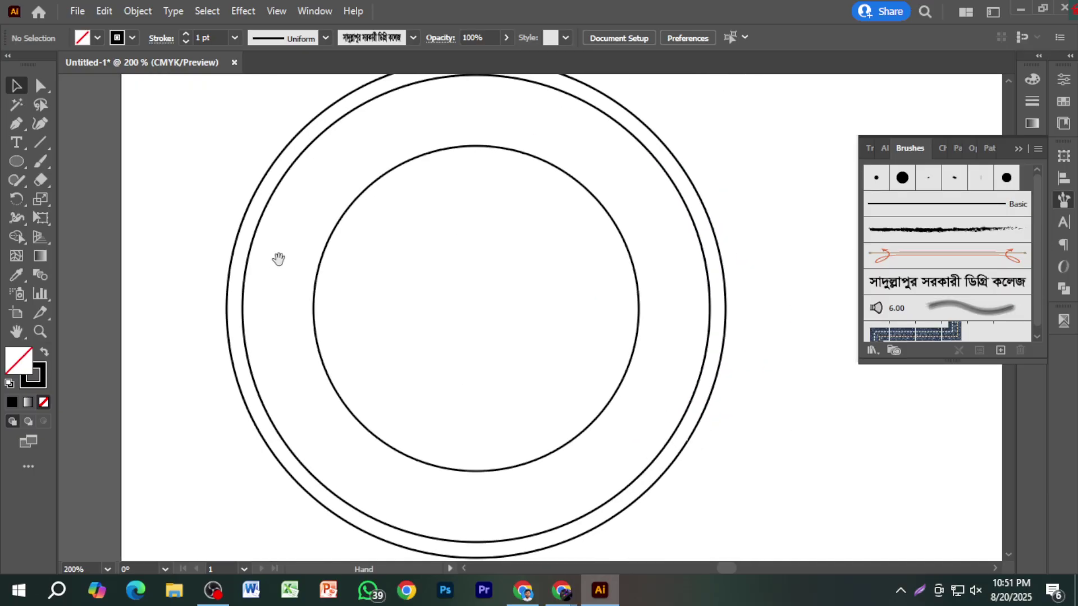
pyautogui.click(40, 142)
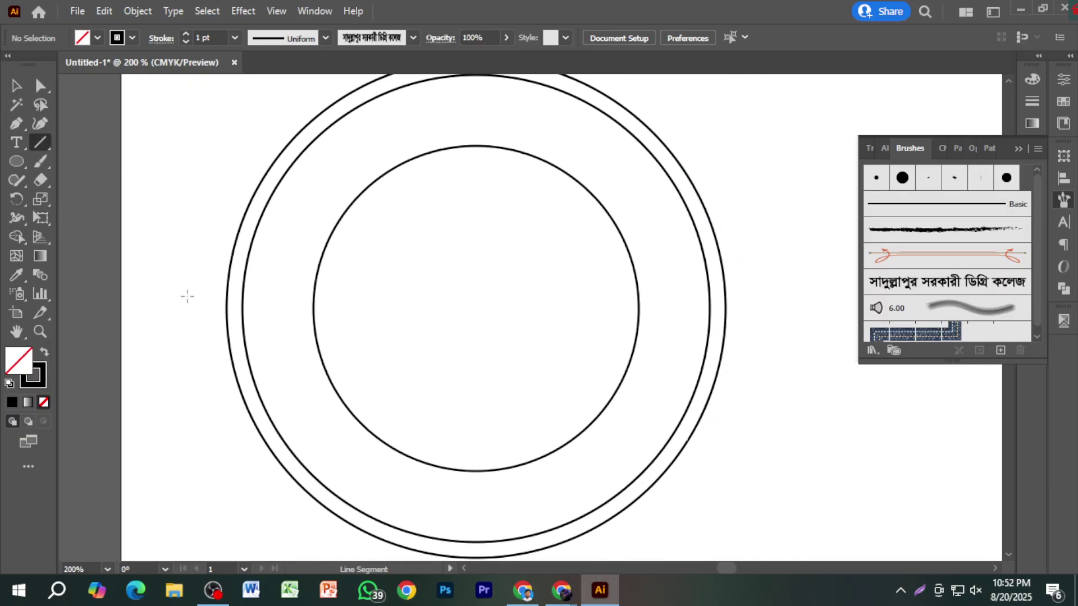
pyautogui.moveTo(164, 306); pyautogui.dragTo(765, 308)
# Remove the lower half of the middle circle below the horizontal line with the Shape Builder.
pyautogui.click(15, 85)
pyautogui.click(249, 257)
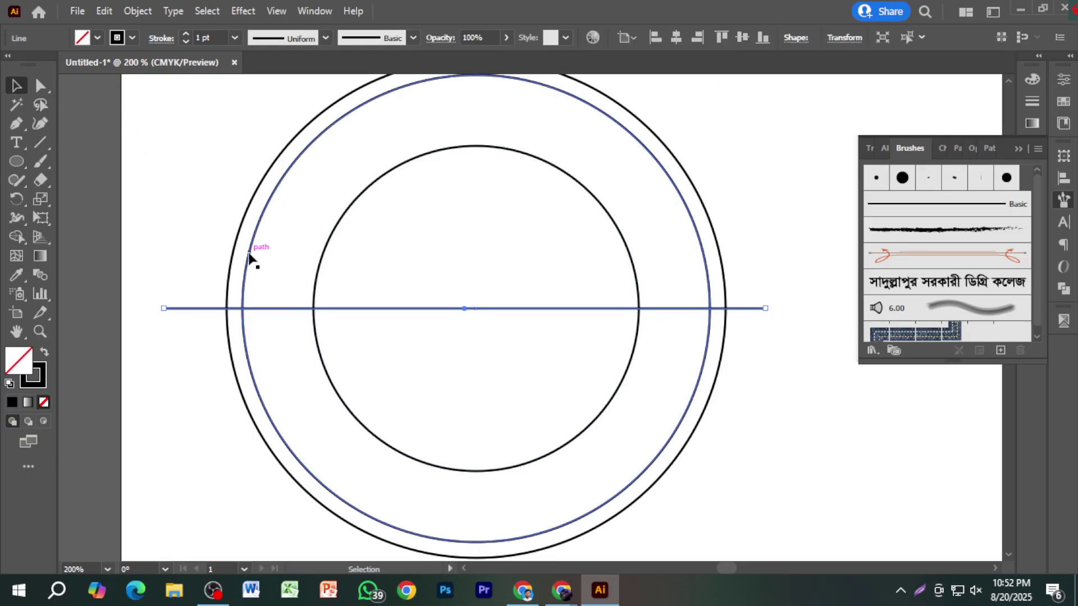
pyautogui.keyDown('shift'); pyautogui.click(270, 309); pyautogui.keyUp('shift')
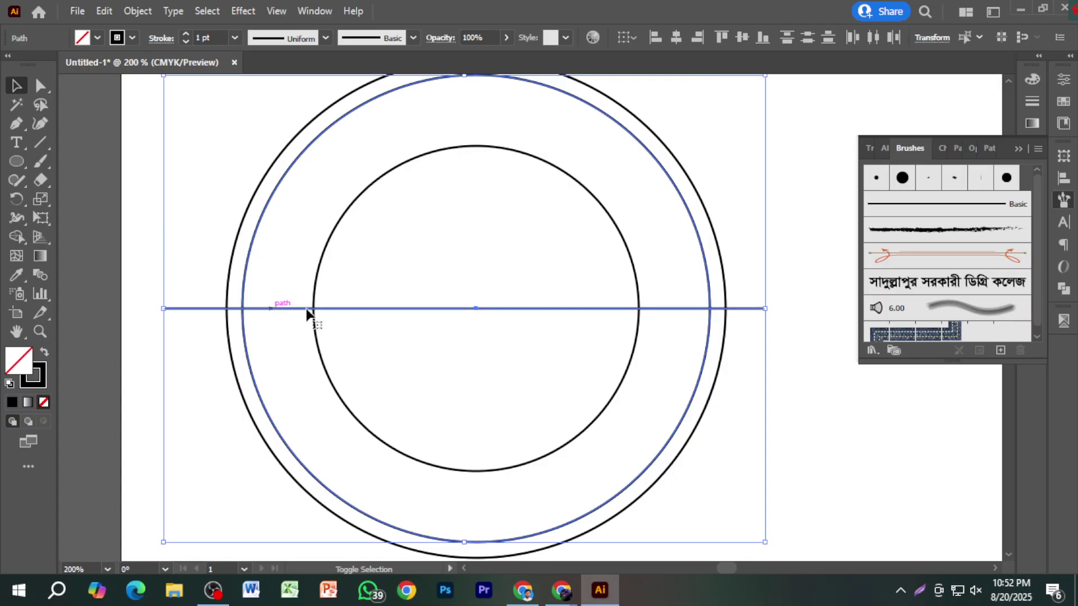
pyautogui.click(17, 236)
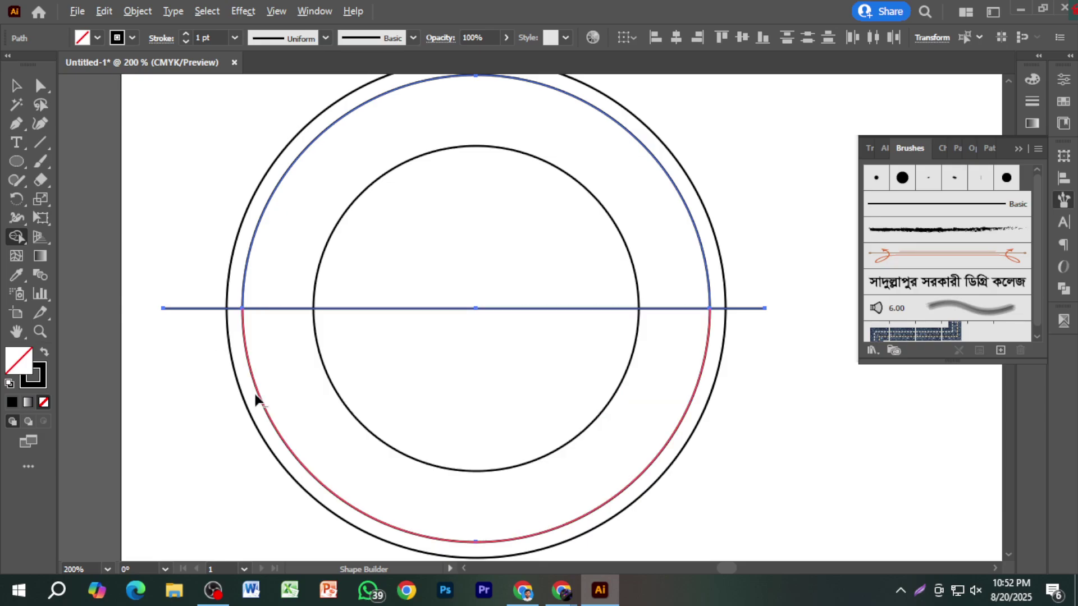
pyautogui.keyDown('alt'); pyautogui.click(257, 389); pyautogui.keyUp('alt')
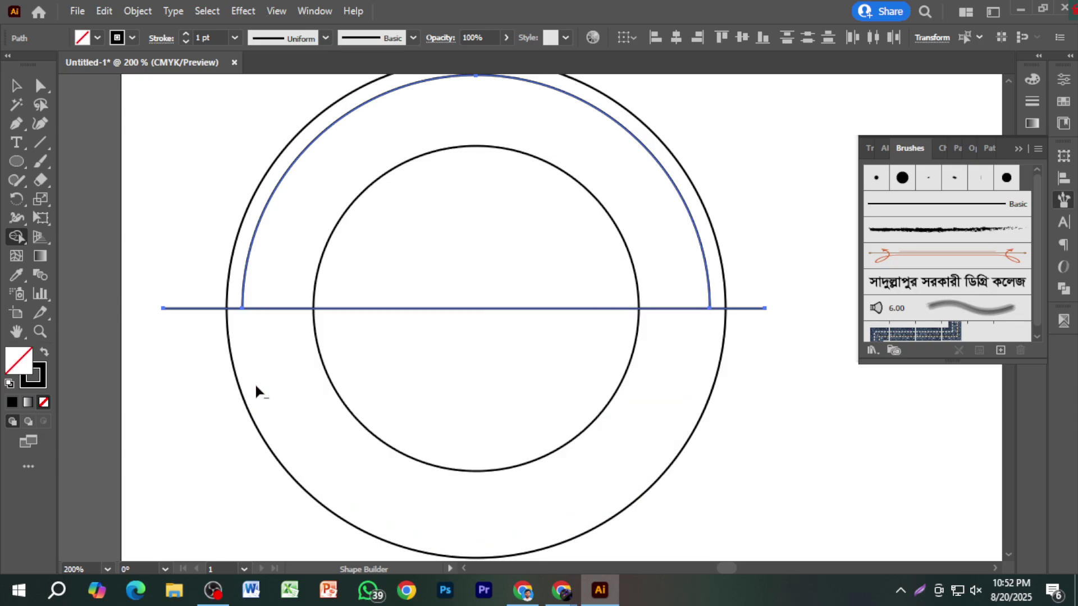
pyautogui.press('v')
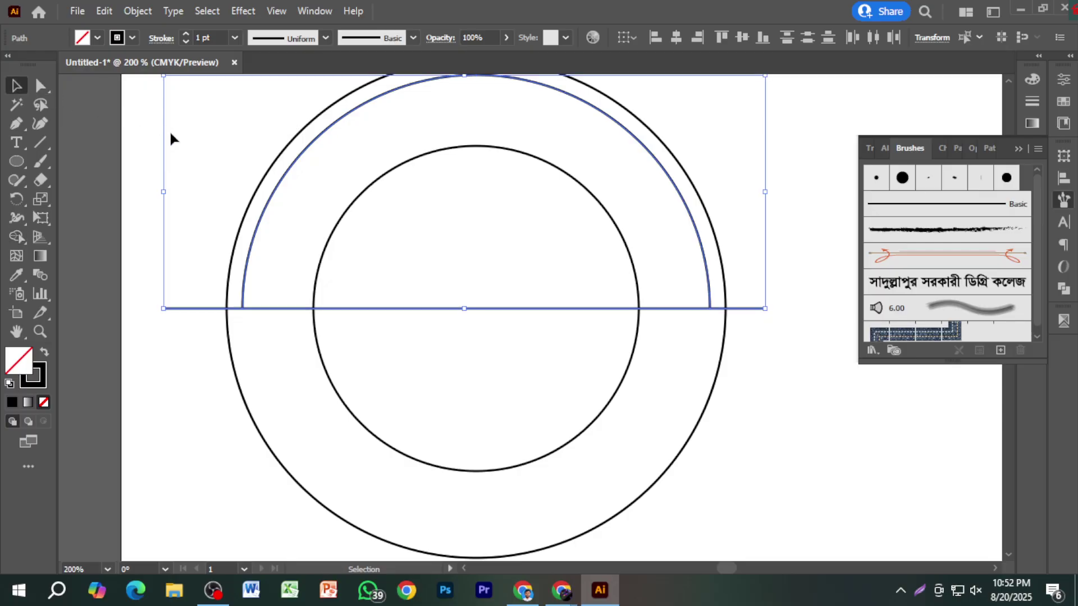
# Delete the horizontal line that divides the circles.
pyautogui.click(189, 284)
pyautogui.moveTo(189, 323); pyautogui.dragTo(190, 326)
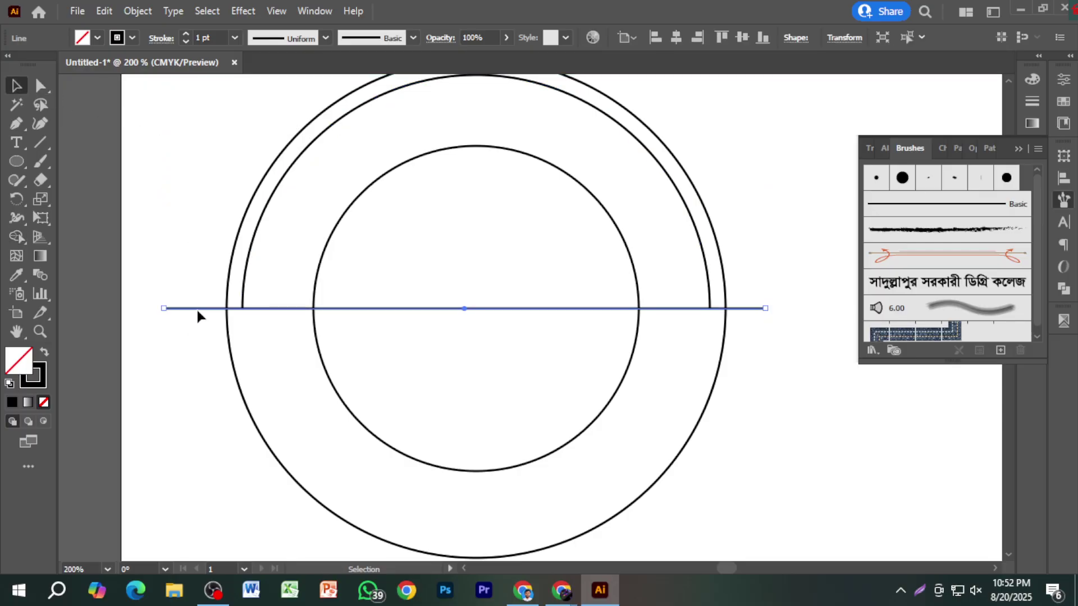
pyautogui.press('Delete')
# Apply the college-name art brush to the upper half arc and deselect it to check the lettering.
pyautogui.click(257, 238)
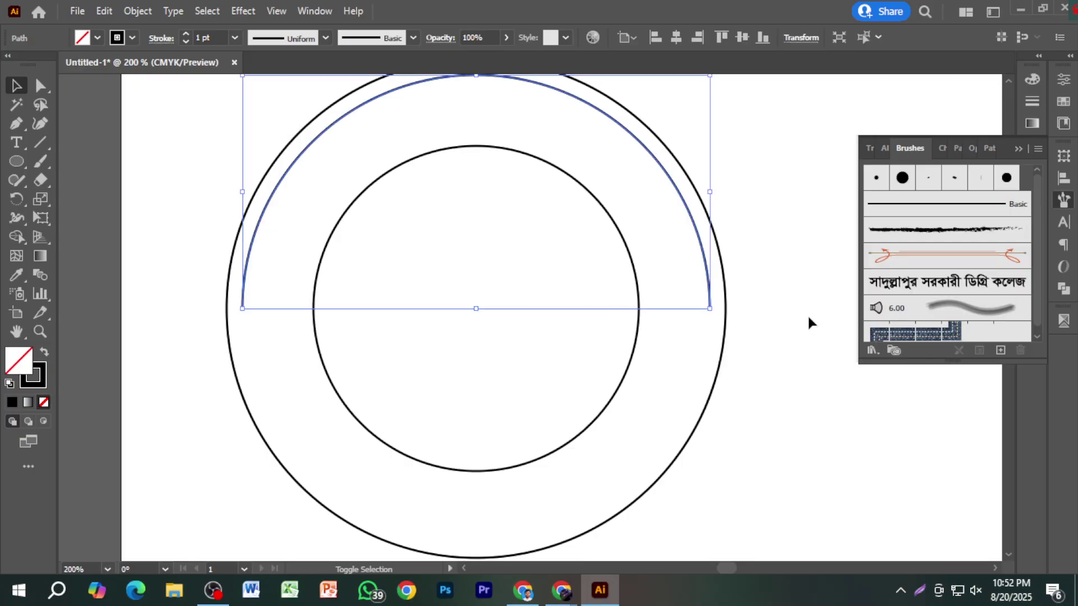
pyautogui.click(910, 283)
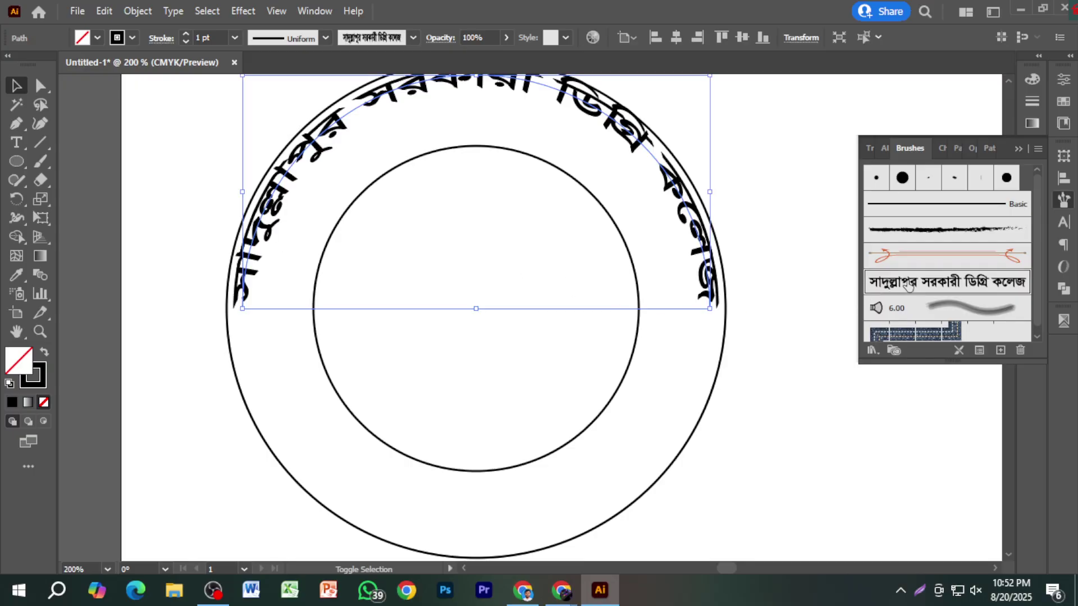
pyautogui.click(793, 315)
pyautogui.scroll(2, 790, 318)
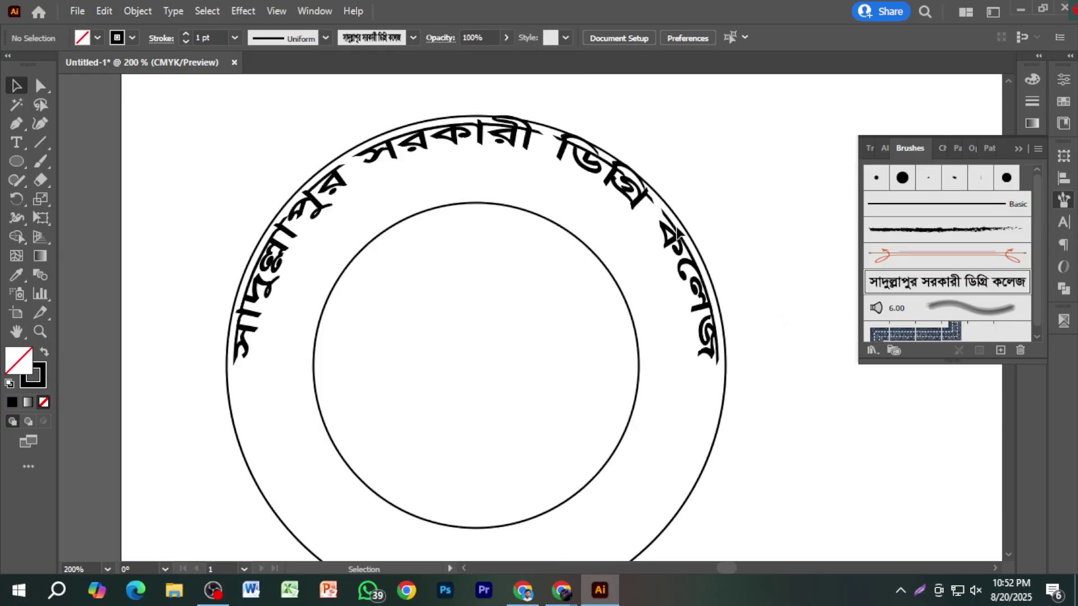
# Move the brushed arc slightly down, and undo both the move and the brush application.
pyautogui.click(636, 208)
pyautogui.moveTo(624, 208); pyautogui.dragTo(622, 215)
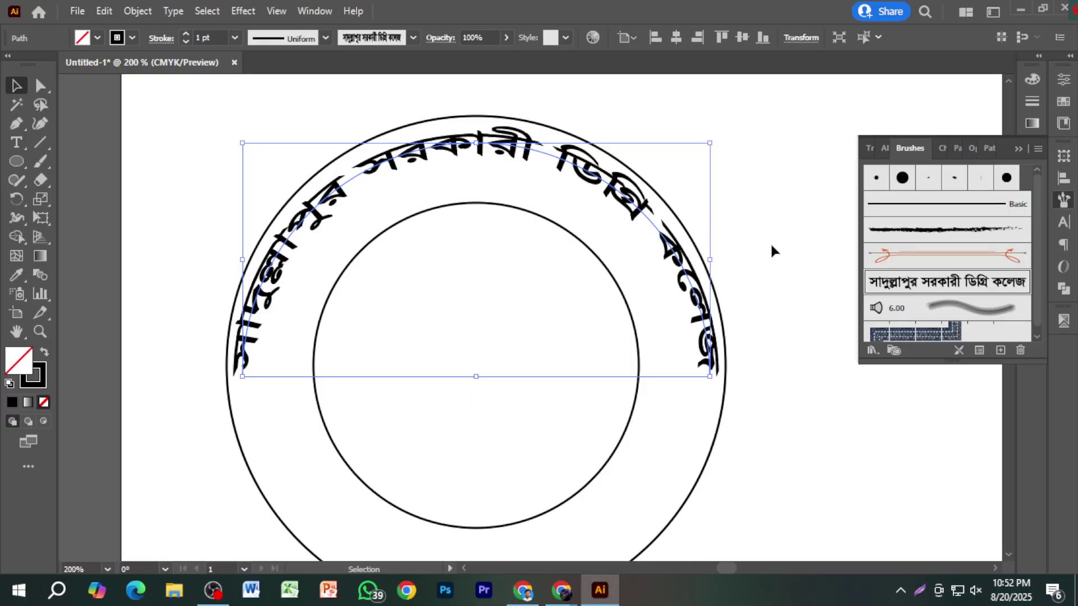
pyautogui.press('a')
pyautogui.hotkey('ctrl', 'z')
pyautogui.hotkey('ctrl', 'z')
pyautogui.press('v')
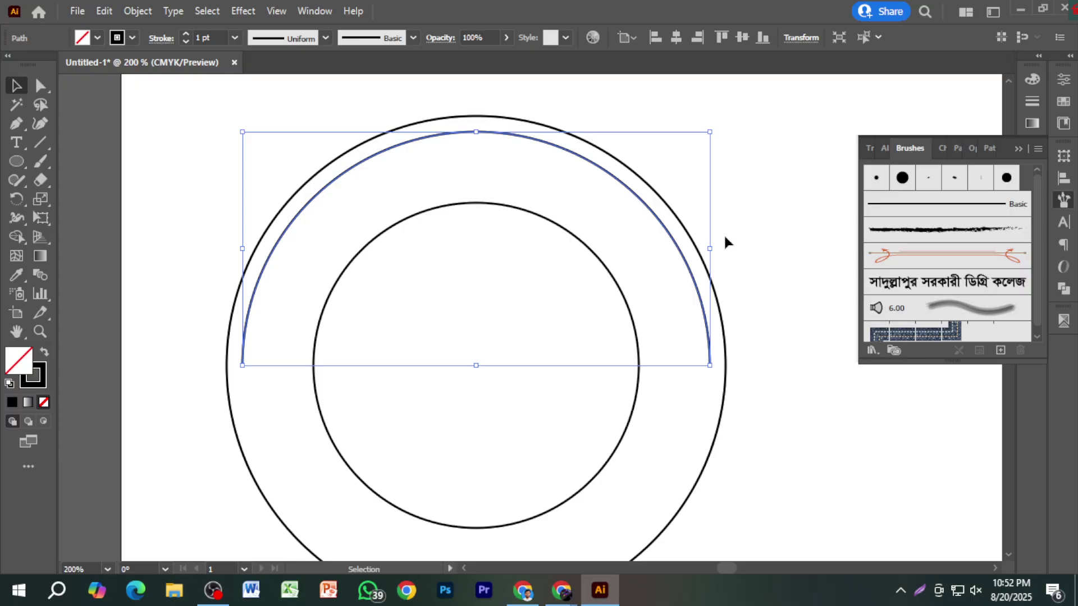
# Scale the outlined college name below the circles proportionally about its centre to nearly twice its size.
pyautogui.scroll(-2, 723, 234)
pyautogui.click(768, 459)
pyautogui.click(746, 474)
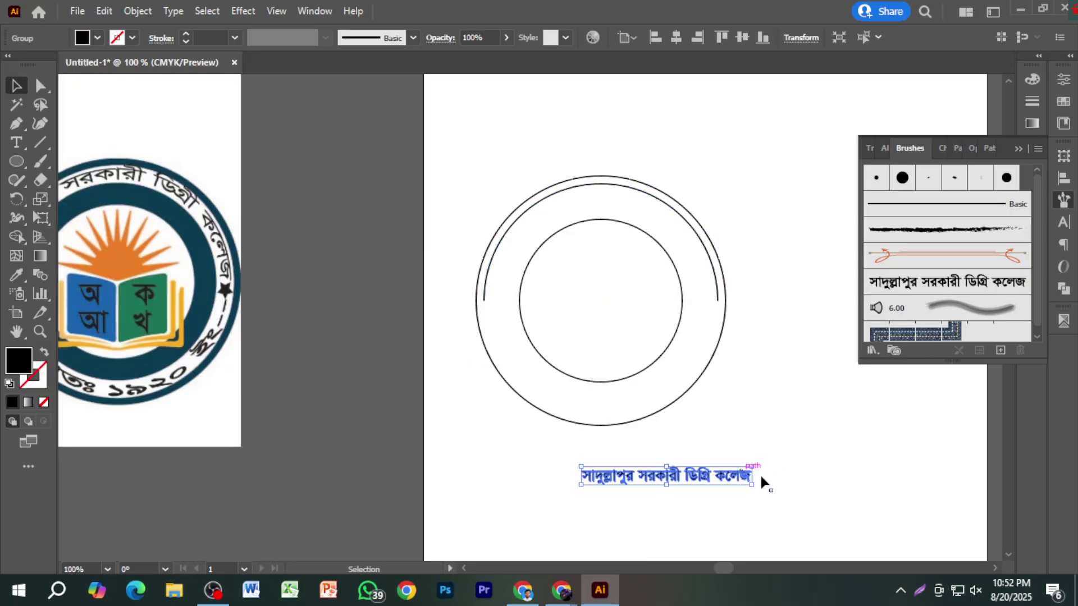
pyautogui.moveTo(786, 471); pyautogui.dragTo(719, 460)
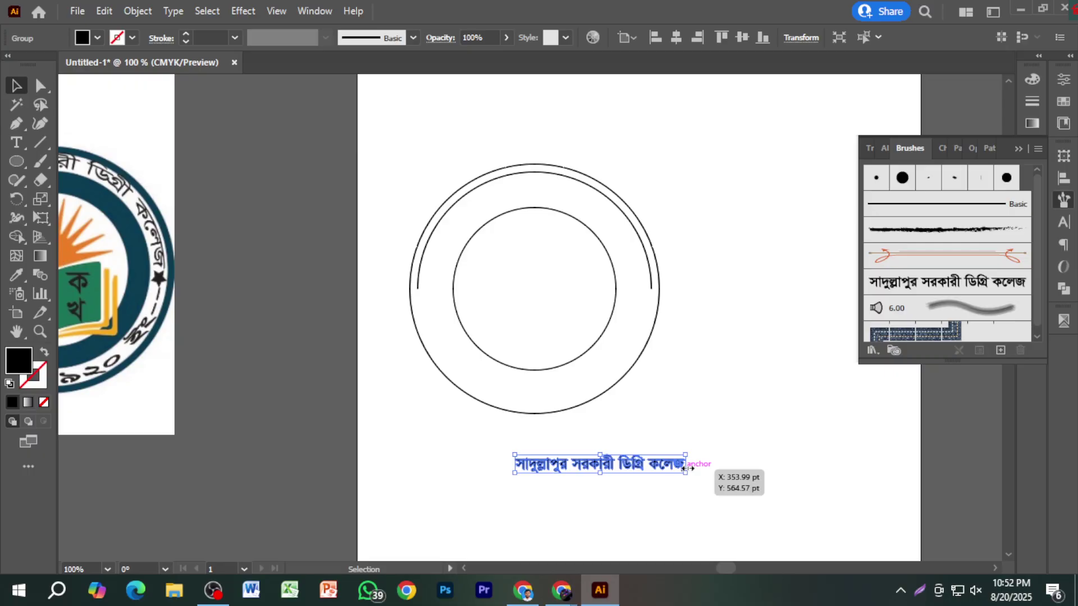
pyautogui.moveTo(687, 467); pyautogui.dragTo(763, 466)
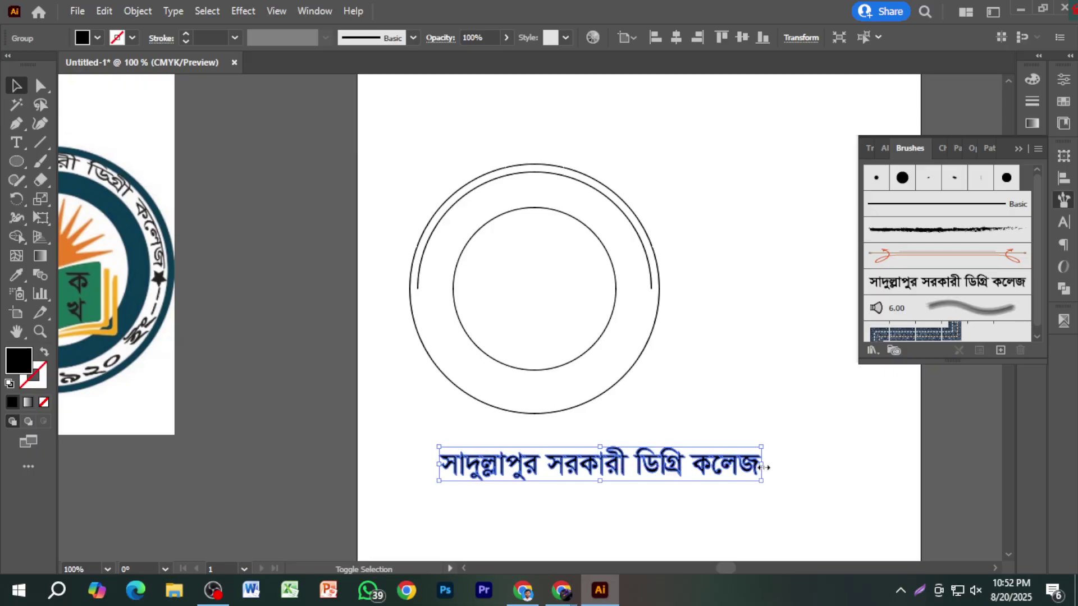
# Create a second art brush from the enlarged college-name outlines with the default options.
pyautogui.moveTo(681, 467)
pyautogui.mouseDown()
pyautogui.moveTo(705, 468)
pyautogui.moveTo(910, 274)
pyautogui.mouseUp()
pyautogui.click(514, 337)
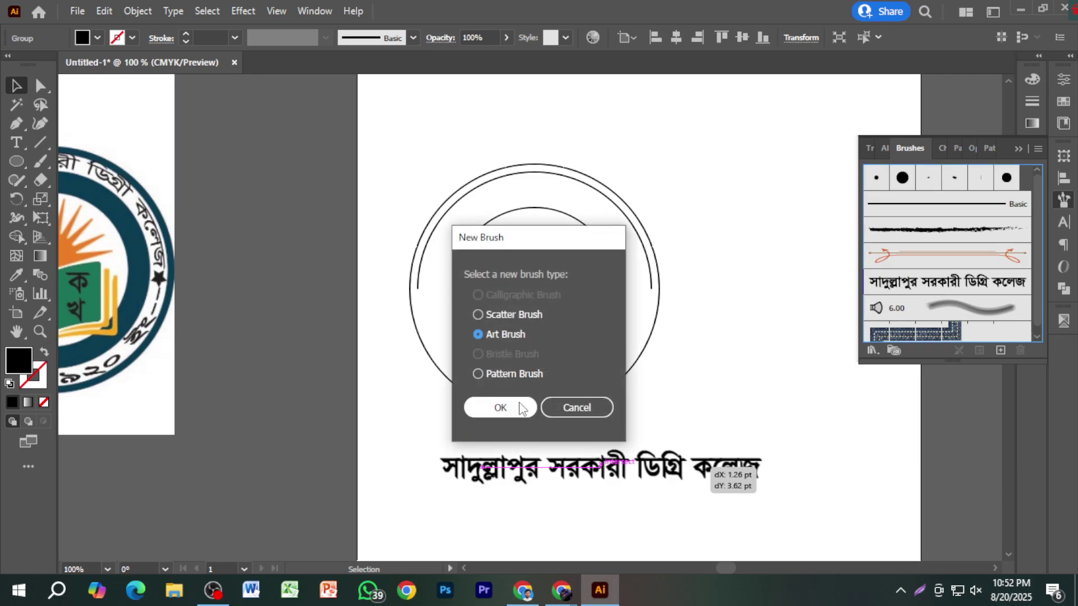
pyautogui.click(499, 405)
pyautogui.click(649, 504)
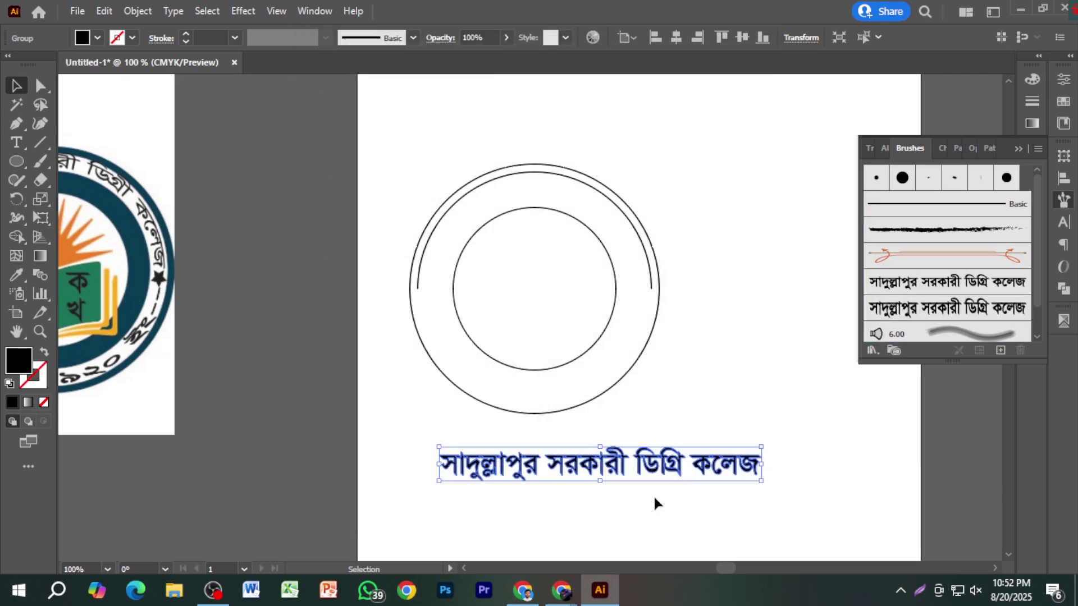
# Apply the new art brush made from the enlarged college name to the upper half arc.
pyautogui.click(909, 307)
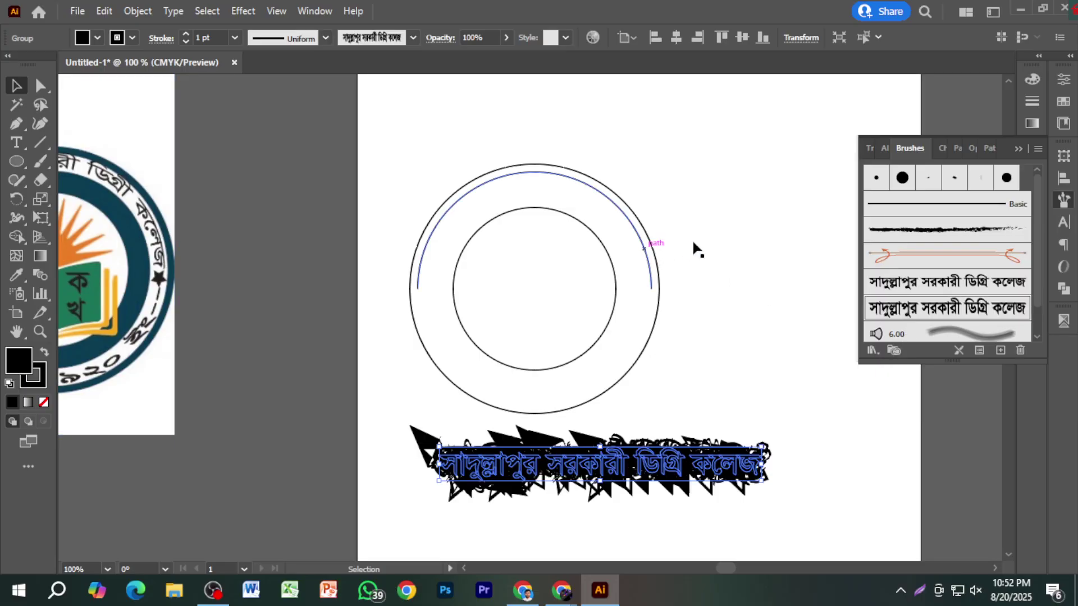
pyautogui.click(644, 240)
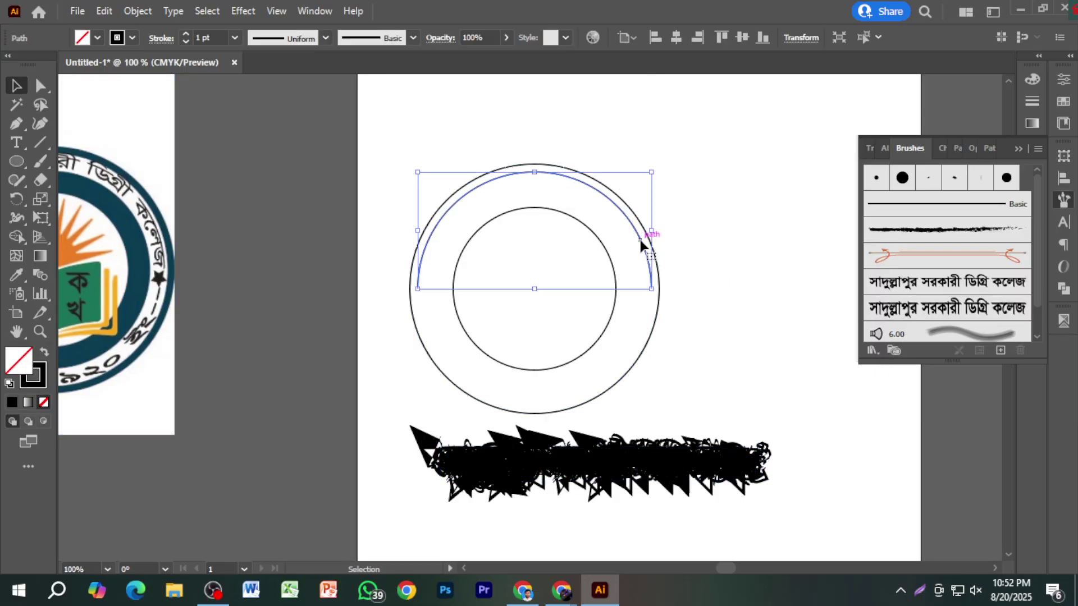
pyautogui.click(909, 308)
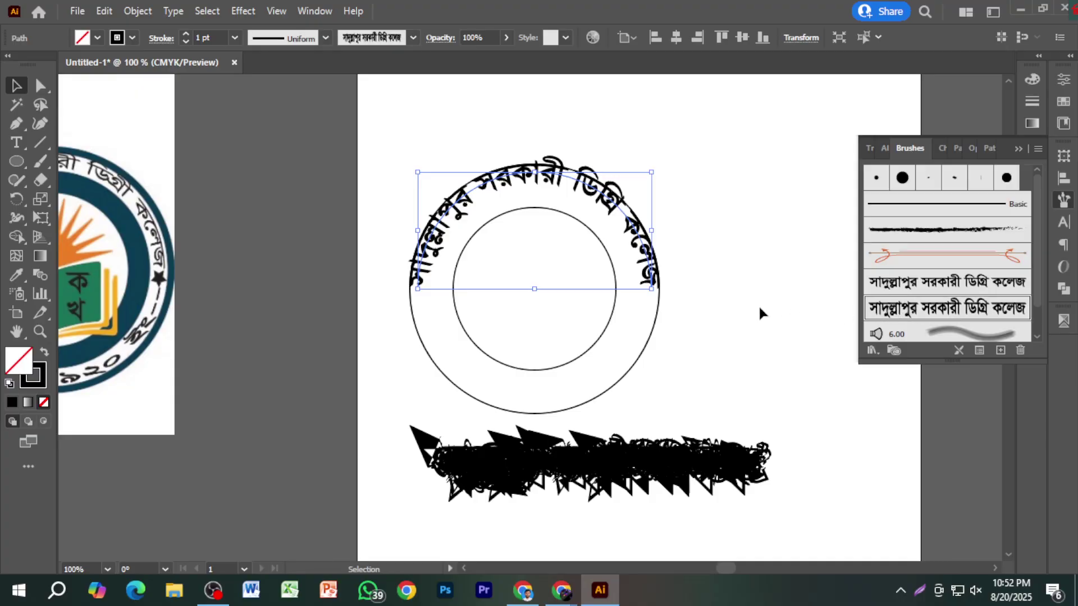
# Nudge the arc carrying the curved college name down until it sits between the two circles.
pyautogui.press('Down')
pyautogui.press('Down')
pyautogui.press('Down')
pyautogui.press('Down')
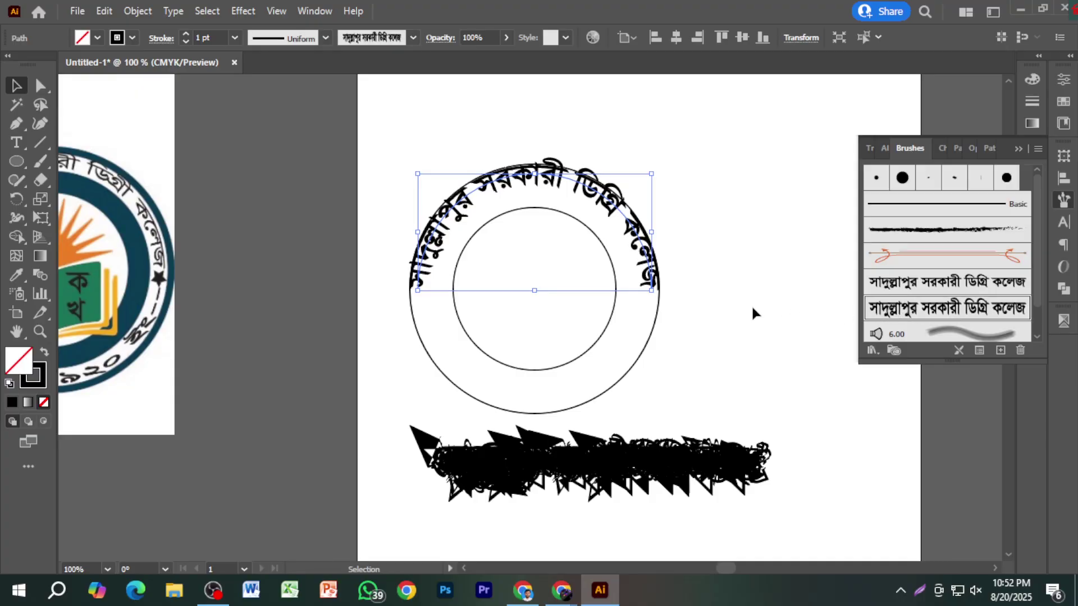
pyautogui.press('Down')
pyautogui.press('Down')
pyautogui.press('Down')
pyautogui.press('Down')
pyautogui.press('Down')
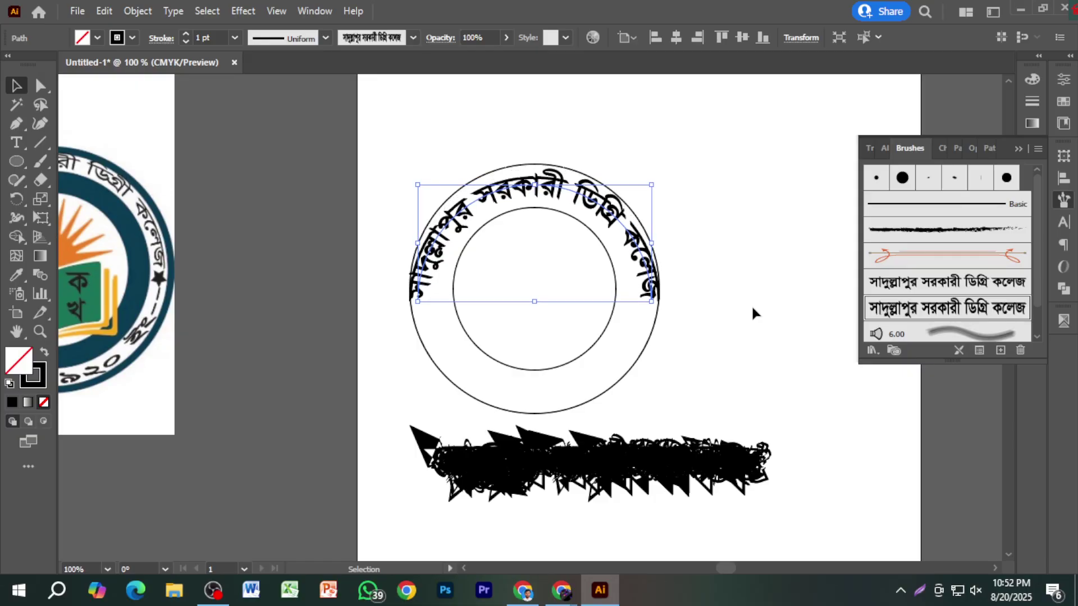
pyautogui.press('Down')
pyautogui.press('Down')
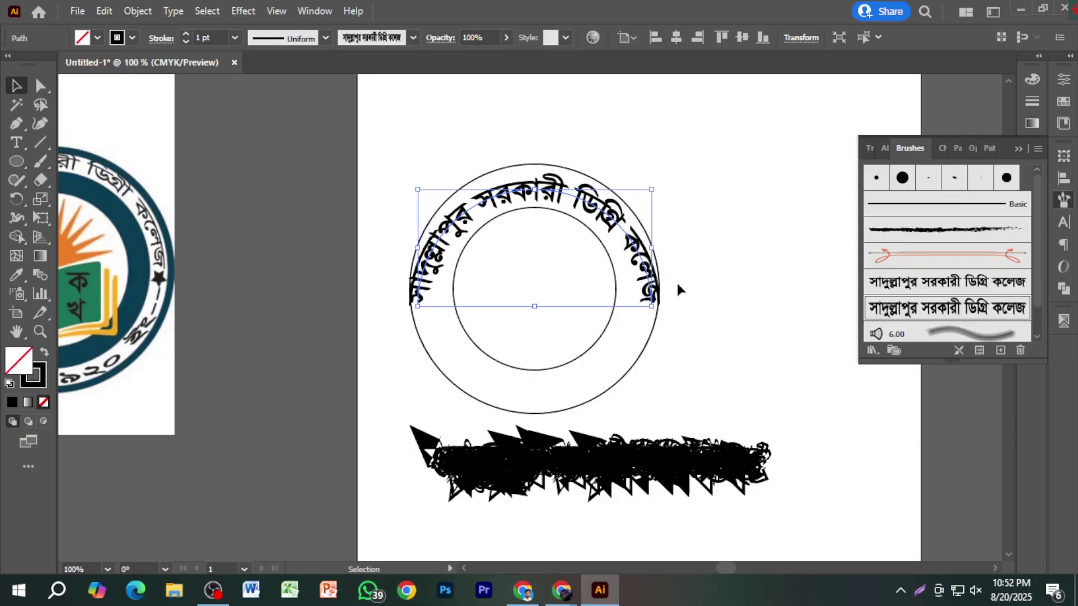
pyautogui.click(710, 249)
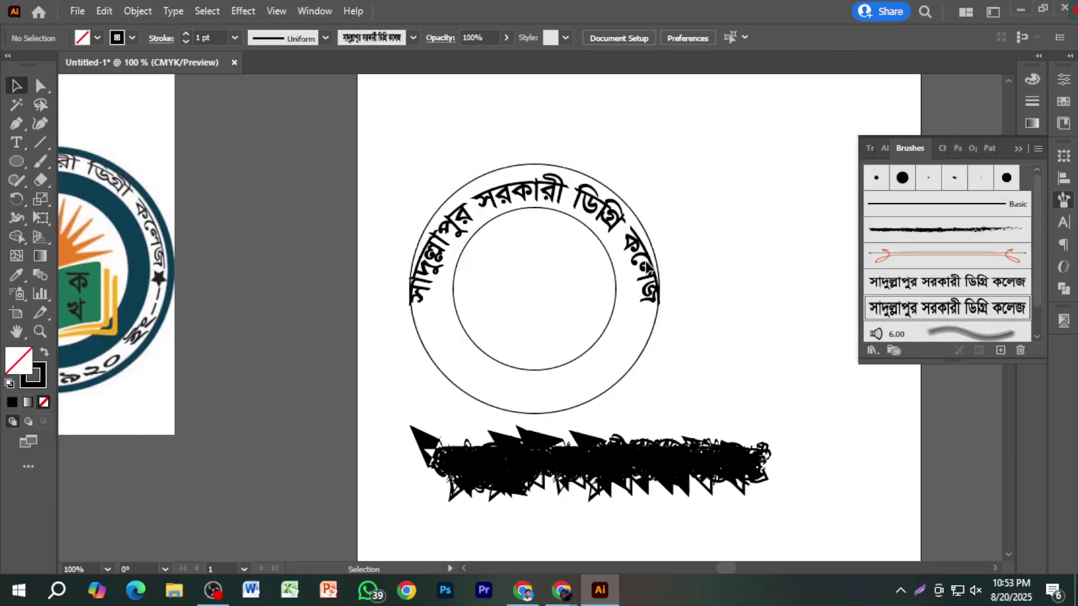
# Pull both end anchor points of the name arc inward so the lettering clears the outer circle.
pyautogui.click(633, 259)
pyautogui.click(39, 85)
pyautogui.moveTo(651, 305); pyautogui.dragTo(638, 306)
pyautogui.hotkey('ctrl', 'z')
pyautogui.click(651, 307)
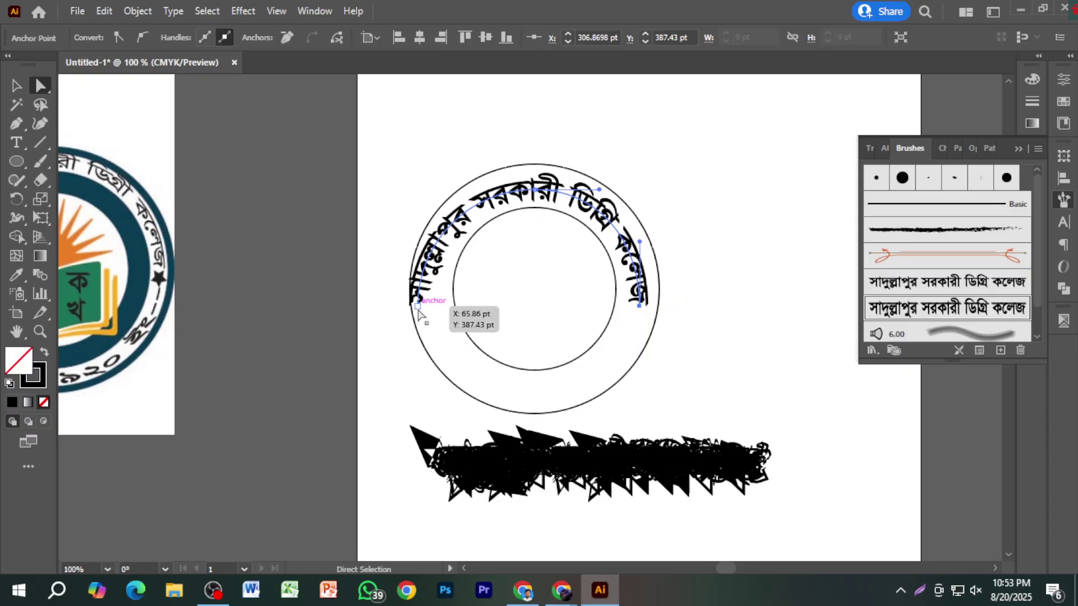
pyautogui.moveTo(418, 311); pyautogui.dragTo(430, 305)
pyautogui.click(717, 306)
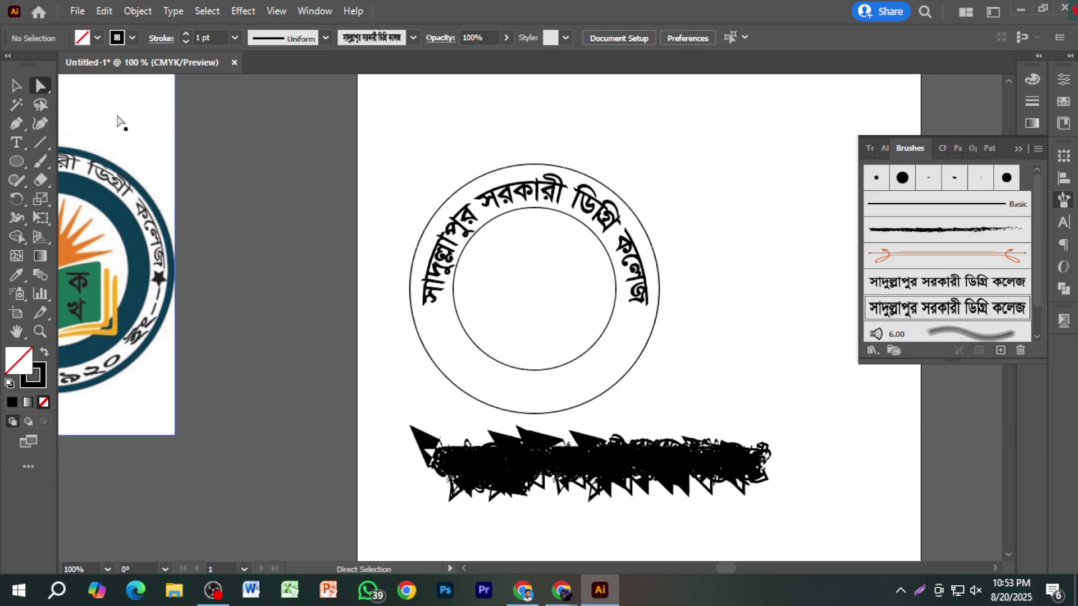
# Delete the leftover enlarged college-name outlines below the circles.
pyautogui.click(16, 85)
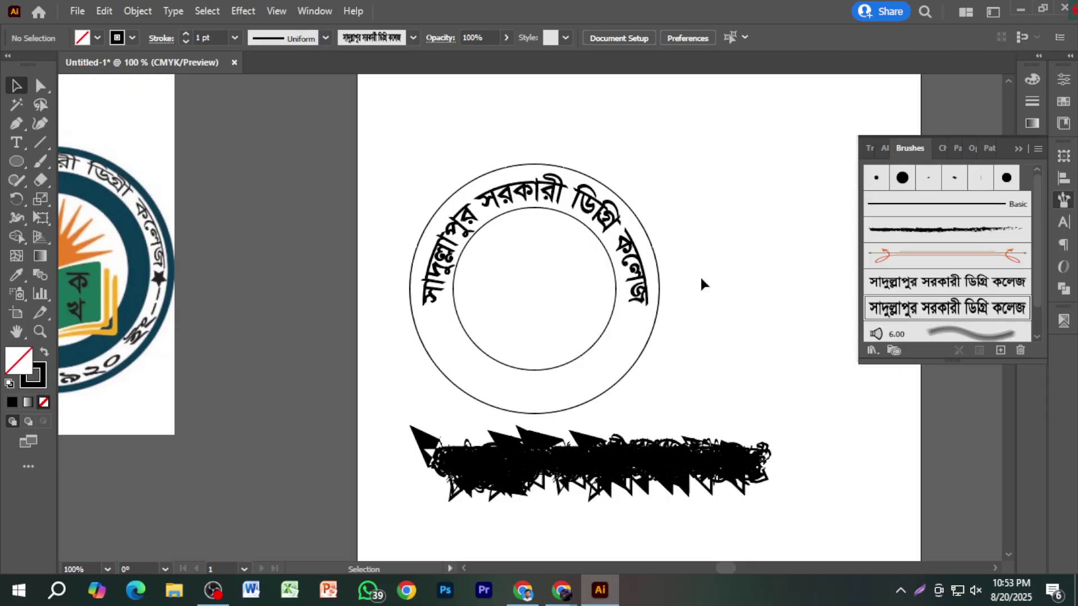
pyautogui.scroll(-2, 701, 284)
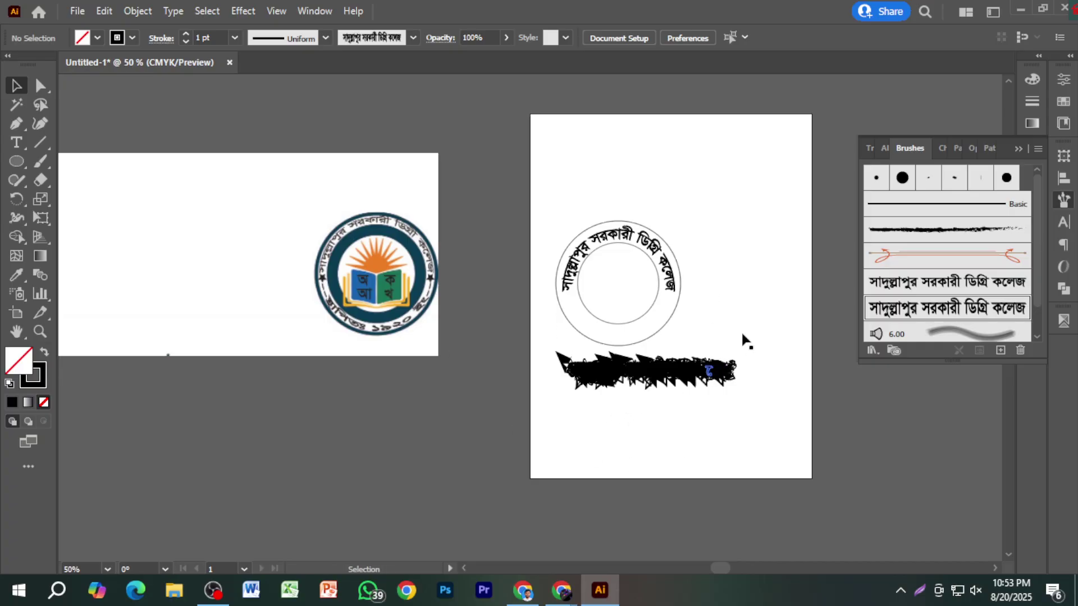
pyautogui.click(671, 407)
pyautogui.press('Delete')
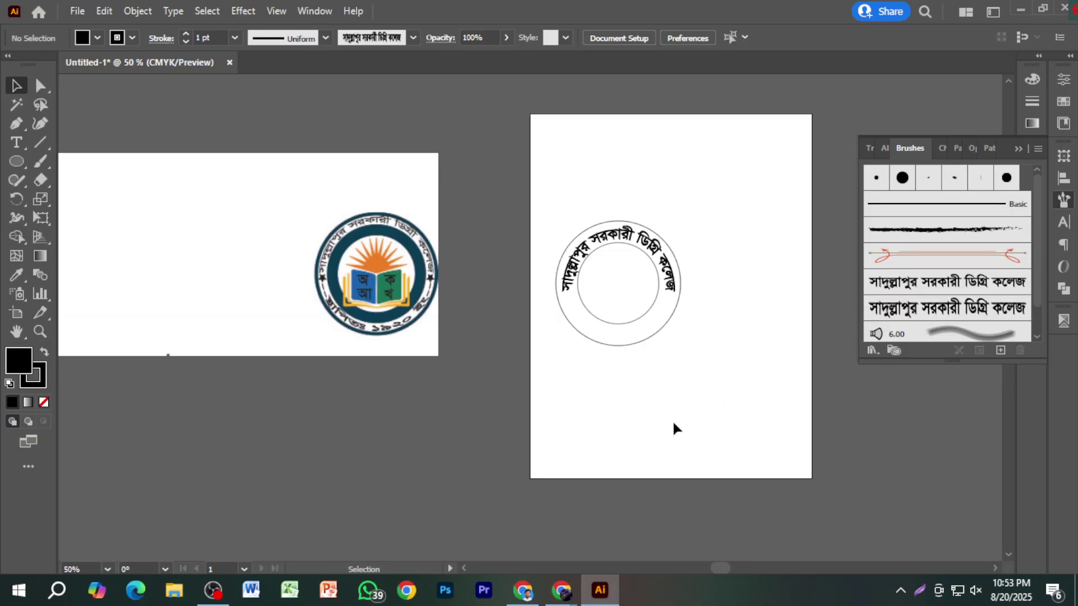
# Switch to Chrome and copy the green Elementary Education logo image from the open Google Search results.
pyautogui.moveTo(530, 593)
pyautogui.click(524, 529)
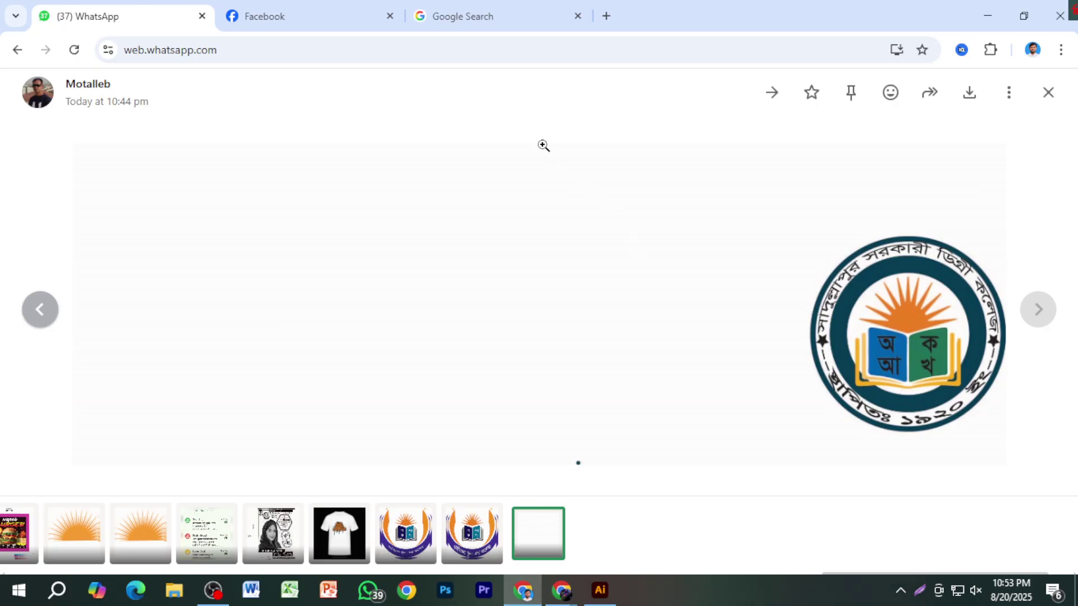
pyautogui.click(508, 12)
pyautogui.click(733, 362)
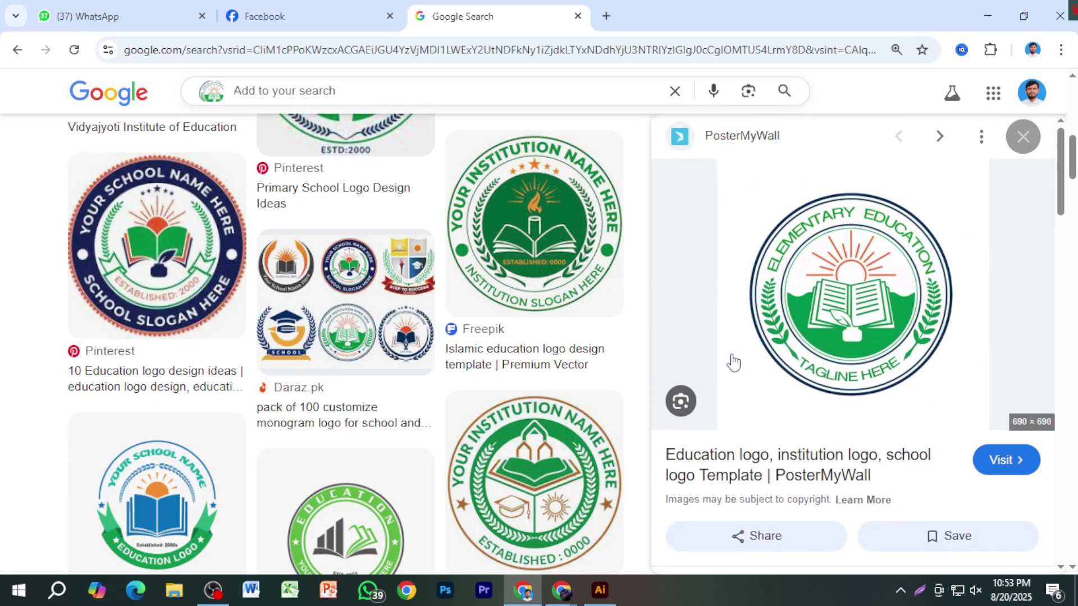
pyautogui.rightClick(815, 317)
pyautogui.click(923, 471)
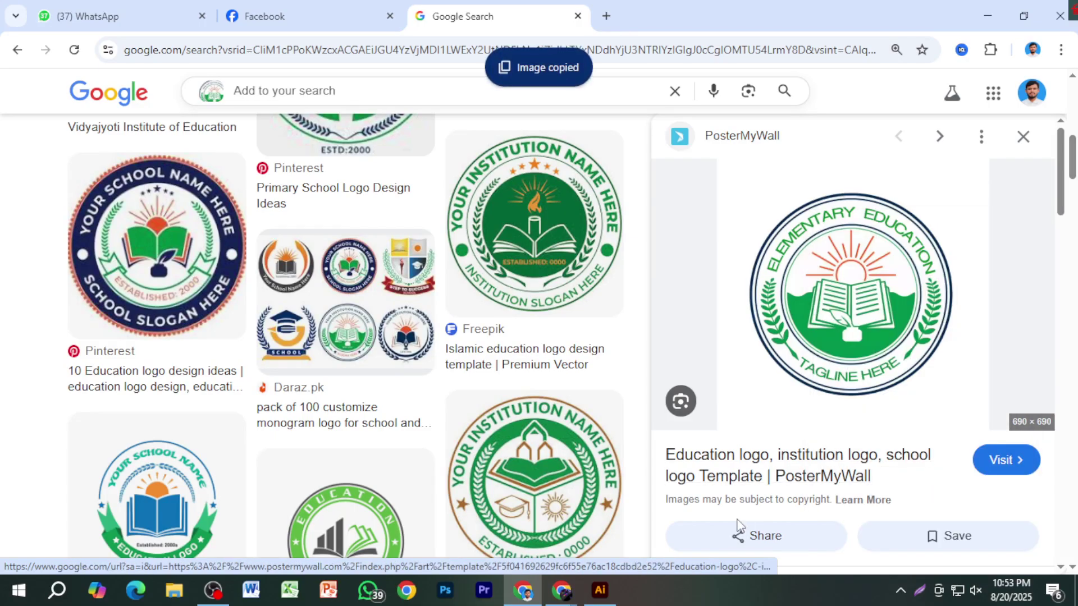
# Switch to Illustrator, paste the Elementary Education logo, and place it above the college logo beside the artboard.
pyautogui.click(612, 589)
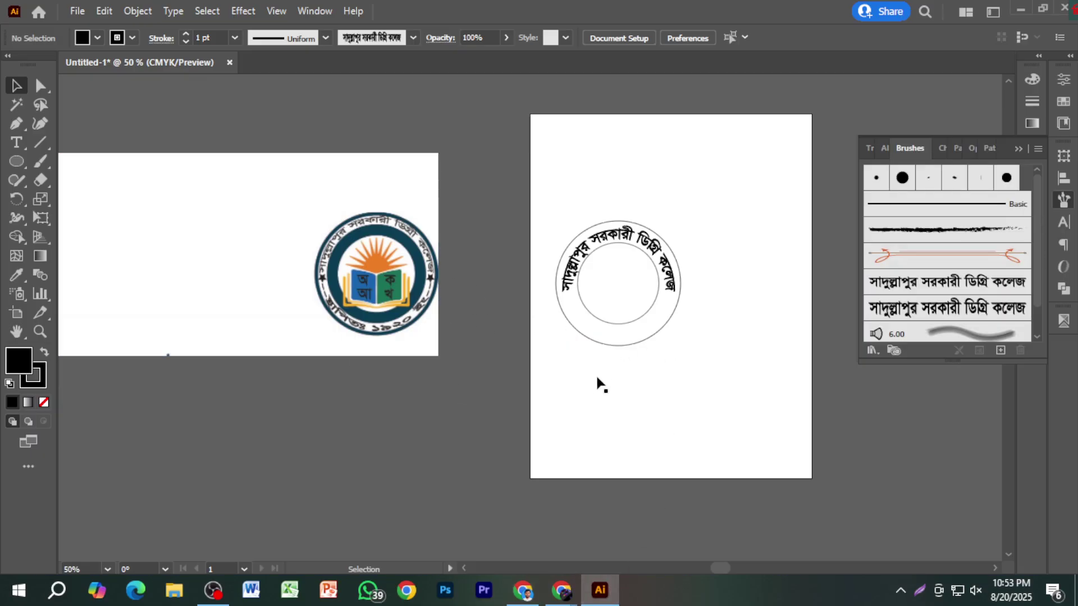
pyautogui.hotkey('ctrl', 'v')
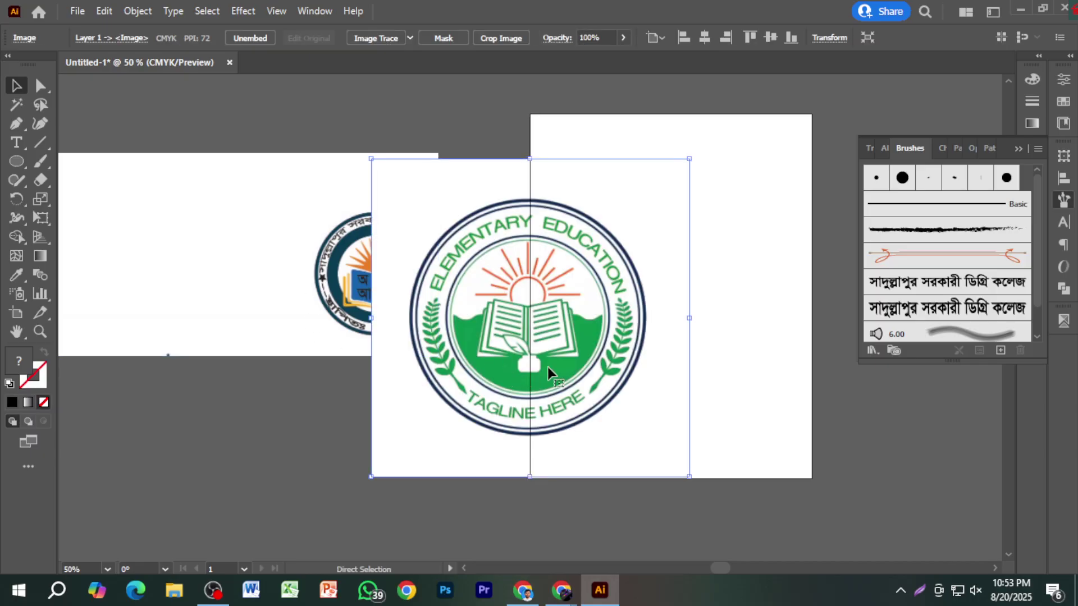
pyautogui.moveTo(544, 365); pyautogui.dragTo(347, 475)
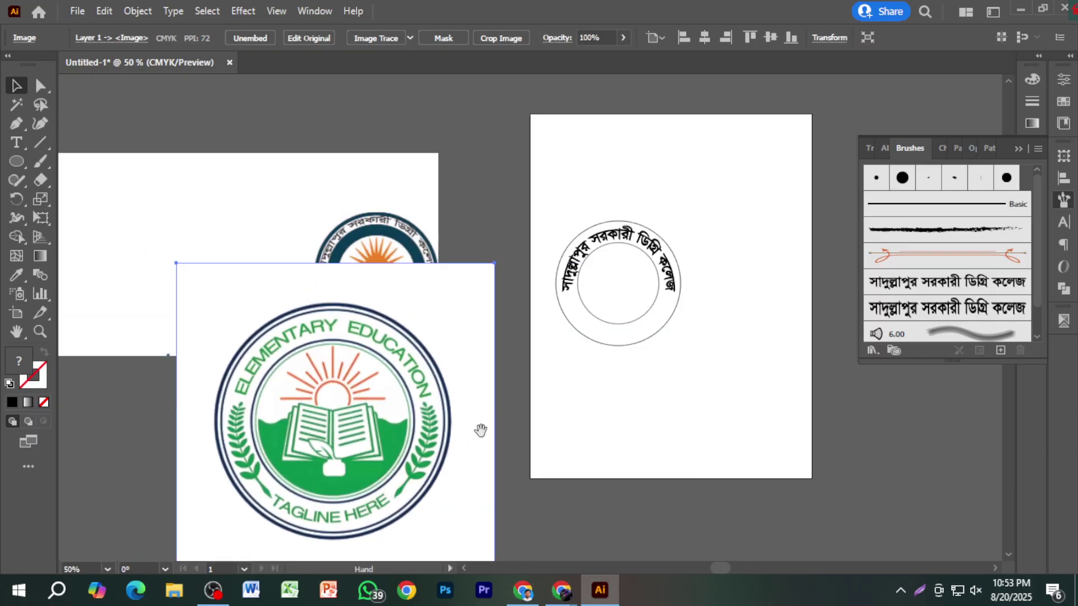
pyautogui.moveTo(481, 430); pyautogui.dragTo(405, 259)
pyautogui.scroll(2, 459, 392)
pyautogui.moveTo(448, 354); pyautogui.dragTo(514, 143)
# Move the two circles with the curved college name off the artboard to beside the college logo reference.
pyautogui.click(648, 379)
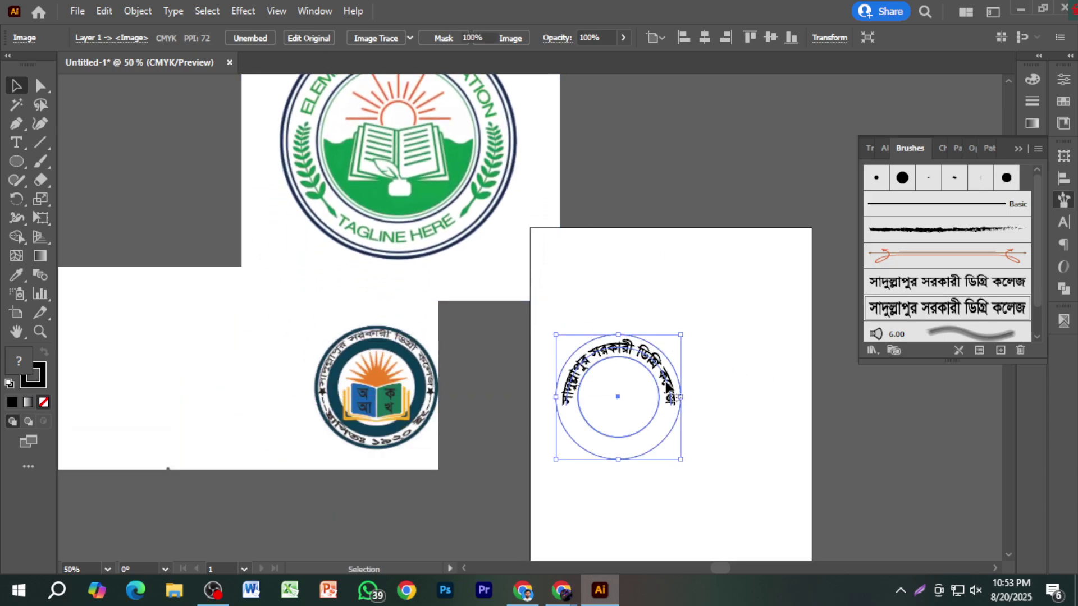
pyautogui.moveTo(658, 397); pyautogui.dragTo(278, 397)
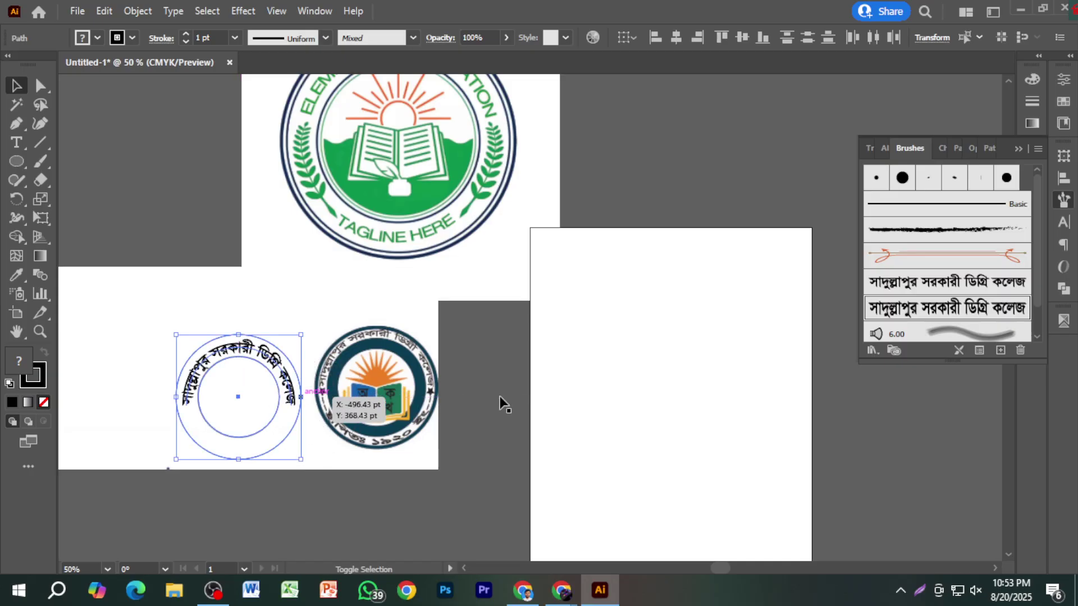
pyautogui.click(695, 420)
pyautogui.scroll(1, 694, 420)
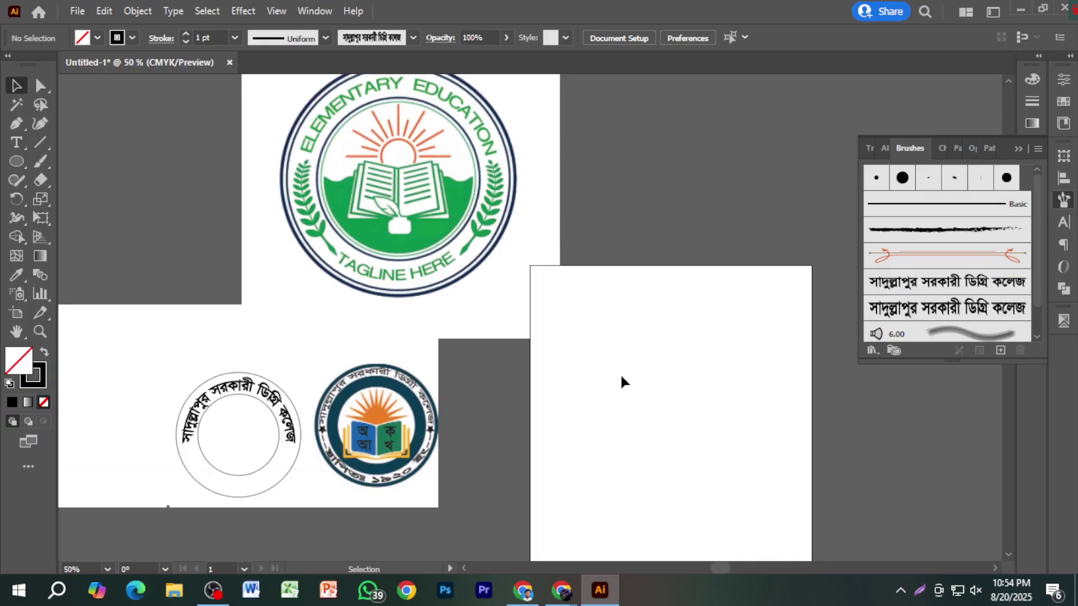
# Draw a new unfilled circle near the middle of the emptied artboard with the Ellipse tool.
pyautogui.click(17, 161)
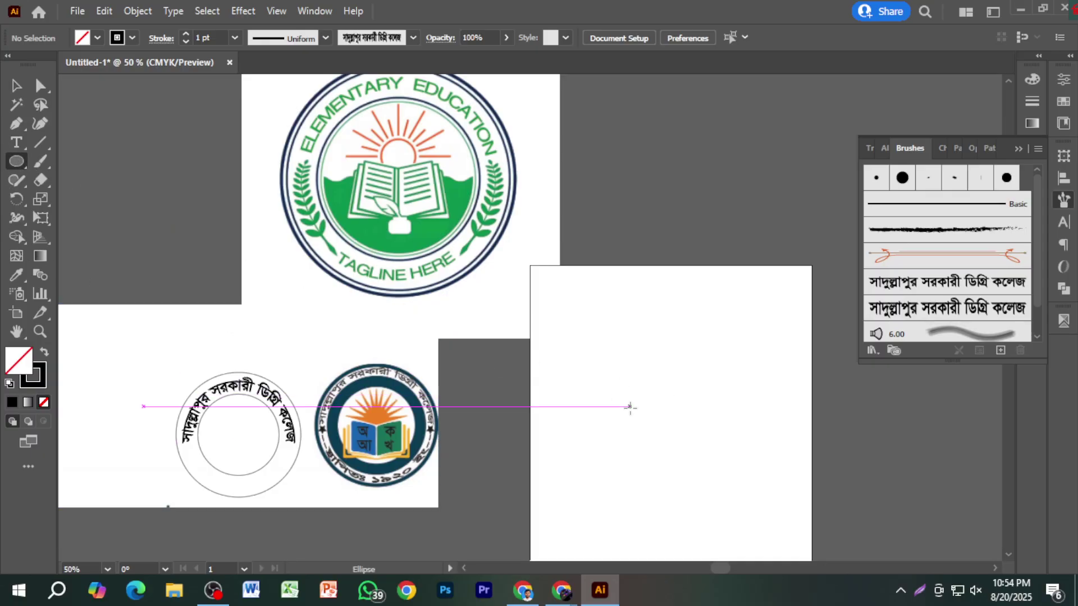
pyautogui.moveTo(667, 414); pyautogui.dragTo(747, 481)
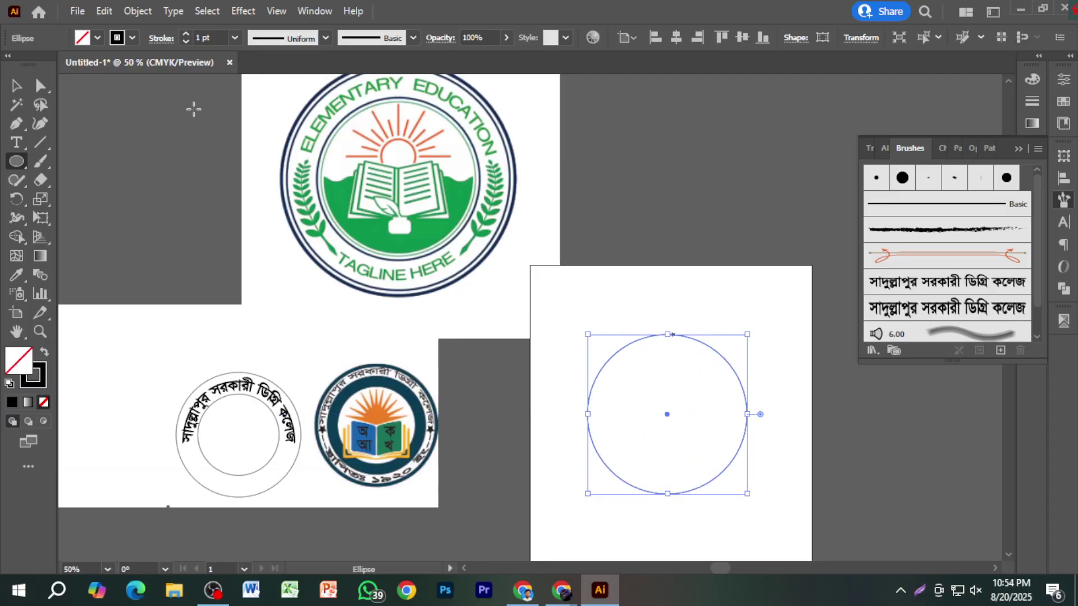
pyautogui.click(16, 84)
pyautogui.click(130, 120)
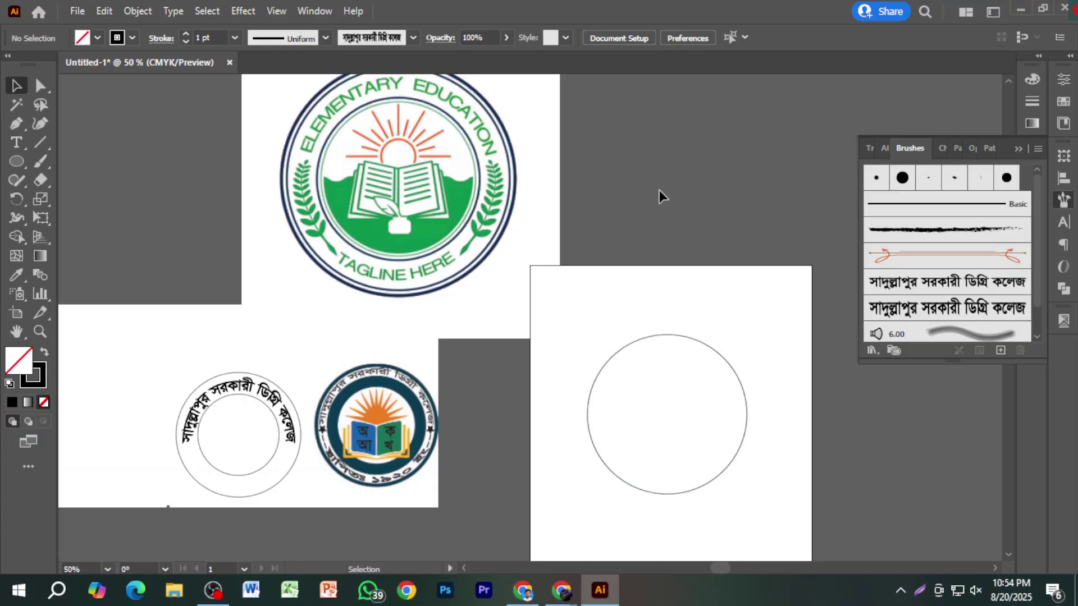
# Create a new document measuring 1000 px wide by 1000 px high, with pixels as the unit.
pyautogui.press('a')
pyautogui.press('v')
pyautogui.hotkey('ctrl', 'n')
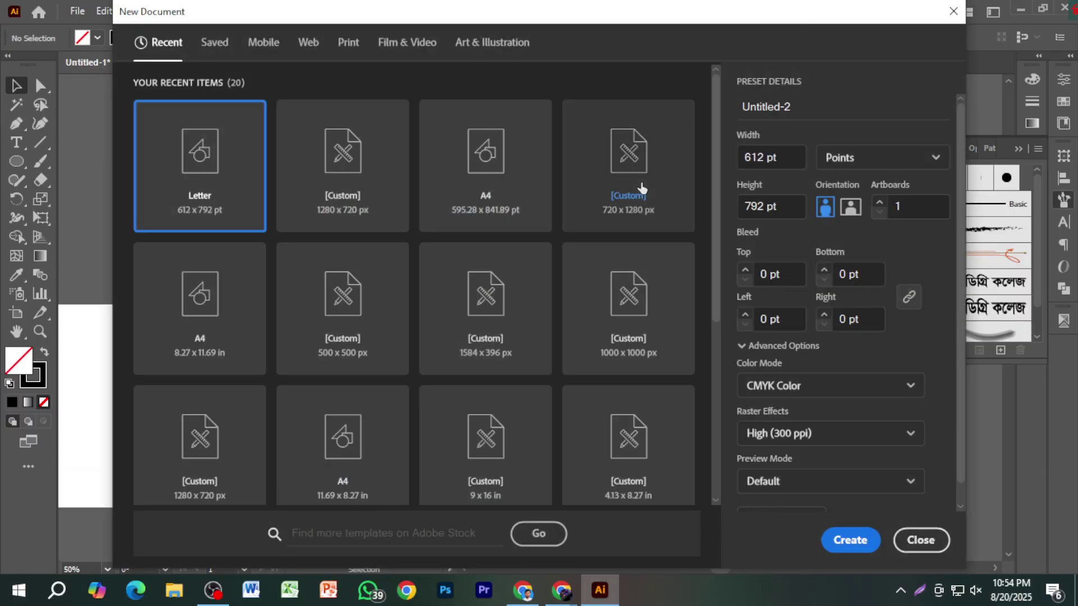
pyautogui.click(841, 160)
pyautogui.click(837, 184)
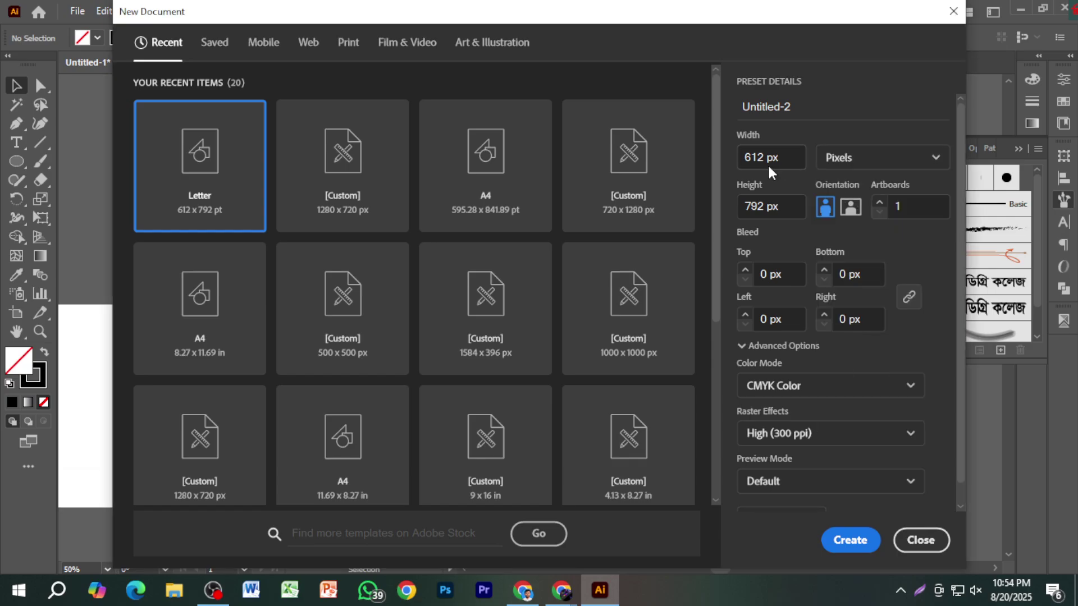
pyautogui.doubleClick(761, 158)
pyautogui.write('1000')
pyautogui.doubleClick(758, 208)
pyautogui.write('1000')
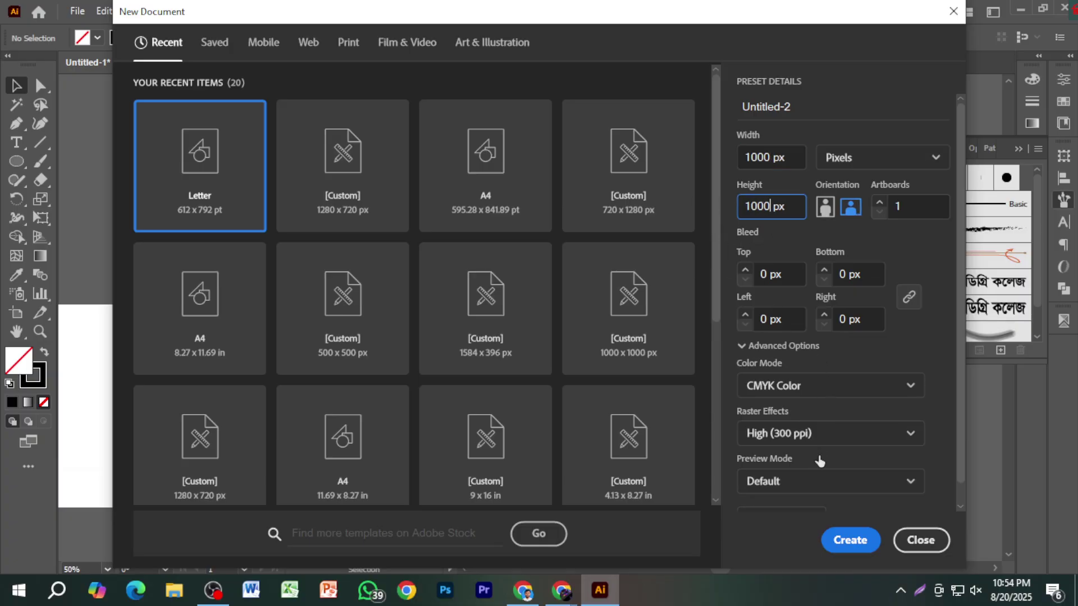
pyautogui.click(849, 540)
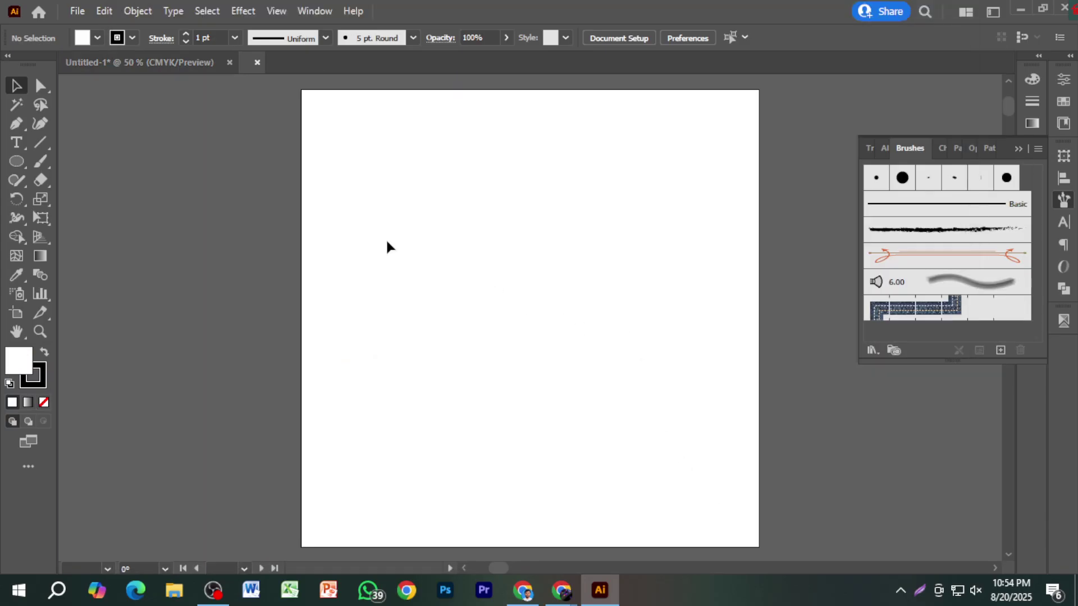
# Draw a large circle that nearly fills the new square artboard and select it.
pyautogui.click(20, 162)
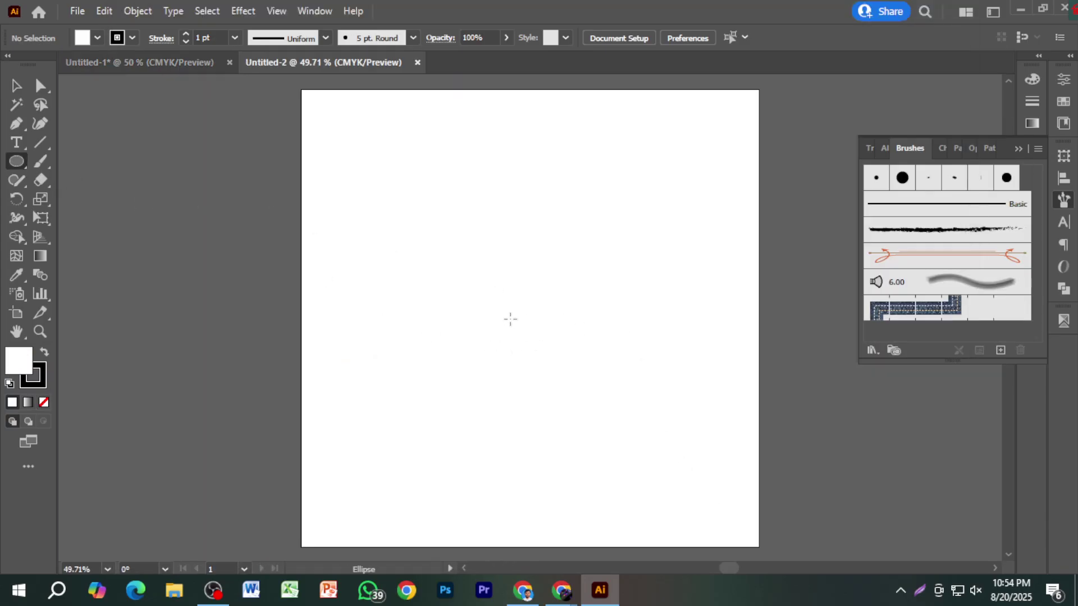
pyautogui.moveTo(590, 377); pyautogui.dragTo(696, 466)
pyautogui.press('v')
pyautogui.click(197, 140)
pyautogui.click(479, 270)
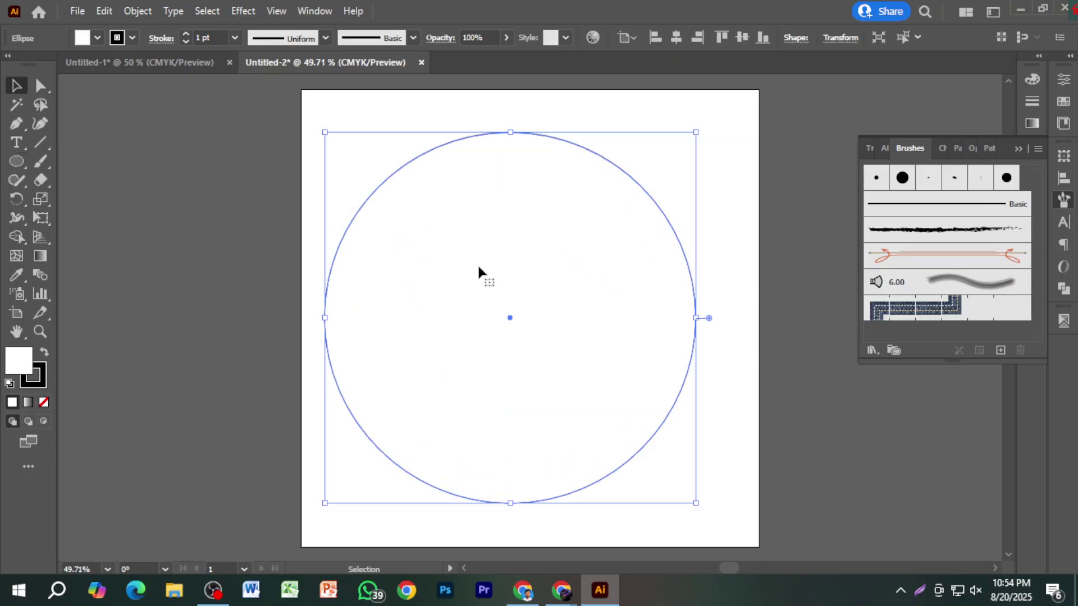
# Centre the large circle horizontally on the artboard with the Align options.
pyautogui.click(1018, 148)
pyautogui.click(1059, 180)
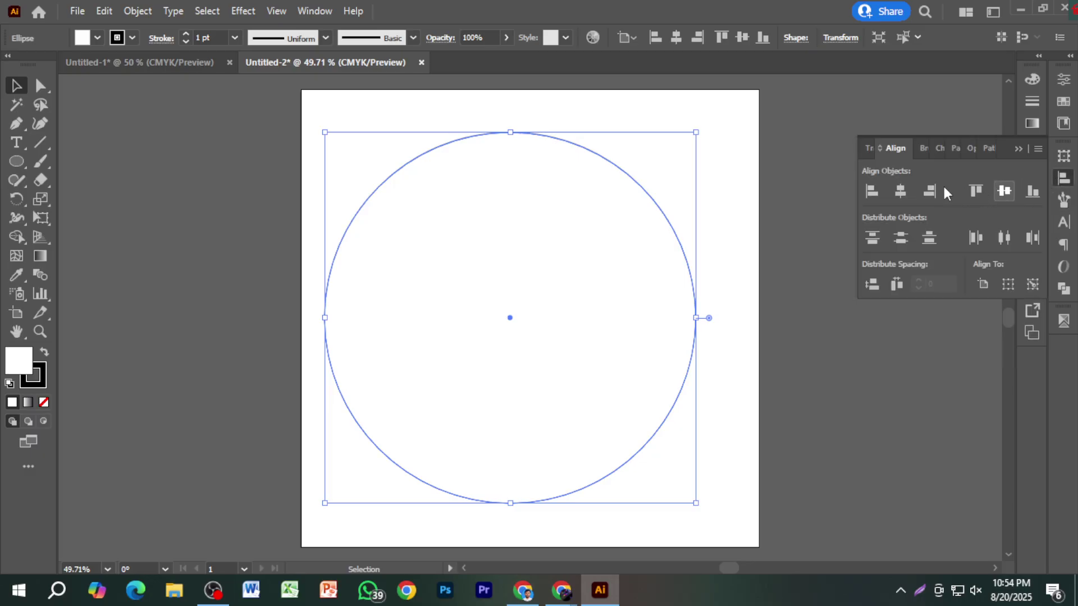
pyautogui.click(898, 191)
pyautogui.click(839, 305)
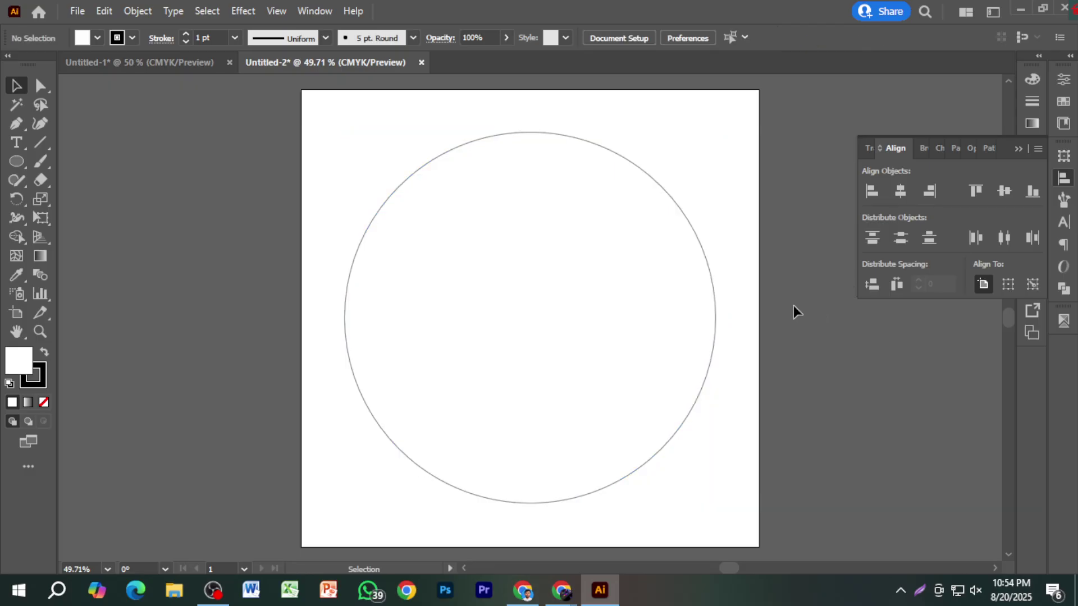
# Remove the large circle's fill and add a smaller concentric copy inside it to form a ring.
pyautogui.click(714, 317)
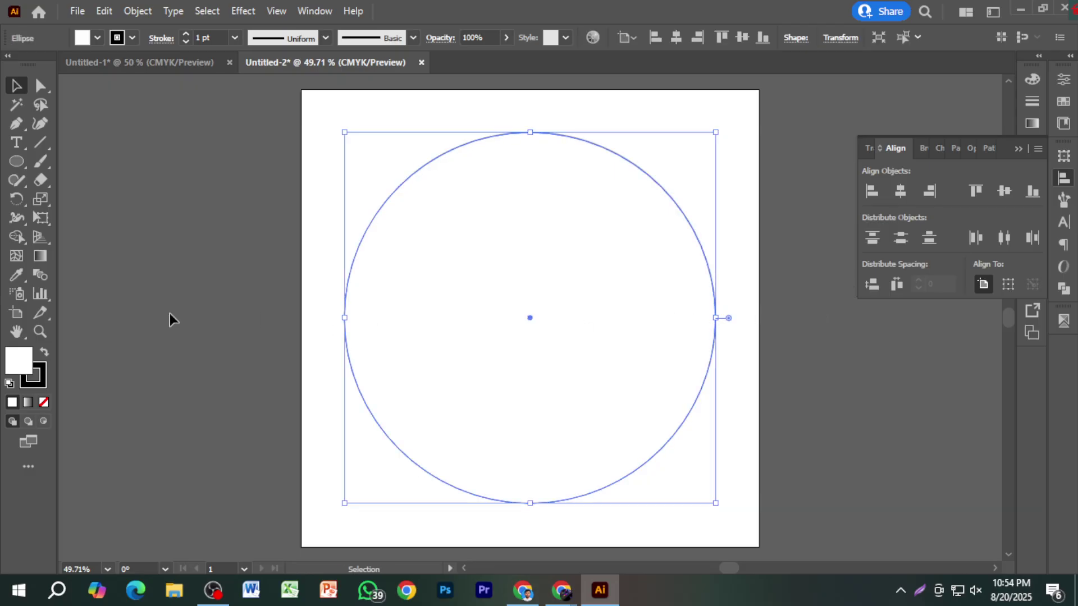
pyautogui.click(43, 402)
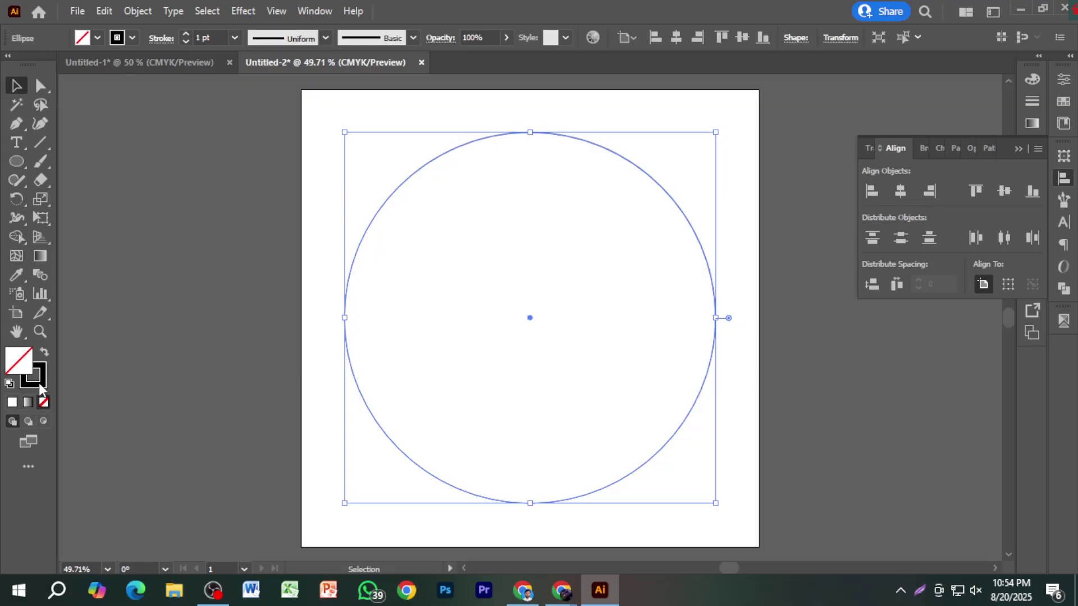
pyautogui.press('a')
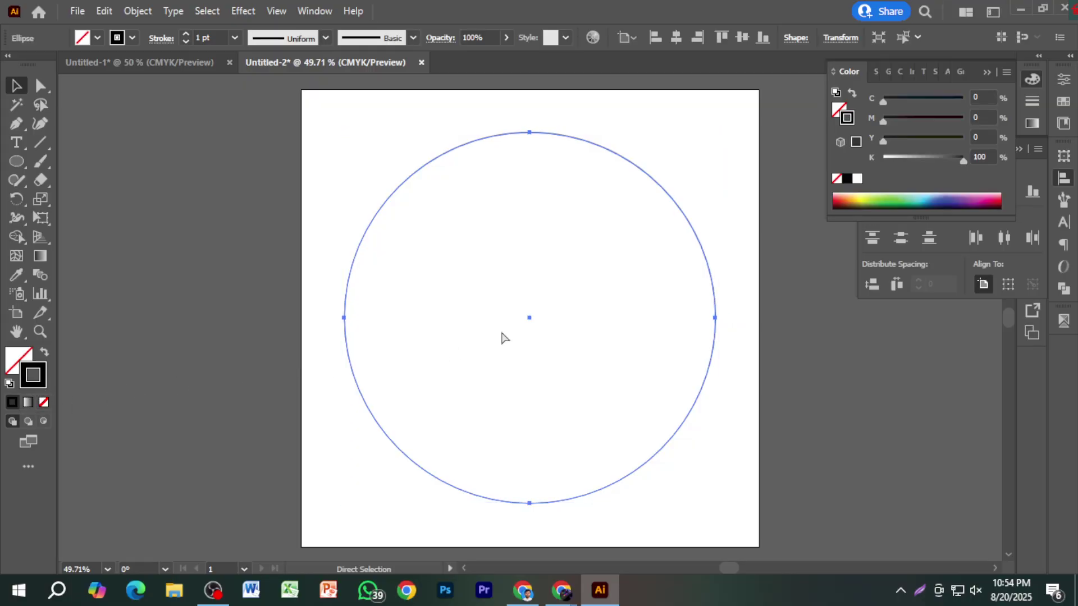
pyautogui.press('v')
pyautogui.moveTo(715, 317); pyautogui.dragTo(667, 330)
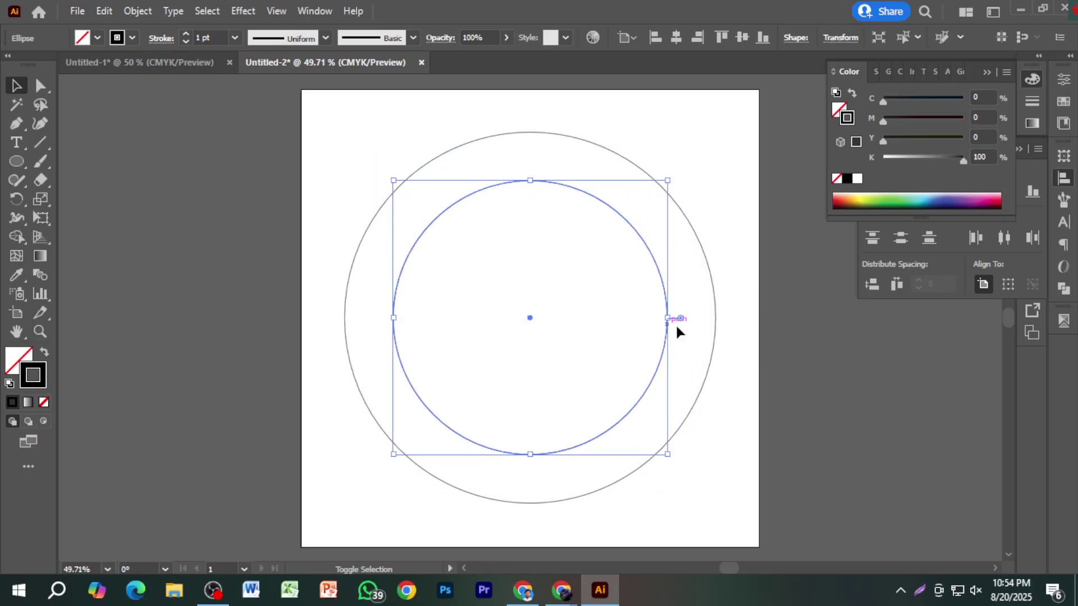
pyautogui.click(800, 341)
# Copy the Elementary Education logo image from the first document and paste it beside the artboard of the new document.
pyautogui.click(173, 60)
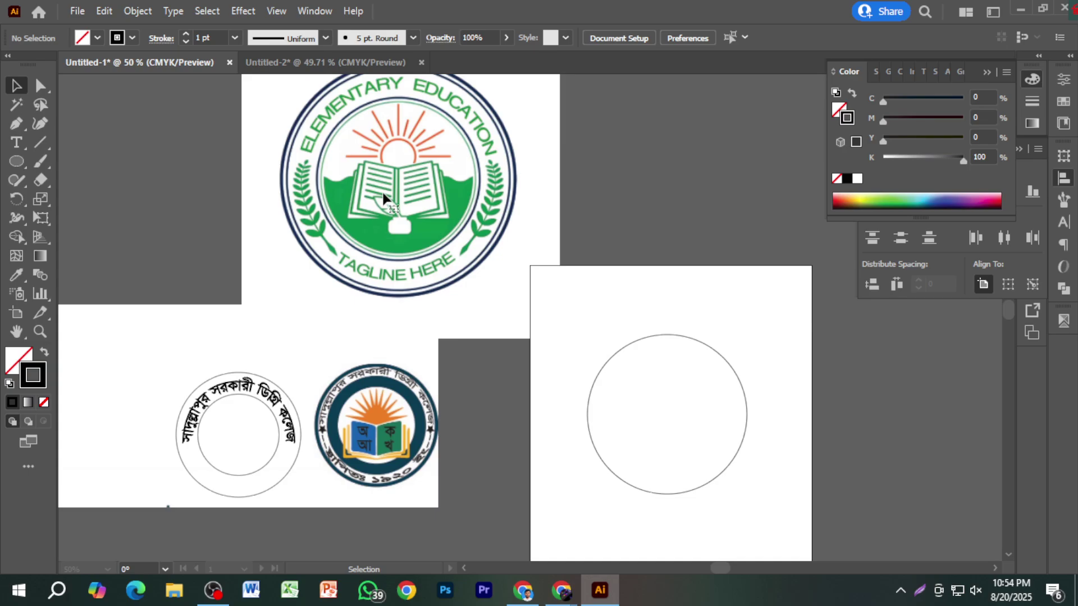
pyautogui.click(383, 197)
pyautogui.click(348, 63)
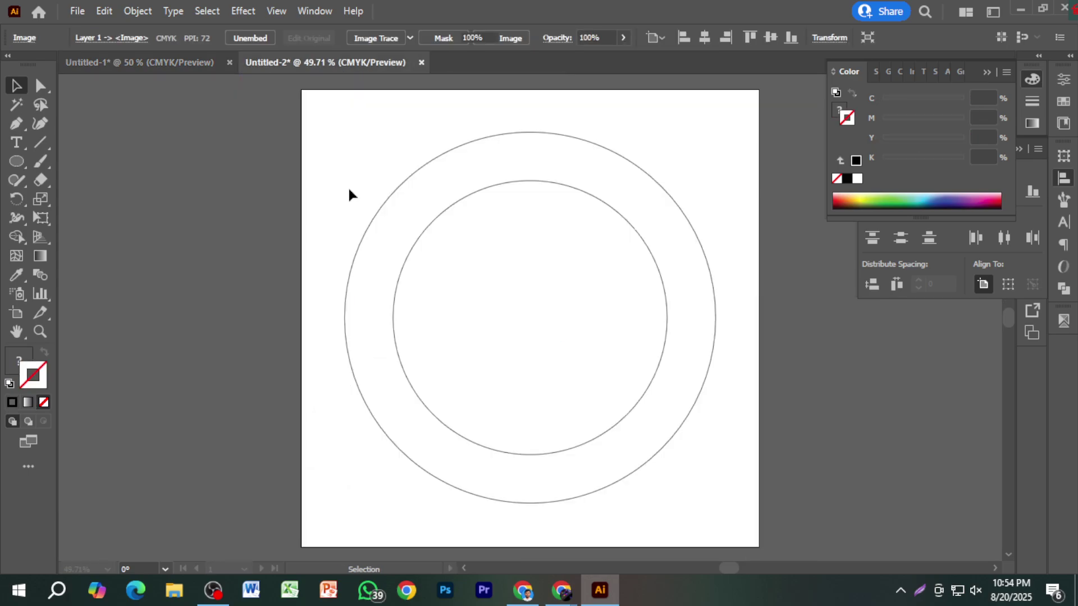
pyautogui.hotkey('ctrl', 'v')
pyautogui.moveTo(500, 317); pyautogui.dragTo(353, 323)
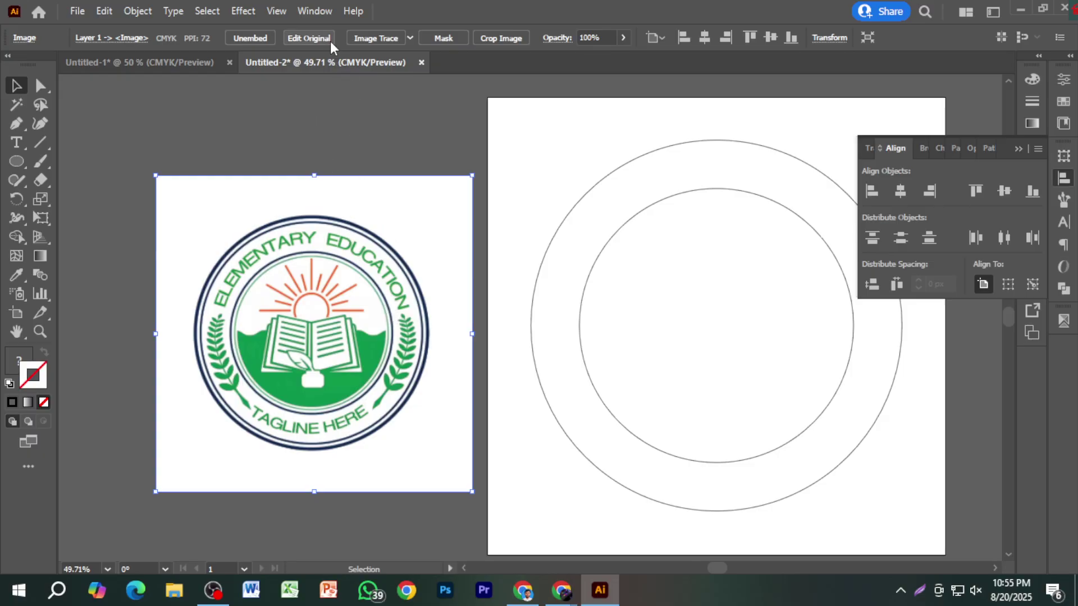
# Trace the pasted logo with Image Trace in Black and White mode with Ignore White enabled.
pyautogui.click(318, 17)
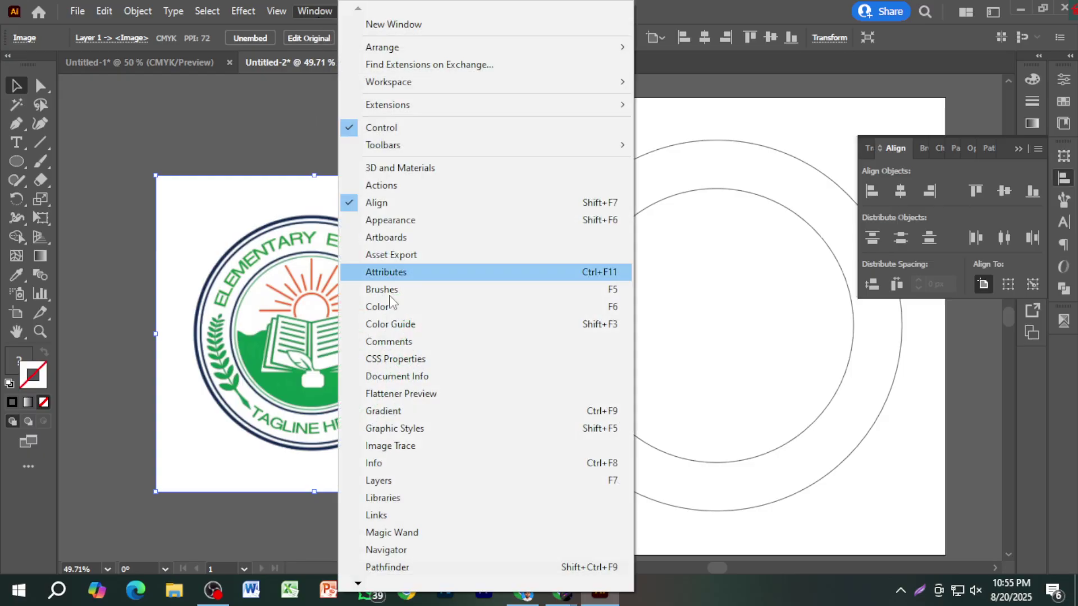
pyautogui.click(442, 447)
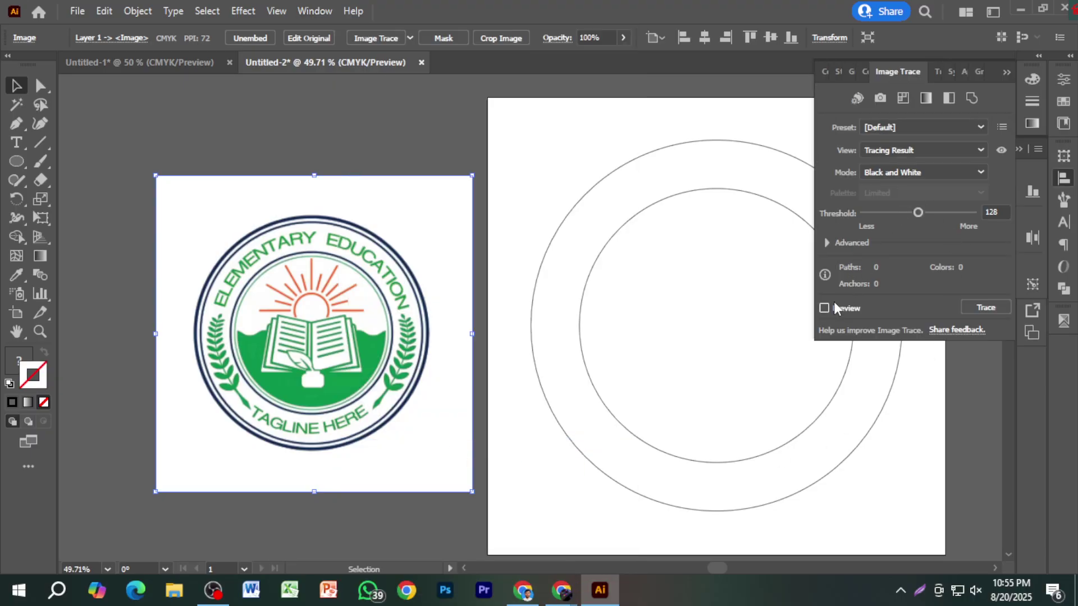
pyautogui.click(827, 243)
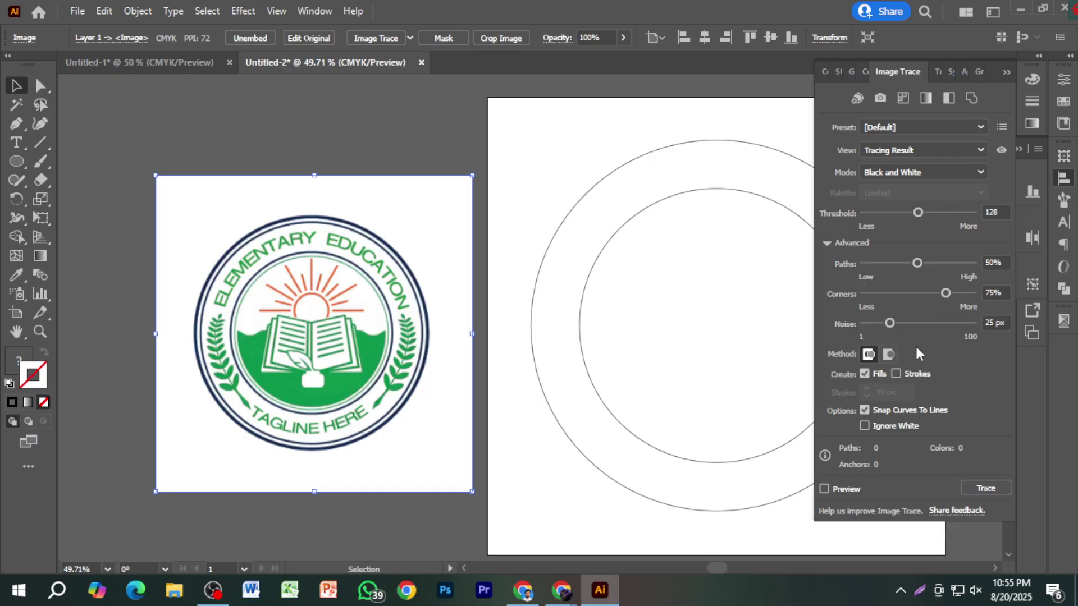
pyautogui.click(888, 427)
pyautogui.click(983, 484)
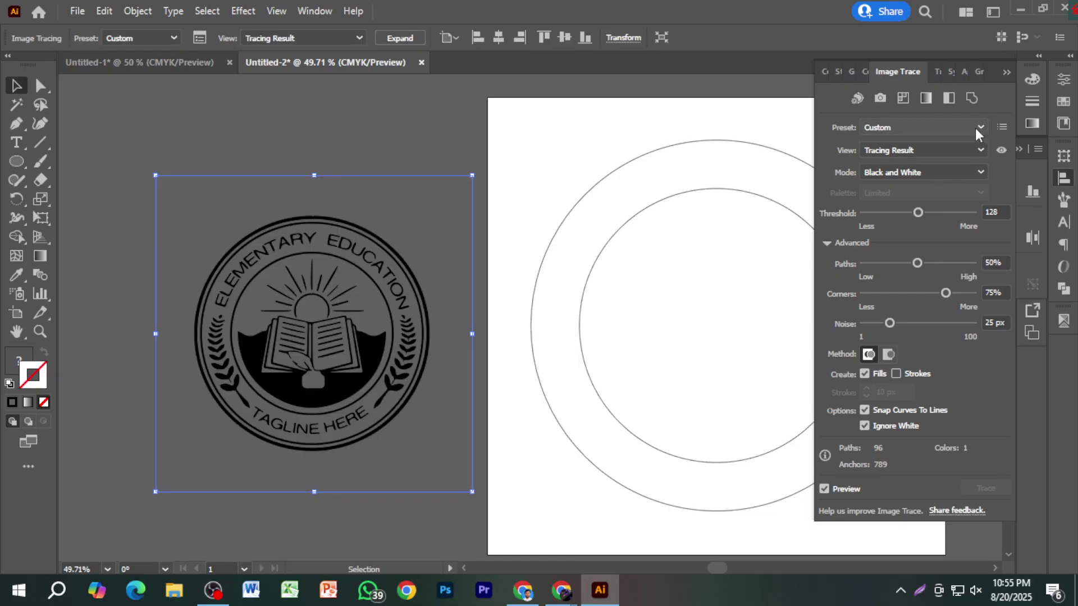
# Apply the Low Fidelity Photo preset to the logo trace and expand it into editable paths.
pyautogui.click(981, 126)
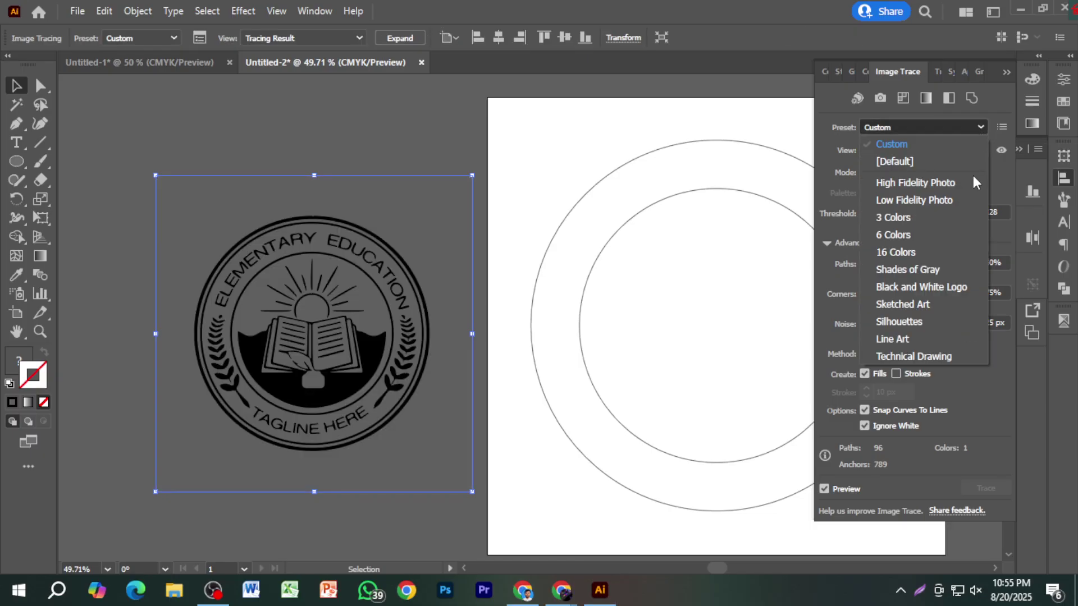
pyautogui.click(951, 200)
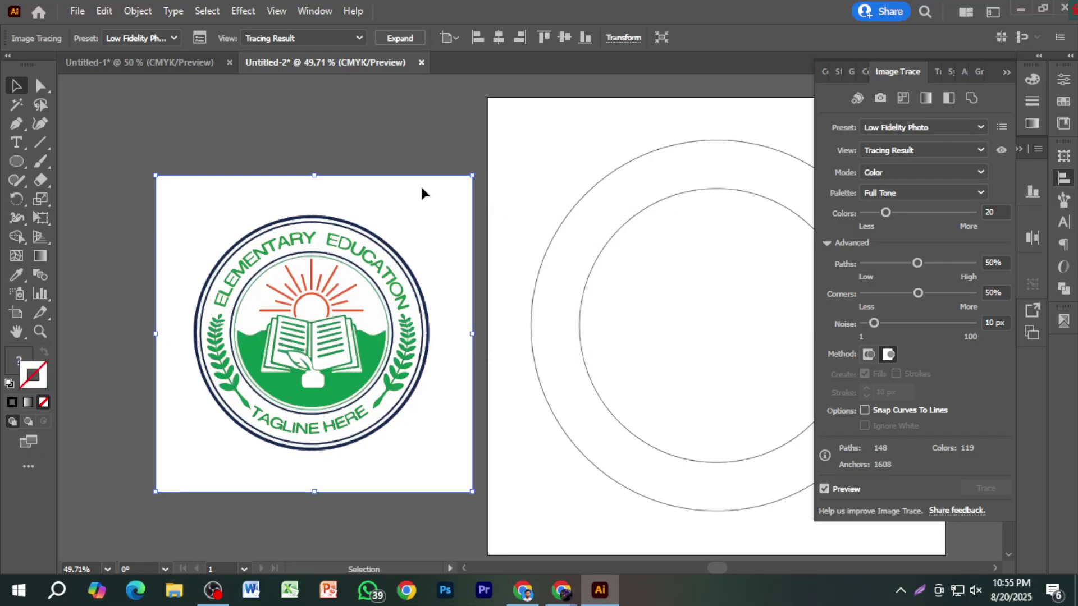
pyautogui.click(414, 38)
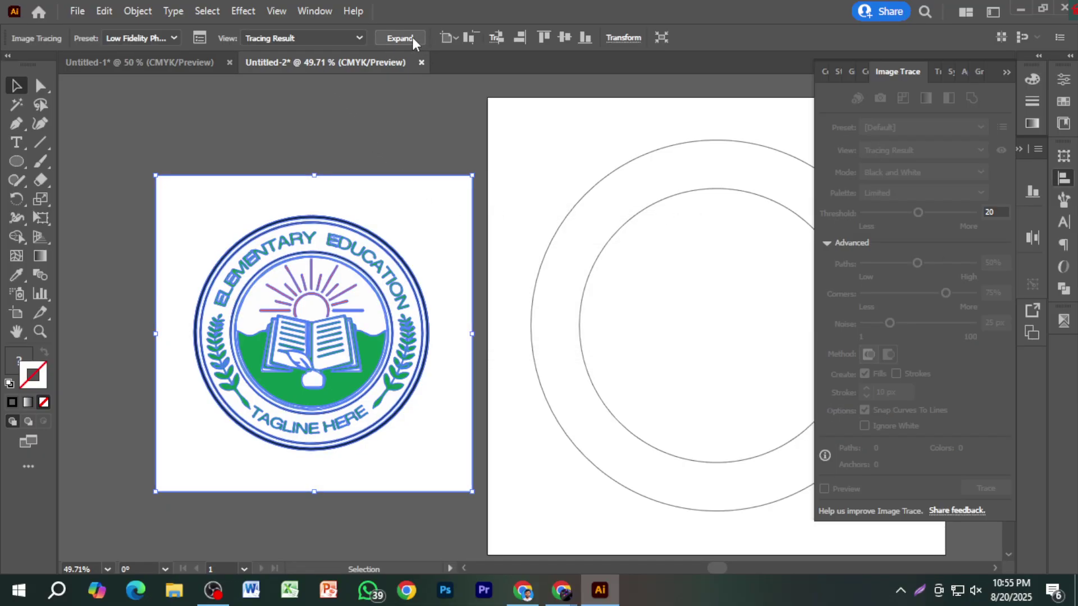
pyautogui.click(1005, 72)
# Ungroup the expanded logo and delete its white square background.
pyautogui.rightClick(447, 243)
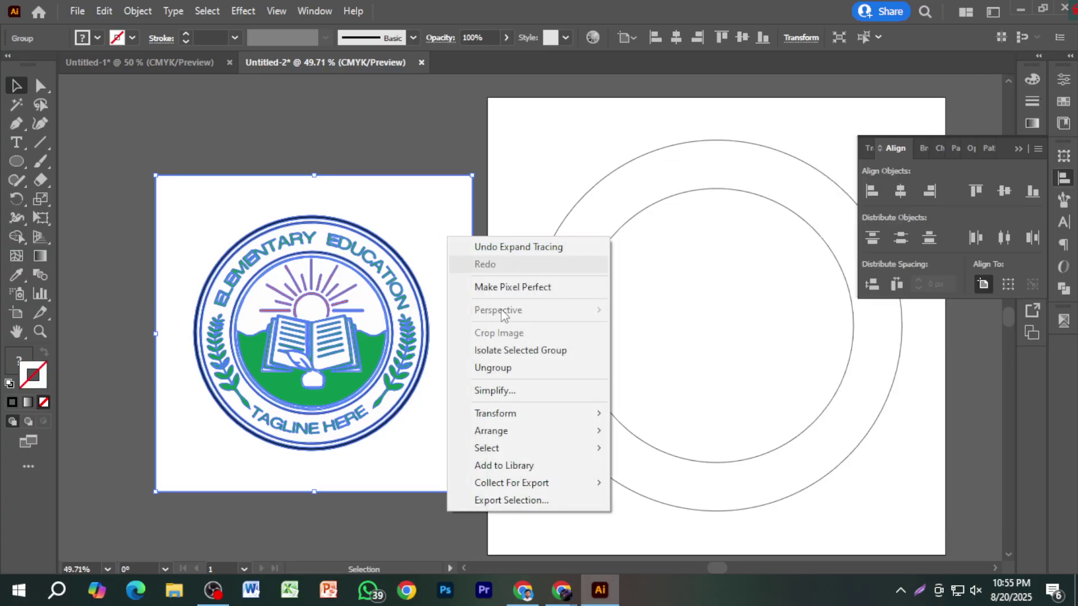
pyautogui.click(505, 363)
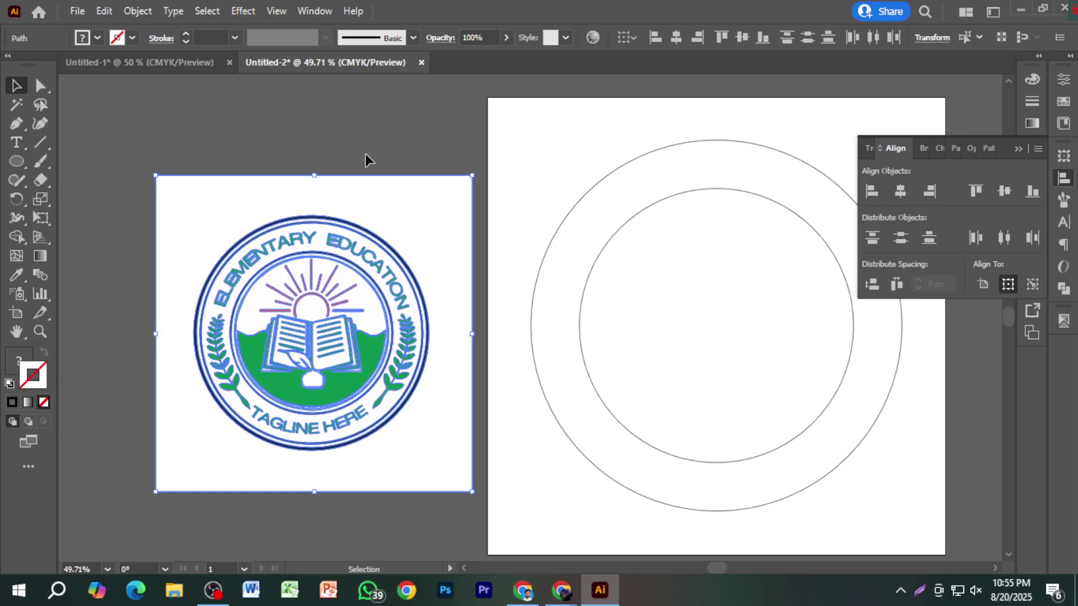
pyautogui.hotkey('ctrl', 'shift', 'a')
pyautogui.click(388, 190)
pyautogui.press('Delete')
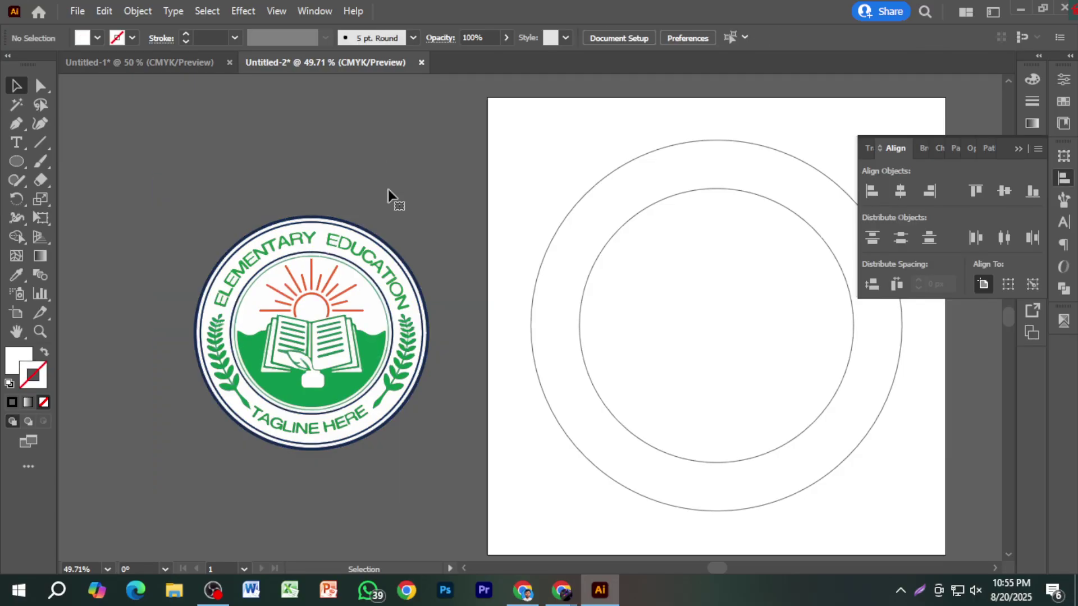
# Delete the traced logo's outer navy rings and white band, plus the right laurel branch and the adjoining letter N.
pyautogui.scroll(3, 377, 417)
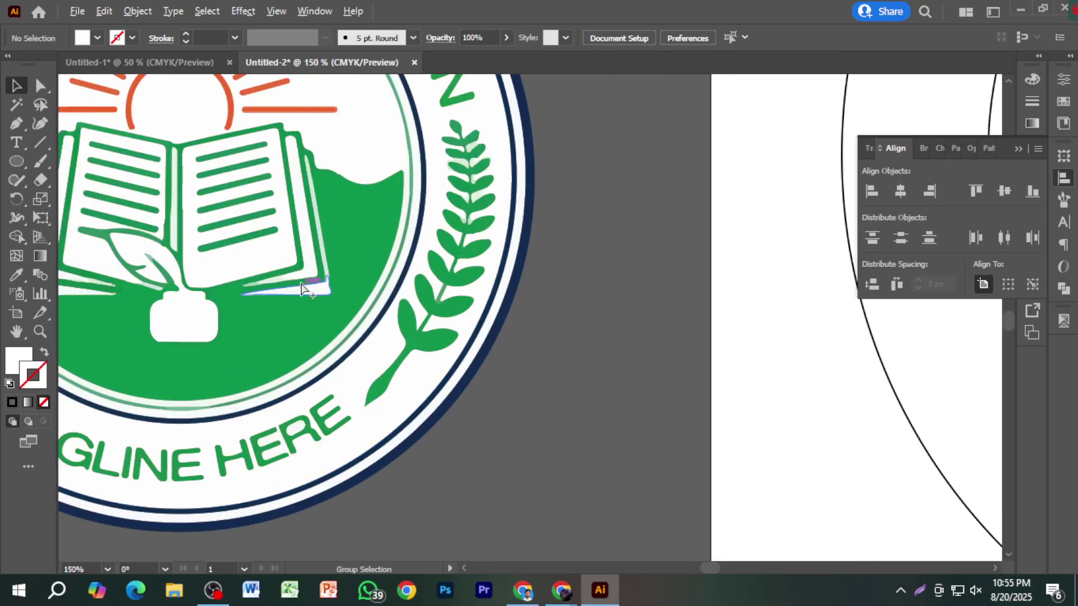
pyautogui.scroll(-3, 313, 299)
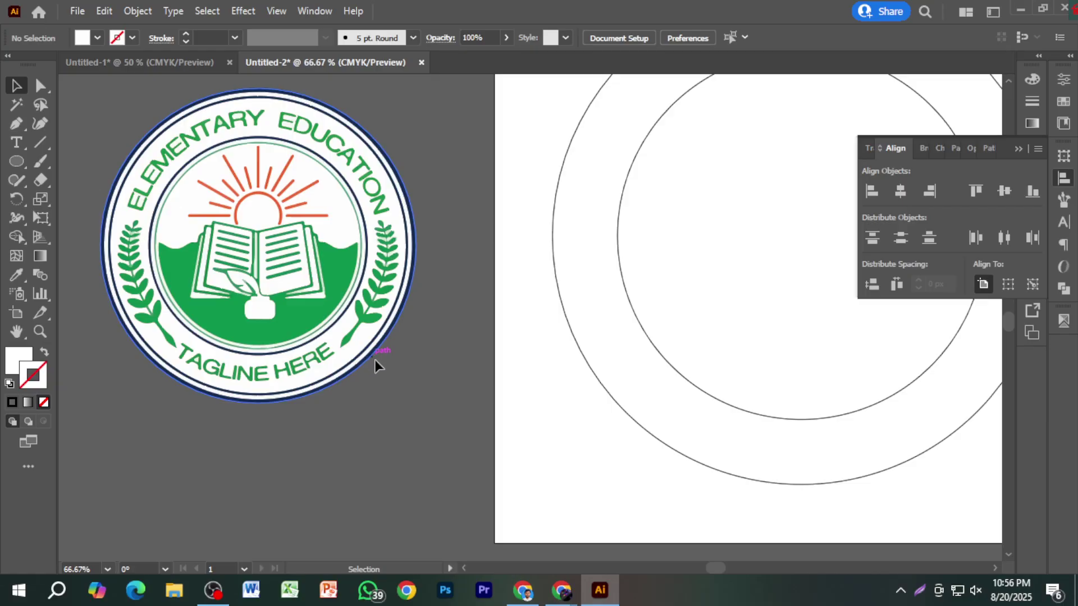
pyautogui.click(367, 176)
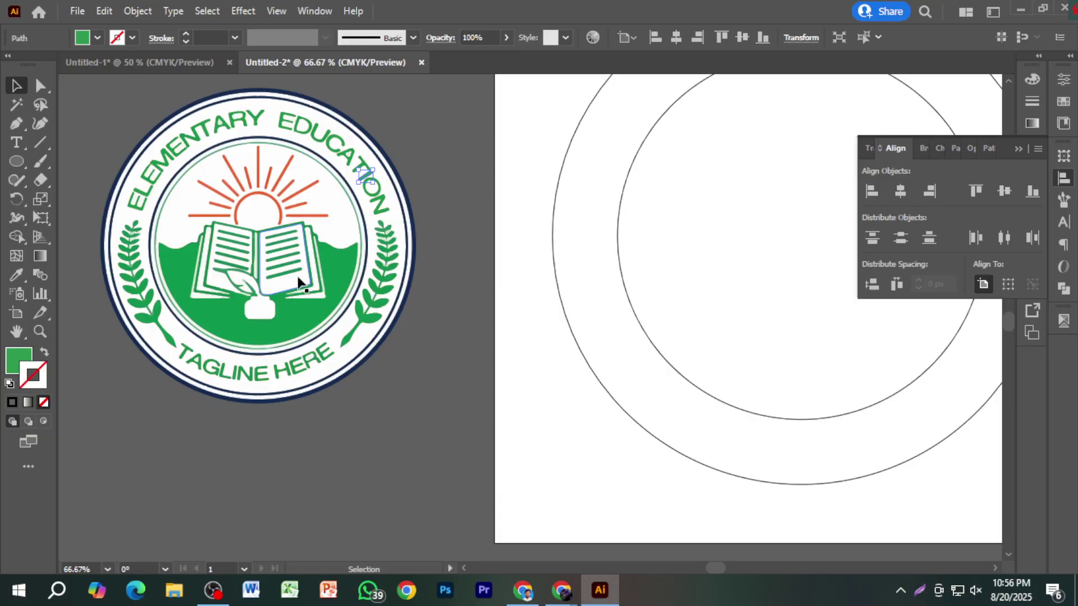
pyautogui.click(318, 274)
pyautogui.moveTo(386, 354); pyautogui.dragTo(336, 321)
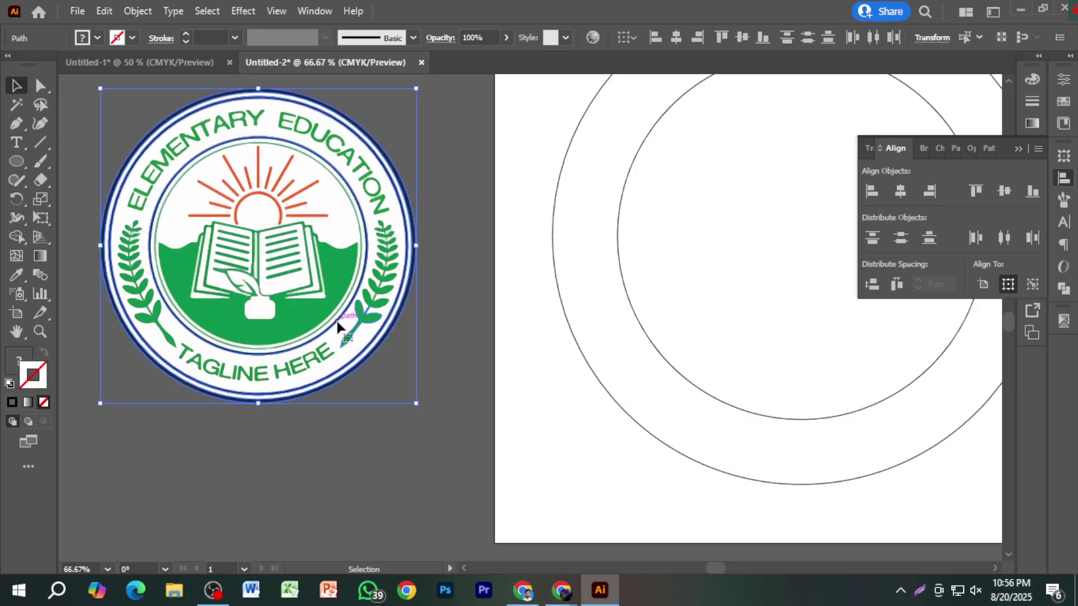
pyautogui.press('Delete')
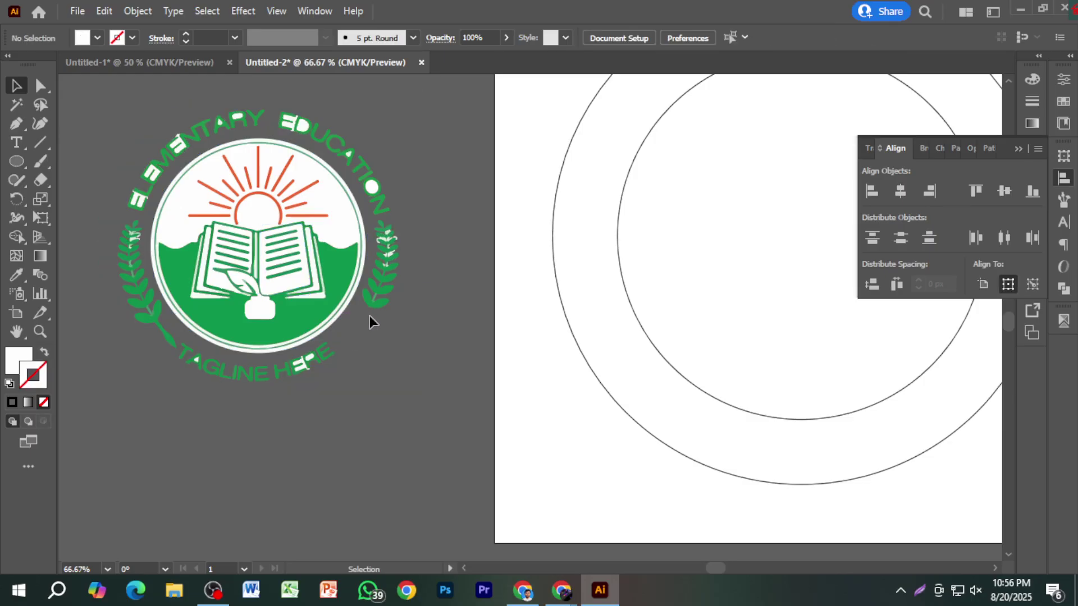
pyautogui.moveTo(391, 224); pyautogui.dragTo(392, 211)
pyautogui.press('Delete')
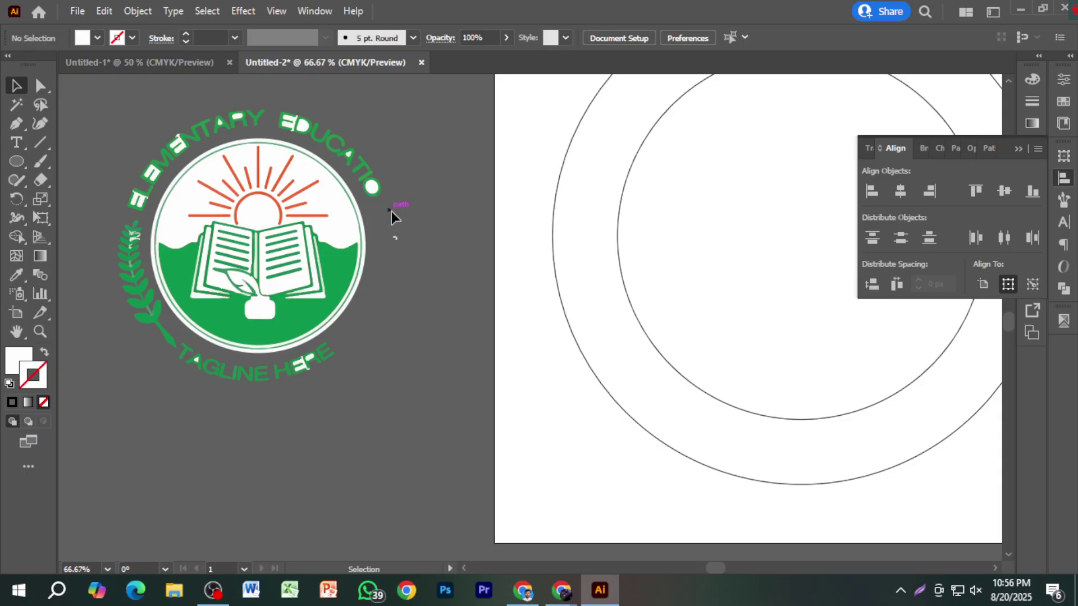
# Delete the white discs behind the emblem and the thin green arcs around the sun.
pyautogui.click(363, 230)
pyautogui.press('Delete')
pyautogui.click(350, 230)
pyautogui.press('Delete')
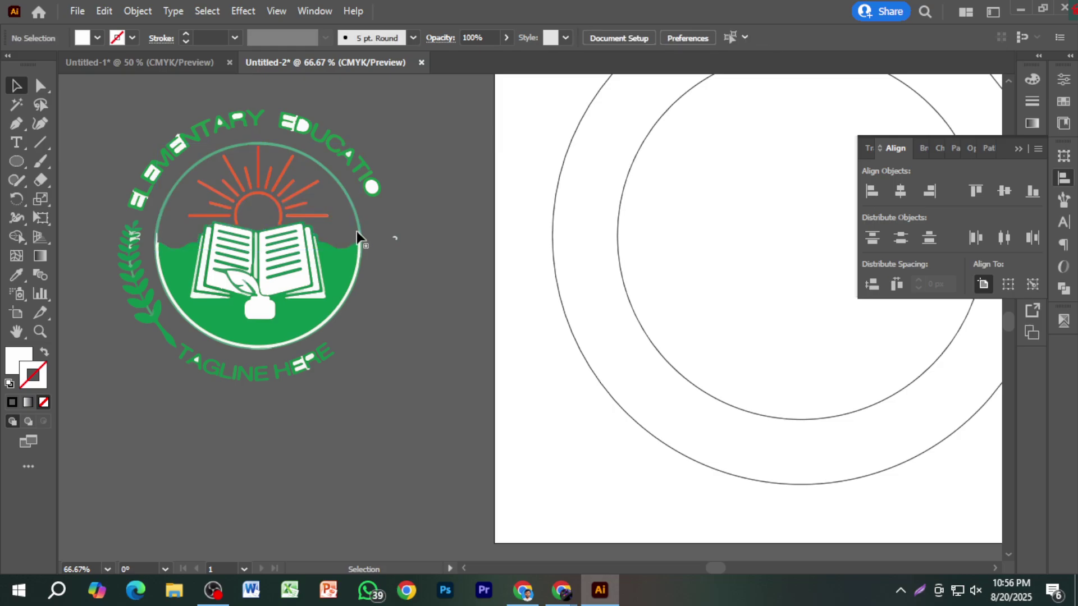
pyautogui.click(359, 225)
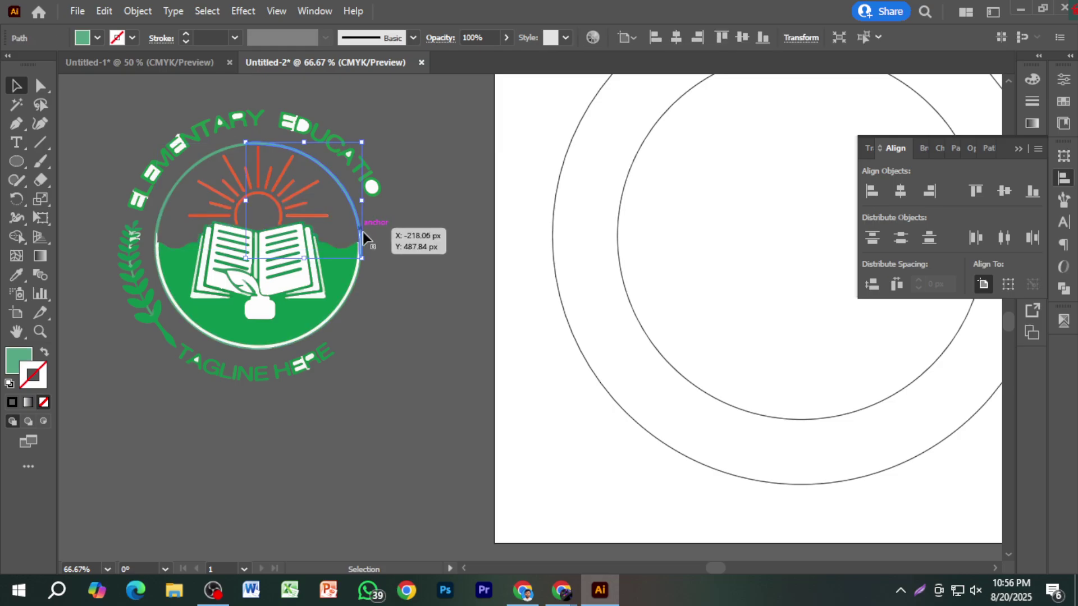
pyautogui.press('Delete')
pyautogui.click(199, 163)
pyautogui.press('Delete')
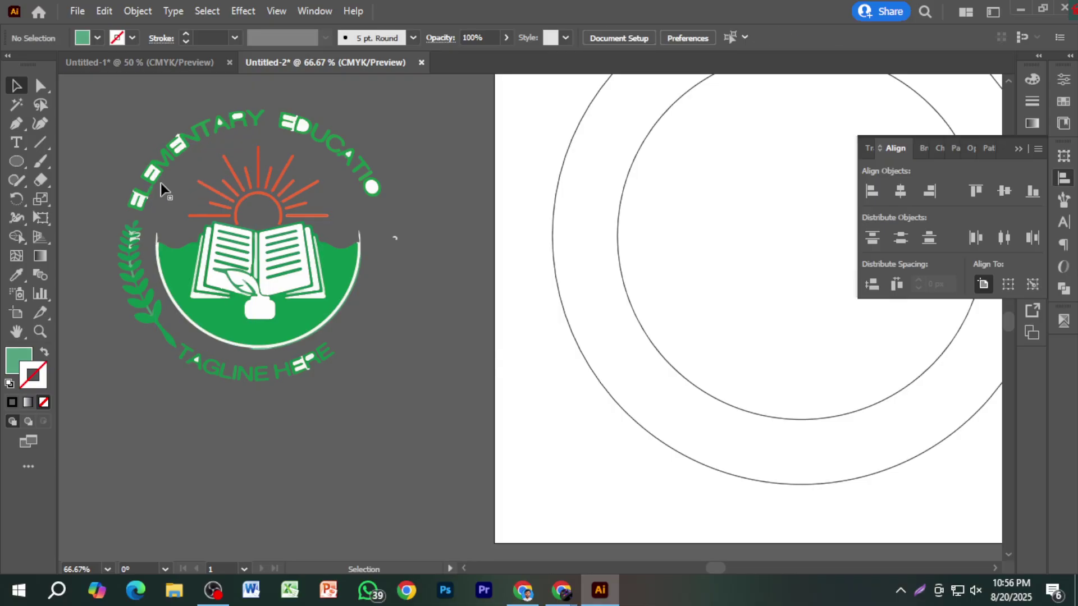
# Delete the middle letters of the curved ELEMENTARY EDUCATION text and most of the left laurel branch.
pyautogui.click(374, 124)
pyautogui.press('Delete')
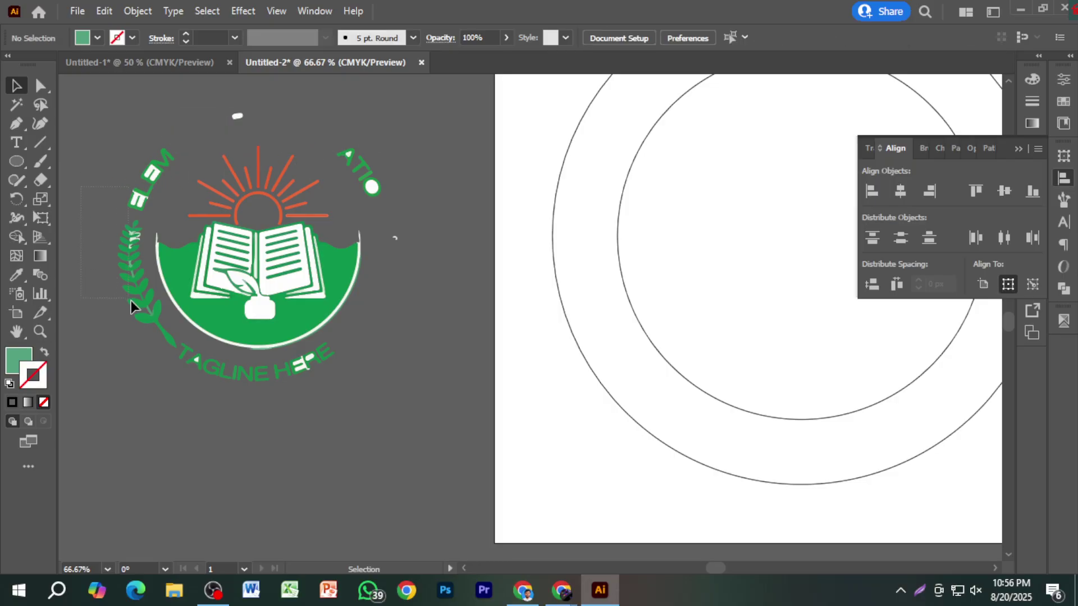
pyautogui.click(142, 313)
pyautogui.press('Delete')
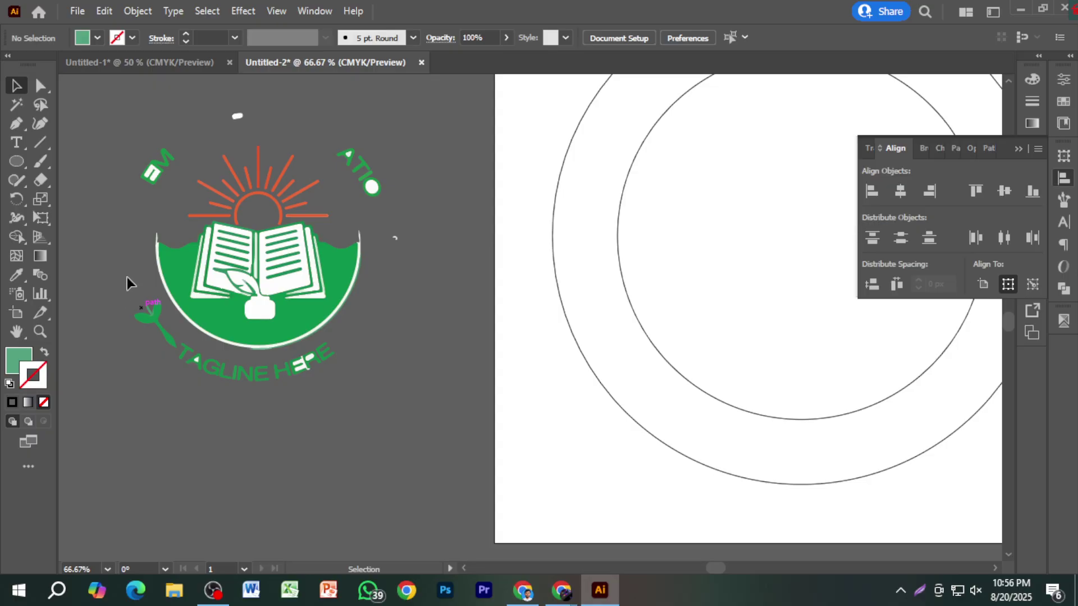
pyautogui.click(163, 263)
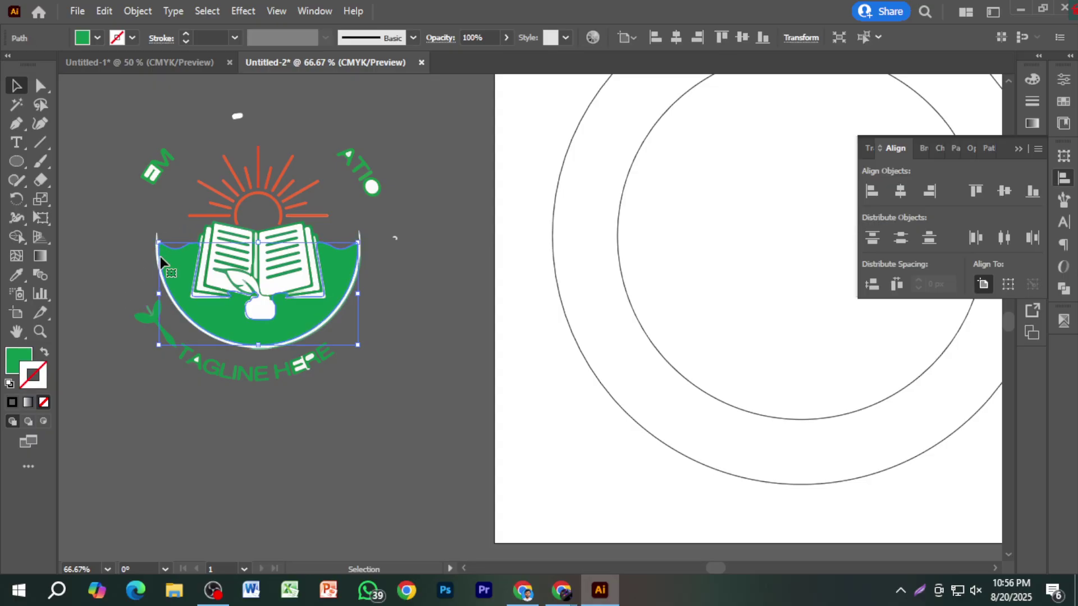
pyautogui.click(396, 273)
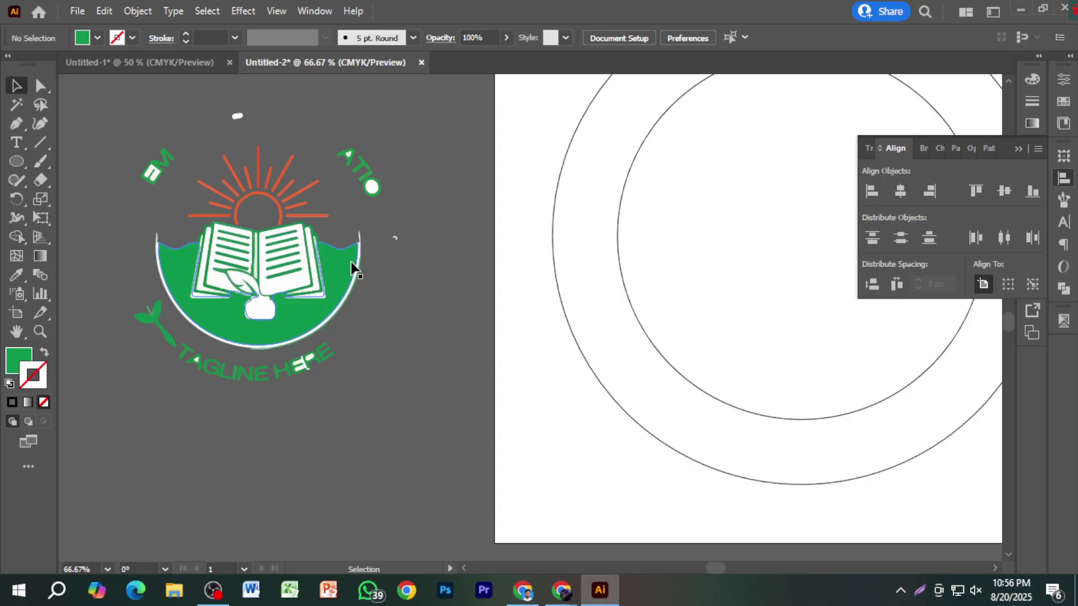
pyautogui.click(357, 270)
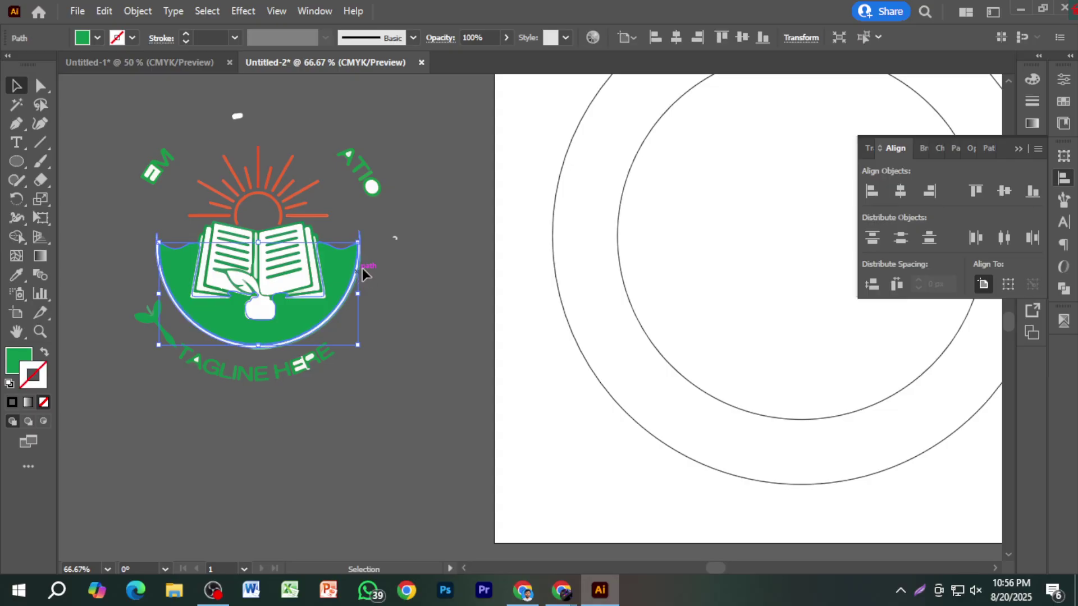
pyautogui.keyDown('shift'); pyautogui.click(284, 197); pyautogui.keyUp('shift')
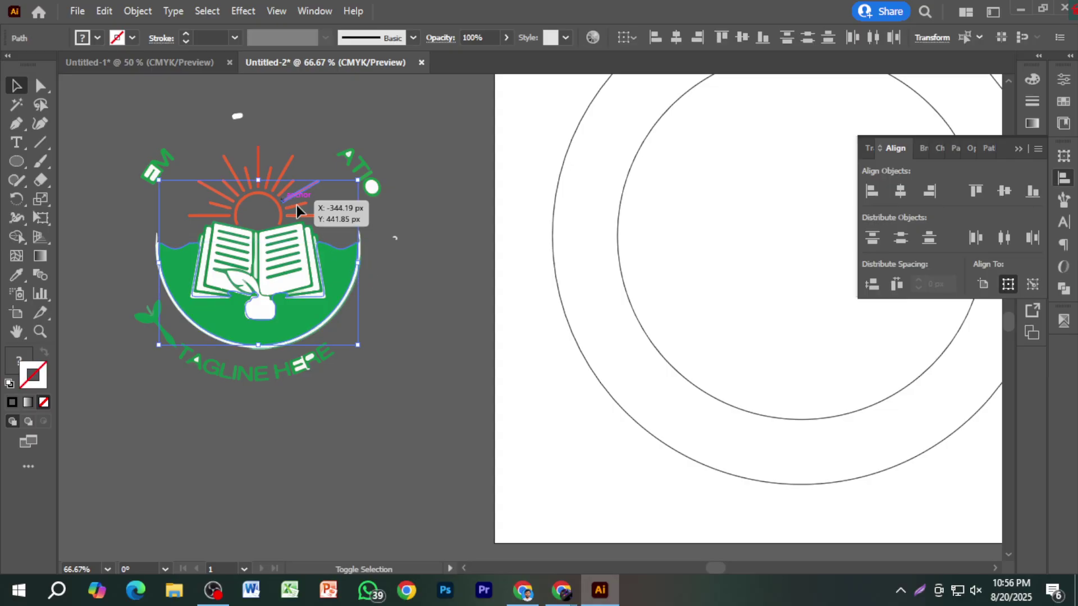
pyautogui.click(419, 294)
# Delete the remaining letters of the upper curved text and the small leftover fragments around the sun.
pyautogui.click(392, 195)
pyautogui.press('Delete')
pyautogui.moveTo(383, 204); pyautogui.dragTo(416, 252)
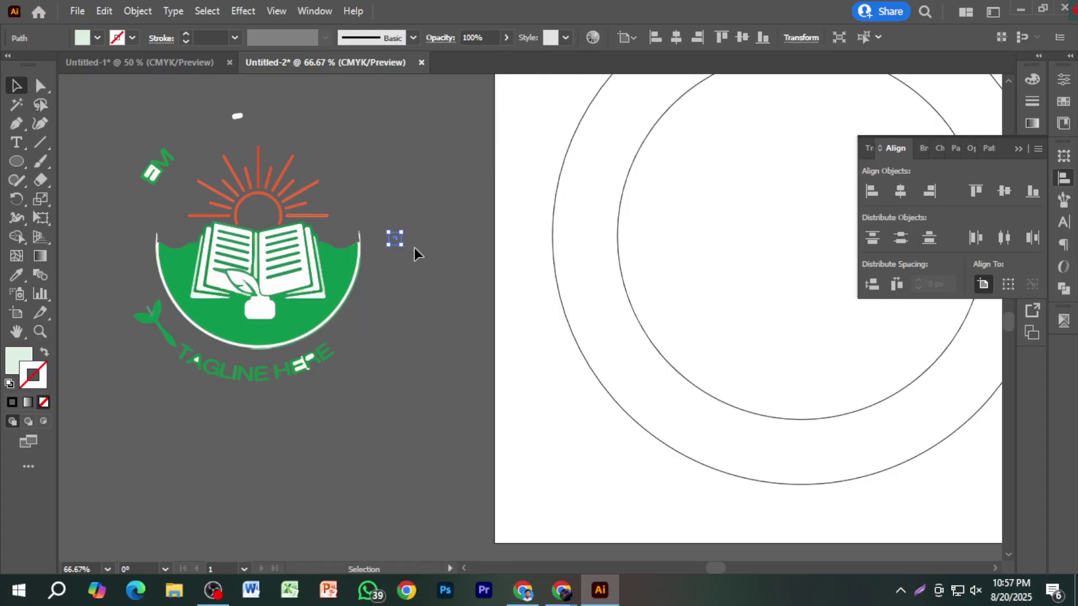
pyautogui.press('Delete')
pyautogui.moveTo(262, 127); pyautogui.dragTo(263, 127)
pyautogui.press('Delete')
pyautogui.moveTo(133, 147); pyautogui.dragTo(176, 182)
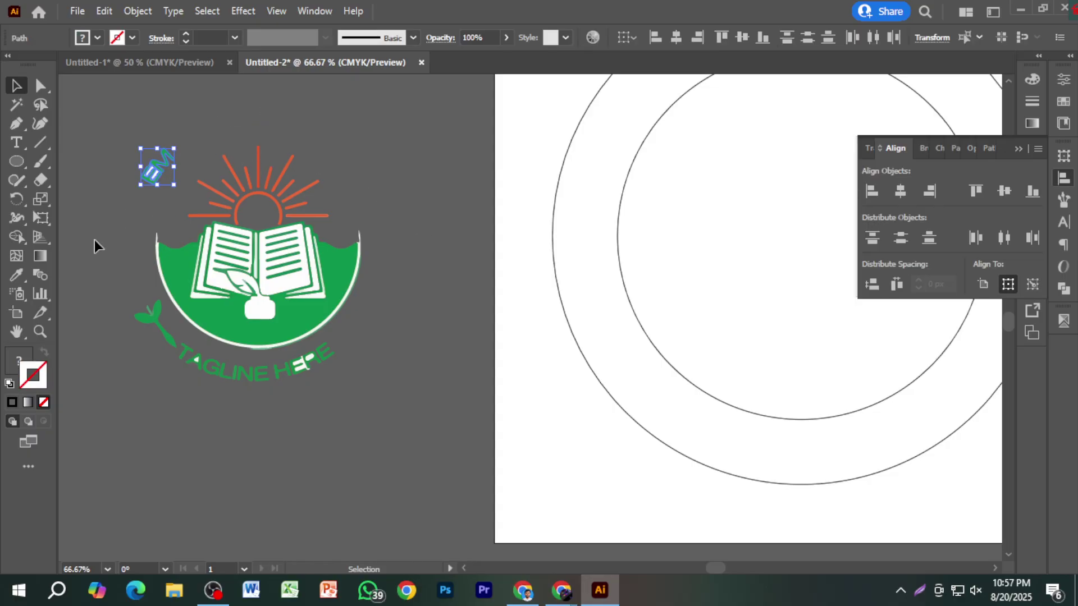
pyautogui.press('Delete')
# Delete the curved TAGLINE HERE text and the remaining laurel stem below the emblem.
pyautogui.moveTo(140, 332); pyautogui.dragTo(366, 378)
pyautogui.press('Delete')
pyautogui.press('Delete')
pyautogui.press('Delete')
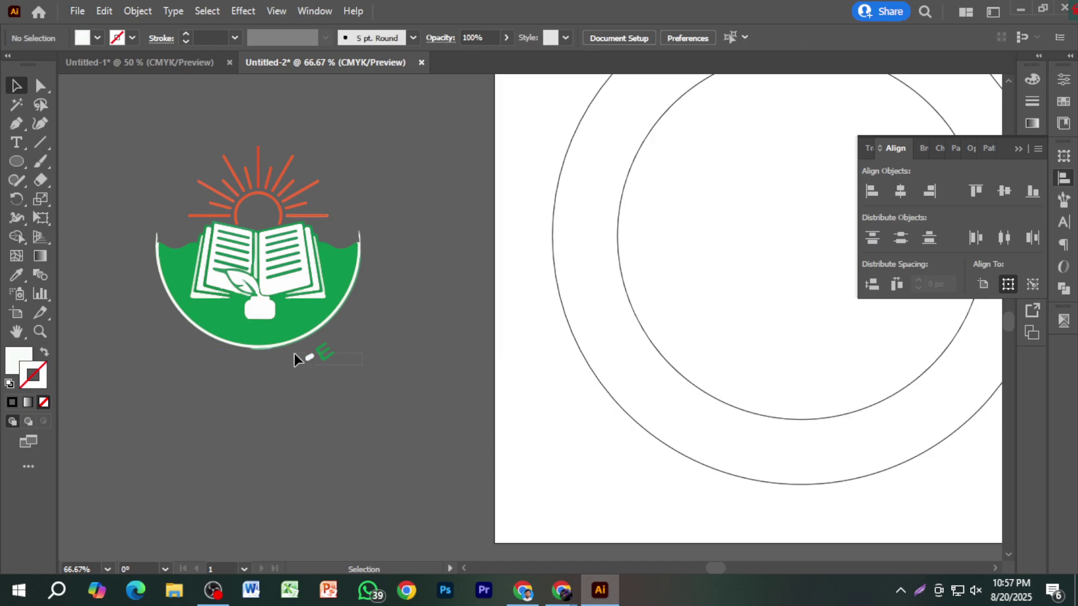
pyautogui.moveTo(294, 354); pyautogui.dragTo(307, 356)
pyautogui.press('Delete')
# Delete the thin green edge and the white arc bordering the lower half of the green hill shape.
pyautogui.scroll(2, 358, 258)
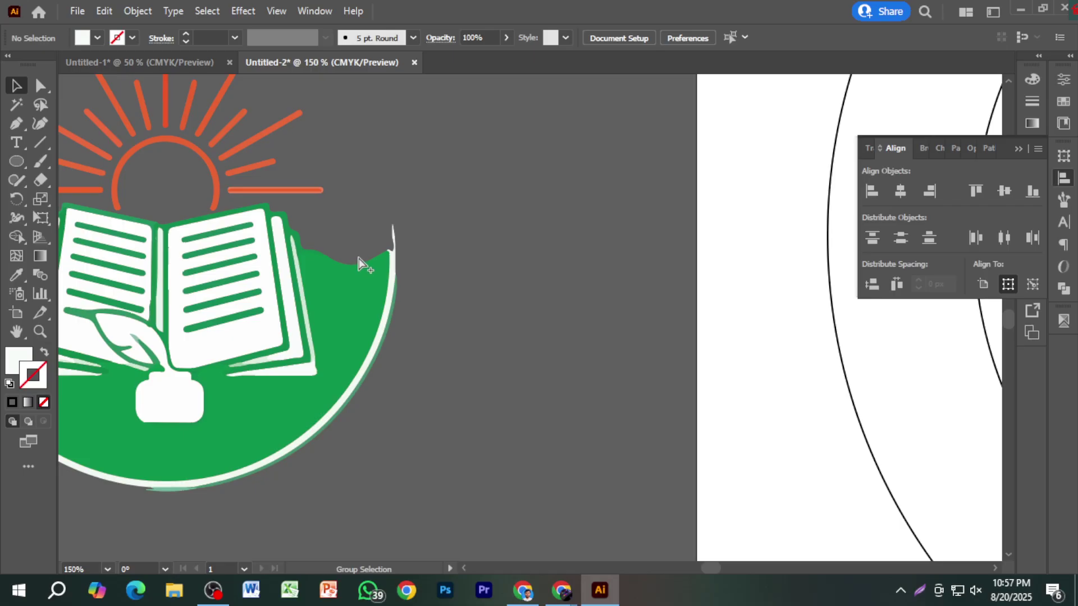
pyautogui.click(394, 297)
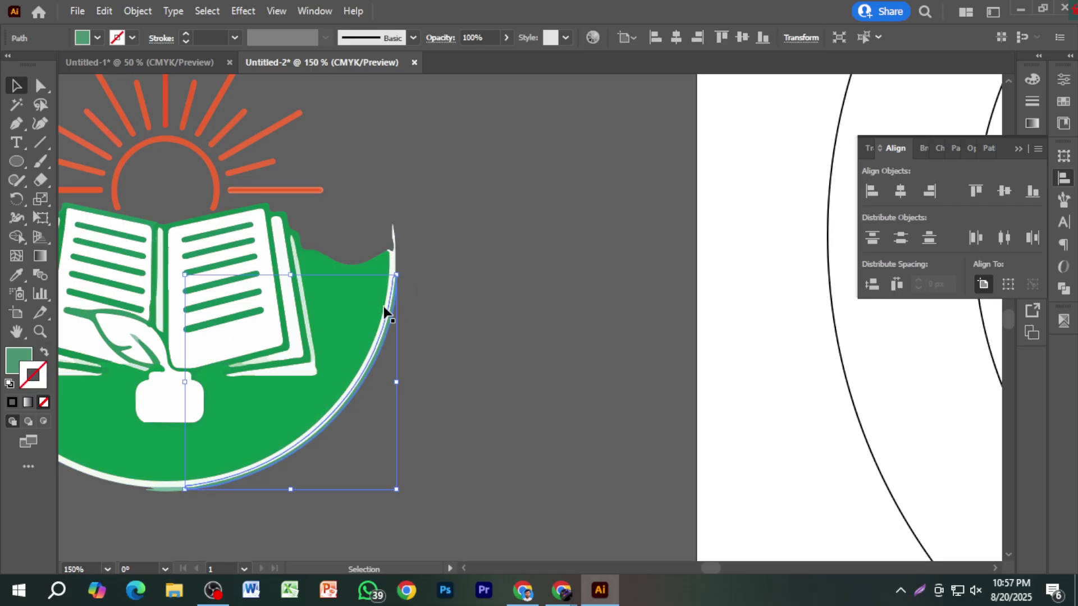
pyautogui.press('Delete')
pyautogui.click(392, 305)
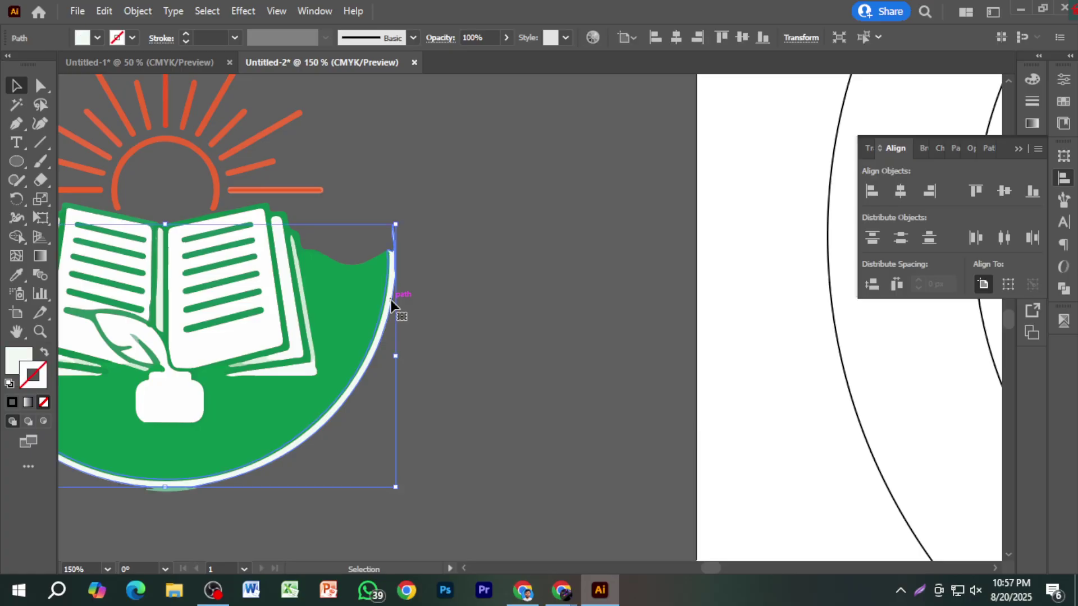
pyautogui.press('Delete')
pyautogui.scroll(-1, 416, 378)
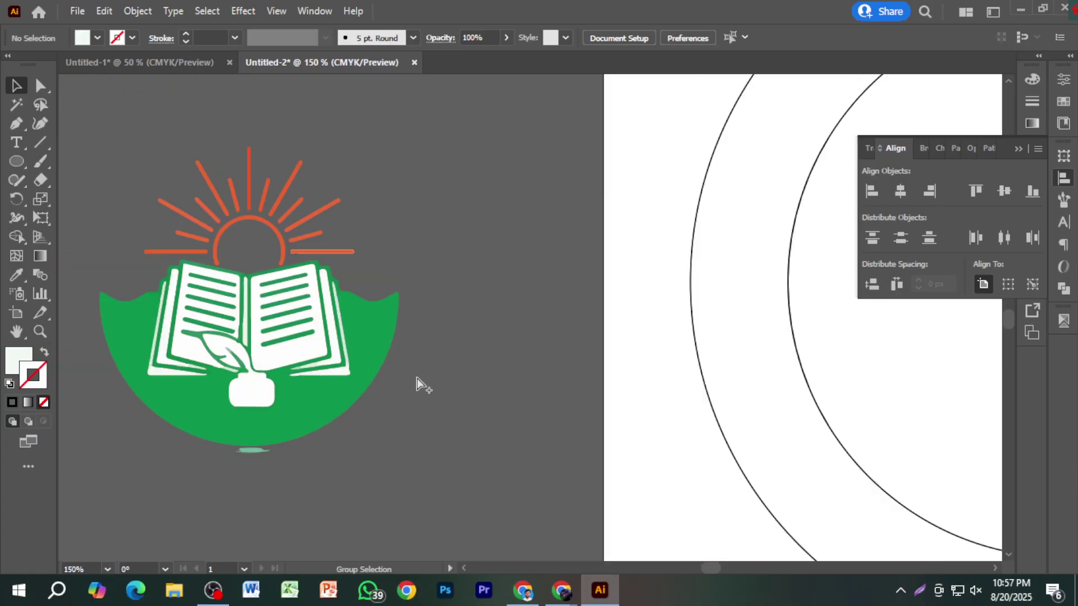
# Delete the small teal fragment below the green hill shape.
pyautogui.scroll(-2, 352, 393)
pyautogui.click(309, 434)
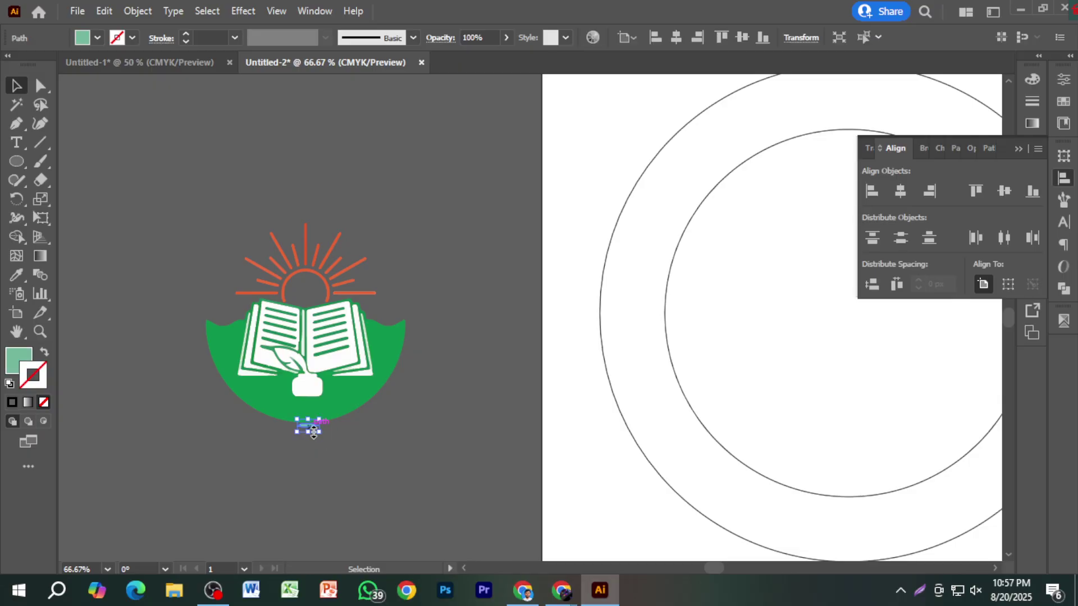
pyautogui.click(359, 446)
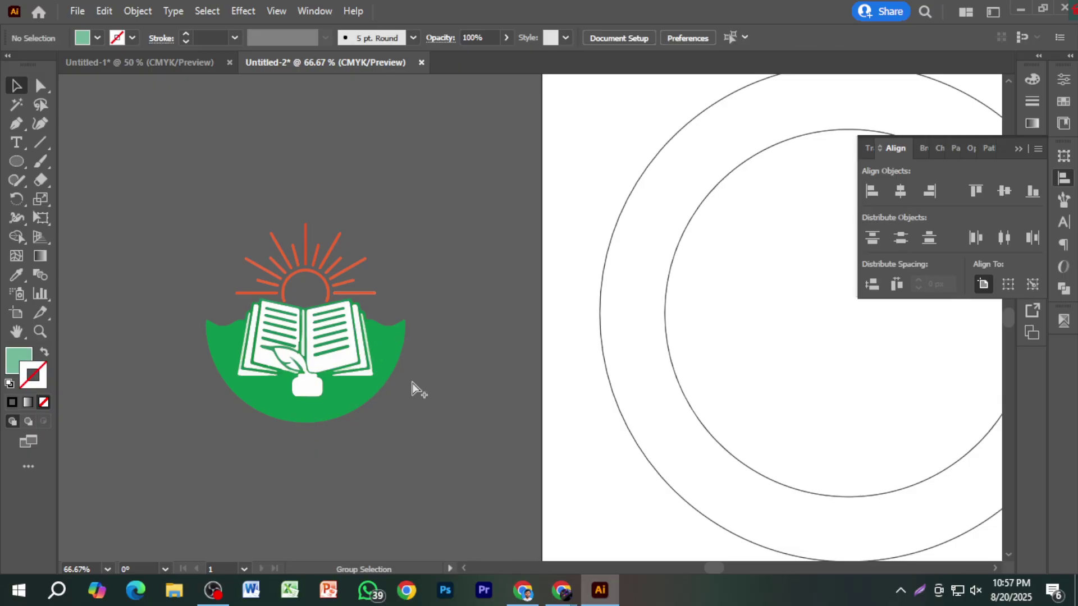
# Try the sun-and-book emblem inside the inner circle, enlarge it to nearly fill the circle, and move it back off the artboard.
pyautogui.scroll(-1, 414, 377)
pyautogui.moveTo(410, 434); pyautogui.dragTo(321, 411)
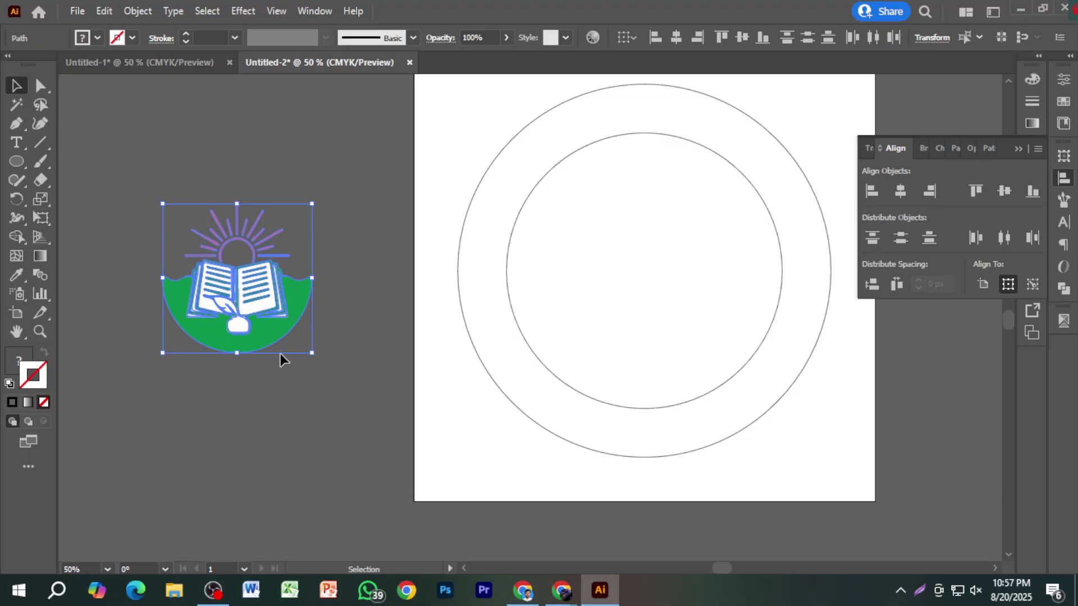
pyautogui.moveTo(263, 339); pyautogui.dragTo(672, 370)
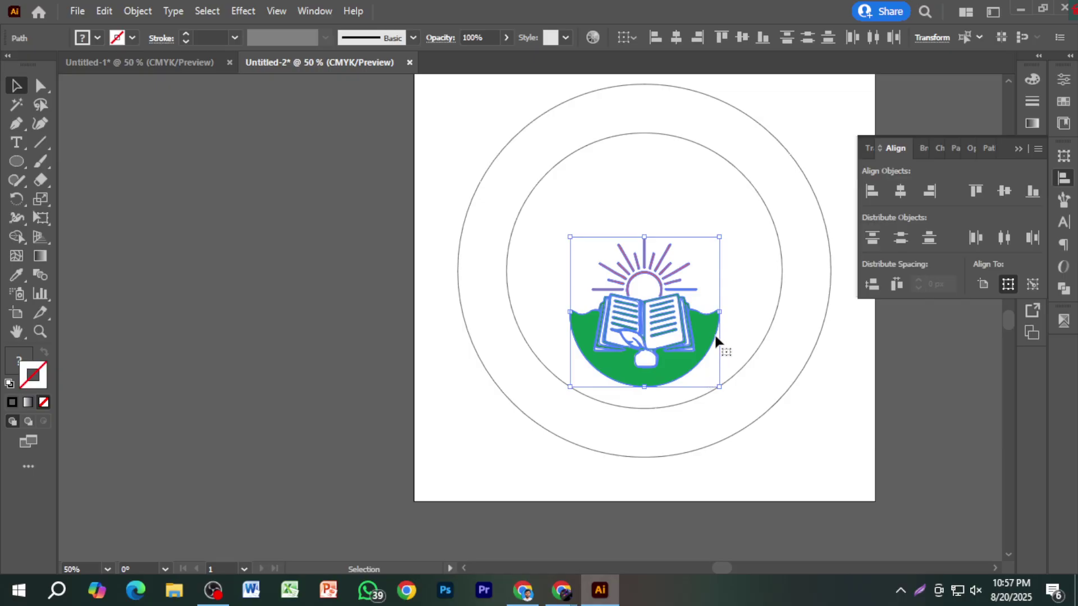
pyautogui.moveTo(719, 312); pyautogui.dragTo(772, 324)
pyautogui.moveTo(694, 347)
pyautogui.mouseDown()
pyautogui.moveTo(690, 336)
pyautogui.moveTo(678, 340)
pyautogui.mouseUp()
pyautogui.scroll(-1, 677, 348)
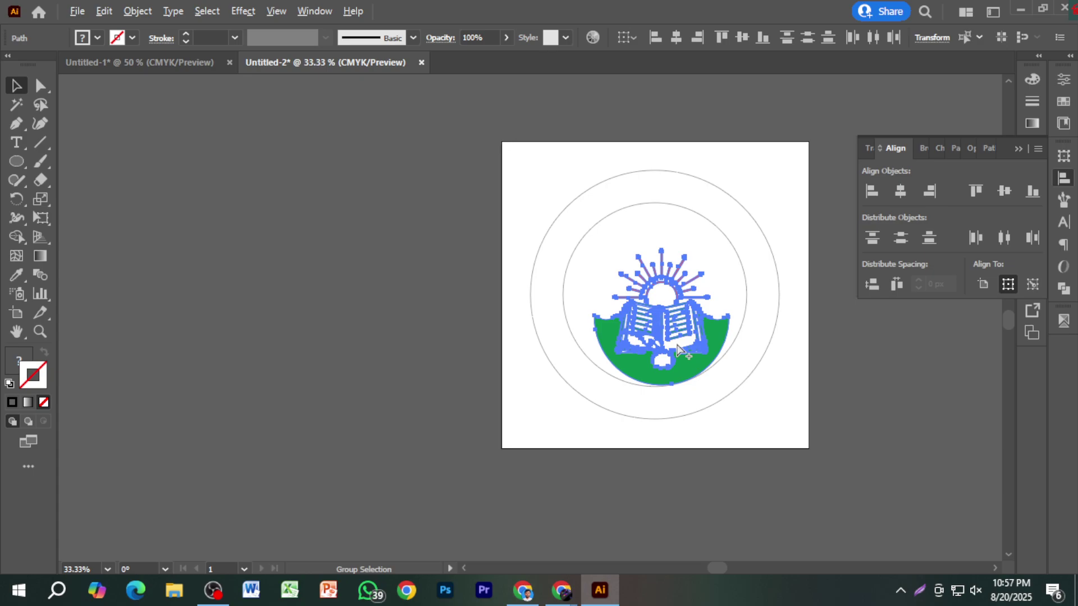
pyautogui.moveTo(601, 344); pyautogui.dragTo(326, 349)
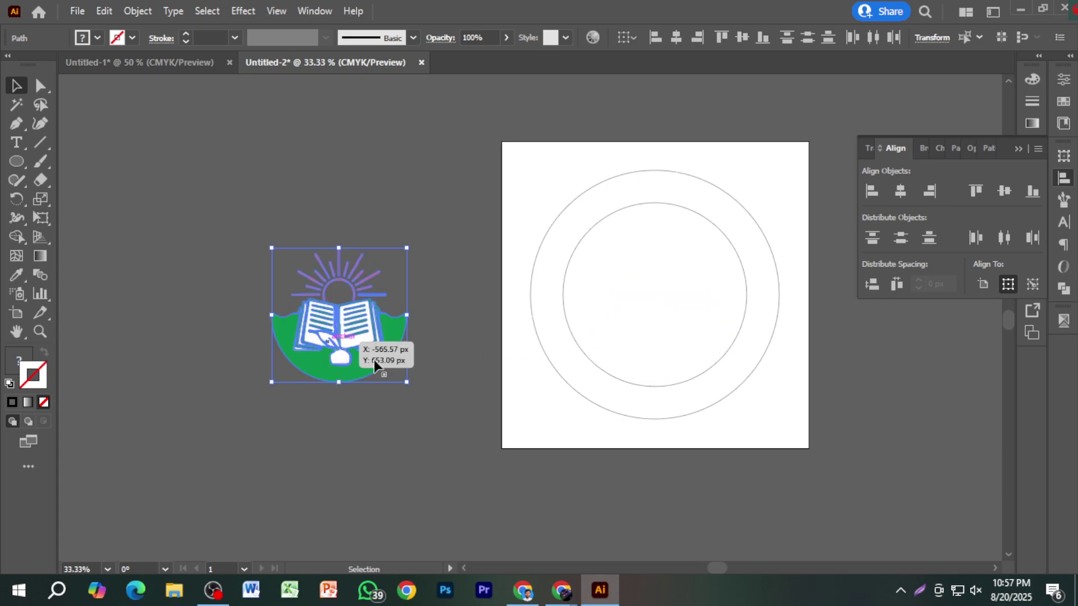
# Duplicate the inner circle and place the copy around the emblem beside the artboard.
pyautogui.click(614, 379)
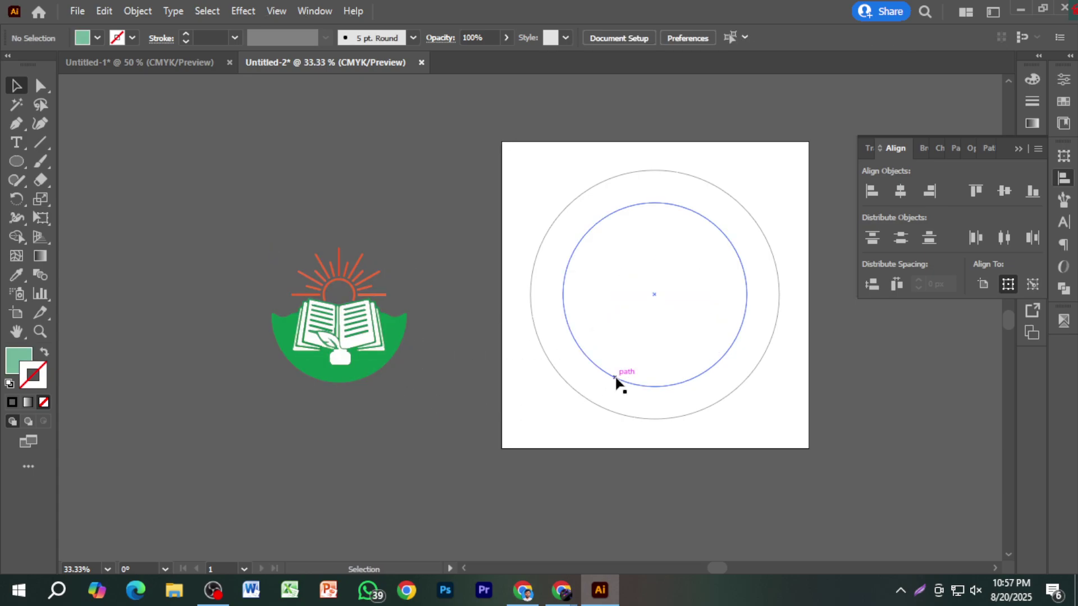
pyautogui.click(614, 378)
pyautogui.click(431, 385)
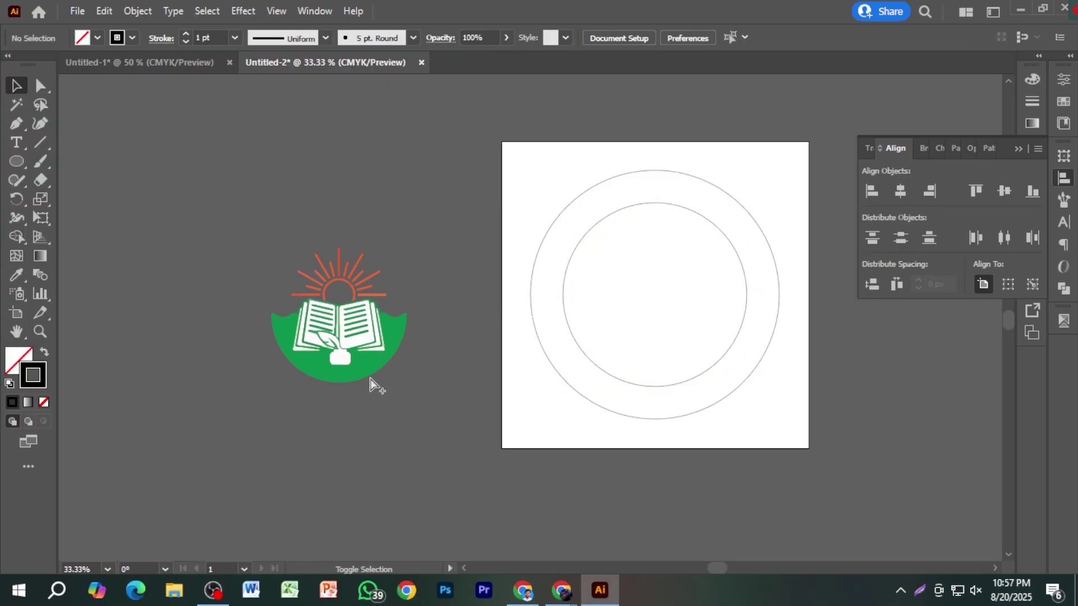
pyautogui.press('alt')
pyautogui.click(605, 376)
pyautogui.moveTo(605, 376); pyautogui.dragTo(294, 376)
pyautogui.click(340, 434)
# Try to match the lower edge of the circle copy to the curved bottom of the green hill.
pyautogui.scroll(2, 312, 424)
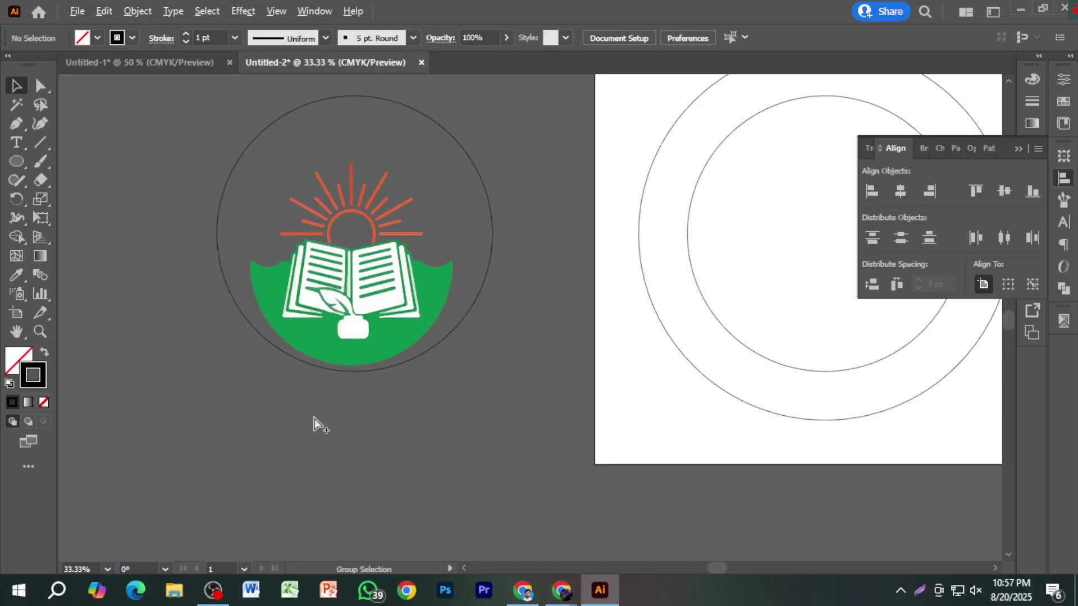
pyautogui.scroll(1, 342, 409)
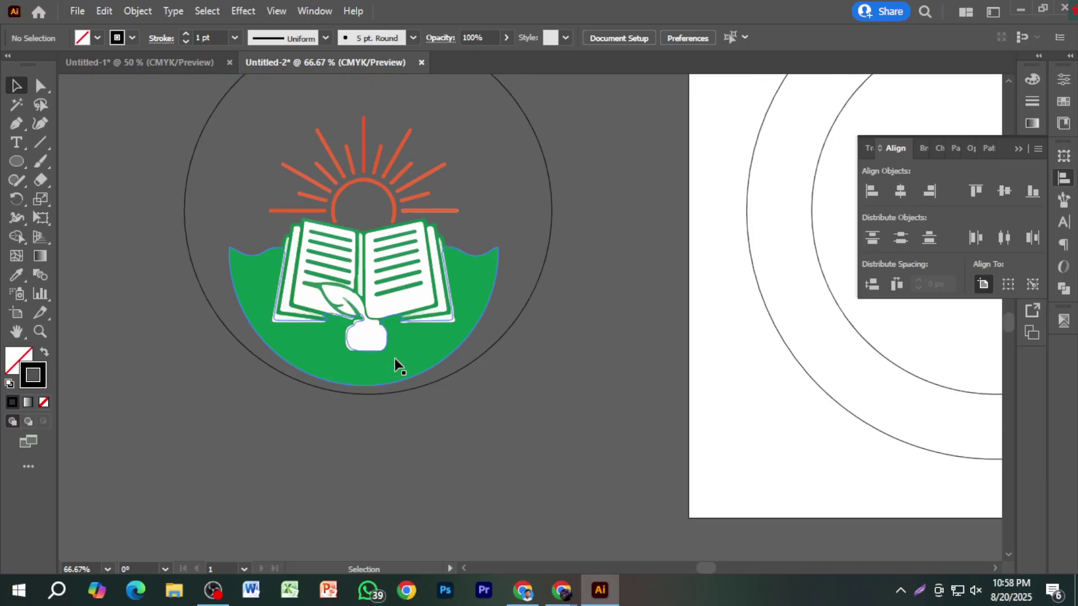
pyautogui.click(410, 364)
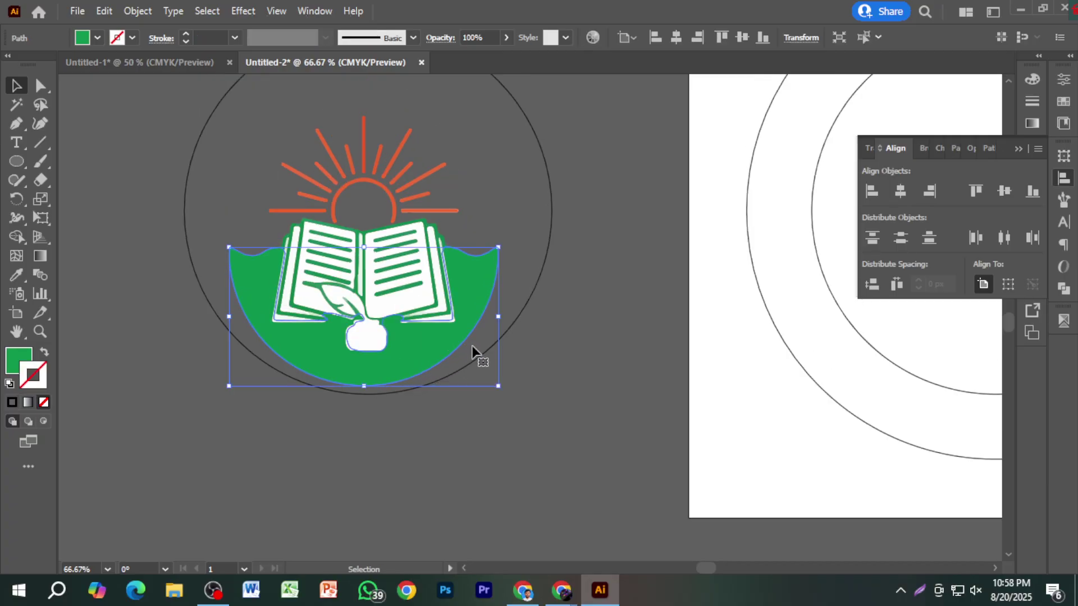
pyautogui.click(533, 322)
pyautogui.click(519, 316)
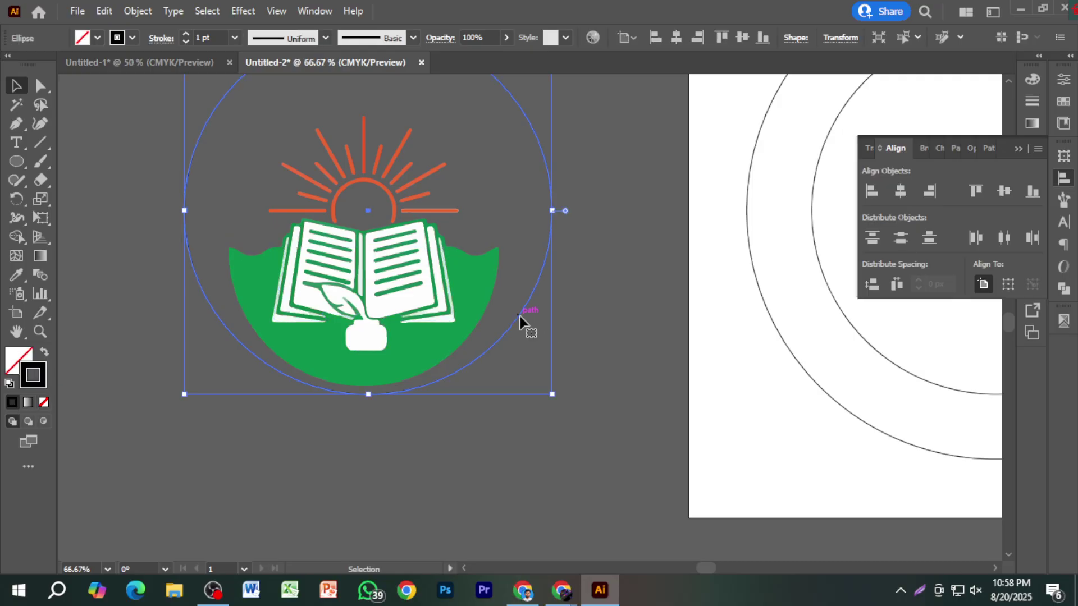
pyautogui.moveTo(520, 315)
pyautogui.mouseDown()
pyautogui.moveTo(248, 327)
pyautogui.moveTo(157, 350)
pyautogui.moveTo(534, 296)
pyautogui.moveTo(509, 306)
pyautogui.moveTo(520, 302)
pyautogui.mouseUp()
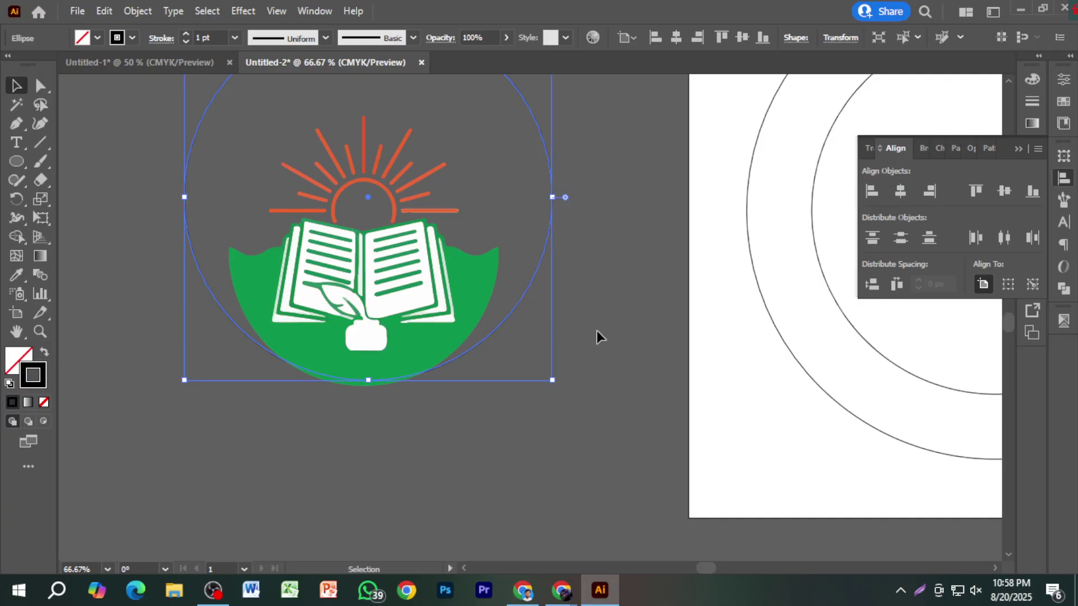
pyautogui.click(578, 312)
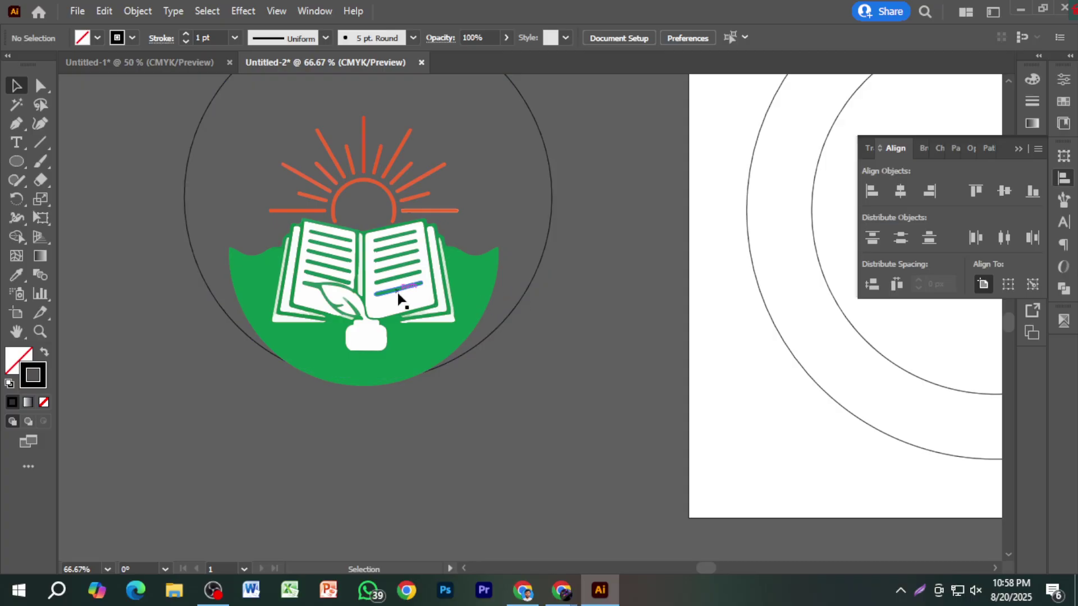
pyautogui.click(398, 288)
pyautogui.click(530, 291)
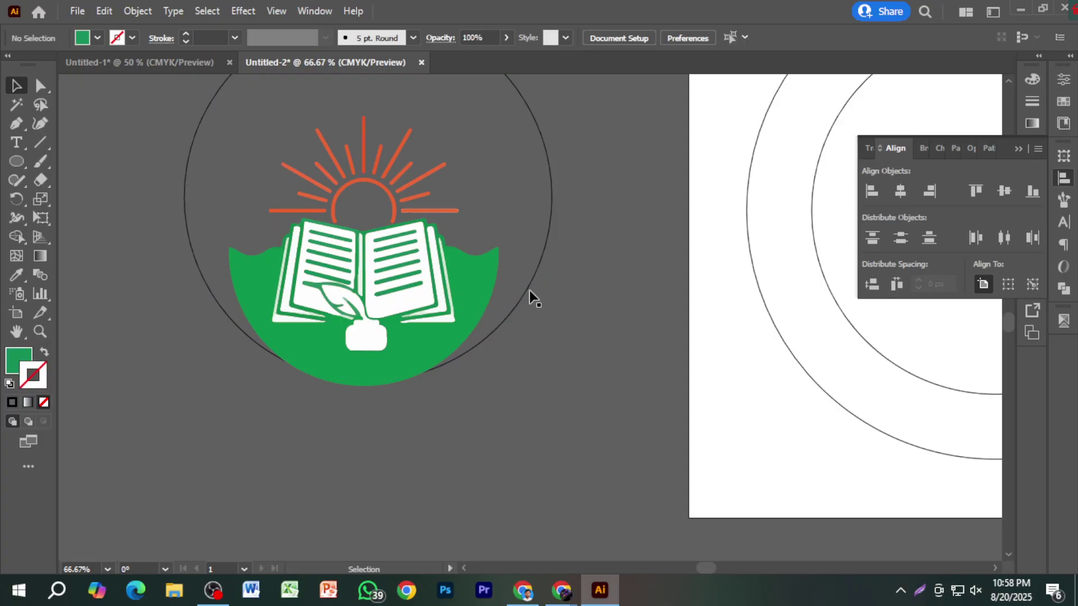
# Move the circle copy aside, group all emblem shapes, and scale the group up to about the circle's width.
pyautogui.moveTo(527, 294); pyautogui.dragTo(130, 302)
pyautogui.moveTo(241, 100); pyautogui.dragTo(528, 414)
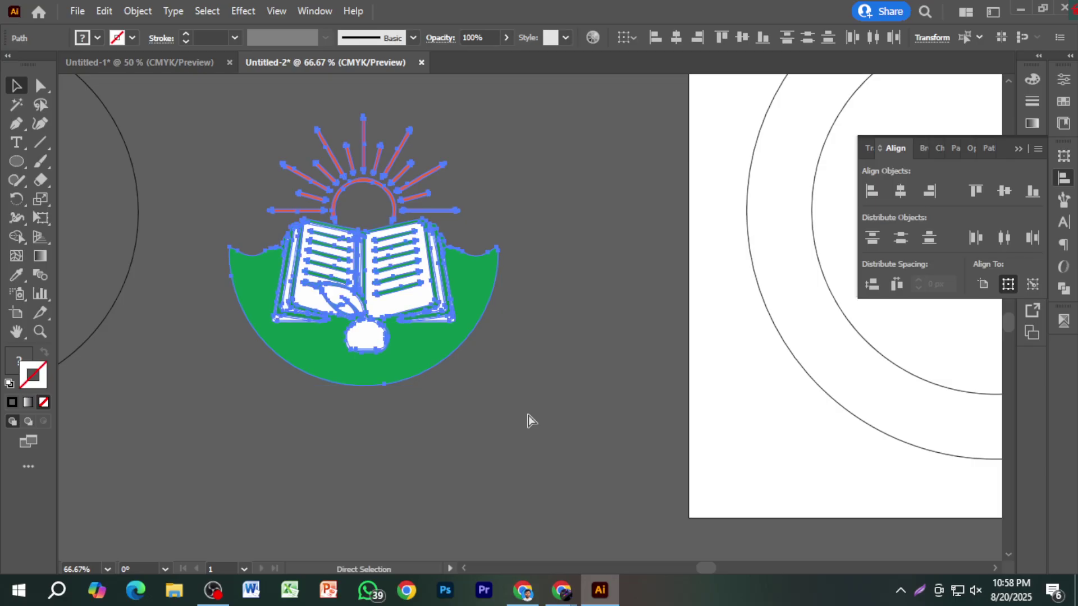
pyautogui.hotkey('ctrl', 'g')
pyautogui.moveTo(498, 251); pyautogui.dragTo(551, 251)
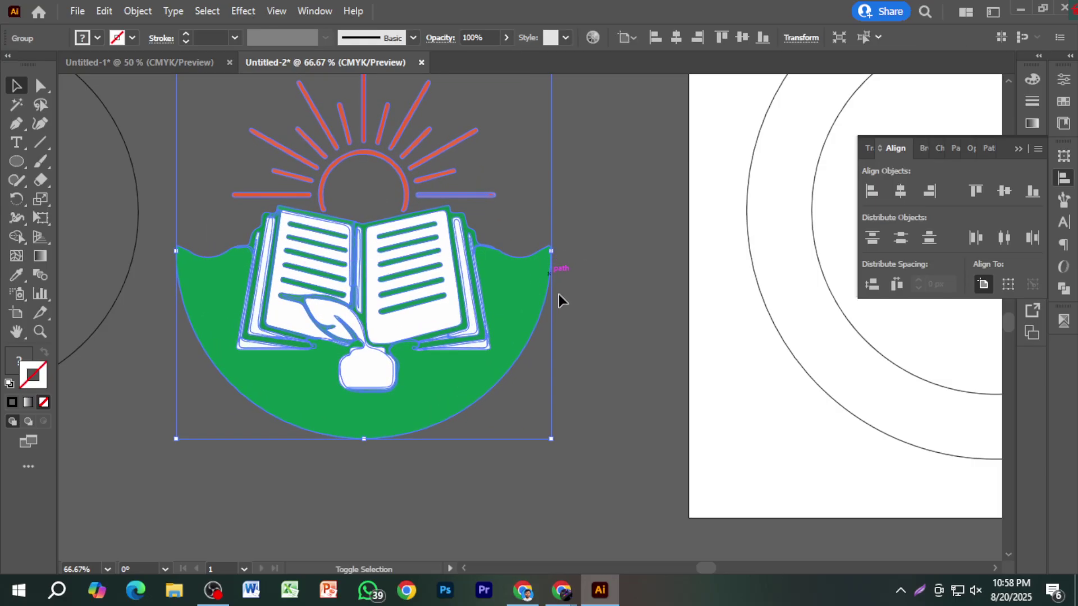
# Move the circle copy back over the enlarged emblem, fitting its lower arc to the hill's bottom edge.
pyautogui.click(598, 370)
pyautogui.scroll(-1, 598, 370)
pyautogui.moveTo(211, 349); pyautogui.dragTo(512, 393)
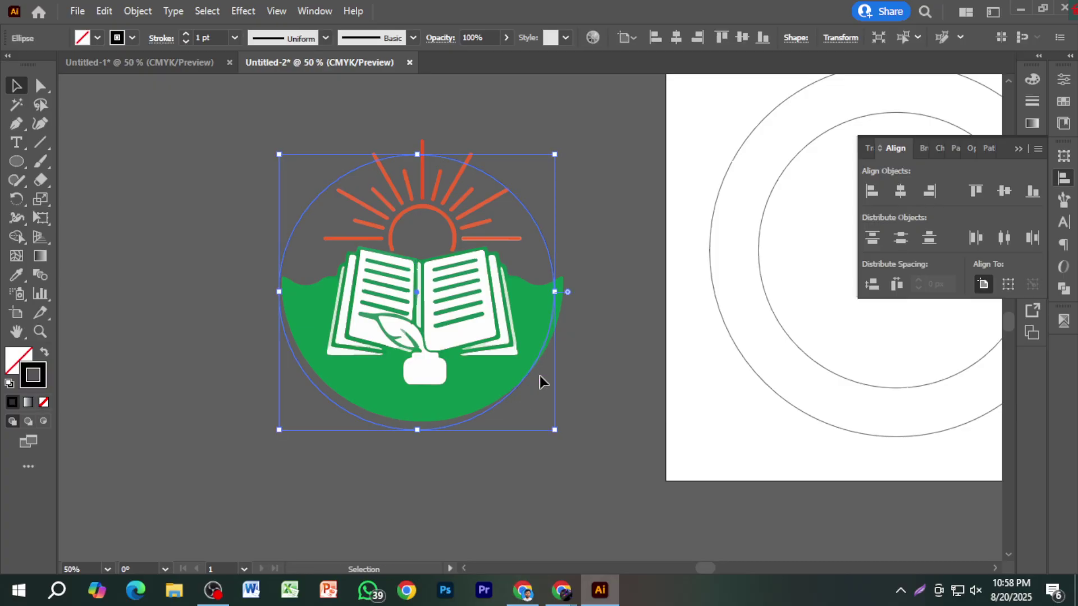
pyautogui.moveTo(473, 416); pyautogui.dragTo(474, 409)
# Align the emblem group and the circle copy to each other's horizontal and vertical centers.
pyautogui.hotkey('ctrl', '1')
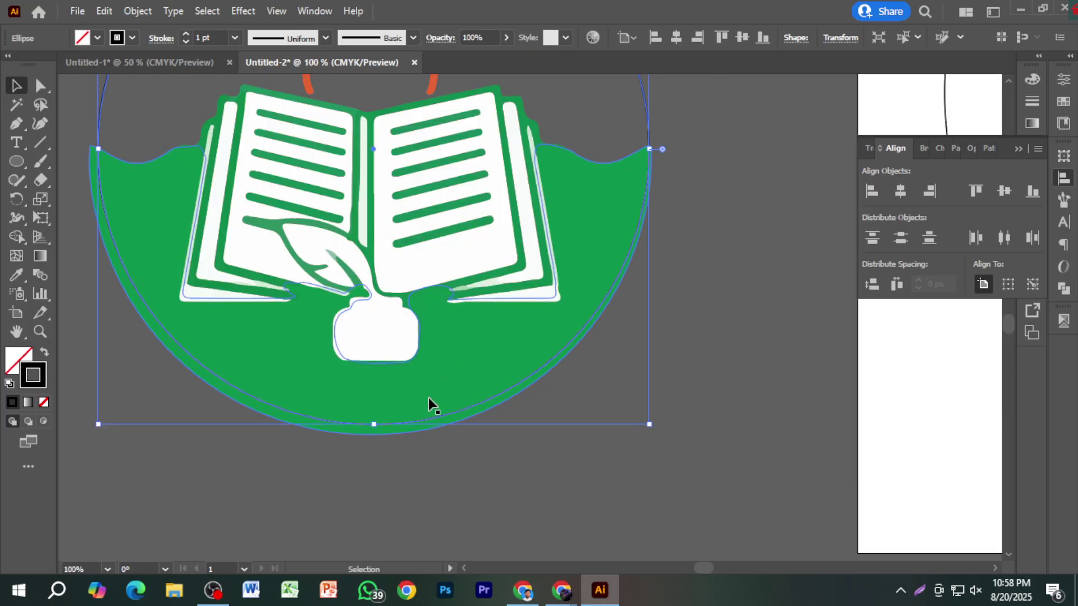
pyautogui.hotkey('ctrl', 'a')
pyautogui.click(901, 192)
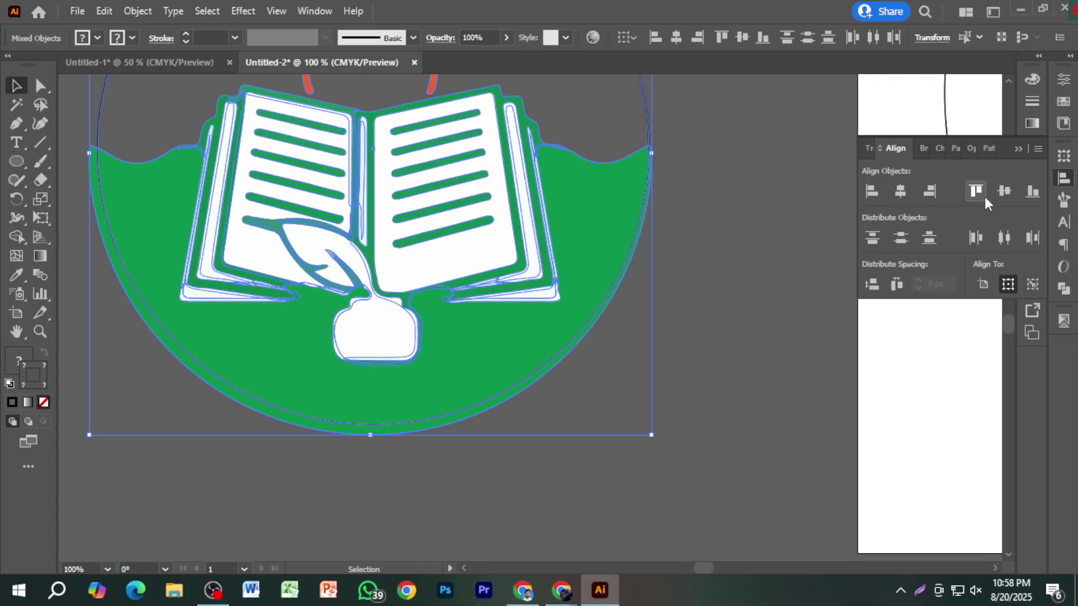
pyautogui.click(1004, 191)
pyautogui.click(719, 364)
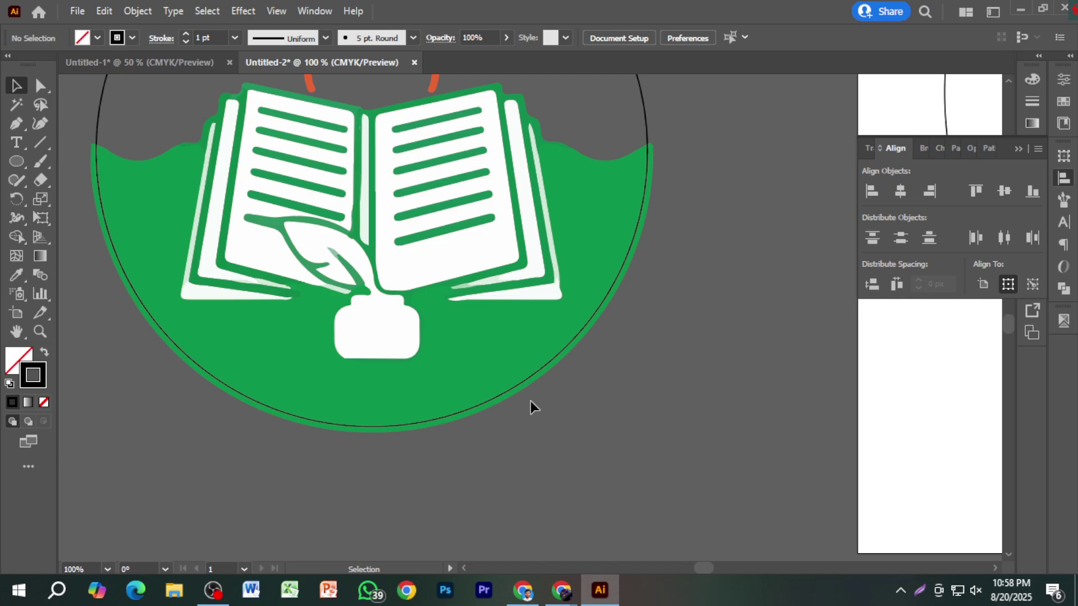
# Remove the green strip of the hill outside the circle copy with the Shape Builder tool.
pyautogui.click(503, 390)
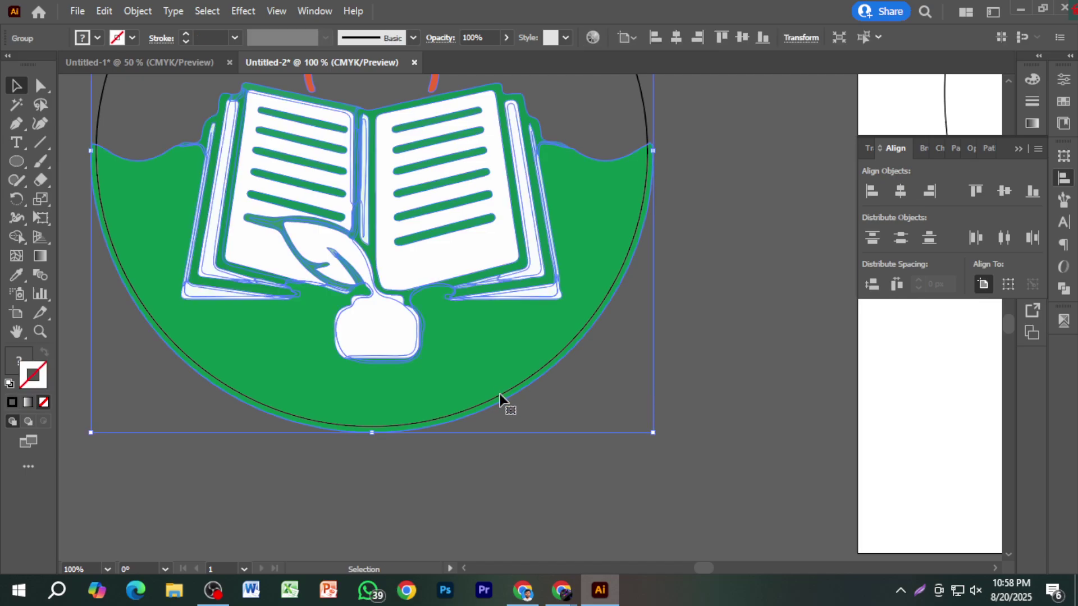
pyautogui.keyDown('shift'); pyautogui.click(500, 394); pyautogui.keyUp('shift')
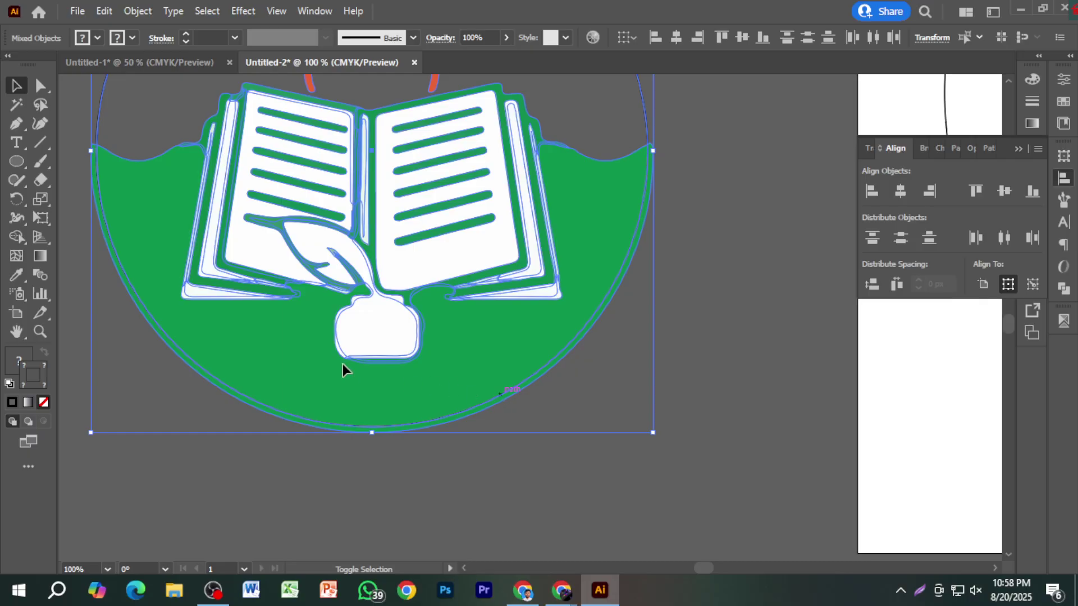
pyautogui.click(18, 241)
pyautogui.keyDown('alt'); pyautogui.scroll(2, 315, 423); pyautogui.keyUp('alt')
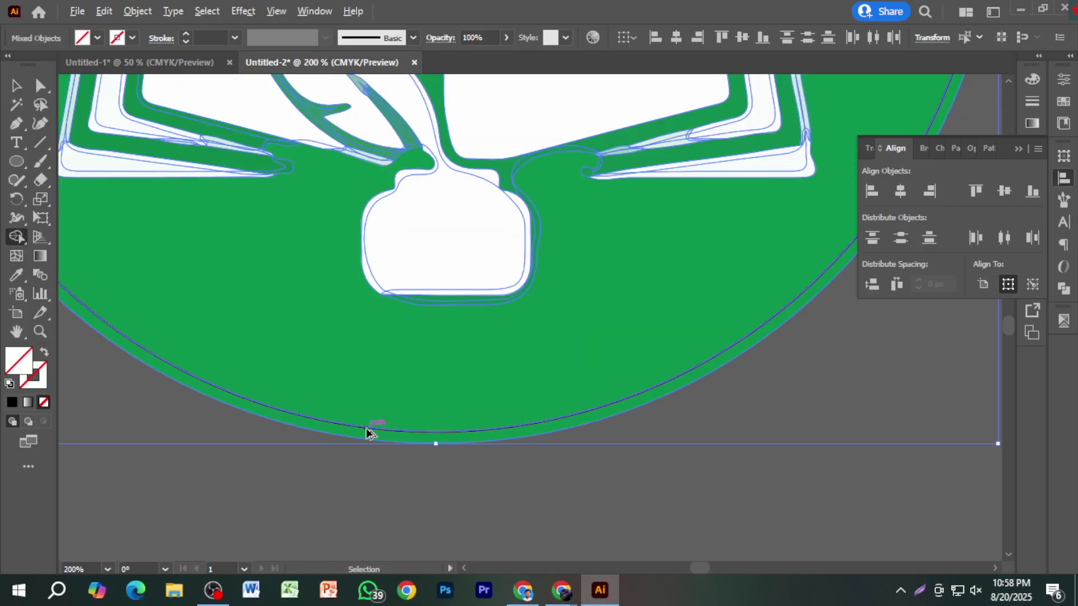
pyautogui.keyDown('alt'); pyautogui.click(411, 439); pyautogui.keyUp('alt')
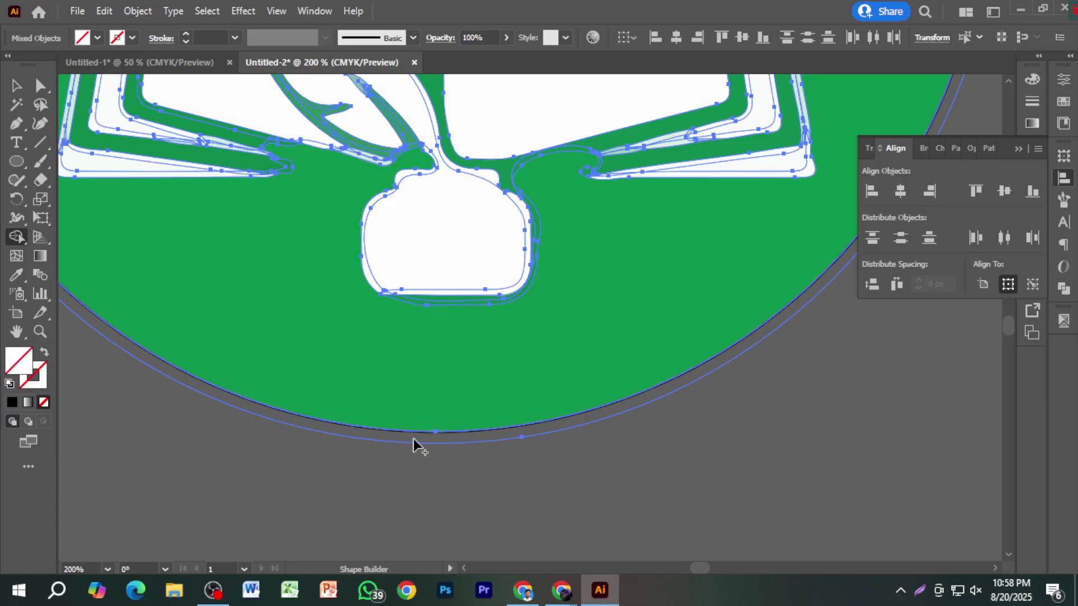
pyautogui.keyDown('alt'); pyautogui.scroll(-3, 413, 439); pyautogui.keyUp('alt')
pyautogui.click(16, 85)
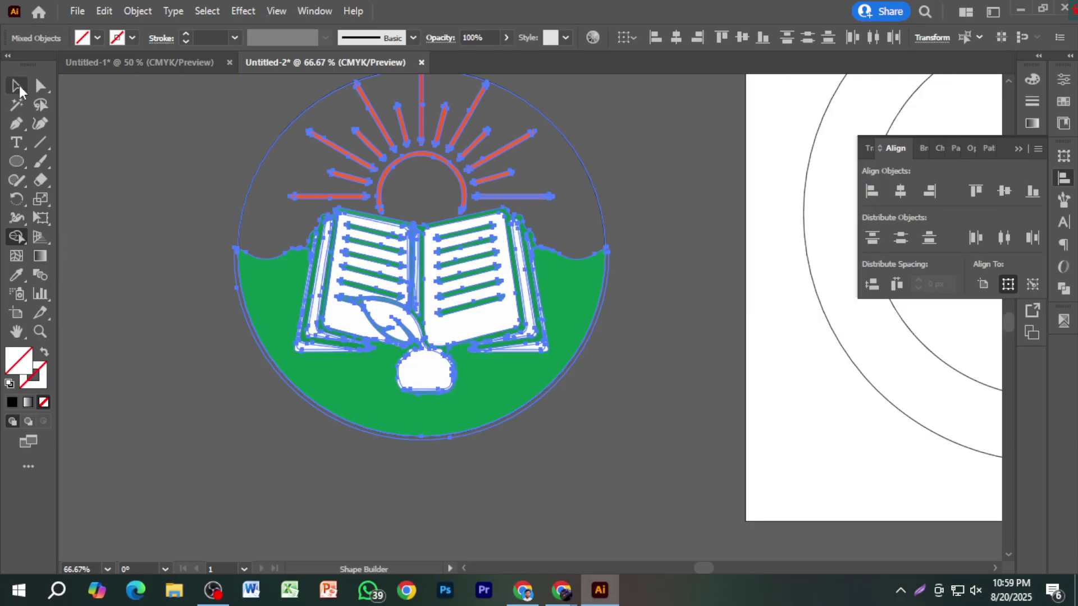
pyautogui.click(140, 210)
# Move the trimmed emblem onto the artboard so its green hill fits the inner circle.
pyautogui.keyDown('alt'); pyautogui.scroll(-2, 505, 401); pyautogui.keyUp('alt')
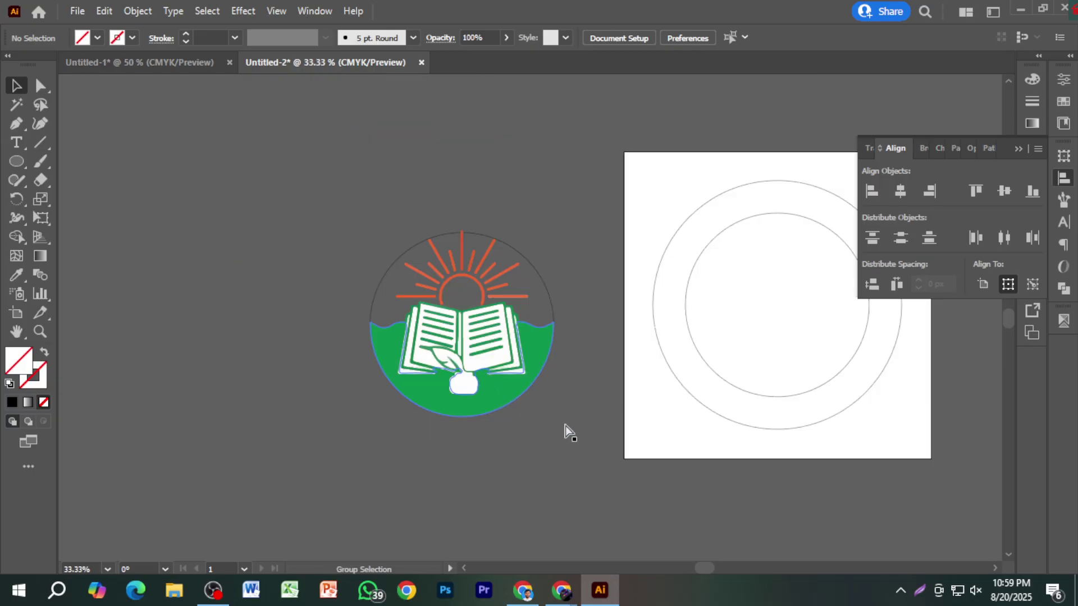
pyautogui.moveTo(565, 426); pyautogui.dragTo(463, 419)
pyautogui.moveTo(381, 353); pyautogui.dragTo(697, 339)
pyautogui.moveTo(699, 335); pyautogui.dragTo(698, 335)
pyautogui.click(857, 416)
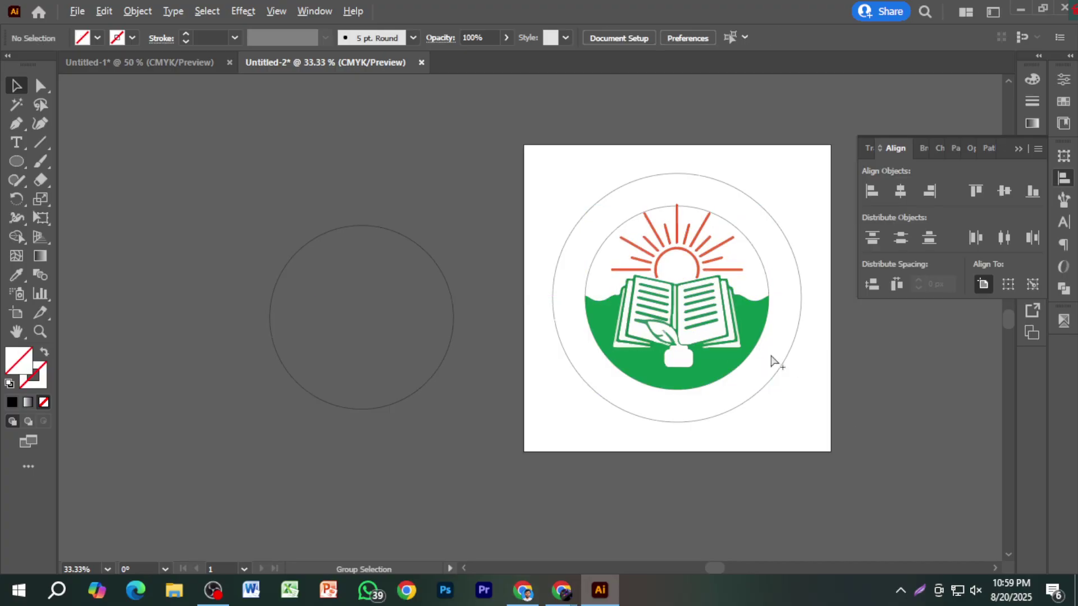
# Delete the leftover circle copy beside the artboard.
pyautogui.scroll(5, 770, 368)
pyautogui.scroll(-5, 657, 375)
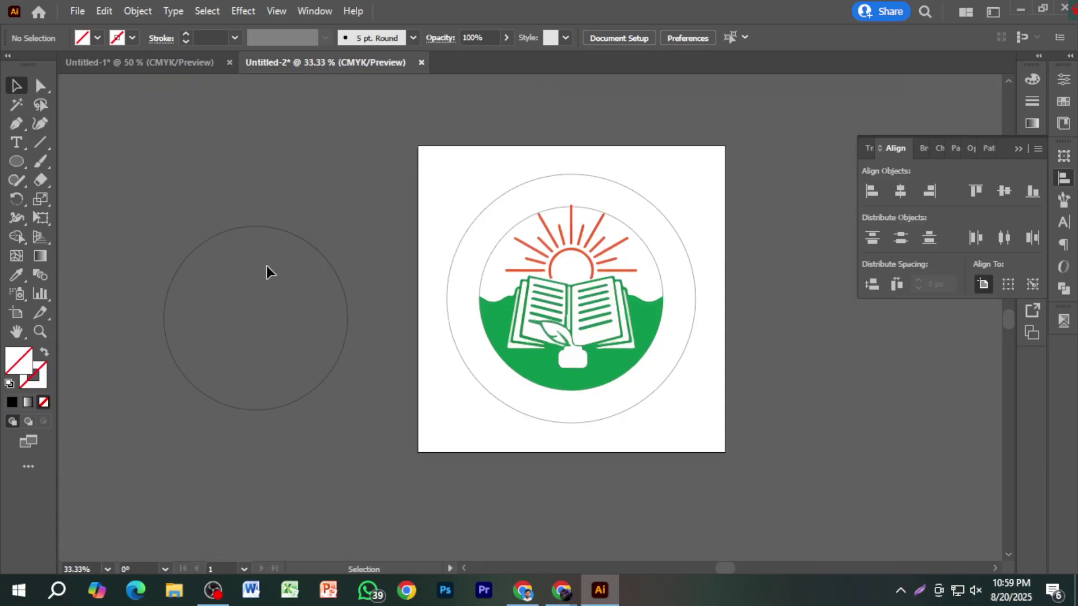
pyautogui.moveTo(251, 242); pyautogui.dragTo(304, 354)
pyautogui.press('Delete')
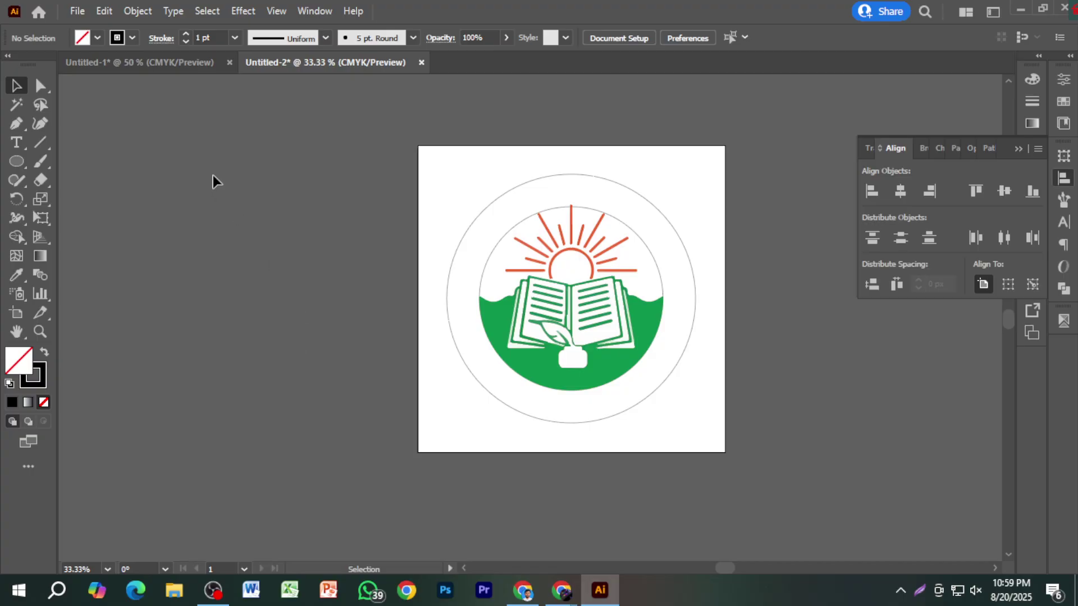
# Copy the Elementary Education reference logo from Untitled-1 into Untitled-2 and place it beside the artboard, clear of the new logo.
pyautogui.click(166, 62)
pyautogui.click(362, 247)
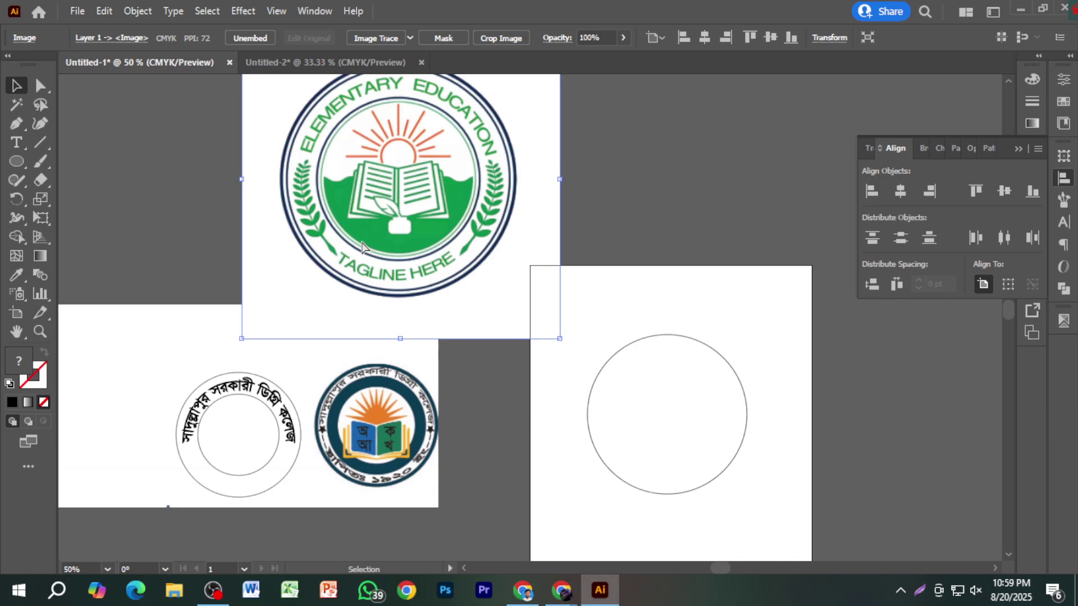
pyautogui.click(325, 62)
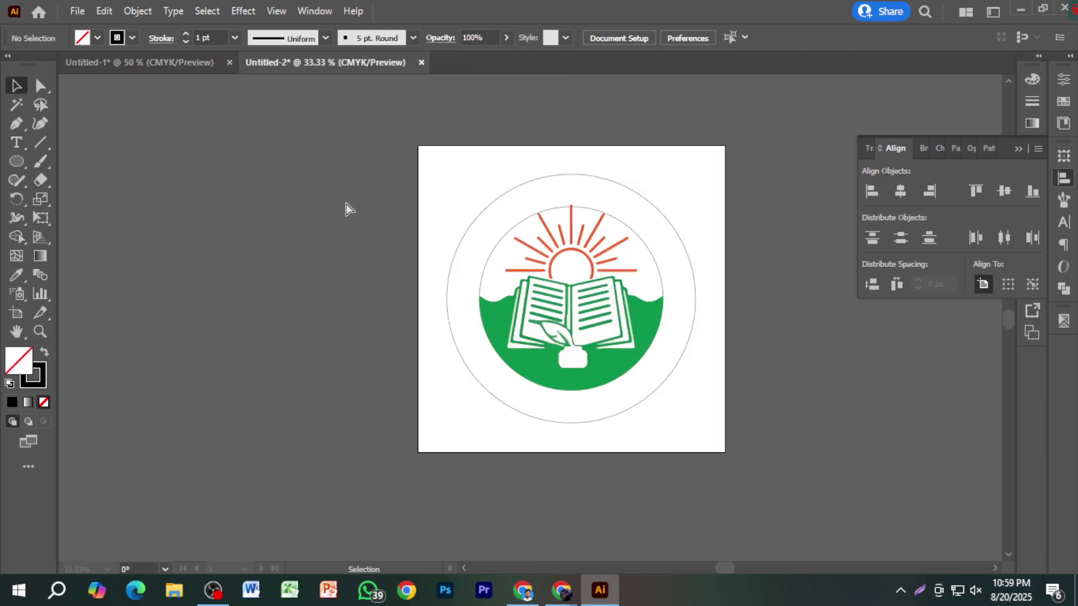
pyautogui.hotkey('ctrl', 'v')
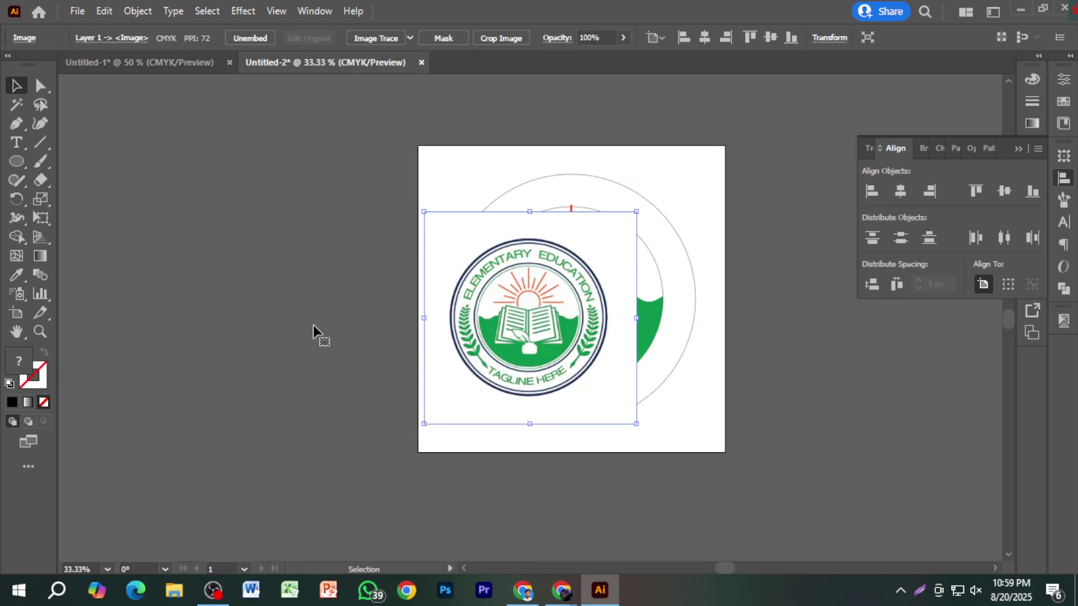
pyautogui.moveTo(313, 326); pyautogui.dragTo(304, 324)
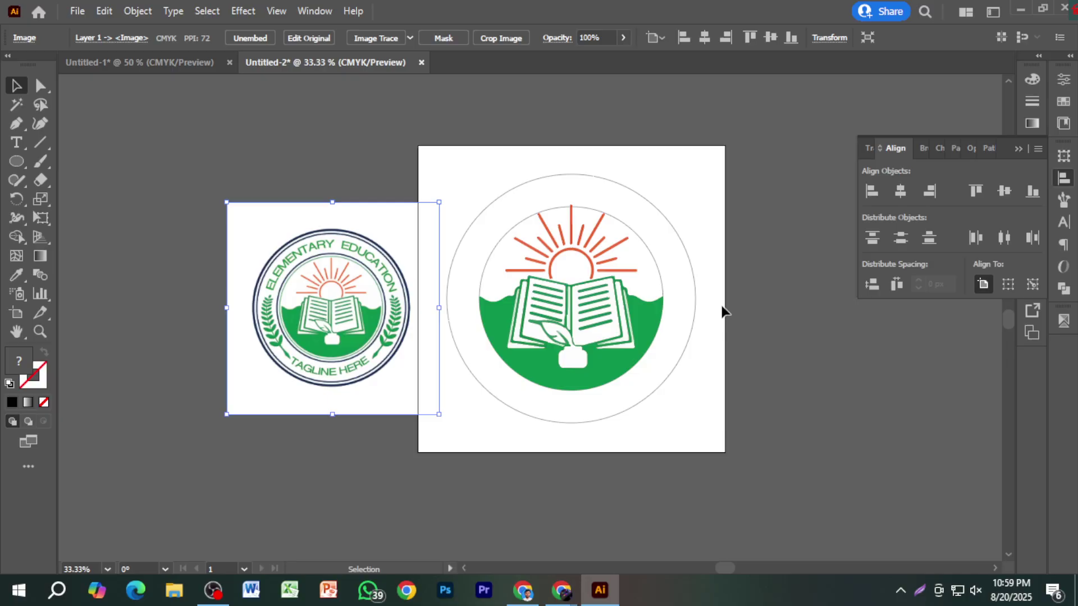
pyautogui.moveTo(369, 380); pyautogui.dragTo(342, 381)
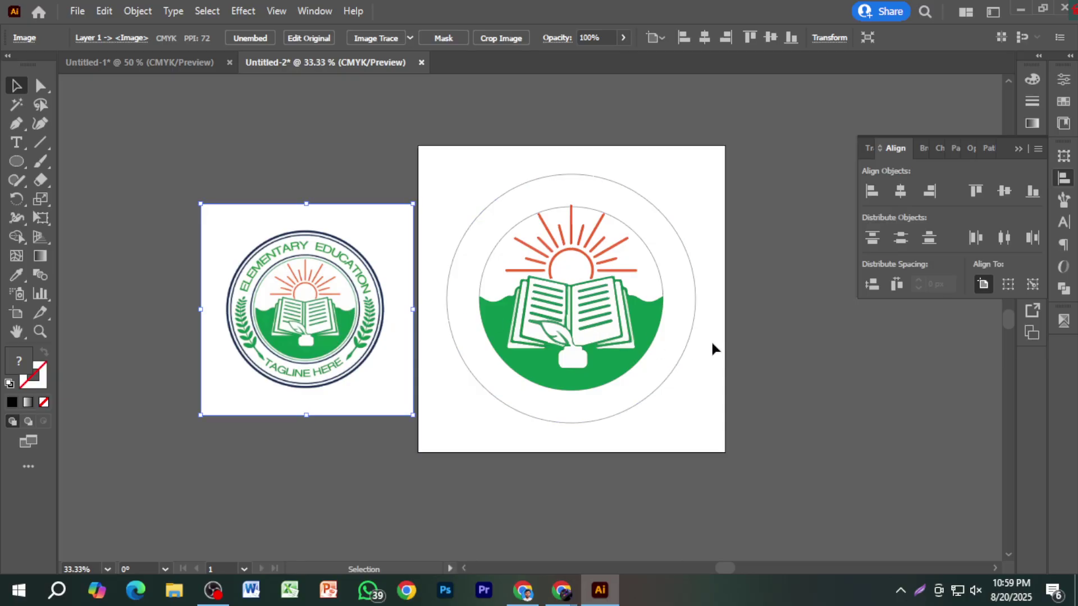
# Enlarge the outer circle about its centre to reach X 923.29 px, and add a slightly smaller concentric copy just inside it.
pyautogui.click(691, 333)
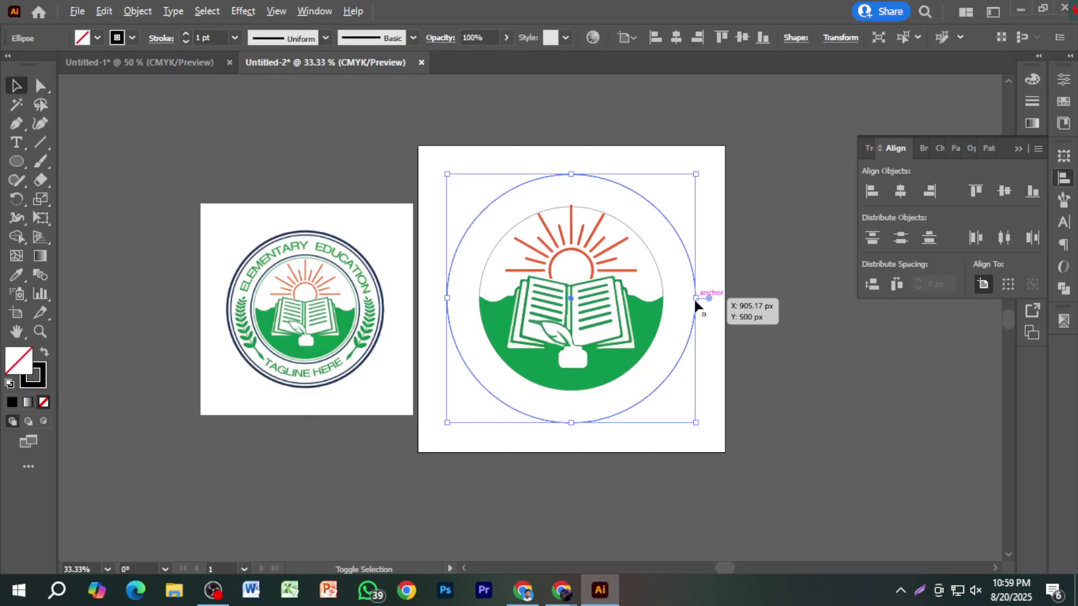
pyautogui.moveTo(695, 298); pyautogui.dragTo(701, 298)
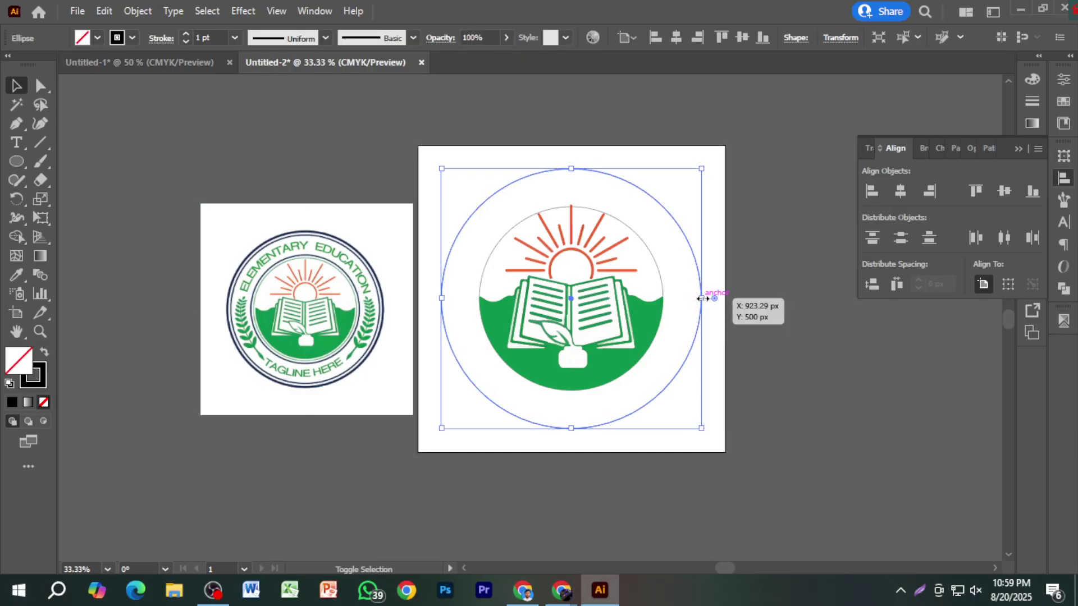
pyautogui.press('a')
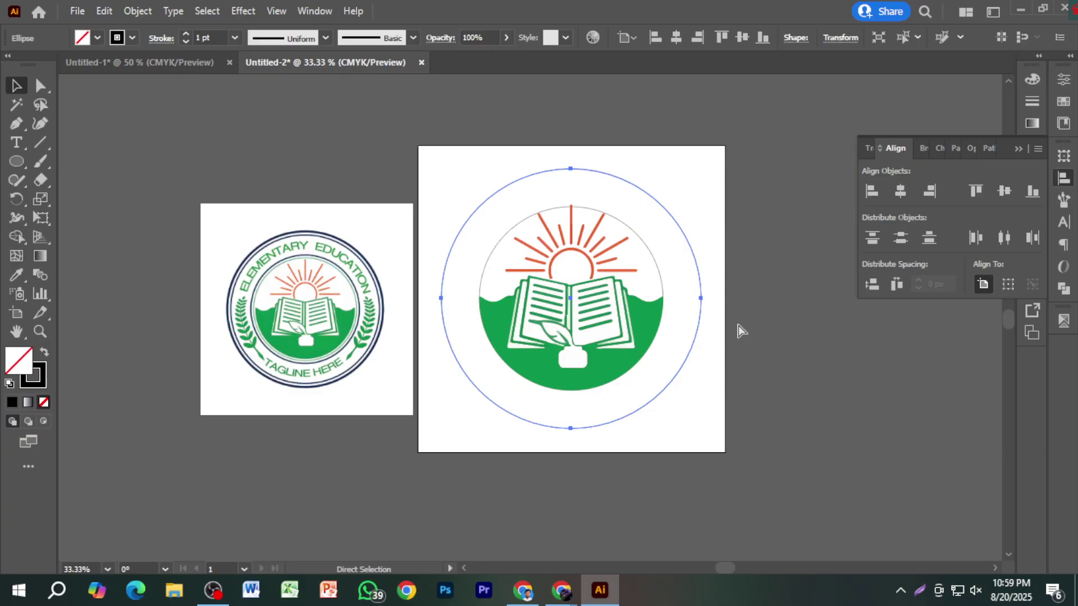
pyautogui.press('v')
pyautogui.moveTo(700, 298); pyautogui.dragTo(696, 303)
pyautogui.click(769, 319)
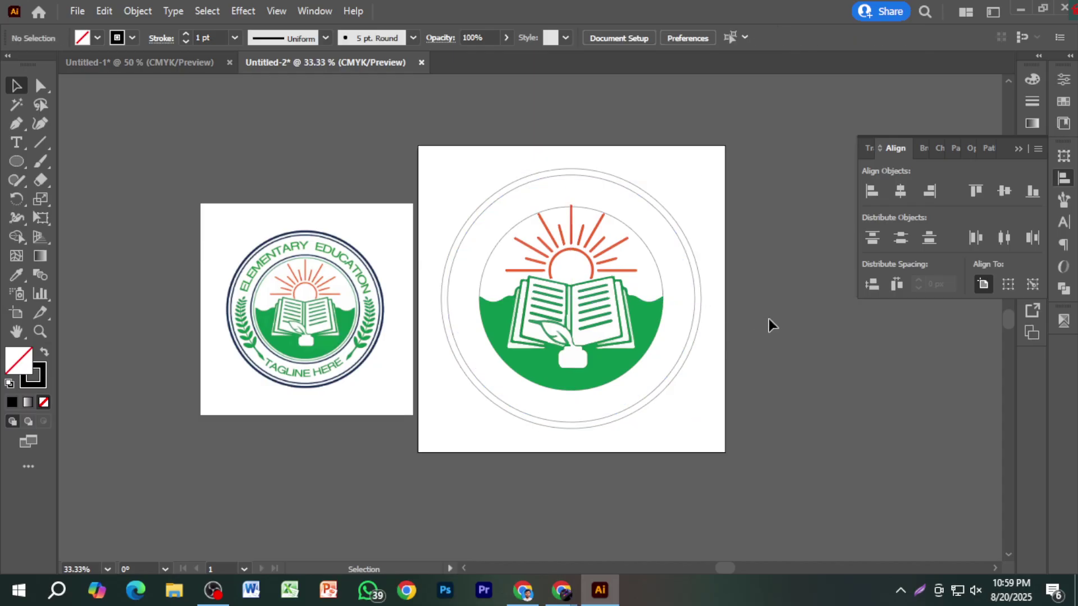
# Draw a horizontal line across the upper part of the logo, extending past the outer circle on both sides.
pyautogui.click(40, 147)
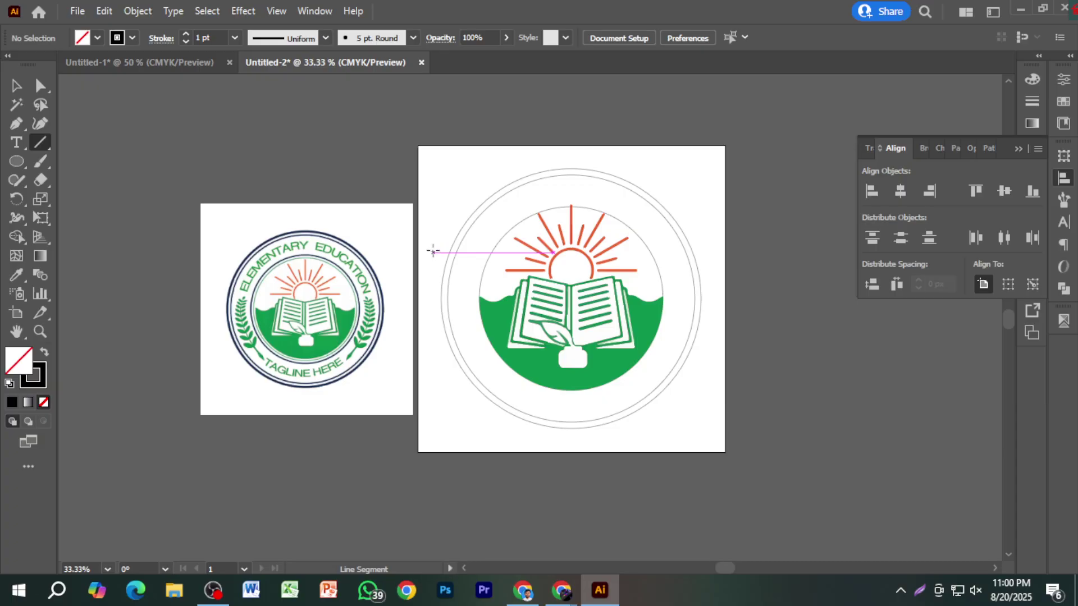
pyautogui.moveTo(431, 244); pyautogui.dragTo(711, 245)
pyautogui.scroll(2, 708, 236)
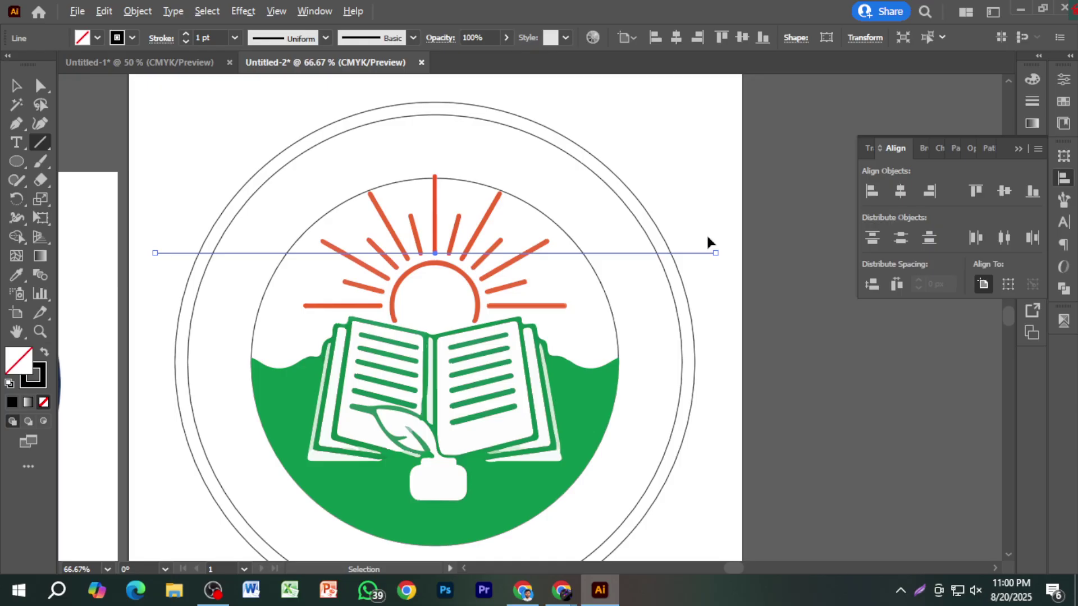
# Remove the part of the inner ring circle below the line with the Shape Builder tool, and delete the line.
pyautogui.click(15, 87)
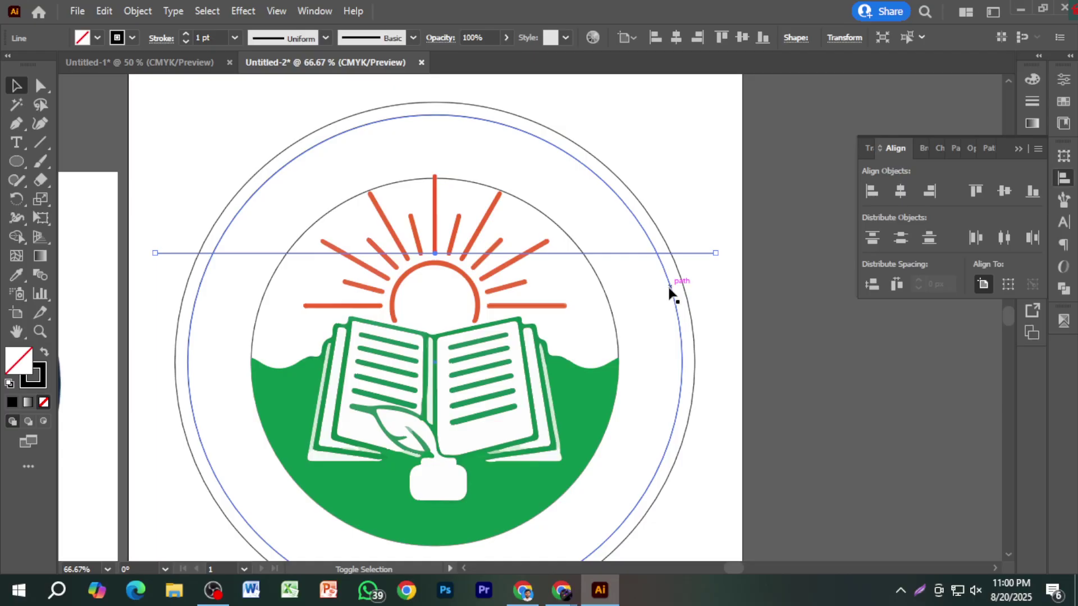
pyautogui.keyDown('shift'); pyautogui.click(668, 287); pyautogui.keyUp('shift')
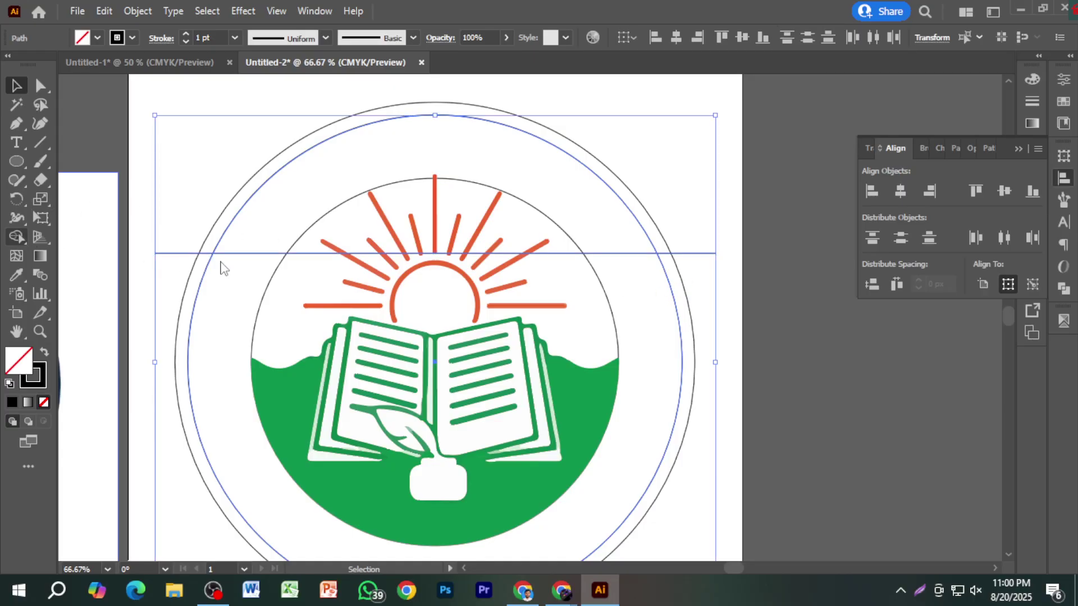
pyautogui.hotkey('shift', 'm')
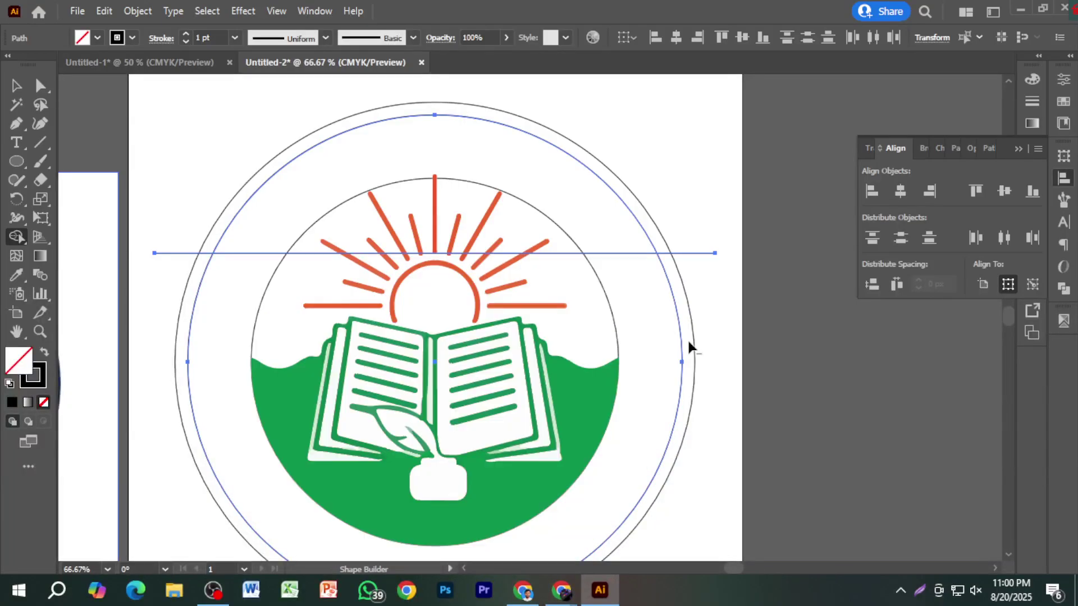
pyautogui.keyDown('alt'); pyautogui.click(680, 341); pyautogui.keyUp('alt')
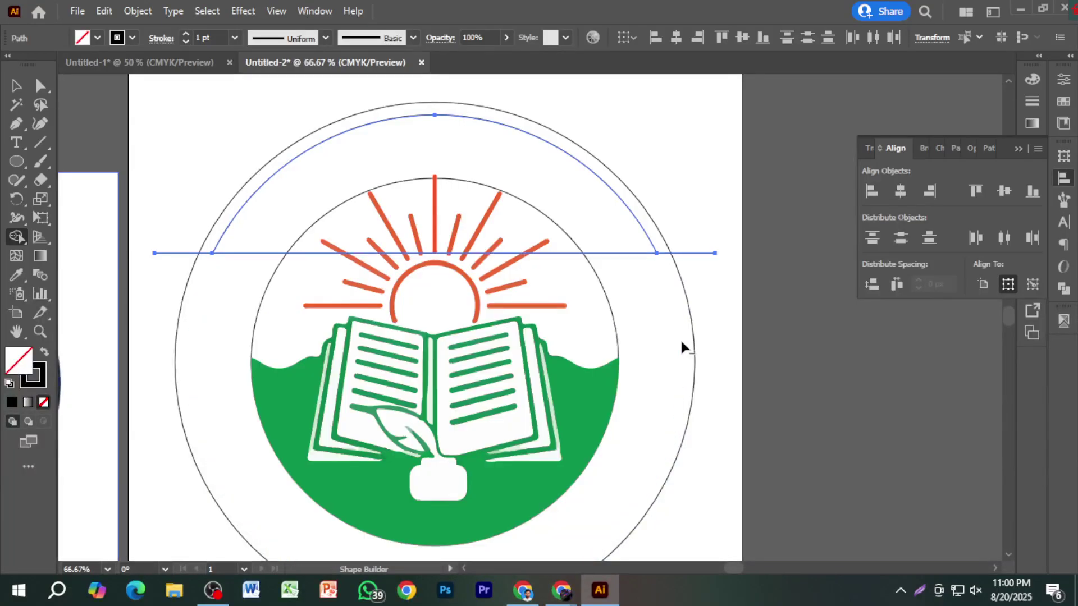
pyautogui.scroll(-2, 797, 339)
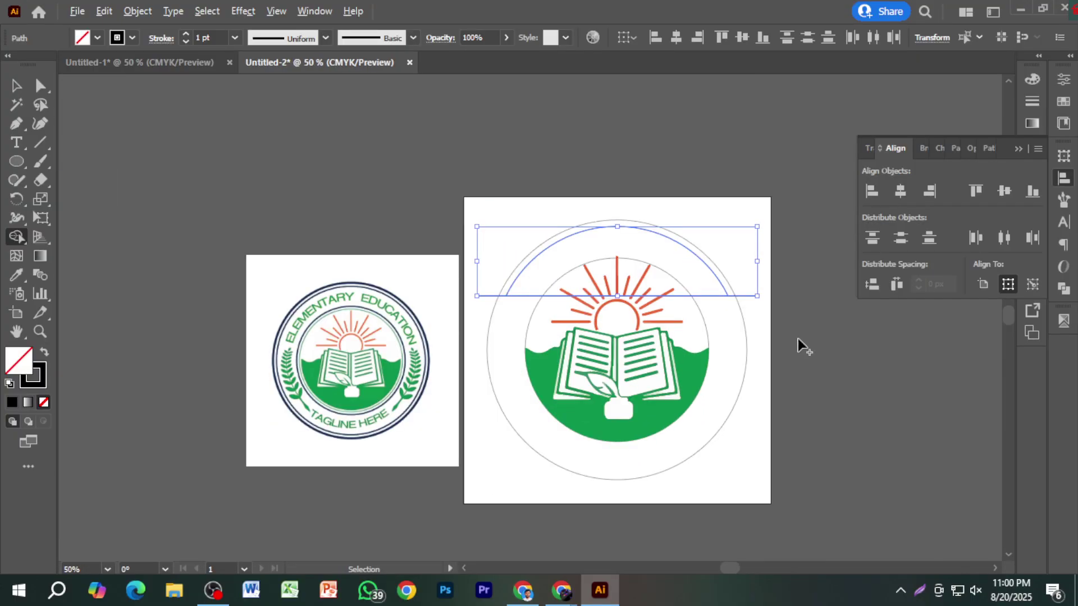
pyautogui.click(17, 86)
pyautogui.click(339, 155)
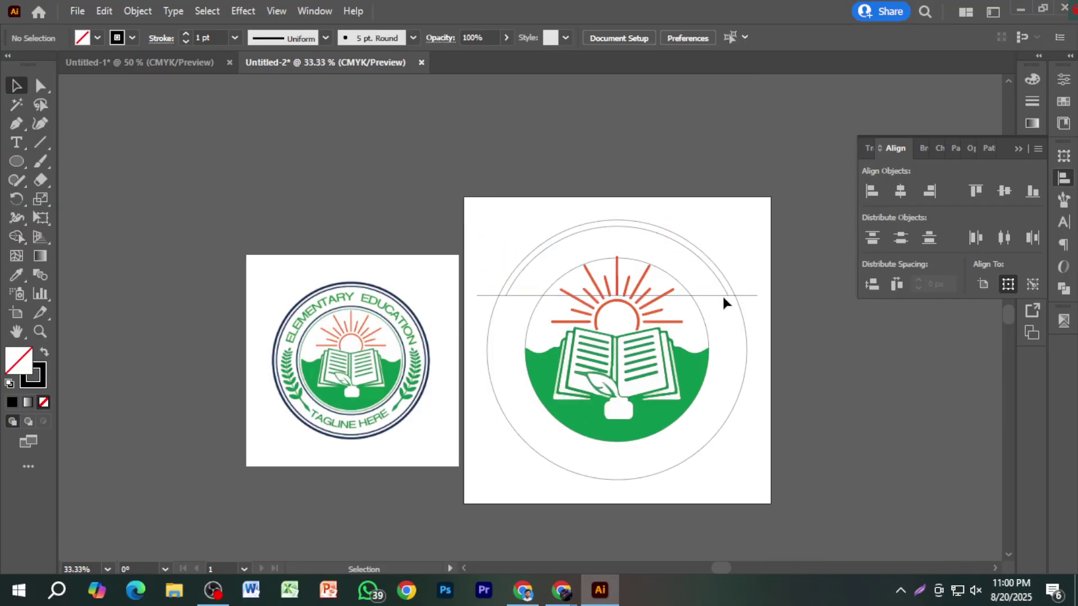
pyautogui.click(751, 295)
pyautogui.press('Delete')
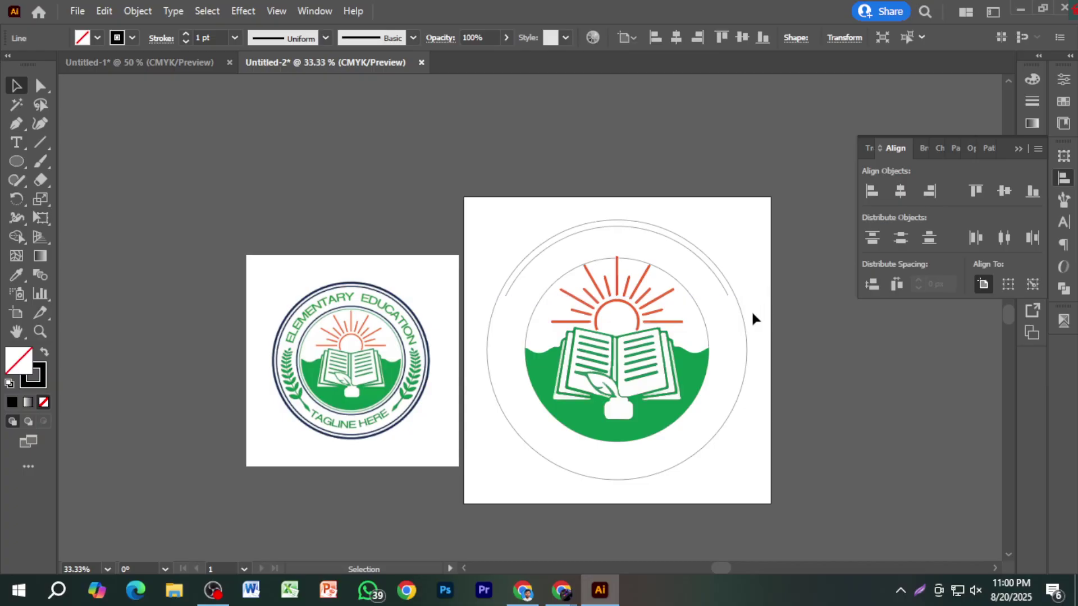
# Duplicate the upper arc, flip the copy vertically, and place it inside the lower edge of the outer circle.
pyautogui.scroll(1, 750, 313)
pyautogui.scroll(-1, 750, 313)
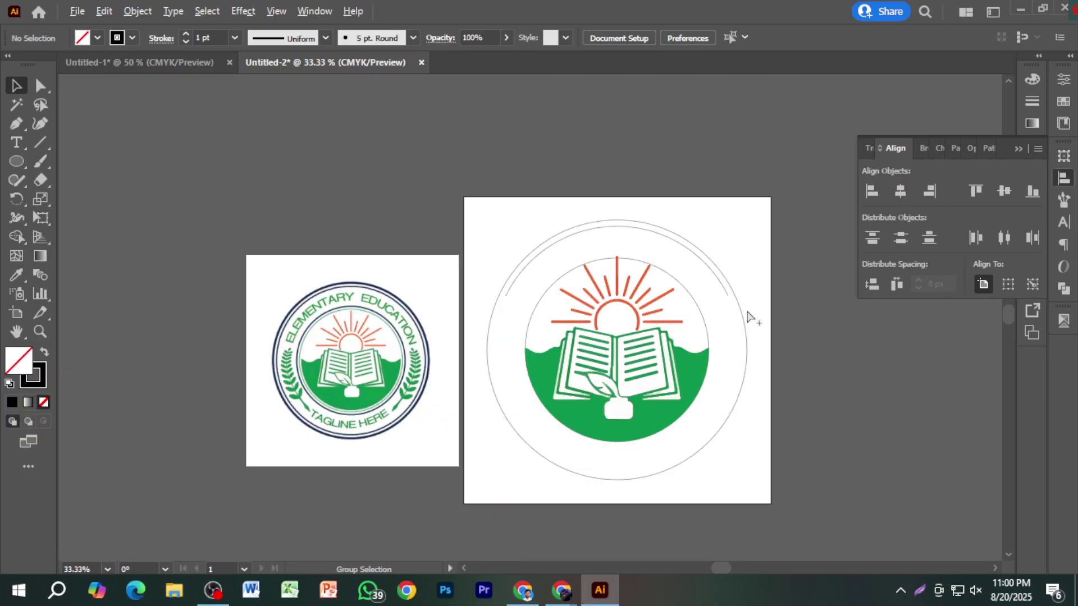
pyautogui.moveTo(777, 403); pyautogui.dragTo(747, 324)
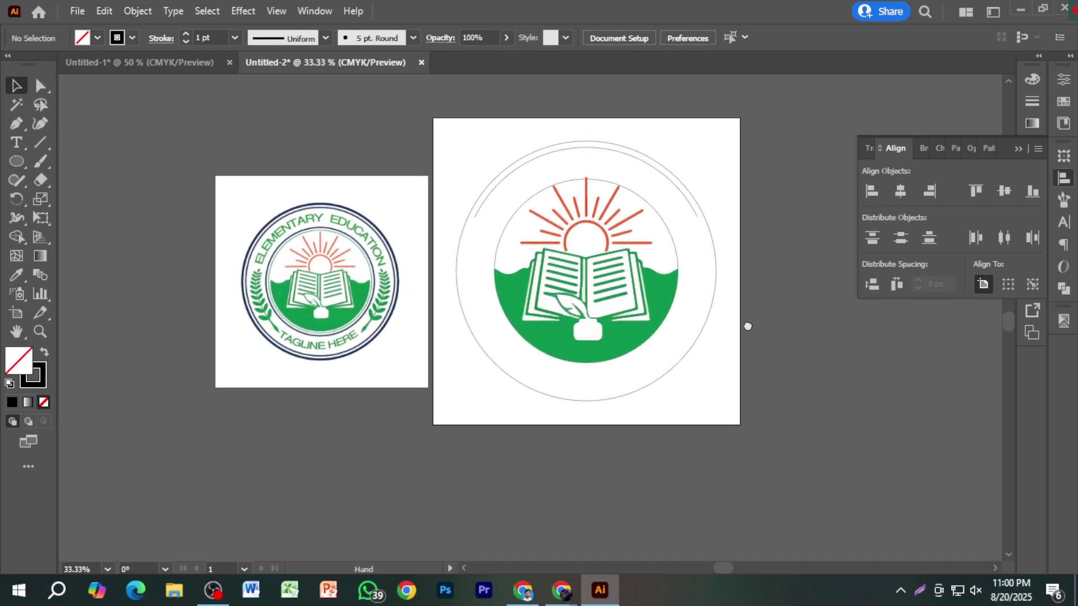
pyautogui.click(691, 213)
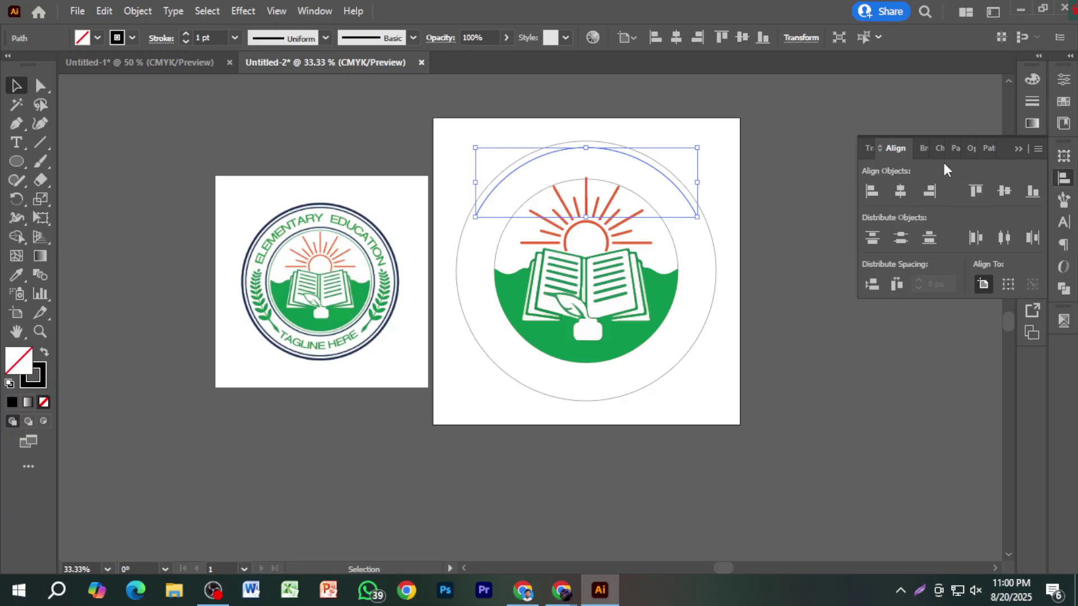
pyautogui.click(1064, 157)
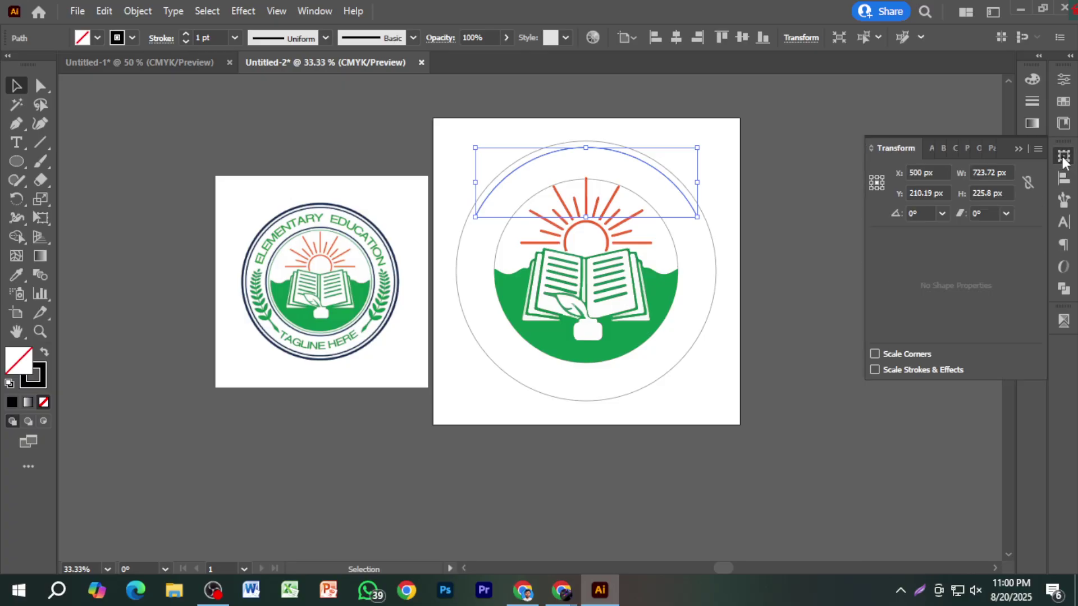
pyautogui.click(1036, 149)
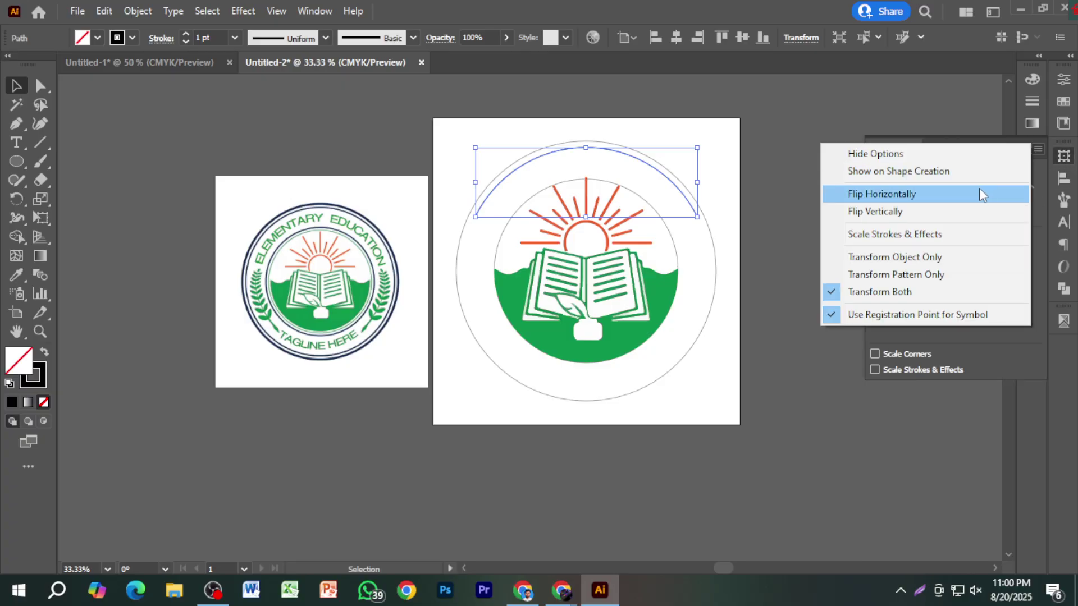
pyautogui.click(963, 211)
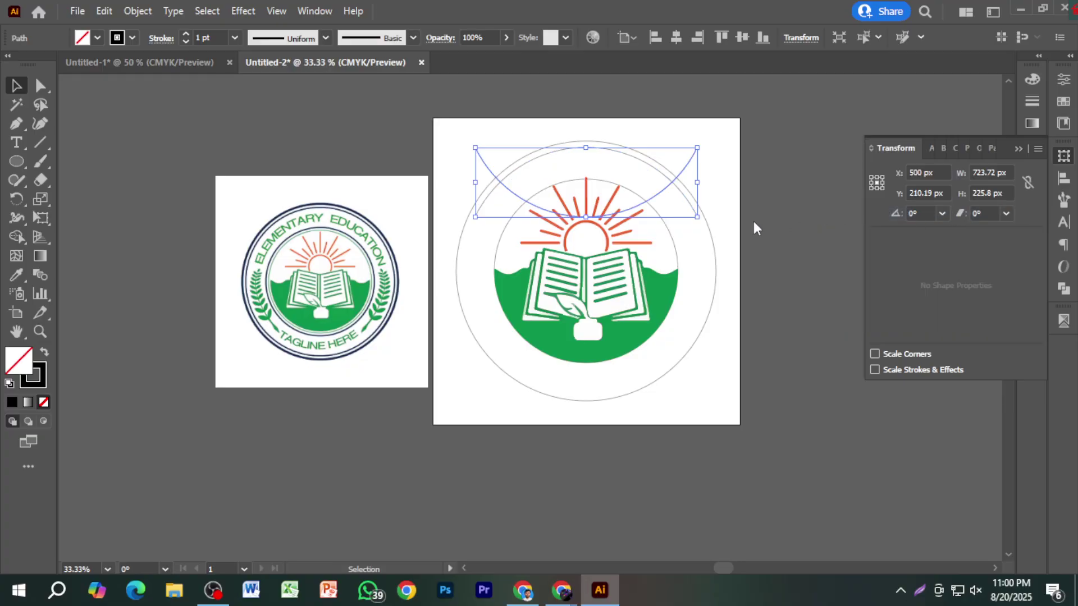
pyautogui.moveTo(656, 198); pyautogui.dragTo(661, 372)
pyautogui.click(750, 382)
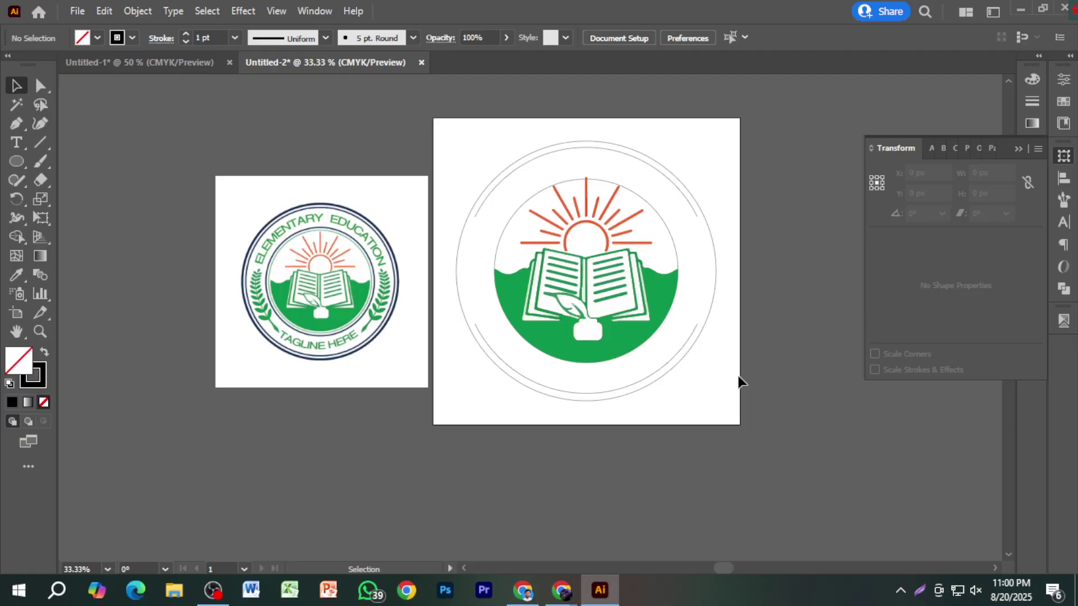
# Add a "Lorem ipsum" placeholder text at the artboard's lower edge and enlarge it to about 205 pt.
pyautogui.scroll(1, 737, 376)
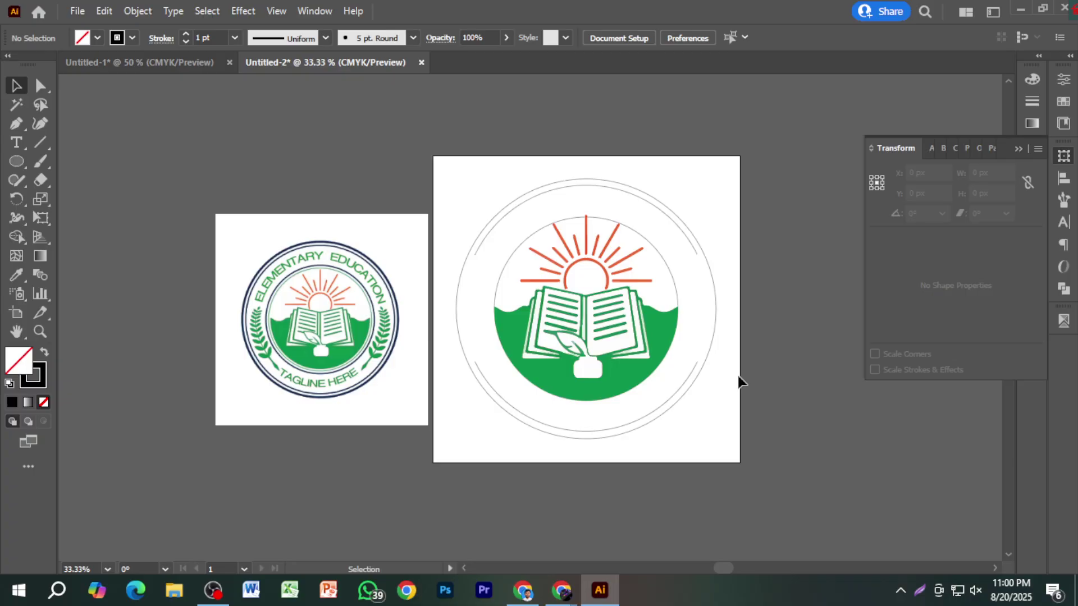
pyautogui.click(16, 142)
pyautogui.click(542, 488)
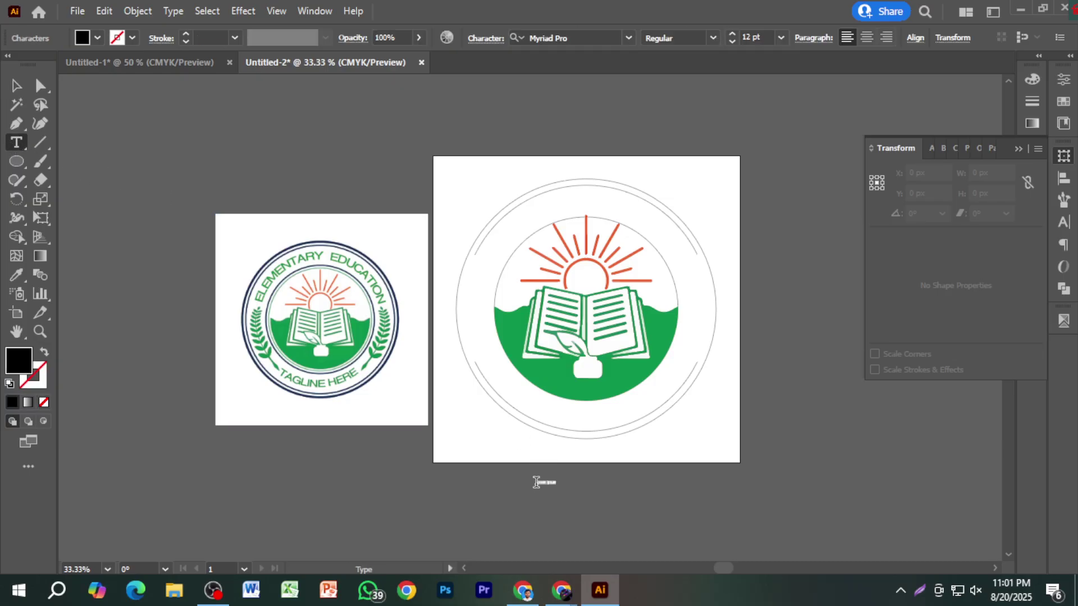
pyautogui.click(16, 87)
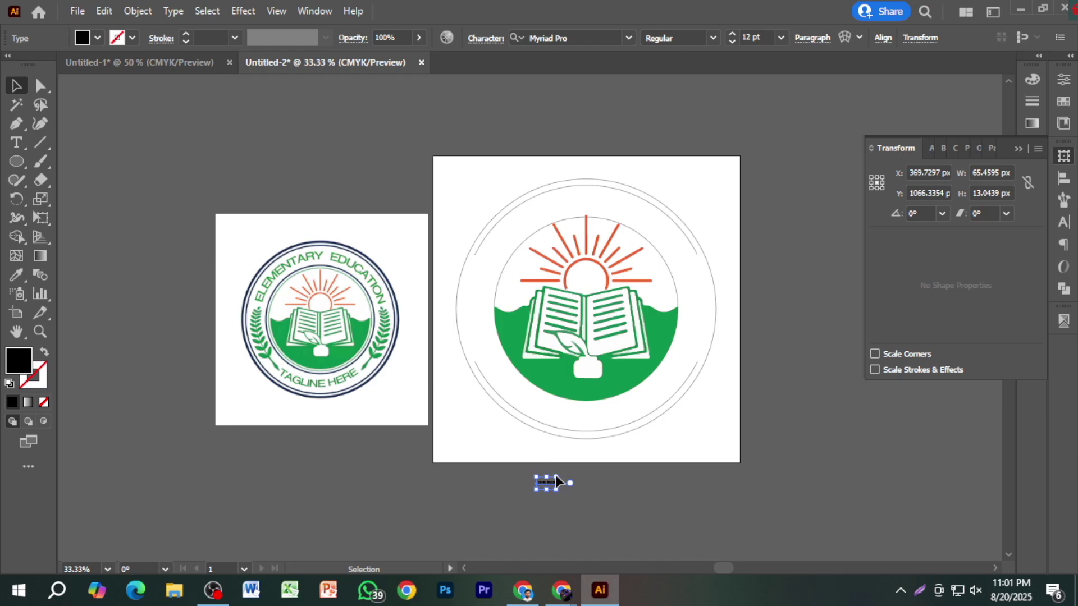
pyautogui.moveTo(562, 490); pyautogui.dragTo(659, 500)
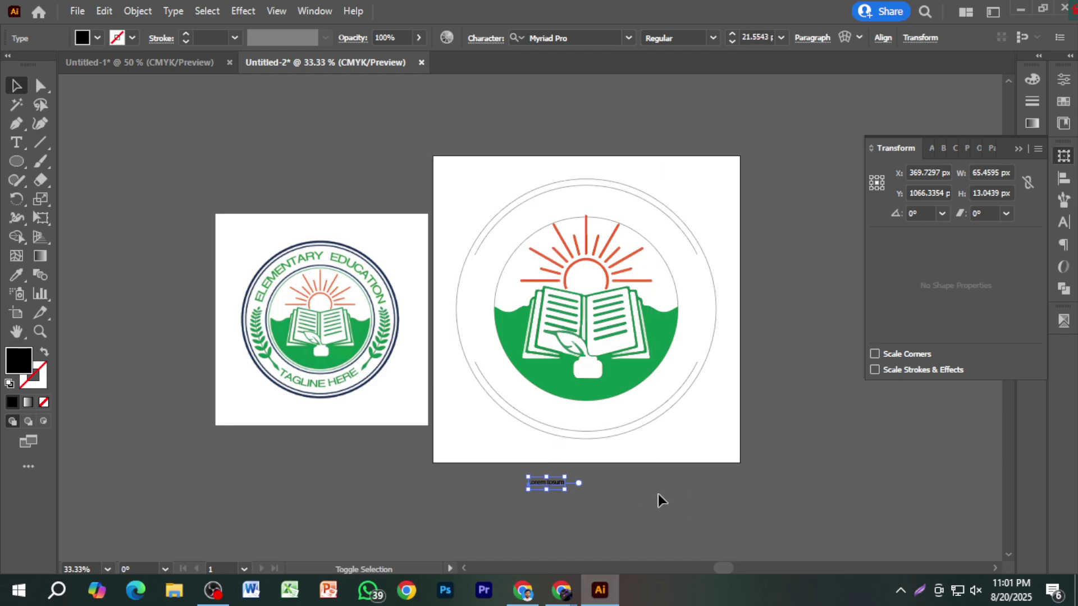
pyautogui.moveTo(568, 492)
pyautogui.mouseDown()
pyautogui.moveTo(870, 507)
pyautogui.moveTo(612, 502)
pyautogui.moveTo(748, 492)
pyautogui.moveTo(586, 492)
pyautogui.mouseUp()
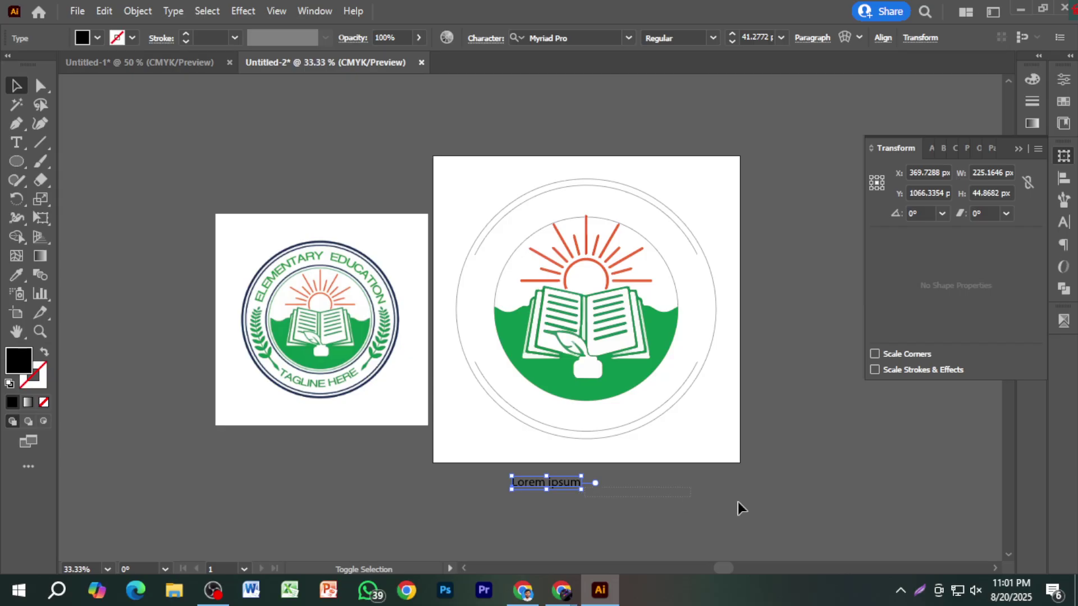
pyautogui.moveTo(583, 488); pyautogui.dragTo(877, 518)
pyautogui.click(802, 500)
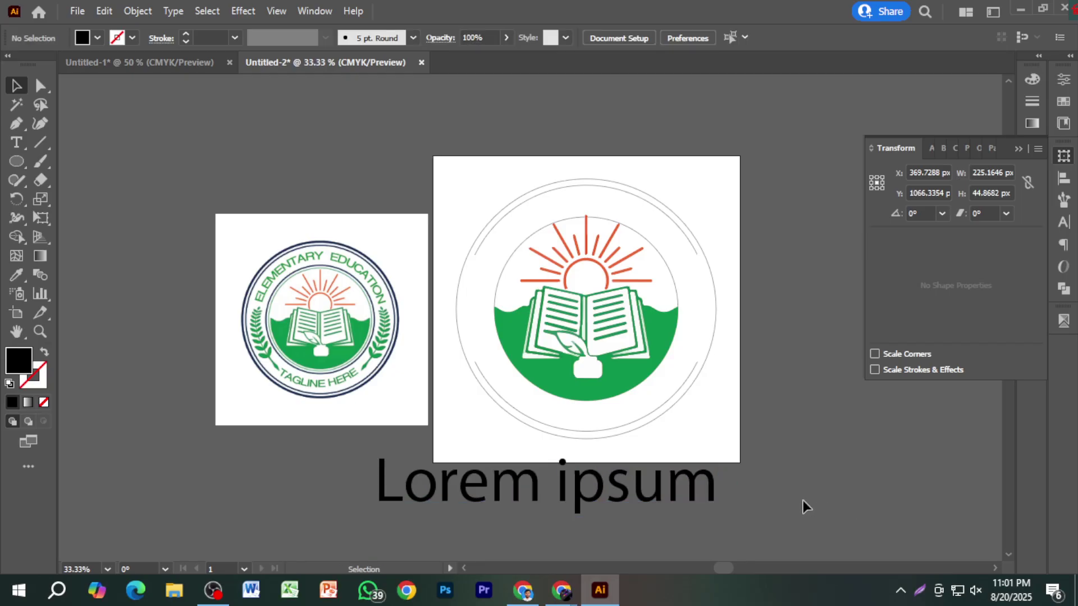
# Save the document on the computer's Desktop as an Adobe Illustrator file named "bangla logo" with the default options.
pyautogui.hotkey('ctrl', 's')
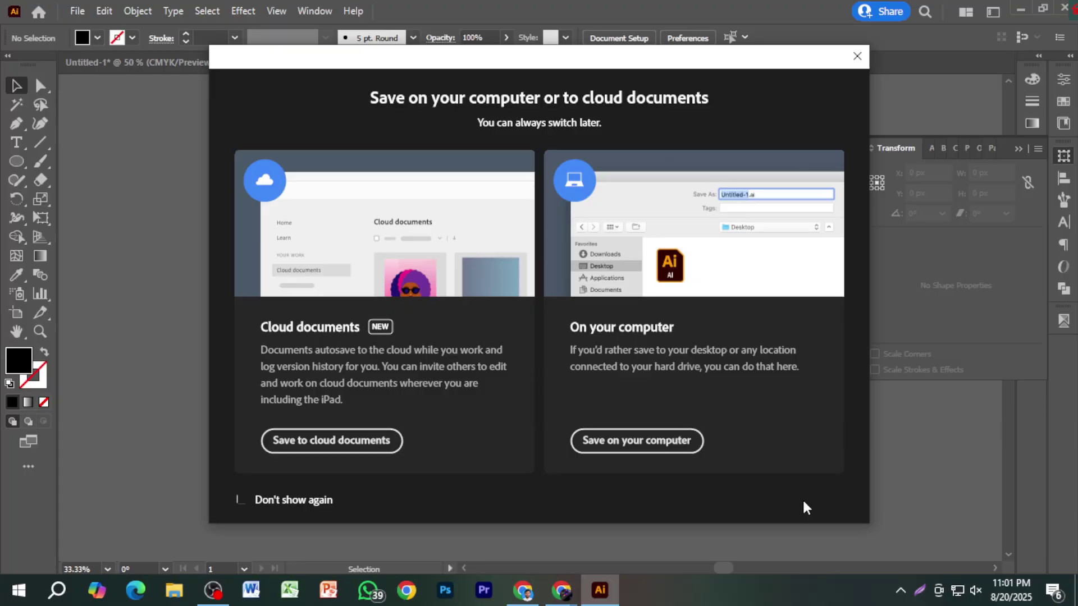
pyautogui.click(634, 455)
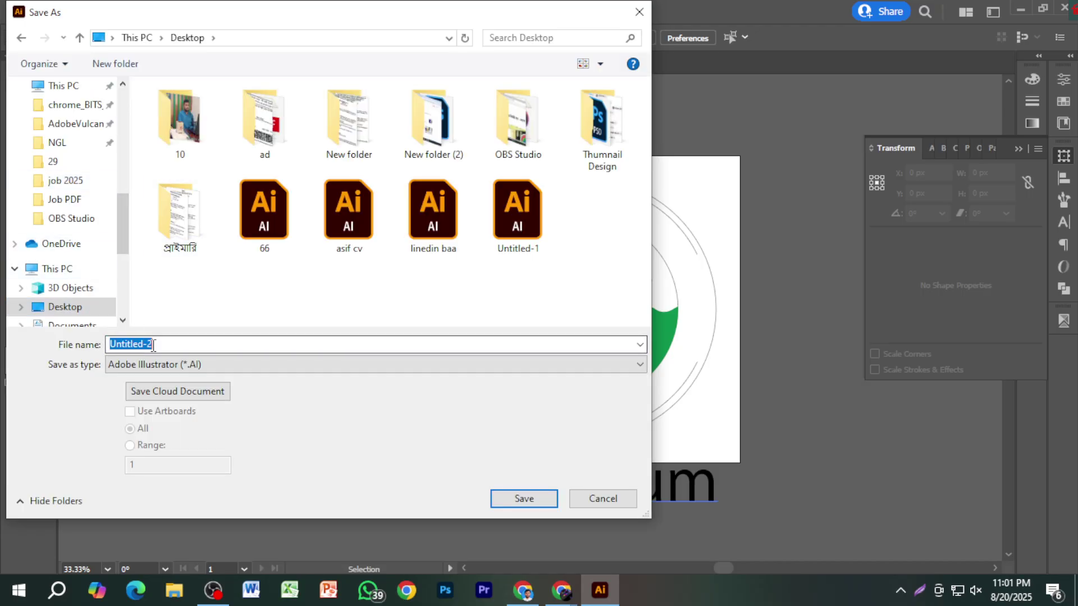
pyautogui.write('b')
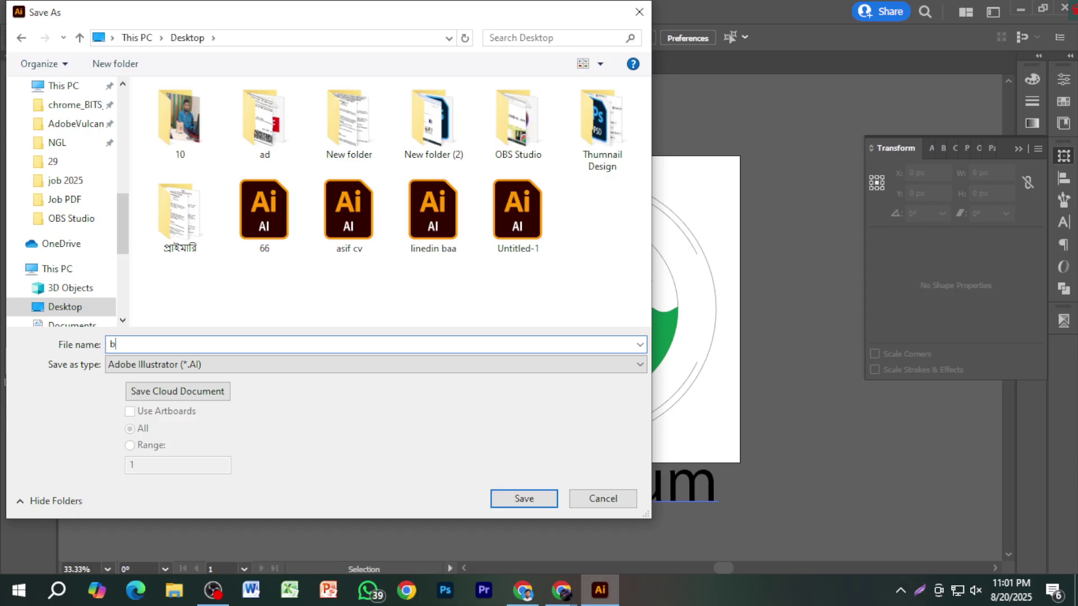
pyautogui.write('abgla')
pyautogui.press('BackSpace')
pyautogui.press('BackSpace')
pyautogui.press('BackSpace')
pyautogui.press('BackSpace')
pyautogui.write('ngla logo')
pyautogui.press('Return')
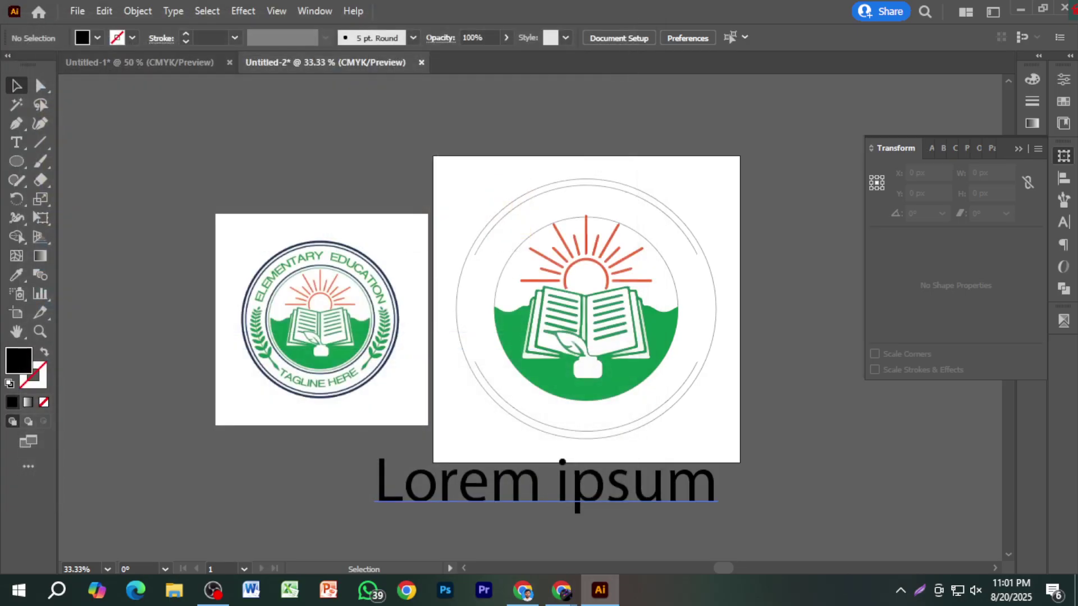
pyautogui.press('Return')
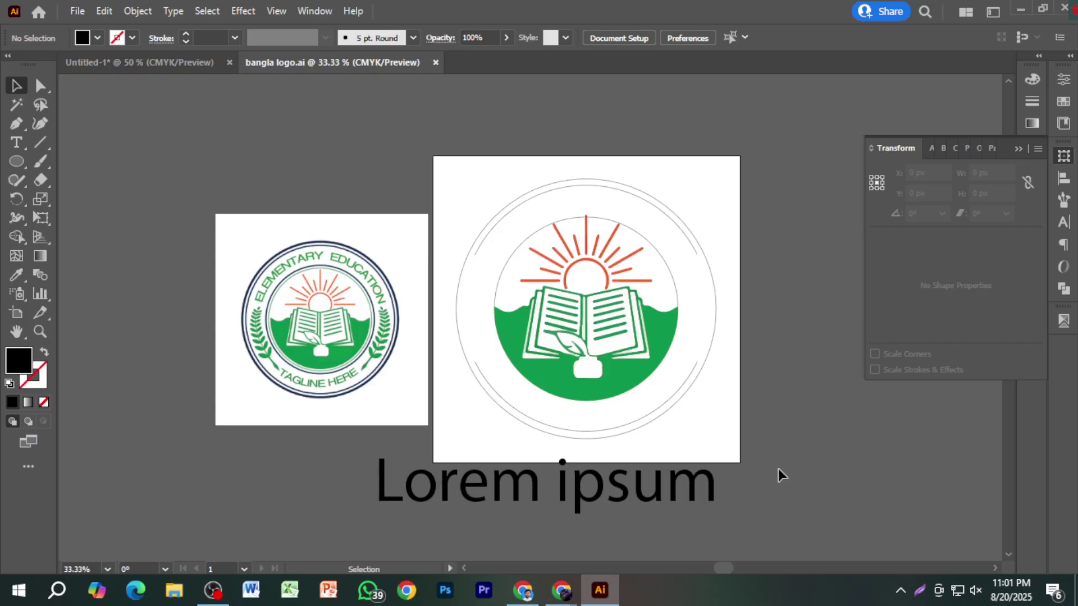
# Change the placeholder text's font to SutonnyMJ.
pyautogui.hscroll(3, 673, 439)
pyautogui.scroll(-1, 674, 439)
pyautogui.click(594, 466)
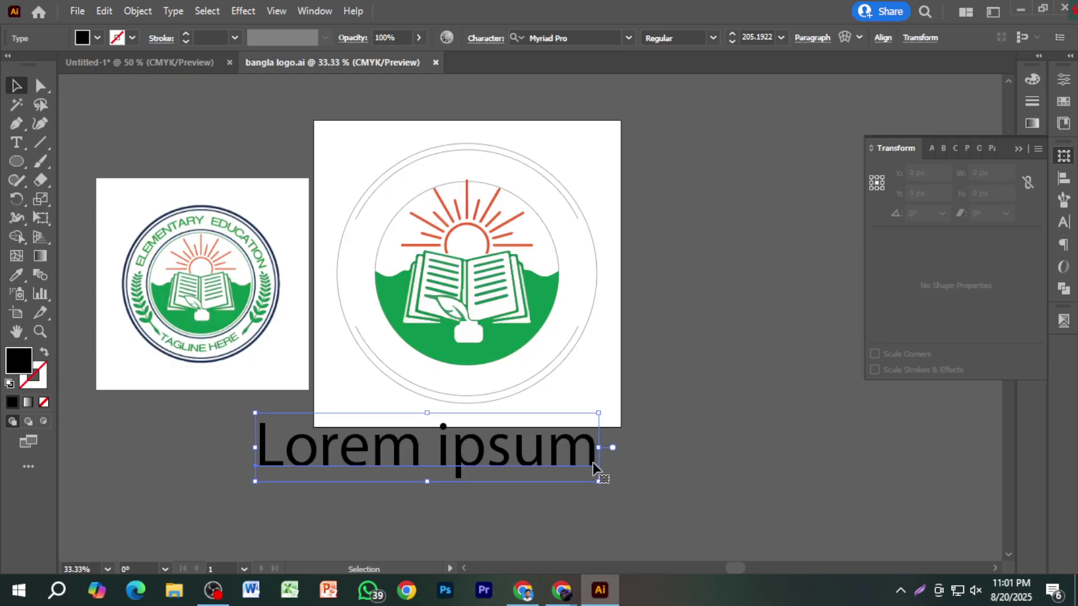
pyautogui.click(1062, 222)
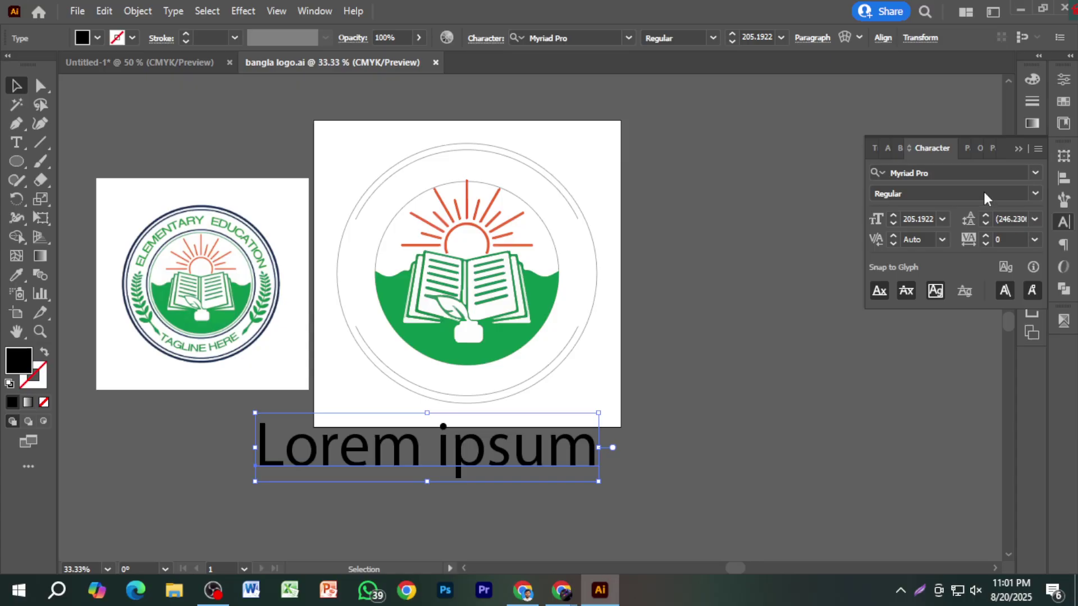
pyautogui.click(1031, 173)
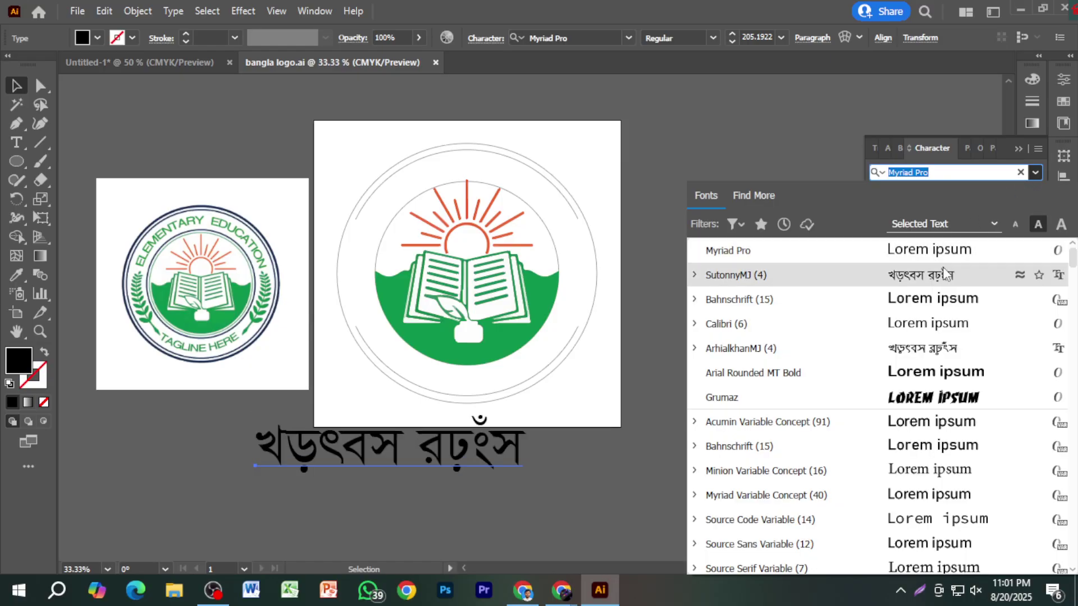
pyautogui.click(926, 277)
# Move the SutonnyMJ placeholder text from below the artboard to just above its upper edge.
pyautogui.moveTo(486, 454); pyautogui.dragTo(566, 131)
pyautogui.scroll(3, 590, 244)
pyautogui.moveTo(571, 202); pyautogui.dragTo(574, 160)
# Replace the placeholder text with the Bangla word "সাদুল্লাপুর".
pyautogui.tripleClick(574, 160)
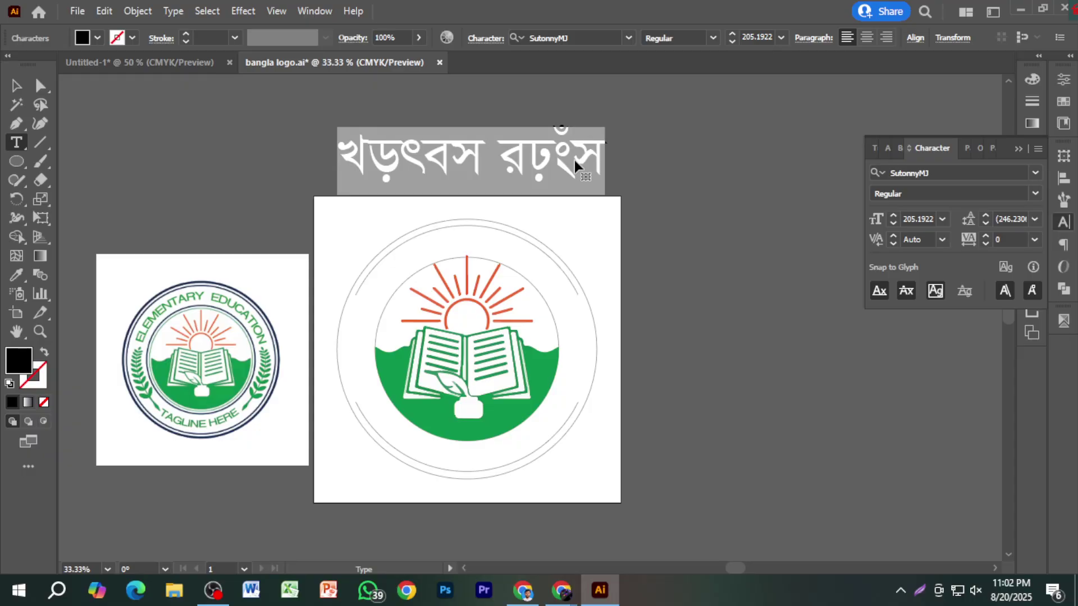
pyautogui.write('nf')
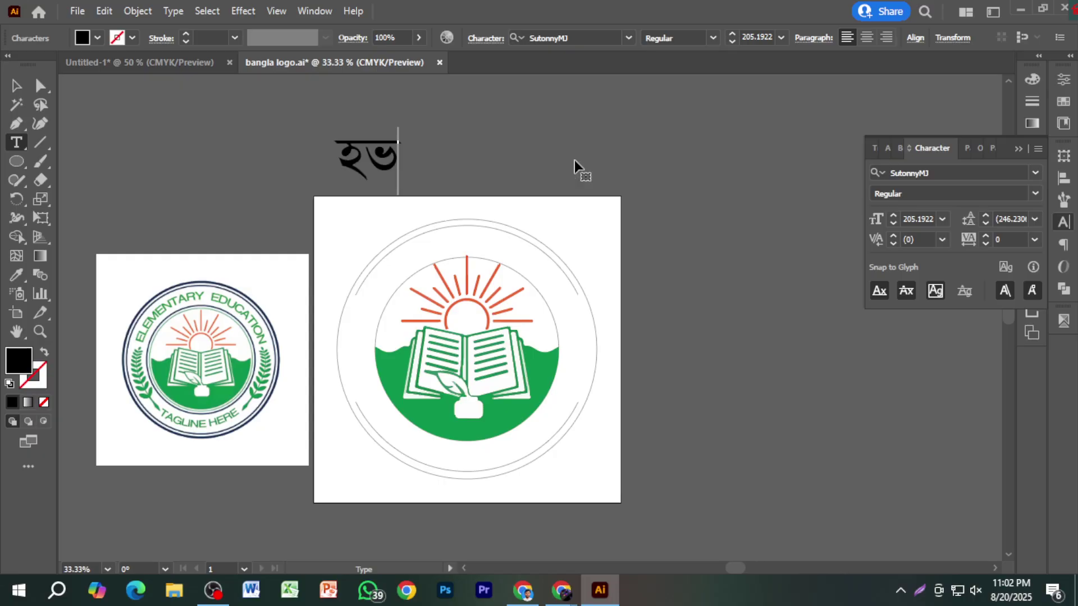
pyautogui.press('BackSpace')
pyautogui.press('BackSpace')
pyautogui.write('mv`Z')
pyautogui.press('BackSpace')
pyautogui.write('yj&')
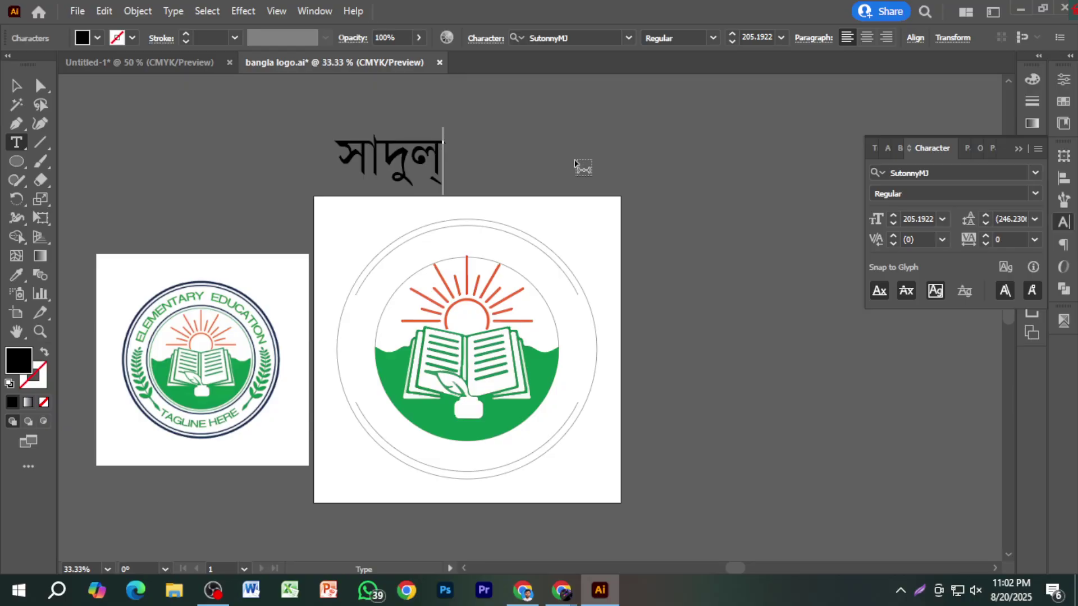
pyautogui.write('jvcyiy')
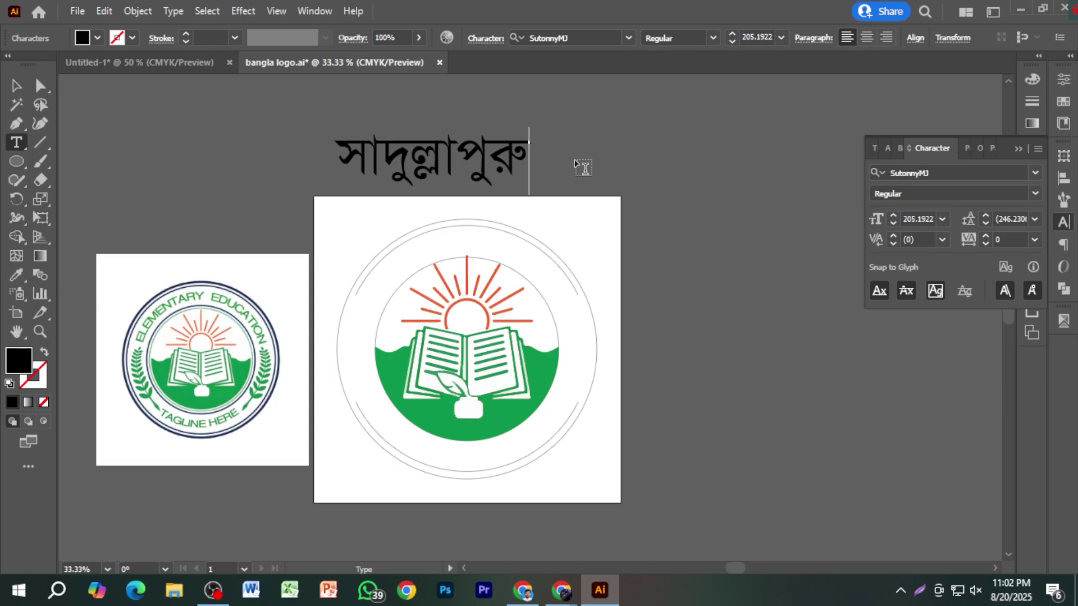
pyautogui.press('BackSpace')
# Check the college name in the Untitled-1 document and extend the text to "সাদুল্লাপুর সরকারি ডিগ্রি কলেজ".
pyautogui.click(194, 61)
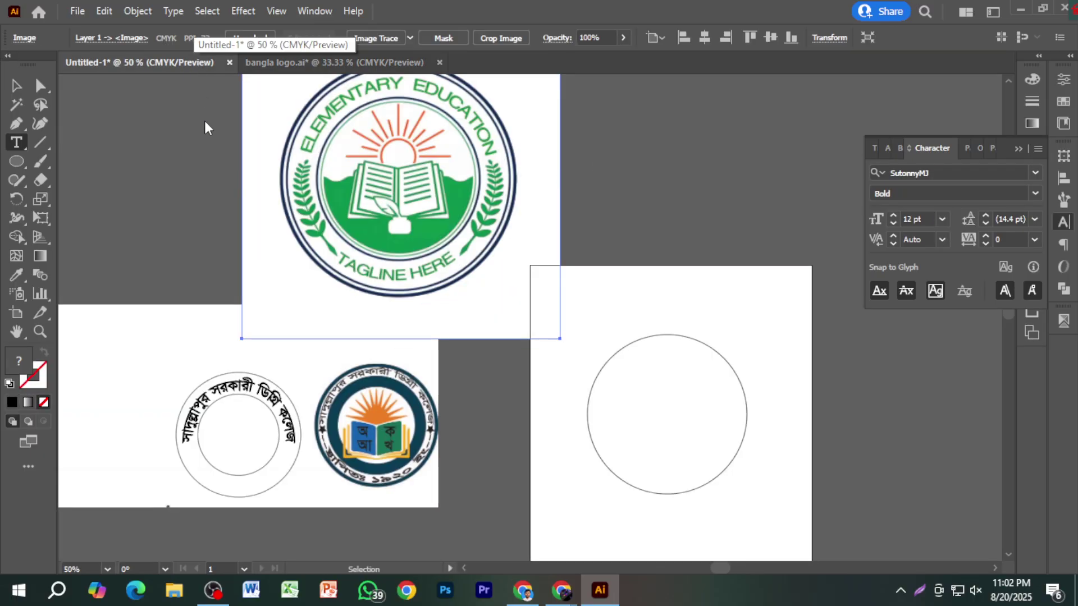
pyautogui.click(384, 56)
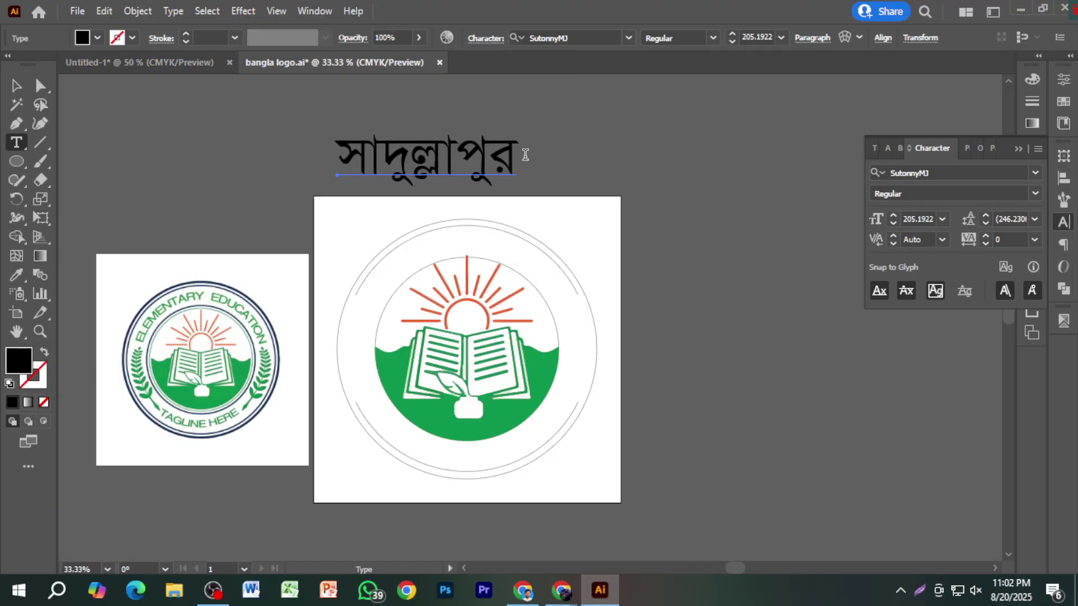
pyautogui.click(532, 134)
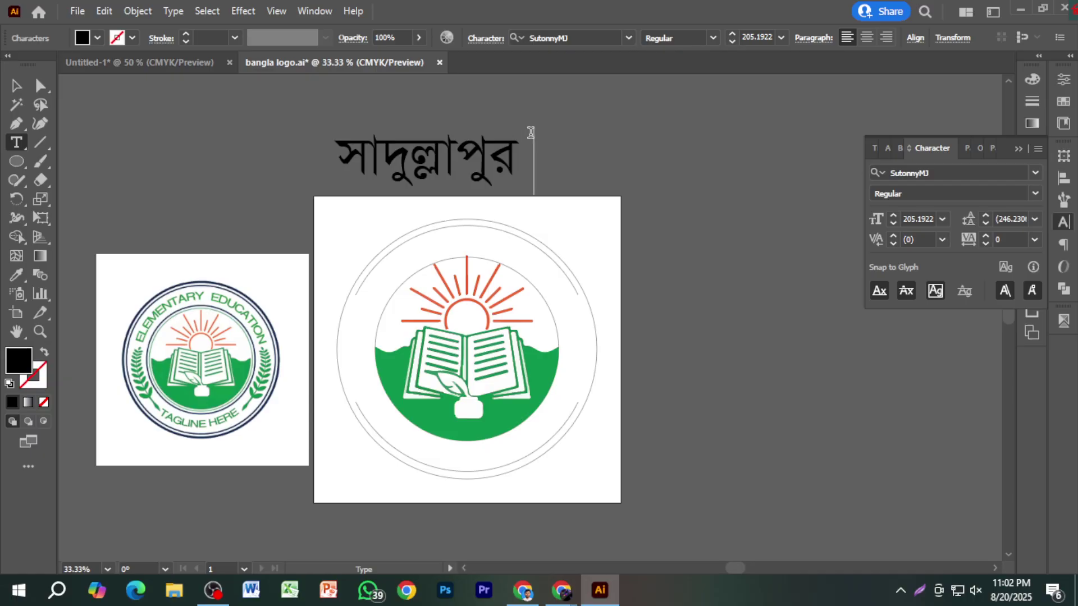
pyautogui.write('সরকারি ডি')
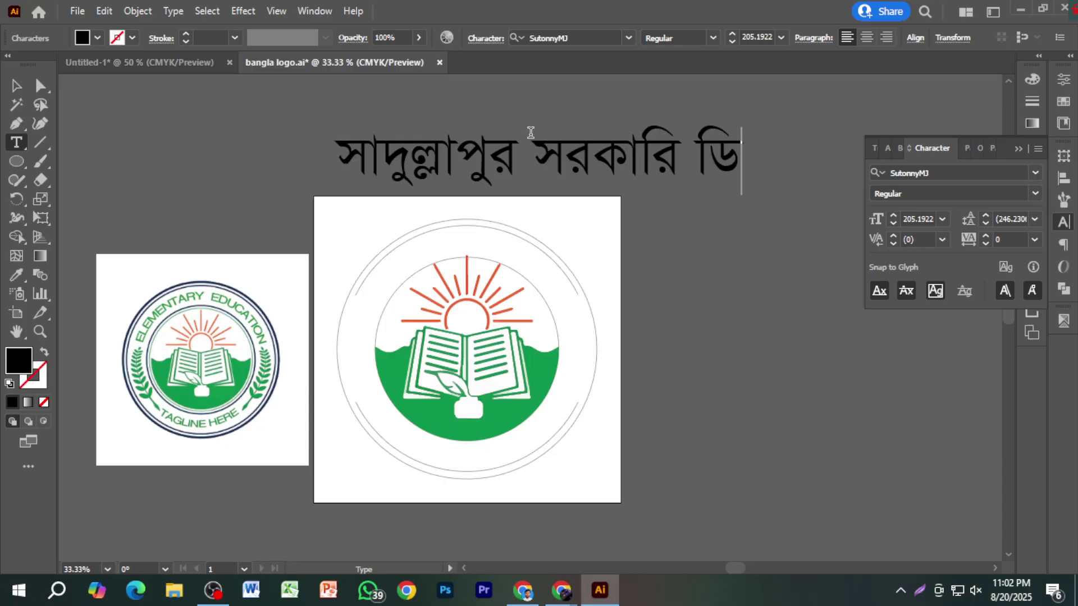
pyautogui.write('গ্রি কলে')
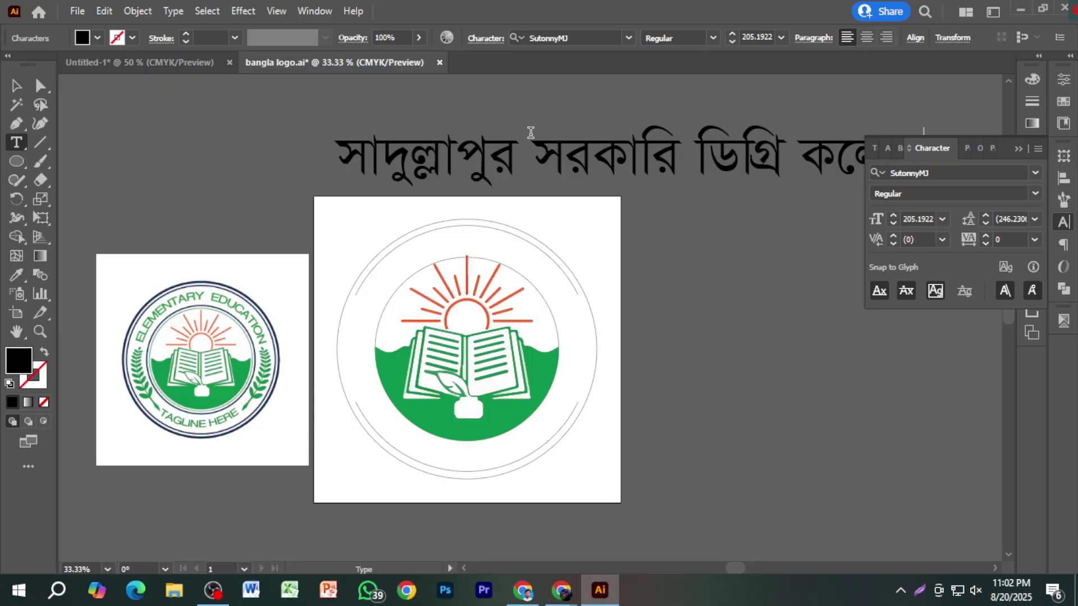
# Move the college name into the empty area below the artboard and place a duplicate of it above the original.
pyautogui.click(16, 86)
pyautogui.scroll(-3, 642, 188)
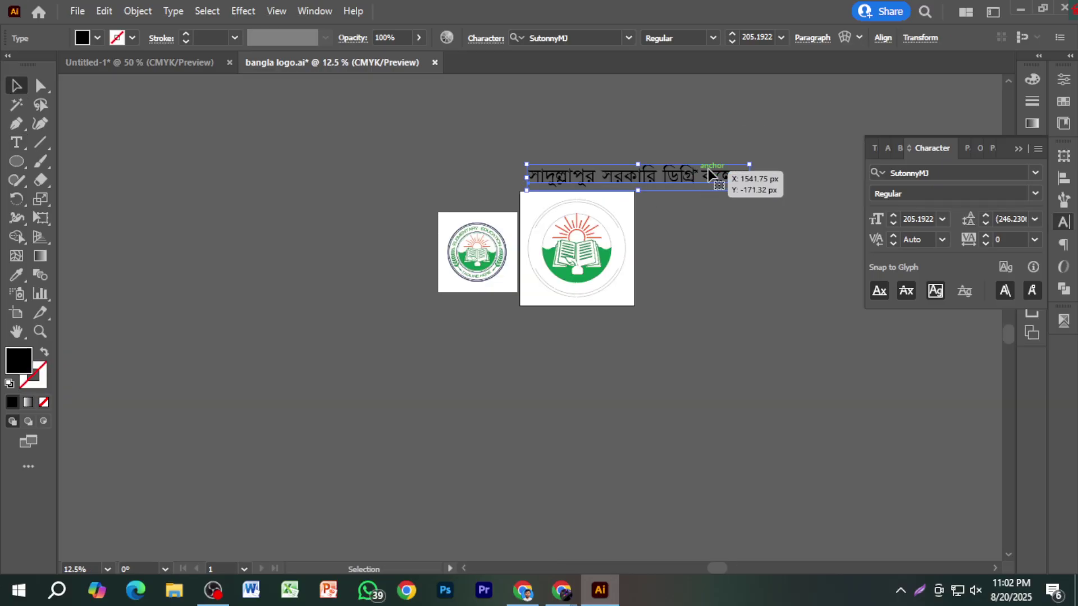
pyautogui.moveTo(706, 179); pyautogui.dragTo(617, 435)
pyautogui.scroll(2, 622, 426)
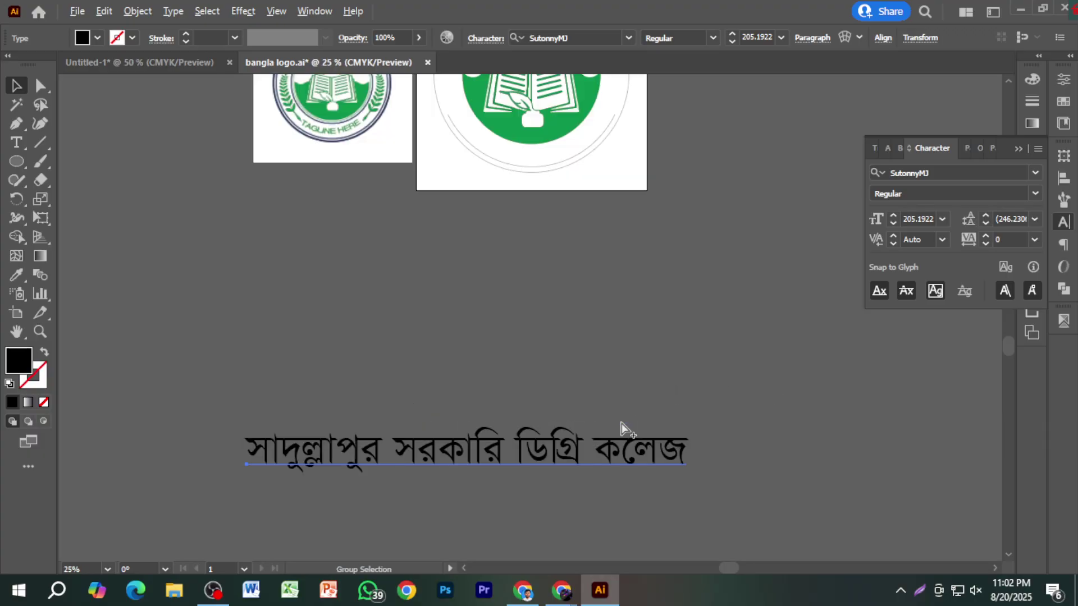
pyautogui.scroll(1, 621, 423)
pyautogui.moveTo(624, 511); pyautogui.dragTo(625, 374)
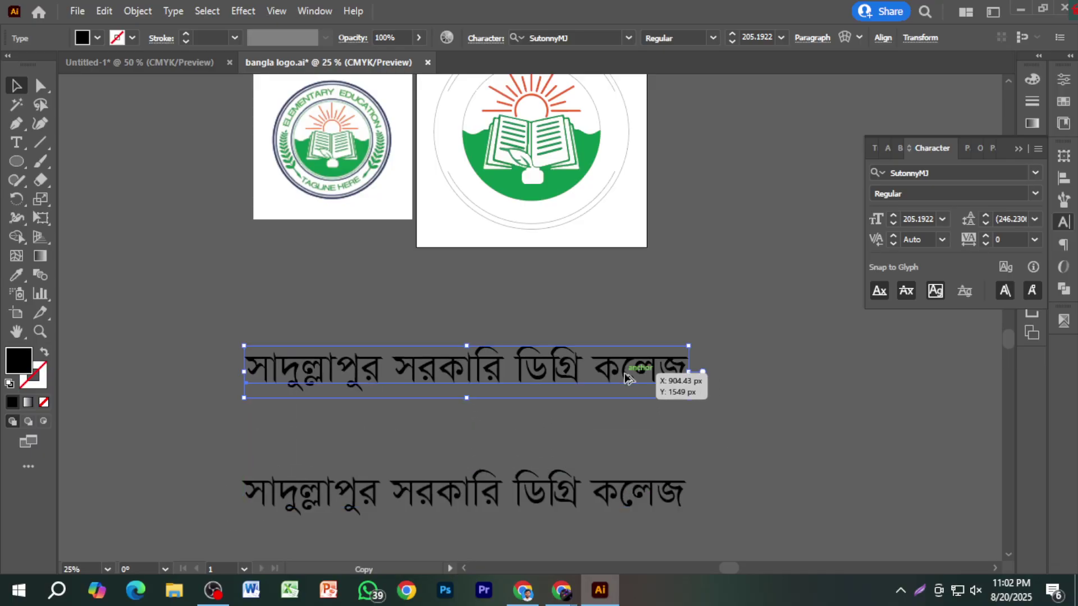
pyautogui.scroll(2, 583, 497)
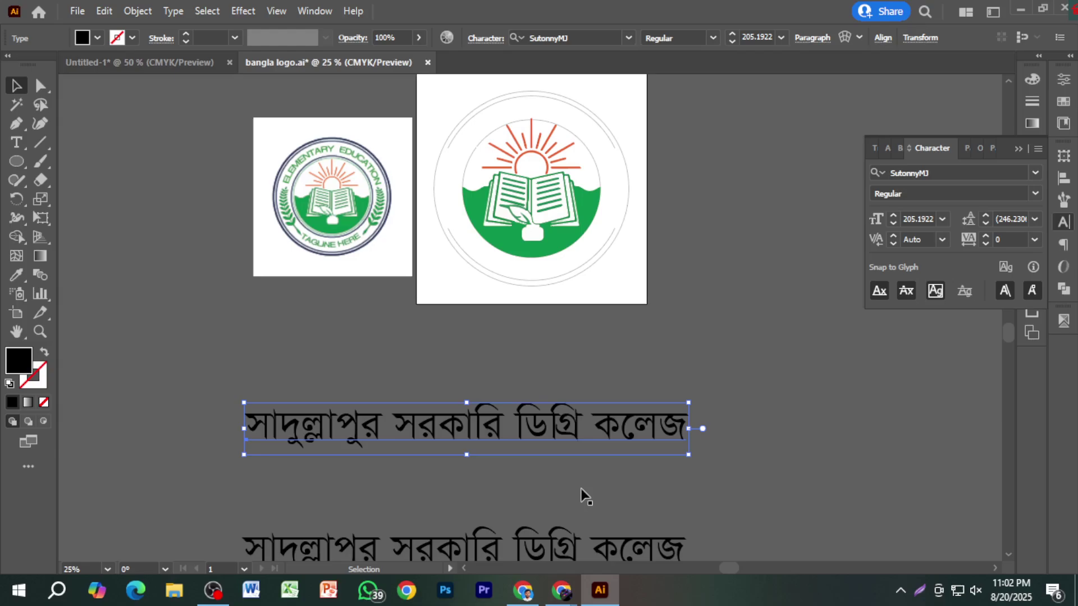
pyautogui.moveTo(618, 553); pyautogui.dragTo(620, 526)
# Shift the upper copy of the college name slightly up and sideways, and convert it to outlines.
pyautogui.moveTo(625, 432); pyautogui.dragTo(661, 403)
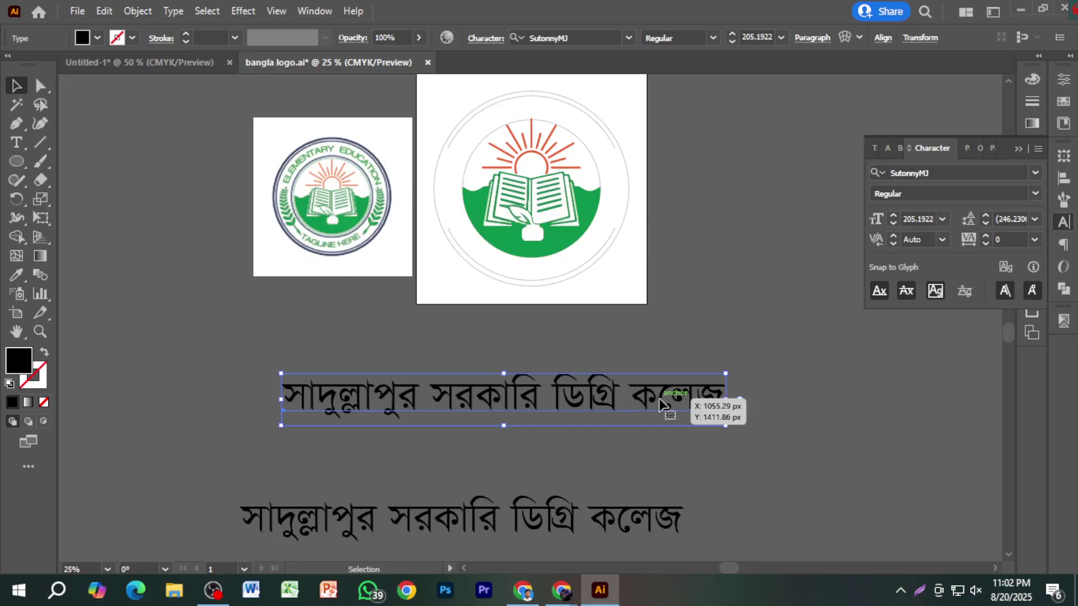
pyautogui.rightClick(660, 400)
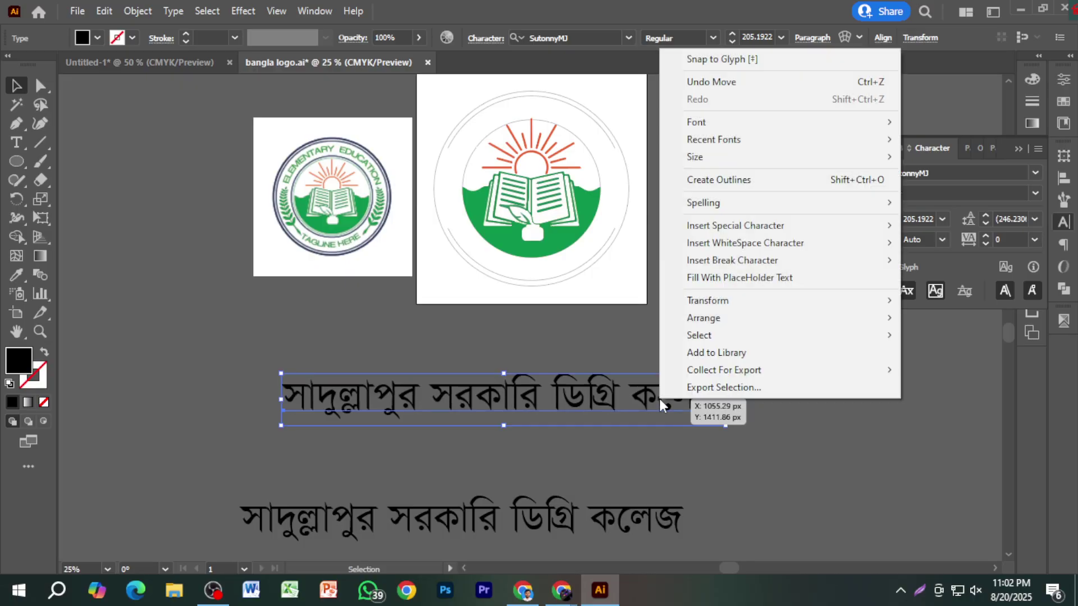
pyautogui.click(753, 179)
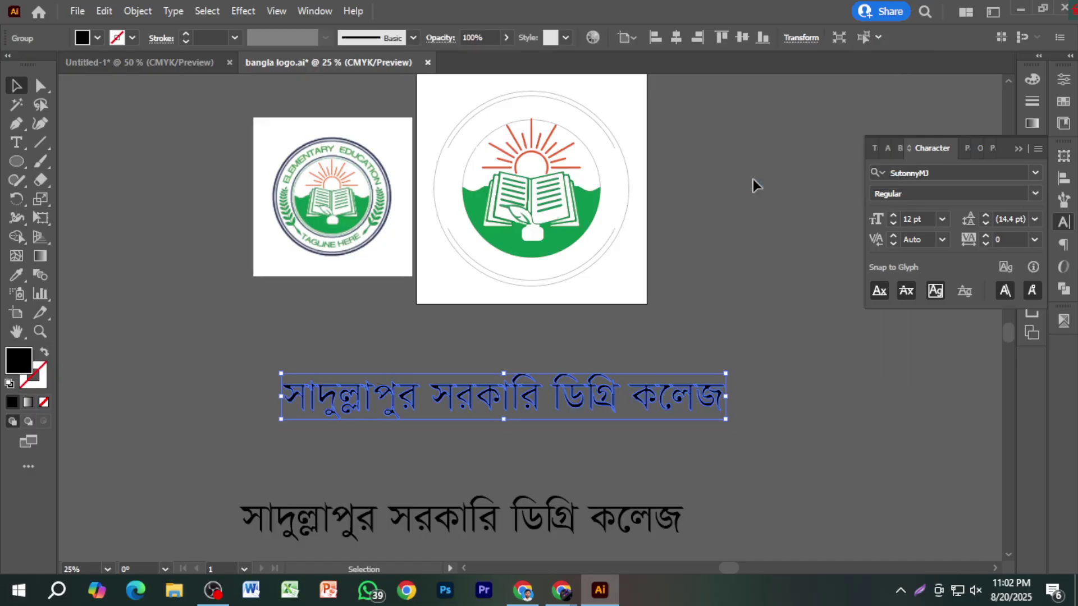
pyautogui.click(1018, 149)
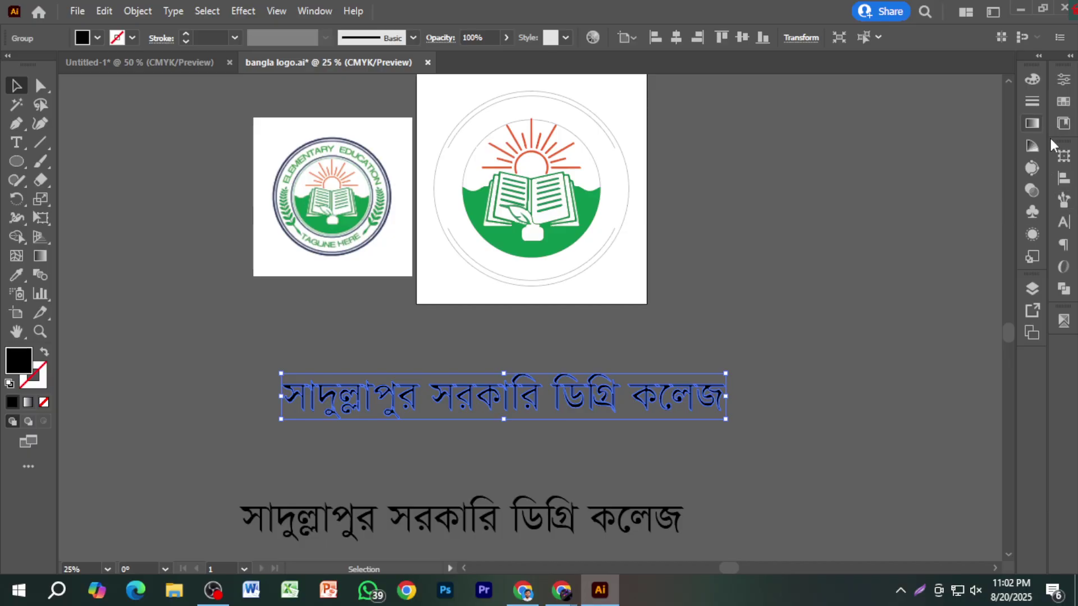
# Create a new art brush with the default options from the outlined college name.
pyautogui.click(314, 13)
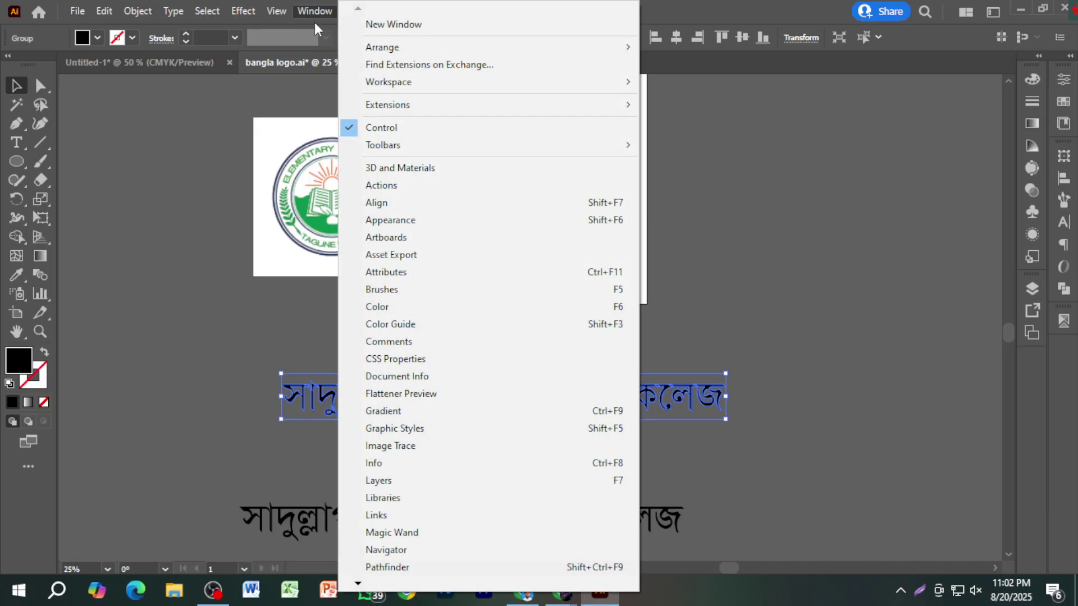
pyautogui.click(453, 297)
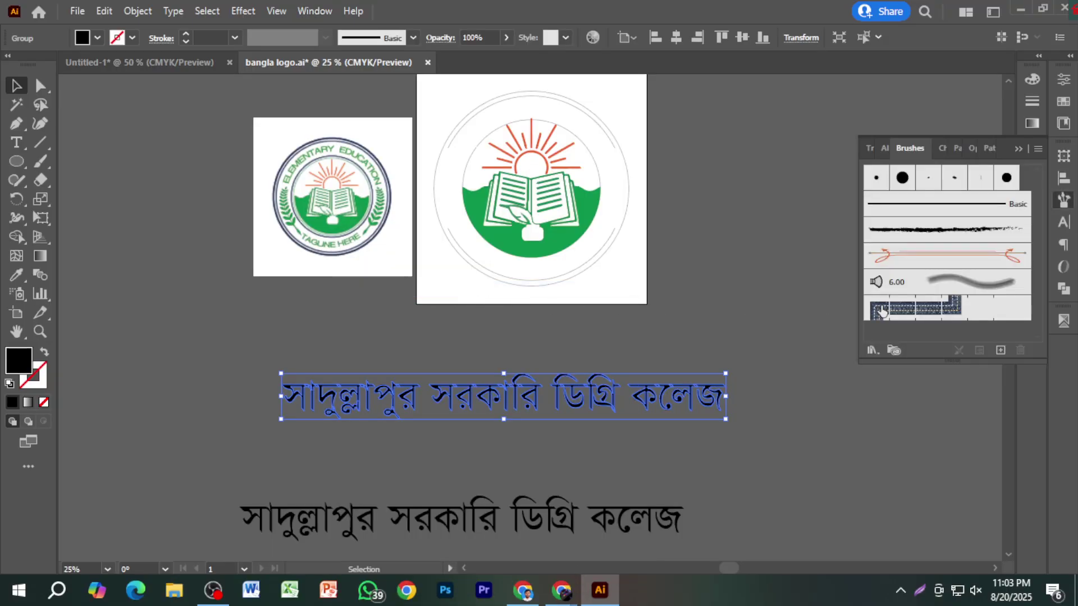
pyautogui.moveTo(686, 393)
pyautogui.mouseDown()
pyautogui.moveTo(671, 393)
pyautogui.moveTo(918, 251)
pyautogui.mouseUp()
pyautogui.click(505, 335)
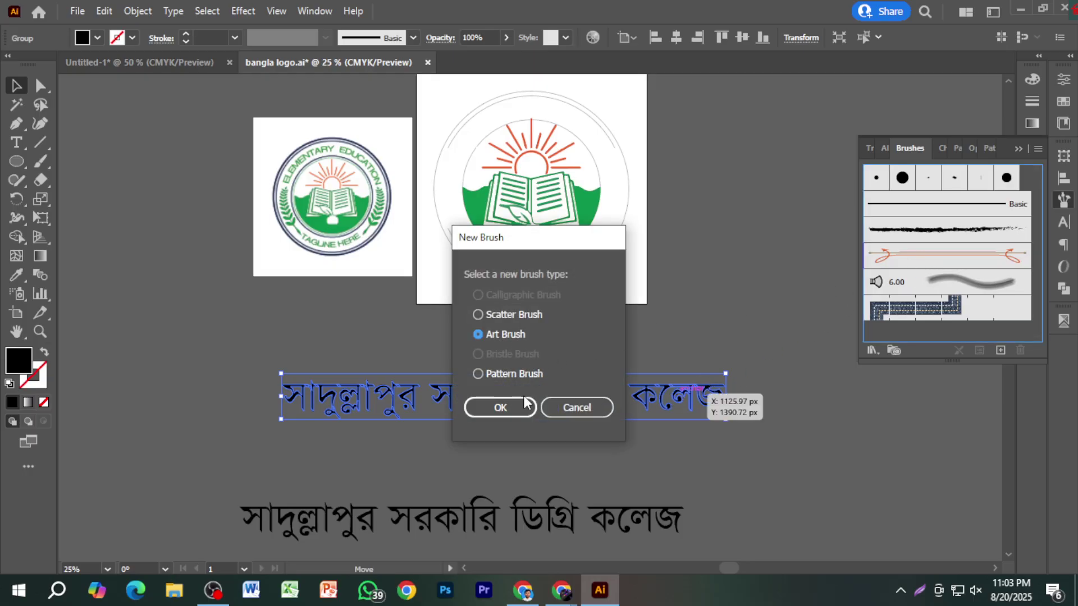
pyautogui.click(519, 410)
pyautogui.click(642, 497)
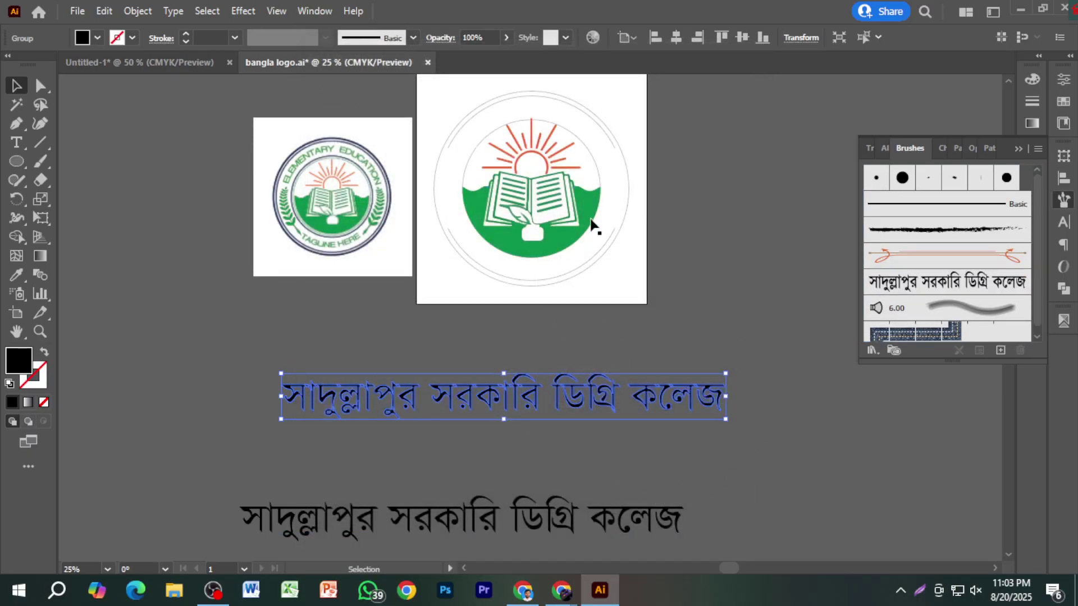
# Try the college-name art brush on the upper arc inside the outer circle, and undo it.
pyautogui.click(582, 112)
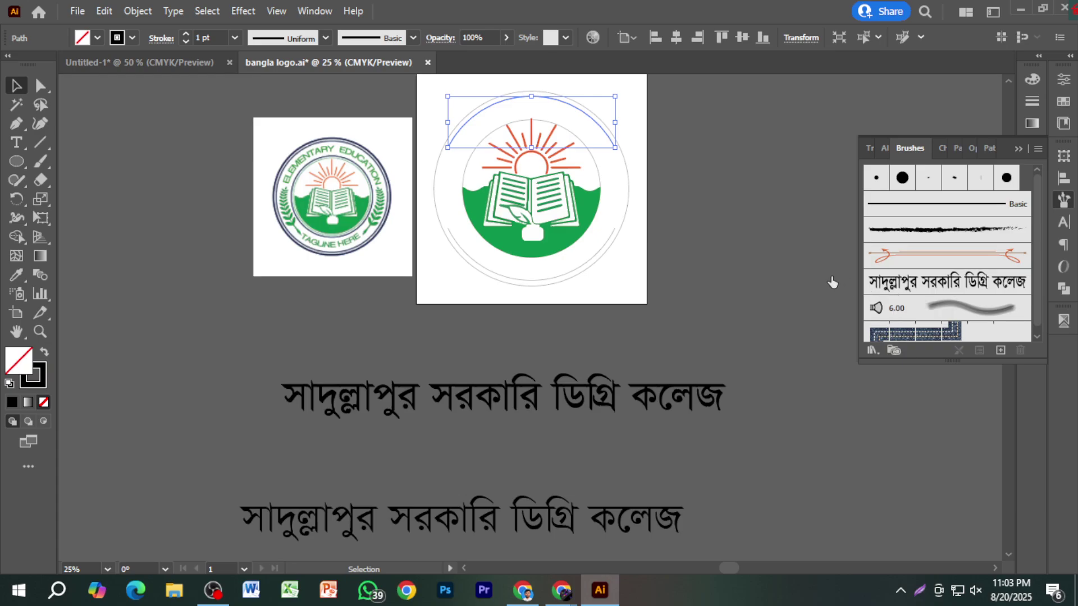
pyautogui.click(803, 271)
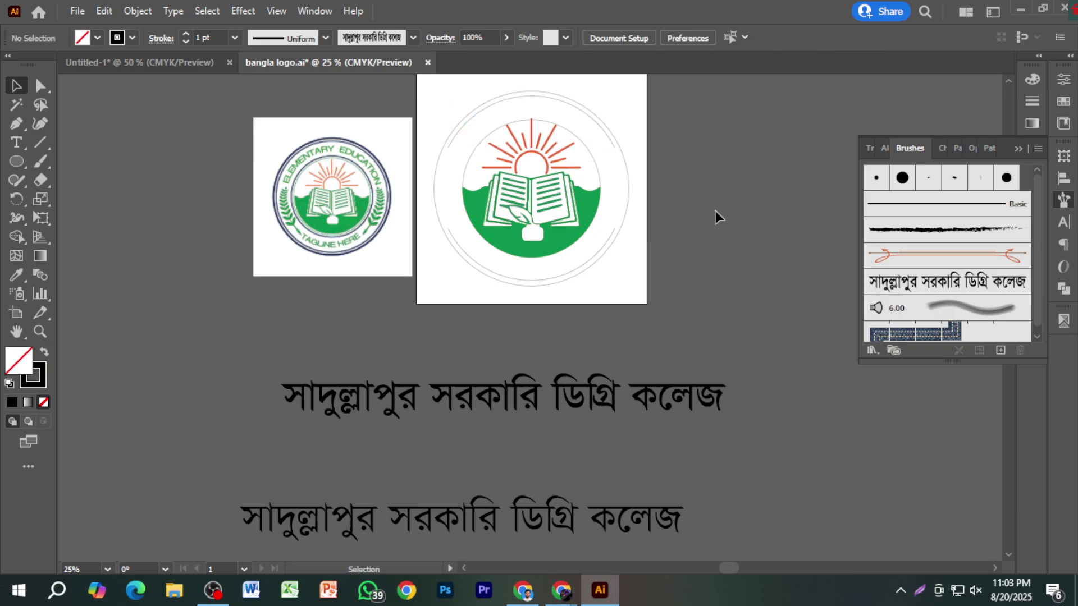
pyautogui.click(610, 142)
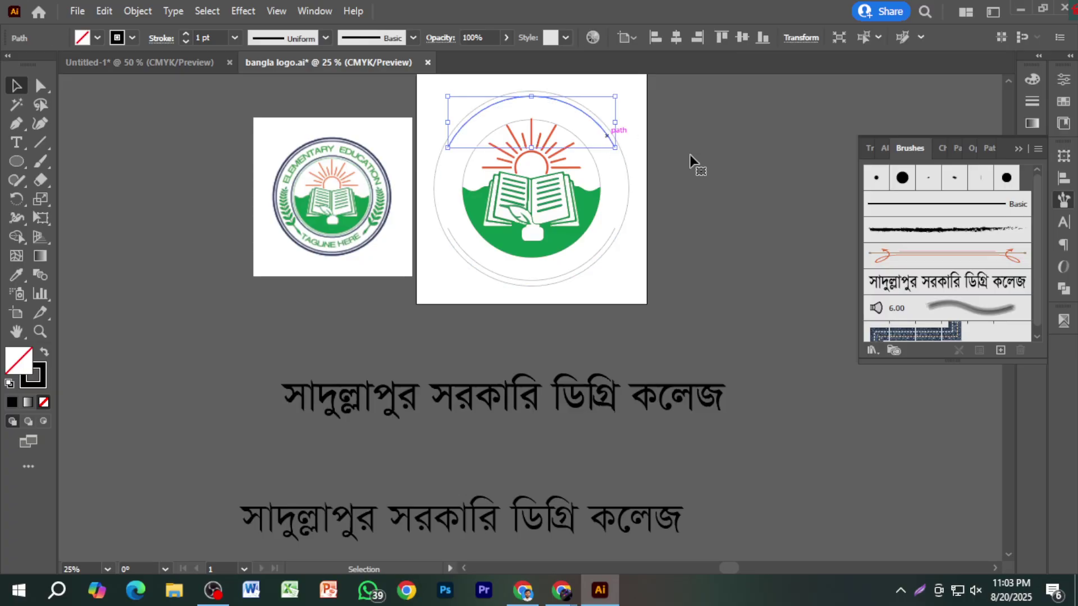
pyautogui.click(909, 287)
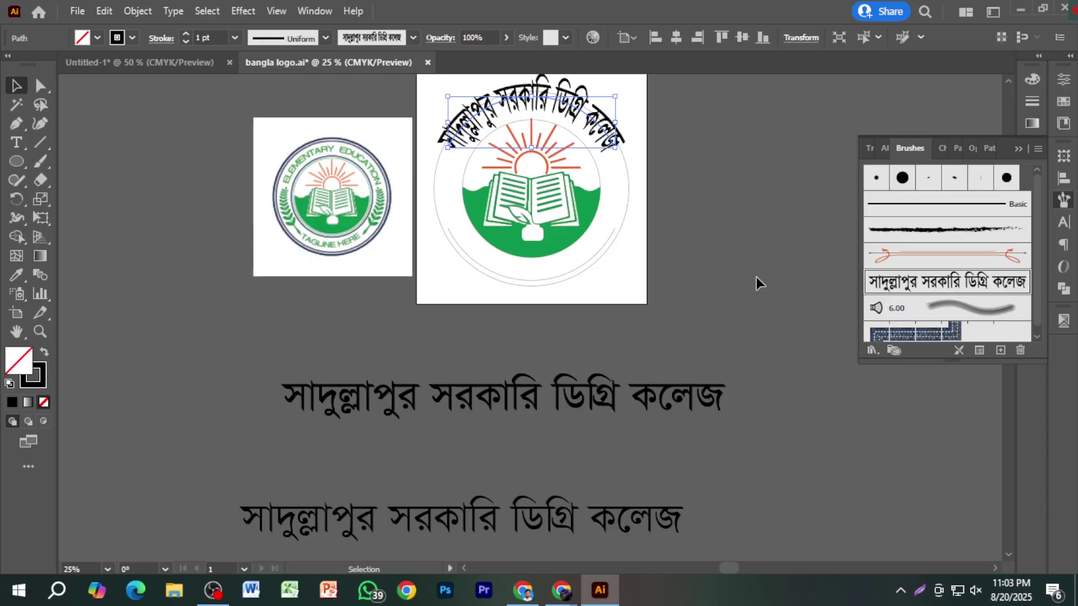
pyautogui.hotkey('ctrl', 'z')
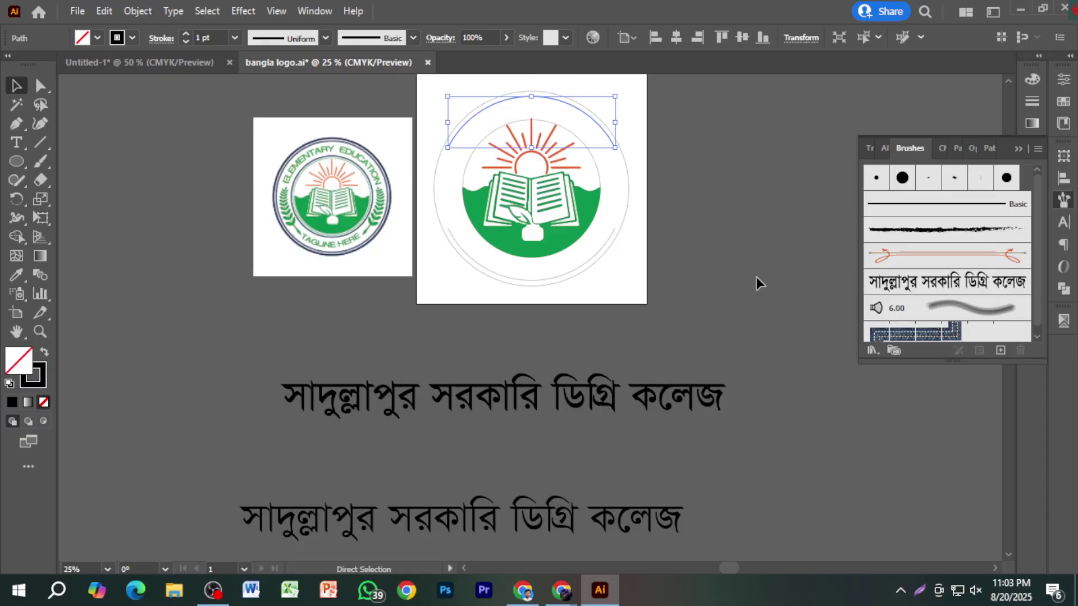
# Shrink the outlined college name to about two thirds of its size and create a second art brush from it.
pyautogui.click(762, 387)
pyautogui.click(724, 389)
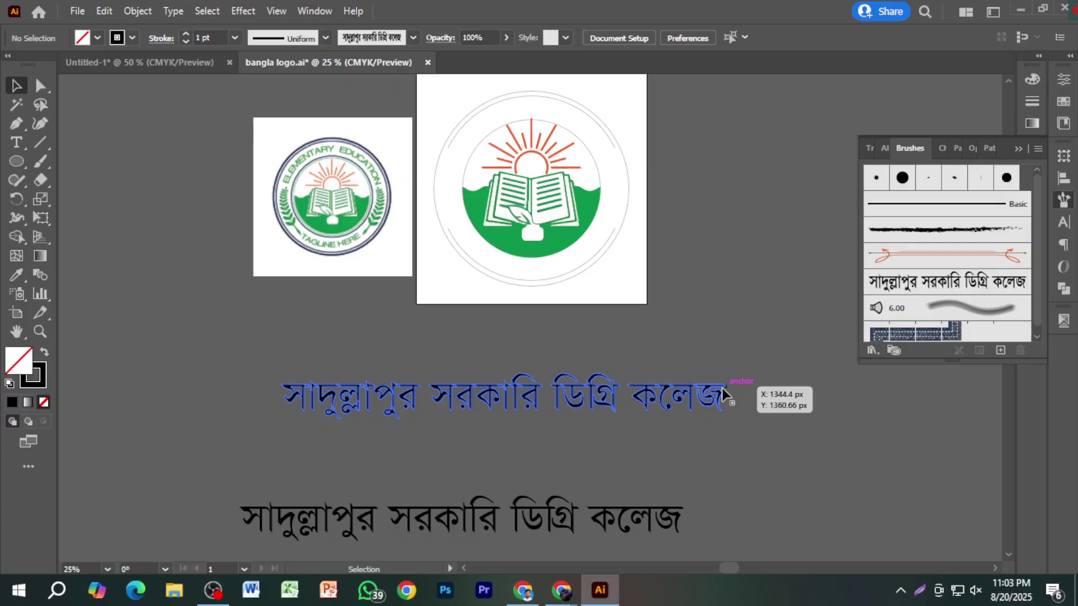
pyautogui.moveTo(727, 395)
pyautogui.mouseDown()
pyautogui.moveTo(629, 397)
pyautogui.moveTo(930, 272)
pyautogui.mouseUp()
pyautogui.click(504, 335)
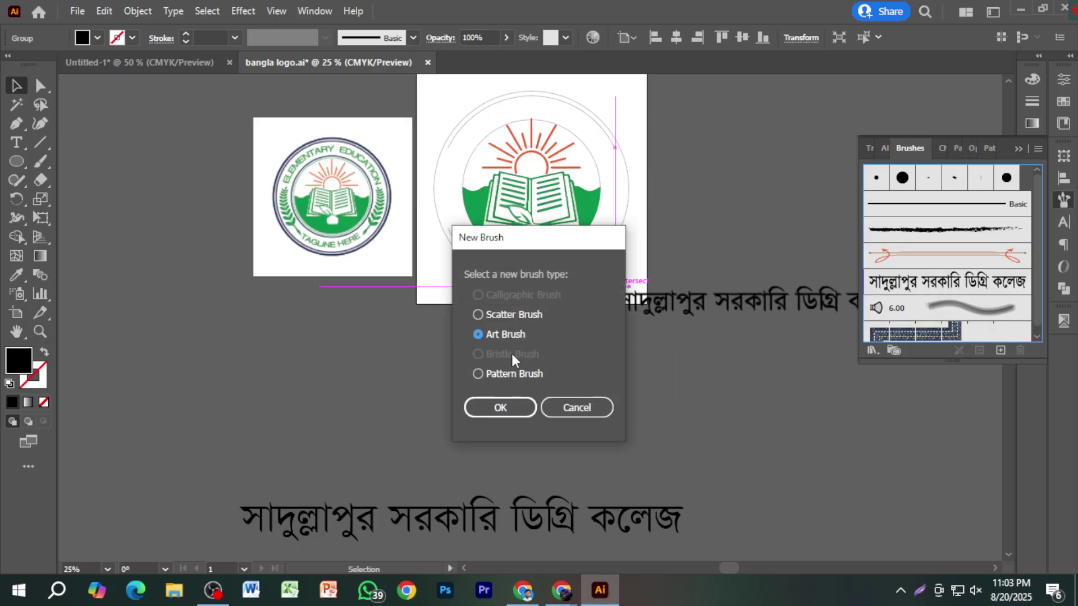
pyautogui.click(515, 406)
pyautogui.click(630, 502)
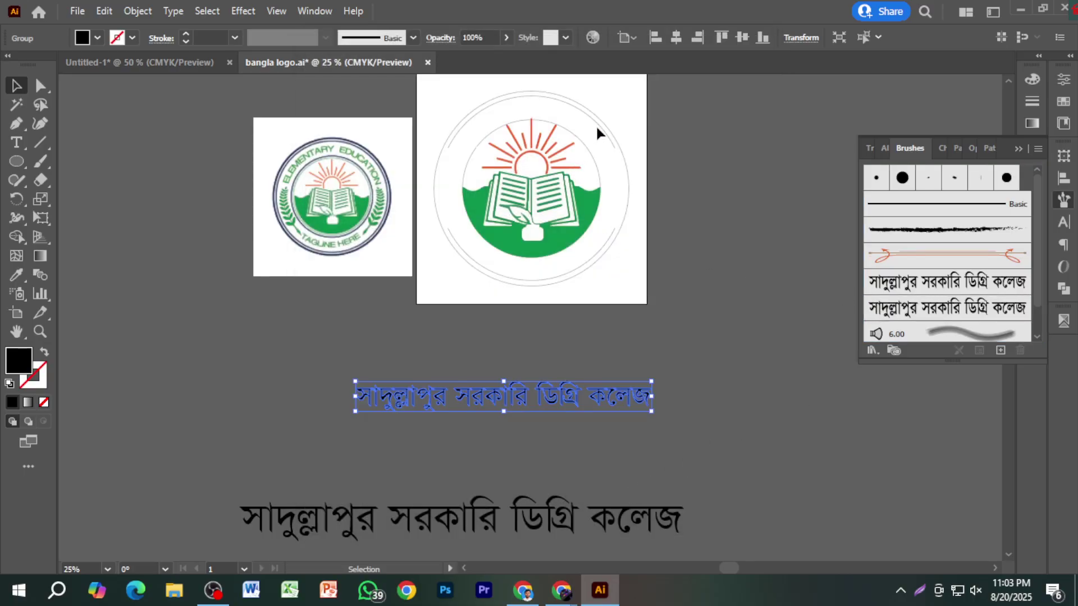
# Try the second college-name brush on the upper arc and lower the arc into the space between the circles.
pyautogui.click(597, 119)
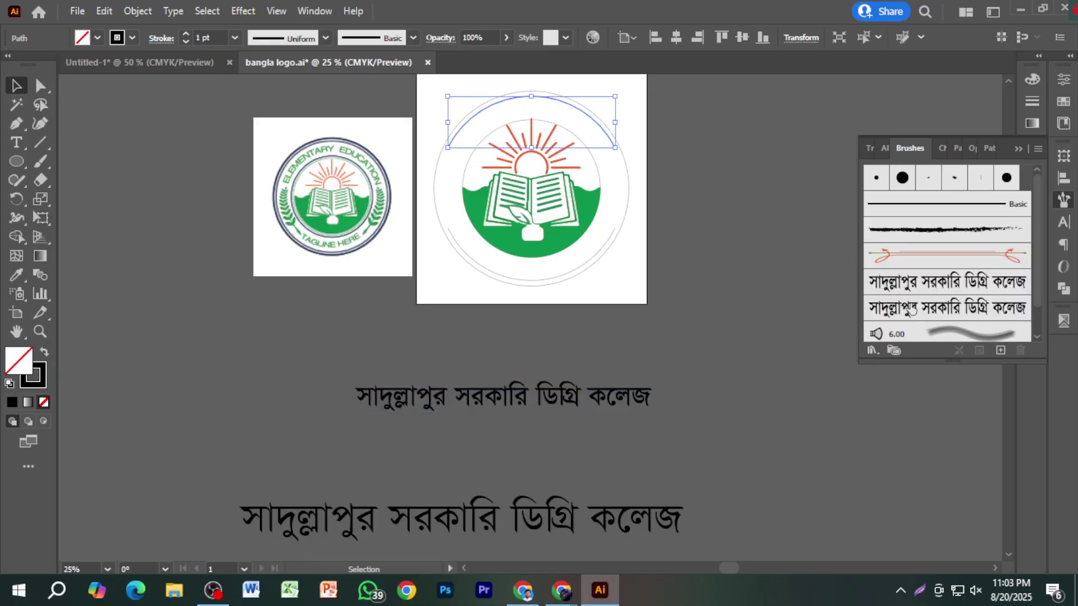
pyautogui.click(912, 312)
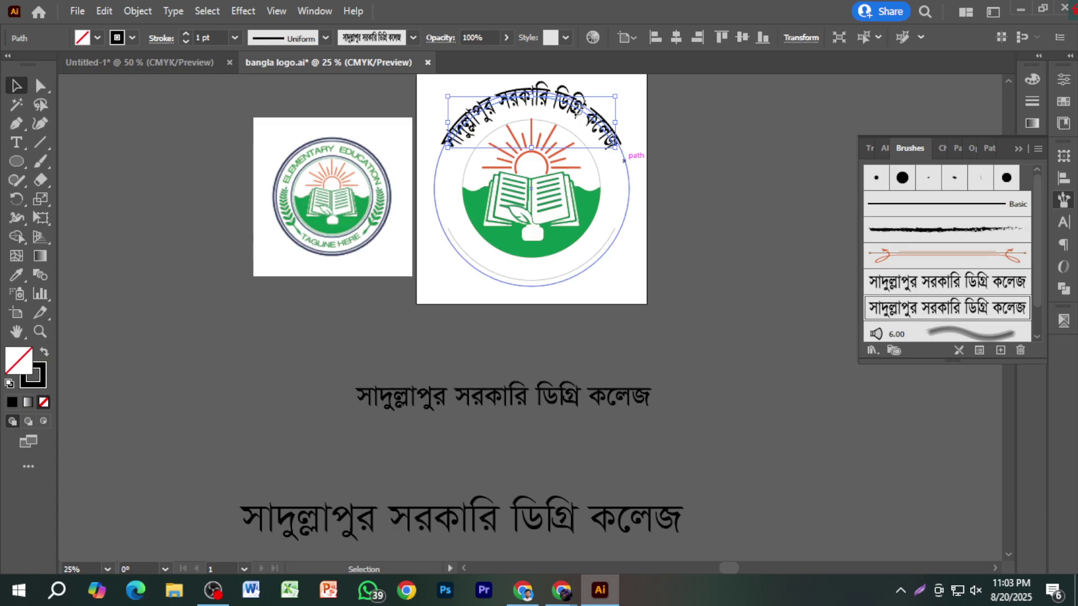
pyautogui.press('a')
pyautogui.click(675, 128)
pyautogui.moveTo(538, 105); pyautogui.dragTo(538, 104)
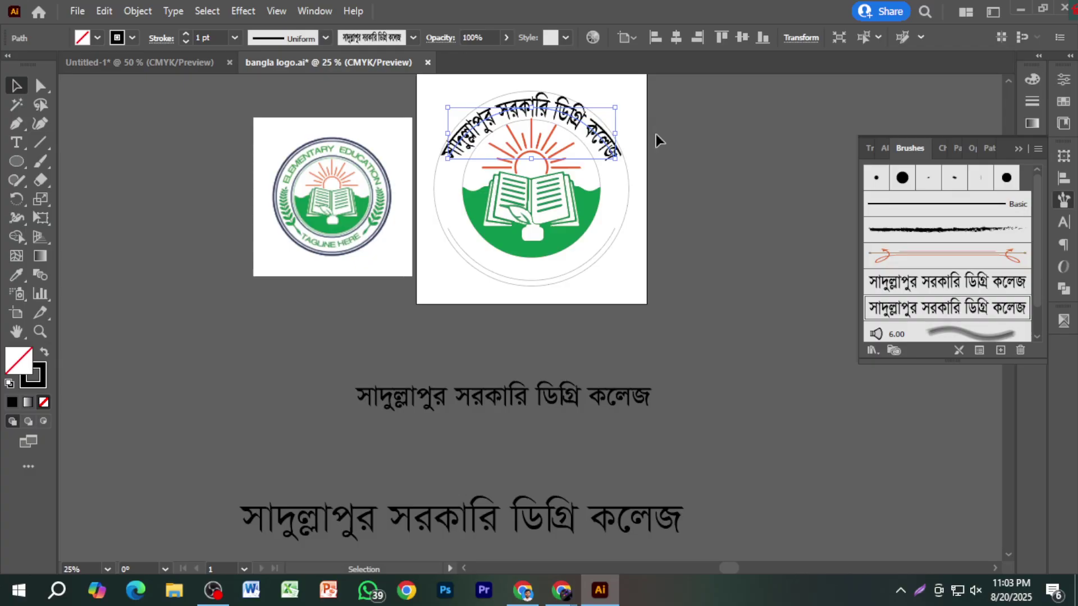
# Undo the arc's move and brush stroke as well as the second art brush, back to the shrunken outlined lettering.
pyautogui.hotkey('ctrl', 'z')
pyautogui.hotkey('ctrl', 'z')
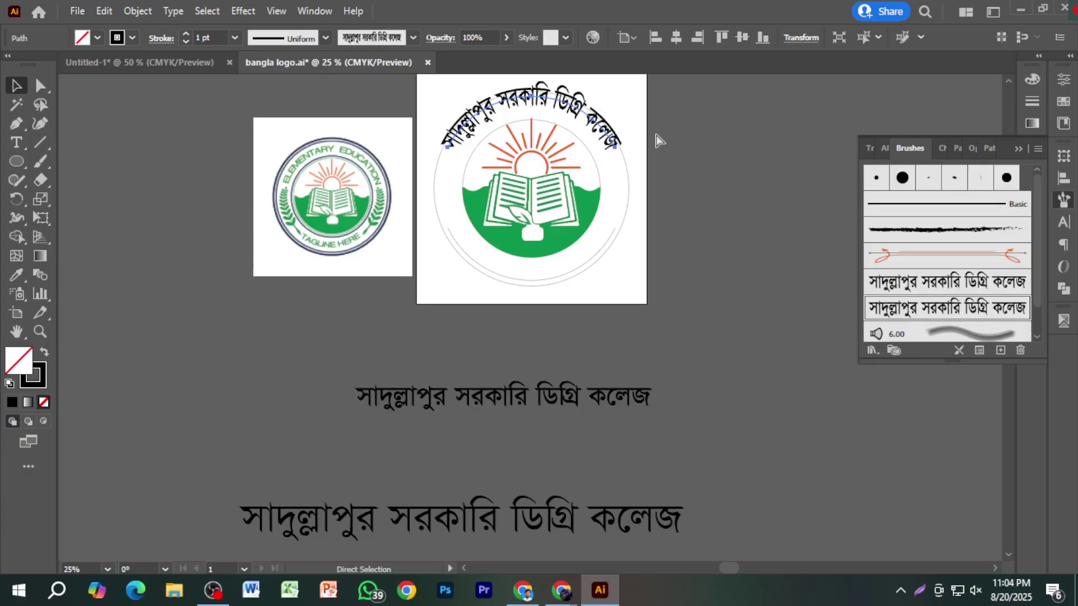
pyautogui.click(622, 392)
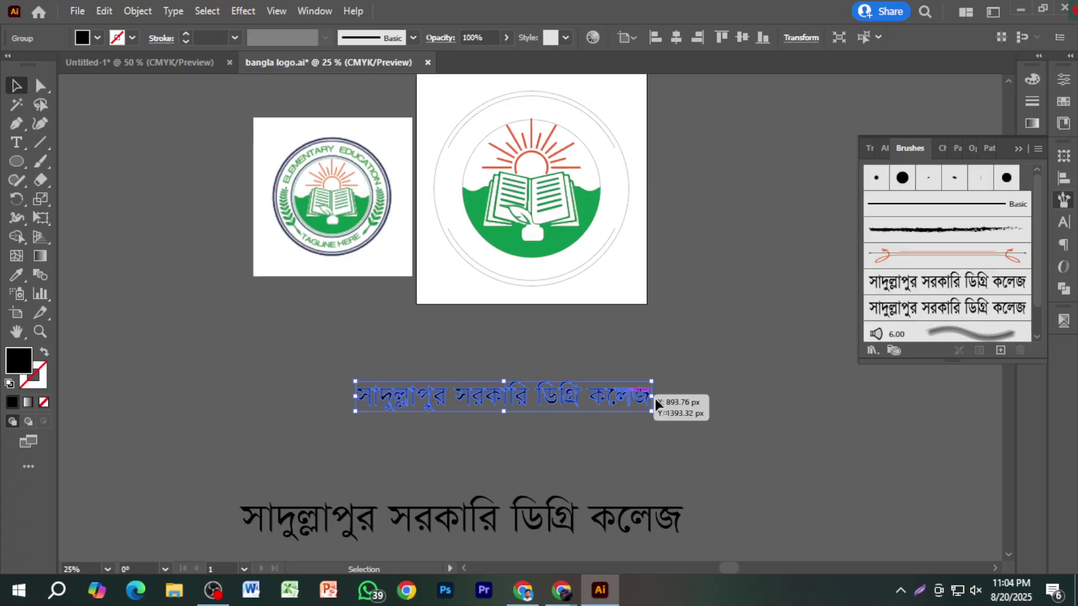
pyautogui.press('a')
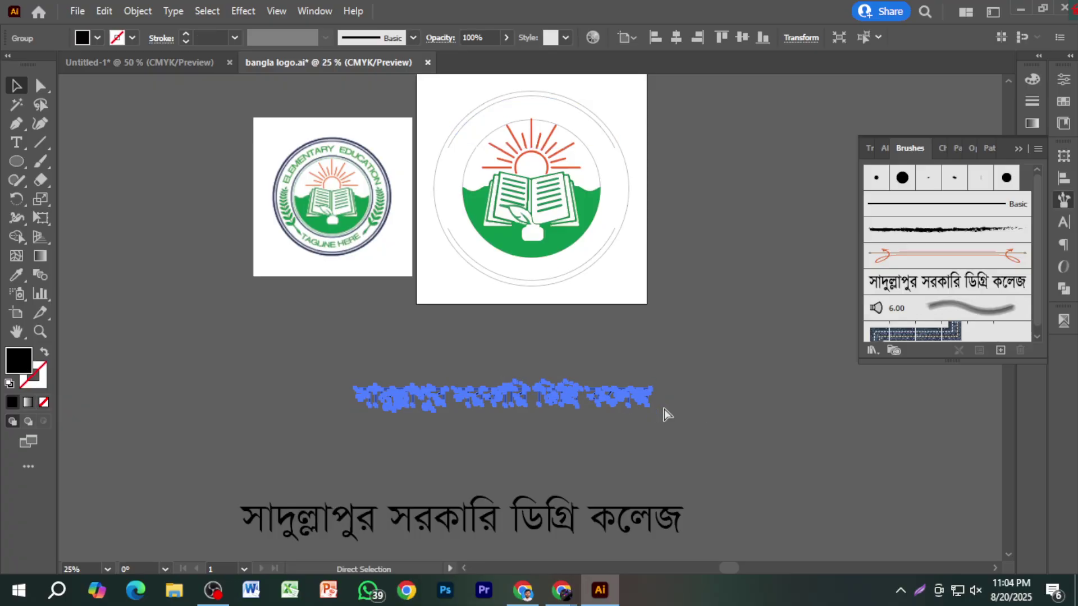
# Undo the last resizing of the outlined college name, shrink it to about 40% of full size and create an art brush from it.
pyautogui.hotkey('ctrl', 'z')
pyautogui.press('v')
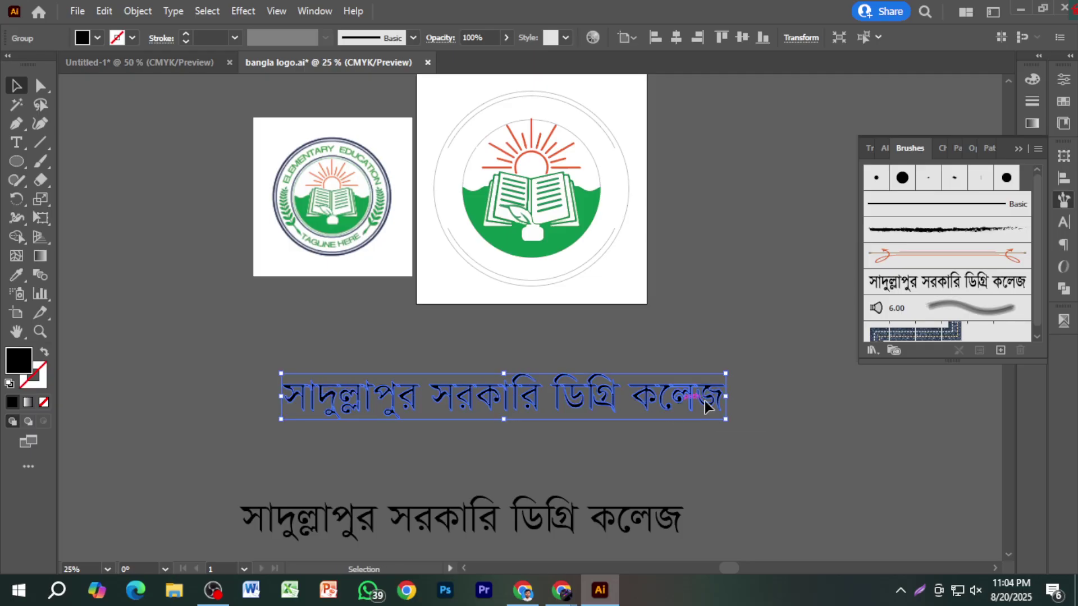
pyautogui.moveTo(724, 397); pyautogui.dragTo(596, 396)
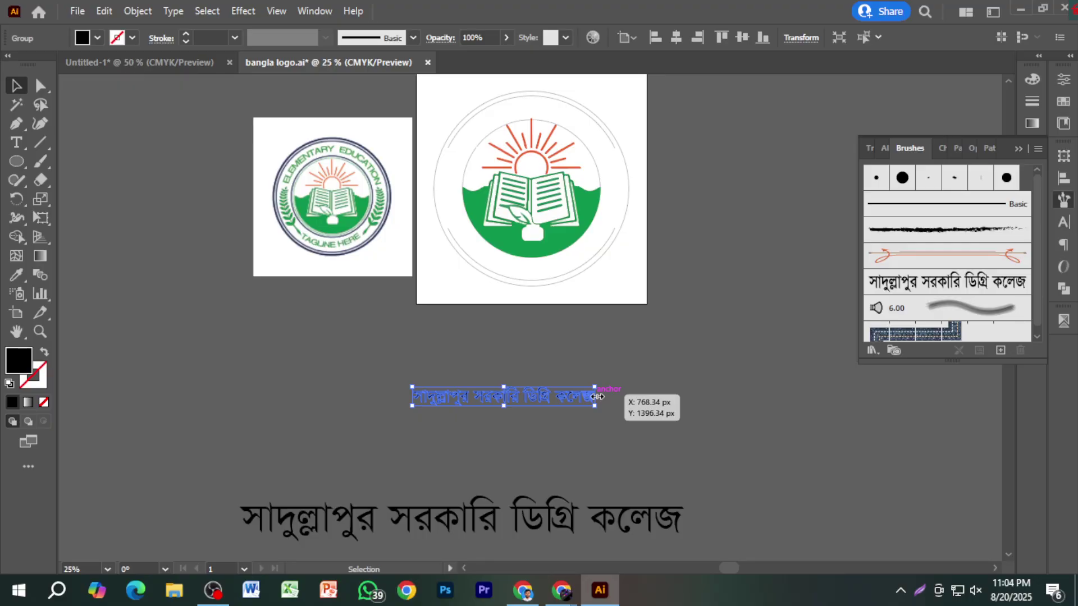
pyautogui.moveTo(570, 395); pyautogui.dragTo(929, 271)
pyautogui.click(527, 334)
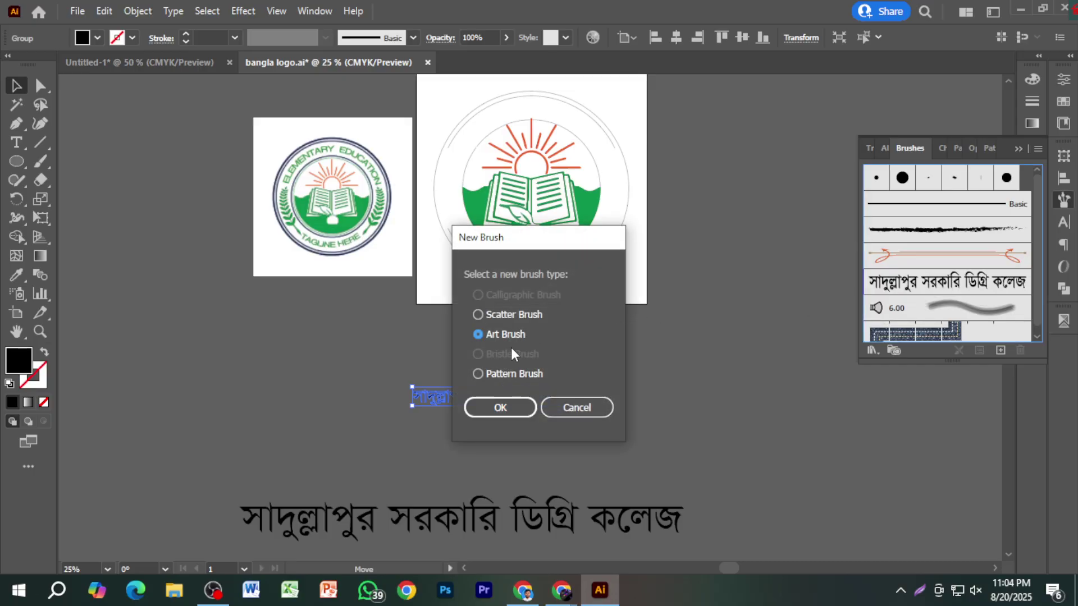
pyautogui.click(522, 408)
pyautogui.click(650, 496)
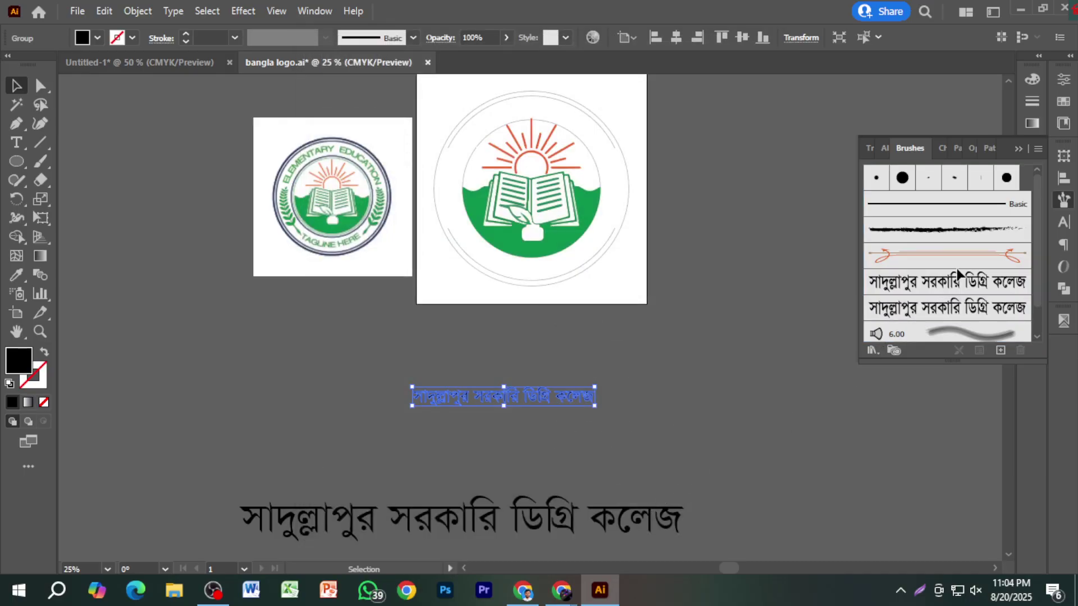
# Try the new college-name art brush on the upper arc inside the outer circle, and undo it.
pyautogui.click(610, 145)
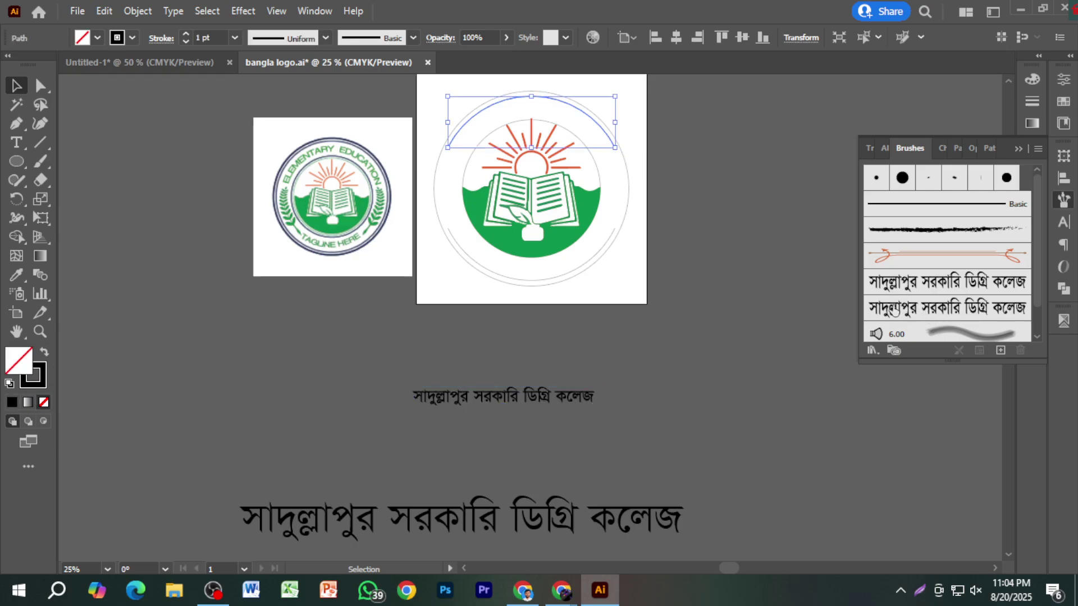
pyautogui.click(926, 316)
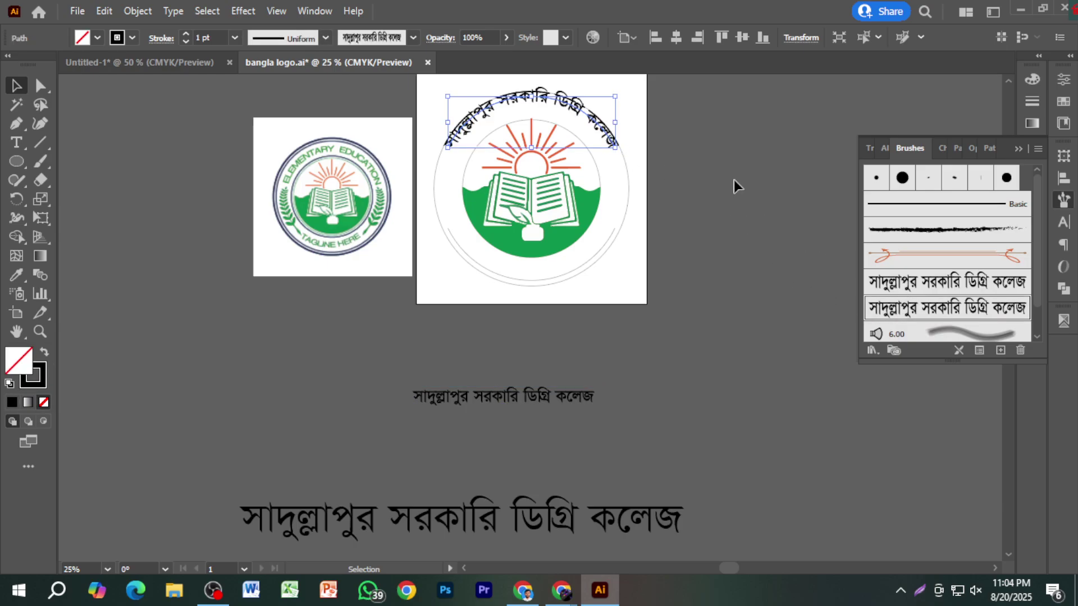
pyautogui.scroll(2, 679, 148)
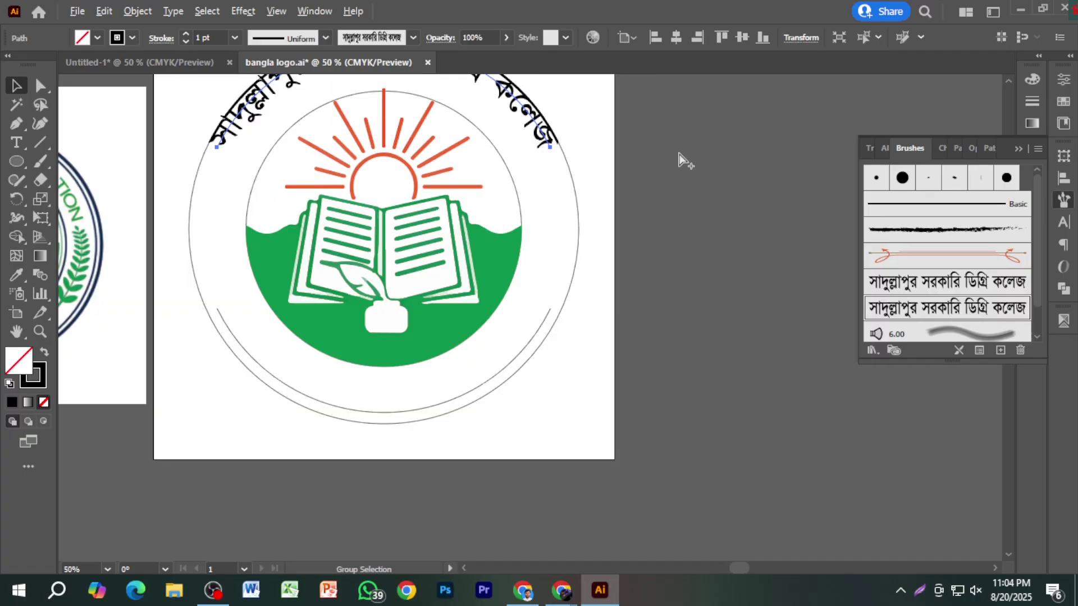
pyautogui.scroll(-1, 679, 153)
pyautogui.scroll(-2, 678, 153)
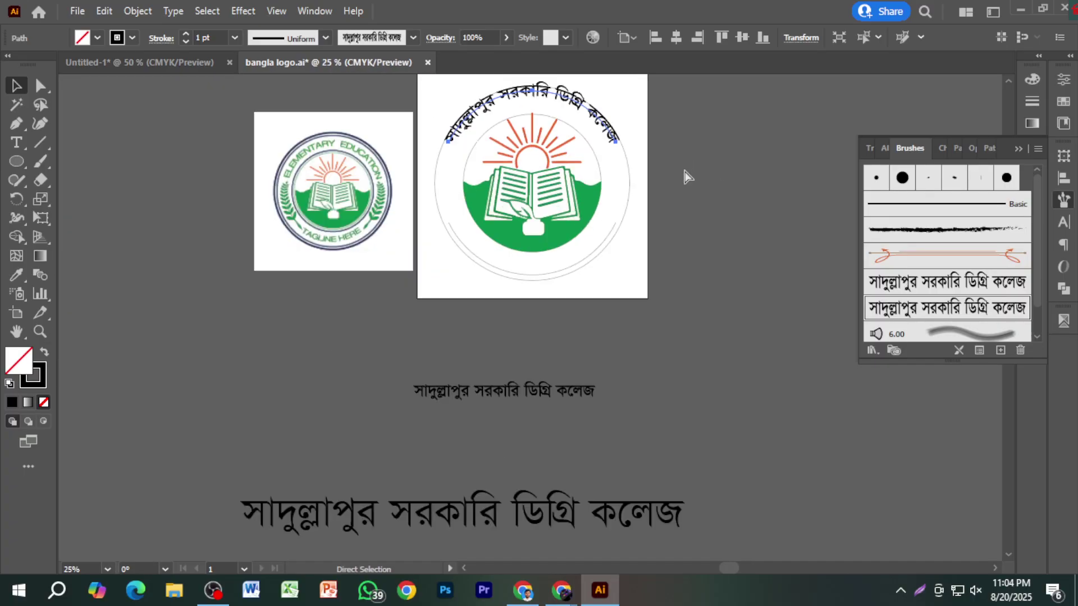
pyautogui.hotkey('ctrl', 'z')
# Enlarge the outlined college name to about 1.6 times its size and create a third art brush from it.
pyautogui.moveTo(540, 396); pyautogui.dragTo(648, 396)
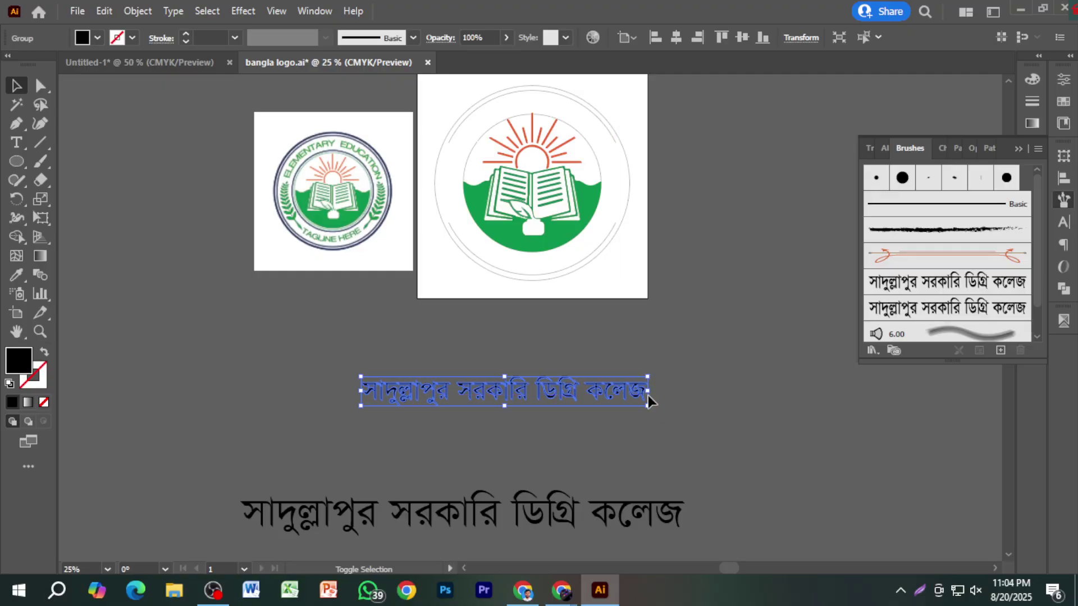
pyautogui.moveTo(784, 359); pyautogui.dragTo(931, 262)
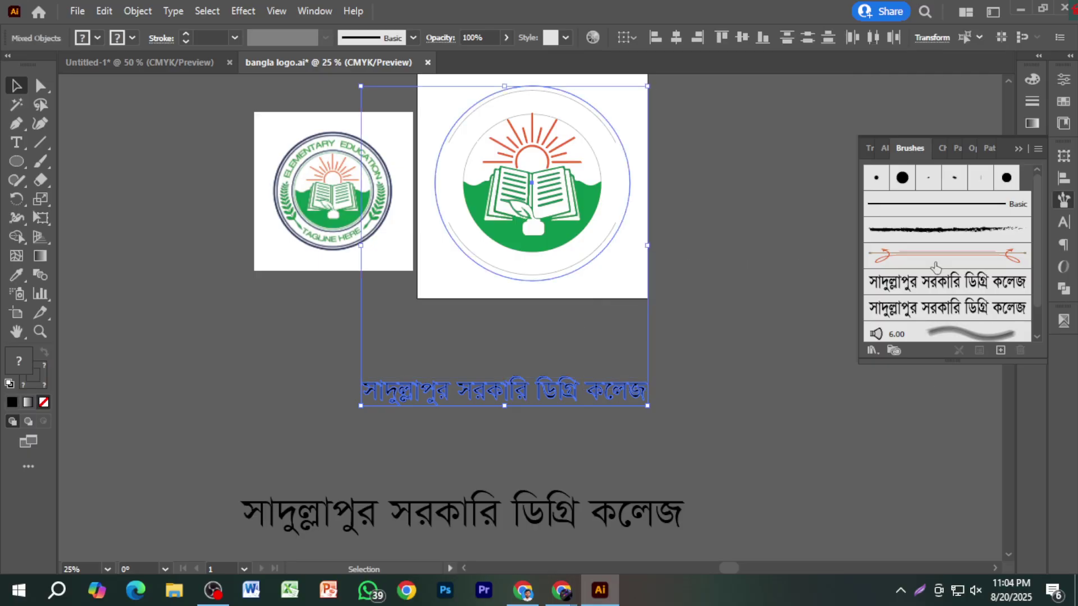
pyautogui.click(729, 380)
pyautogui.moveTo(621, 393)
pyautogui.mouseDown()
pyautogui.moveTo(749, 364)
pyautogui.moveTo(890, 303)
pyautogui.moveTo(641, 370)
pyautogui.mouseUp()
pyautogui.moveTo(871, 279); pyautogui.dragTo(918, 258)
pyautogui.click(516, 334)
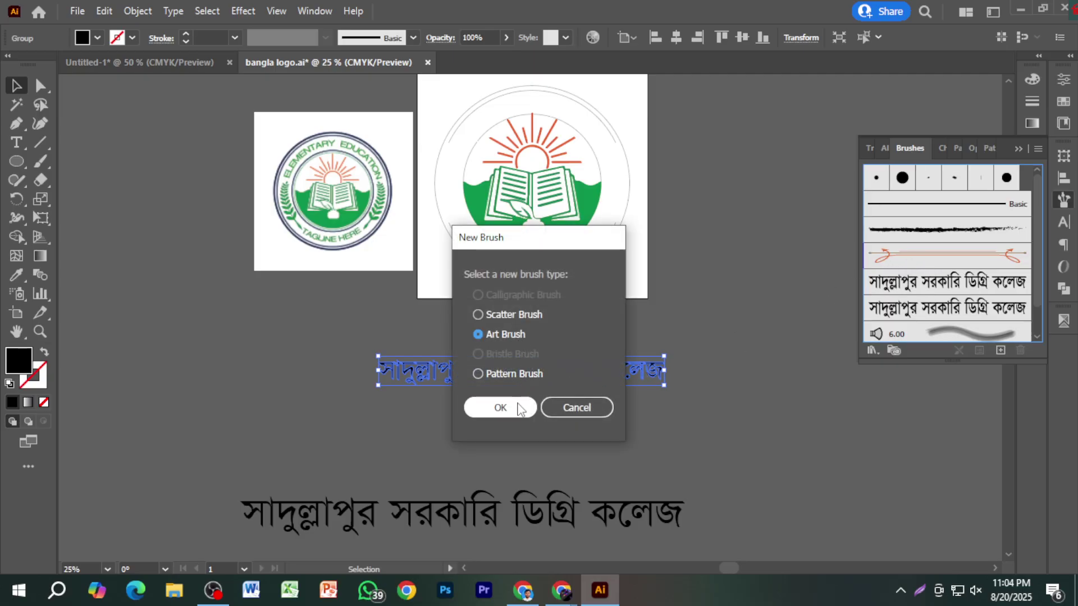
pyautogui.click(516, 404)
pyautogui.click(651, 505)
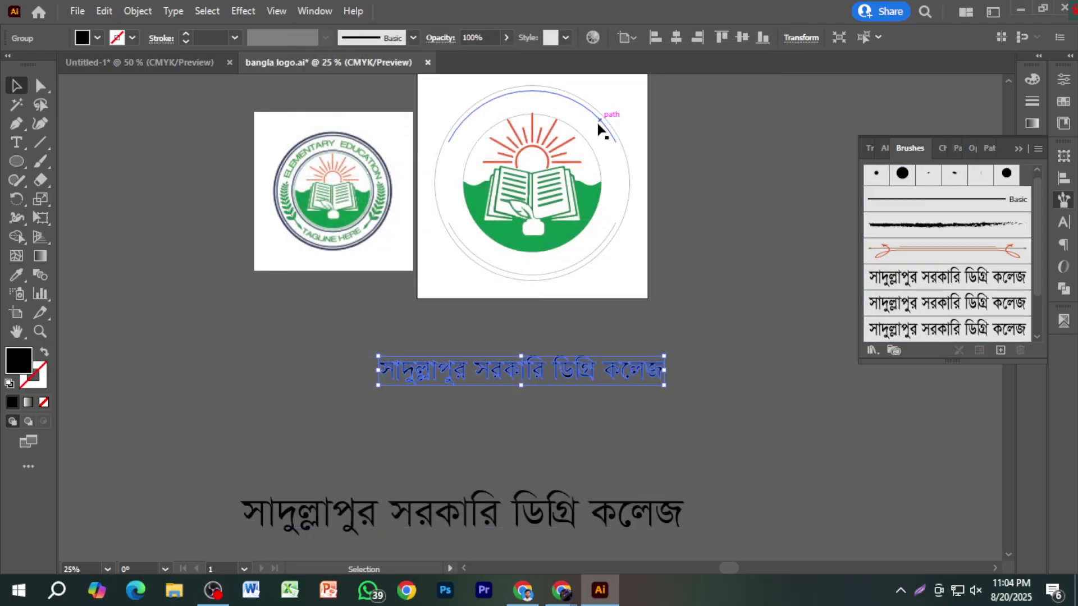
# Apply the third college-name art brush to the upper arc and lower the arc into the band between the two circles.
pyautogui.click(605, 124)
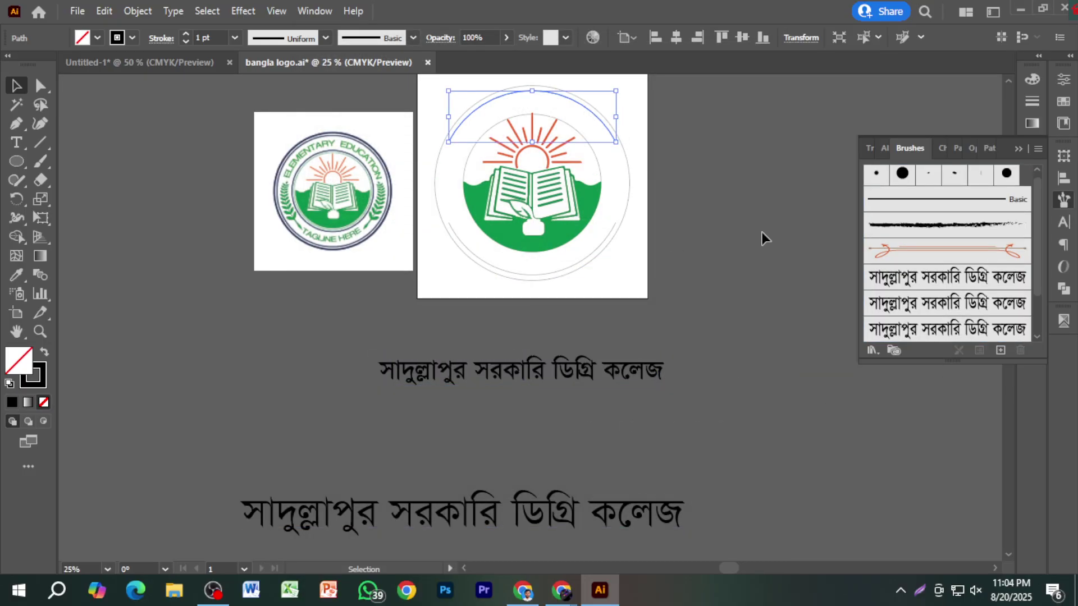
pyautogui.click(912, 331)
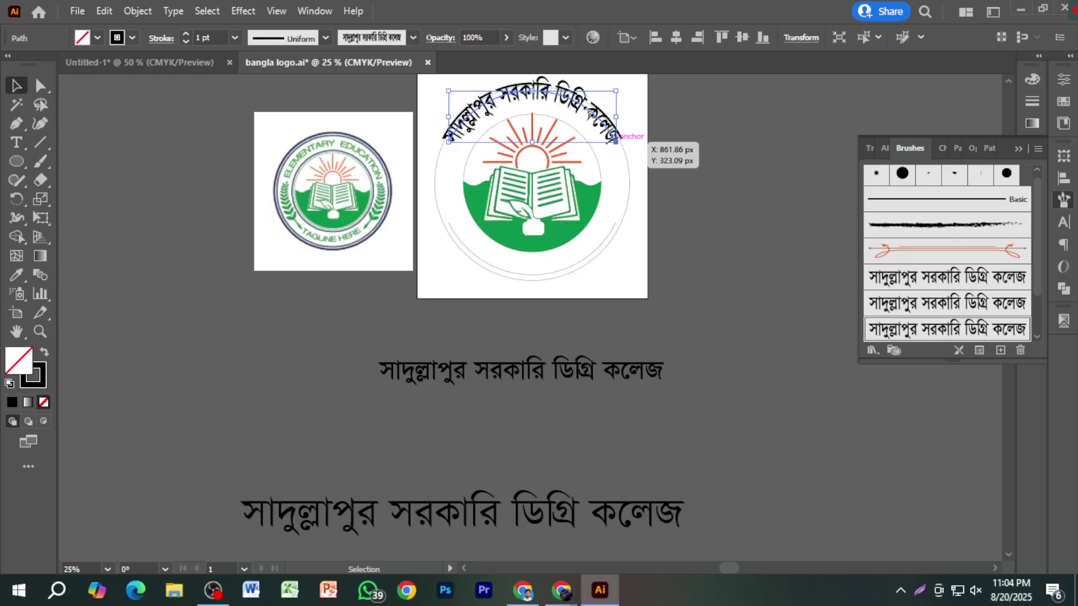
pyautogui.scroll(3, 618, 141)
pyautogui.scroll(-1, 616, 150)
pyautogui.scroll(2, 685, 204)
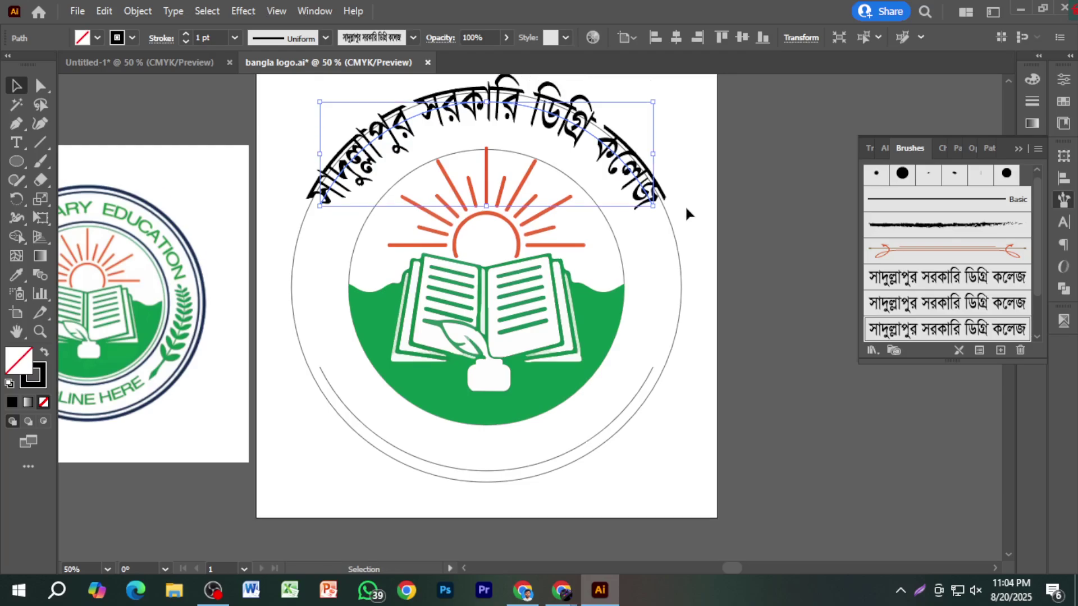
pyautogui.click(553, 151)
pyautogui.click(515, 134)
pyautogui.moveTo(516, 152); pyautogui.dragTo(508, 149)
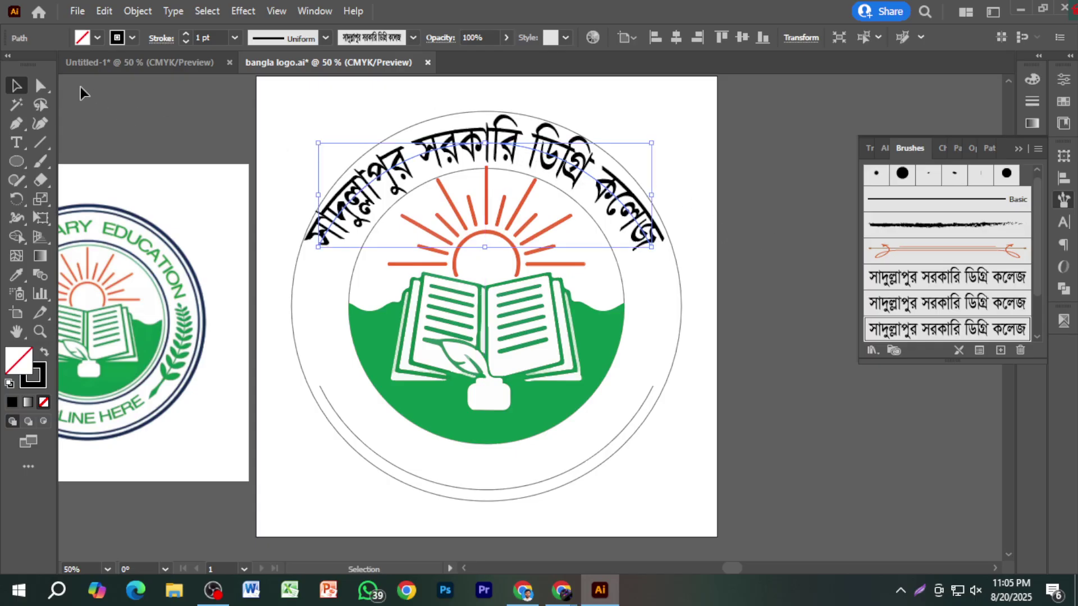
# Reshape the lettering arc by moving both end anchors slightly inward and down and adjusting its top curve handle and anchor.
pyautogui.click(41, 85)
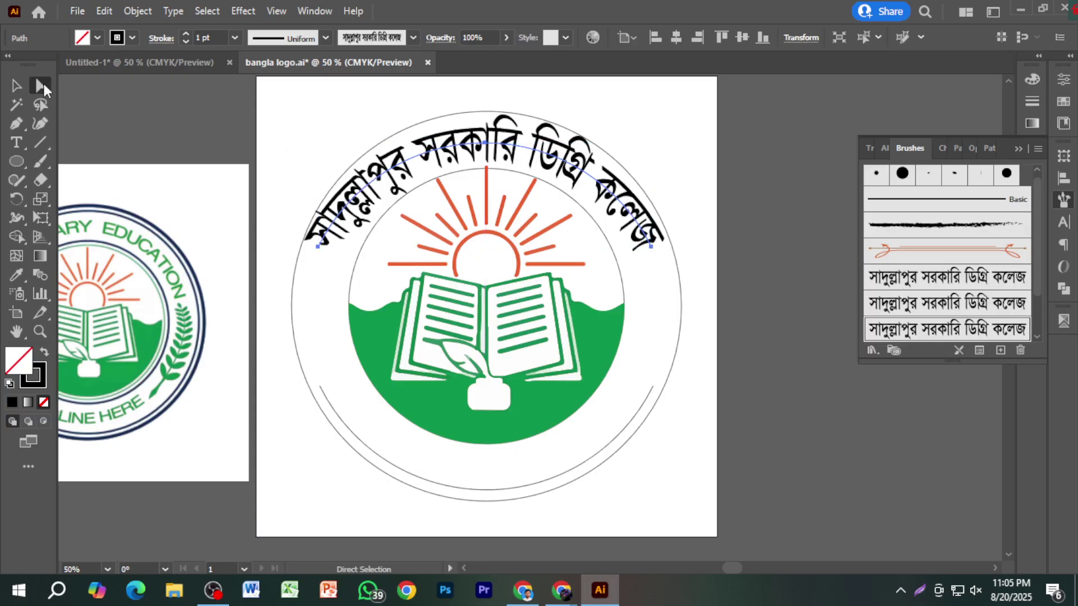
pyautogui.click(651, 250)
pyautogui.moveTo(651, 247)
pyautogui.mouseDown()
pyautogui.moveTo(638, 247)
pyautogui.moveTo(647, 254)
pyautogui.mouseUp()
pyautogui.moveTo(318, 247); pyautogui.dragTo(326, 251)
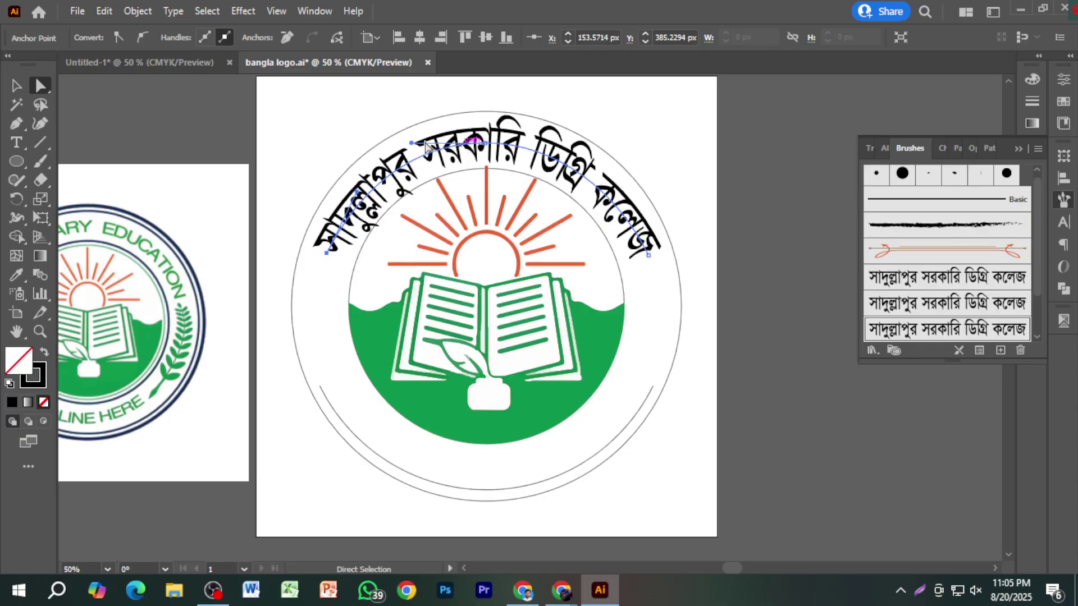
pyautogui.moveTo(412, 144); pyautogui.dragTo(420, 143)
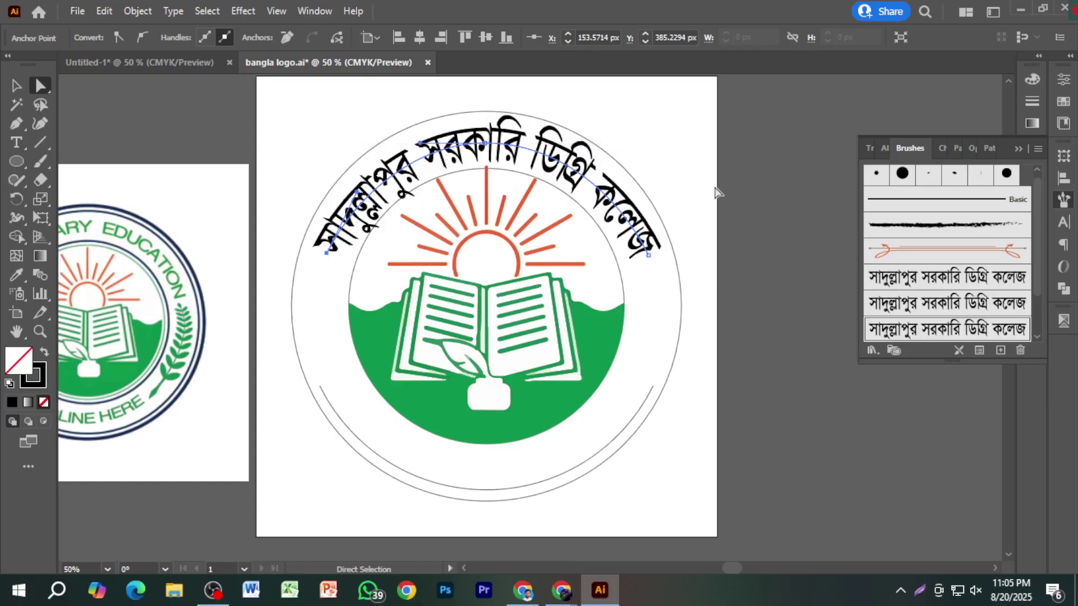
pyautogui.moveTo(329, 253)
pyautogui.mouseDown()
pyautogui.moveTo(321, 264)
pyautogui.moveTo(328, 254)
pyautogui.mouseUp()
pyautogui.moveTo(490, 145); pyautogui.dragTo(489, 146)
pyautogui.click(731, 212)
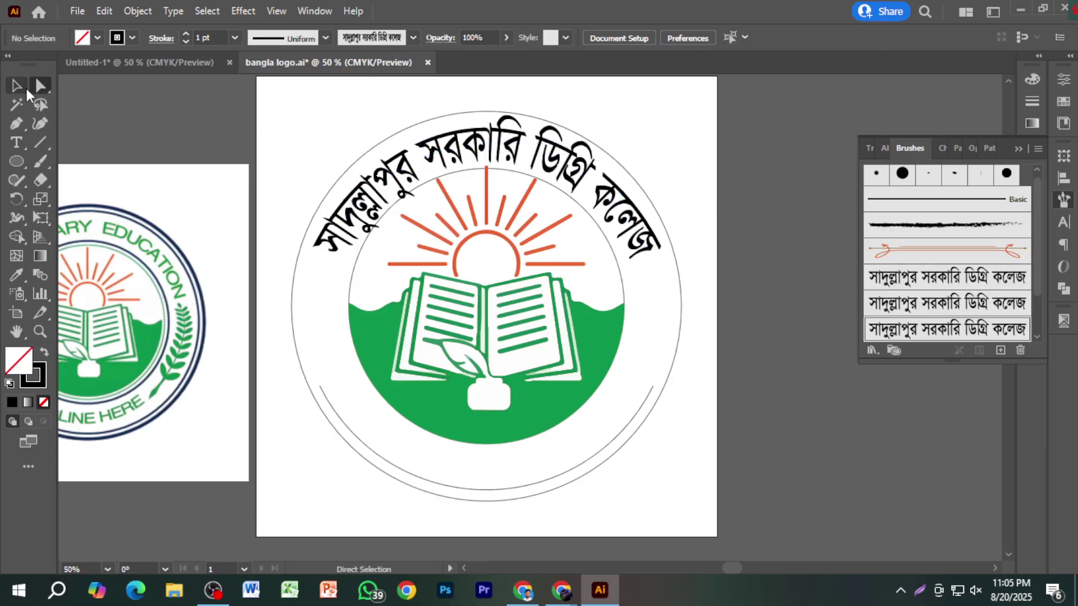
# Enlarge the outer circle slightly from its centre to leave more room around the curved college name.
pyautogui.press('v')
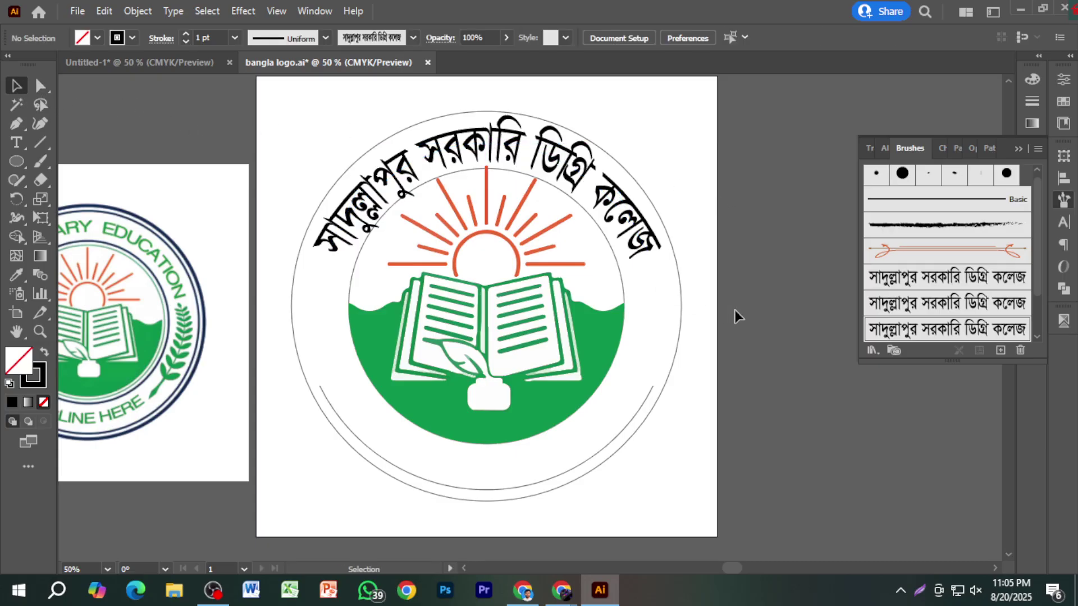
pyautogui.click(682, 306)
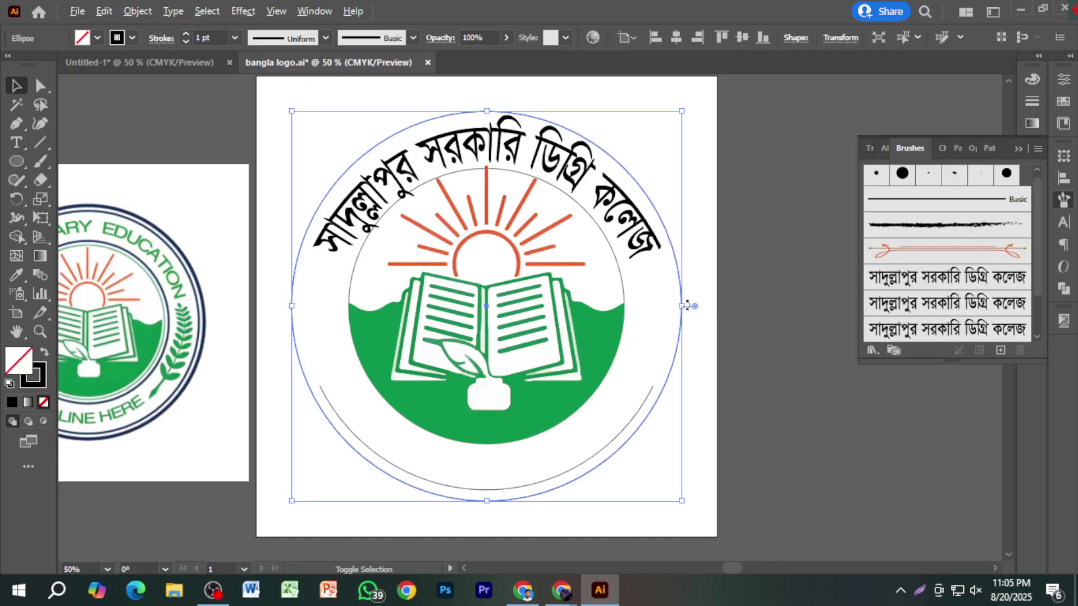
pyautogui.moveTo(690, 305); pyautogui.dragTo(691, 307)
pyautogui.moveTo(694, 308); pyautogui.dragTo(692, 308)
pyautogui.click(776, 332)
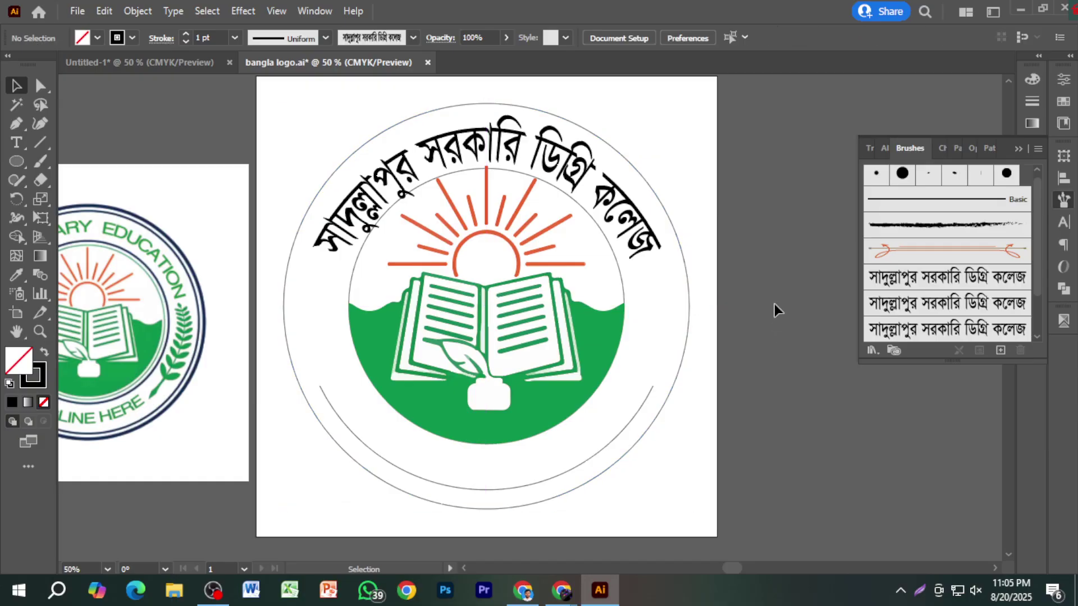
# Nudge the curved college name upward until it sits evenly between the inner and outer circles.
pyautogui.click(574, 175)
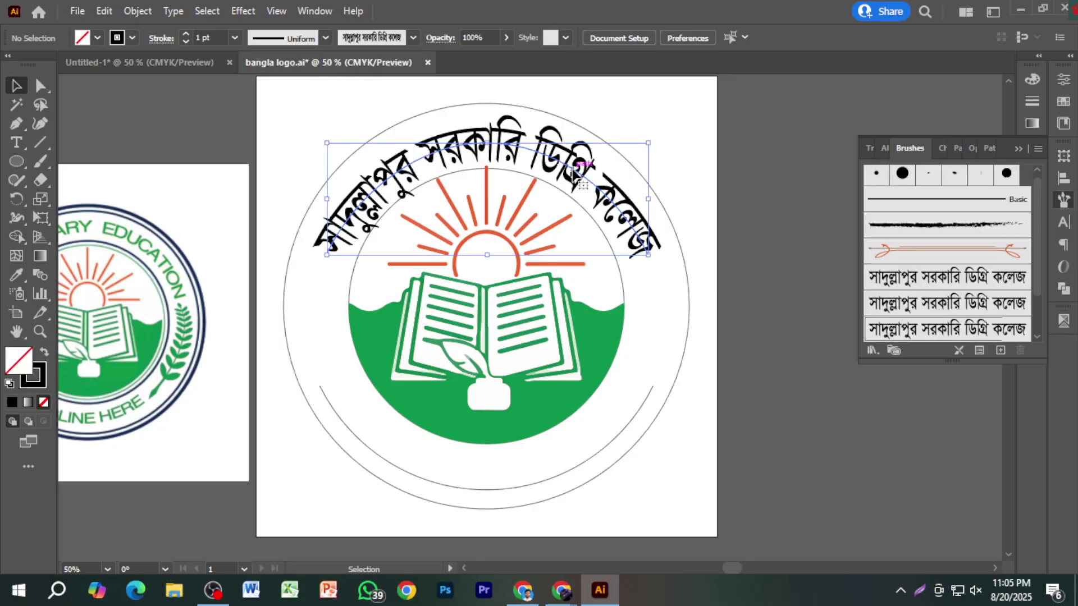
pyautogui.press('Up')
pyautogui.press('Up')
pyautogui.press('Up')
pyautogui.press('Up')
pyautogui.press('Up')
pyautogui.press('Up')
pyautogui.press('Up')
pyautogui.press('Up')
pyautogui.press('Up')
pyautogui.press('Up')
pyautogui.press('Up')
pyautogui.press('Up')
pyautogui.press('Up')
pyautogui.press('Up')
pyautogui.press('Up')
pyautogui.press('Up')
pyautogui.press('Up')
pyautogui.press('Up')
pyautogui.press('Down')
pyautogui.press('Down')
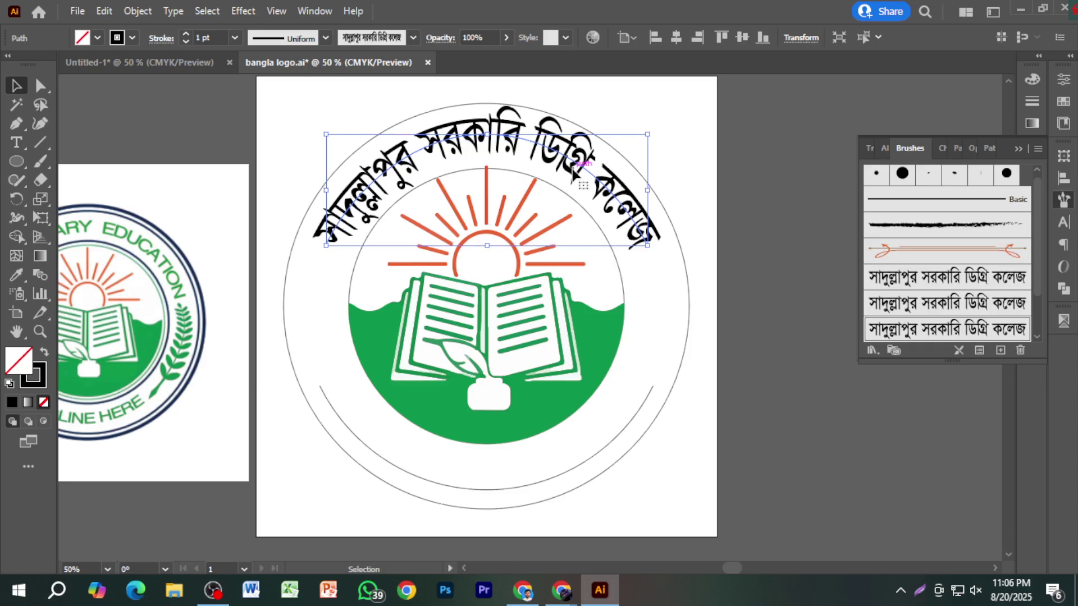
pyautogui.press('Down')
pyautogui.press('Down')
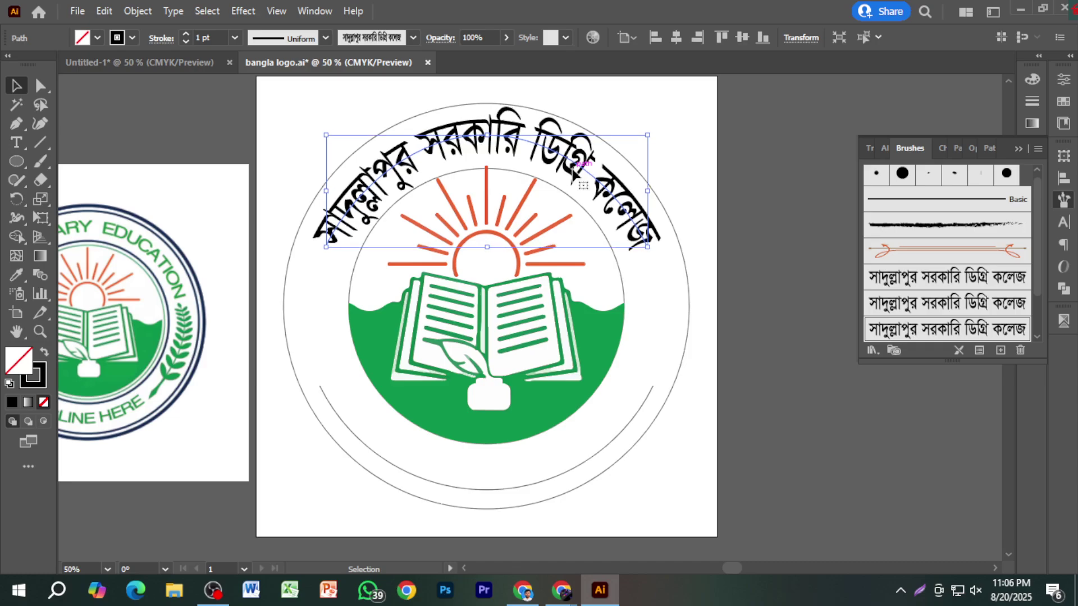
pyautogui.click(725, 153)
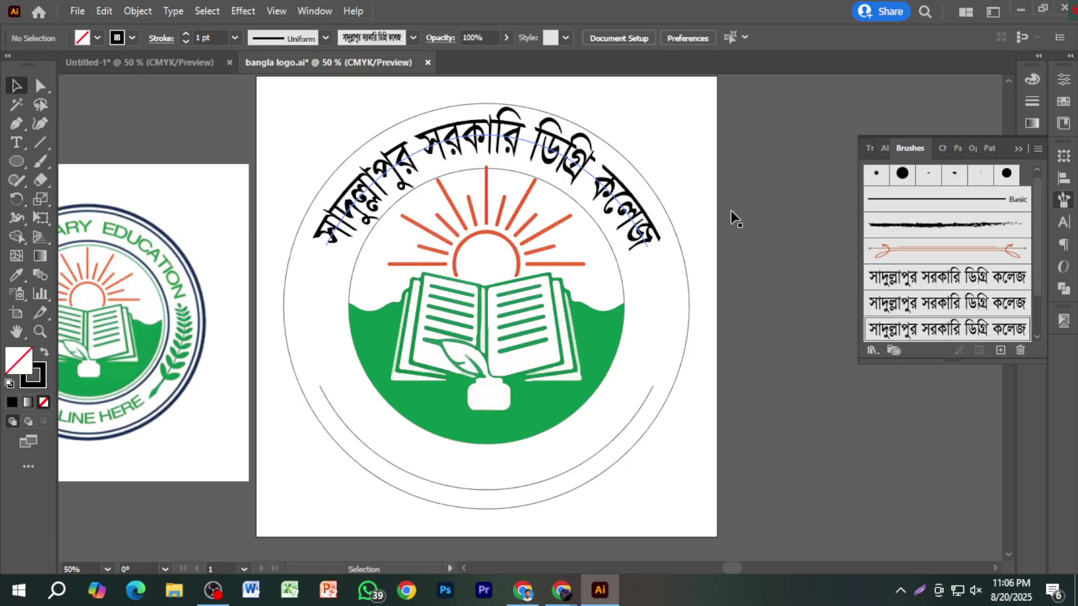
# Nudge the lower arc downward so it runs just inside the bottom of the enlarged outer circle.
pyautogui.click(590, 459)
pyautogui.press('Down')
pyautogui.press('Down')
pyautogui.press('Down')
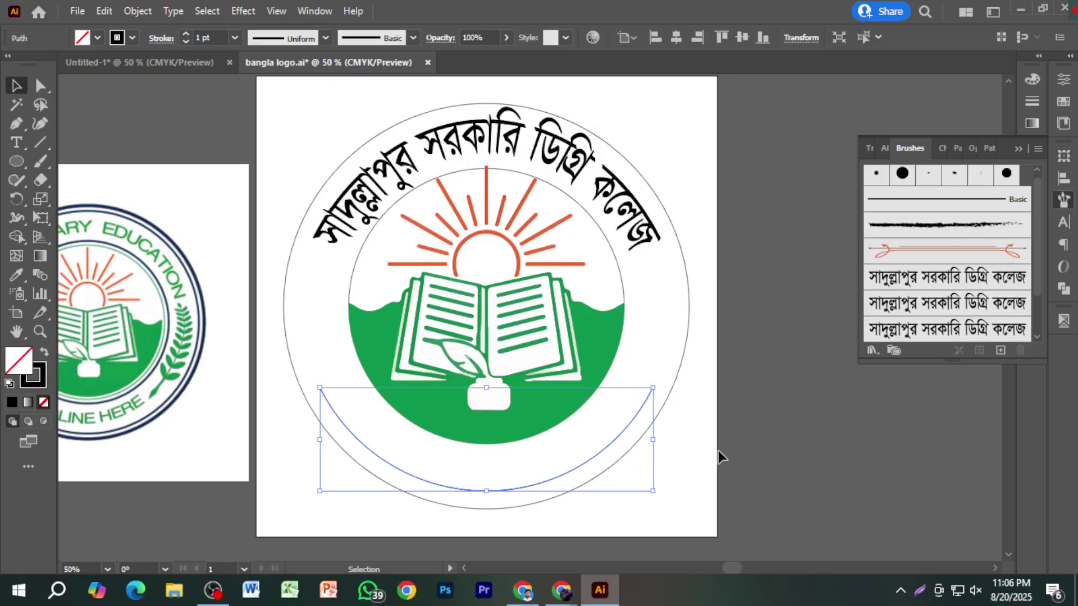
pyautogui.press('Down')
pyautogui.press('Down')
pyautogui.hotkey('shift', 'Down')
pyautogui.hotkey('shift', 'Down')
pyautogui.hotkey('shift', 'Down')
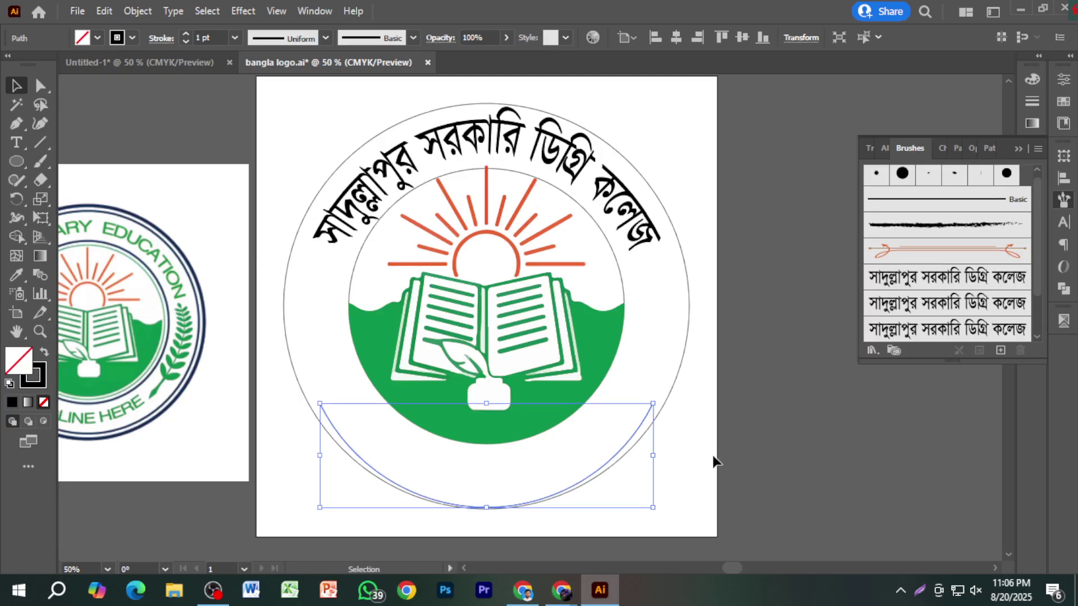
pyautogui.hotkey('shift', 'Up')
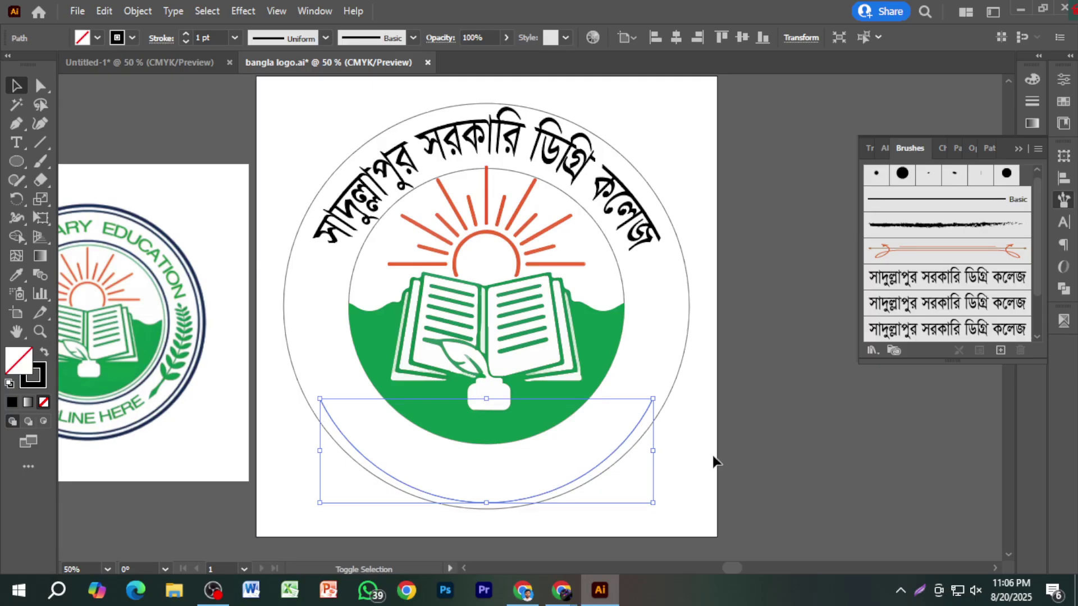
pyautogui.hotkey('shift', 'Up')
pyautogui.click(780, 458)
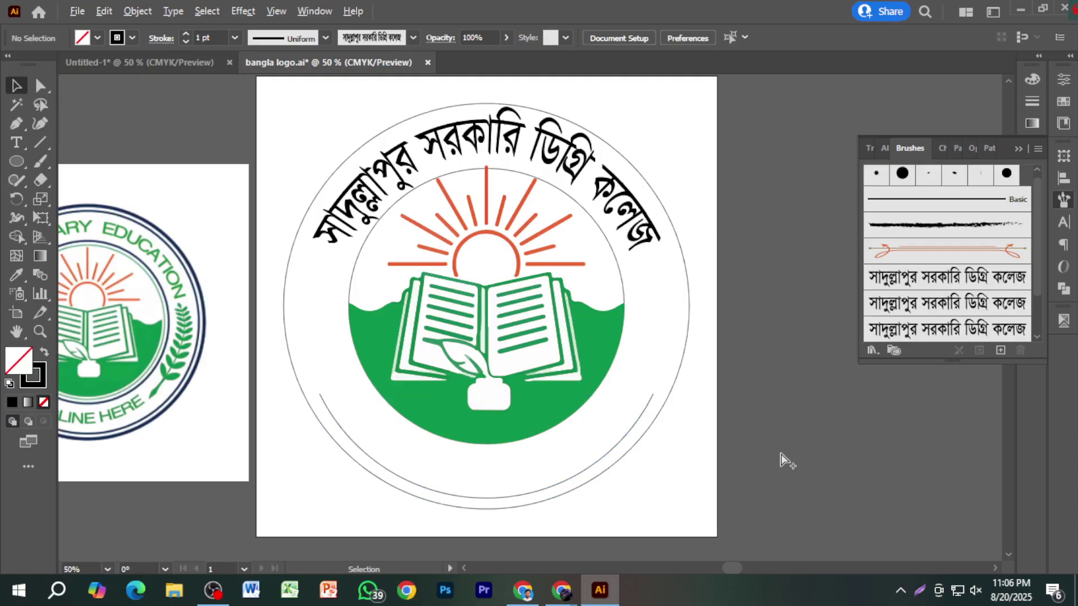
# Examine the reference logos in the Untitled-1 document, and return to bangla logo.ai with the whole artwork in view.
pyautogui.scroll(-1, 780, 453)
pyautogui.click(182, 63)
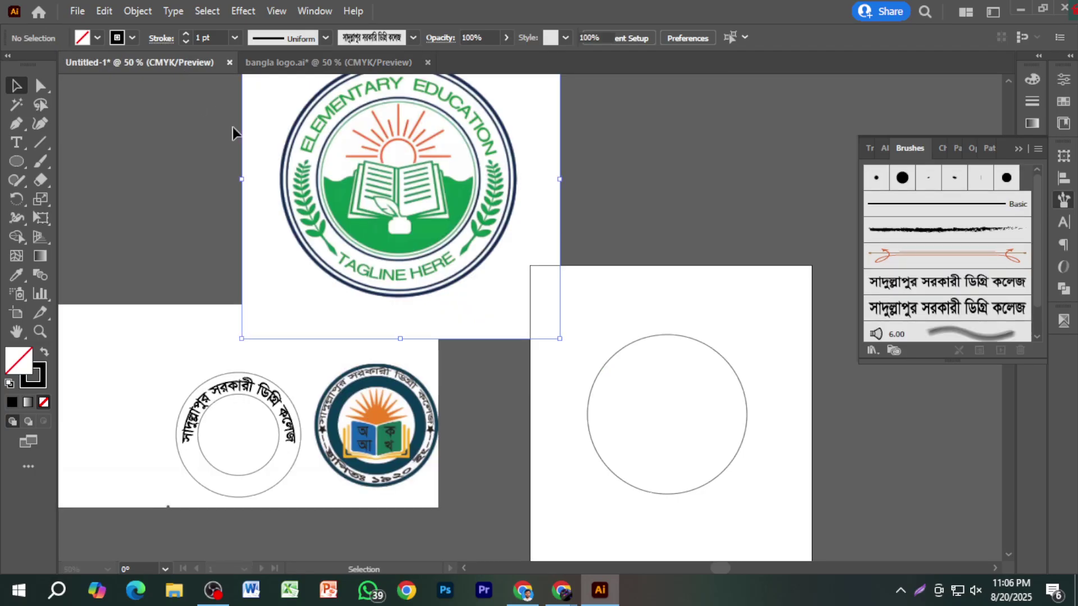
pyautogui.click(250, 185)
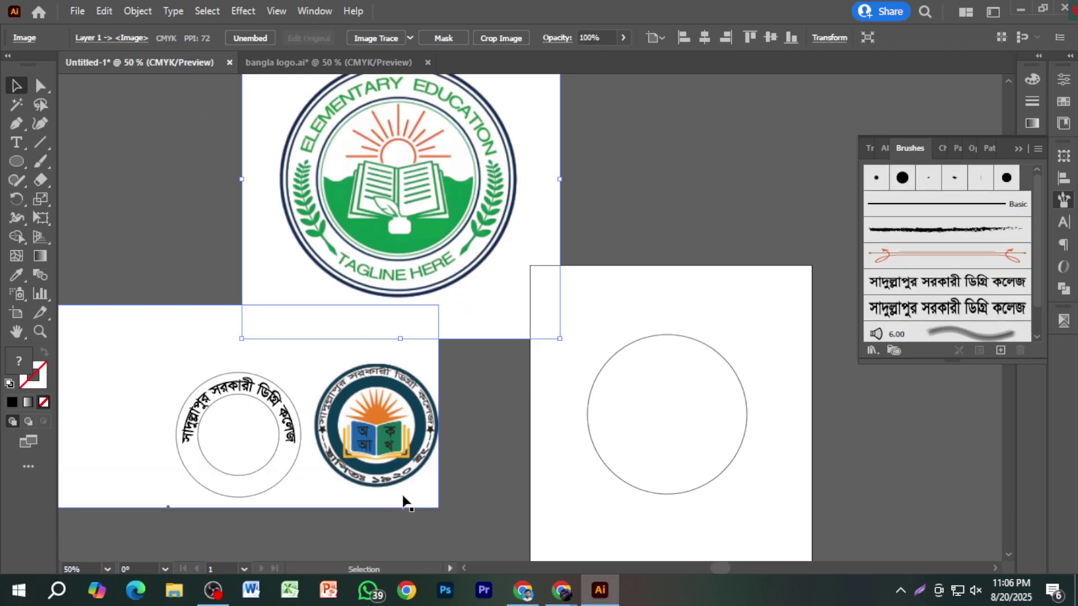
pyautogui.click(355, 63)
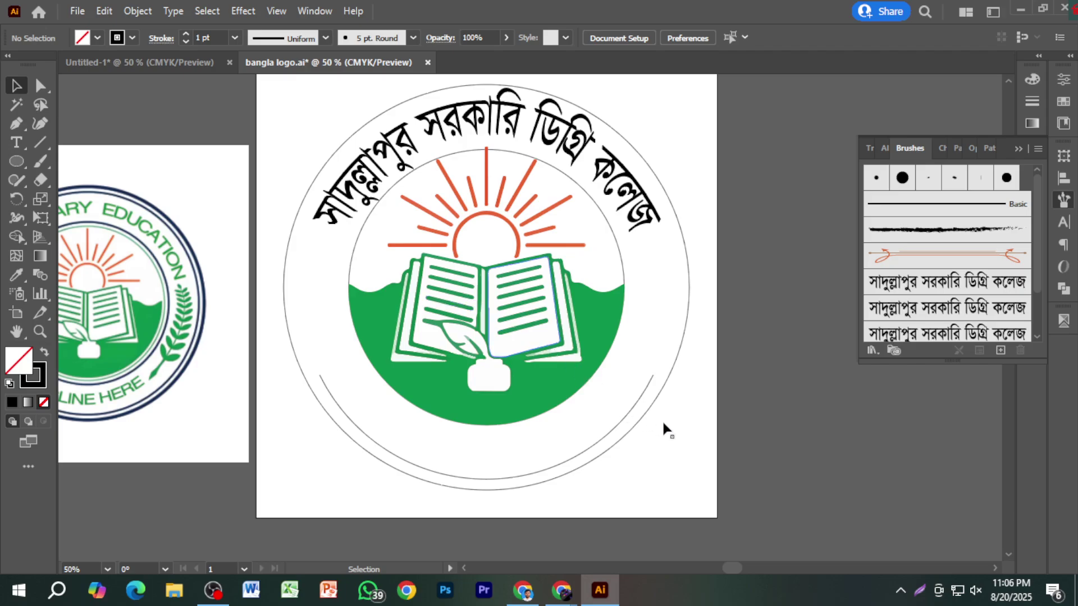
pyautogui.scroll(-3, 672, 422)
pyautogui.scroll(-3, 675, 419)
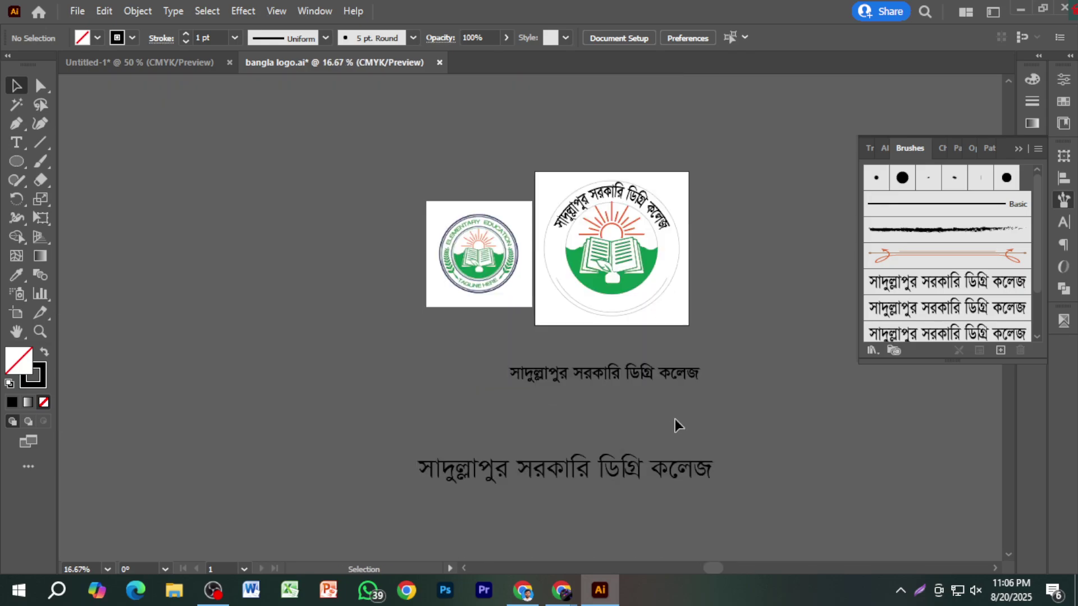
# Duplicate the college name text below the artboard and change the copy's wording to "স্থাপিত ১৯২০ ইং".
pyautogui.scroll(-2, 676, 420)
pyautogui.click(663, 399)
pyautogui.moveTo(663, 395); pyautogui.dragTo(675, 343)
pyautogui.doubleClick(675, 344)
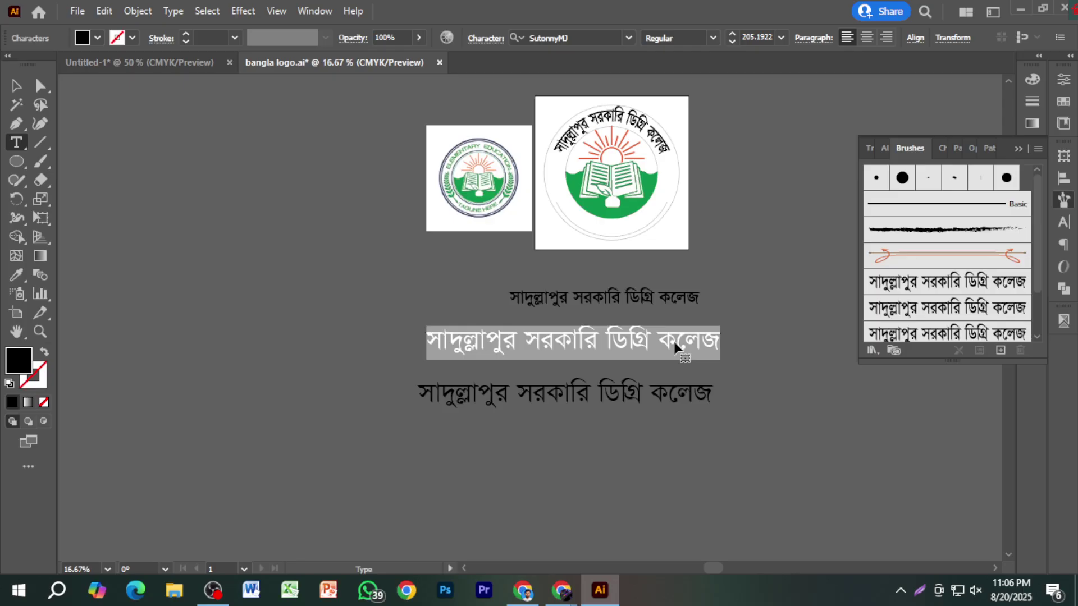
pyautogui.write('স্থাপিত ১৯২০')
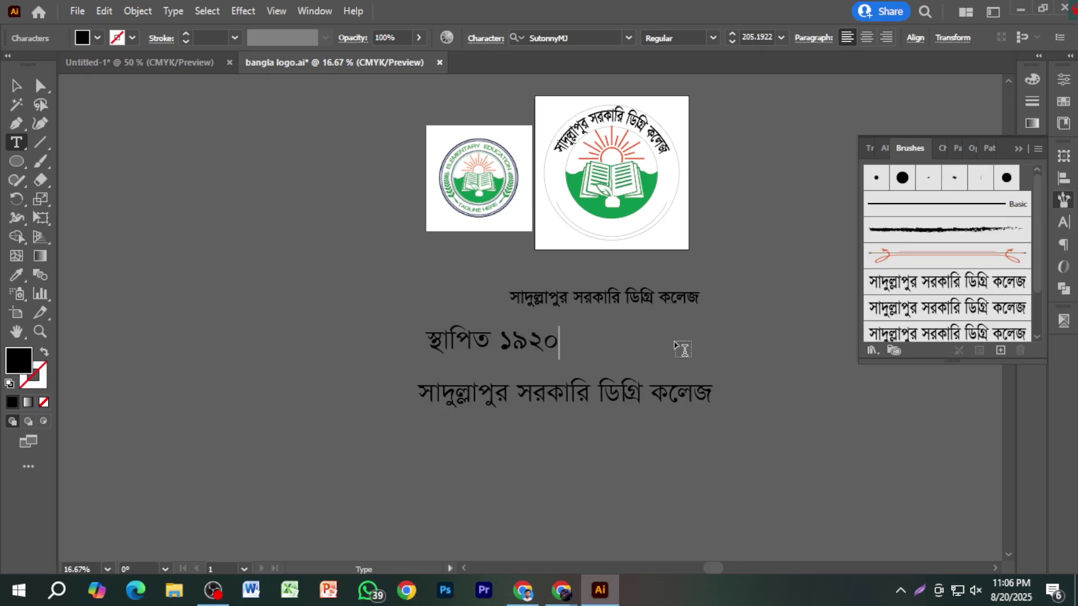
pyautogui.write(' ইং')
pyautogui.click(16, 85)
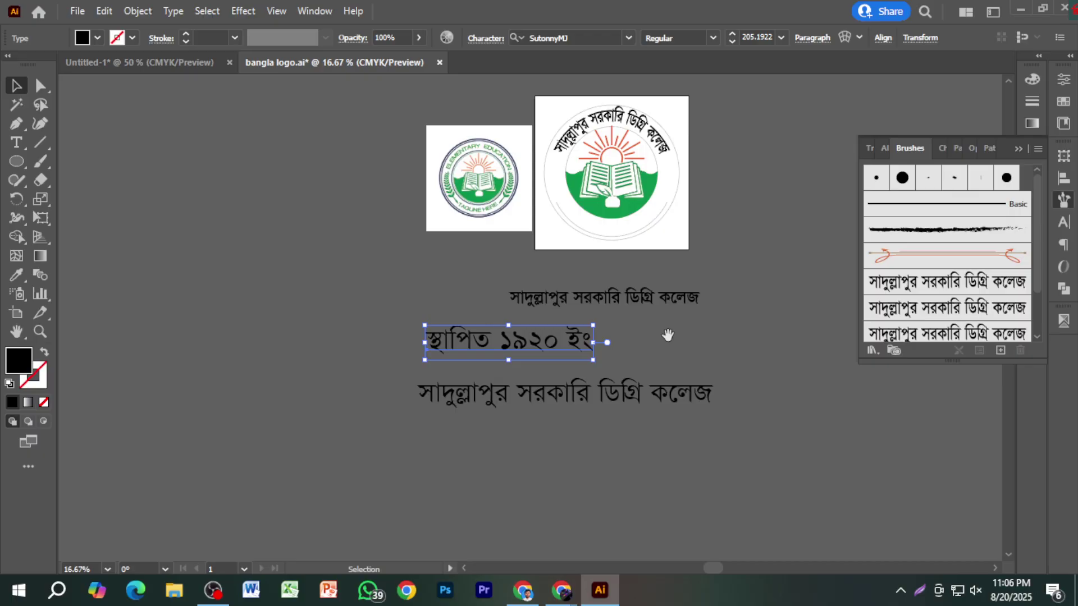
# Convert the "স্থাপিত ১৯২০ ইং" text to outlines and save it as an art brush with the default options.
pyautogui.moveTo(562, 395); pyautogui.dragTo(452, 461)
pyautogui.moveTo(471, 412); pyautogui.dragTo(512, 405)
pyautogui.rightClick(512, 405)
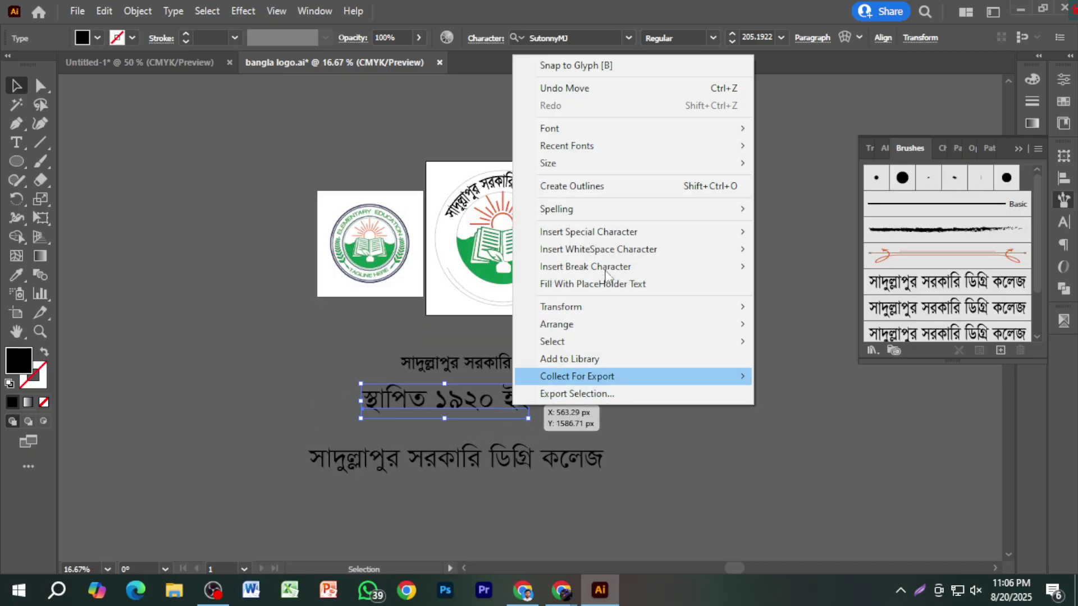
pyautogui.click(606, 186)
pyautogui.moveTo(503, 399); pyautogui.dragTo(918, 268)
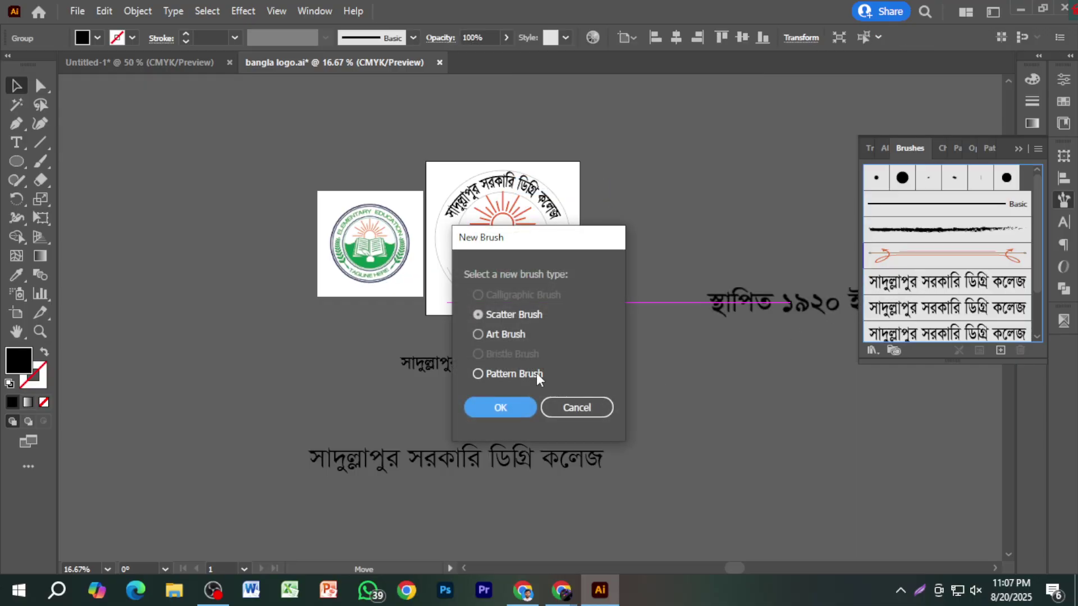
pyautogui.click(514, 335)
pyautogui.click(512, 407)
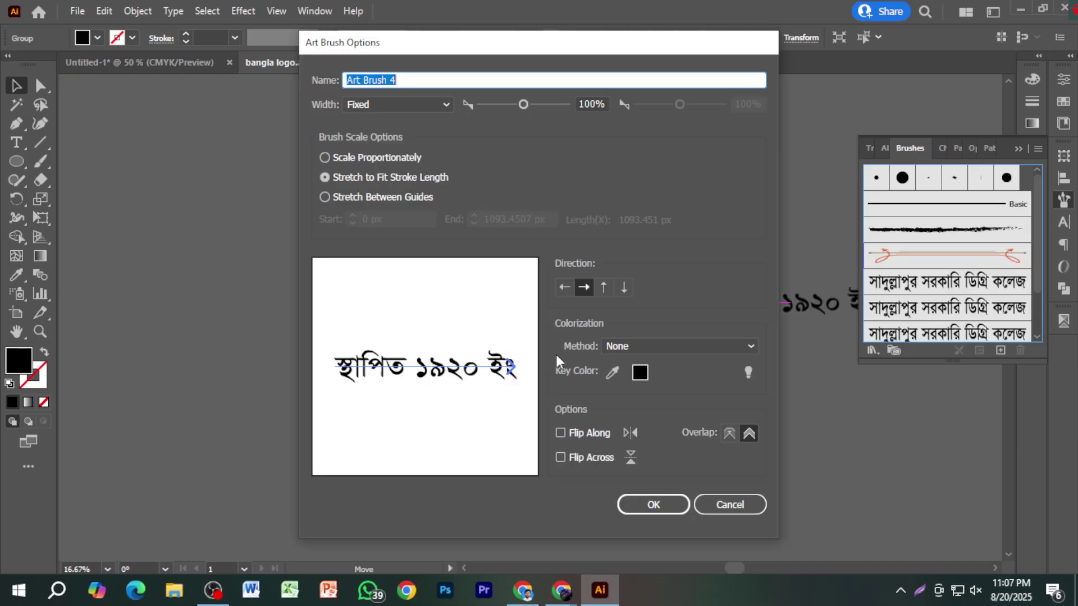
pyautogui.click(654, 499)
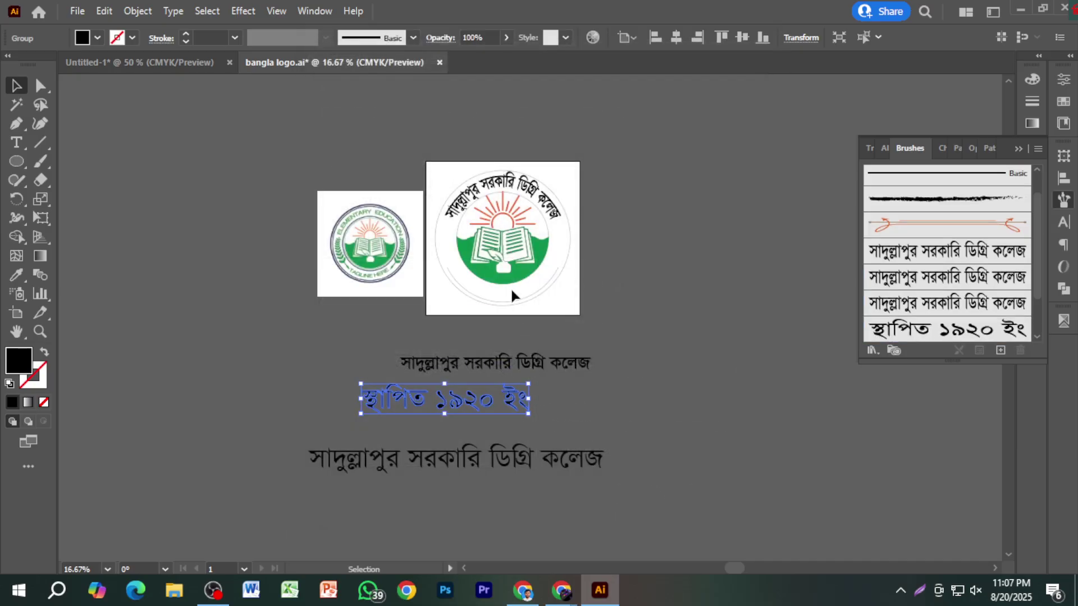
# Try the "স্থাপিত ১৯২০ ইং" art brush on the lower arc, and undo it.
pyautogui.click(512, 303)
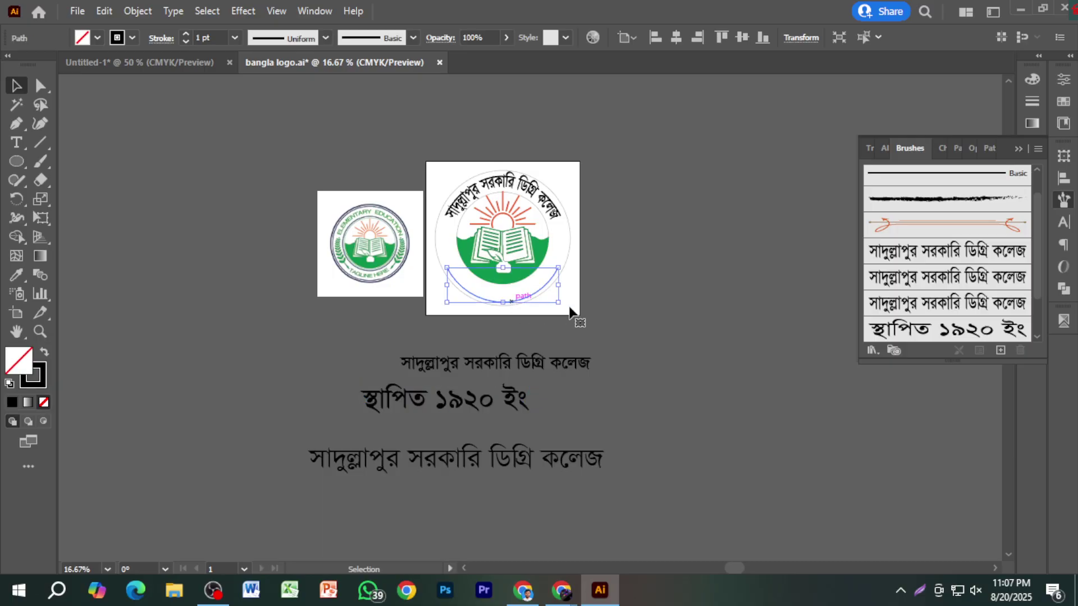
pyautogui.click(928, 331)
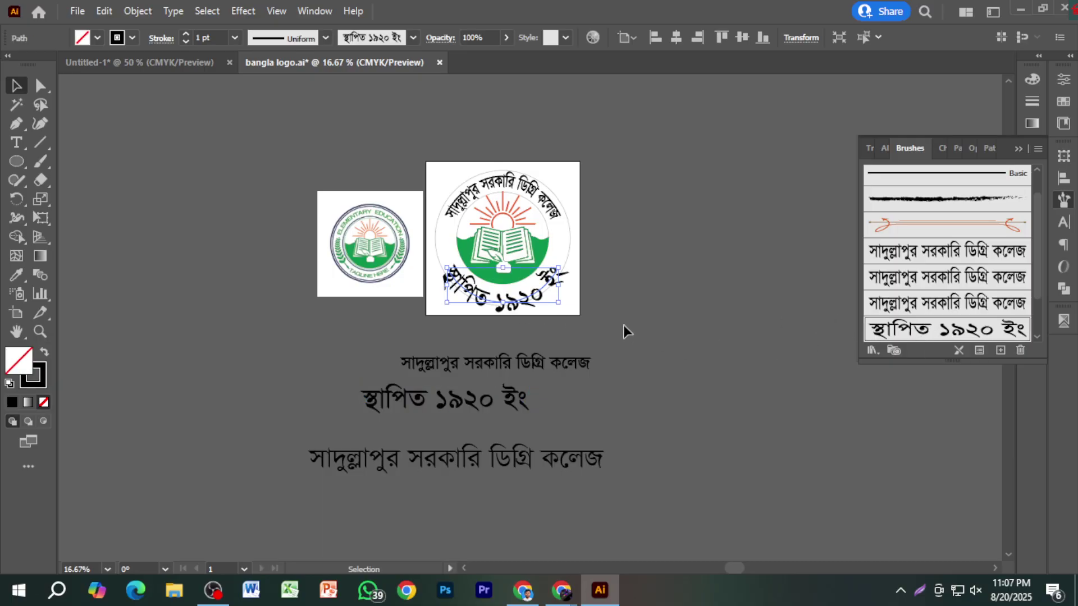
pyautogui.scroll(2, 481, 290)
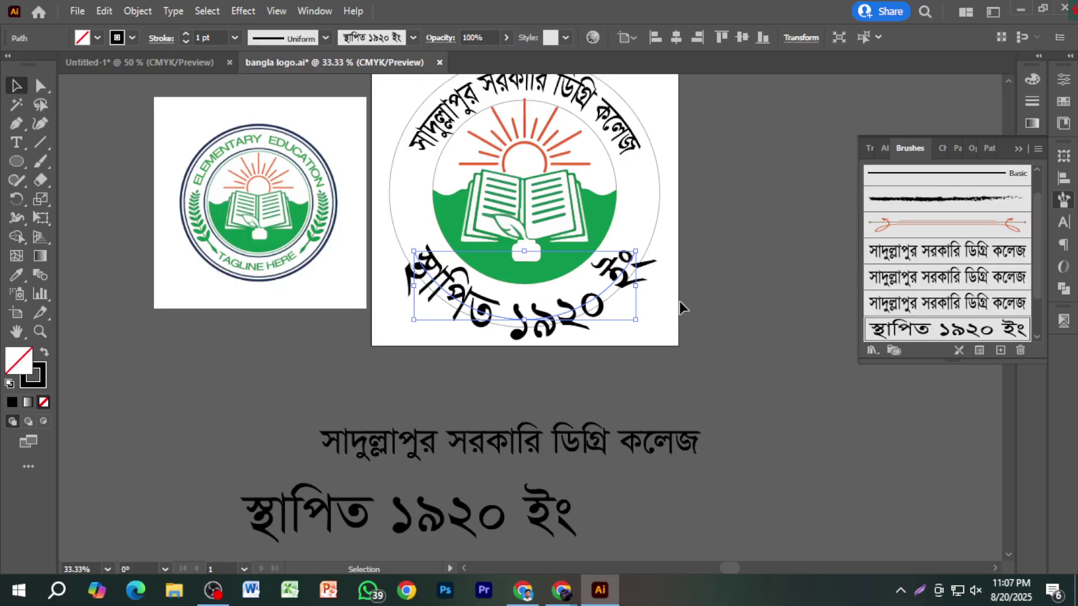
pyautogui.hotkey('ctrl', 'z')
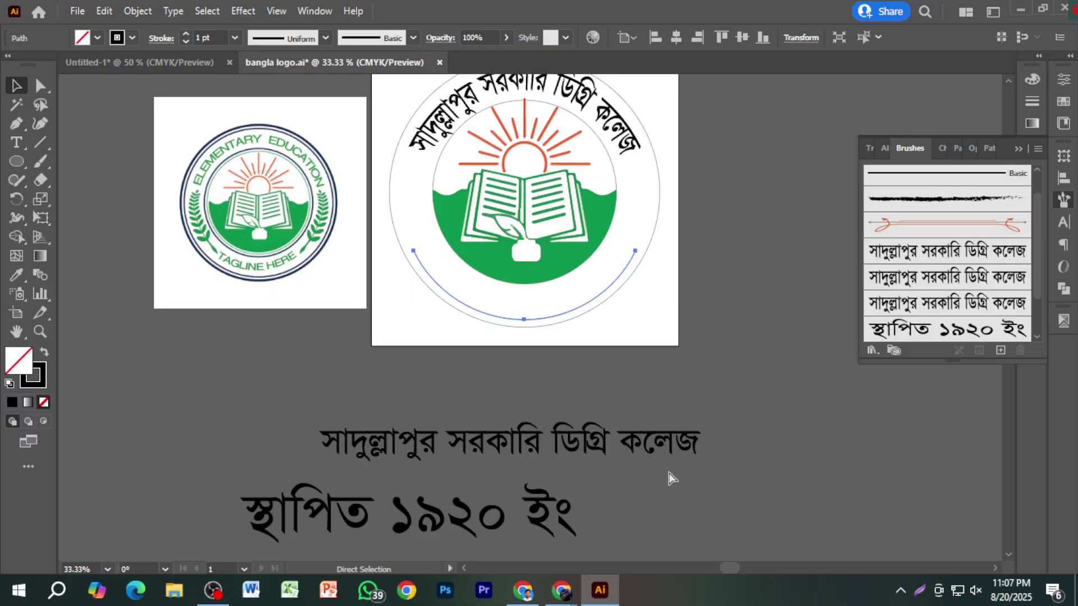
# Scale the outlined "স্থাপিত ১৯২০ ইং" down proportionally to about 527 px wide.
pyautogui.click(570, 517)
pyautogui.moveTo(576, 515); pyautogui.dragTo(490, 514)
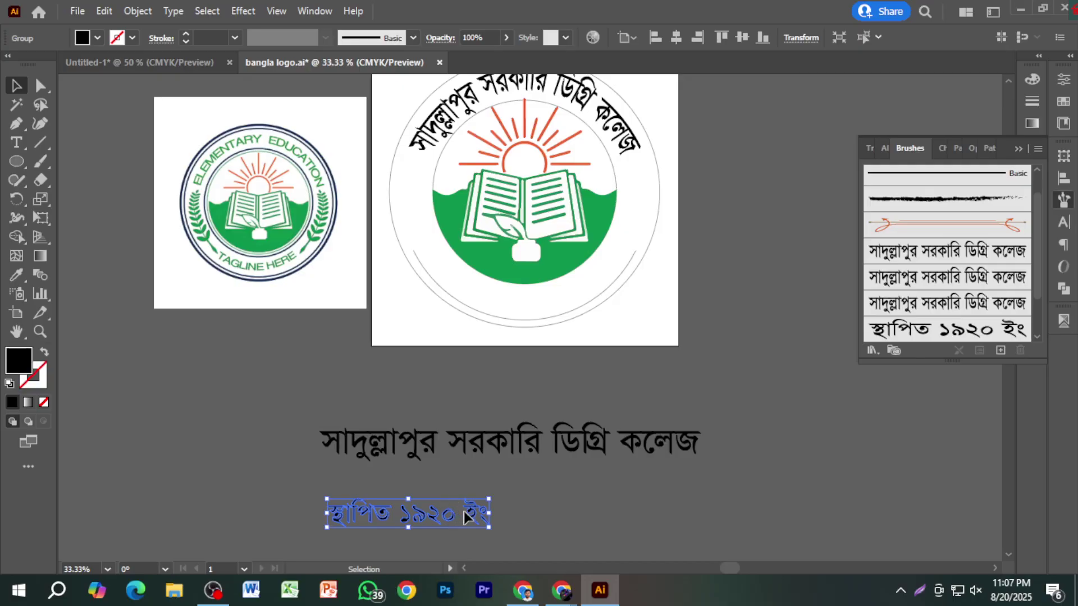
# Save the reduced "স্থাপিত ১৯২০ ইং" outlines as another art brush with the default options.
pyautogui.moveTo(717, 398)
pyautogui.mouseDown()
pyautogui.moveTo(917, 230)
pyautogui.moveTo(844, 252)
pyautogui.moveTo(843, 399)
pyautogui.moveTo(864, 451)
pyautogui.moveTo(844, 455)
pyautogui.moveTo(853, 463)
pyautogui.moveTo(924, 223)
pyautogui.mouseUp()
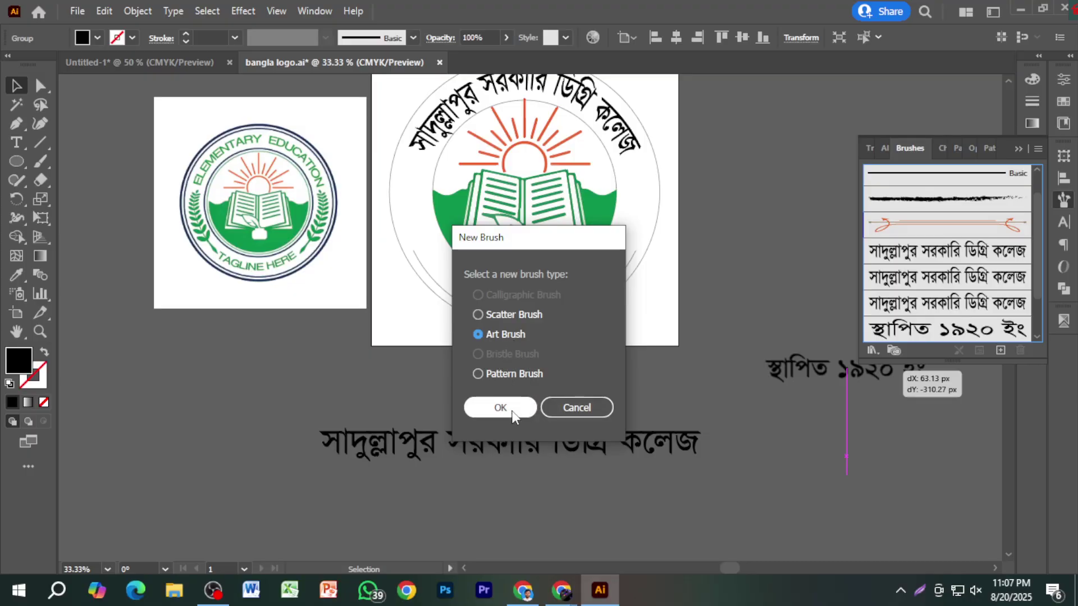
pyautogui.click(513, 412)
pyautogui.click(651, 505)
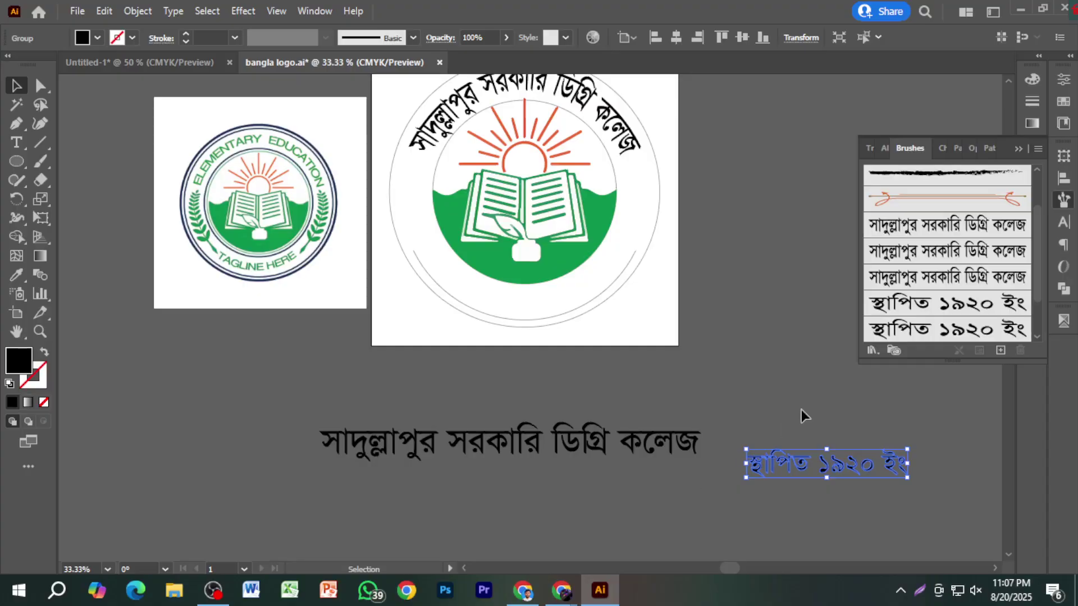
pyautogui.click(921, 334)
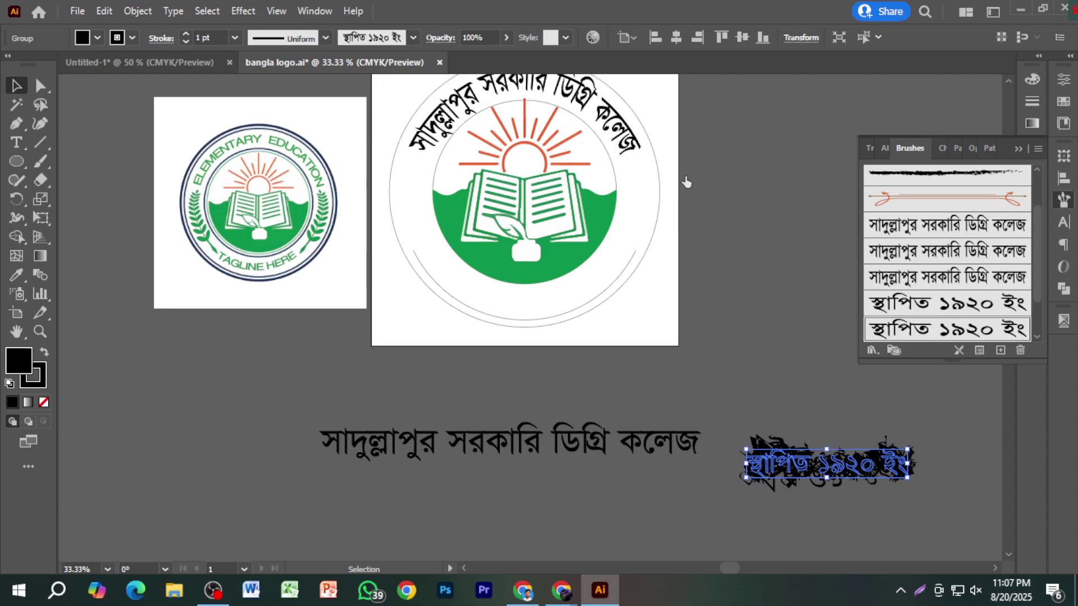
# Apply the newest "স্থাপিত ১৯২০ ইং" brush to the lower arc, nudge the arc upward, and make it slightly narrower and taller.
pyautogui.click(598, 292)
pyautogui.click(597, 290)
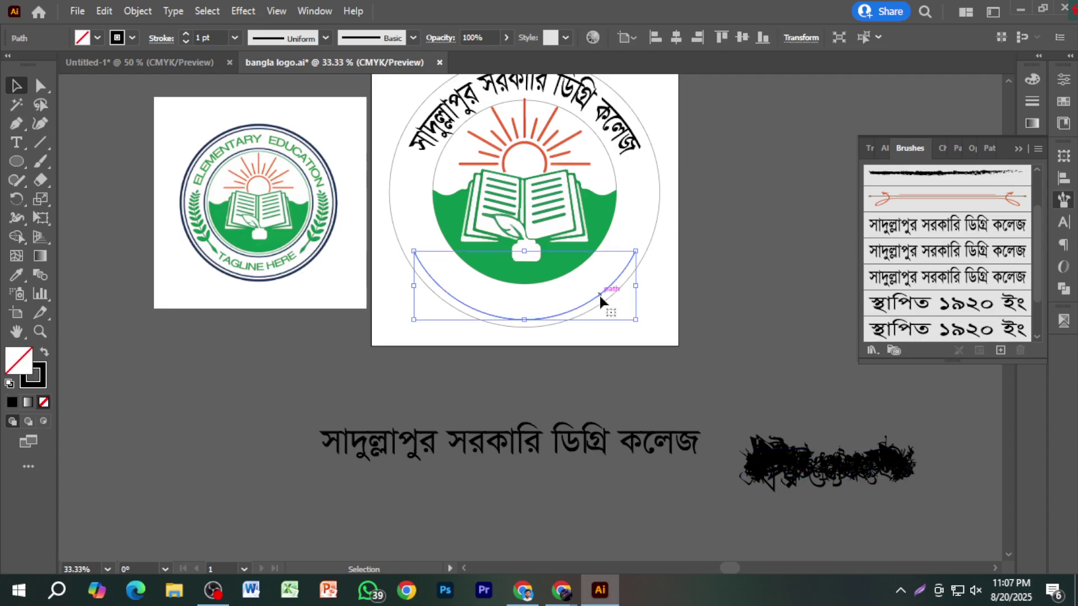
pyautogui.click(937, 335)
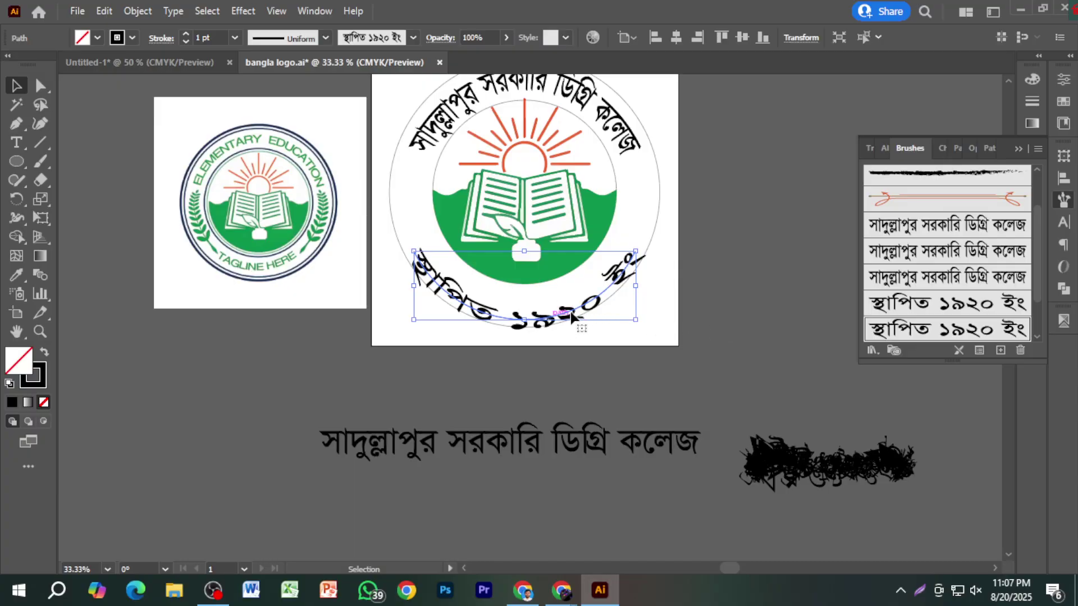
pyautogui.hotkey('shift', 'Up')
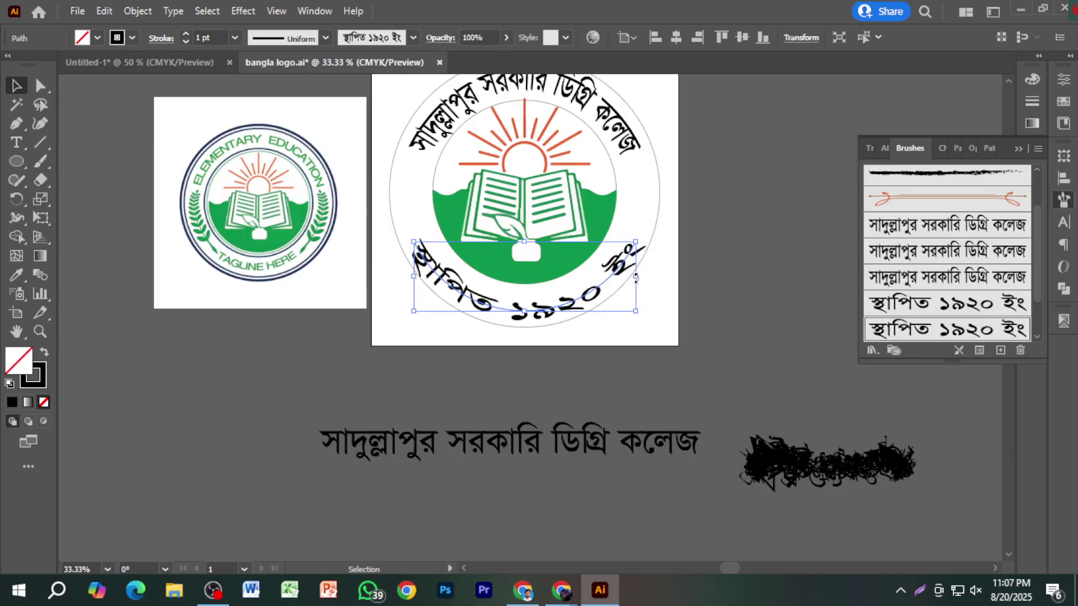
pyautogui.moveTo(636, 276); pyautogui.dragTo(631, 277)
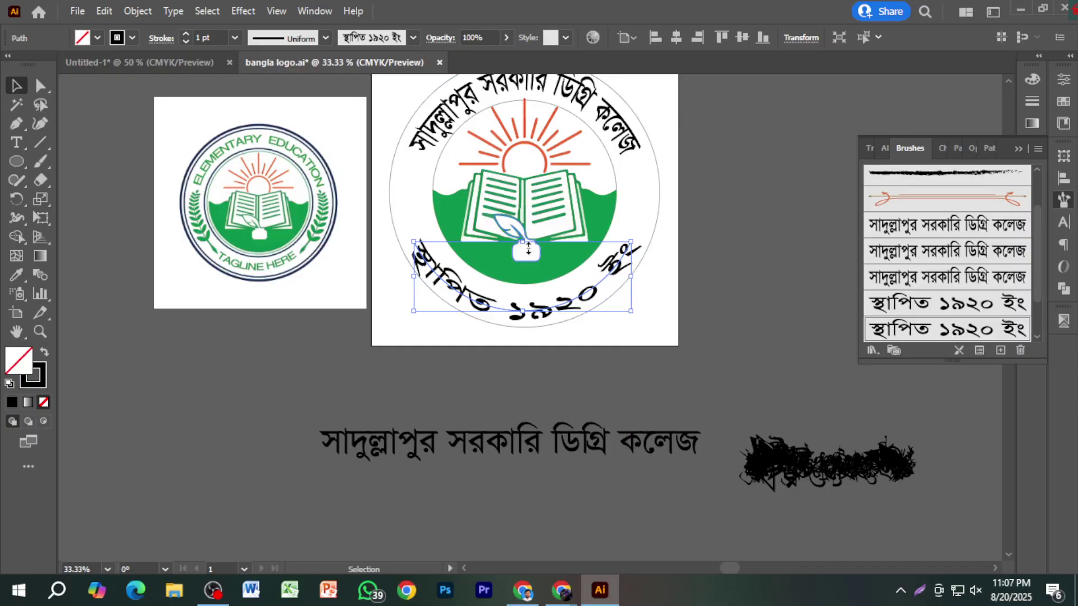
pyautogui.moveTo(525, 240)
pyautogui.mouseDown()
pyautogui.moveTo(526, 226)
pyautogui.moveTo(524, 239)
pyautogui.mouseUp()
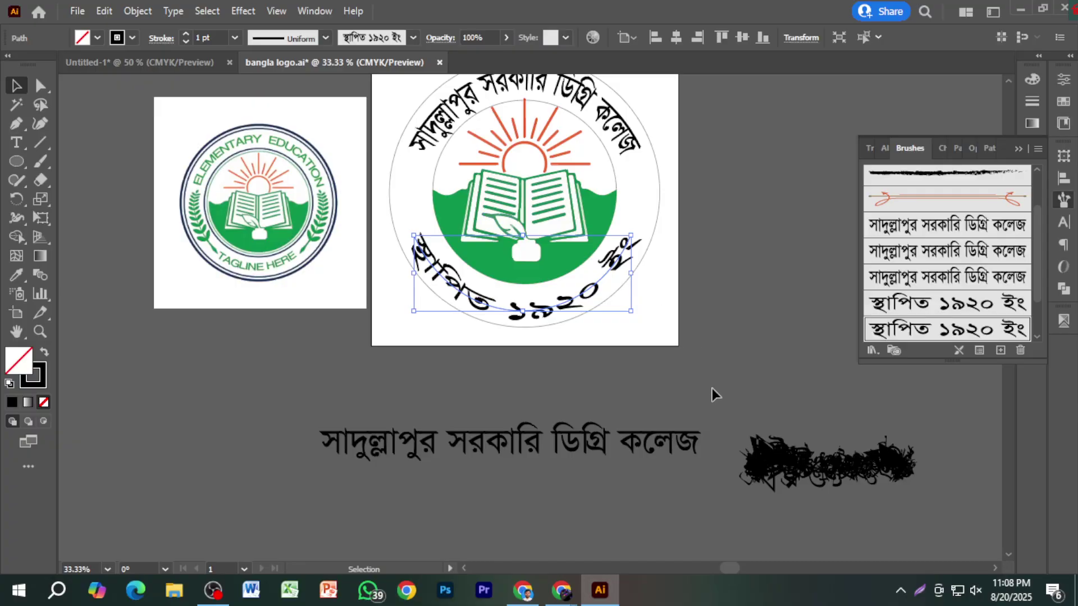
# Undo the lower arc's resizing, nudge and brush, back to before the second "স্থাপিত ১৯২০ ইং" brush was created.
pyautogui.click(802, 477)
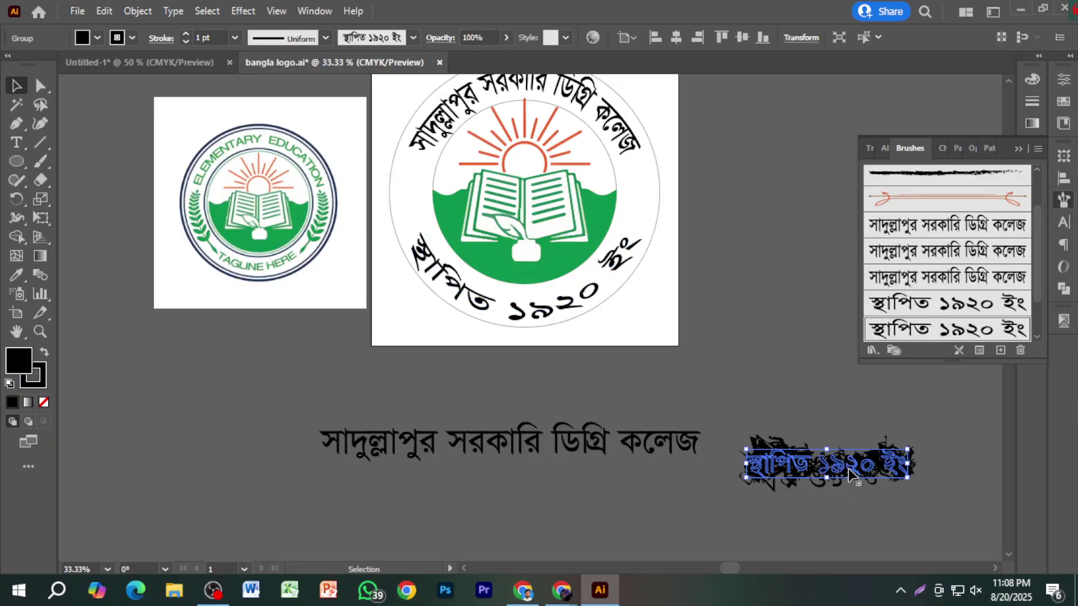
pyautogui.hotkey('ctrl', 'z')
pyautogui.hotkey('ctrl', 'z')
pyautogui.hotkey('ctrl', 'z')
pyautogui.hotkey('ctrl', 'z')
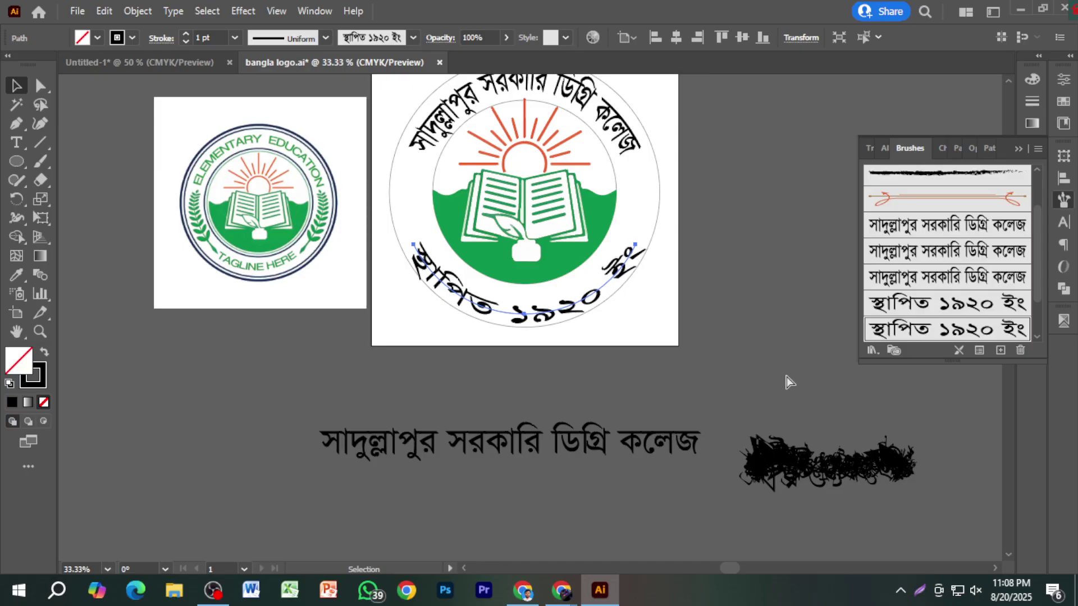
pyautogui.hotkey('ctrl', 'z')
pyautogui.hotkey('ctrl', 'z')
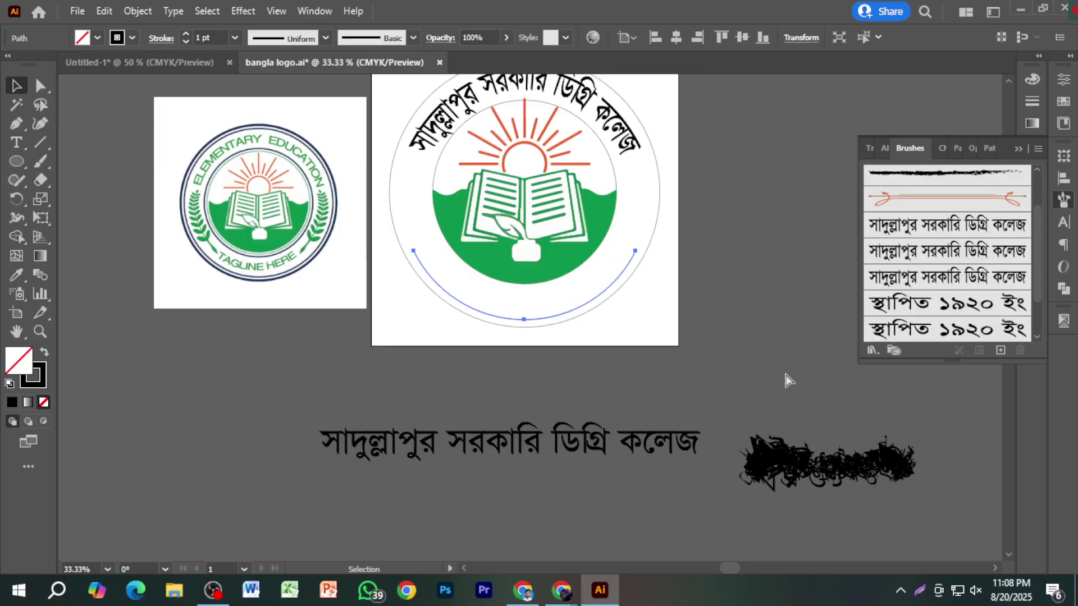
pyautogui.hotkey('ctrl', 'z')
pyautogui.hotkey('ctrl', 'z')
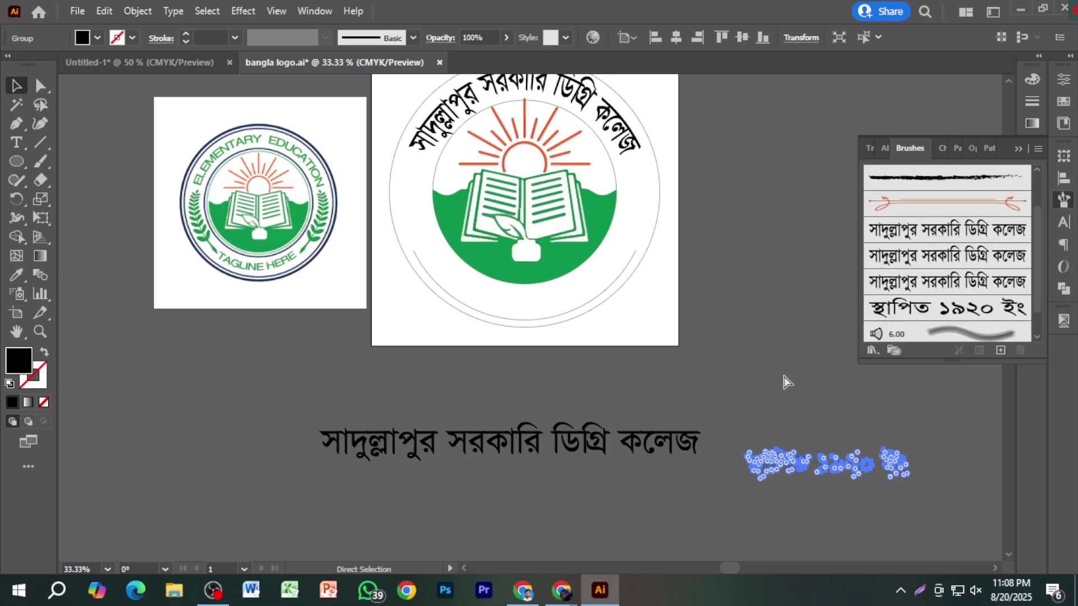
# Try stretching the outlined "স্থাপিত ১৯২০ ইং" vertically to about 165 px high, and undo it.
pyautogui.press('v')
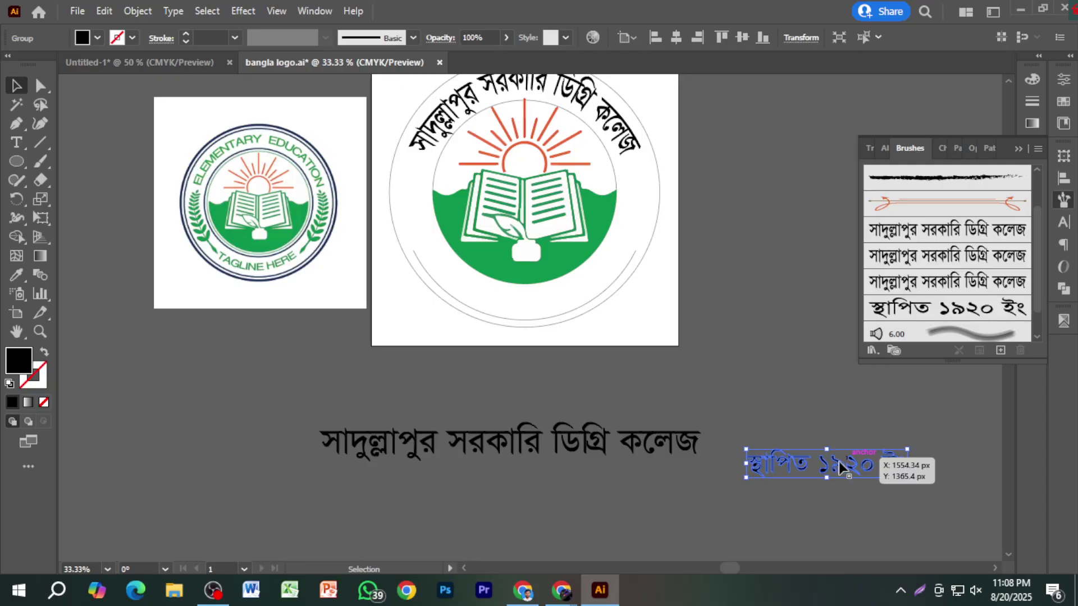
pyautogui.moveTo(826, 449); pyautogui.dragTo(823, 440)
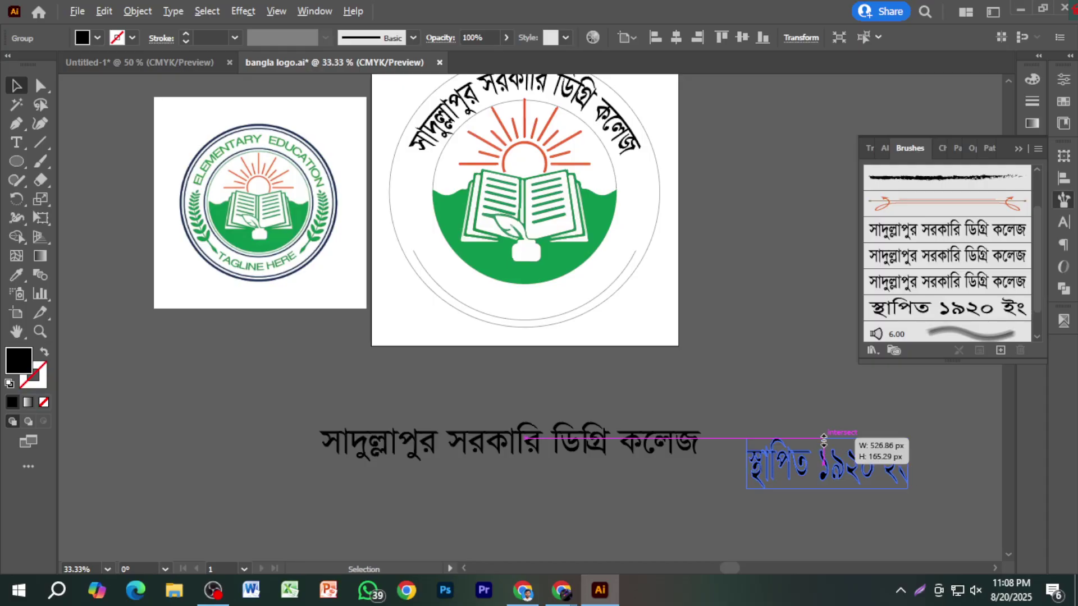
pyautogui.hotkey('ctrl', 'z')
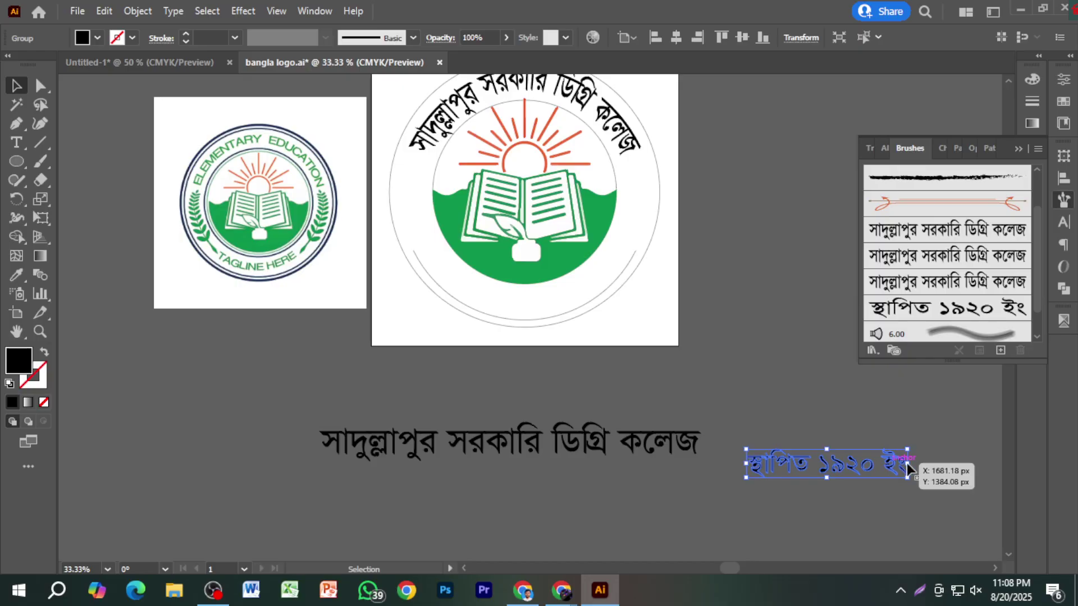
# Enlarge the outlined "স্থাপিত ১৯২০ ইং" to about 668 px wide and save it as an art brush with a downward direction.
pyautogui.moveTo(907, 463)
pyautogui.mouseDown()
pyautogui.moveTo(929, 466)
pyautogui.moveTo(876, 467)
pyautogui.moveTo(918, 320)
pyautogui.moveTo(916, 198)
pyautogui.mouseUp()
pyautogui.click(526, 332)
pyautogui.click(517, 408)
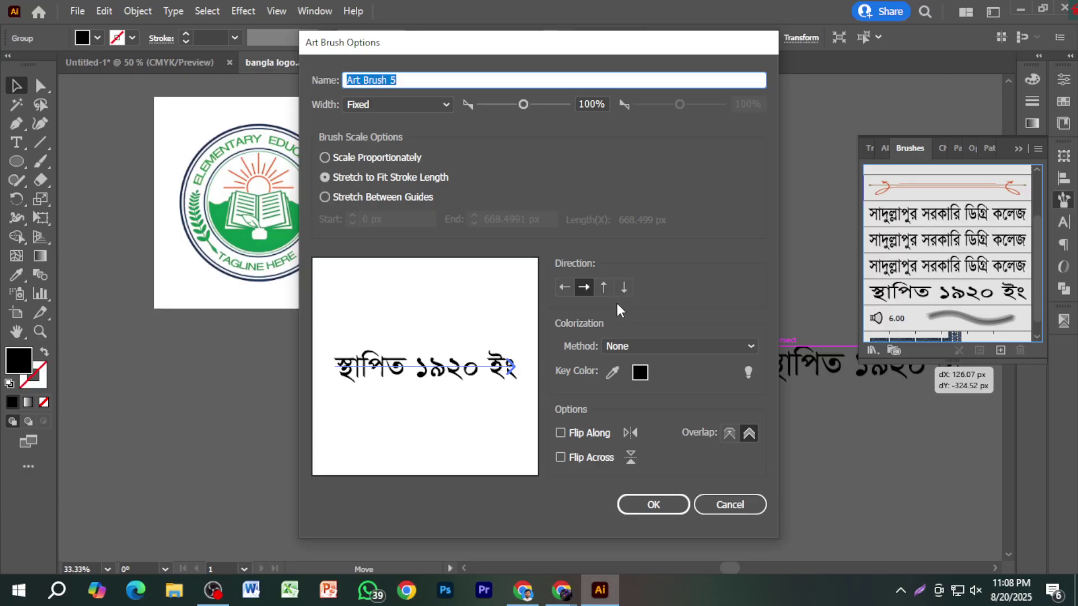
pyautogui.click(605, 287)
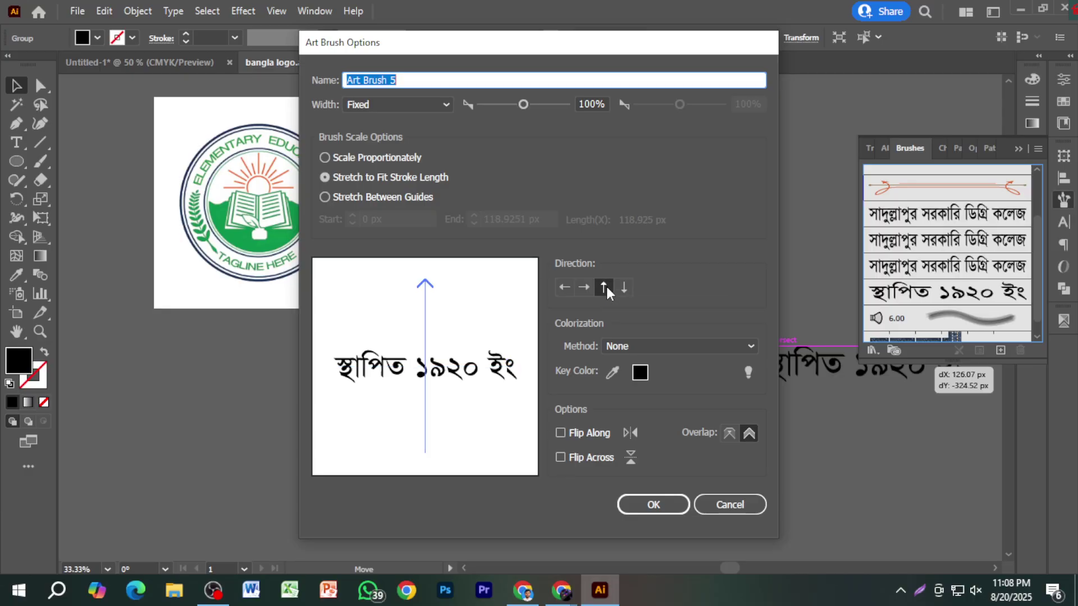
pyautogui.click(622, 290)
pyautogui.click(653, 505)
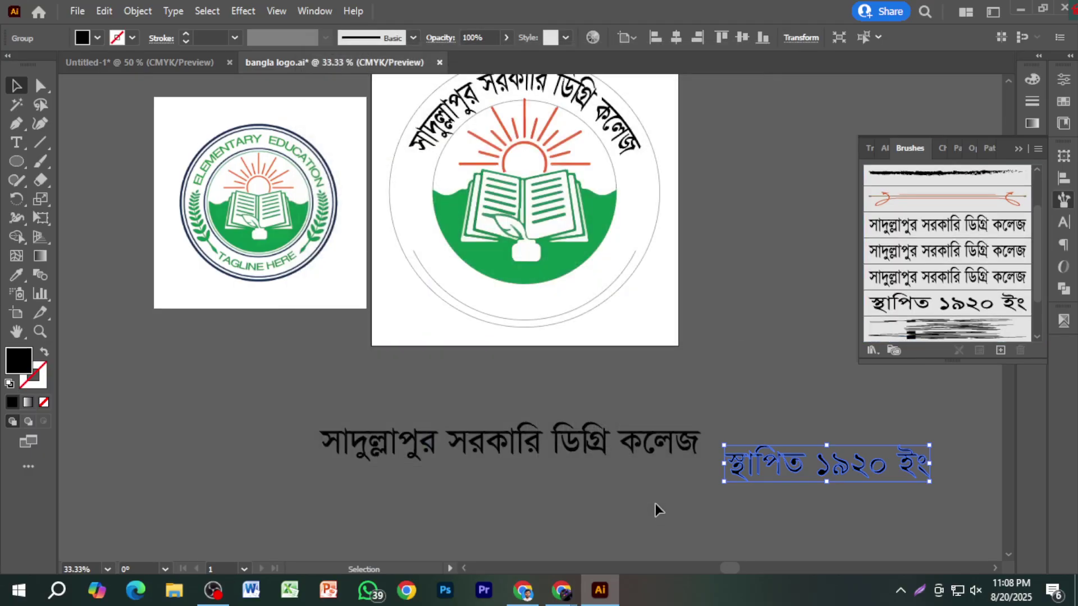
# Try the first "স্থাপিত ১৯২০ ইং" brush and the downward-direction brush in turn on the lower arc, undoing each.
pyautogui.click(549, 322)
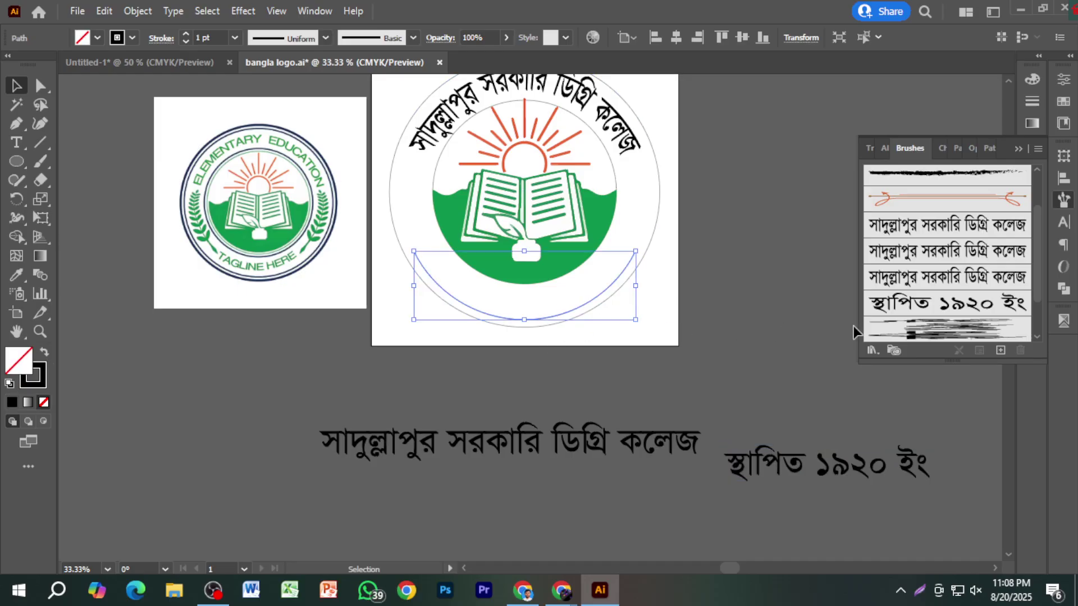
pyautogui.click(938, 308)
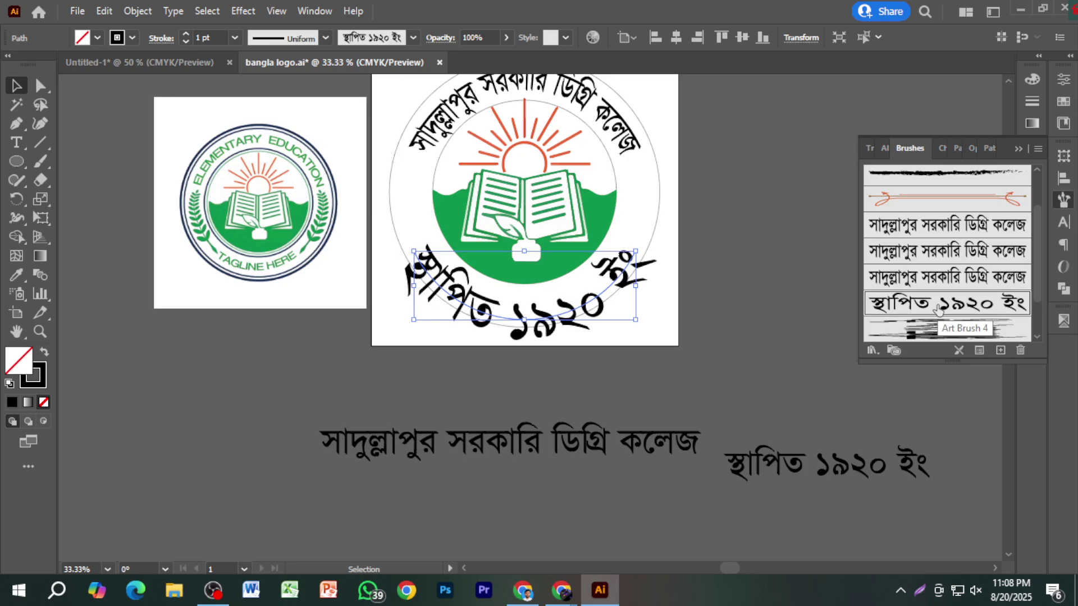
pyautogui.hotkey('ctrl', 'z')
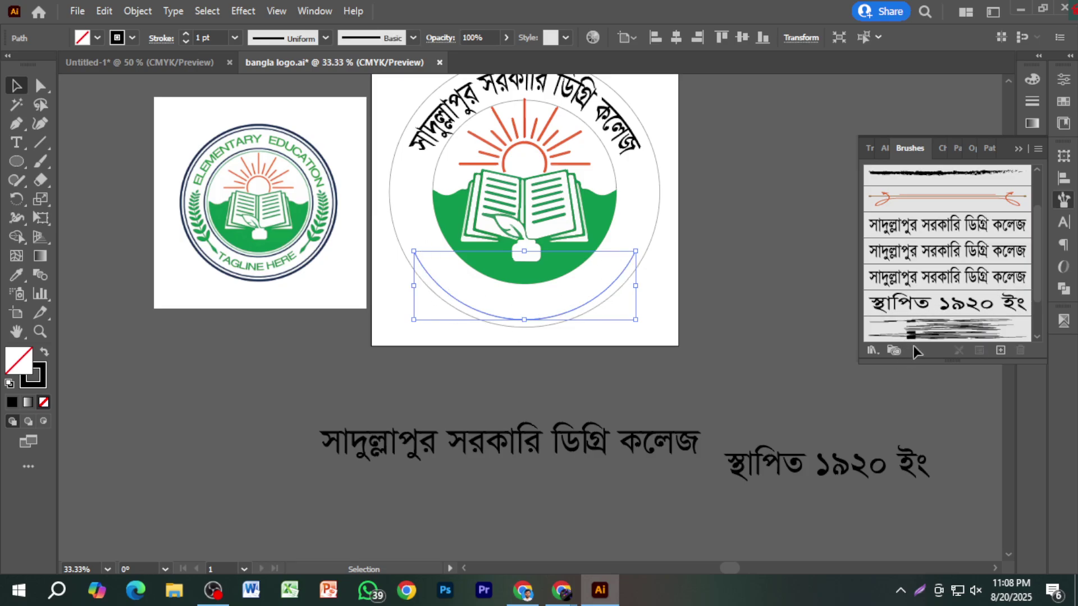
pyautogui.click(932, 331)
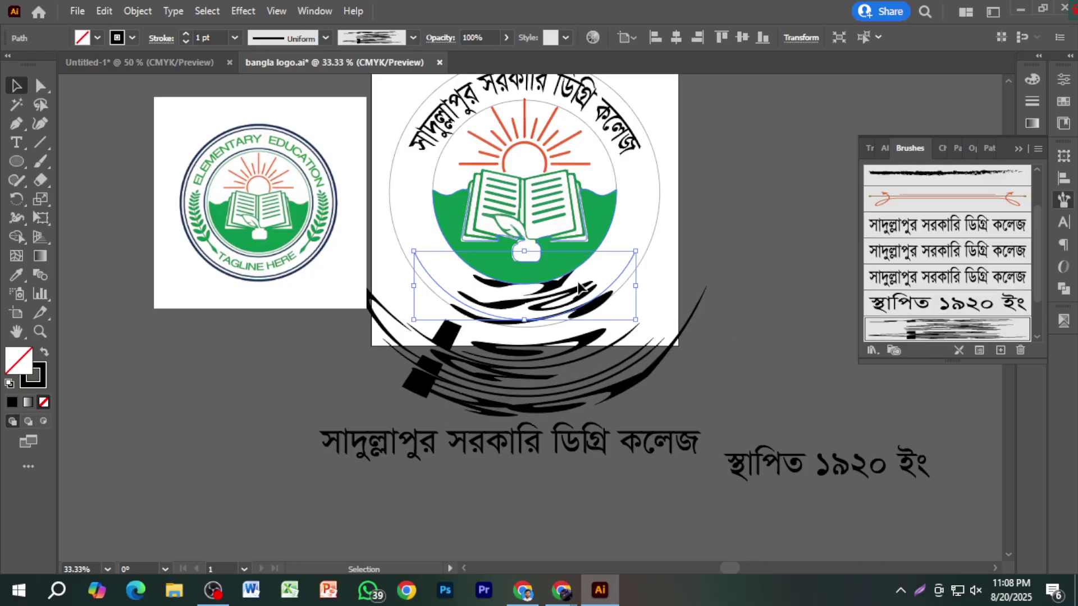
pyautogui.hotkey('ctrl', 'z')
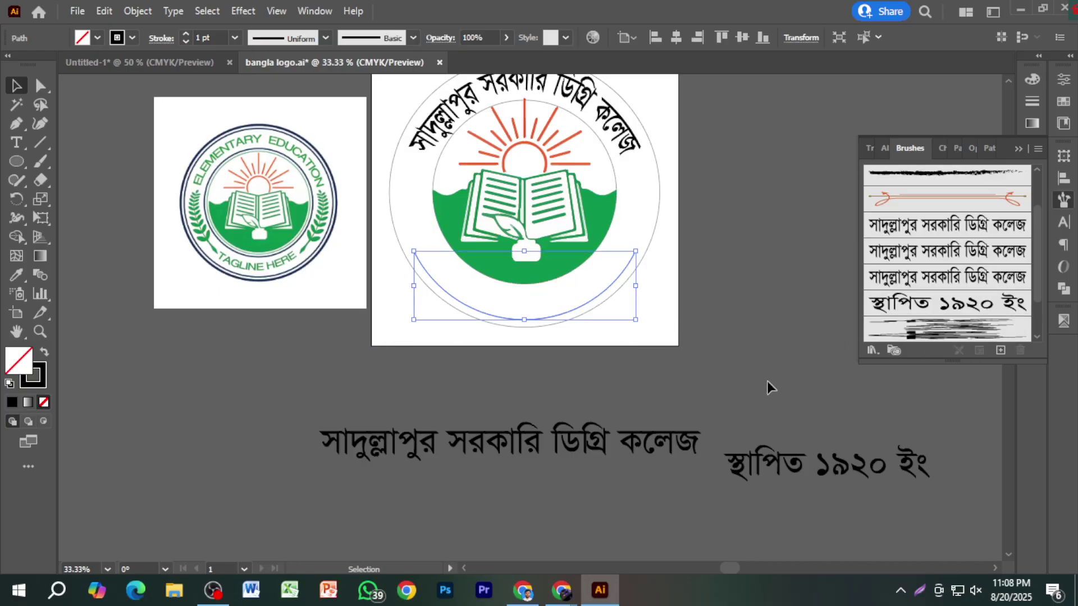
# Save the outlined "স্থাপিত ১৯২০ ইং" as a new art brush with the stroke direction pointing left.
pyautogui.click(861, 464)
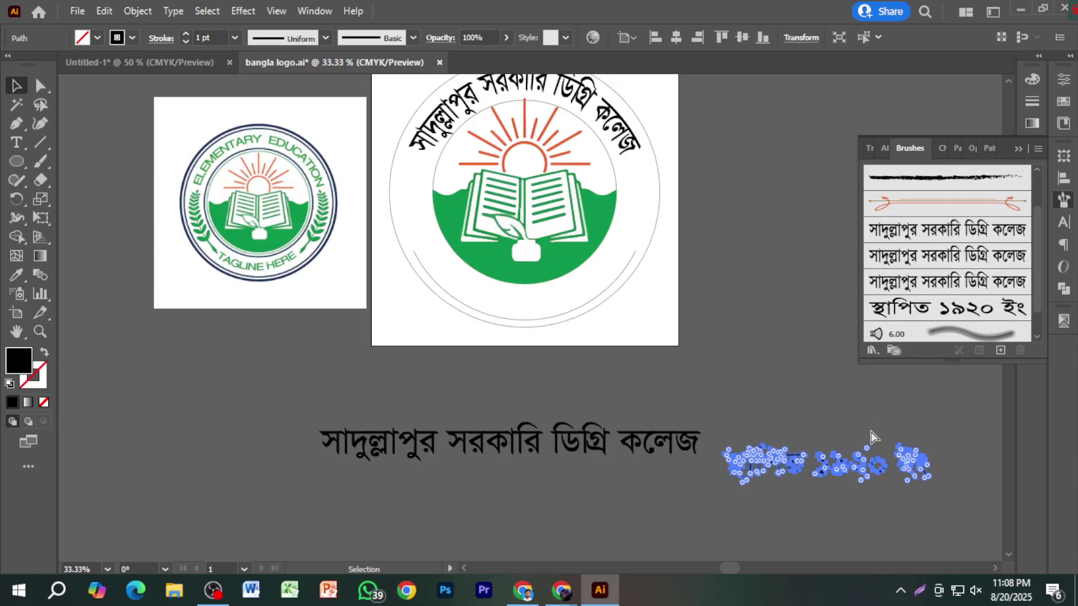
pyautogui.moveTo(861, 465); pyautogui.dragTo(916, 192)
pyautogui.click(508, 334)
pyautogui.click(500, 407)
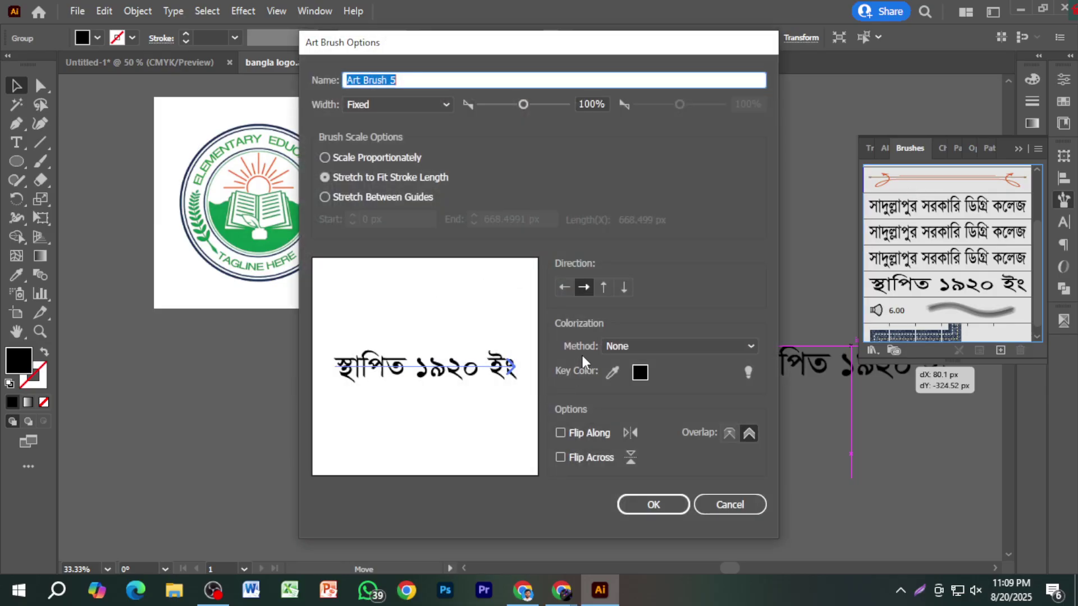
pyautogui.click(560, 288)
pyautogui.click(640, 506)
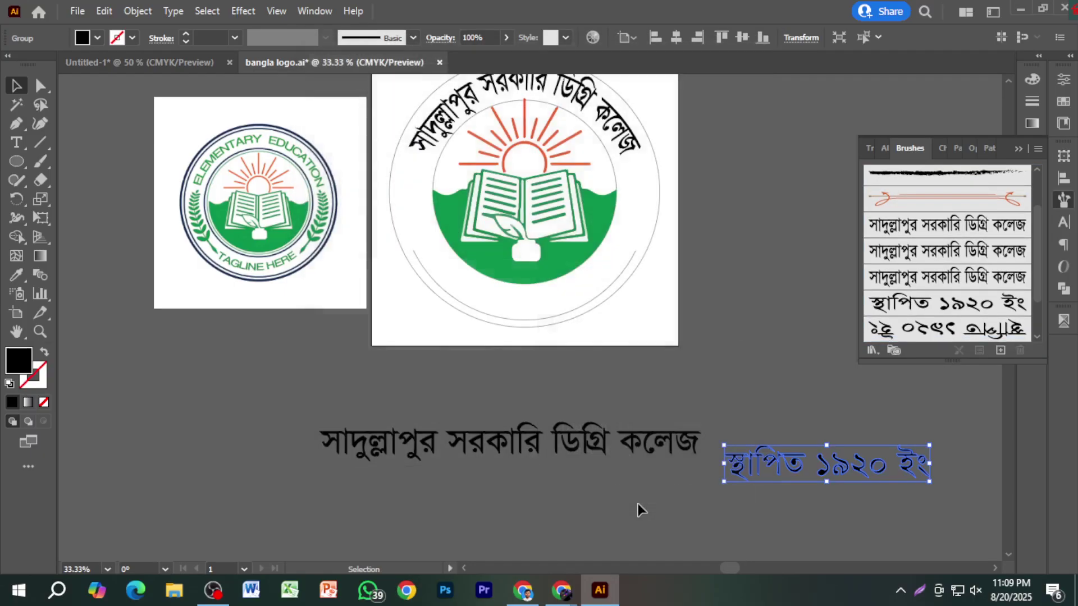
# Apply the left-direction "স্থাপিত ১৯২০ ইং" brush to the lower arc and move the arc slightly up between the two circles.
pyautogui.click(562, 309)
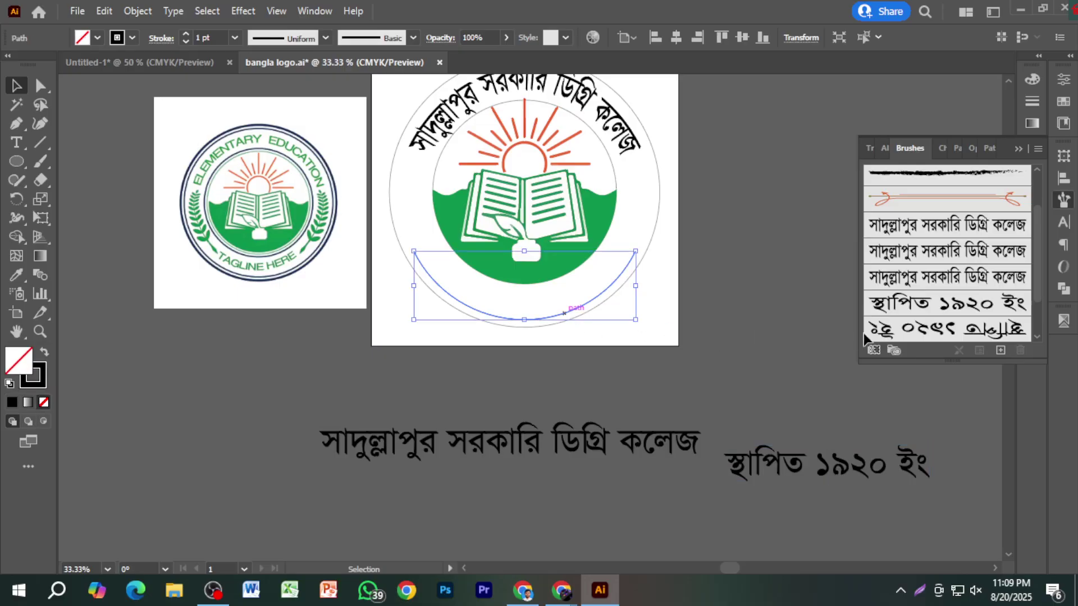
pyautogui.click(742, 342)
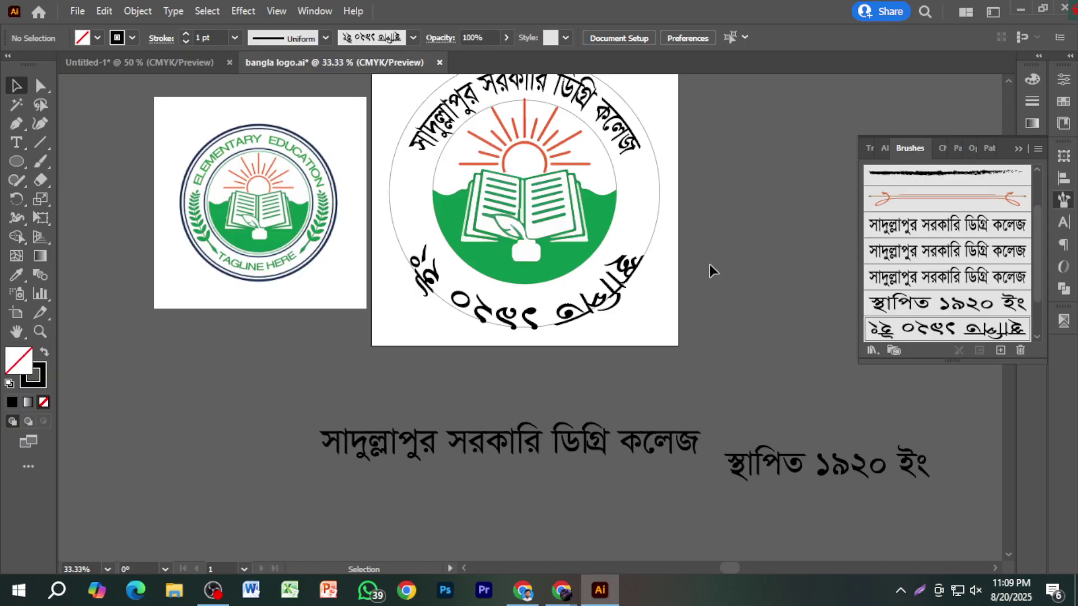
pyautogui.scroll(2, 702, 248)
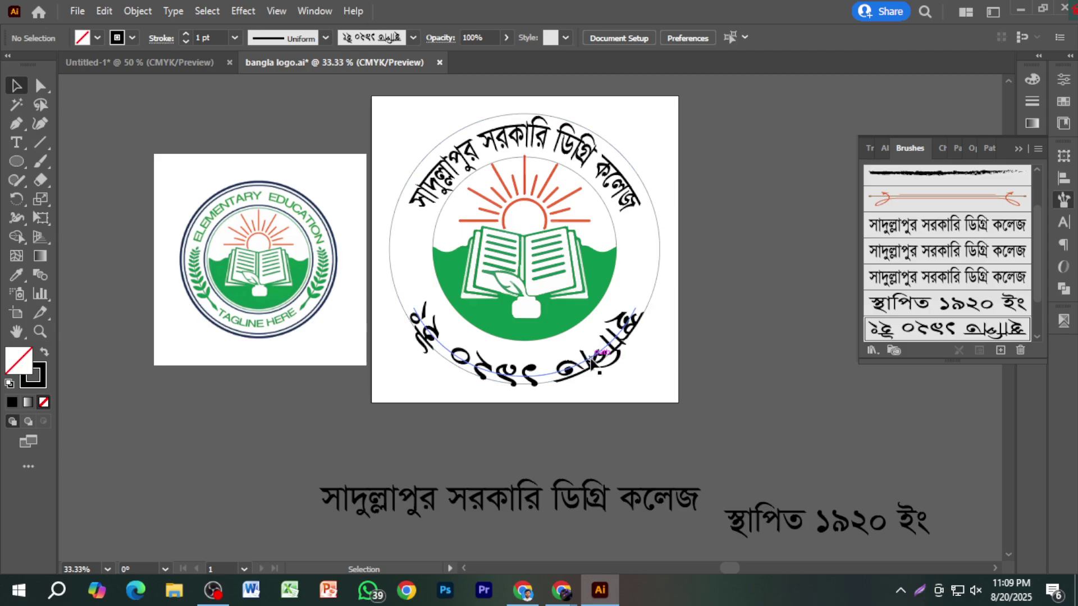
pyautogui.moveTo(596, 359)
pyautogui.mouseDown()
pyautogui.moveTo(589, 407)
pyautogui.moveTo(591, 353)
pyautogui.mouseUp()
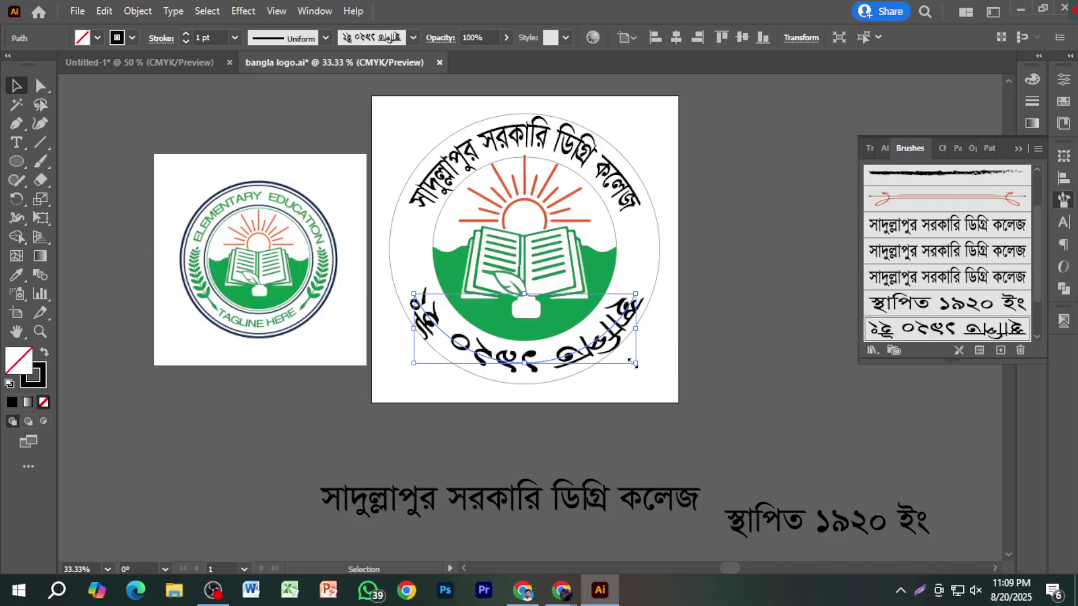
# Move the upper college-name arc slightly up and to the left within the ring.
pyautogui.scroll(2, 412, 180)
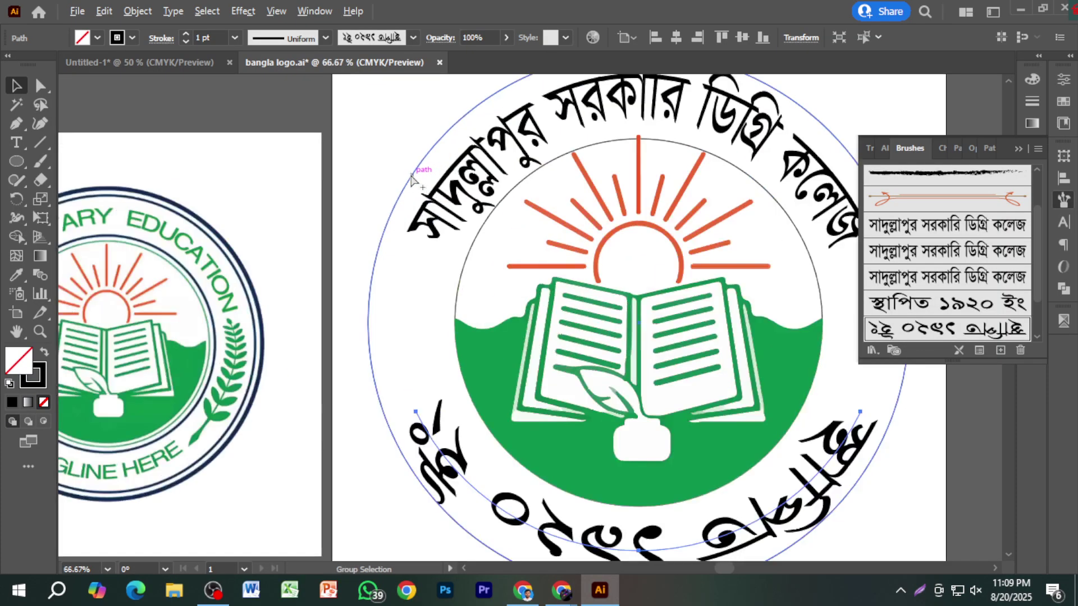
pyautogui.moveTo(605, 213); pyautogui.dragTo(527, 274)
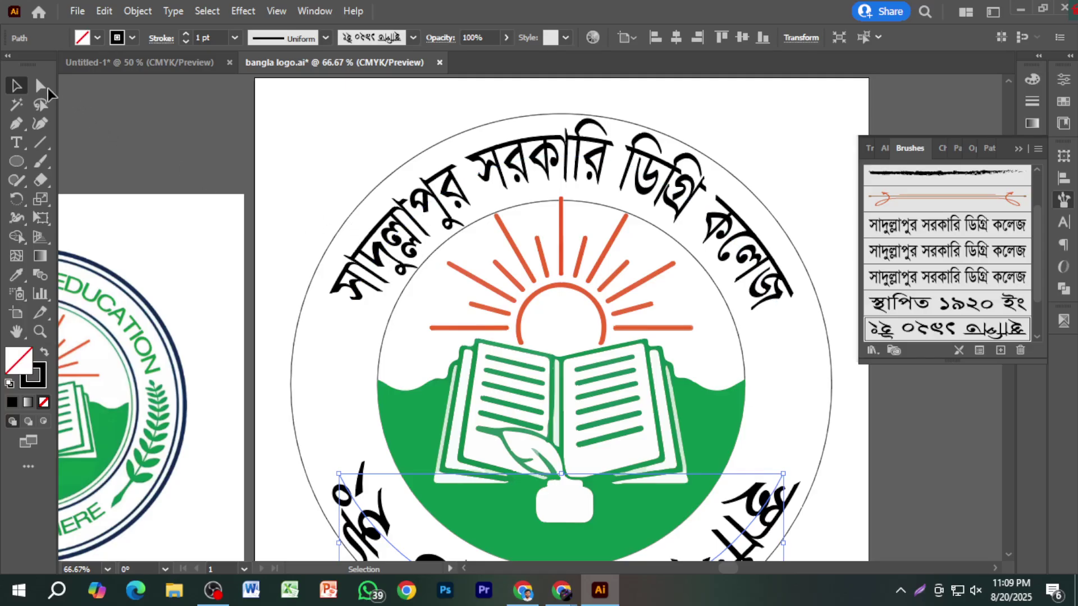
pyautogui.press('a')
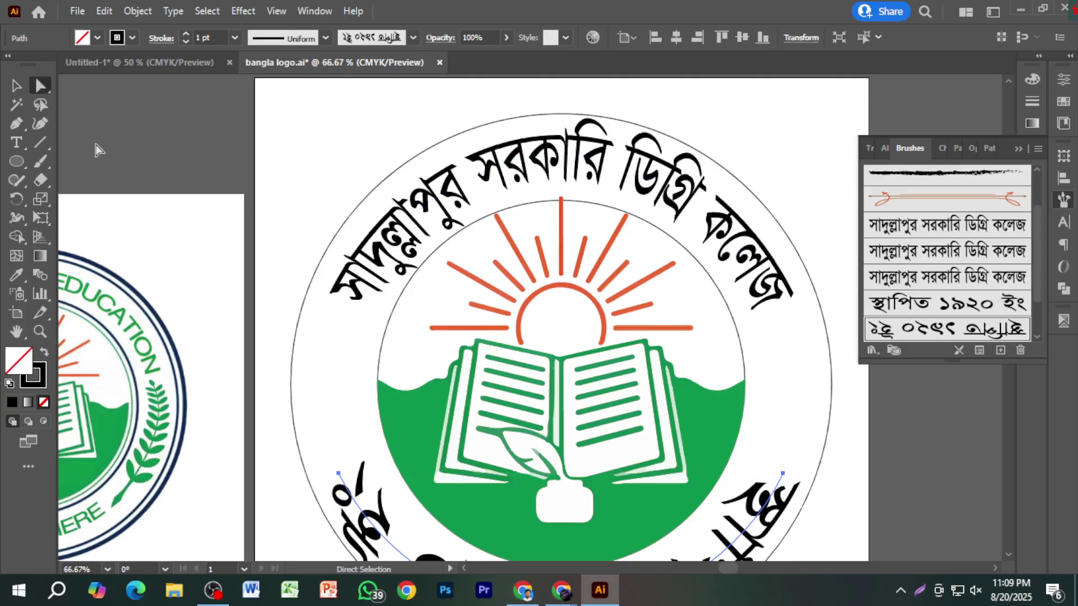
pyautogui.click(352, 288)
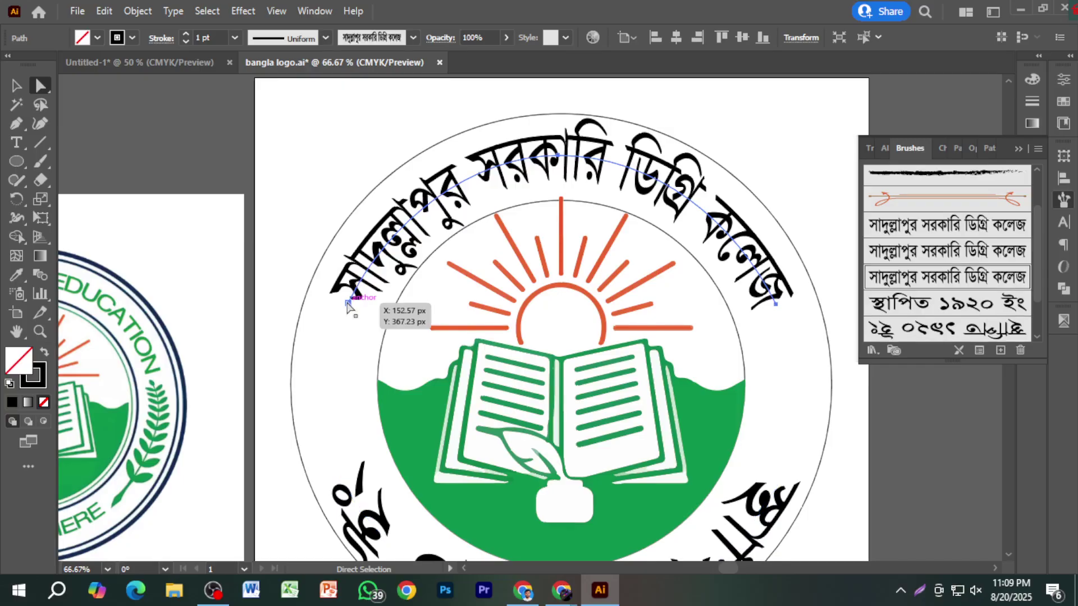
pyautogui.moveTo(346, 302); pyautogui.dragTo(341, 299)
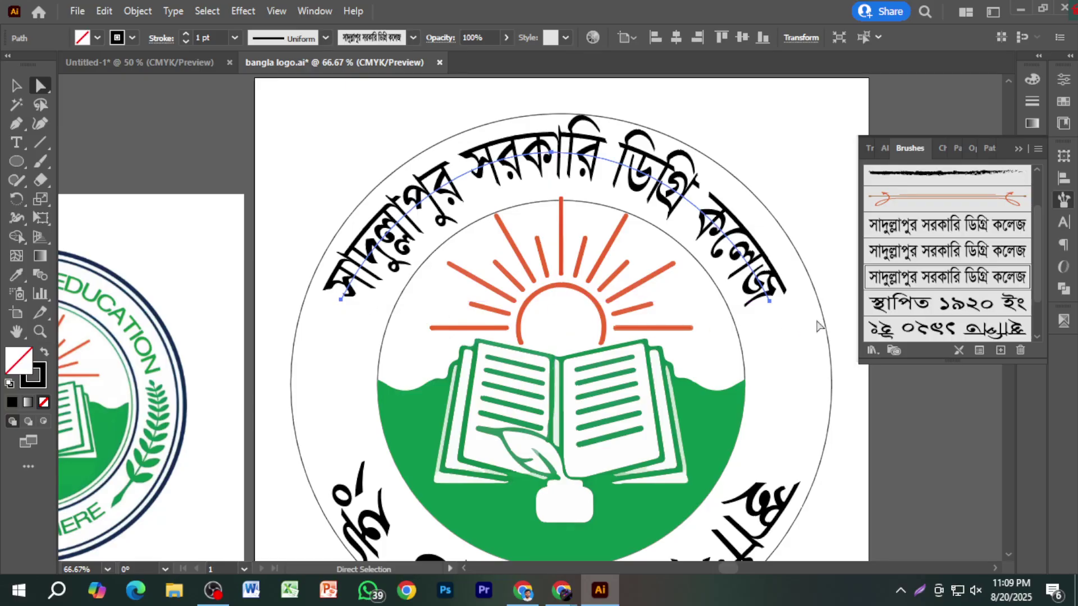
# Show the rulers and pull a horizontal guide down toward the ends of the college-name arc.
pyautogui.press('ctrl')
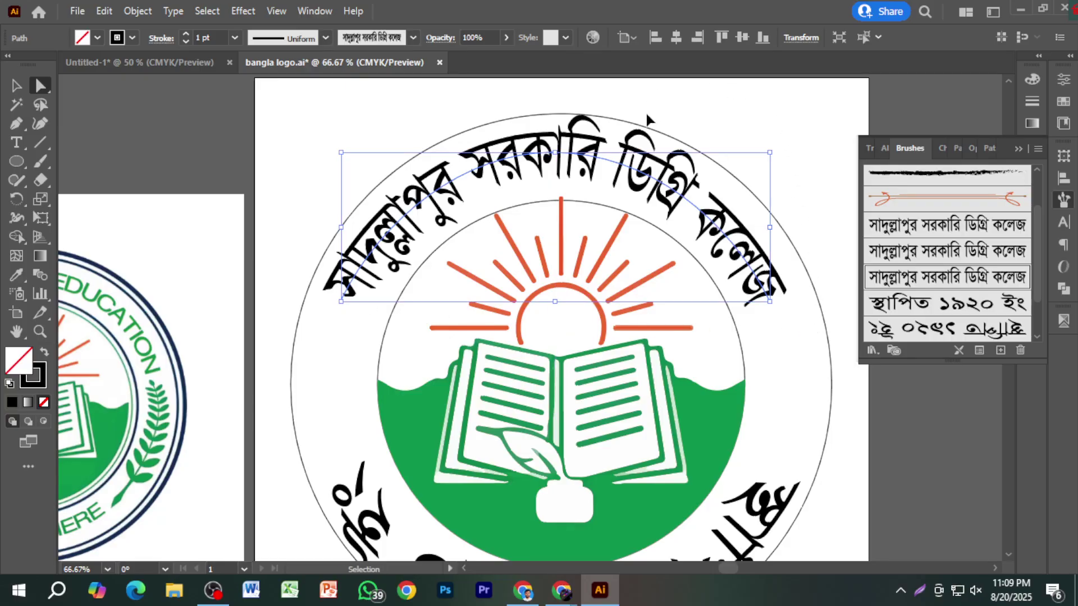
pyautogui.hotkey('ctrl', 'r')
pyautogui.moveTo(734, 115); pyautogui.dragTo(792, 288)
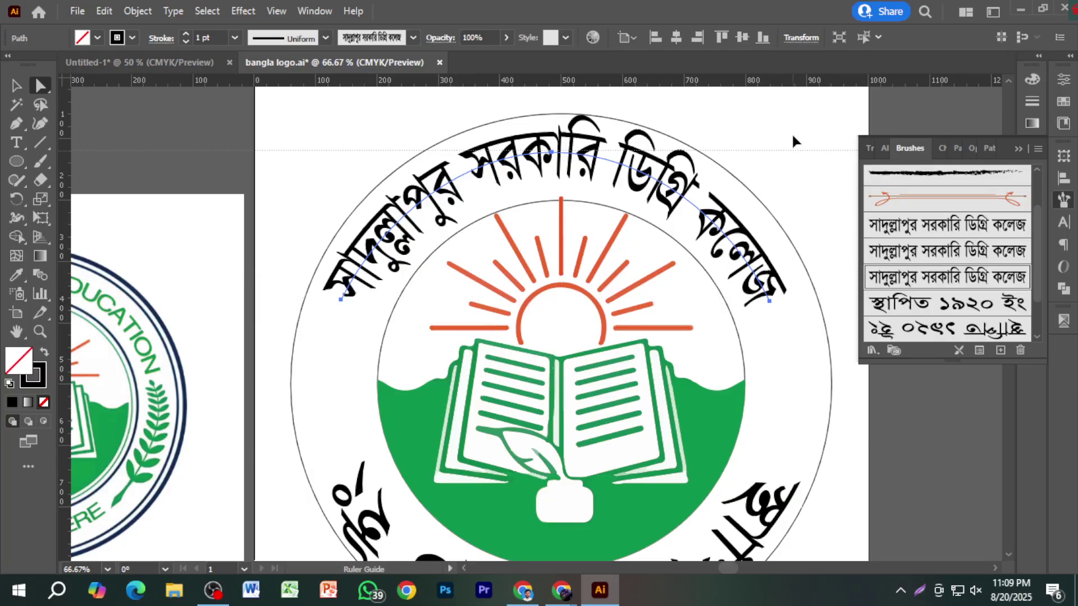
pyautogui.scroll(3, 779, 112)
pyautogui.click(785, 159)
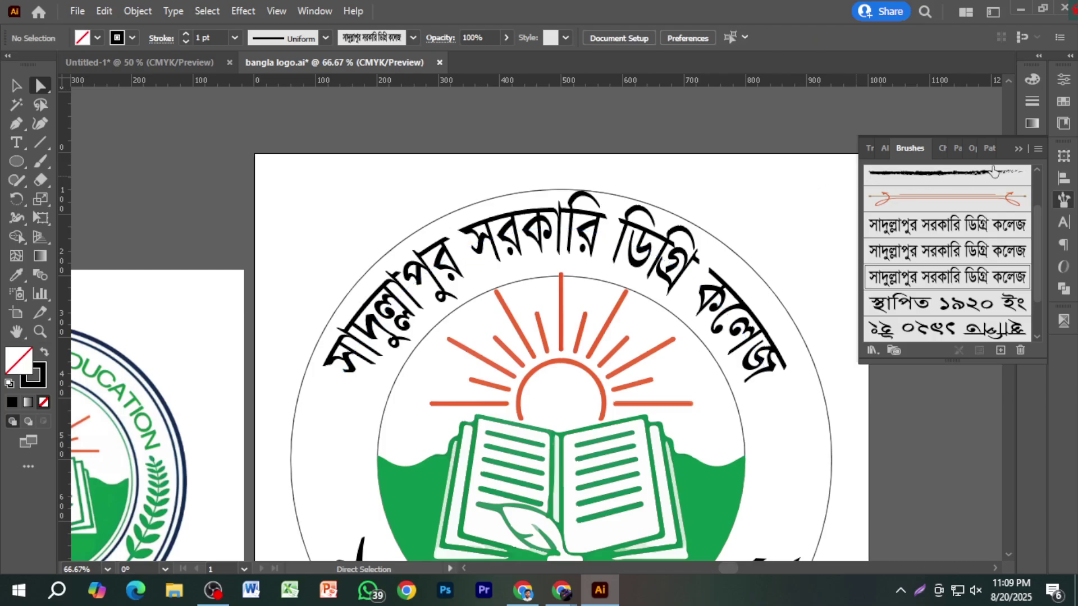
pyautogui.scroll(-8, 701, 291)
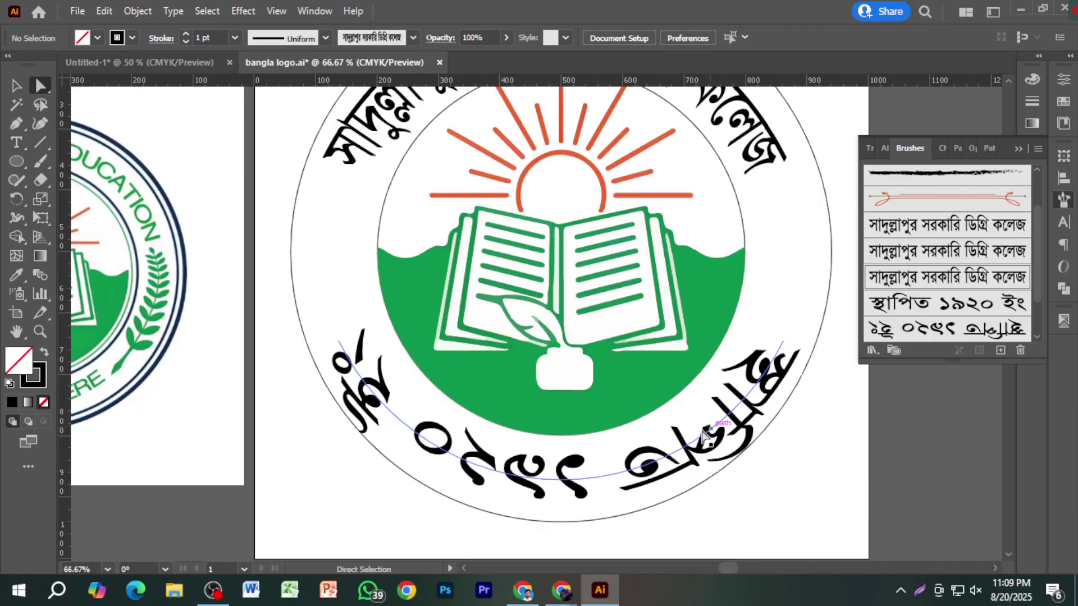
pyautogui.scroll(-2, 712, 432)
pyautogui.moveTo(768, 443); pyautogui.dragTo(719, 444)
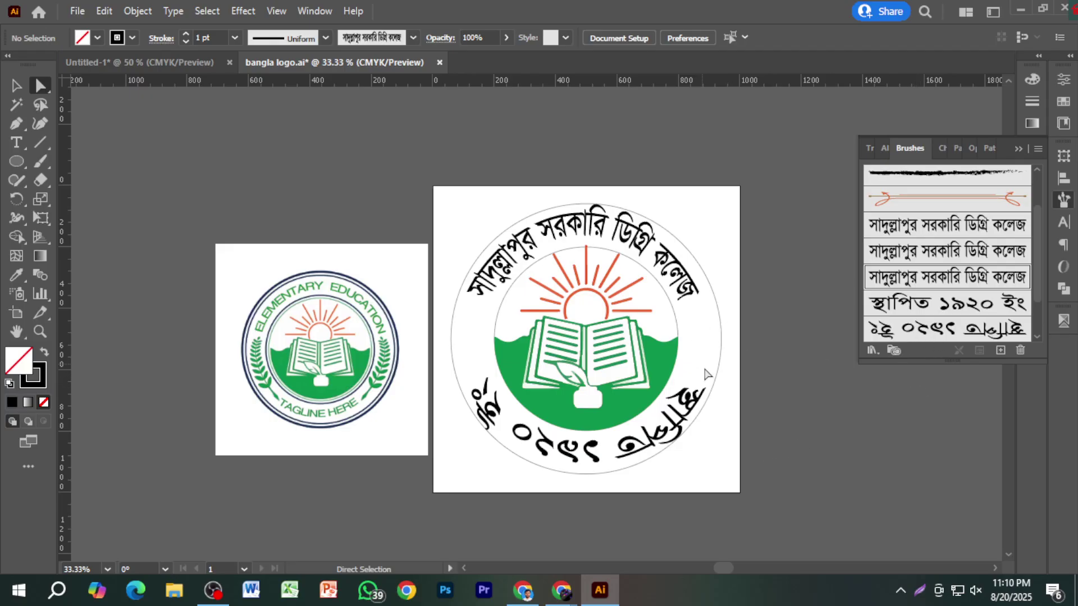
# Undo the latest adjustments to the arched college-name text path.
pyautogui.hotkey('ctrl', 'z')
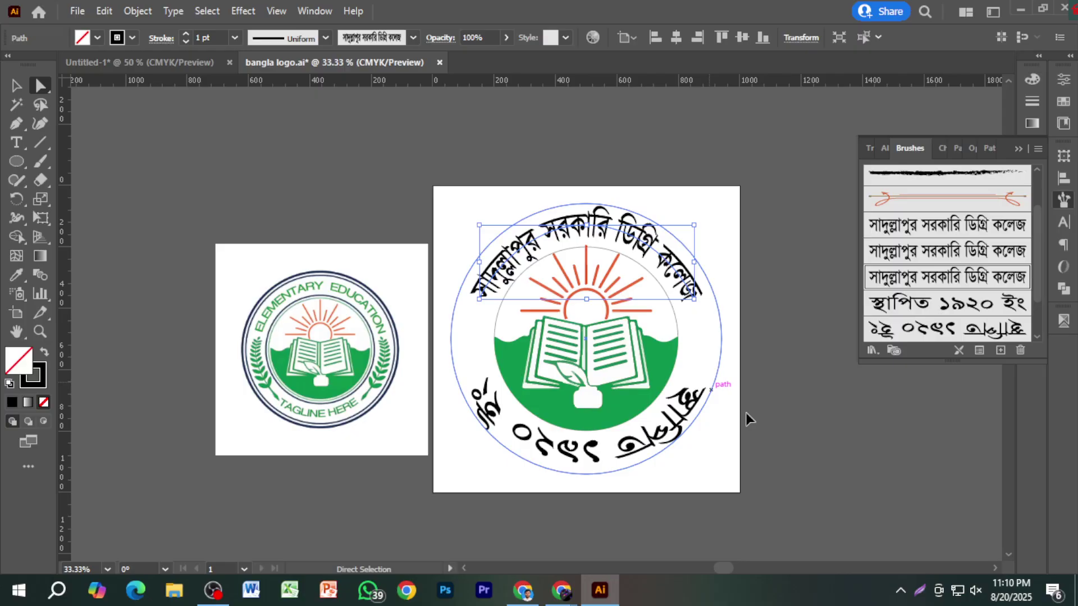
pyautogui.hotkey('ctrl', 'z')
pyautogui.press('a')
pyautogui.scroll(-2, 790, 436)
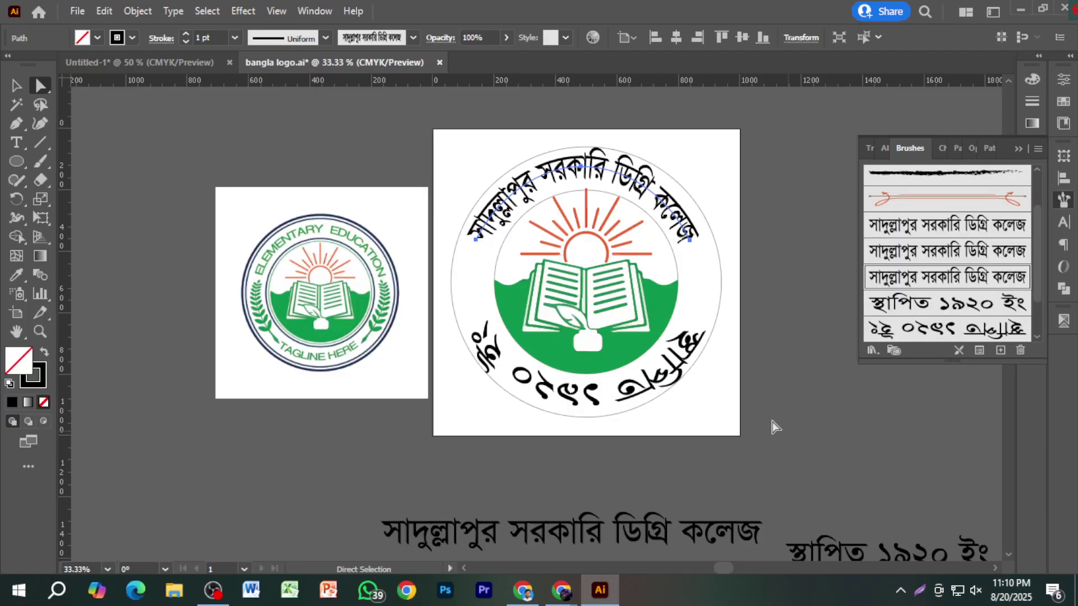
# Move the left end anchor of the arched college-name path slightly inward to about X 154 px, Y 362 px.
pyautogui.click(642, 396)
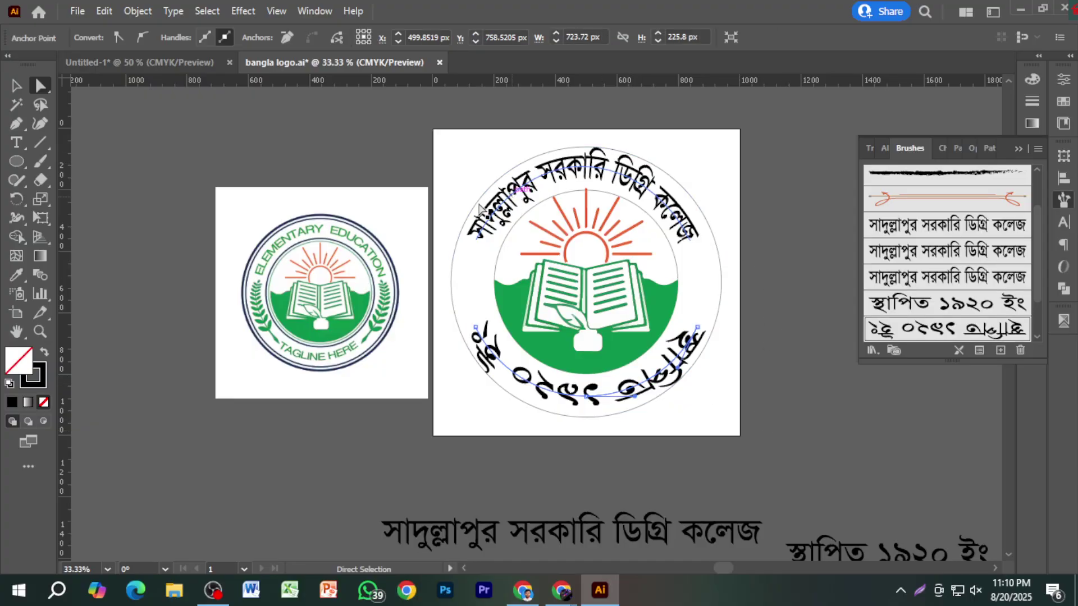
pyautogui.scroll(1, 477, 205)
pyautogui.scroll(1, 480, 209)
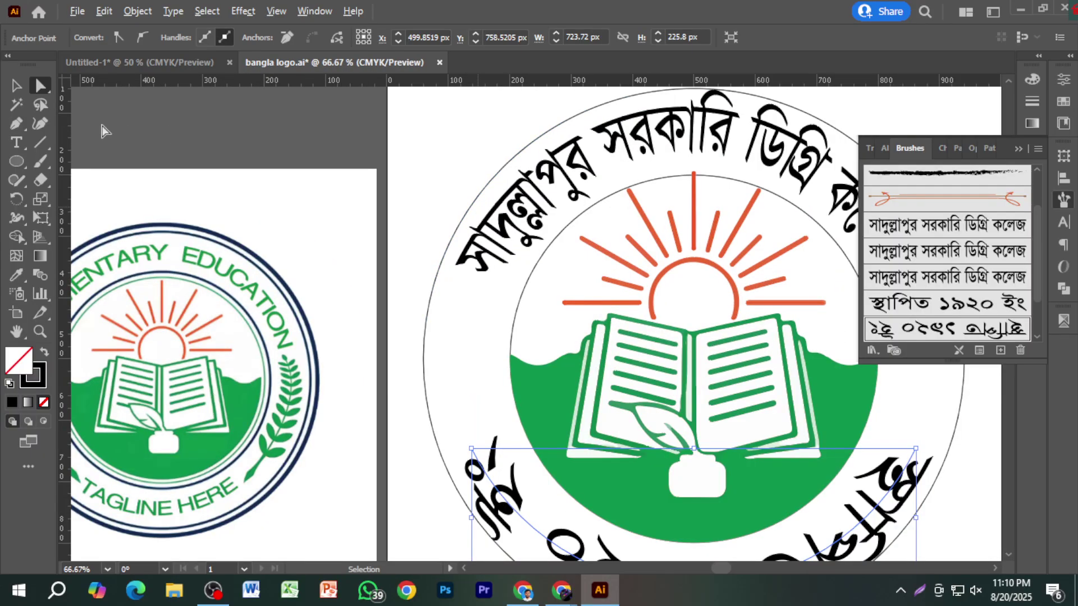
pyautogui.click(478, 270)
pyautogui.moveTo(475, 273); pyautogui.dragTo(480, 275)
pyautogui.scroll(-1, 482, 279)
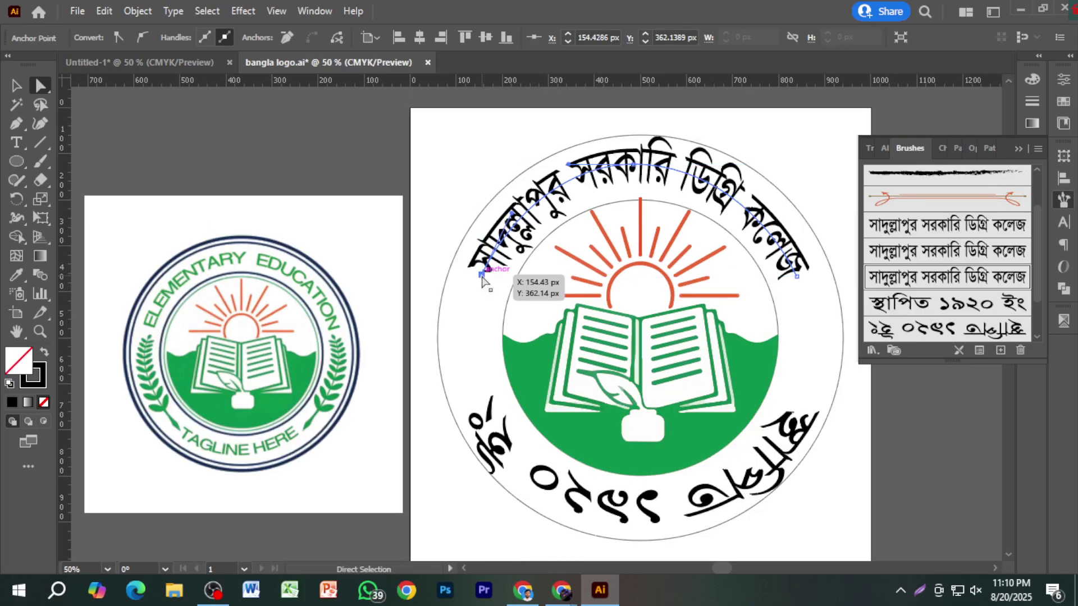
pyautogui.click(15, 85)
pyautogui.click(283, 156)
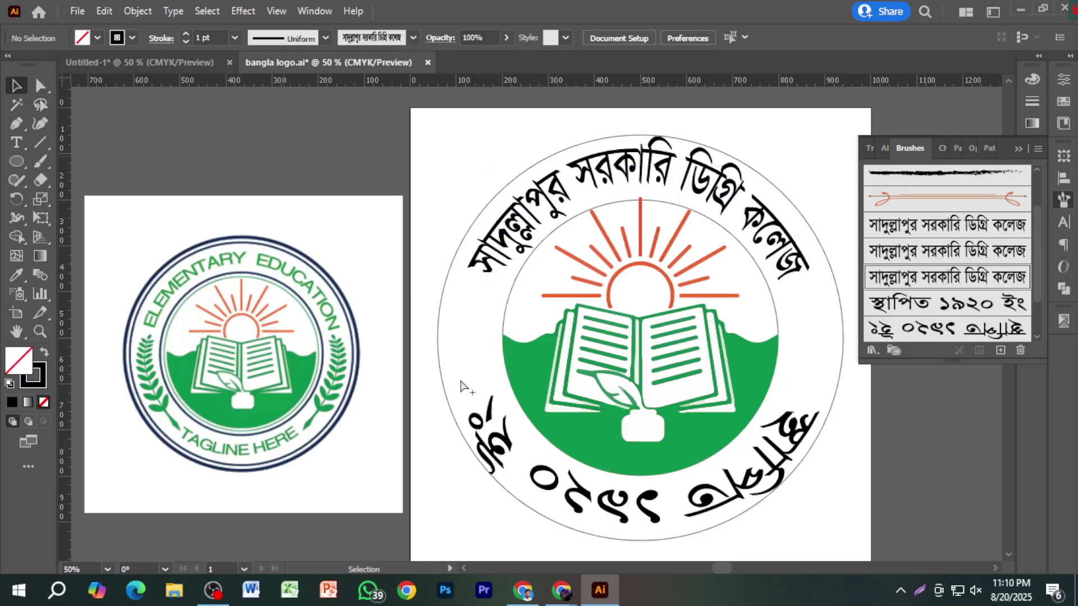
# Undo the last anchor move on the arched college-name path.
pyautogui.scroll(-2, 459, 376)
pyautogui.scroll(2, 572, 452)
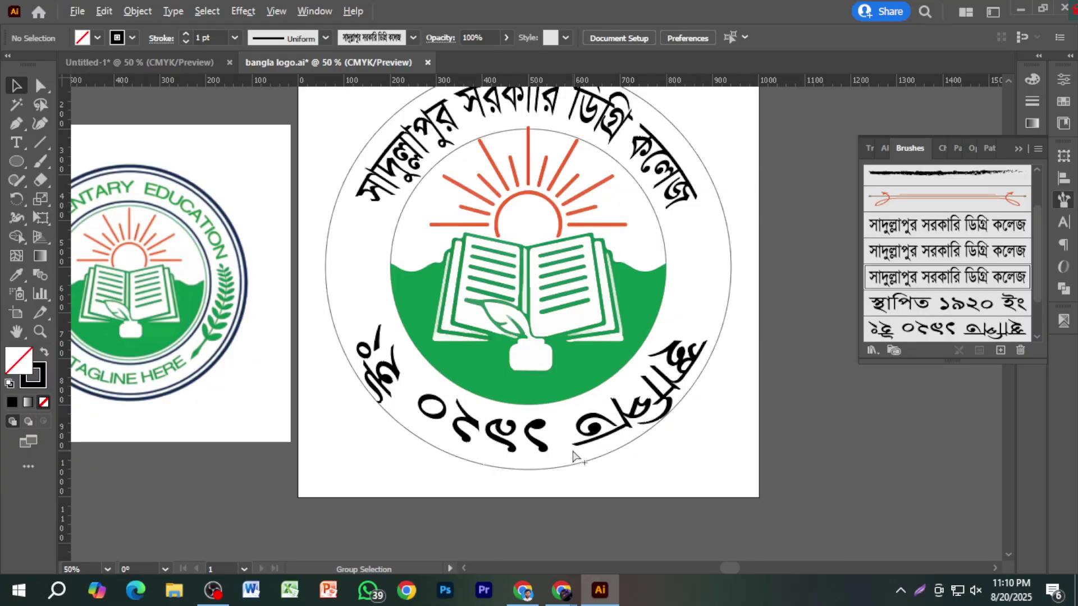
pyautogui.click(637, 412)
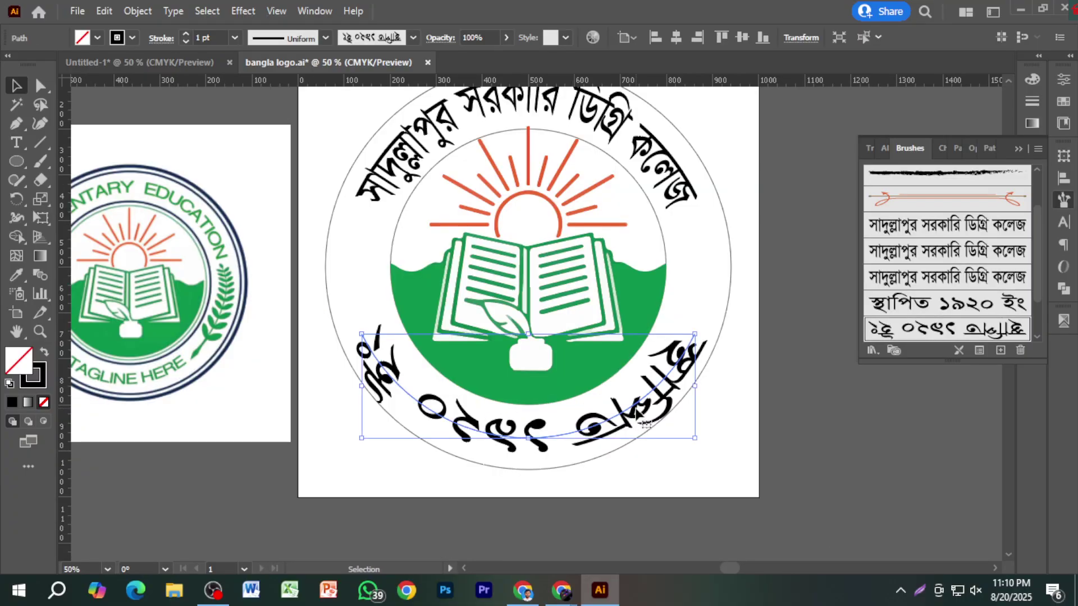
pyautogui.hotkey('ctrl', 'z')
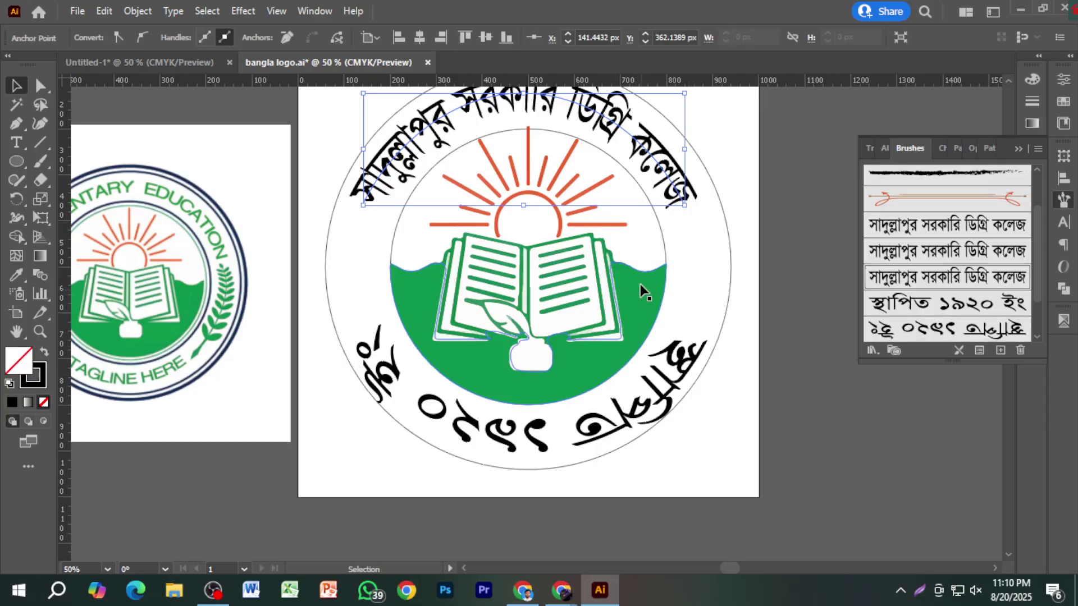
pyautogui.hotkey('ctrl', 'z')
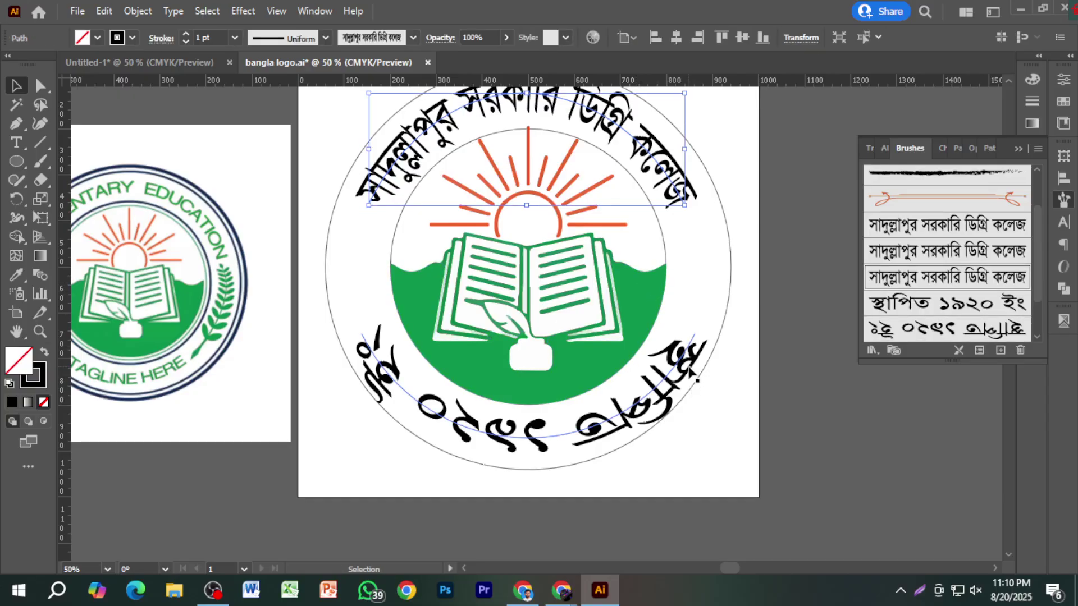
# Delete the upside-down establishment text arc below the emblem and add a slightly smaller concentric copy of the outer circle.
pyautogui.click(696, 380)
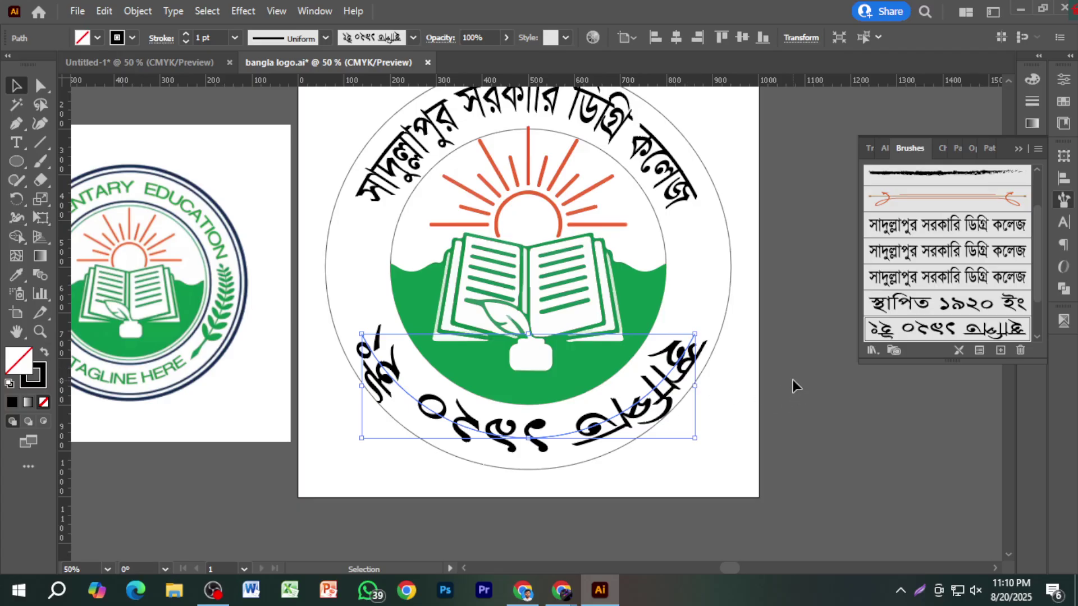
pyautogui.press('Delete')
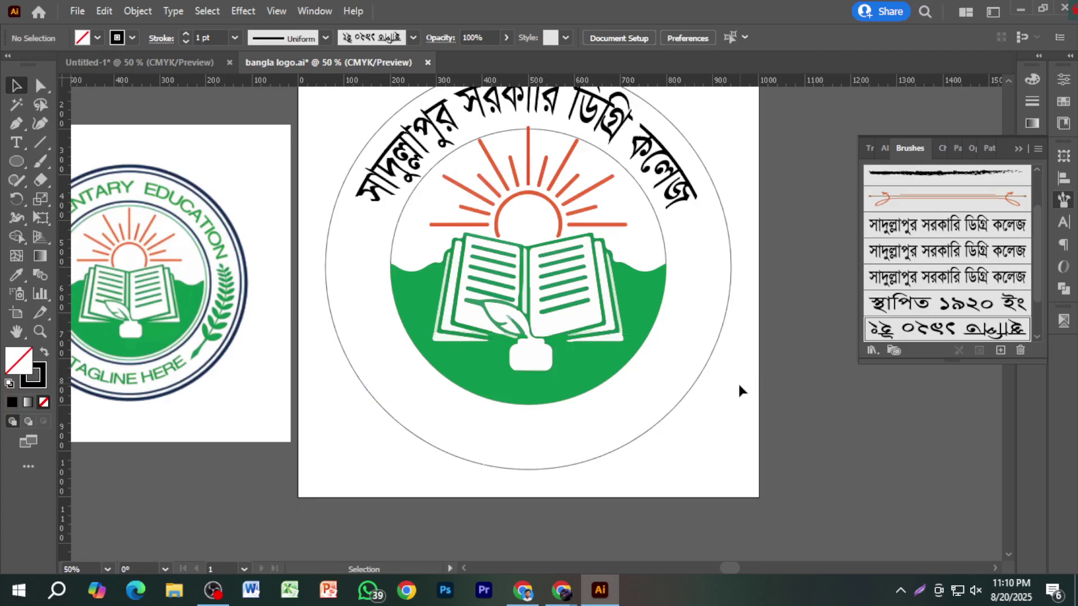
pyautogui.click(691, 385)
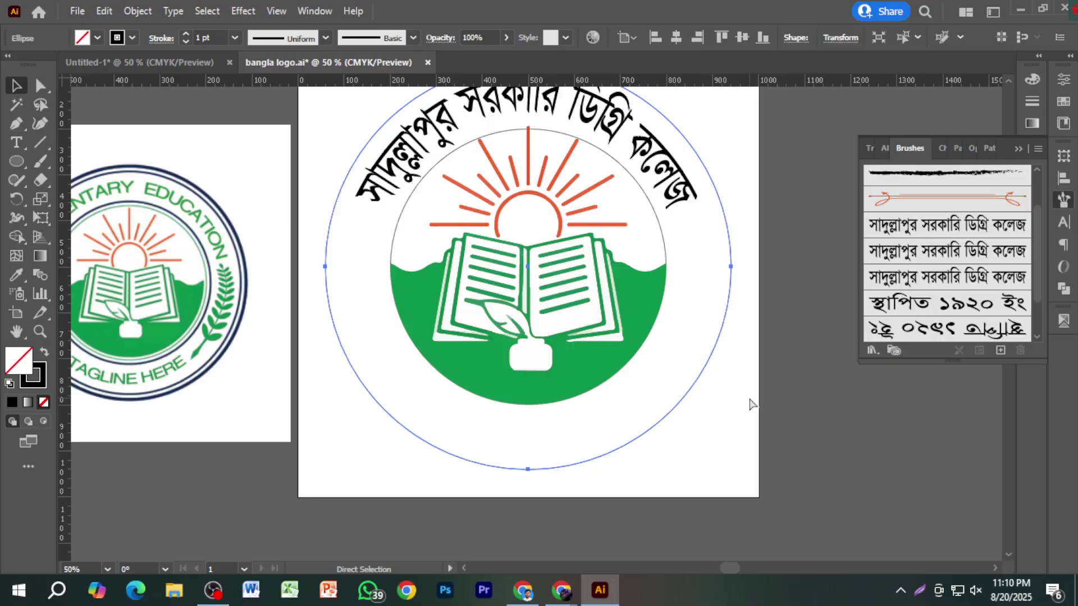
pyautogui.press('v')
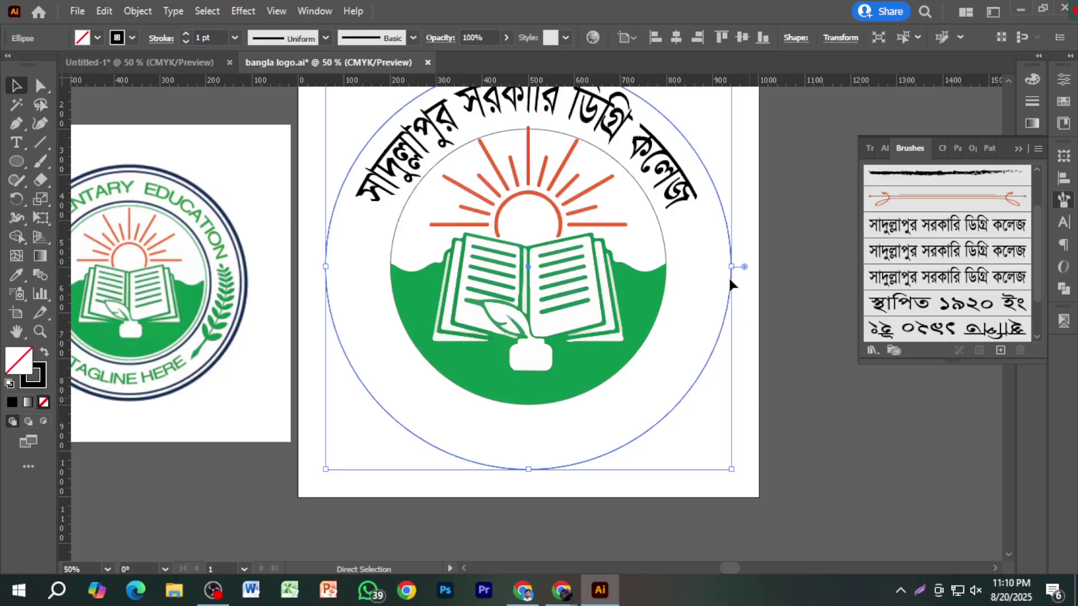
pyautogui.moveTo(730, 267); pyautogui.dragTo(722, 266)
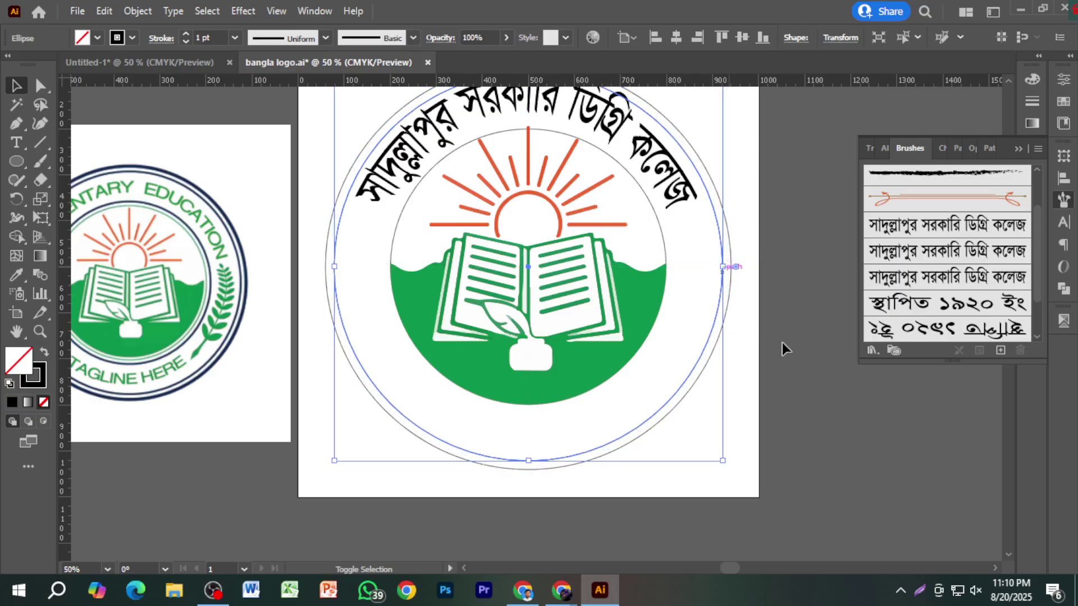
pyautogui.click(783, 345)
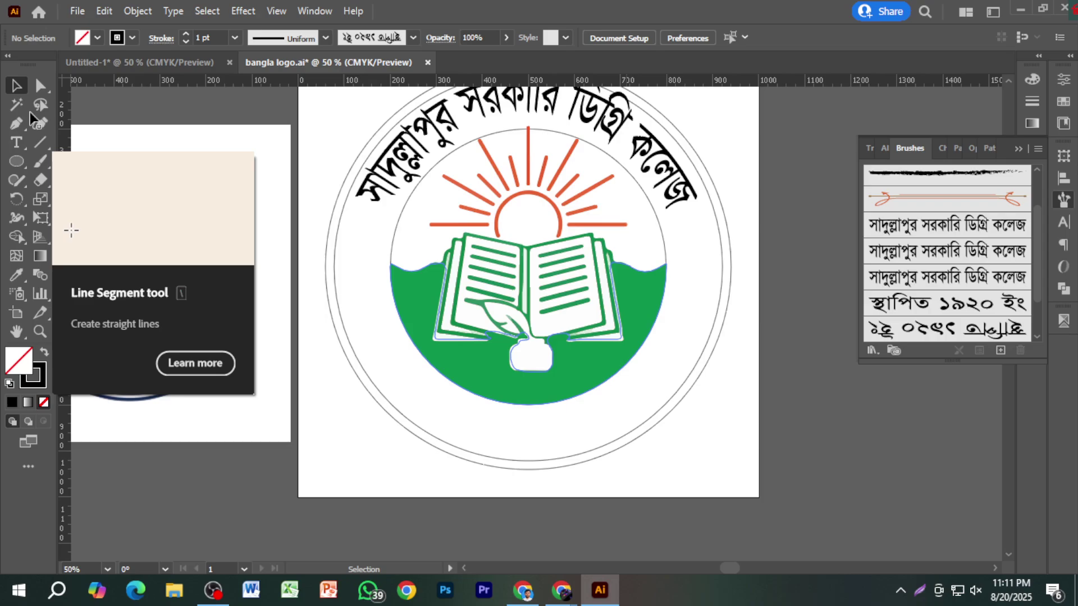
# Draw a horizontal straight line across the lower part of the circles, just below the green emblem.
pyautogui.click(40, 140)
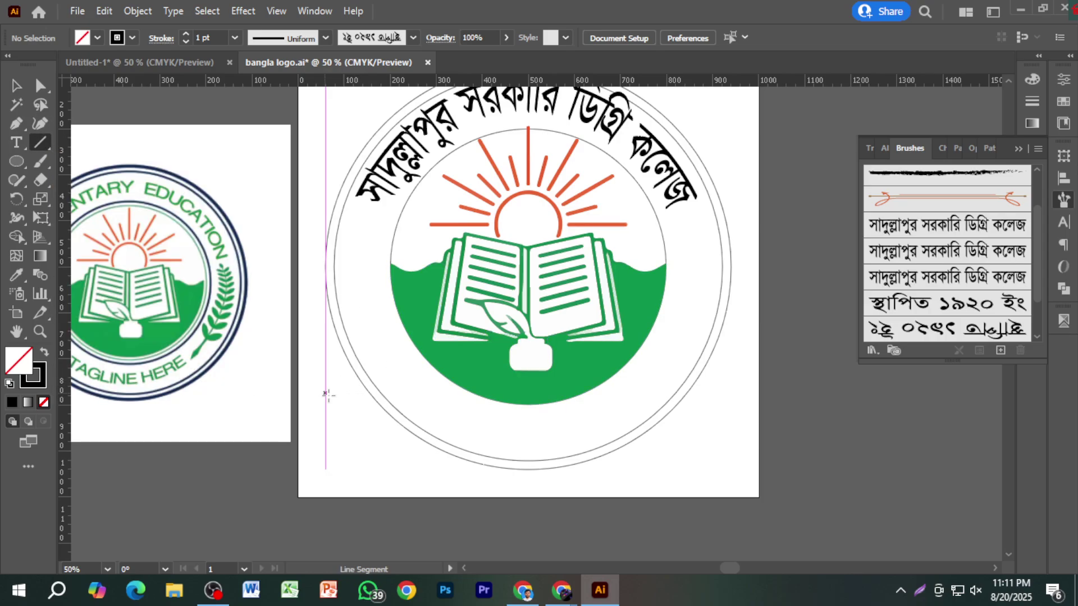
pyautogui.moveTo(339, 413); pyautogui.dragTo(701, 420)
pyautogui.click(16, 86)
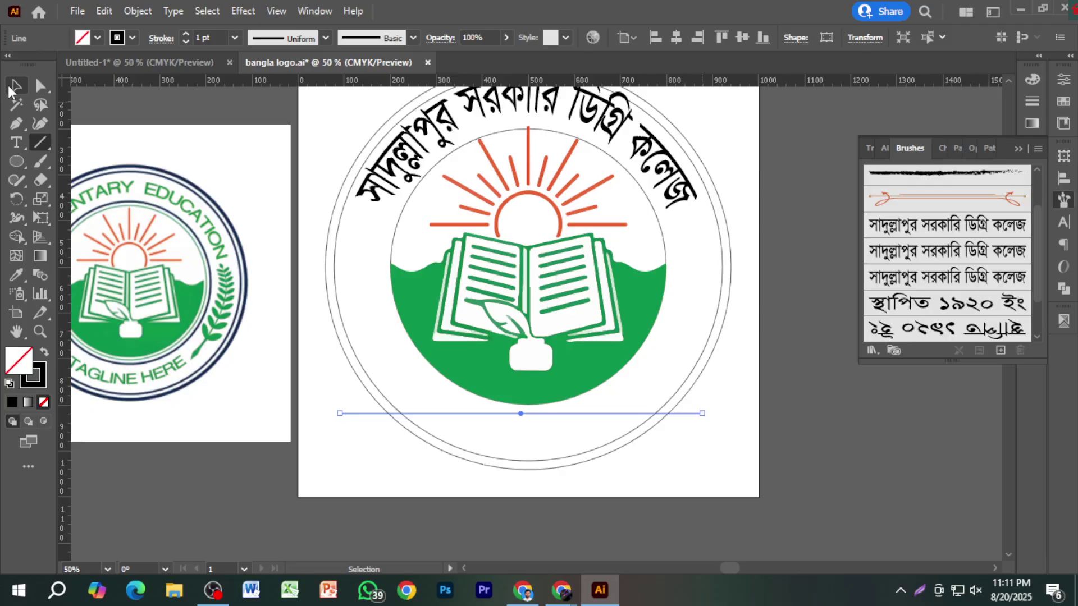
# Remove the copied circle's portion above the line with Shape Builder, then delete the line so only the lower arc remains.
pyautogui.keyDown('shift'); pyautogui.click(422, 430); pyautogui.keyUp('shift')
pyautogui.click(17, 236)
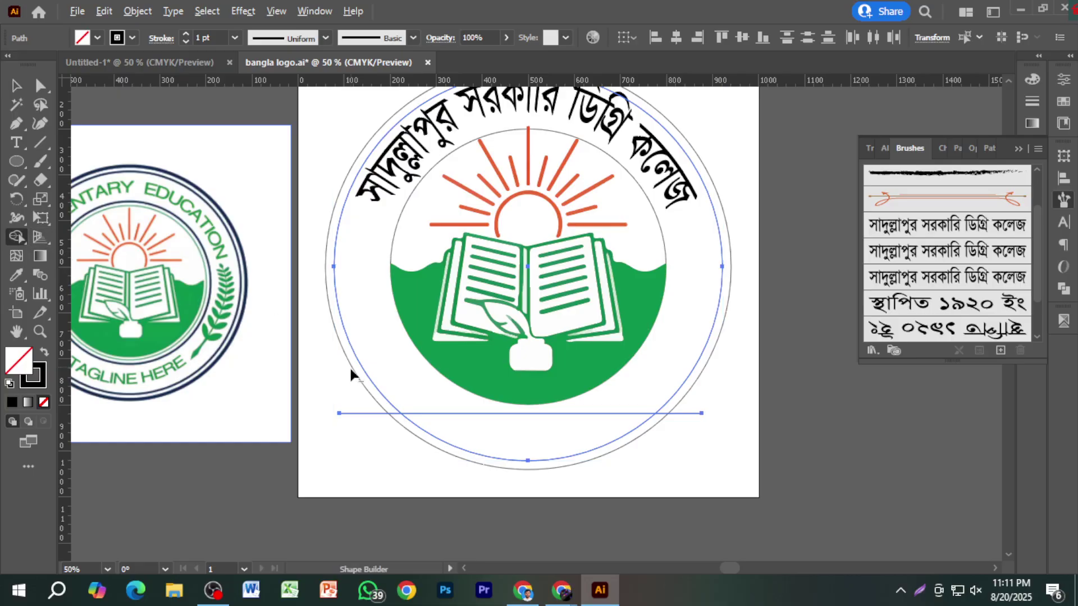
pyautogui.keyDown('alt'); pyautogui.click(357, 361); pyautogui.keyUp('alt')
pyautogui.click(16, 85)
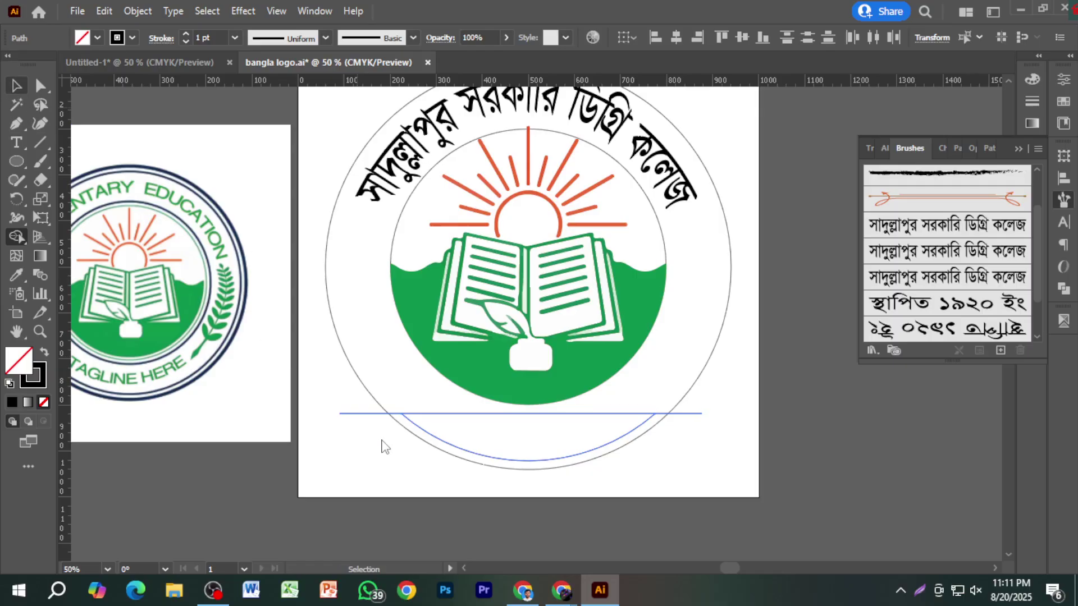
pyautogui.click(484, 431)
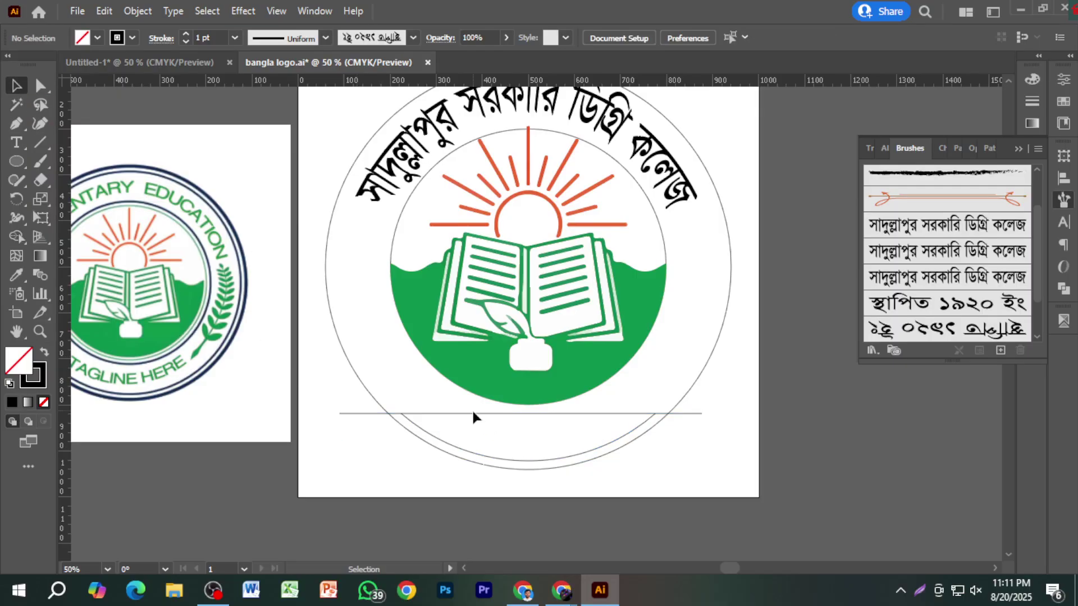
pyautogui.click(473, 414)
pyautogui.press('Delete')
# Scale down the straight text "স্থাপিত ১৯২০ ইং" below the artboard slightly about its centre.
pyautogui.scroll(-1, 760, 469)
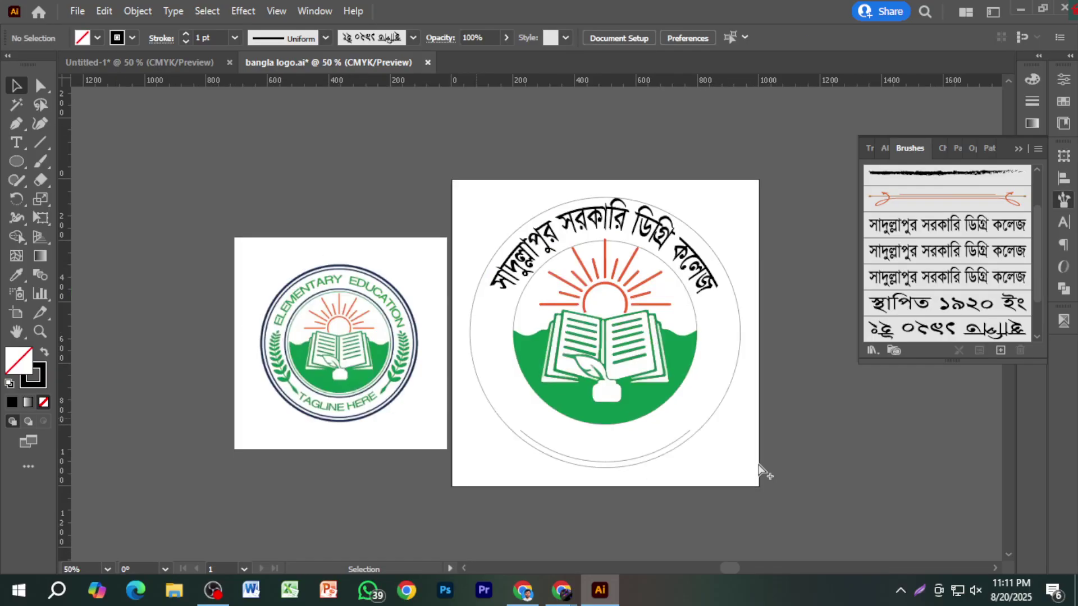
pyautogui.scroll(-2, 760, 471)
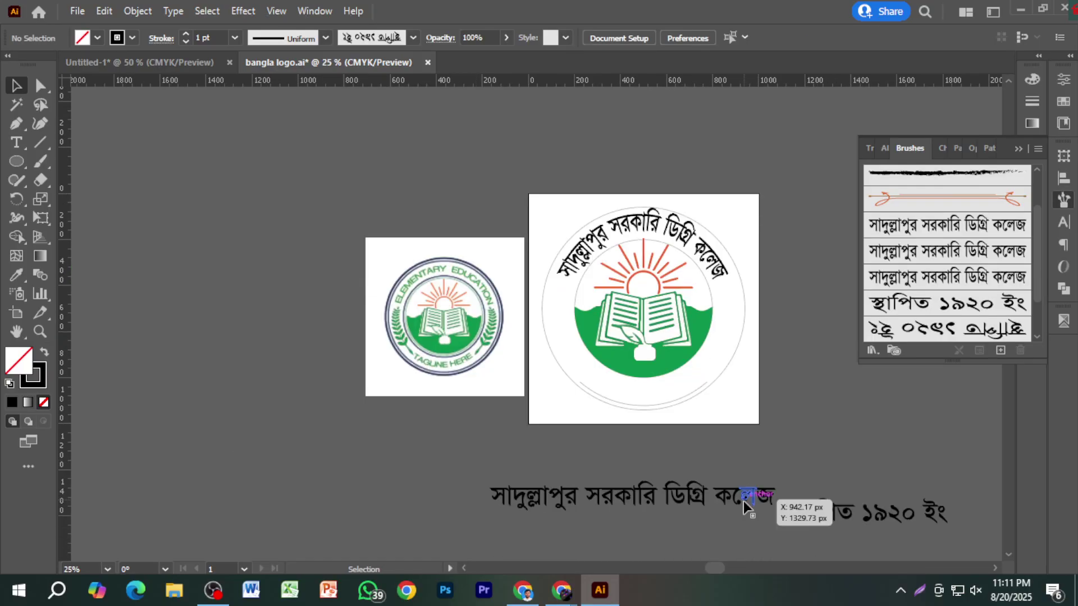
pyautogui.click(743, 500)
pyautogui.scroll(-2, 786, 499)
pyautogui.click(775, 497)
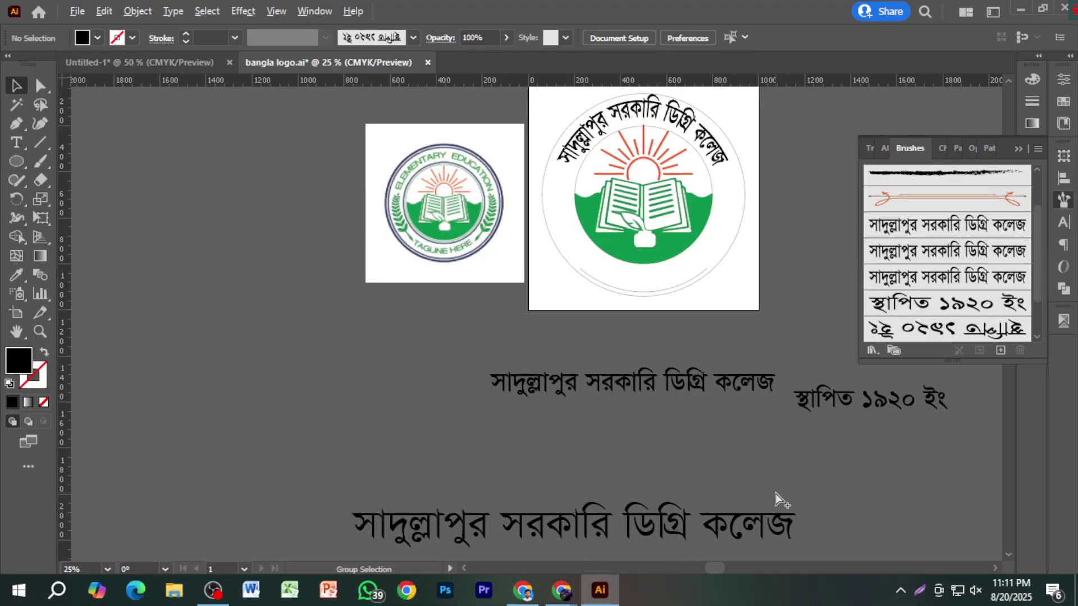
pyautogui.scroll(1, 904, 433)
pyautogui.hscroll(3, 904, 433)
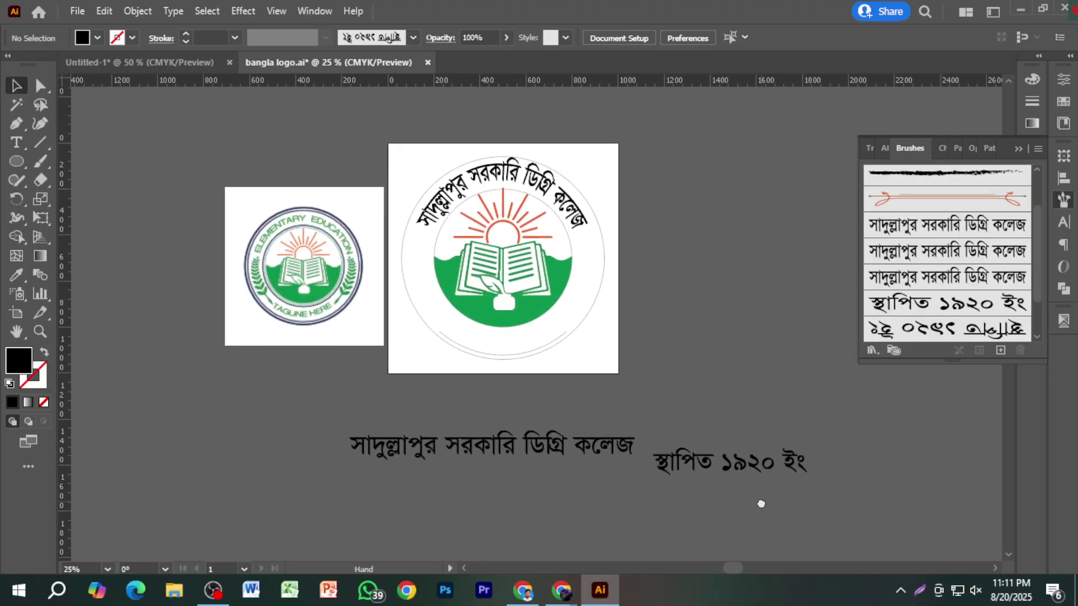
pyautogui.scroll(1, 768, 441)
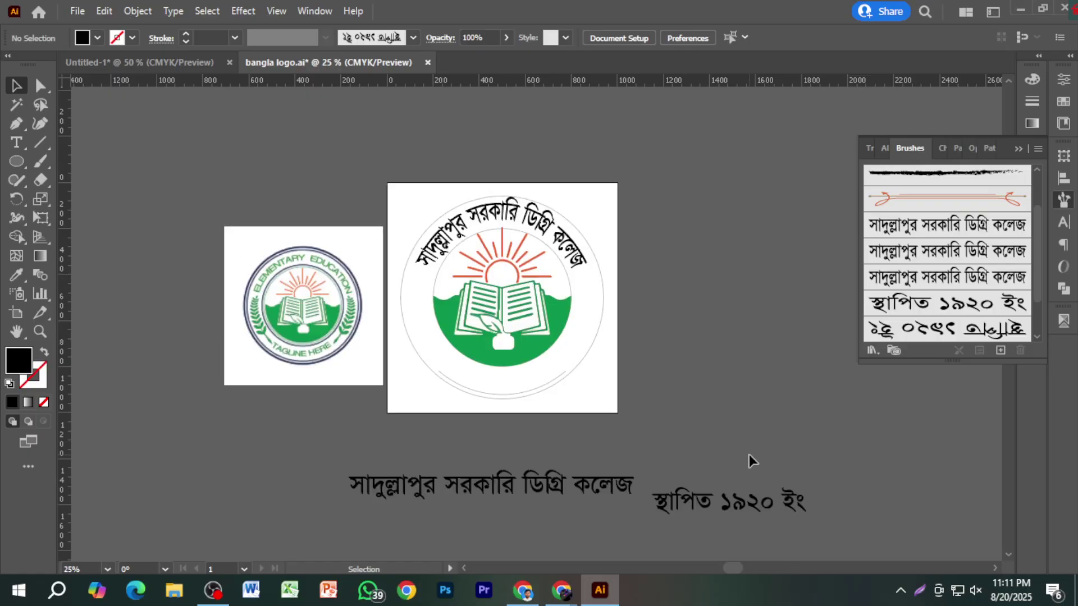
pyautogui.click(806, 506)
pyautogui.moveTo(806, 507); pyautogui.dragTo(792, 505)
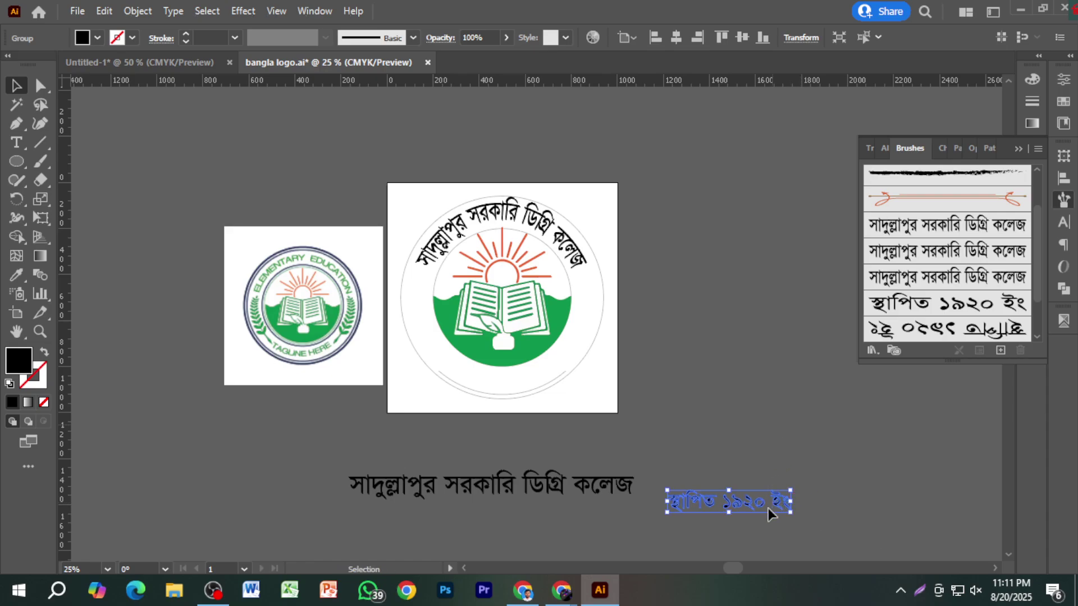
pyautogui.click(810, 513)
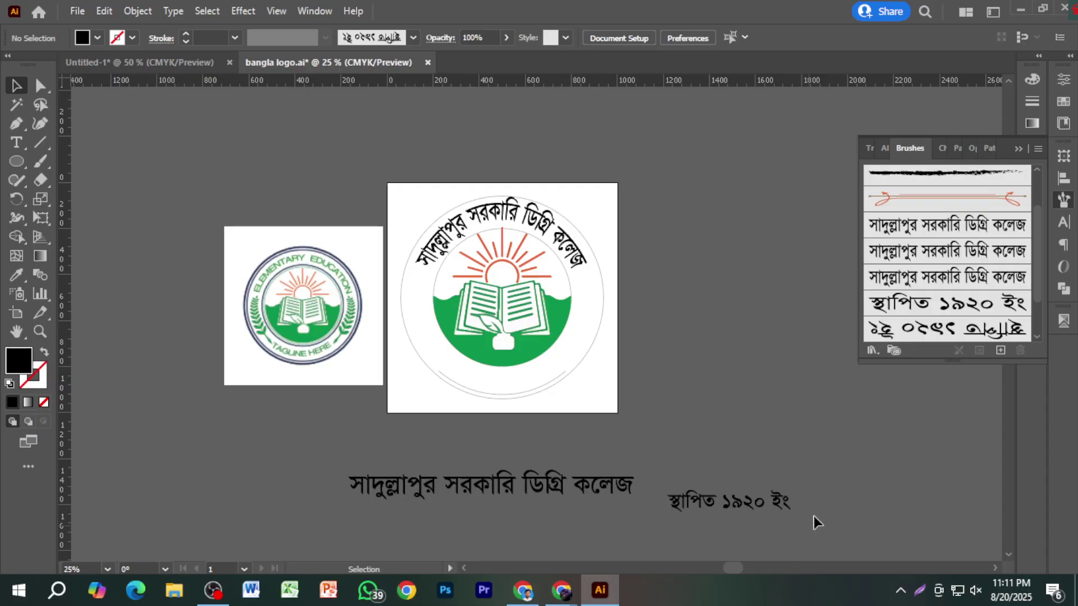
# Create a new art brush from the resized text "স্থাপিত ১৯২০ ইং", keeping the default brush options.
pyautogui.moveTo(816, 520); pyautogui.dragTo(667, 472)
pyautogui.moveTo(756, 507)
pyautogui.mouseDown()
pyautogui.moveTo(757, 432)
pyautogui.moveTo(920, 209)
pyautogui.mouseUp()
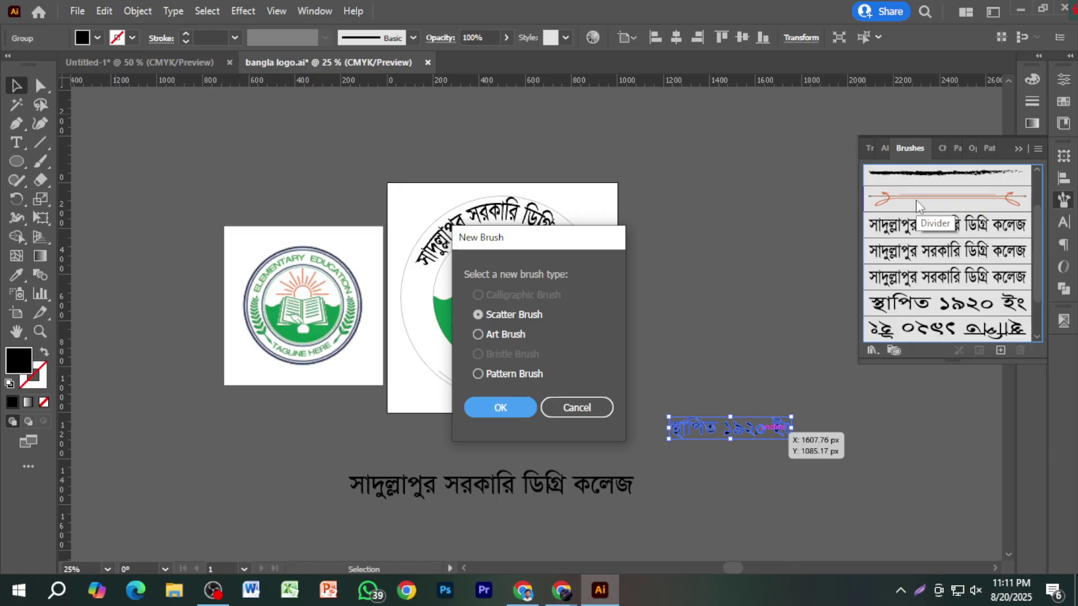
pyautogui.click(505, 334)
pyautogui.click(525, 408)
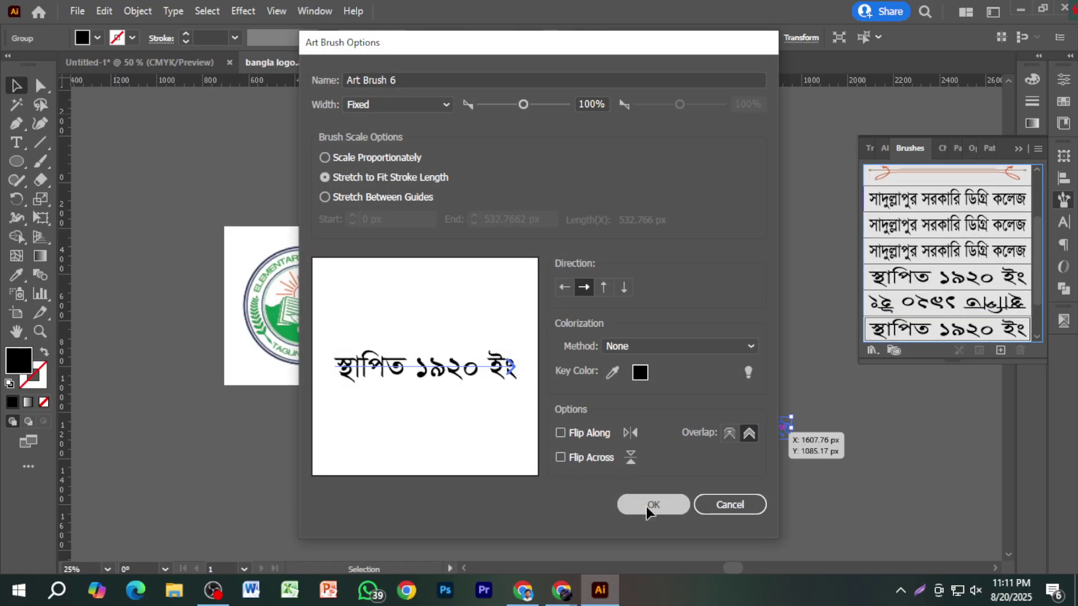
pyautogui.click(646, 508)
# Apply the new "স্থাপিত ১৯২০ ইং" art brush to the lower arc inside the outer circle.
pyautogui.click(542, 385)
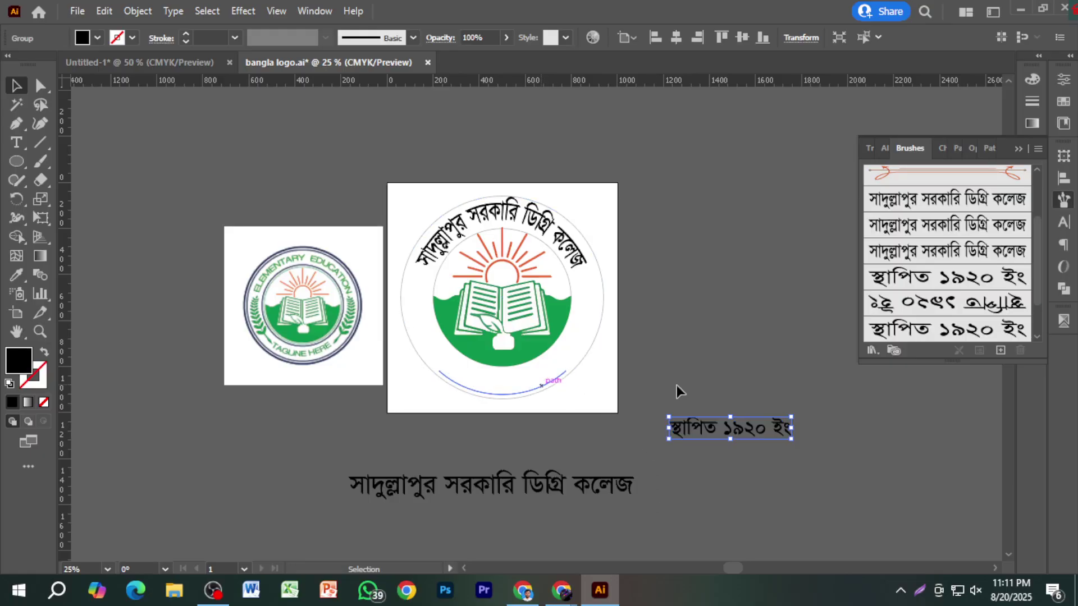
pyautogui.click(953, 336)
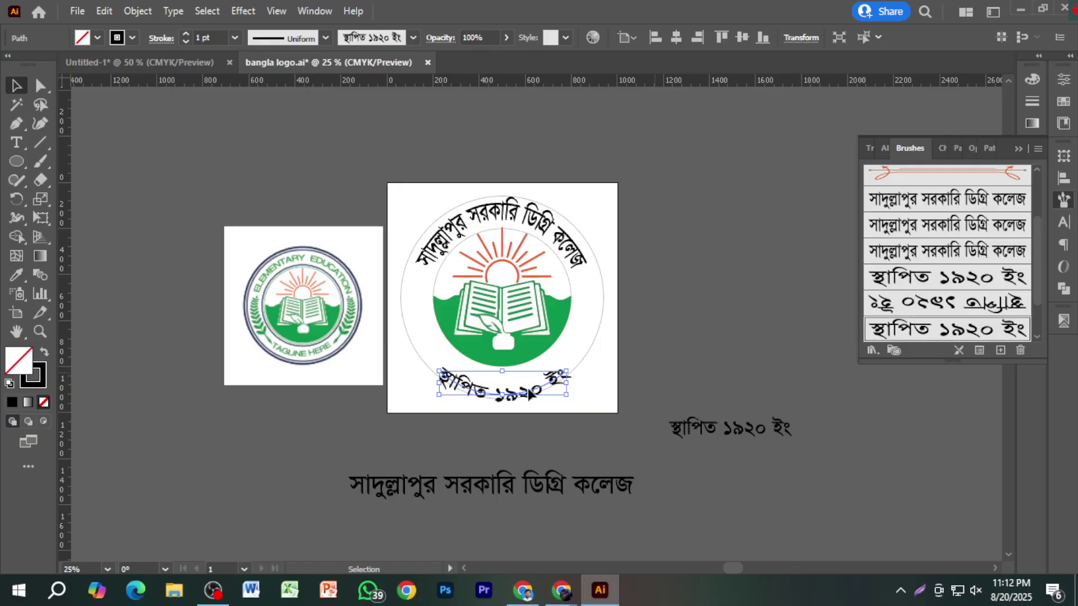
# Move the curved text "স্থাপিত ১৯২০ ইং" upward so it sits in the ring between the two circles.
pyautogui.scroll(2, 469, 411)
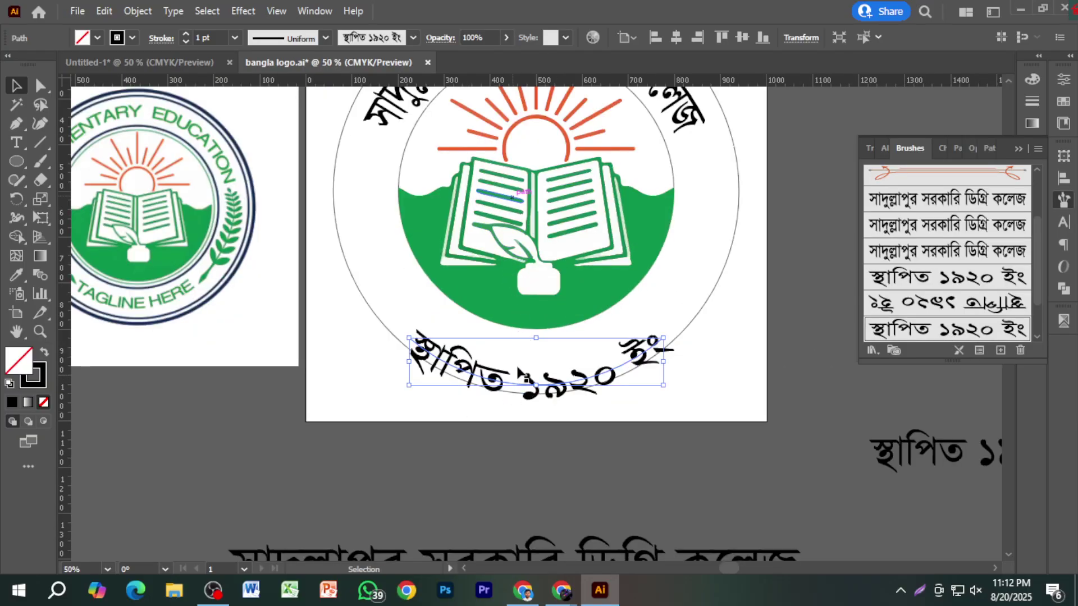
pyautogui.moveTo(494, 379); pyautogui.dragTo(494, 361)
pyautogui.click(619, 431)
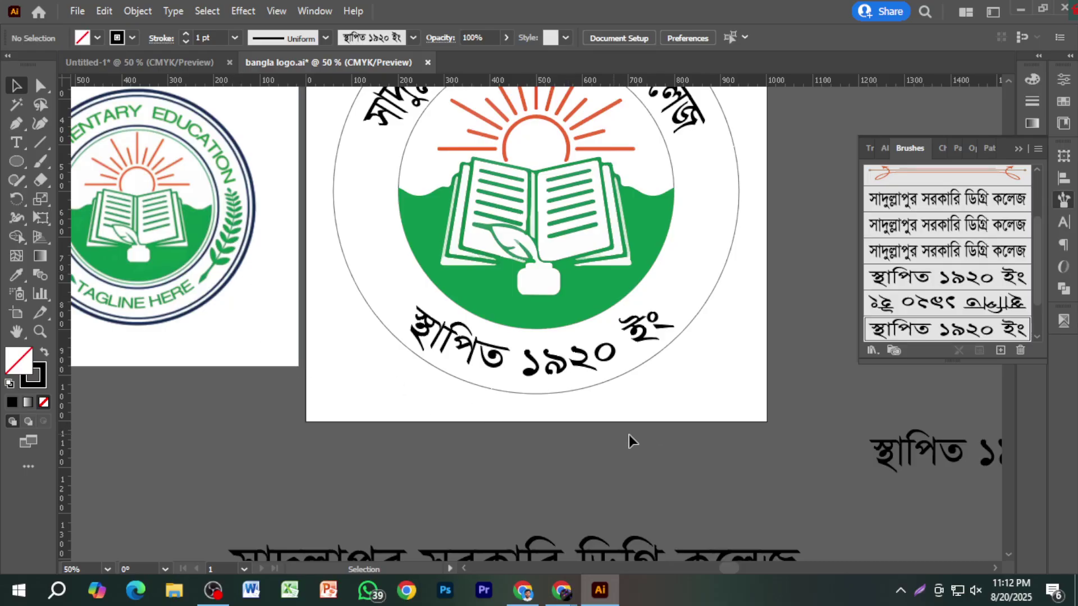
pyautogui.scroll(-1, 630, 444)
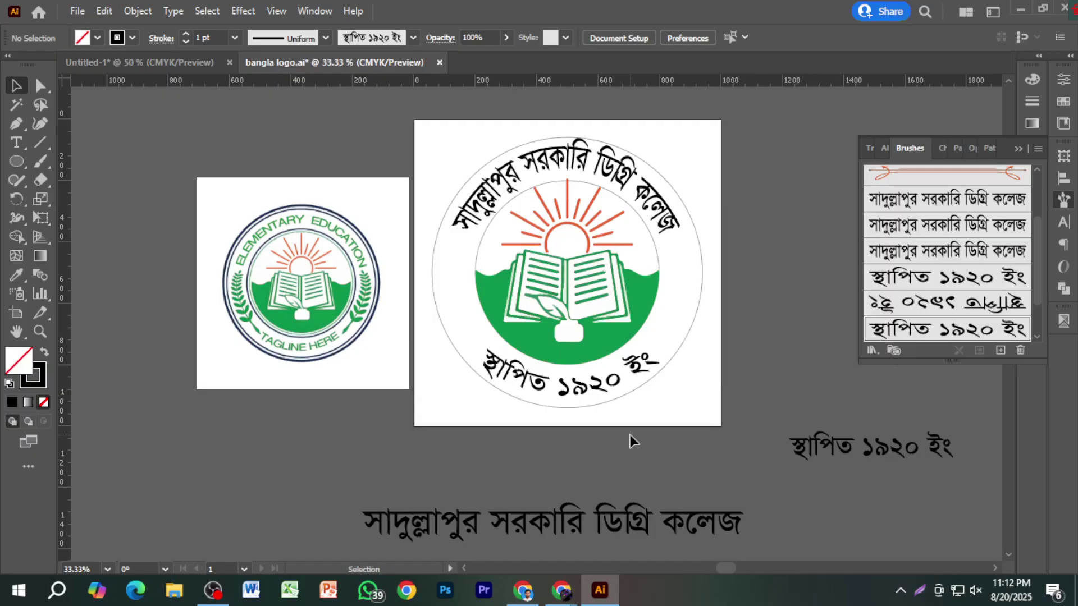
pyautogui.press('alt')
pyautogui.scroll(-1, 629, 444)
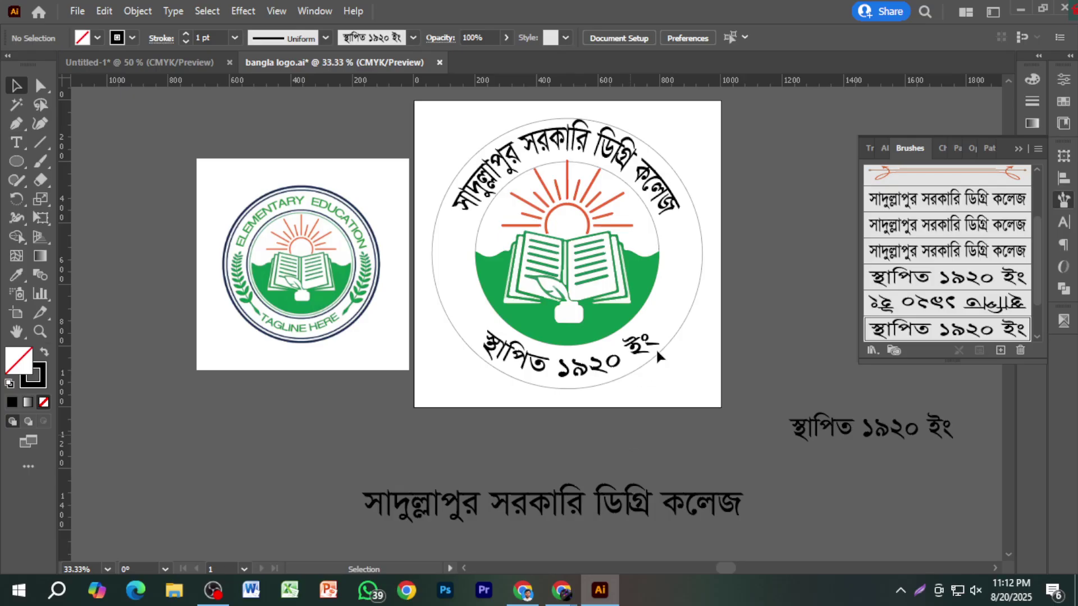
pyautogui.scroll(2, 655, 348)
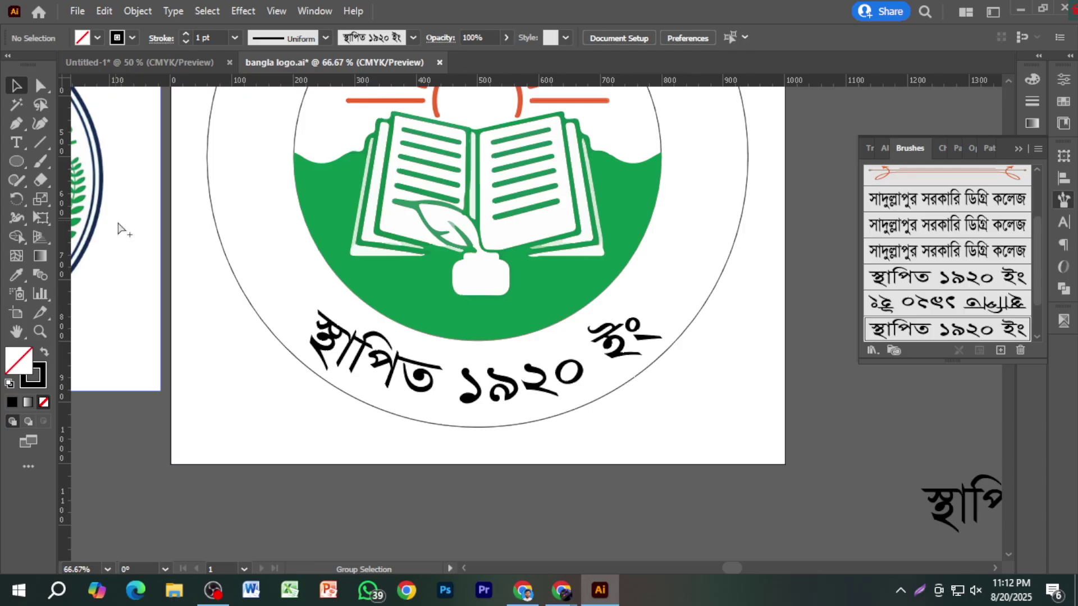
pyautogui.scroll(-2, 115, 226)
pyautogui.scroll(2, 222, 286)
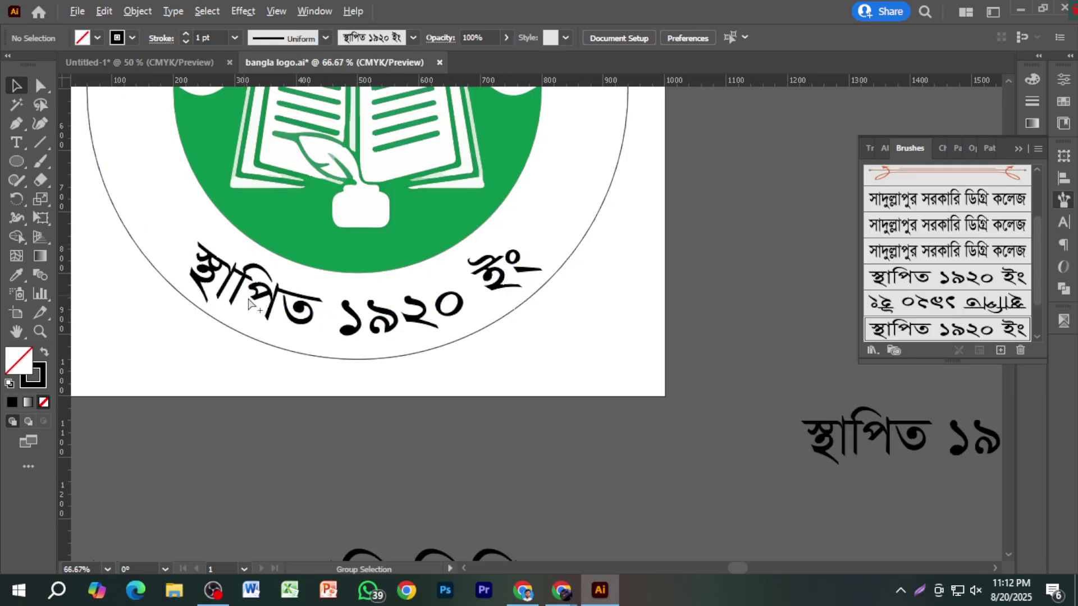
# Delete the straight texts "সাদুল্লাপুর সরকারি ডিগ্রি কলেজ" and "স্থাপিত ১৯২০ ইং" outside the artboard, and collapse the brush list.
pyautogui.scroll(-3, 423, 368)
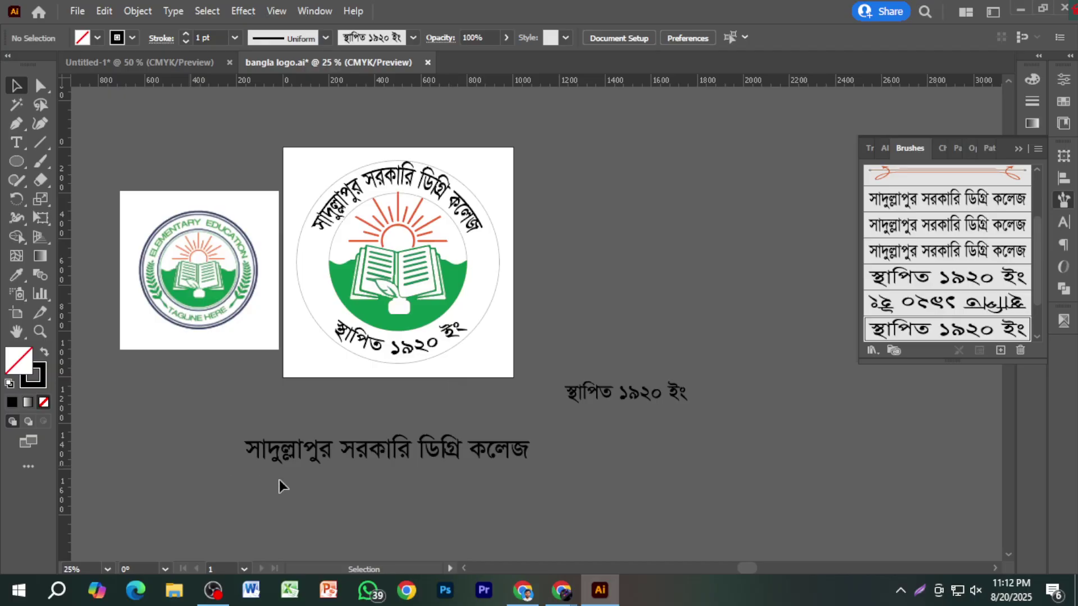
pyautogui.moveTo(218, 436); pyautogui.dragTo(643, 497)
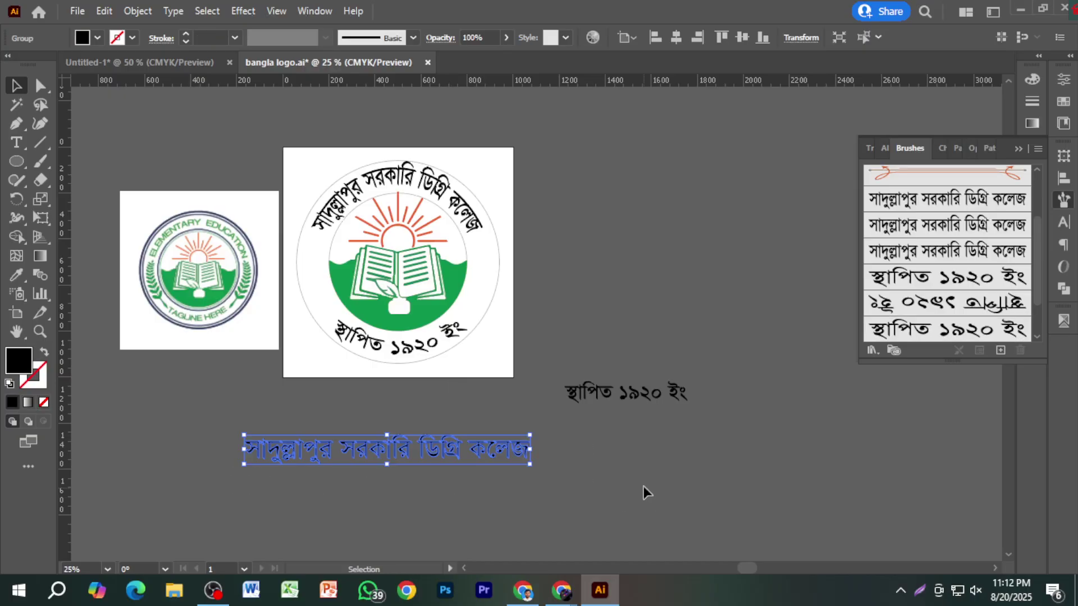
pyautogui.press('Delete')
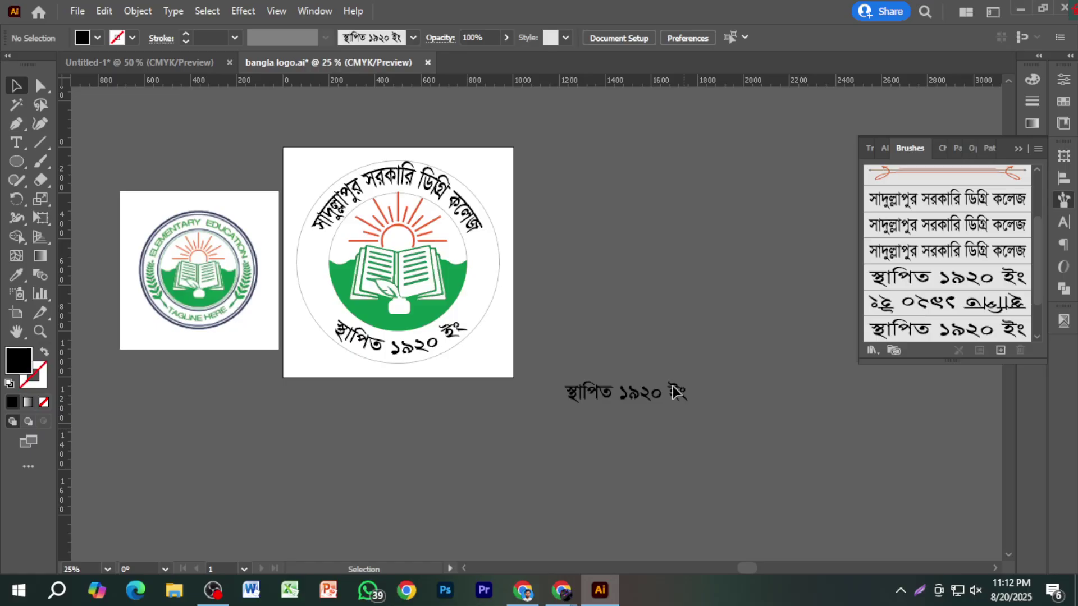
pyautogui.moveTo(568, 363); pyautogui.dragTo(726, 436)
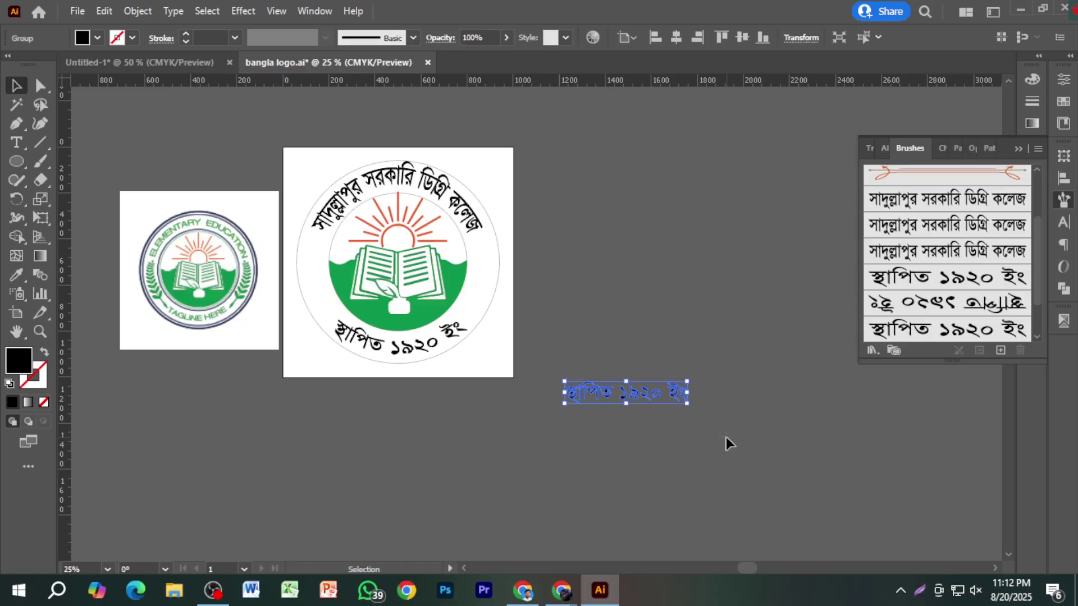
pyautogui.press('Delete')
pyautogui.click(1017, 147)
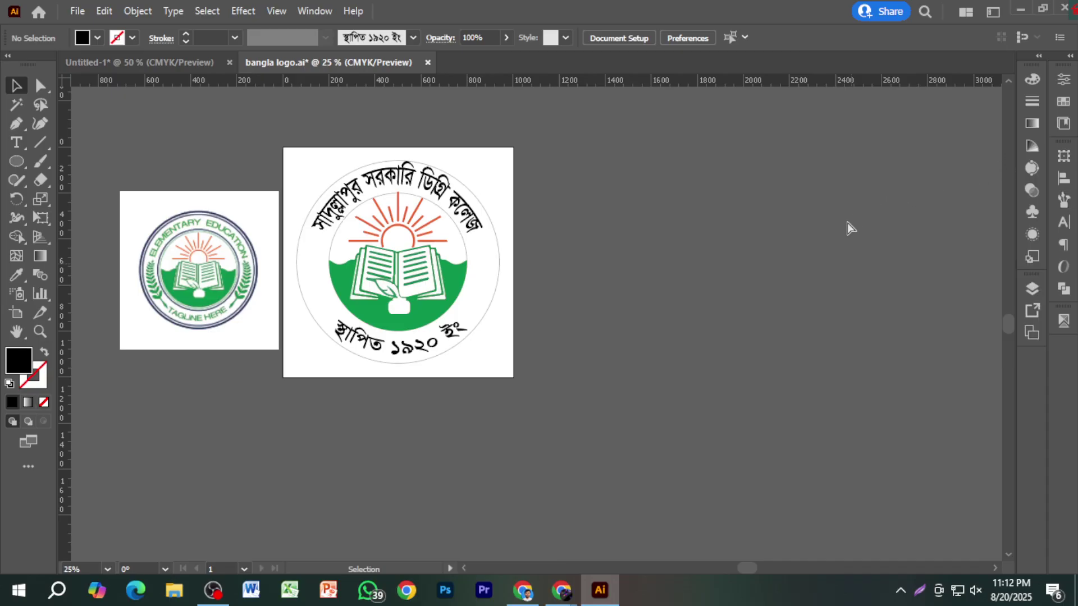
# Fit the artboard in view, save bangla logo.ai, and close the Untitled-1 document without saving it.
pyautogui.hotkey('ctrl', '0')
pyautogui.hotkey('ctrl', 's')
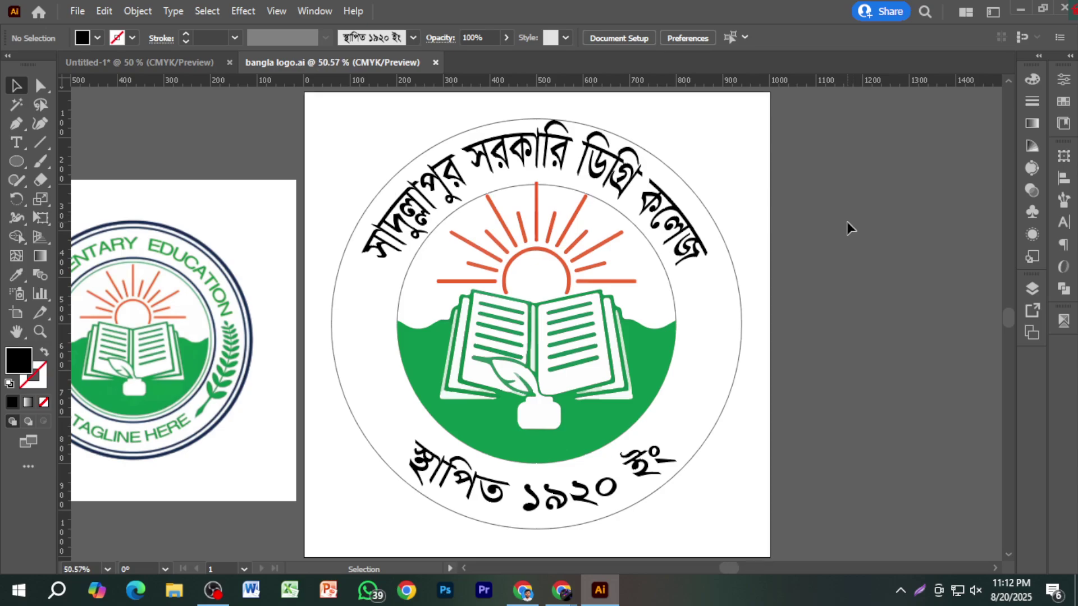
pyautogui.click(215, 64)
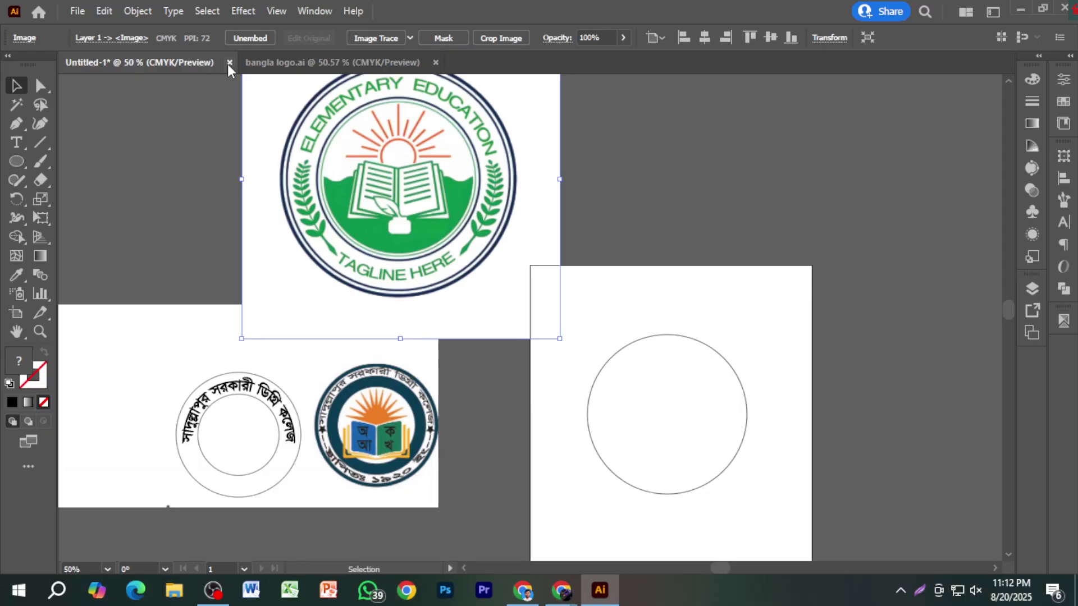
pyautogui.click(228, 62)
pyautogui.click(612, 317)
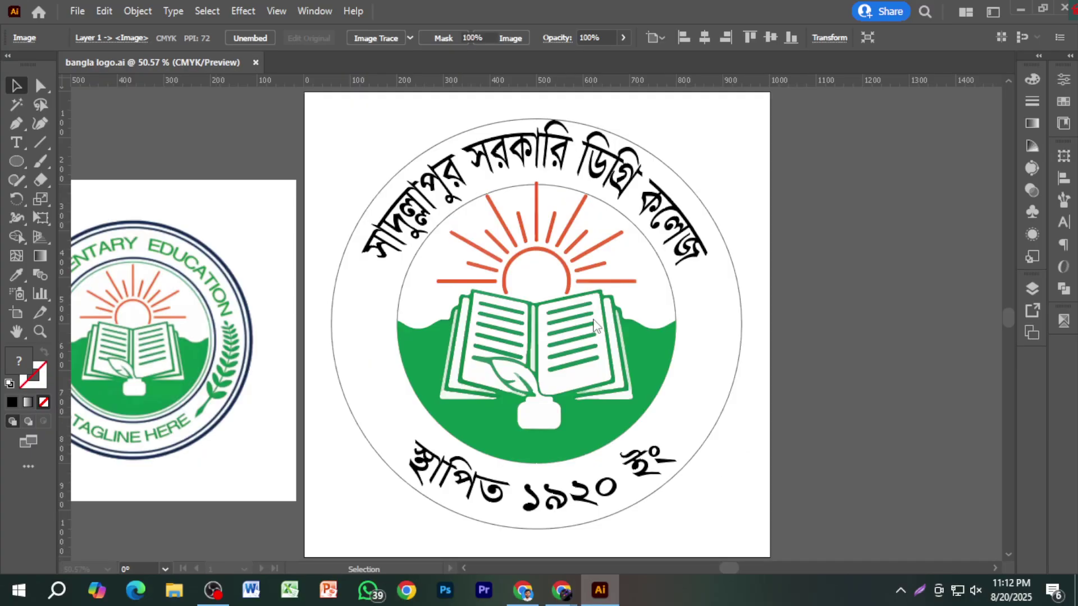
# Draw a black circle about 390 px in diameter beside the reference logo and copy it horizontally so the two circles partly overlap.
pyautogui.scroll(-3, 894, 344)
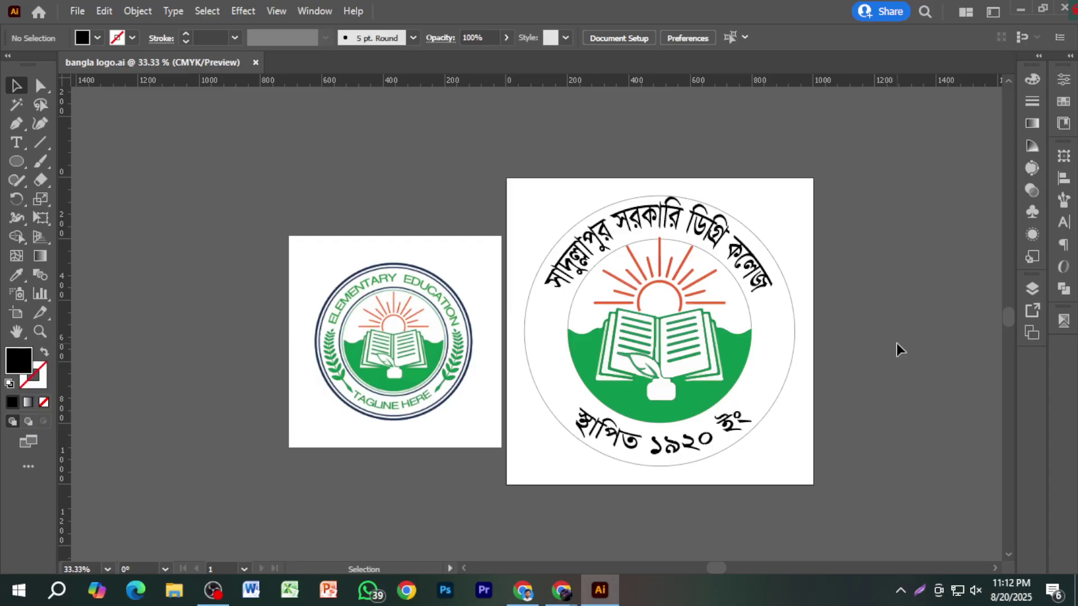
pyautogui.moveTo(415, 480); pyautogui.dragTo(512, 492)
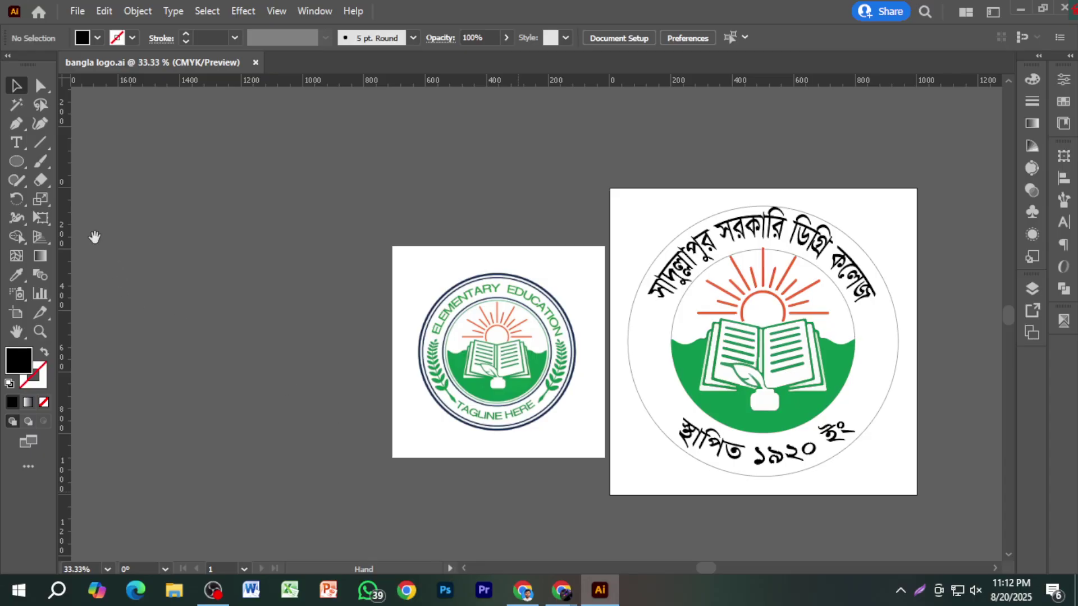
pyautogui.click(17, 166)
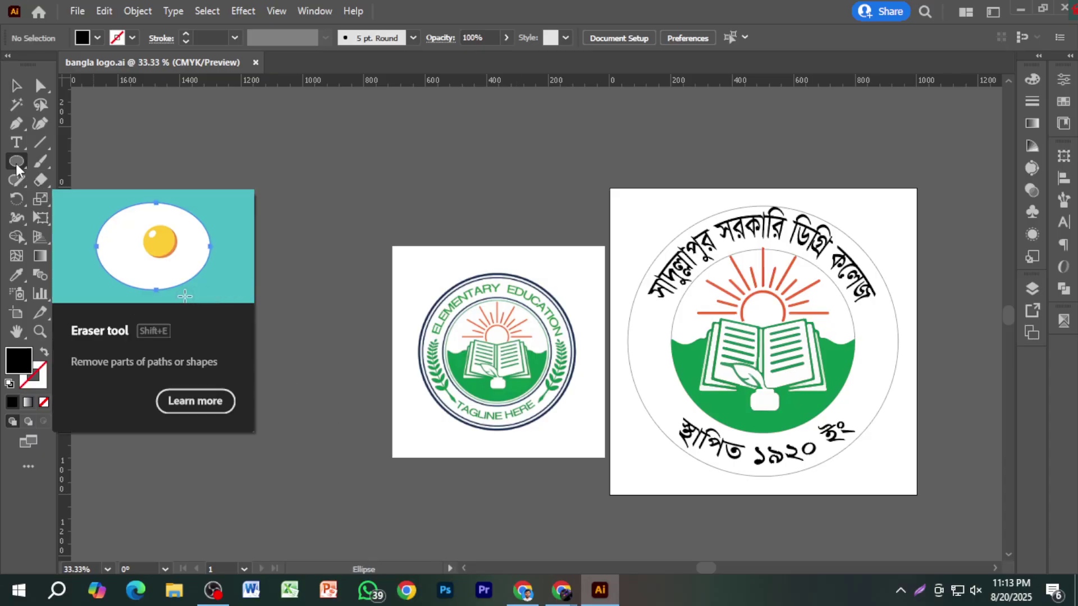
pyautogui.click(17, 166)
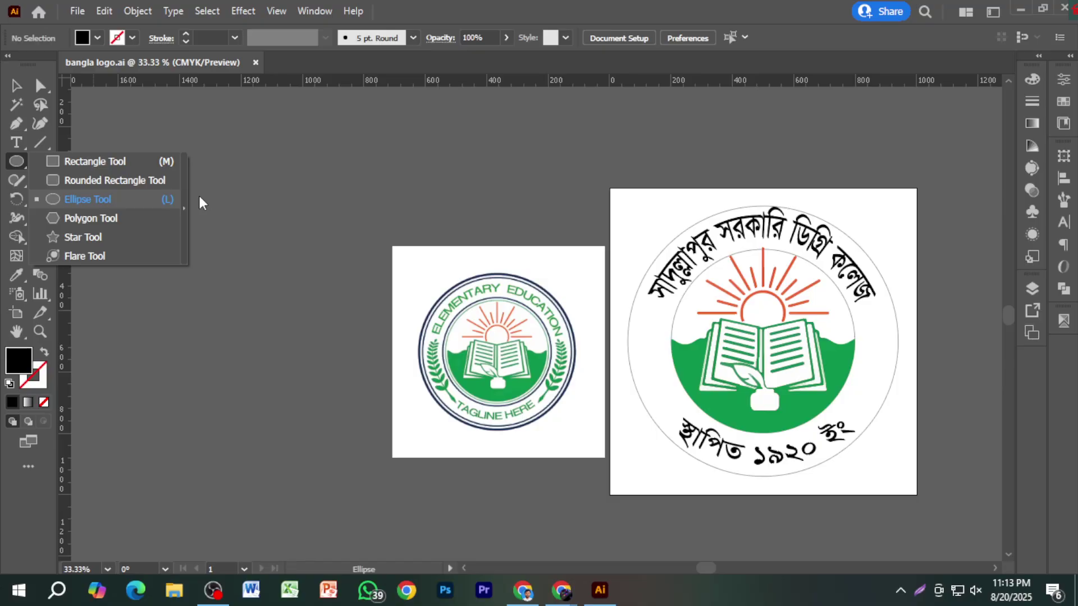
pyautogui.moveTo(161, 202); pyautogui.dragTo(221, 262)
pyautogui.click(17, 85)
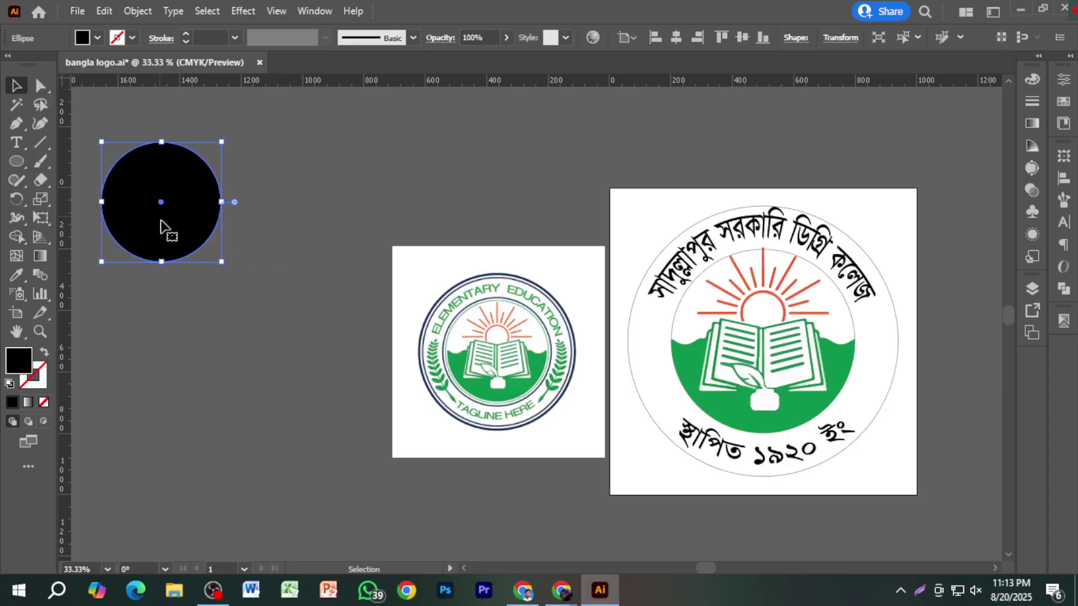
pyautogui.press('alt')
pyautogui.moveTo(151, 232); pyautogui.dragTo(226, 235)
# Remove the outer parts of both overlapping circles with Shape Builder, leaving only the leaf-shaped intersection.
pyautogui.moveTo(133, 116); pyautogui.dragTo(245, 195)
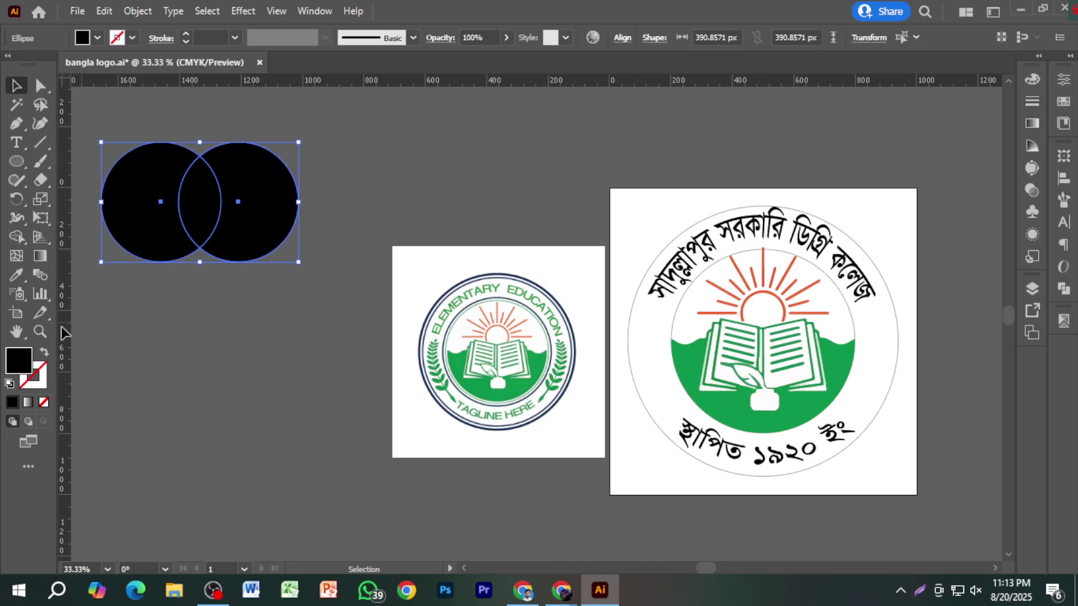
pyautogui.click(20, 238)
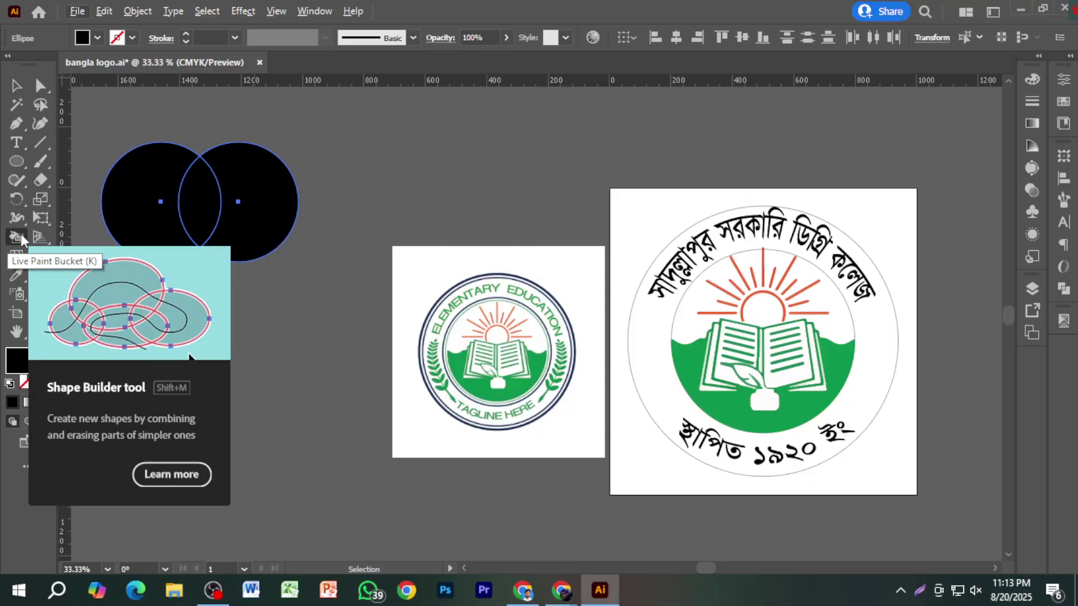
pyautogui.click(22, 233)
pyautogui.click(80, 237)
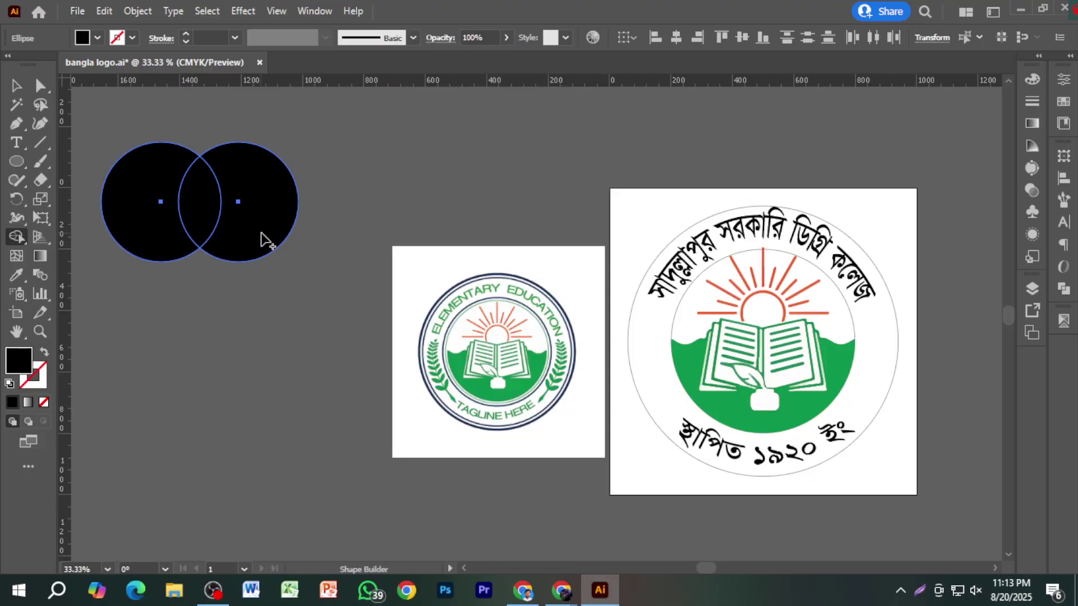
pyautogui.keyDown('alt'); pyautogui.click(261, 232); pyautogui.keyUp('alt')
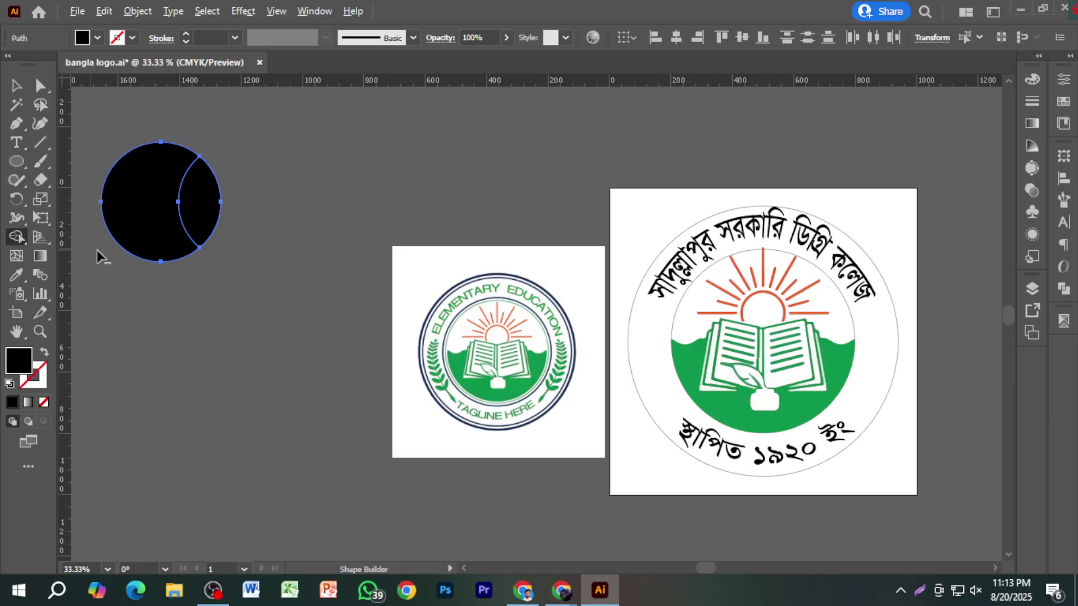
pyautogui.keyDown('alt'); pyautogui.click(156, 230); pyautogui.keyUp('alt')
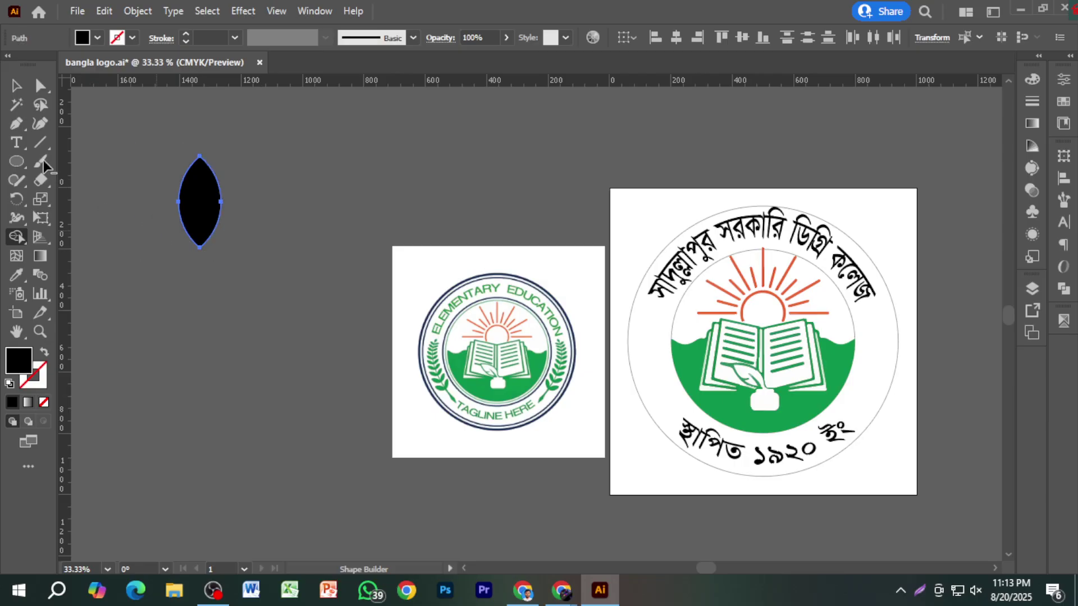
pyautogui.press('v')
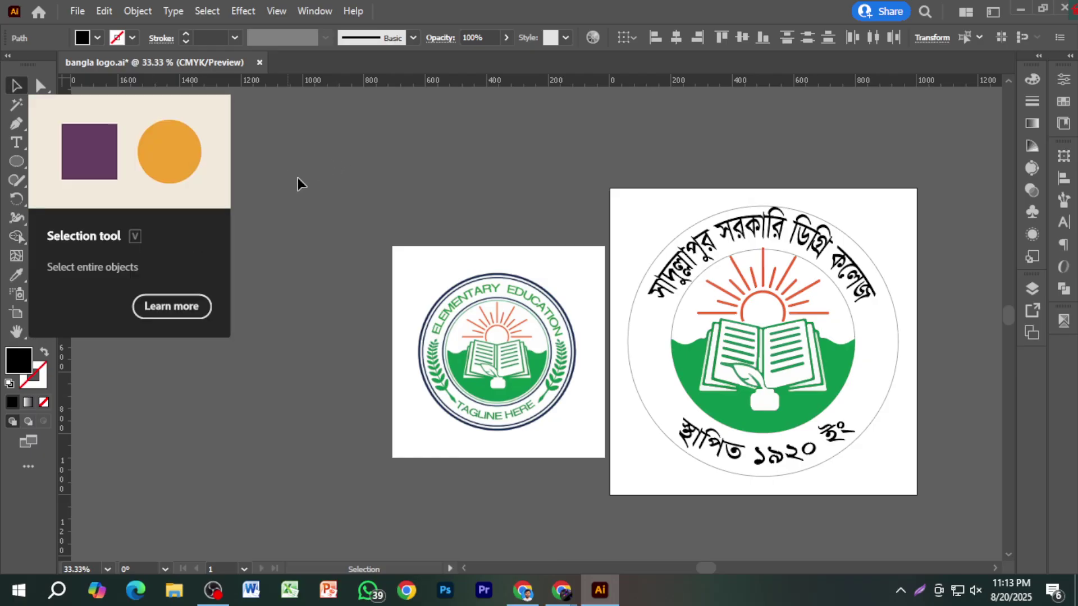
# Copy the black leaf shape just below the original and remove the upper one, keeping a single leaf.
pyautogui.click(310, 210)
pyautogui.moveTo(212, 218); pyautogui.dragTo(229, 304)
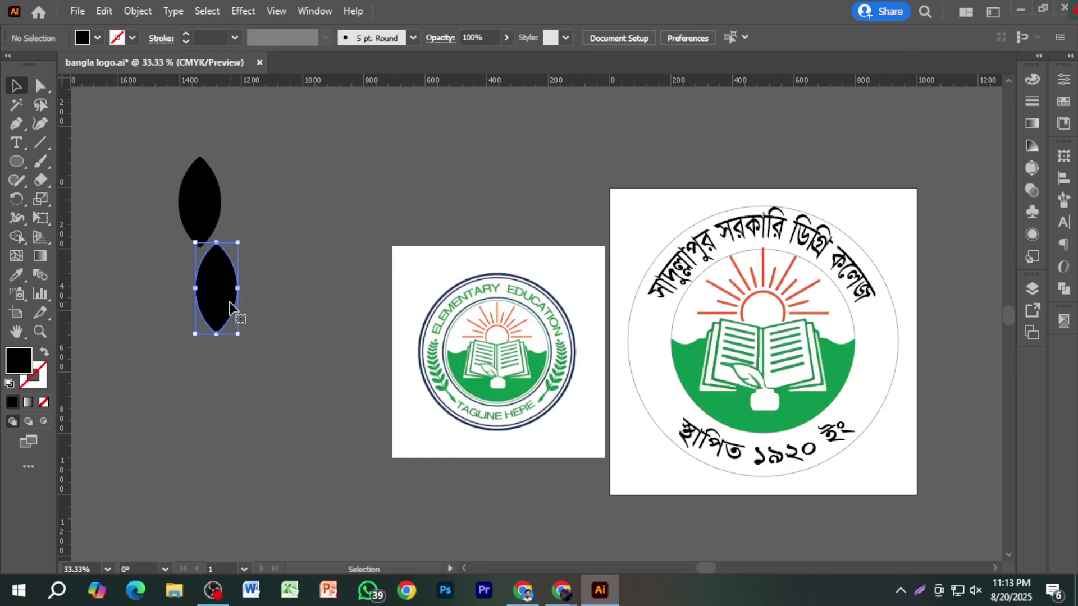
pyautogui.scroll(1, 148, 277)
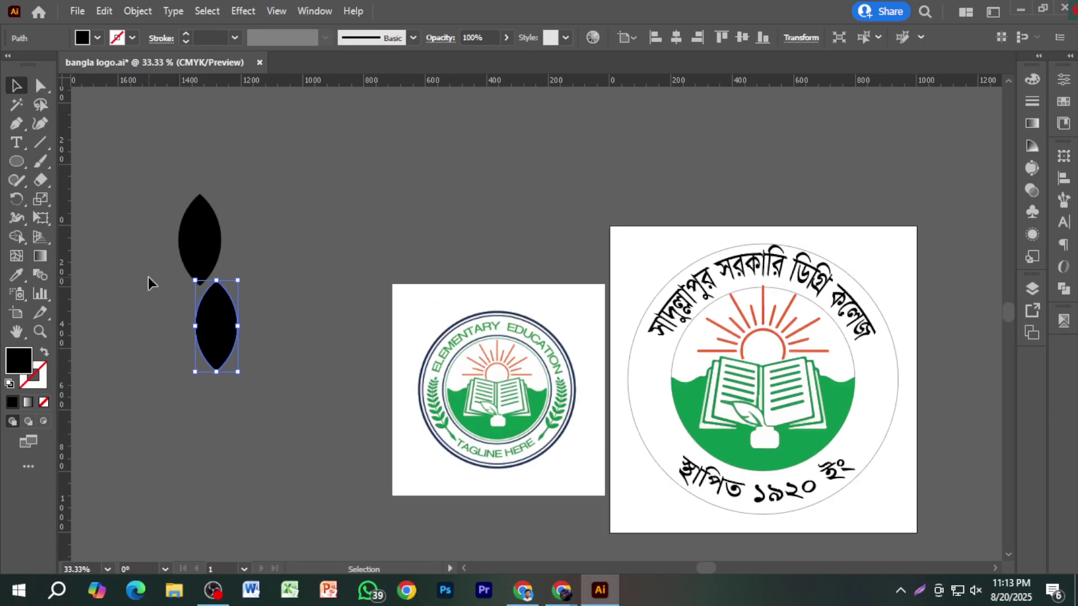
pyautogui.click(209, 251)
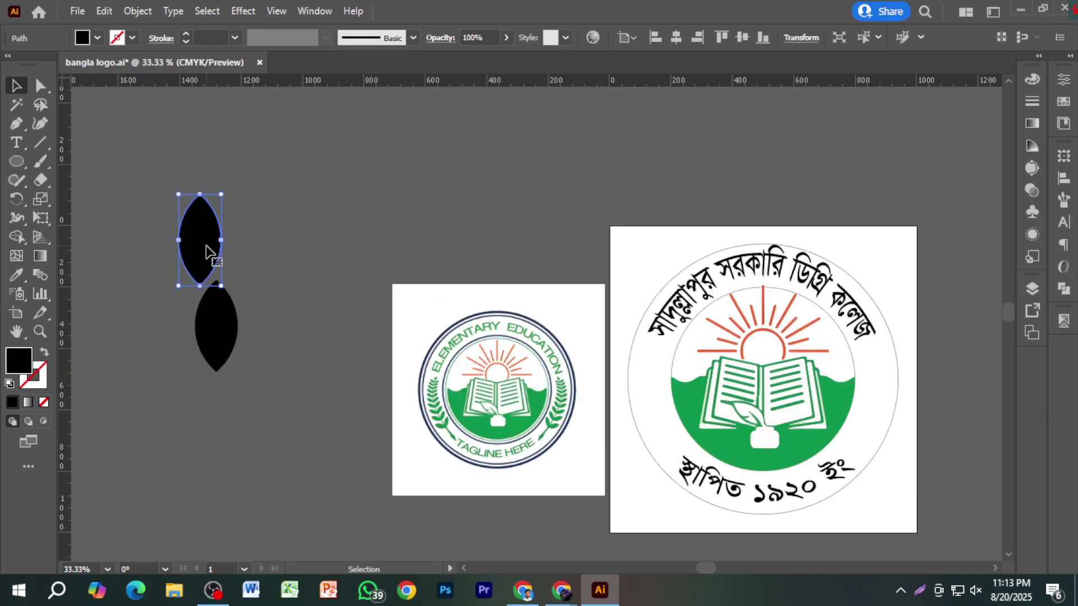
pyautogui.moveTo(207, 247); pyautogui.dragTo(221, 327)
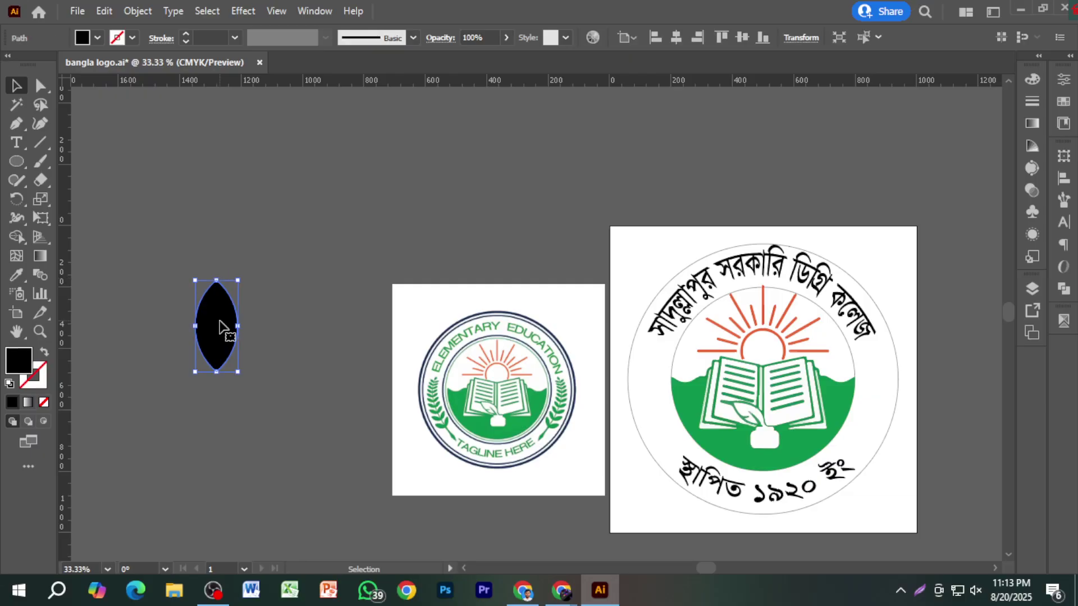
pyautogui.press('ctrl')
# Shorten the leaf slightly from its upper tip and rotate it counter-clockwise to a diagonal angle.
pyautogui.moveTo(112, 405); pyautogui.dragTo(227, 409)
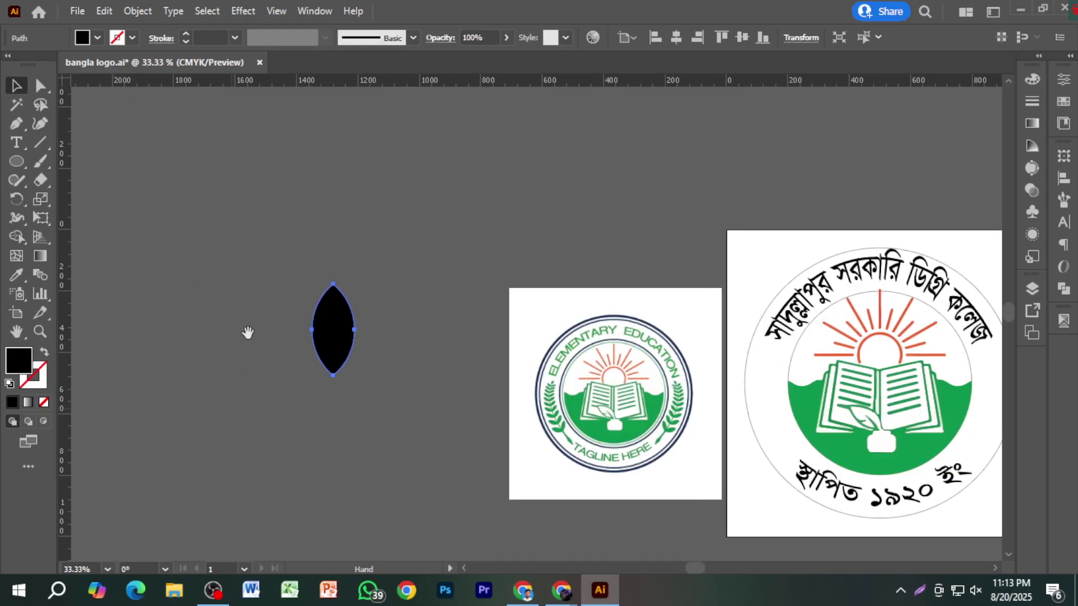
pyautogui.scroll(2, 247, 332)
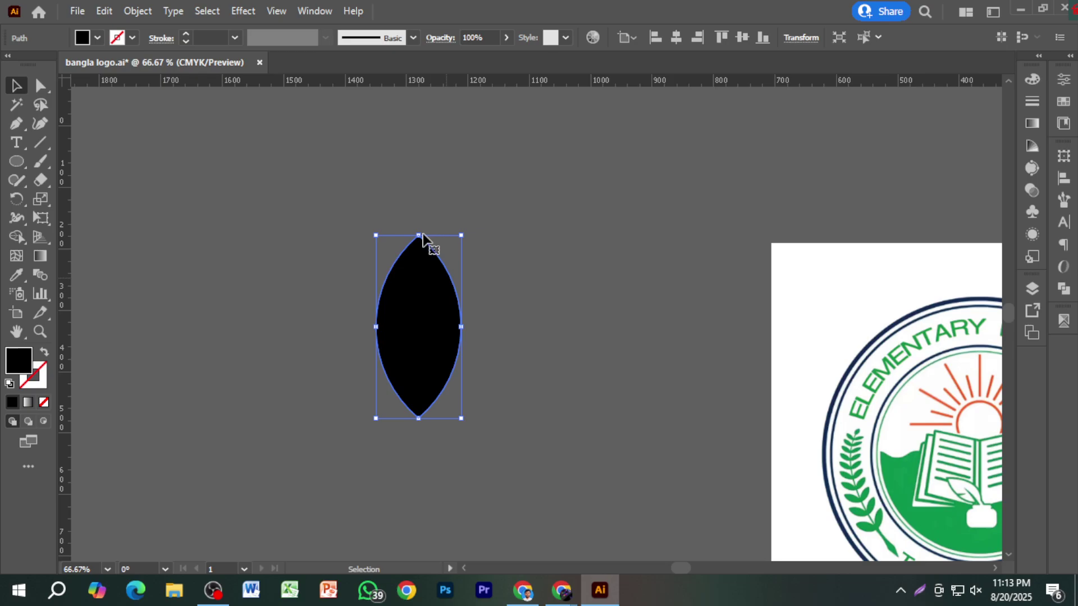
pyautogui.moveTo(423, 236); pyautogui.dragTo(423, 265)
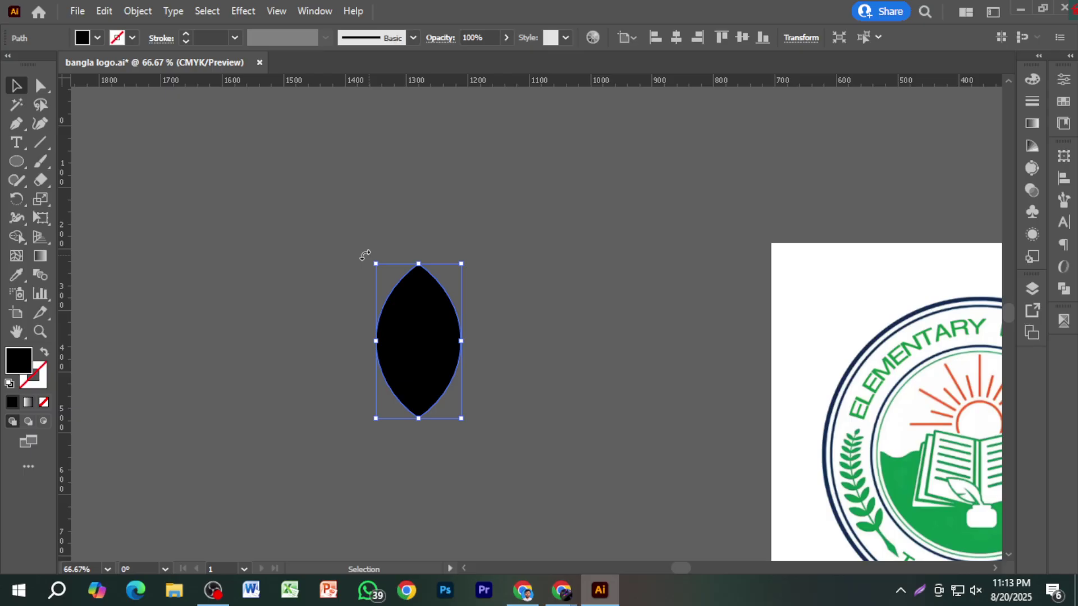
pyautogui.moveTo(335, 298); pyautogui.dragTo(335, 297)
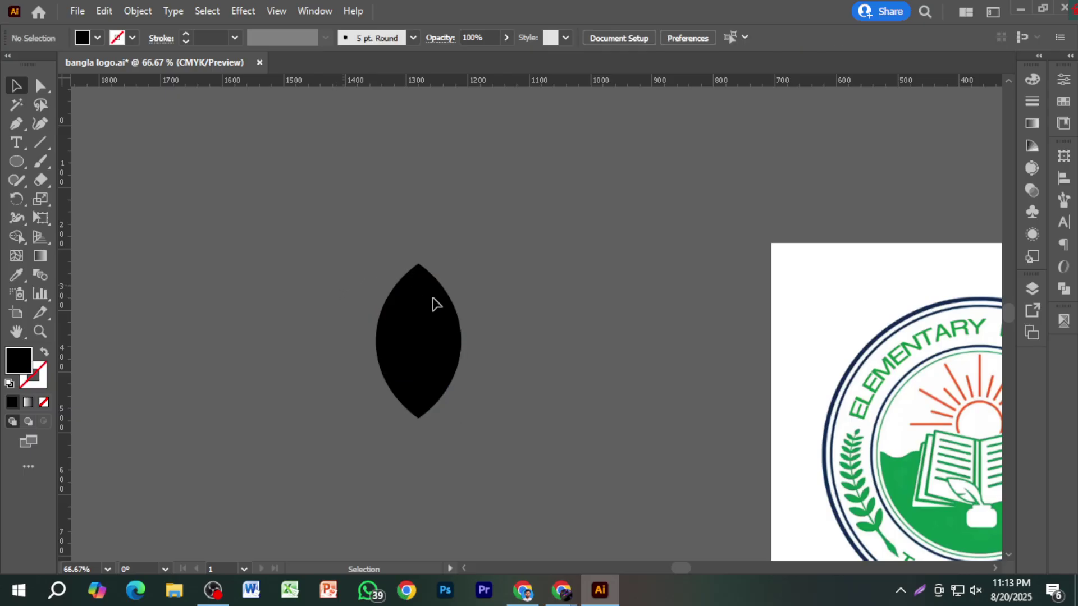
pyautogui.click(403, 285)
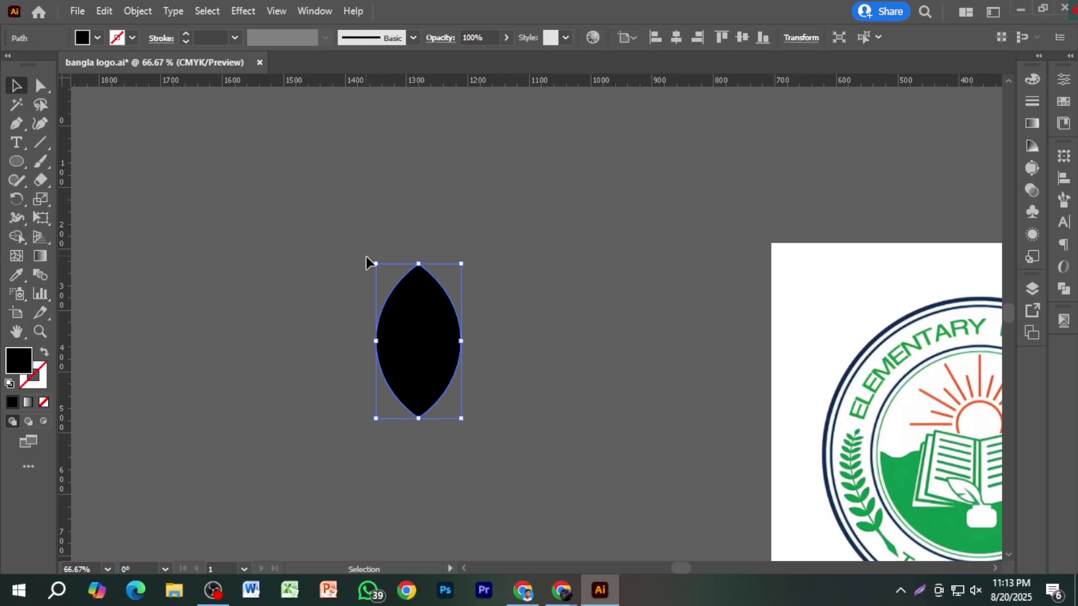
pyautogui.moveTo(340, 271); pyautogui.dragTo(340, 317)
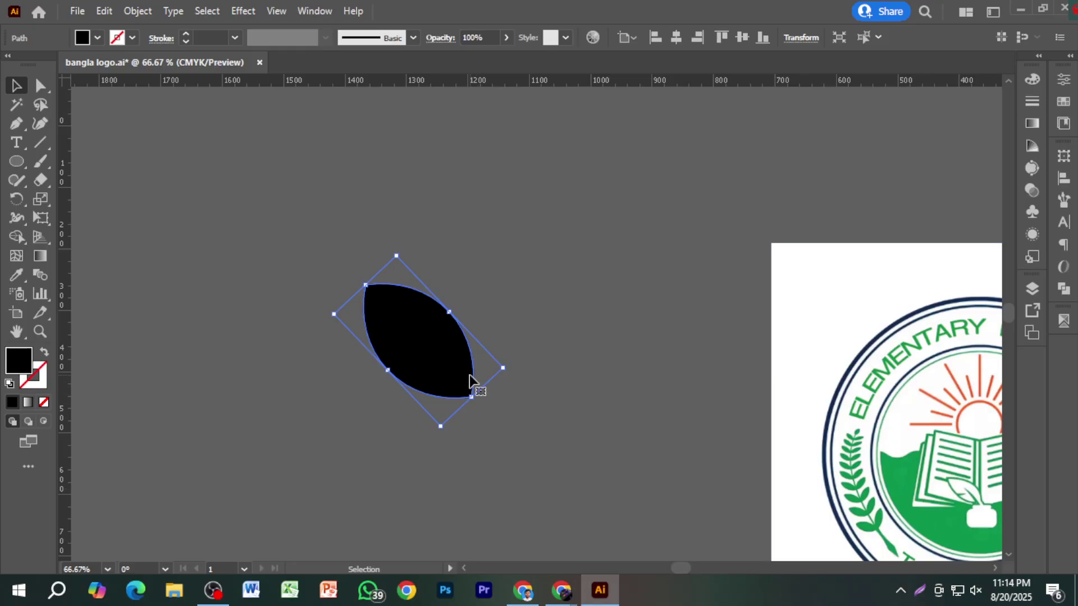
# Mirror a copy of the diagonal leaf horizontally and move the original sideways so both form a pair meeting at their lower tips.
pyautogui.press('a')
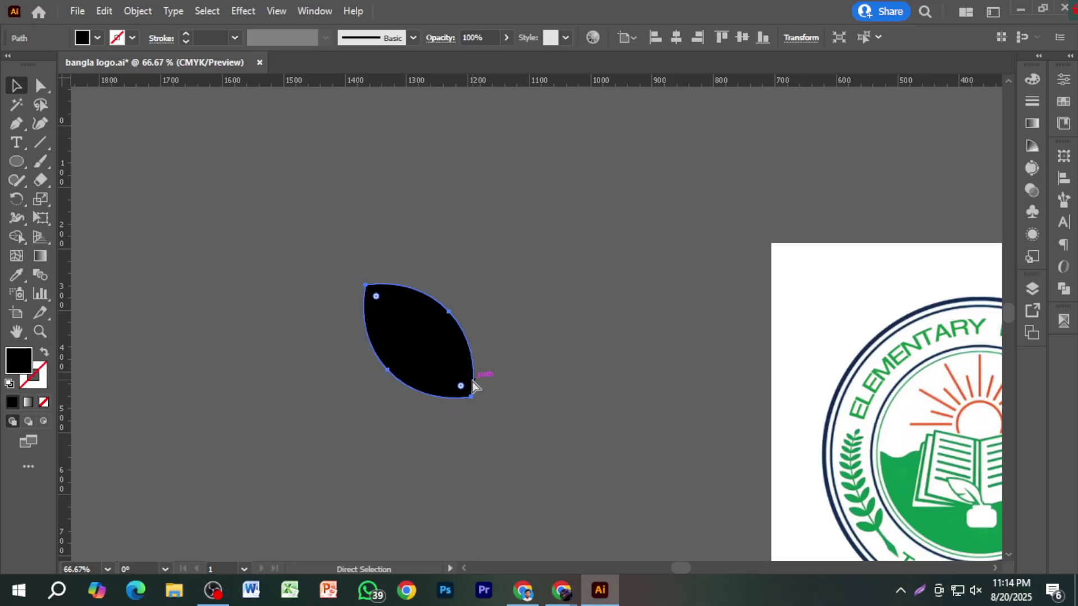
pyautogui.press('v')
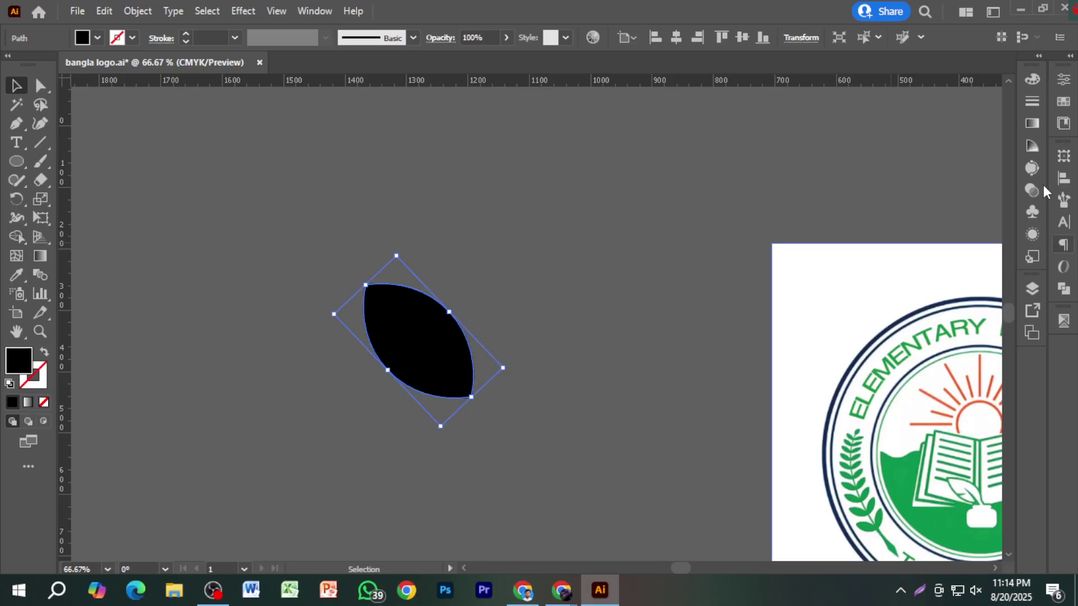
pyautogui.click(1063, 156)
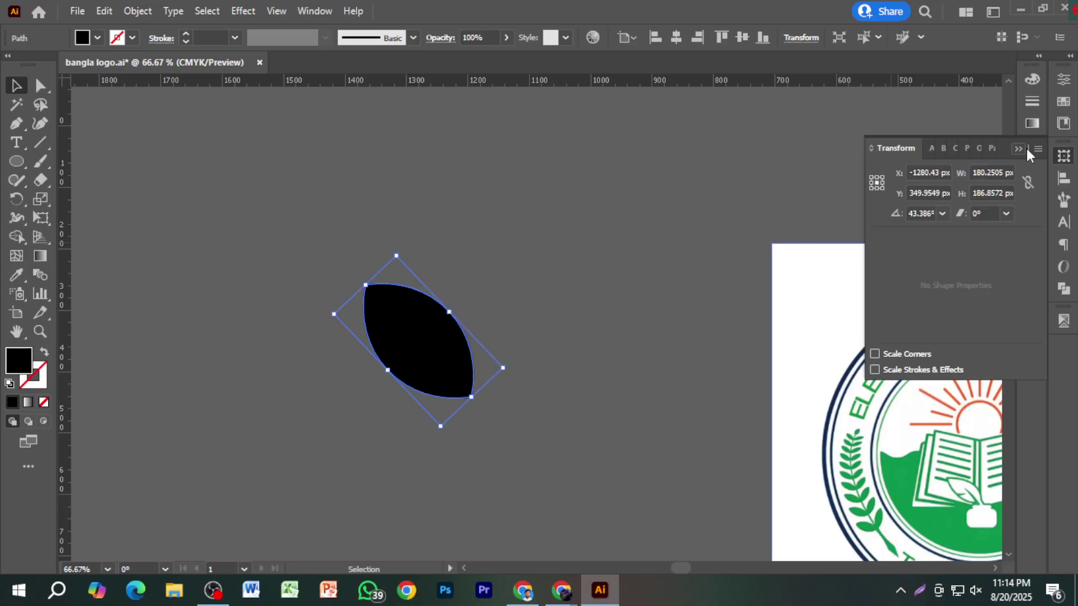
pyautogui.click(1038, 148)
pyautogui.click(926, 193)
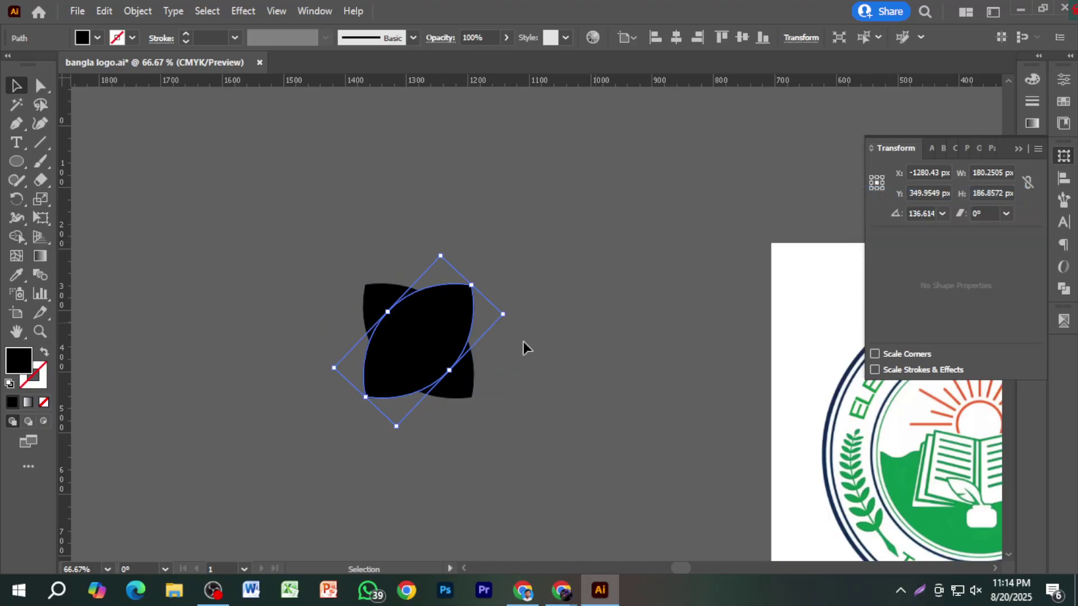
pyautogui.moveTo(469, 355); pyautogui.dragTo(537, 351)
pyautogui.hotkey('ctrl', 'z')
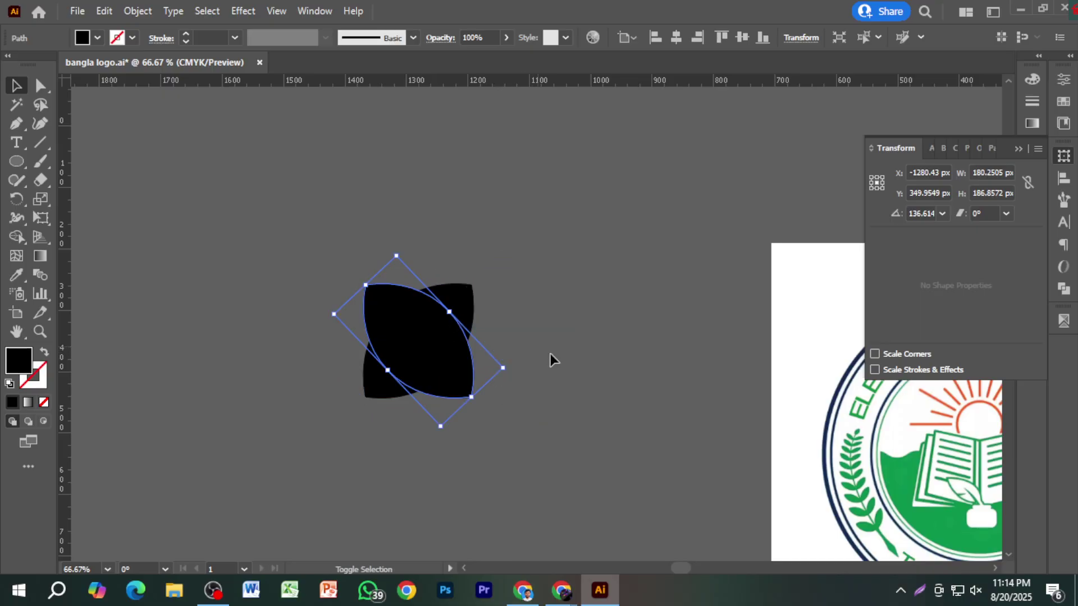
pyautogui.moveTo(447, 373); pyautogui.dragTo(338, 374)
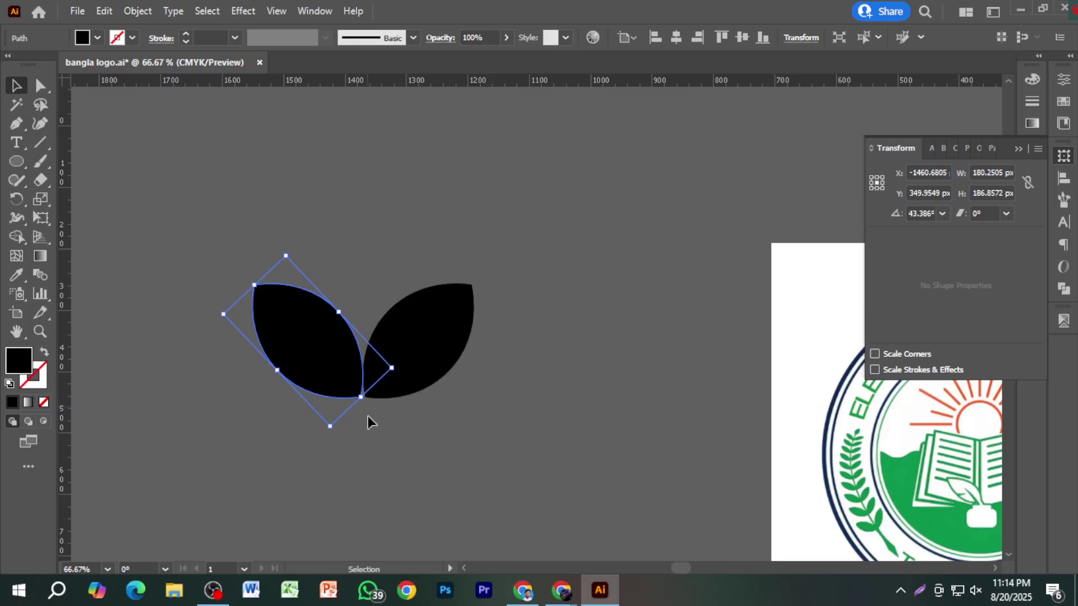
pyautogui.click(363, 414)
# Move the leaf pair higher on the canvas and copy it straight down, leaving a wide gap between the two pairs.
pyautogui.scroll(3, 337, 394)
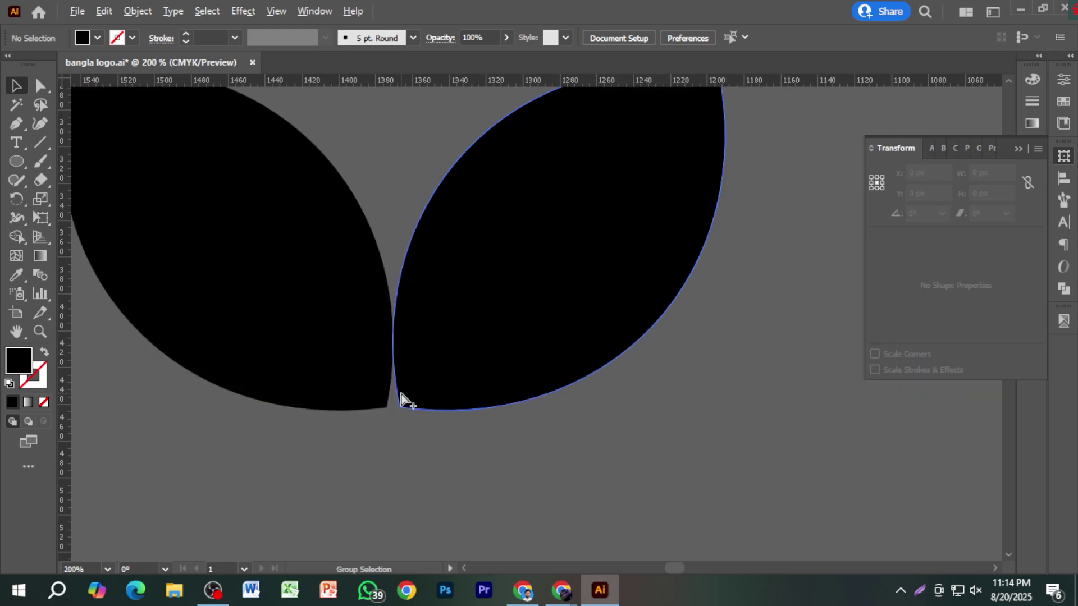
pyautogui.scroll(-1, 513, 404)
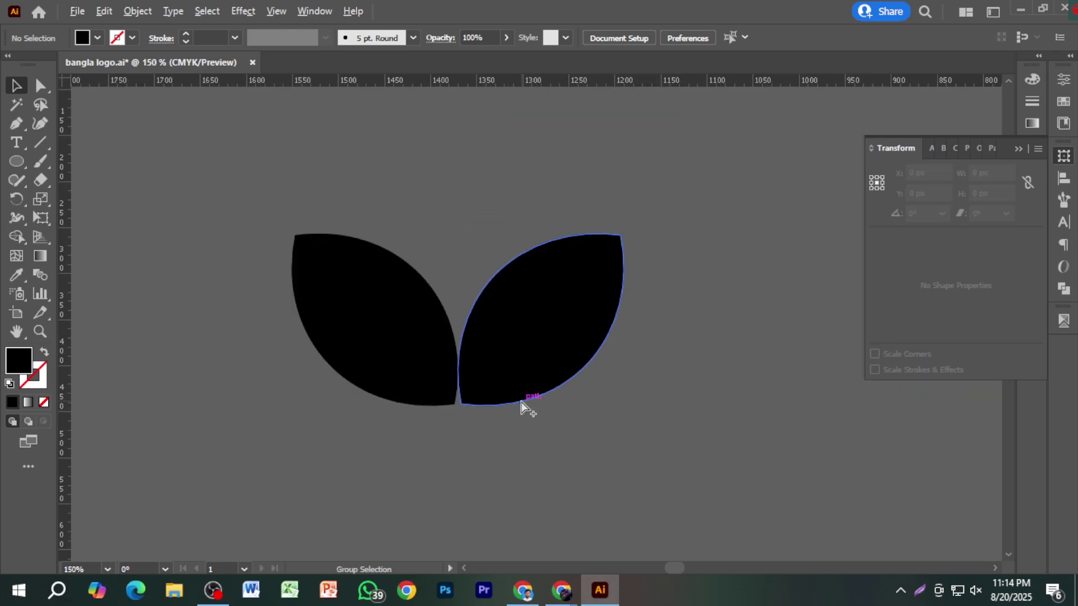
pyautogui.scroll(-3, 523, 406)
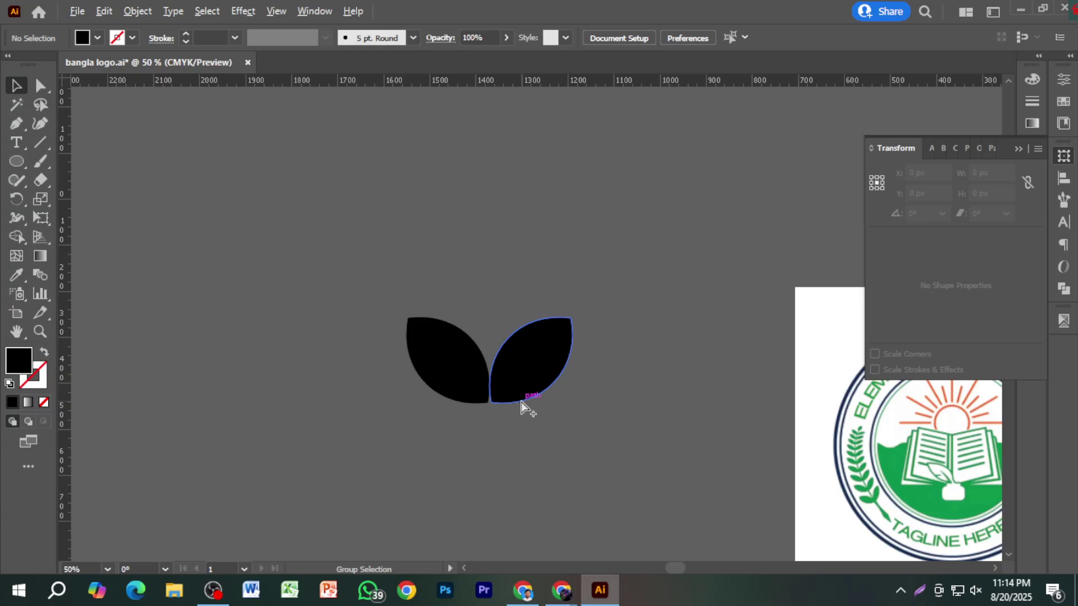
pyautogui.scroll(-2, 522, 404)
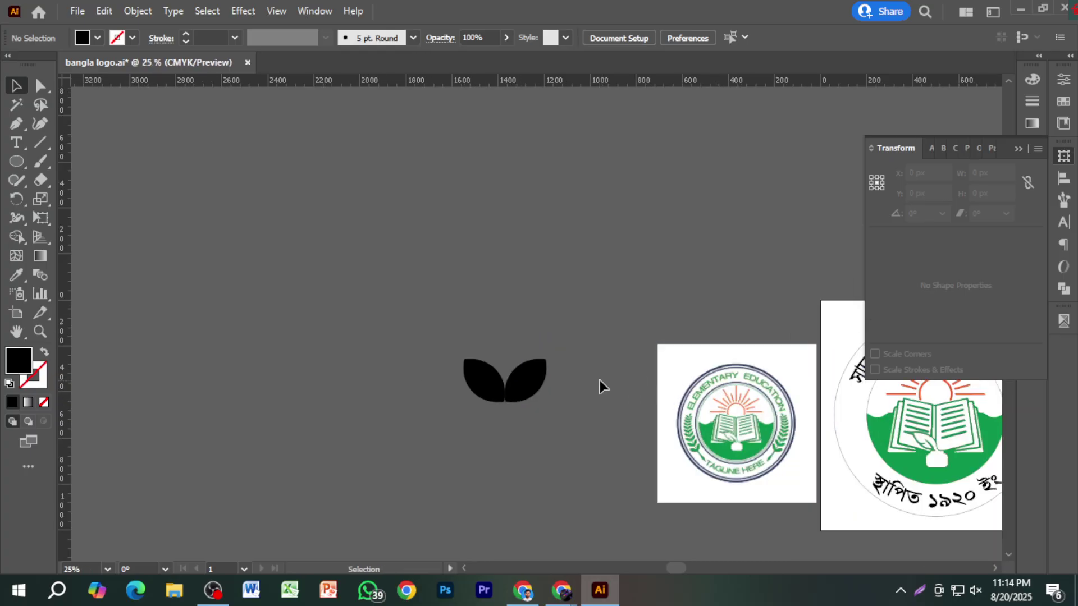
pyautogui.moveTo(445, 318); pyautogui.dragTo(517, 293)
pyautogui.moveTo(597, 378); pyautogui.dragTo(422, 366)
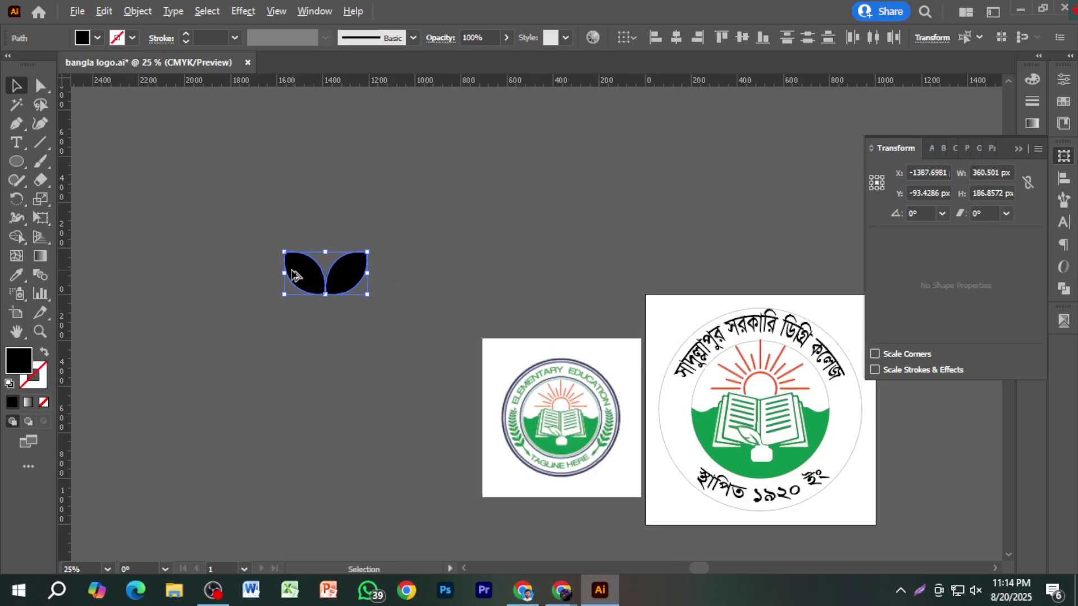
pyautogui.moveTo(326, 273); pyautogui.dragTo(328, 462)
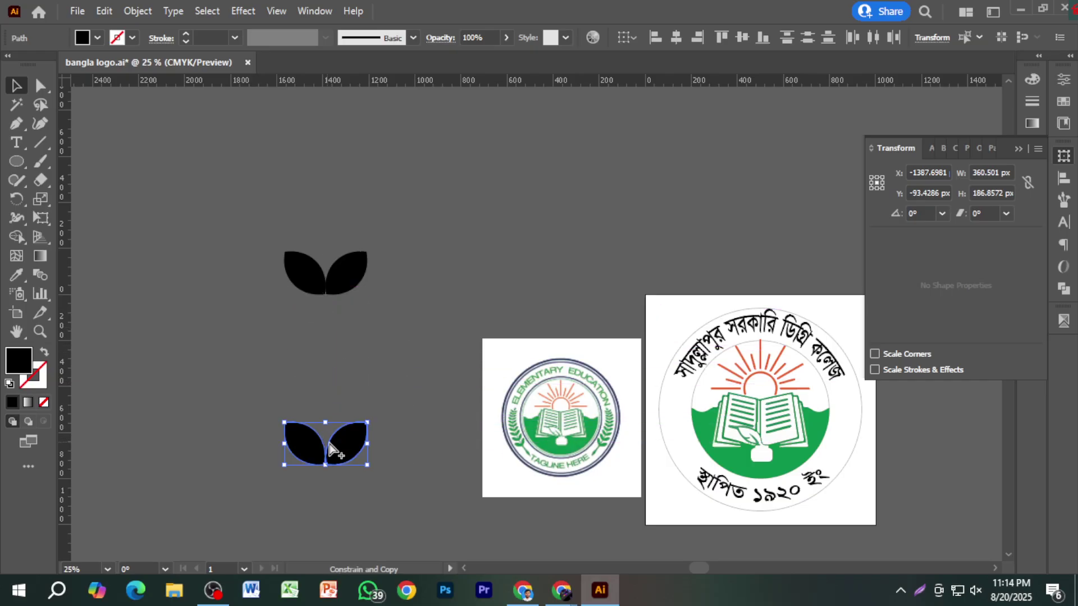
pyautogui.click(441, 434)
# Move the right leaf of the lower pair downward and undo that move.
pyautogui.scroll(3, 519, 441)
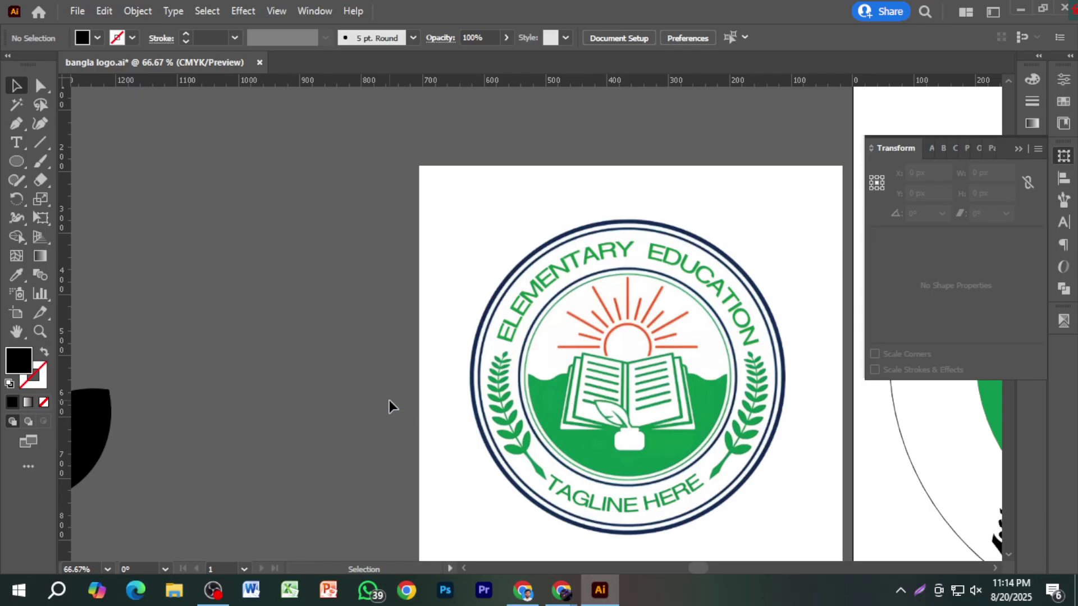
pyautogui.scroll(-1, 397, 399)
pyautogui.scroll(-1, 402, 402)
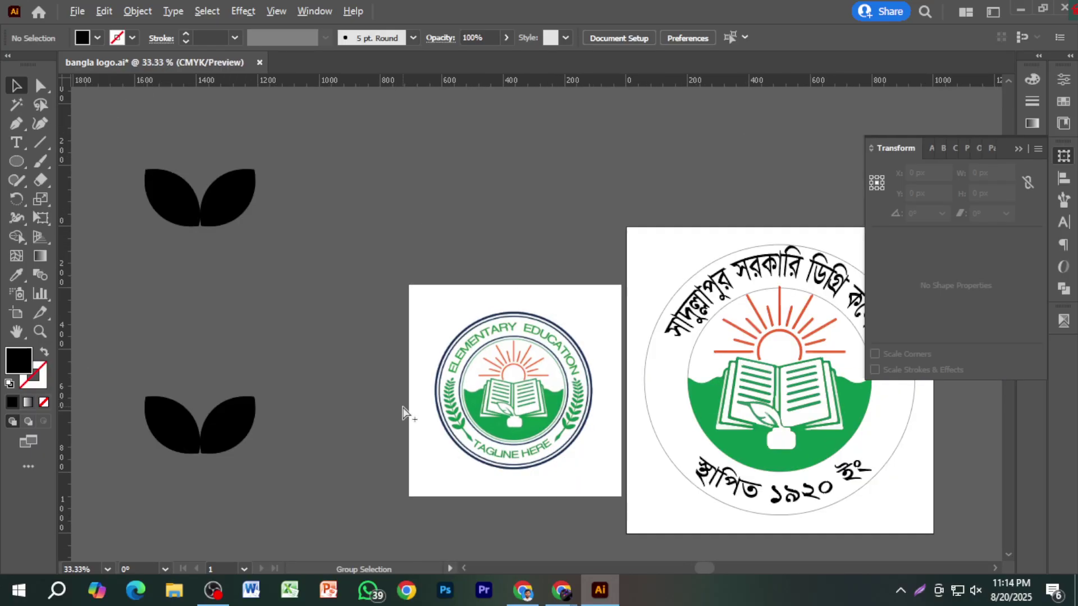
pyautogui.moveTo(258, 461); pyautogui.dragTo(282, 450)
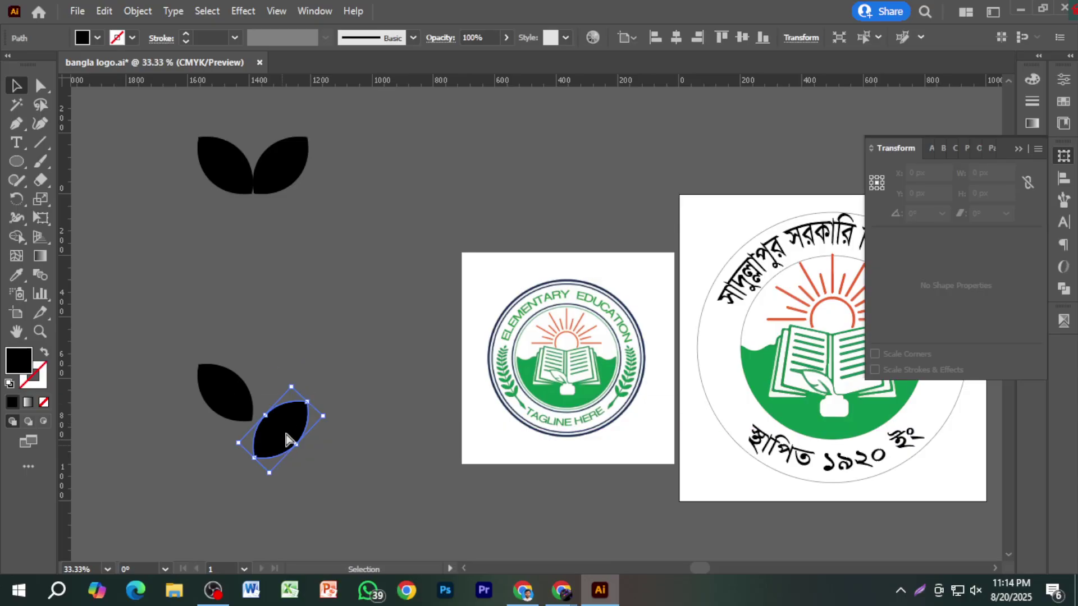
pyautogui.hotkey('ctrl', 'z')
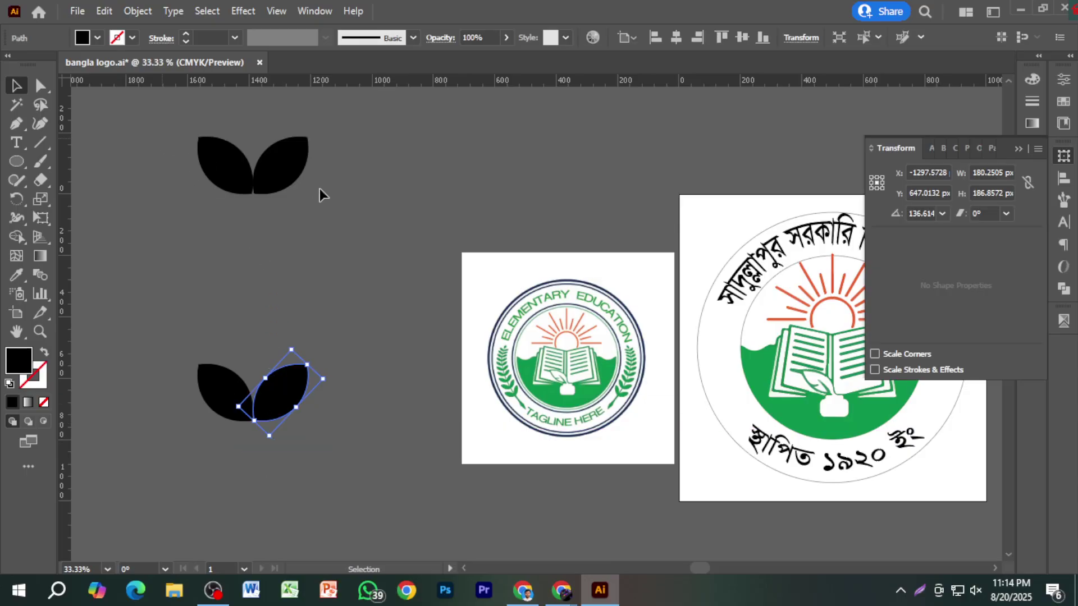
pyautogui.click(337, 208)
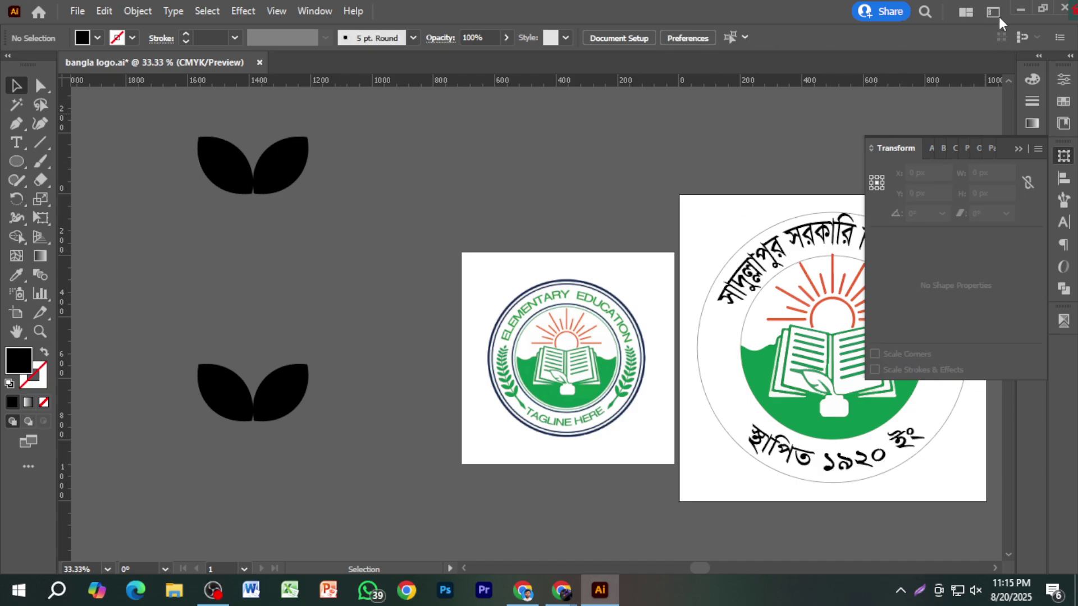
pyautogui.click(1014, 7)
pyautogui.click(1013, 9)
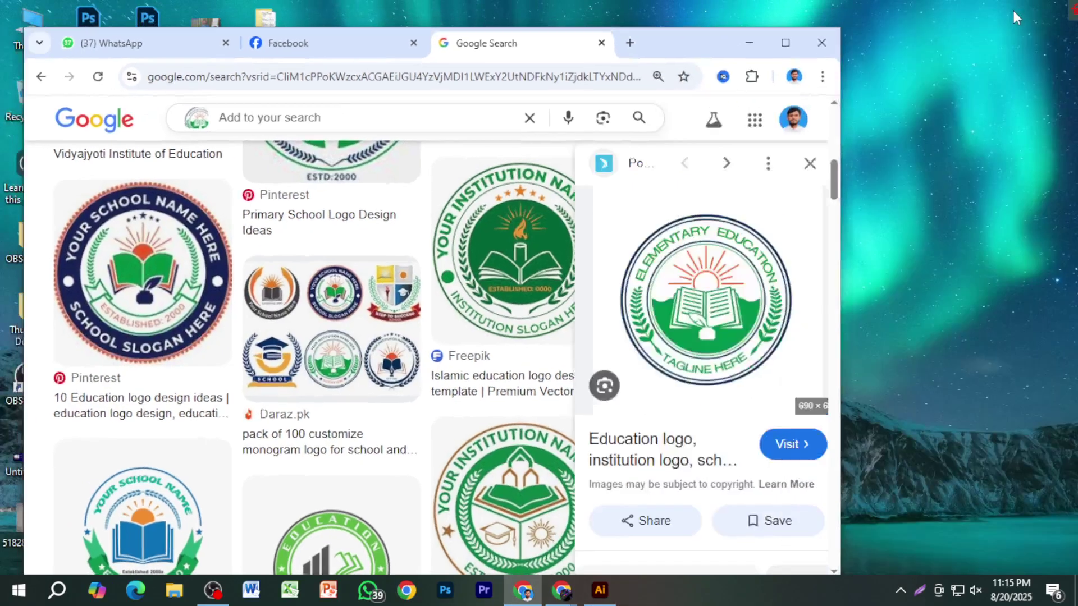
pyautogui.click(749, 44)
pyautogui.rightClick(770, 58)
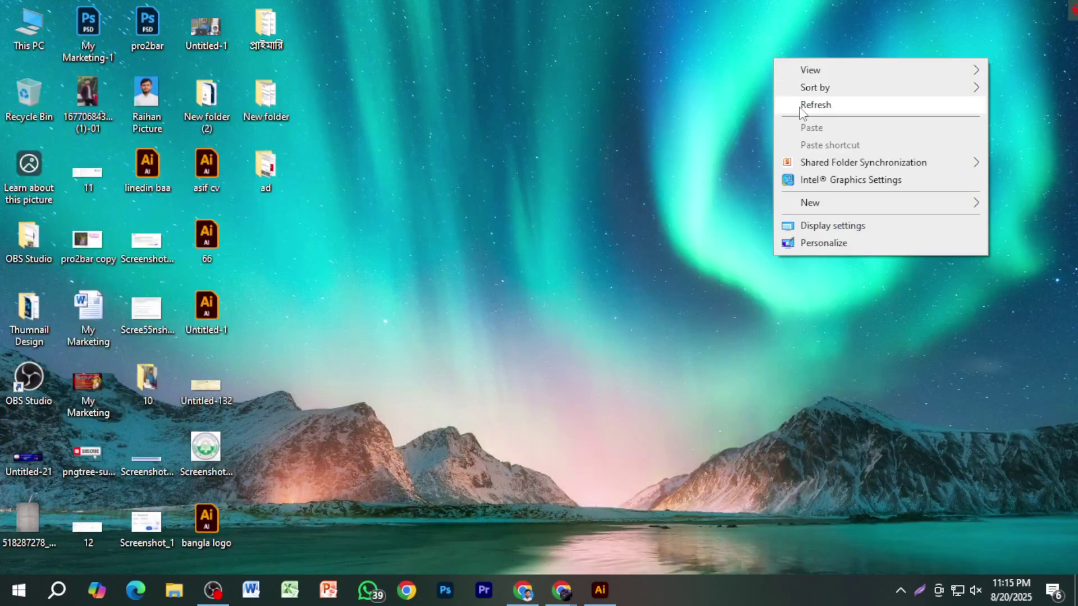
pyautogui.click(805, 107)
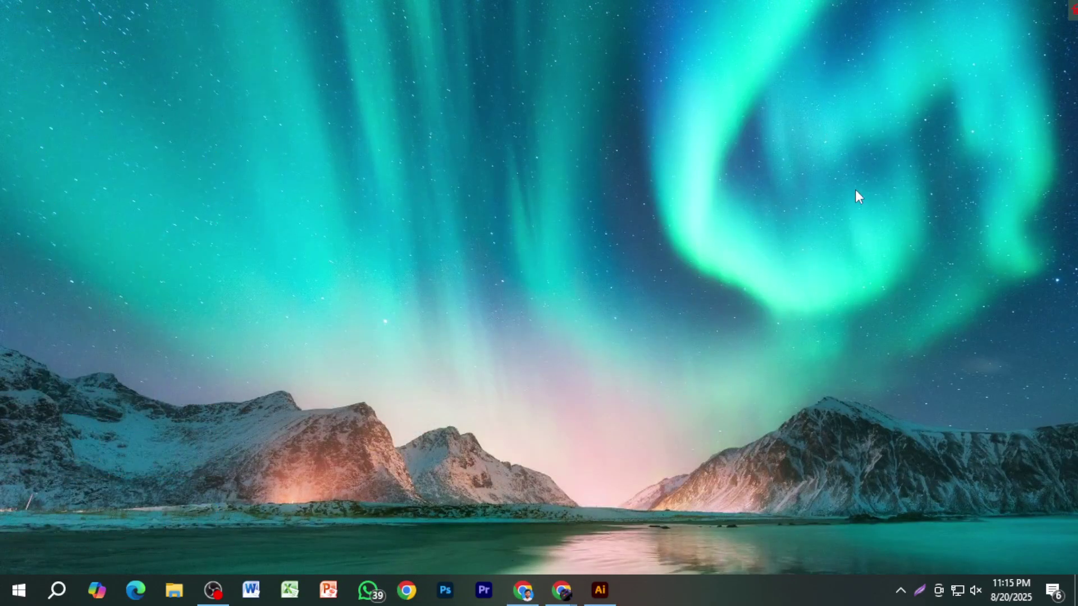
pyautogui.press('F5')
pyautogui.press('F5')
pyautogui.press('F5')
pyautogui.press('F5')
pyautogui.press('F5')
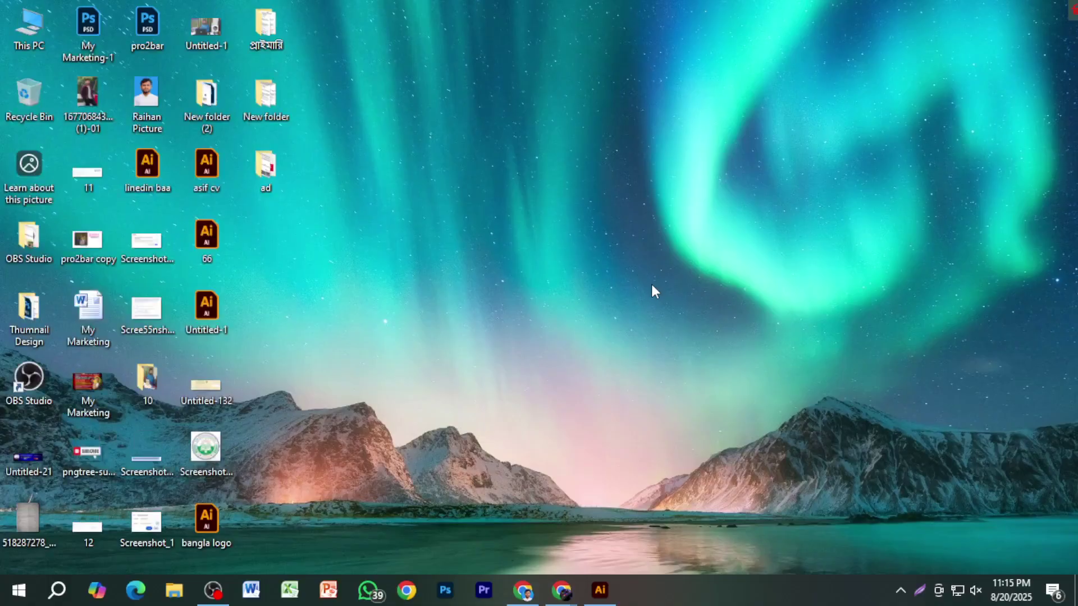
pyautogui.press('super')
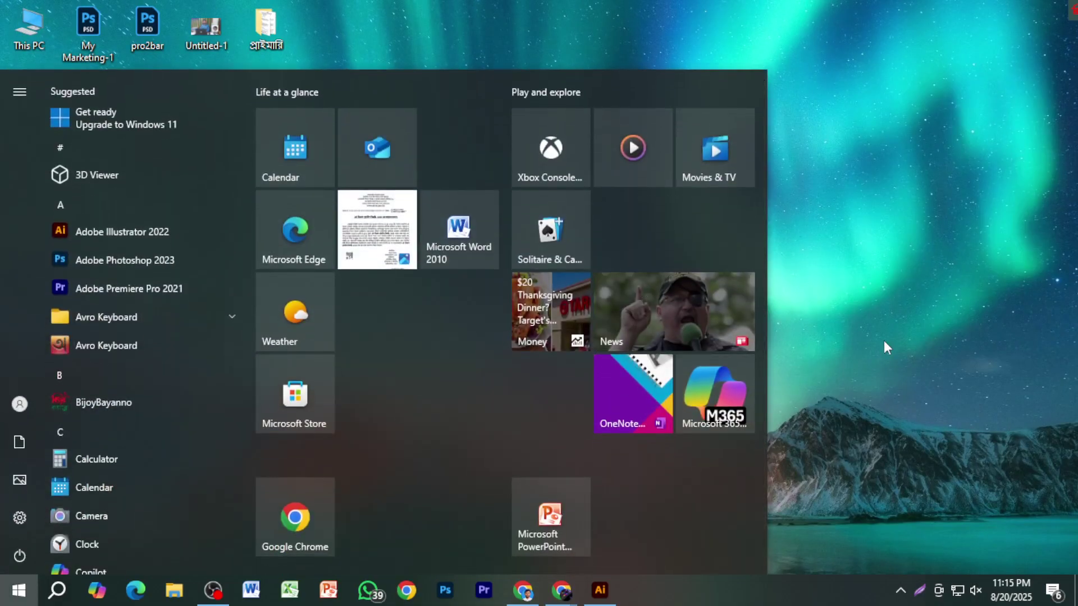
pyautogui.click(806, 359)
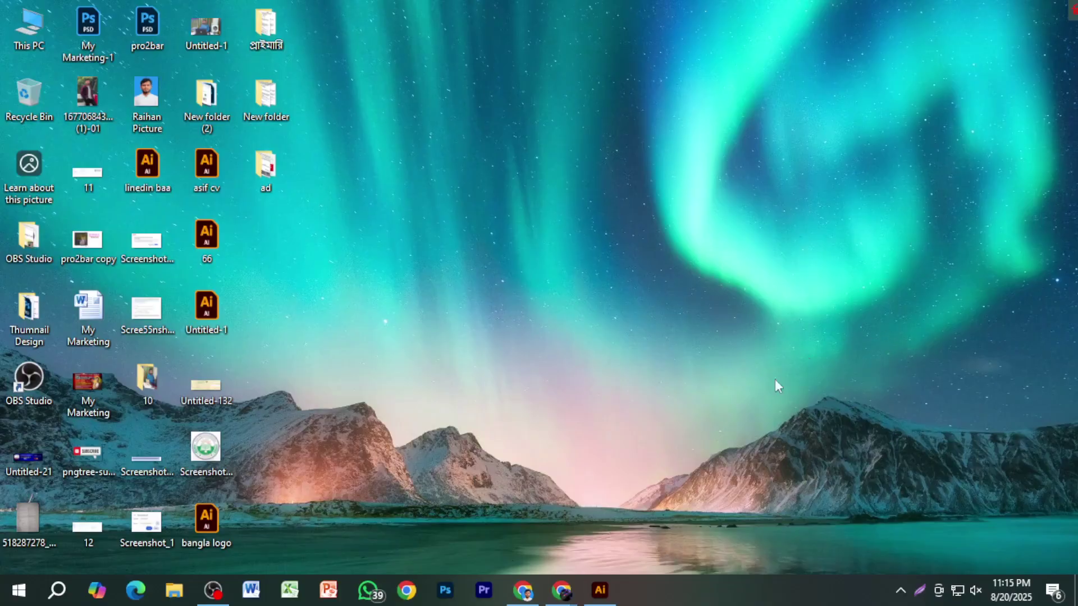
pyautogui.click(610, 590)
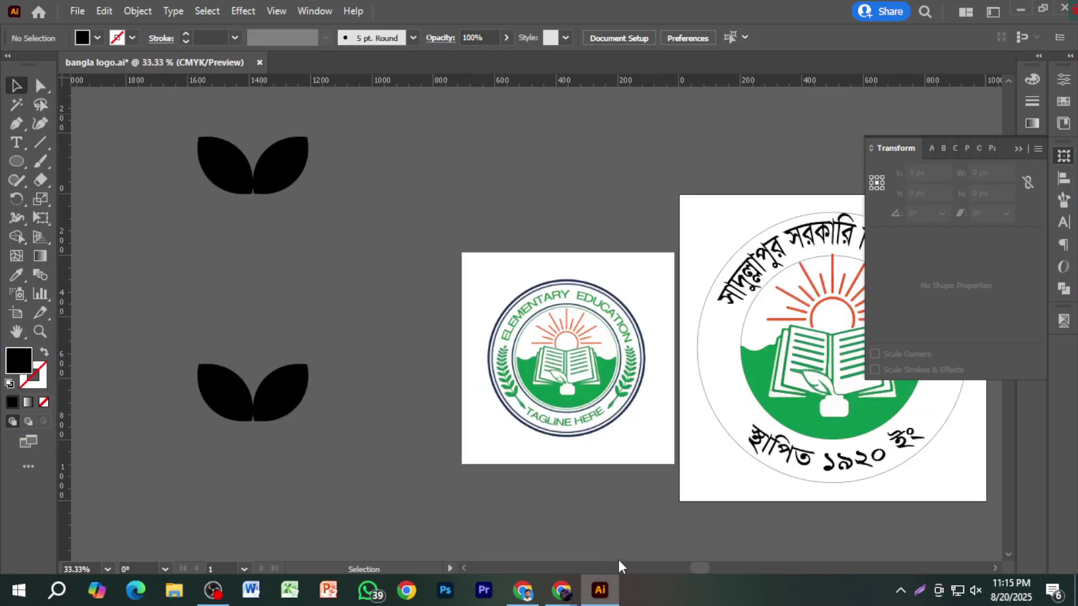
# Group each leaf pair, and enlarge the lower pair to about 540 px wide while moving it further down.
pyautogui.moveTo(166, 129); pyautogui.dragTo(339, 203)
pyautogui.press('a')
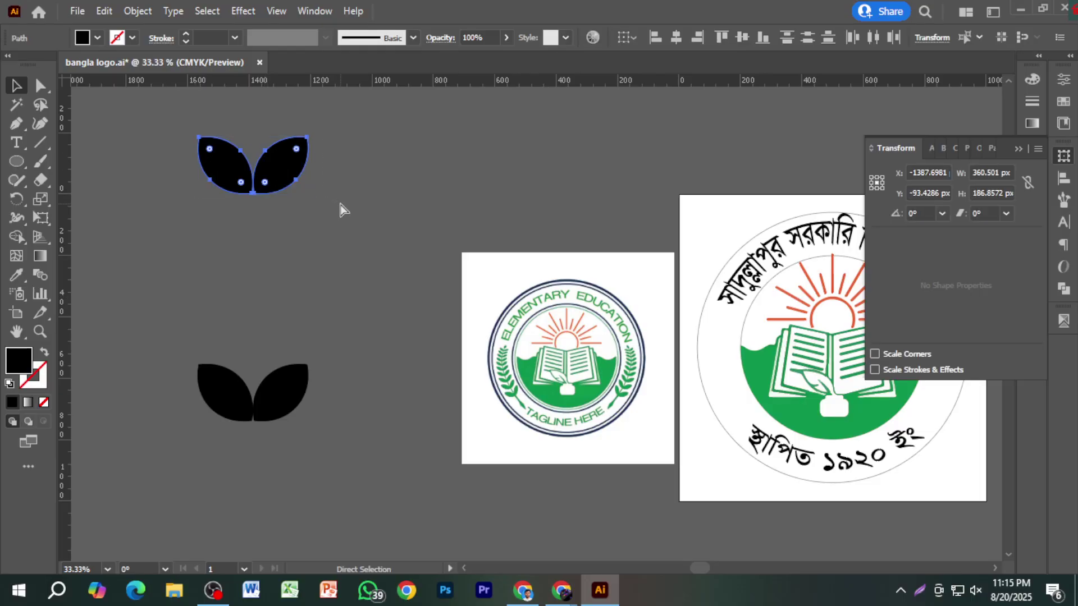
pyautogui.press('v')
pyautogui.moveTo(195, 346); pyautogui.dragTo(392, 420)
pyautogui.moveTo(289, 397); pyautogui.dragTo(345, 476)
pyautogui.click(351, 325)
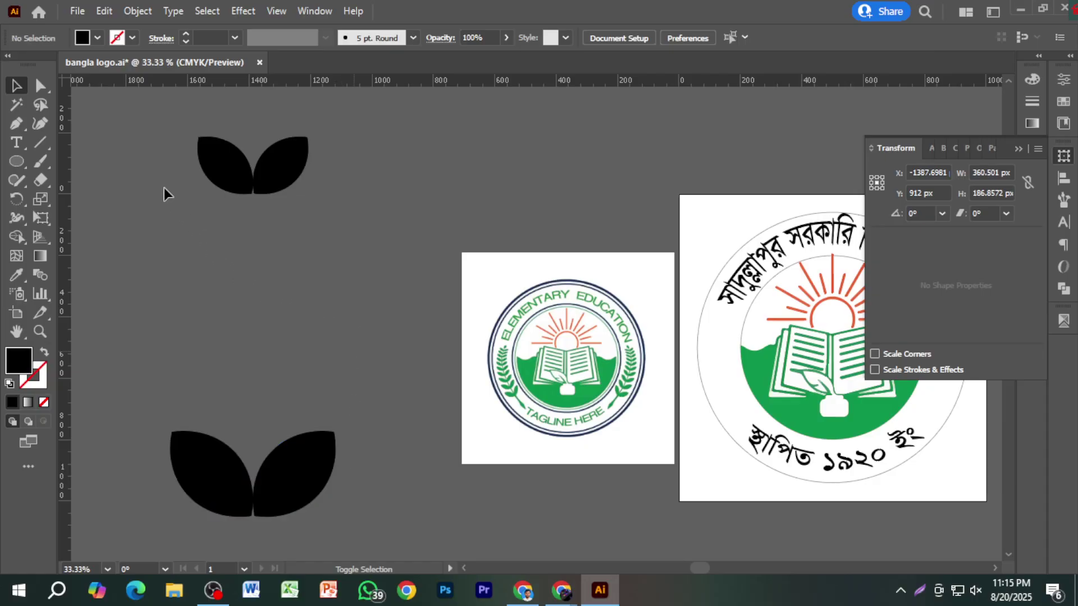
# Make a blend between the small upper leaf pair and the large lower leaf pair.
pyautogui.moveTo(205, 187); pyautogui.dragTo(339, 520)
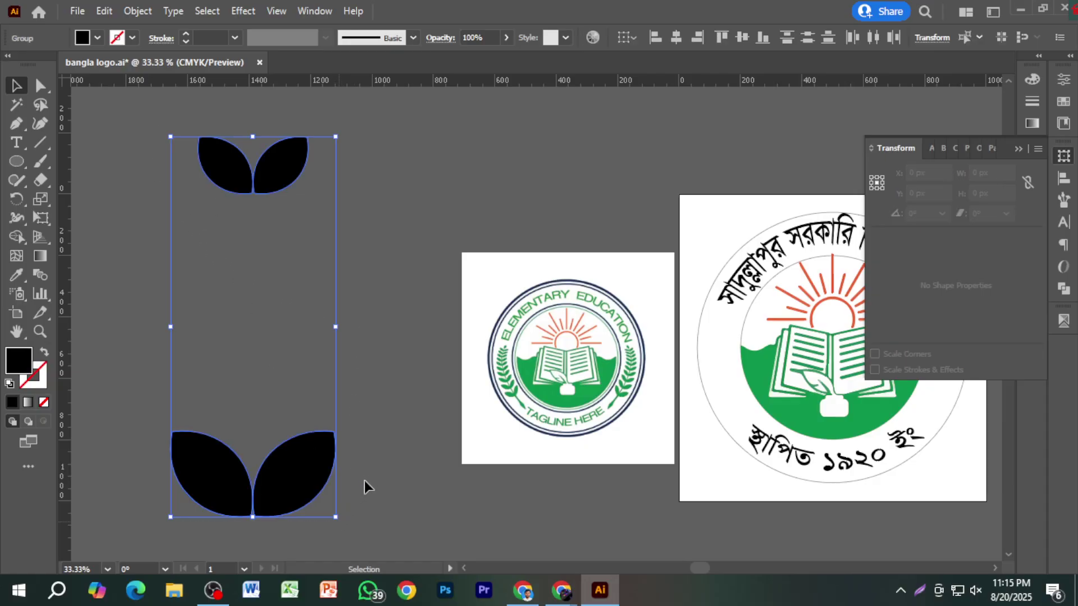
pyautogui.click(138, 13)
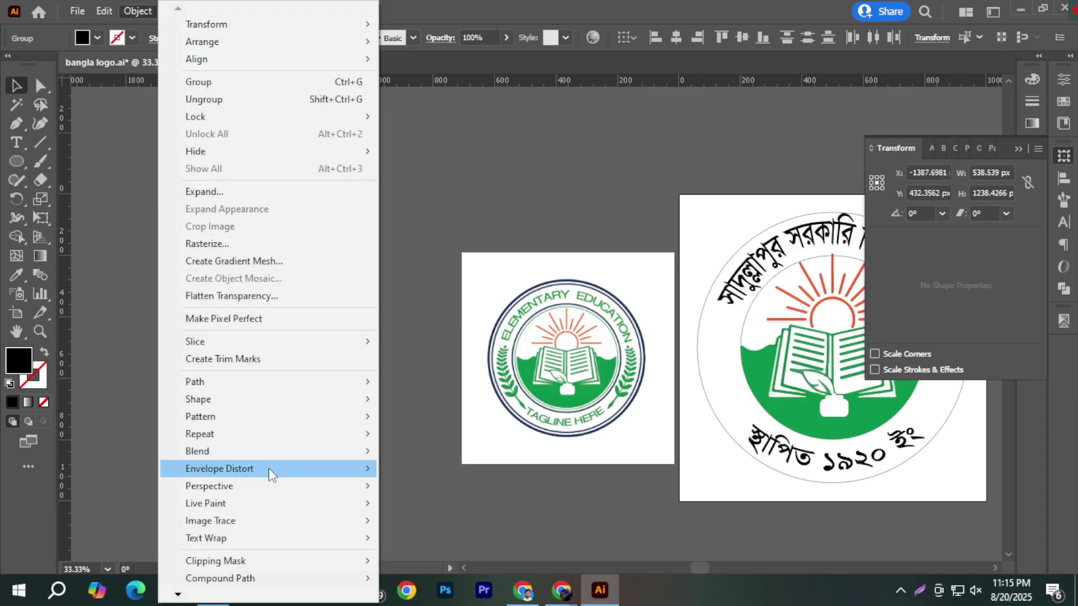
pyautogui.moveTo(281, 452)
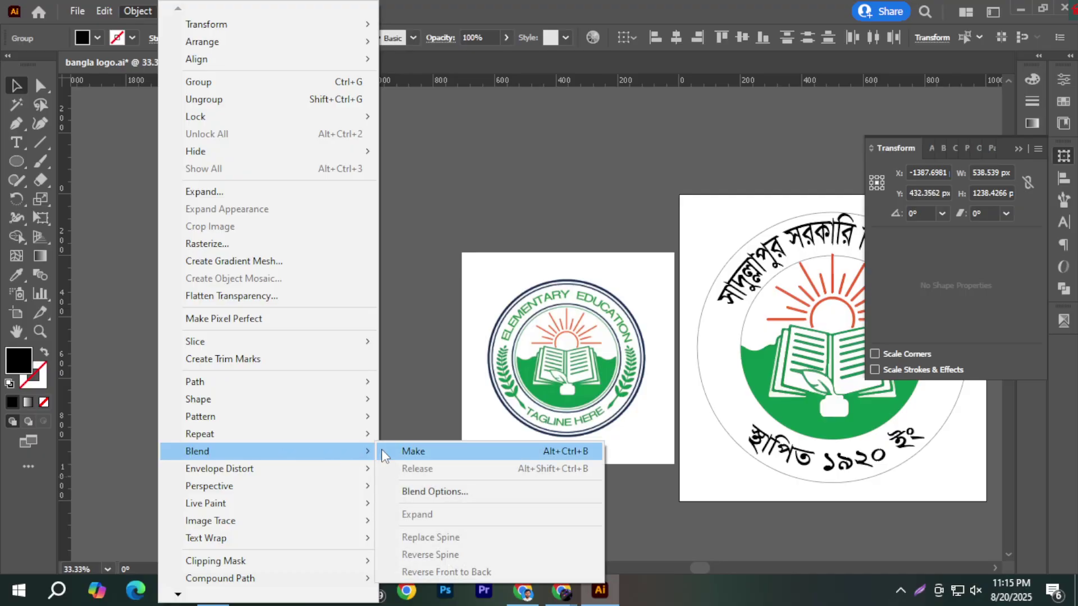
pyautogui.click(408, 451)
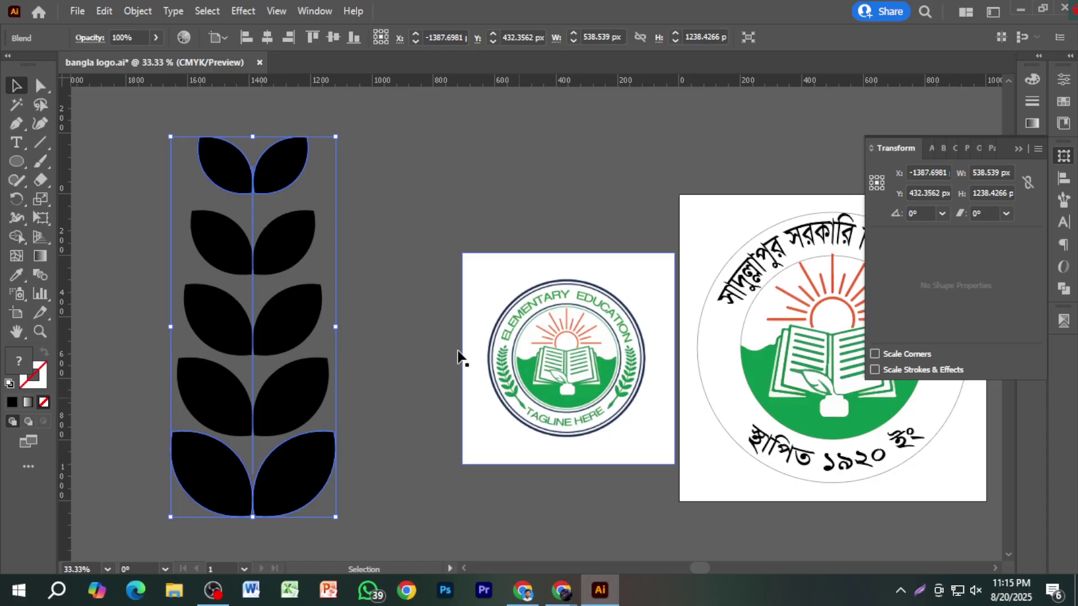
# Preview the leaf blend with its spacing set to 6 specified steps.
pyautogui.click(138, 12)
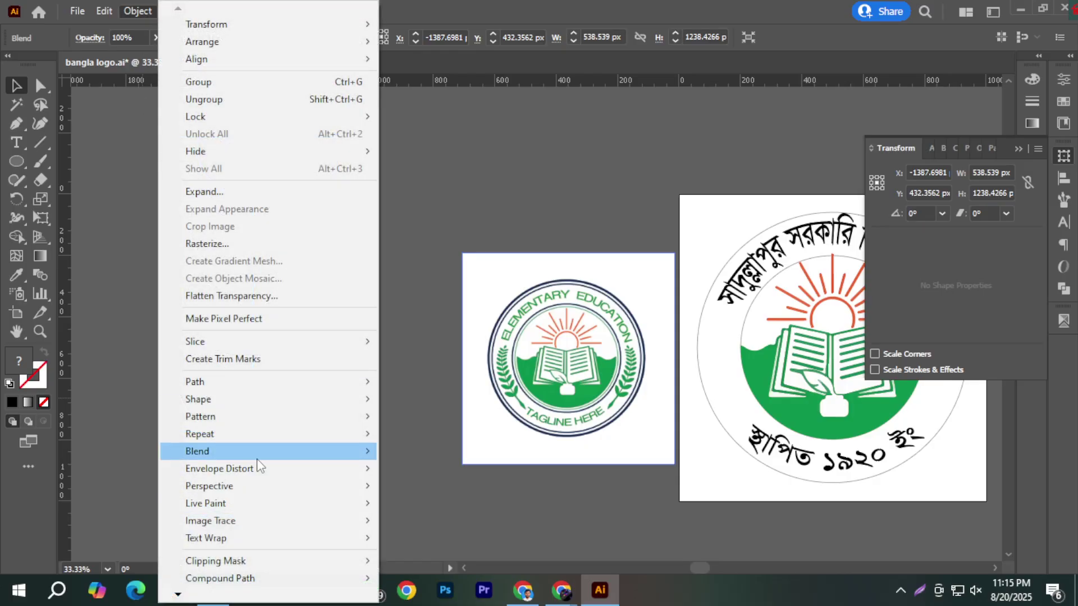
pyautogui.moveTo(348, 452)
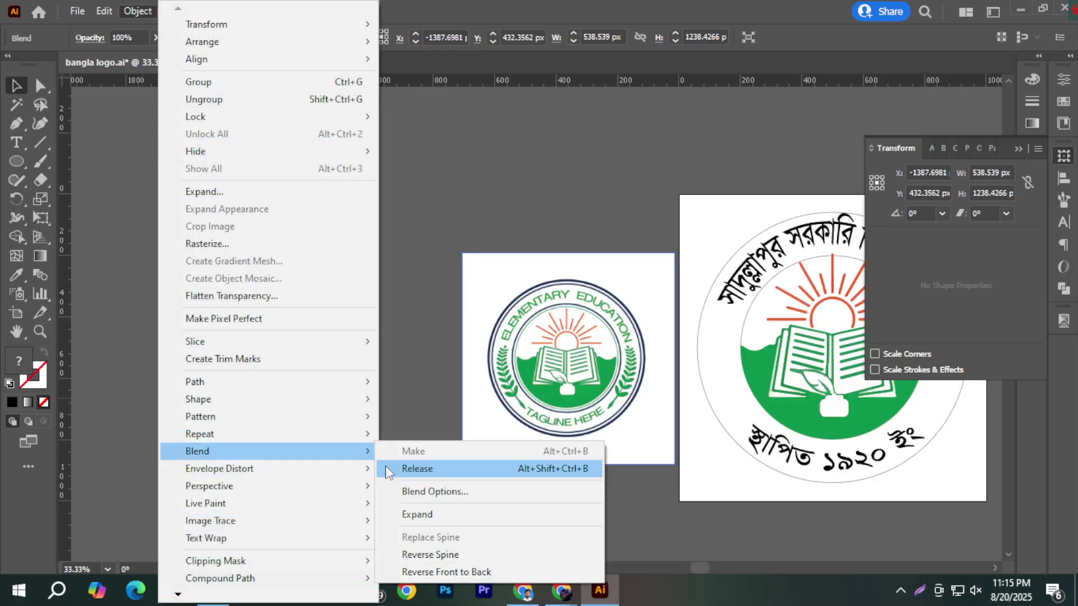
pyautogui.click(463, 490)
pyautogui.click(531, 257)
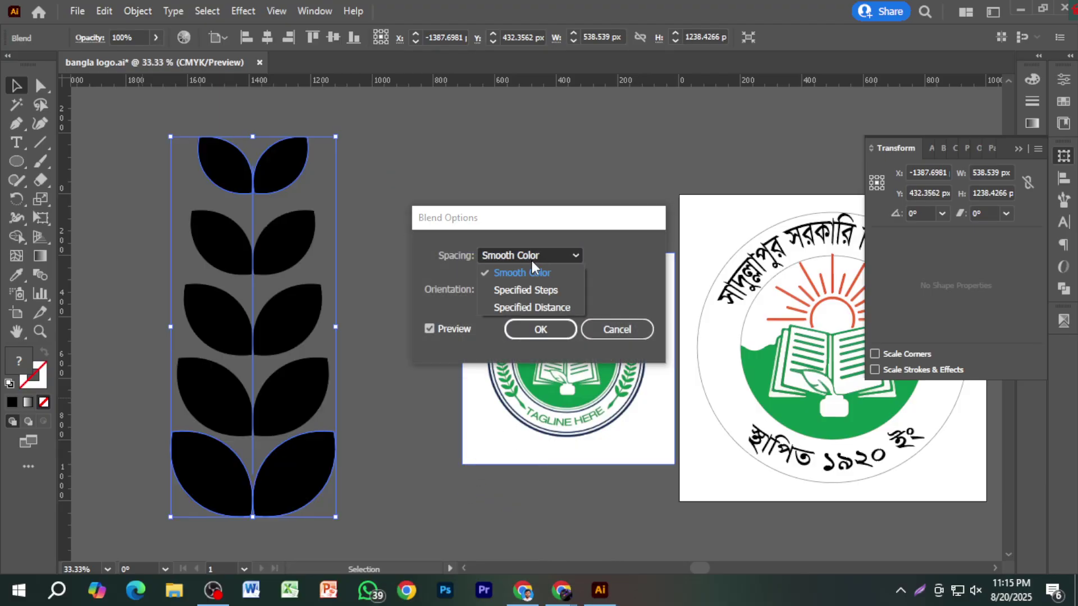
pyautogui.click(529, 291)
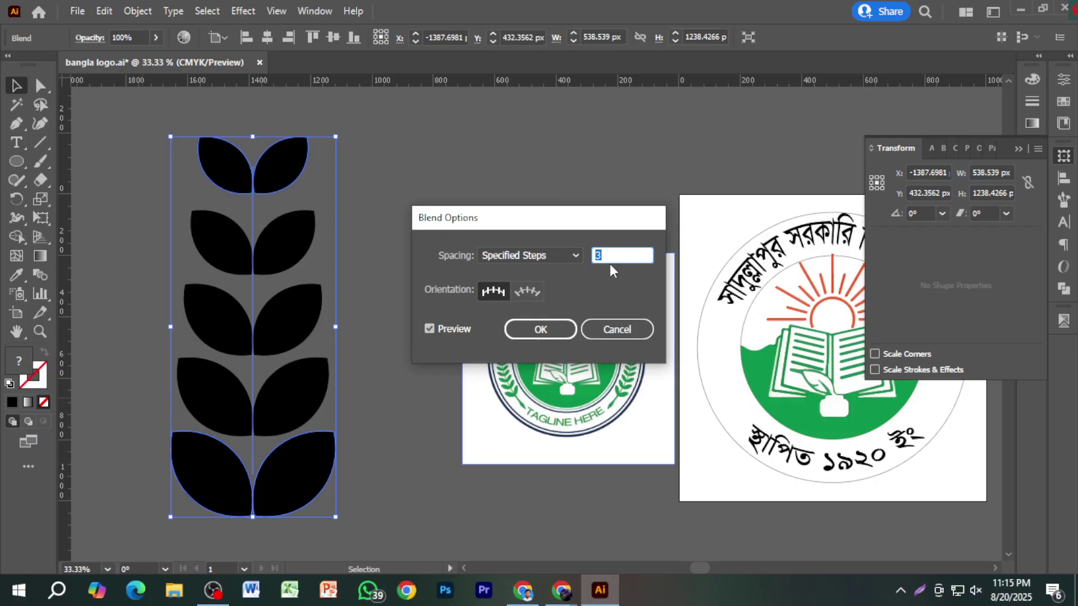
pyautogui.write('6')
pyautogui.click(430, 329)
pyautogui.click(448, 329)
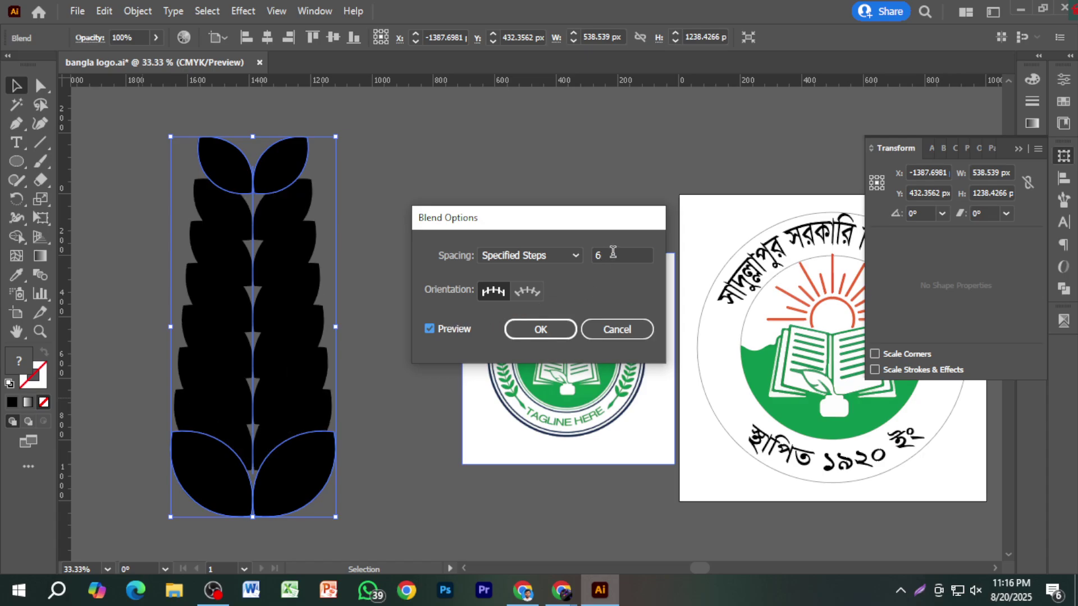
# Preview the leaf blend with 4 specified steps instead, and cancel the blend option changes.
pyautogui.click(612, 253)
pyautogui.moveTo(616, 253); pyautogui.dragTo(591, 262)
pyautogui.write('4')
pyautogui.click(451, 328)
pyautogui.click(453, 330)
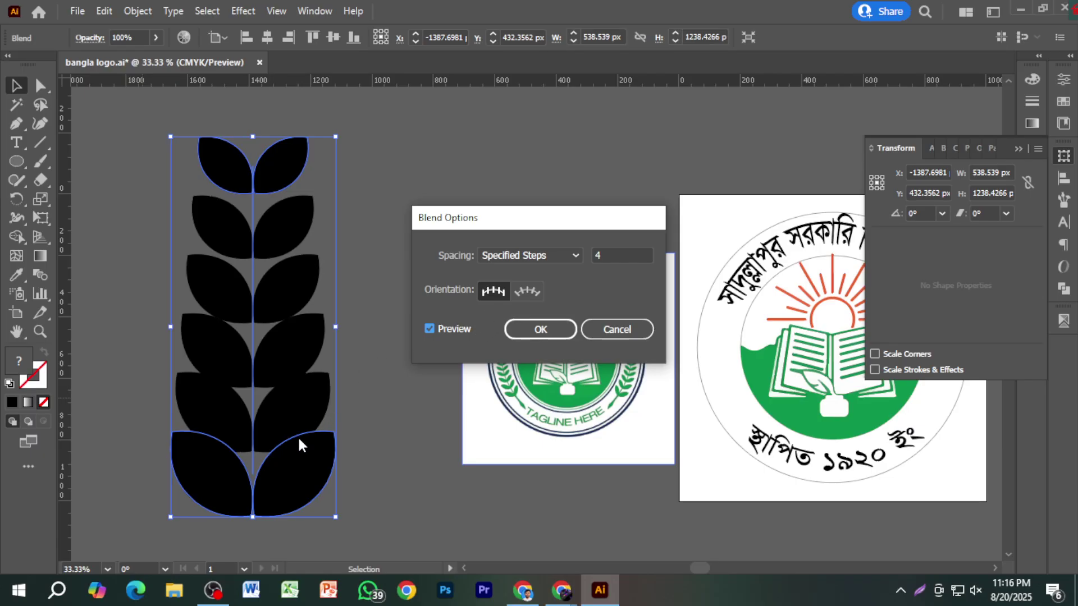
pyautogui.click(611, 335)
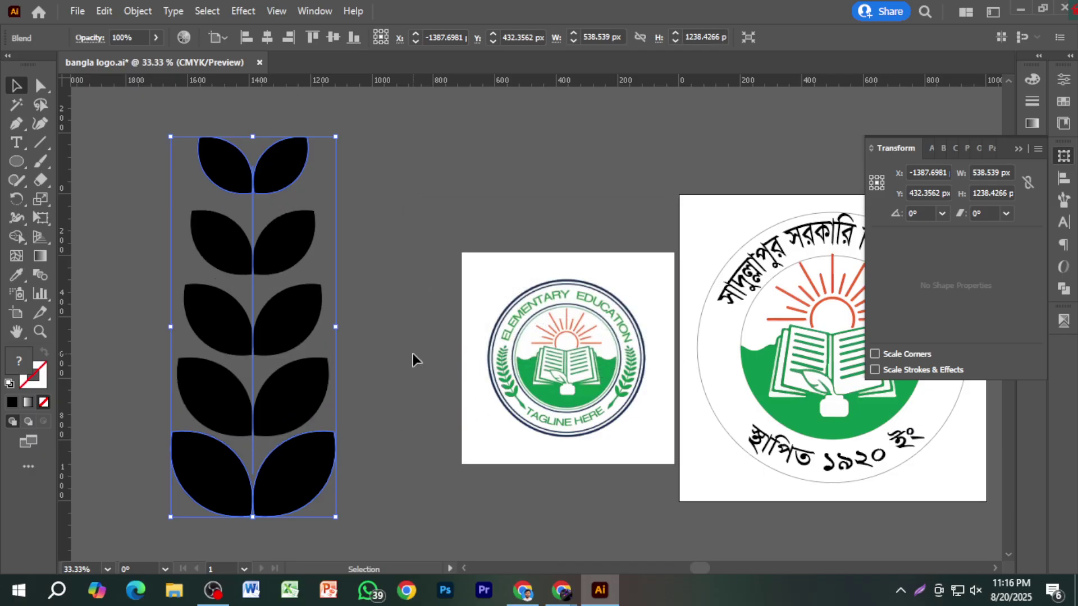
# Set the leaf blend's spacing to 4 specified steps and apply it.
pyautogui.click(127, 10)
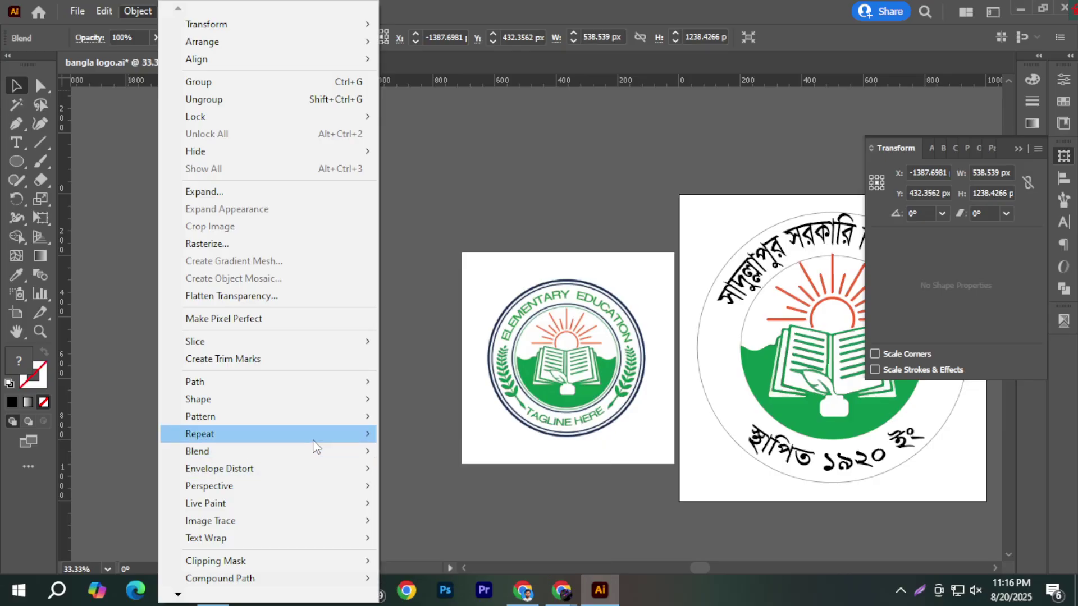
pyautogui.moveTo(313, 444)
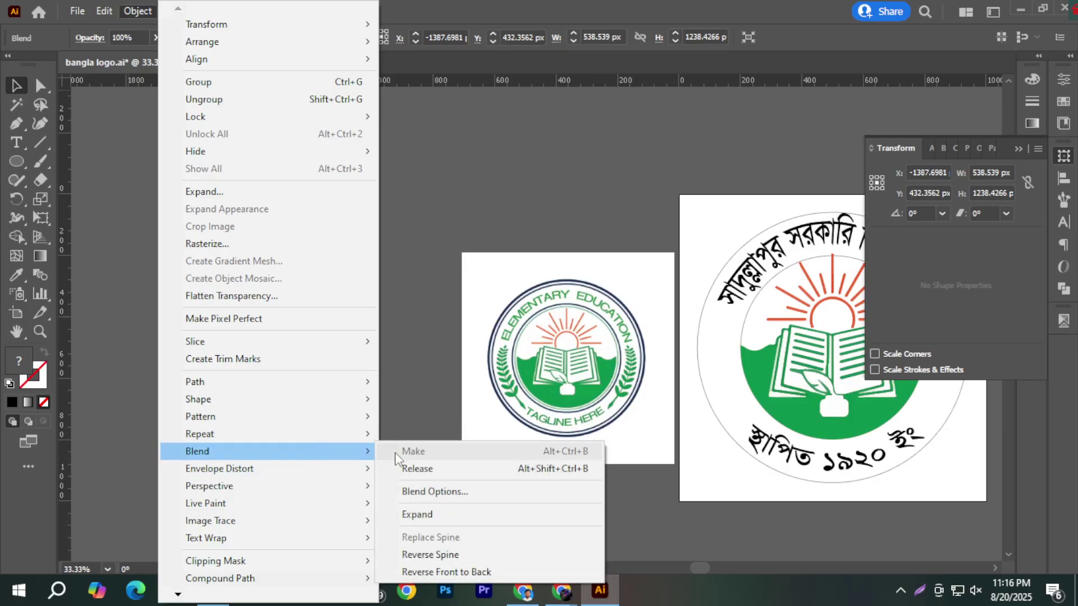
pyautogui.click(465, 492)
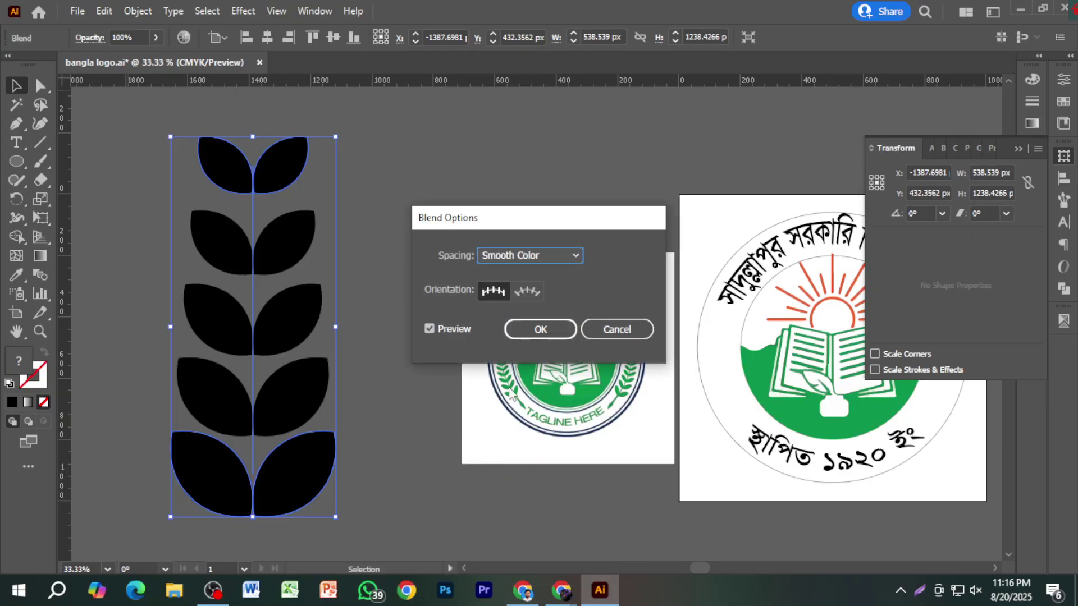
pyautogui.click(531, 258)
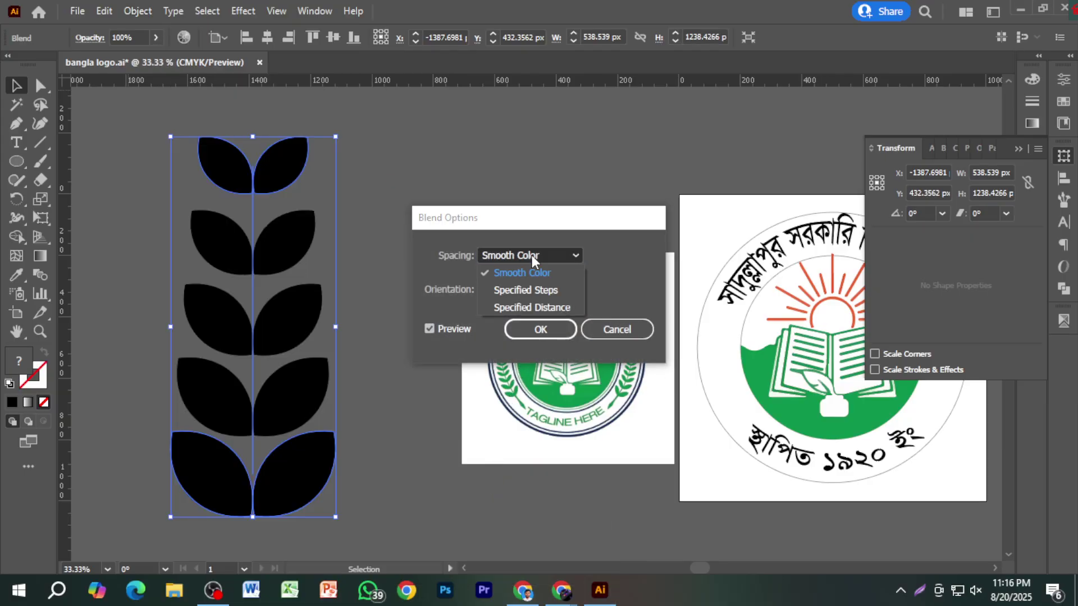
pyautogui.click(537, 288)
pyautogui.click(597, 255)
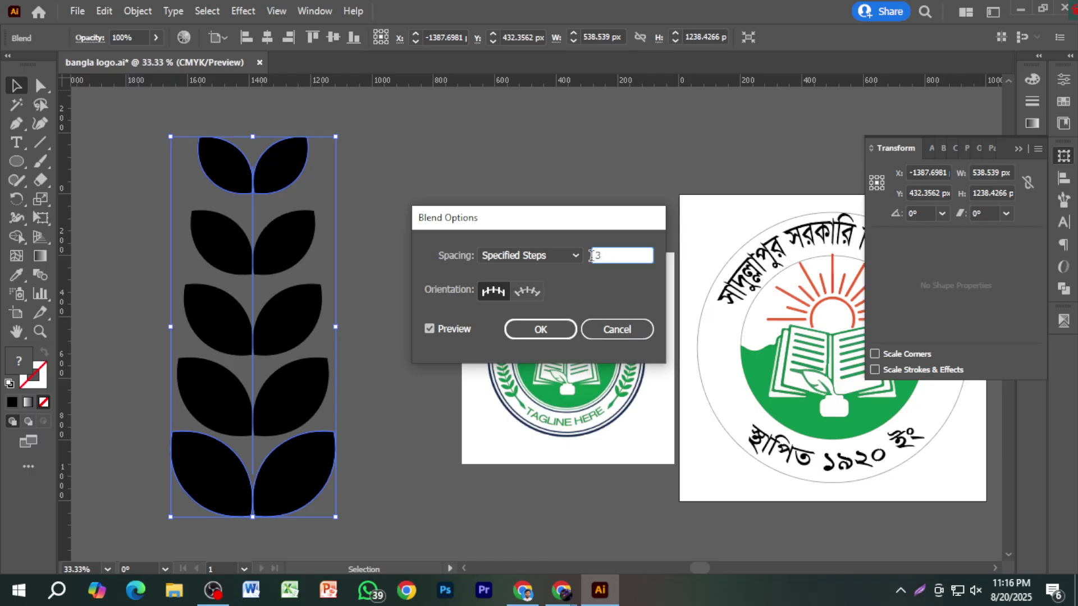
pyautogui.write('4')
pyautogui.click(456, 331)
pyautogui.click(457, 331)
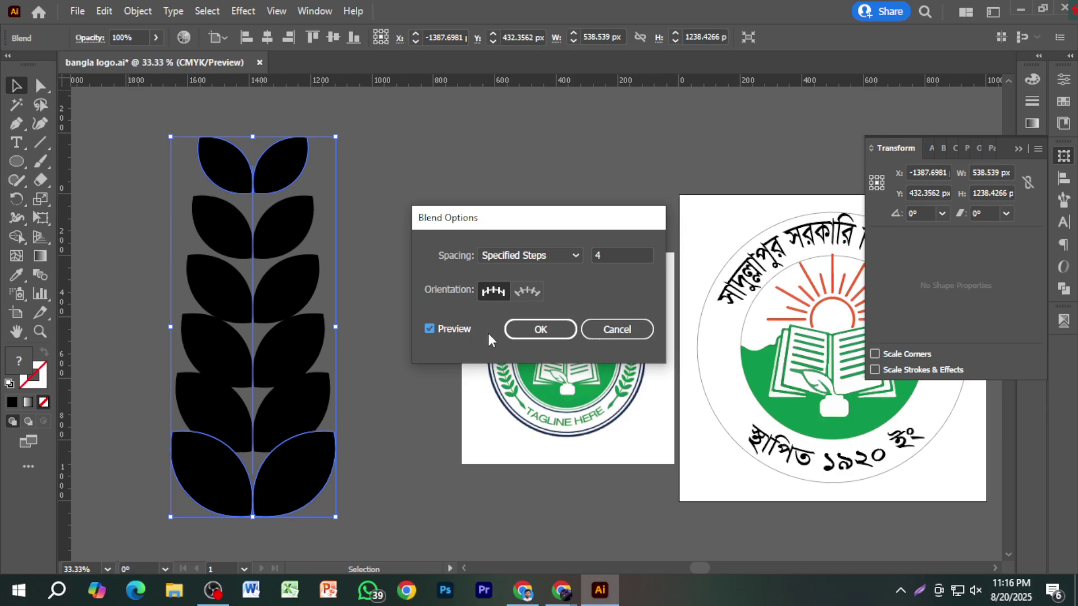
pyautogui.click(539, 329)
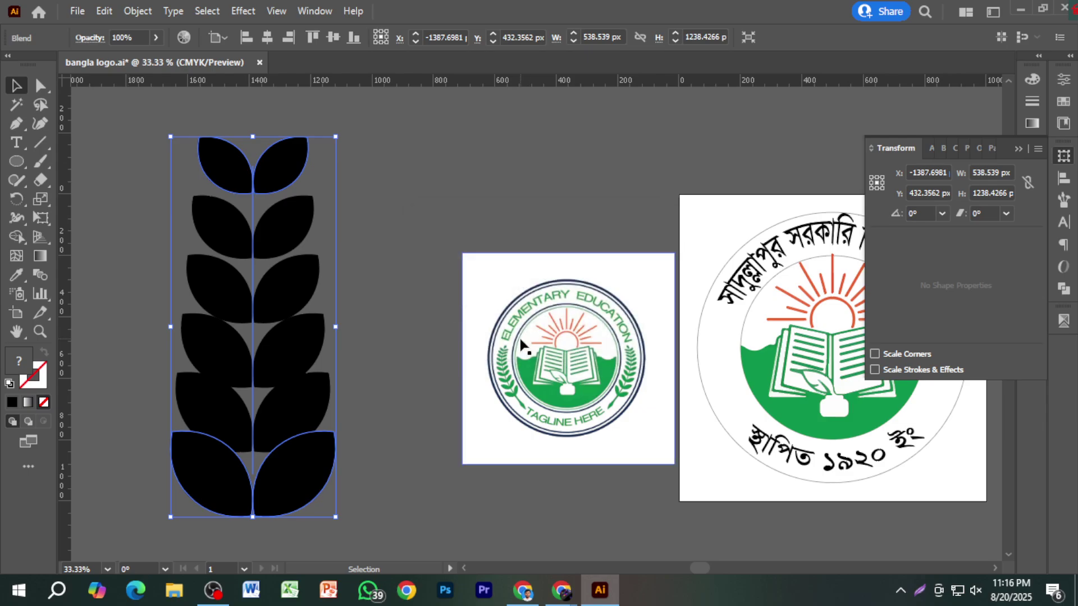
# Try to nudge the lowest leaf pair of the blend downward by directly selecting its anchor points.
pyautogui.click(40, 86)
pyautogui.click(362, 500)
pyautogui.scroll(-1, 362, 499)
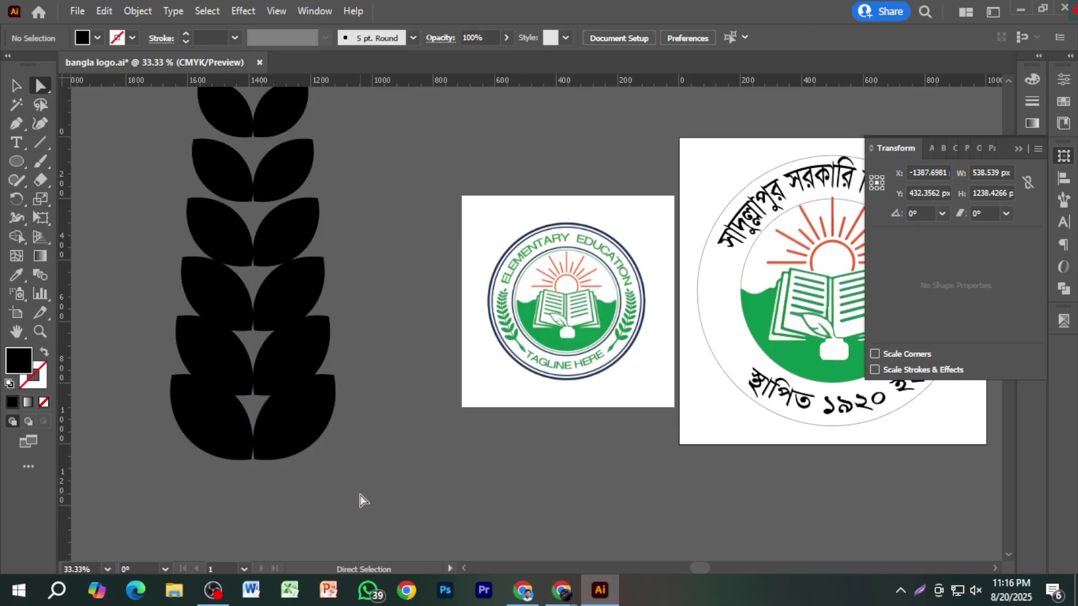
pyautogui.click(230, 449)
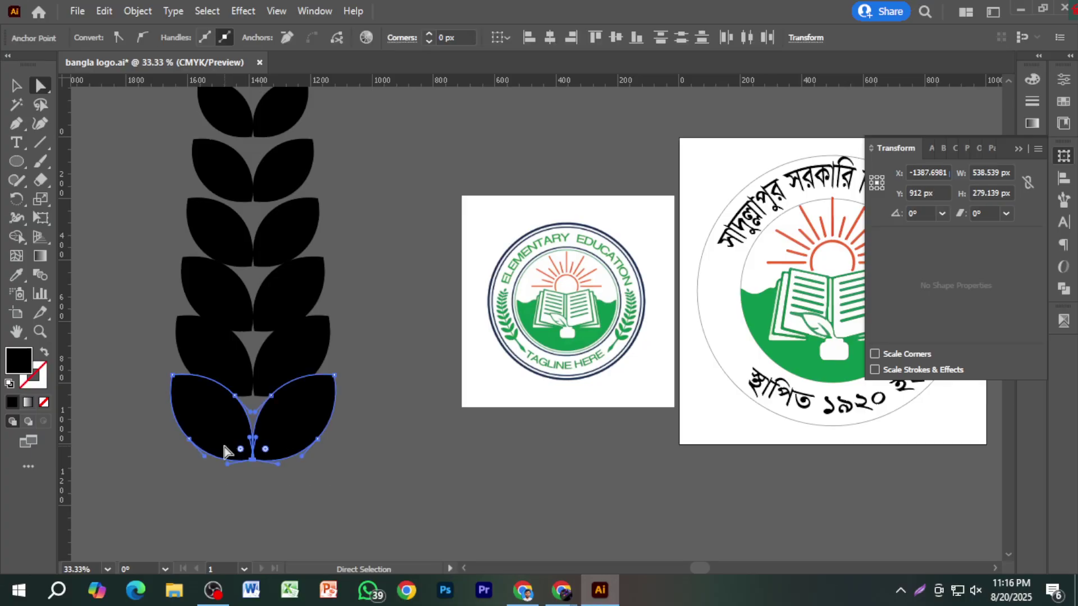
pyautogui.press('Down')
pyautogui.press('Down')
pyautogui.click(362, 465)
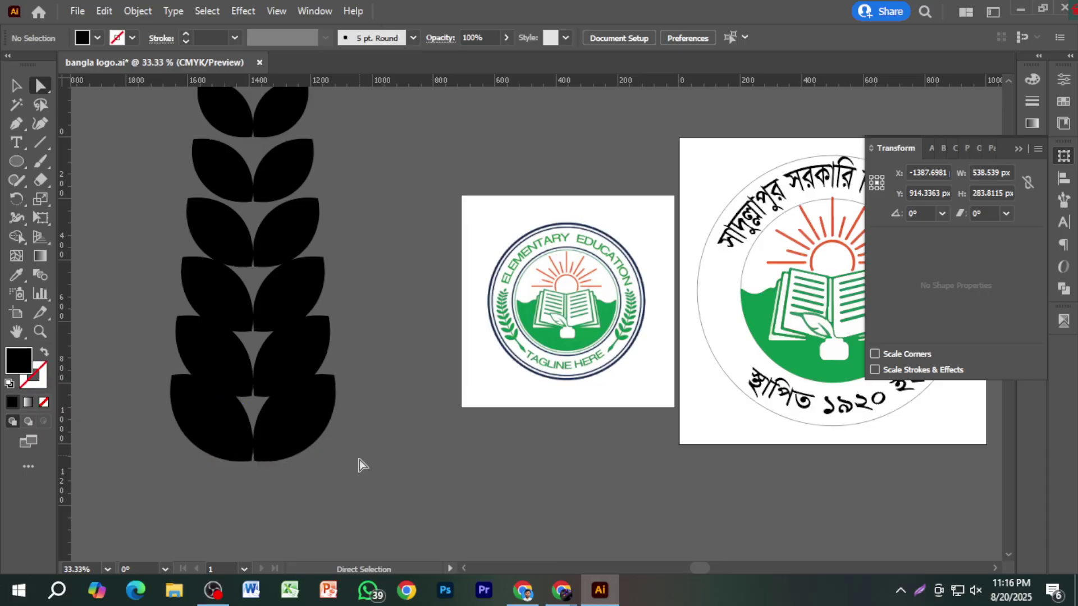
pyautogui.click(217, 437)
pyautogui.hotkey('shift', 'Down')
pyautogui.hotkey('shift', 'Down')
pyautogui.hotkey('shift', 'Down')
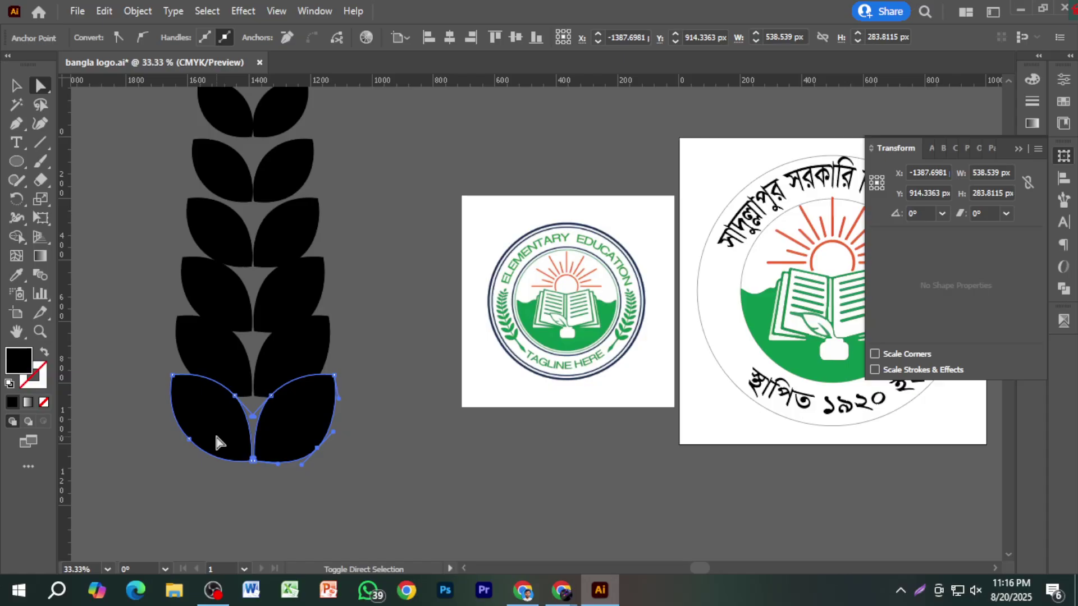
pyautogui.hotkey('shift', 'Down')
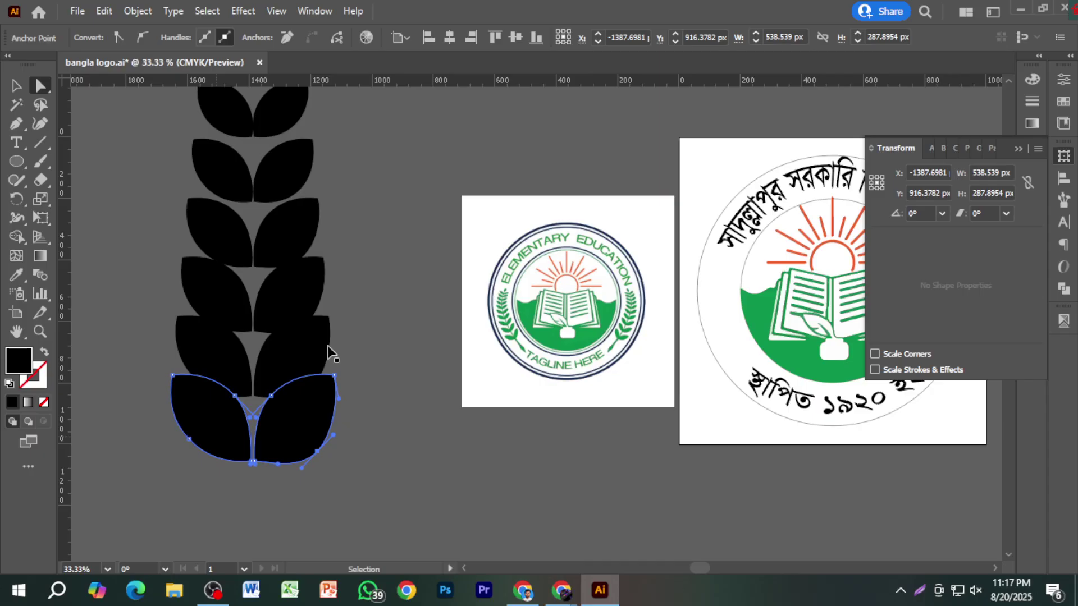
# Undo the nudges of the lowest leaf pair and the last blend spacing change, and deselect the branch.
pyautogui.click(17, 85)
pyautogui.click(385, 303)
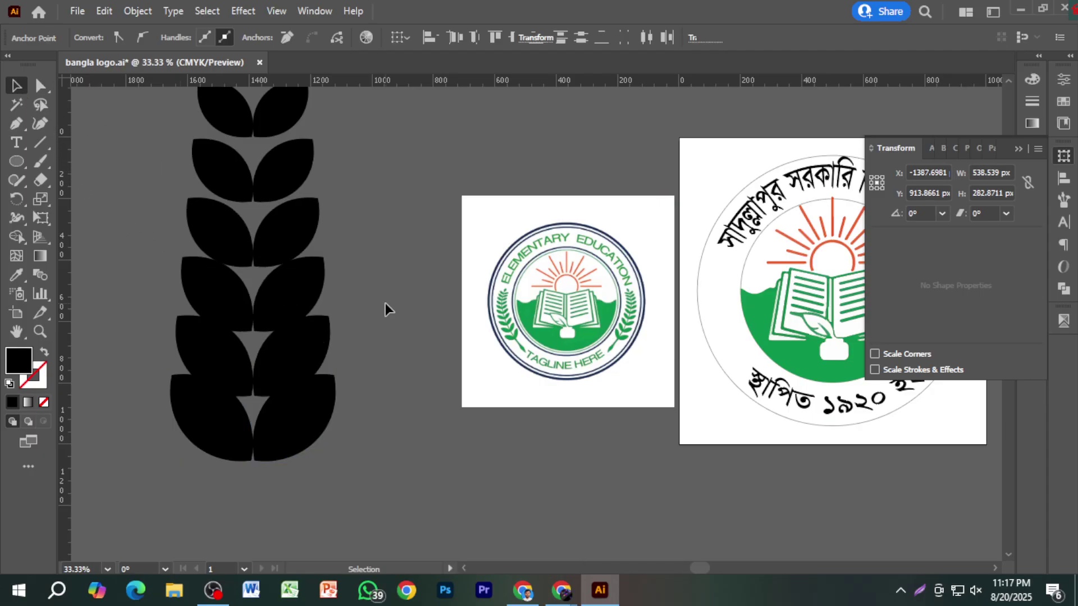
pyautogui.hotkey('ctrl', 'z')
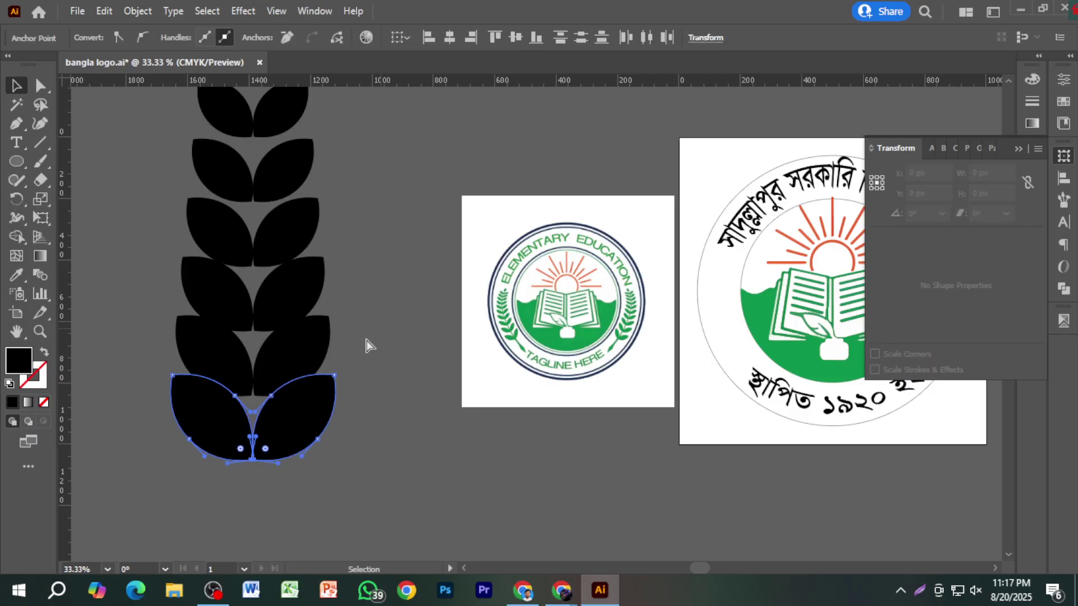
pyautogui.hotkey('ctrl', 'z')
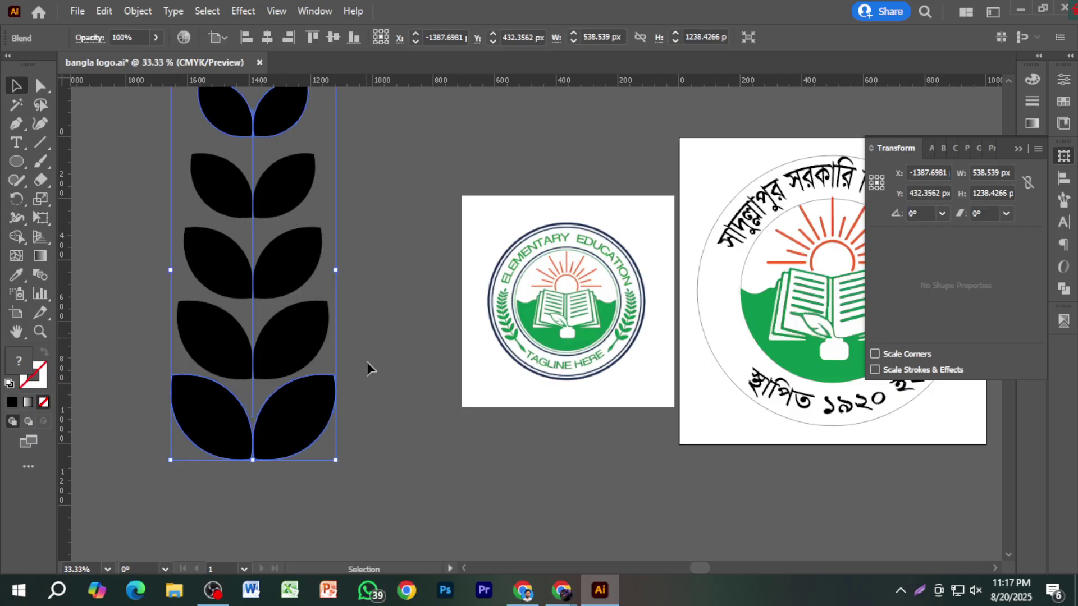
pyautogui.click(376, 393)
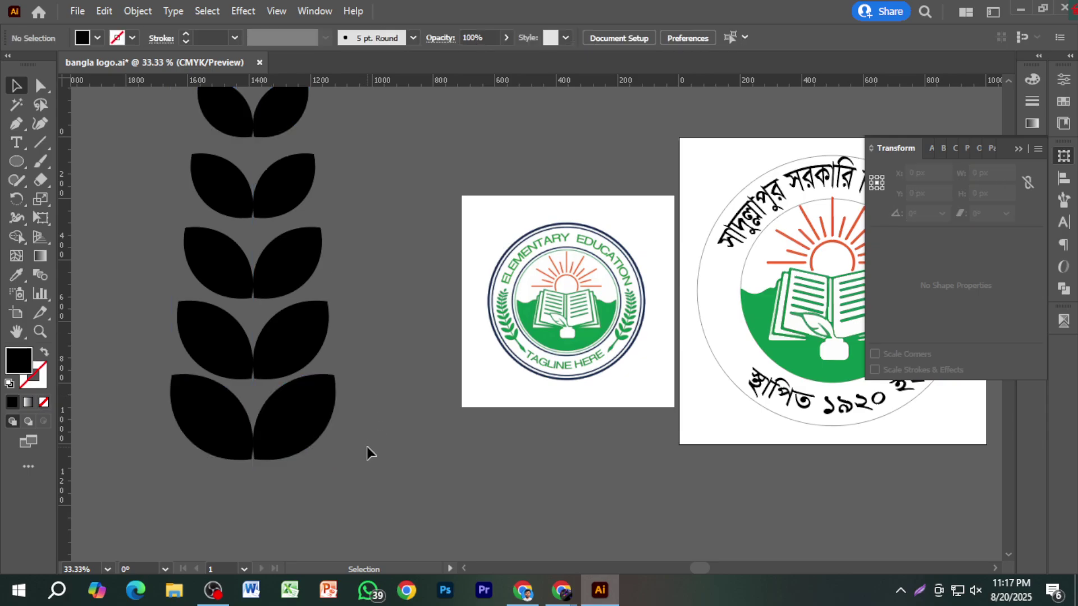
# Select the whole leaf branch and set its blend spacing to 4 specified steps.
pyautogui.scroll(-2, 367, 447)
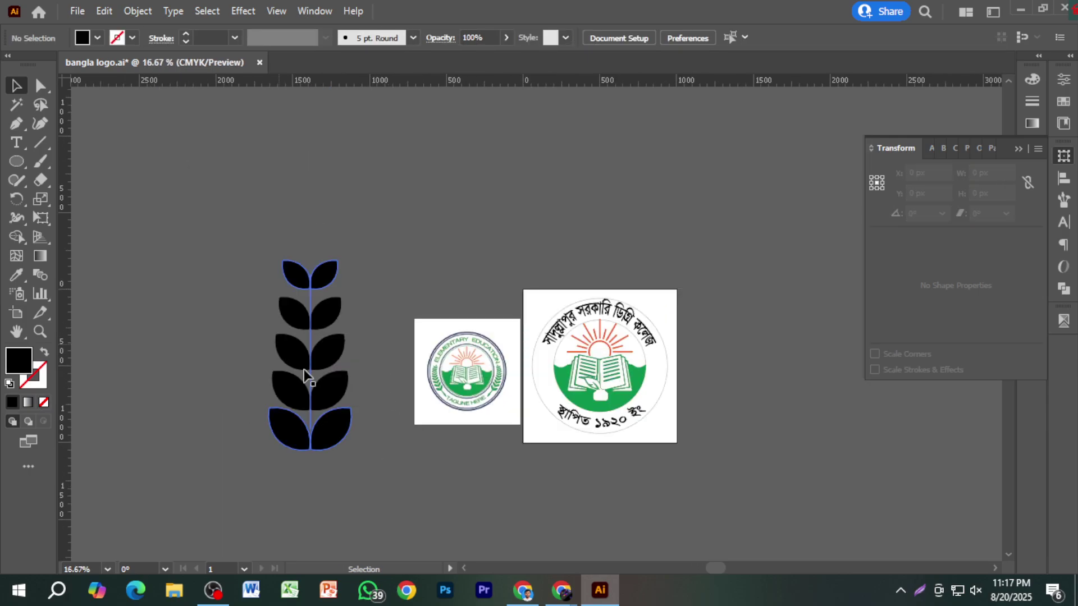
pyautogui.scroll(1, 304, 371)
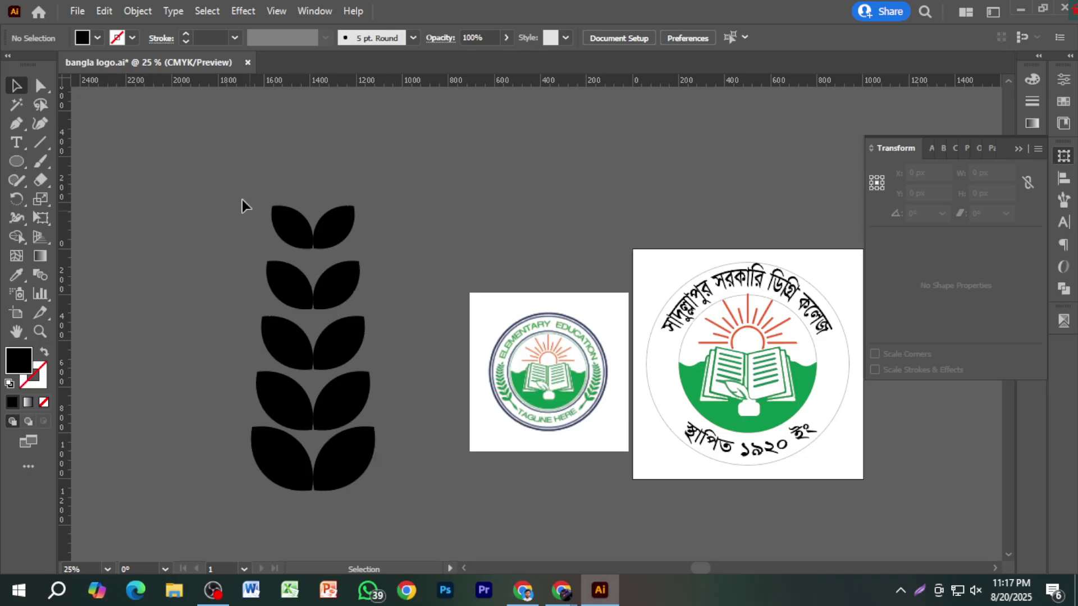
pyautogui.moveTo(227, 196); pyautogui.dragTo(389, 499)
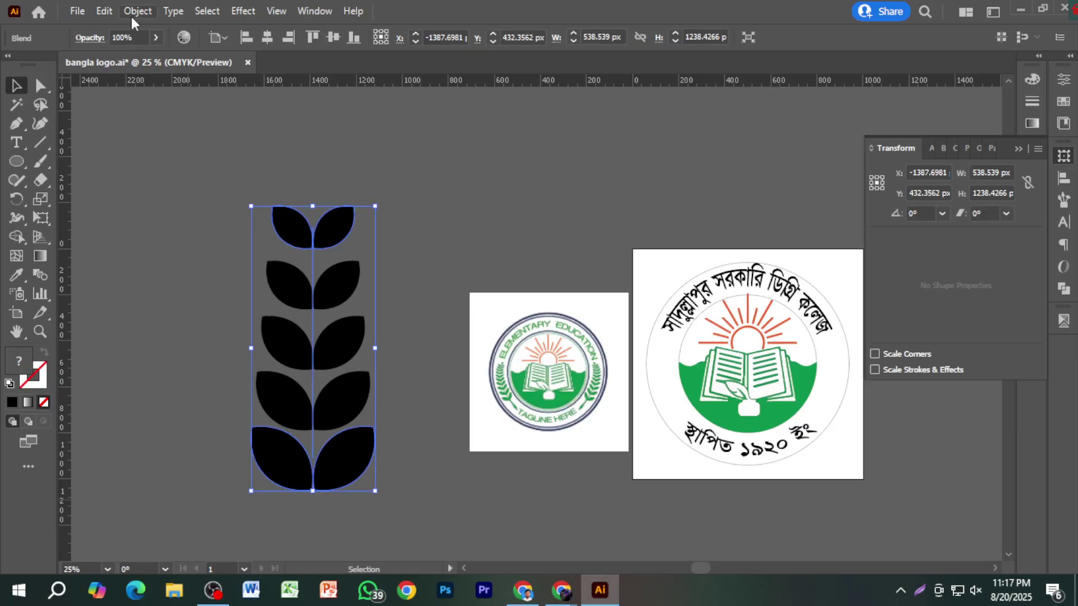
pyautogui.click(133, 12)
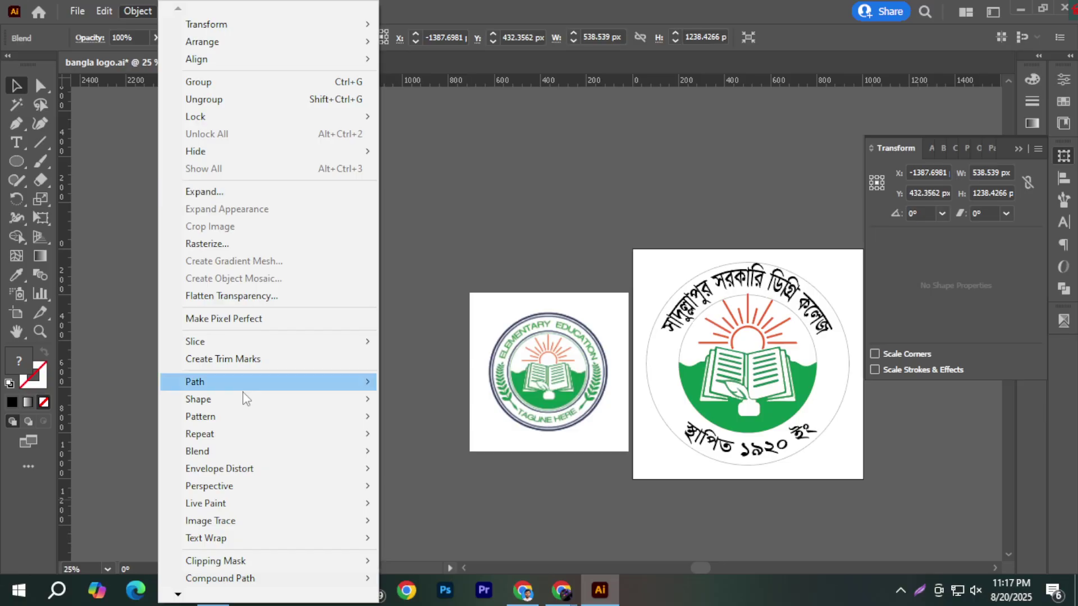
pyautogui.moveTo(257, 421)
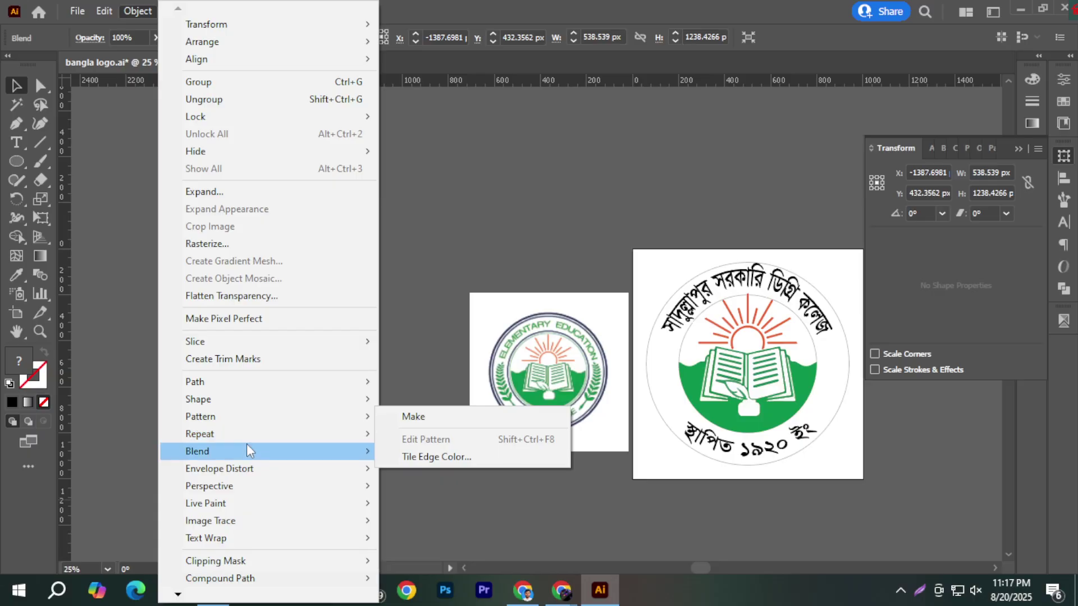
pyautogui.moveTo(251, 450)
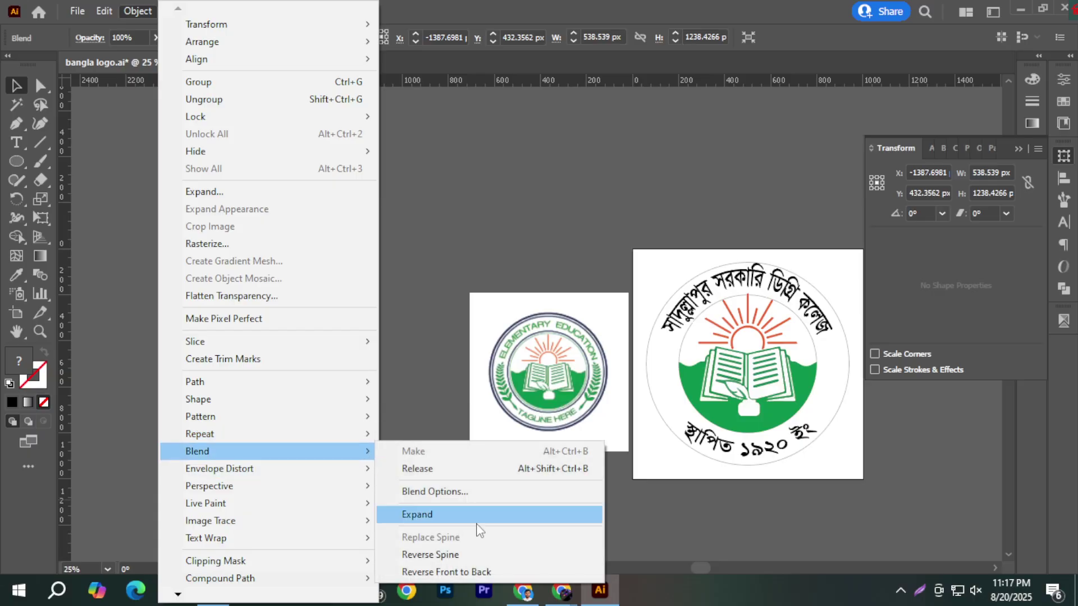
pyautogui.click(483, 490)
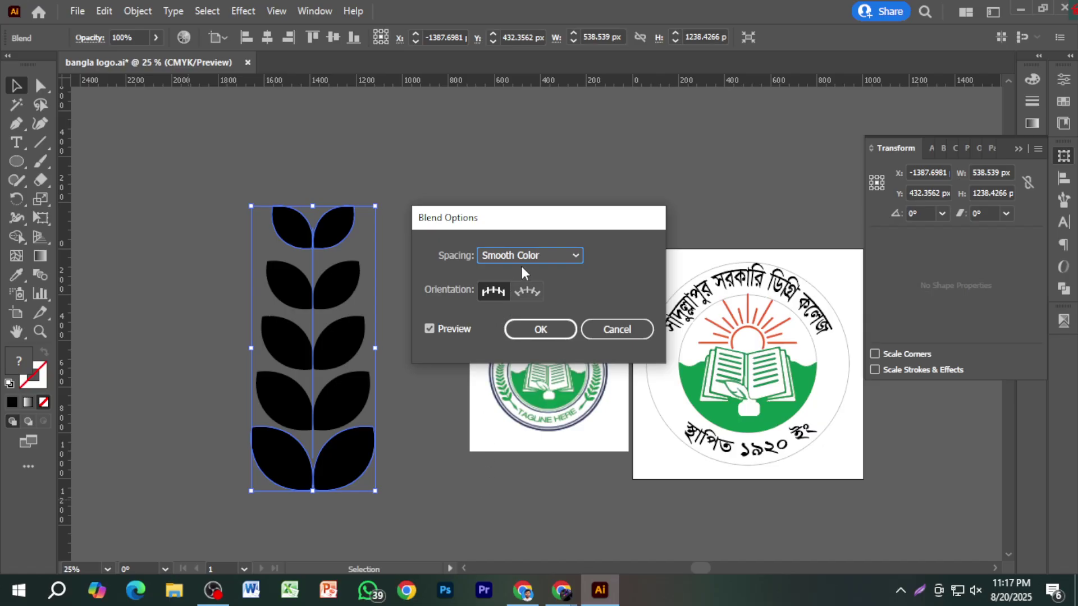
pyautogui.click(521, 261)
pyautogui.click(526, 293)
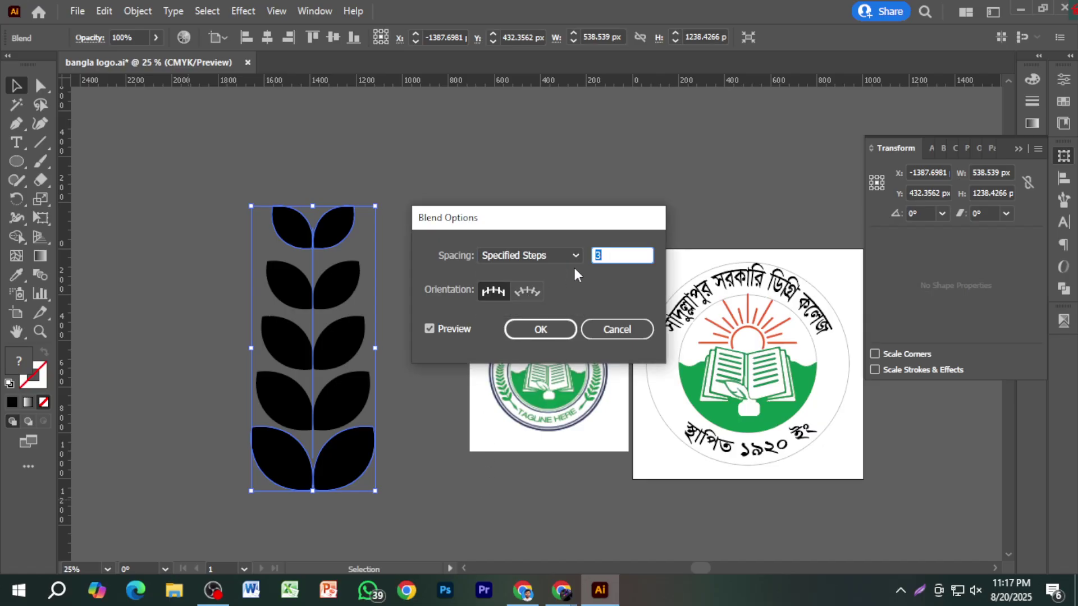
pyautogui.write('4')
pyautogui.click(524, 327)
pyautogui.click(422, 383)
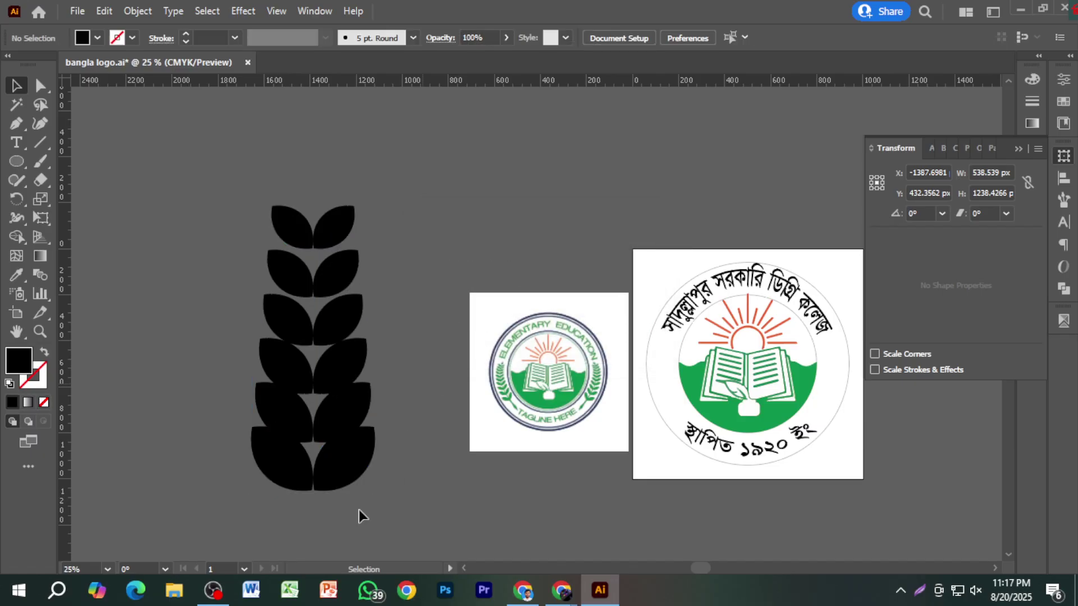
# Try to shift the whole leaf branch upward after directly selecting its top leaf pair.
pyautogui.click(286, 484)
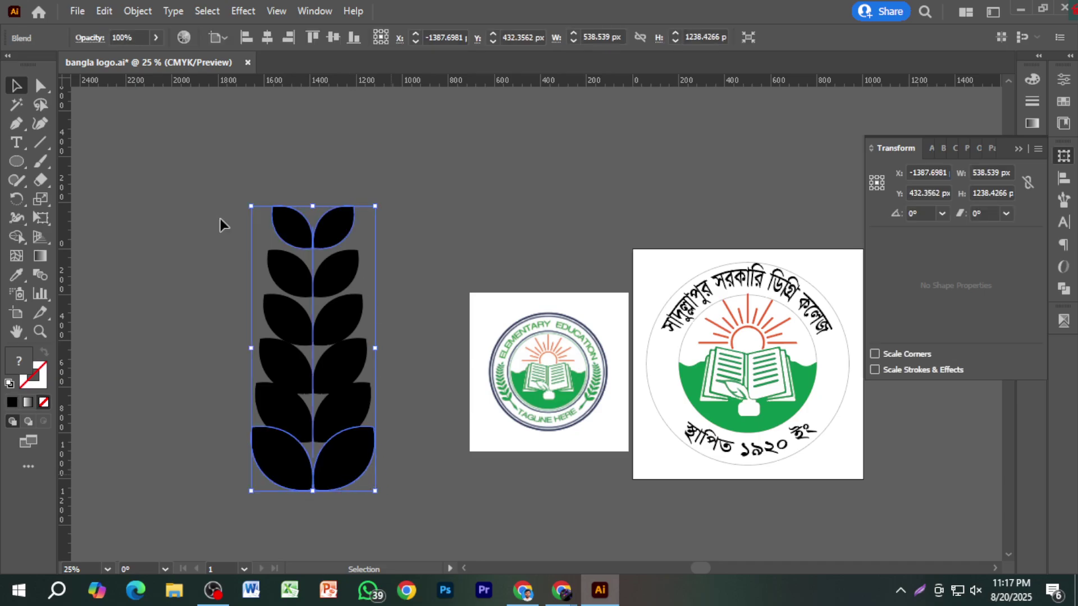
pyautogui.click(139, 220)
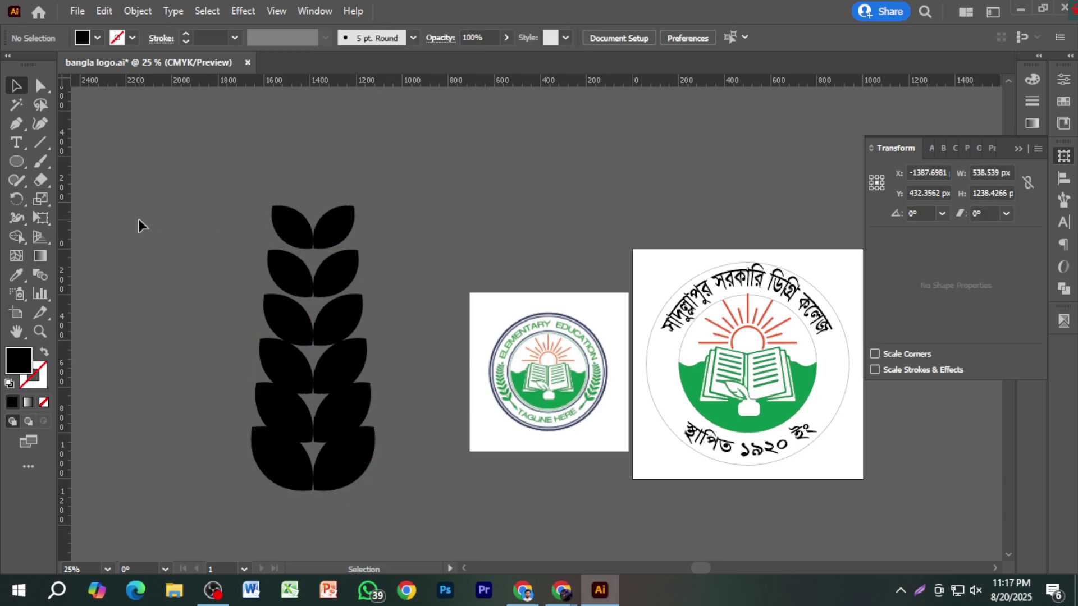
pyautogui.click(39, 85)
pyautogui.moveTo(211, 185); pyautogui.dragTo(367, 242)
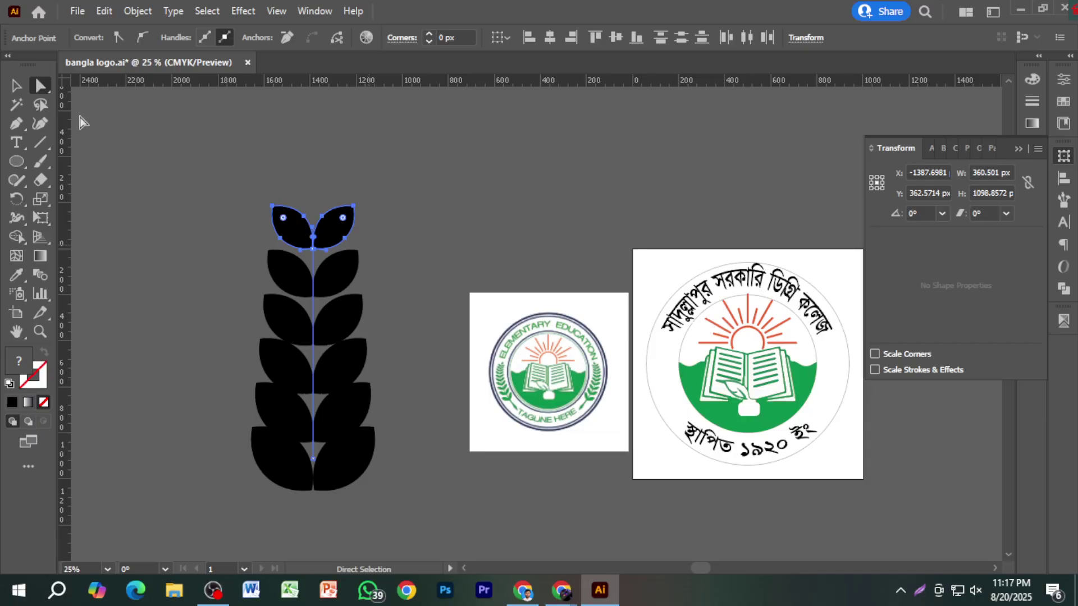
pyautogui.press('v')
pyautogui.click(209, 183)
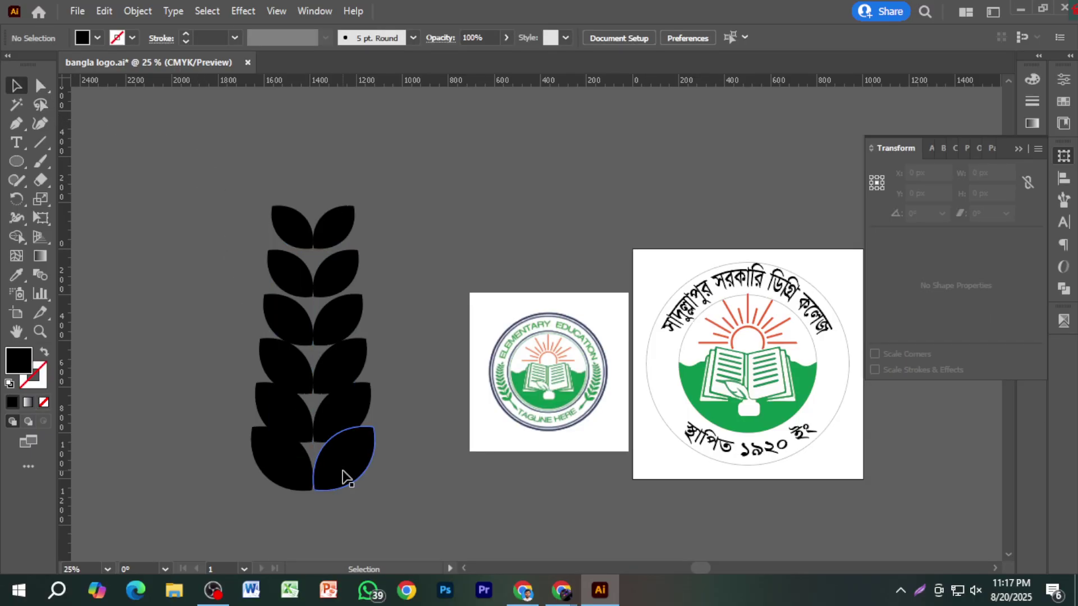
pyautogui.moveTo(334, 482); pyautogui.dragTo(329, 396)
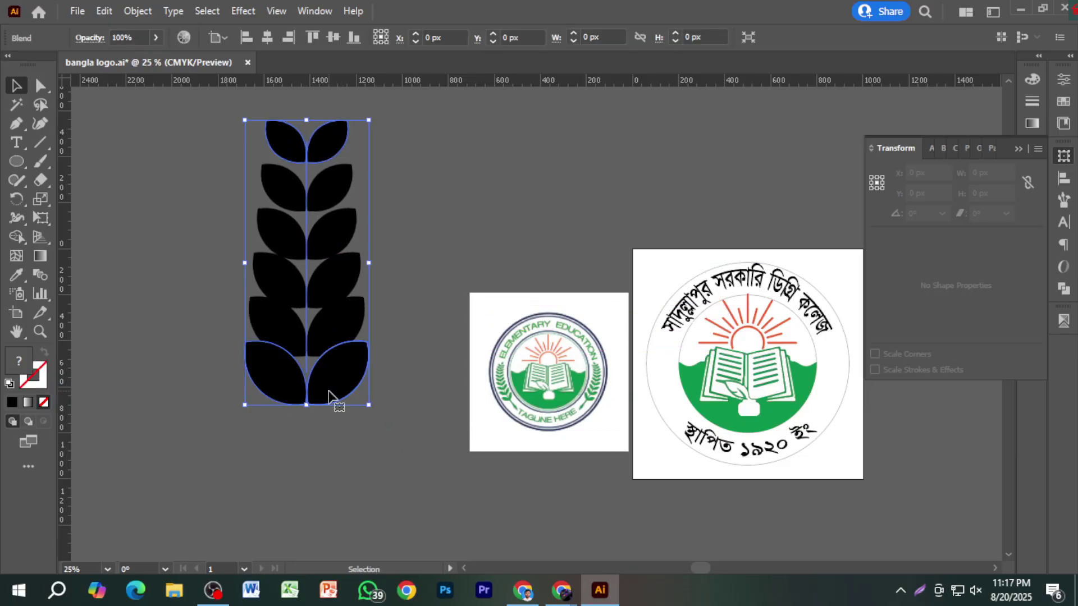
pyautogui.click(353, 435)
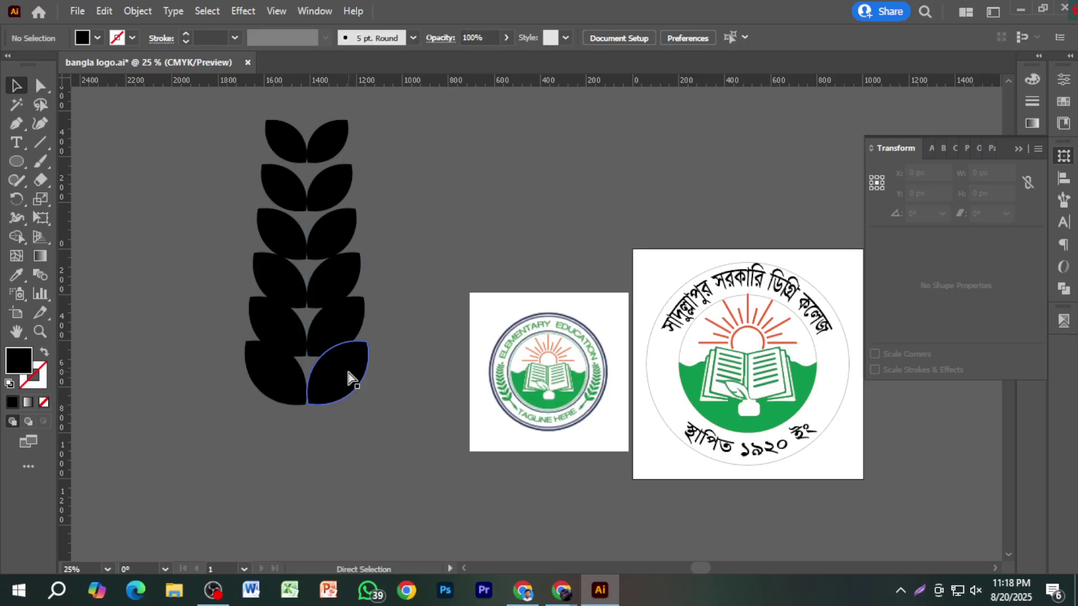
# Undo the branch move and the last blend spacing change, and deselect the branch.
pyautogui.hotkey('ctrl', 'z')
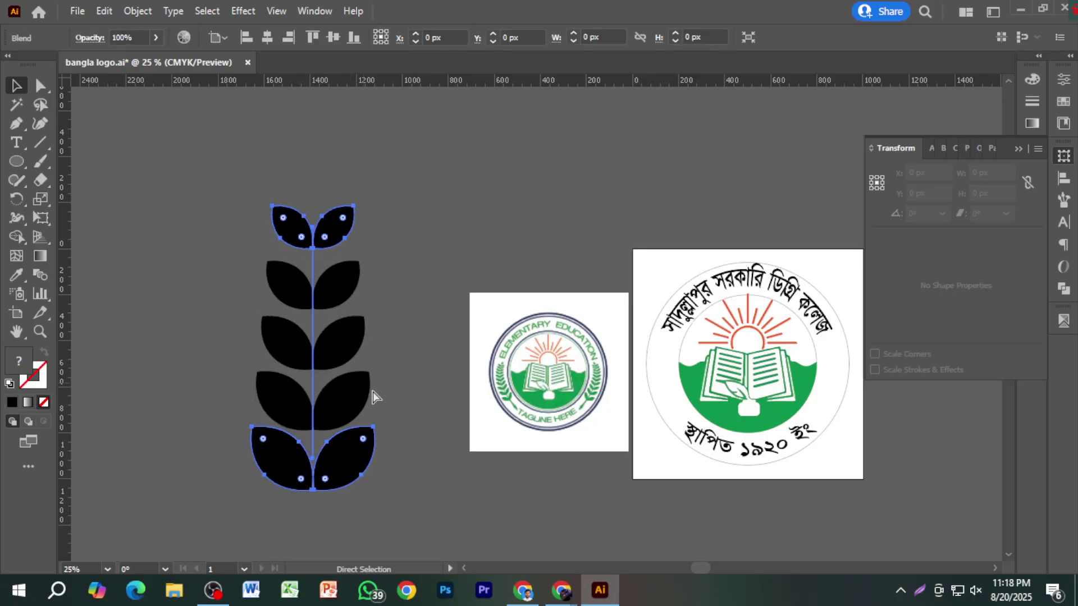
pyautogui.press('v')
pyautogui.click(408, 414)
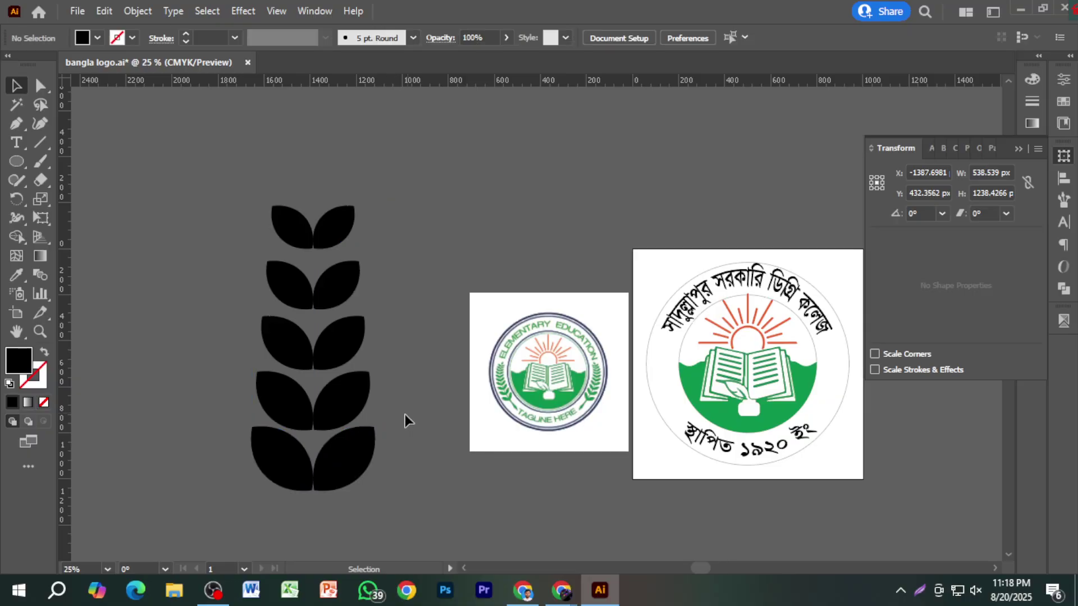
# Scale the leaf branch down proportionally about its centre to about 360 by 829 px.
pyautogui.click(341, 417)
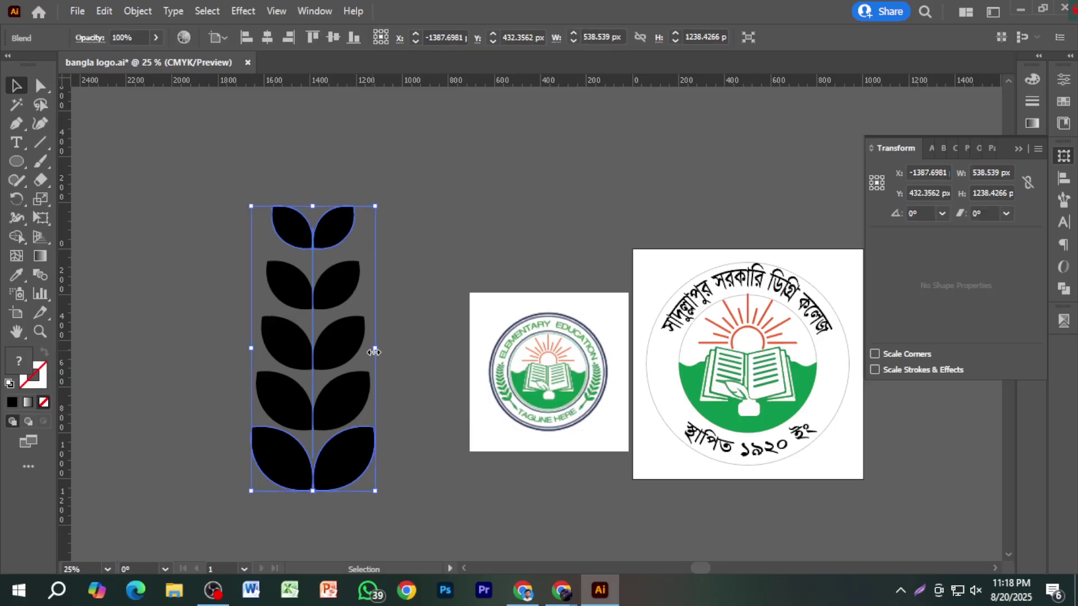
pyautogui.moveTo(374, 352); pyautogui.dragTo(357, 351)
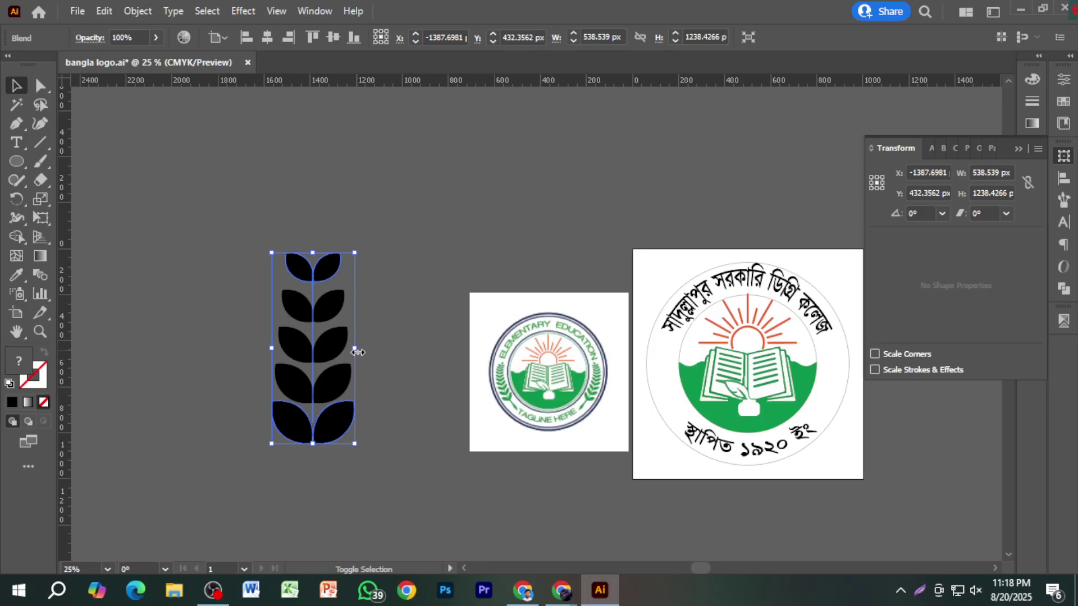
pyautogui.click(388, 379)
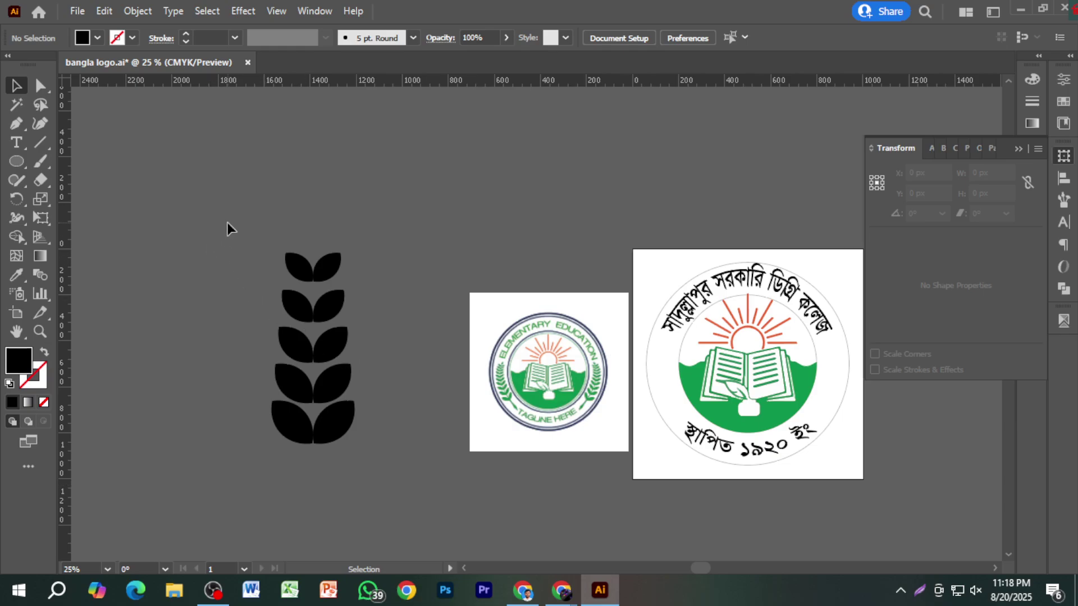
# Expand the leaf branch blend into editable shapes.
pyautogui.click(347, 419)
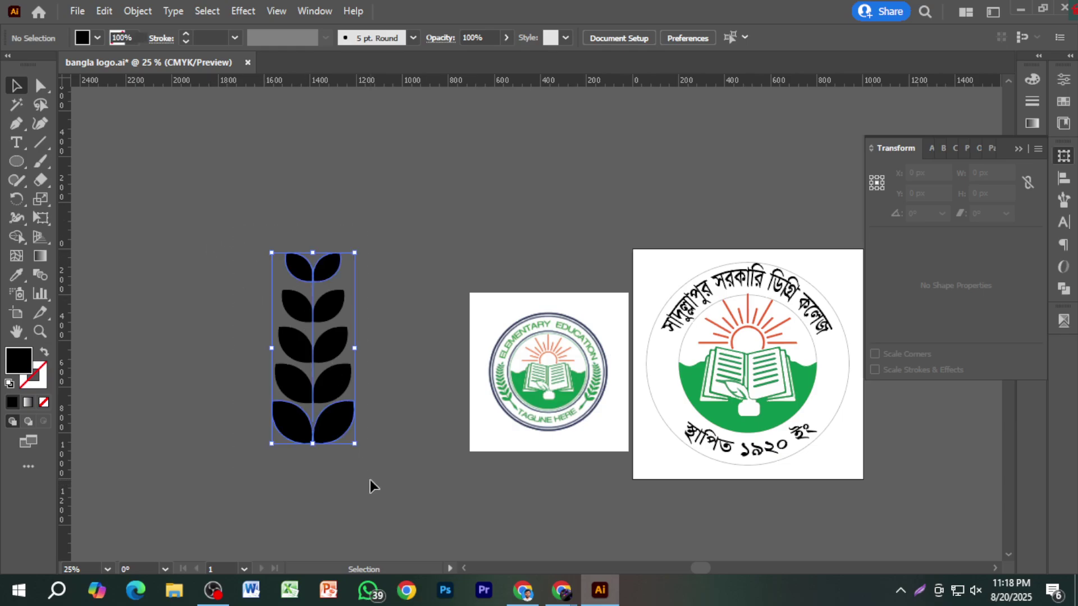
pyautogui.click(138, 13)
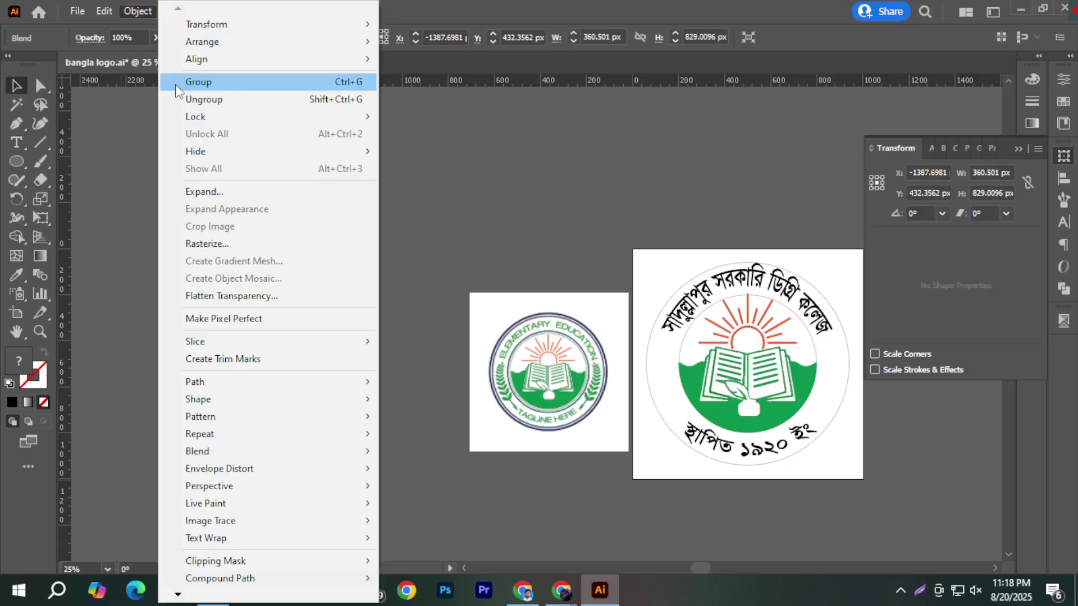
pyautogui.click(295, 300)
pyautogui.click(564, 426)
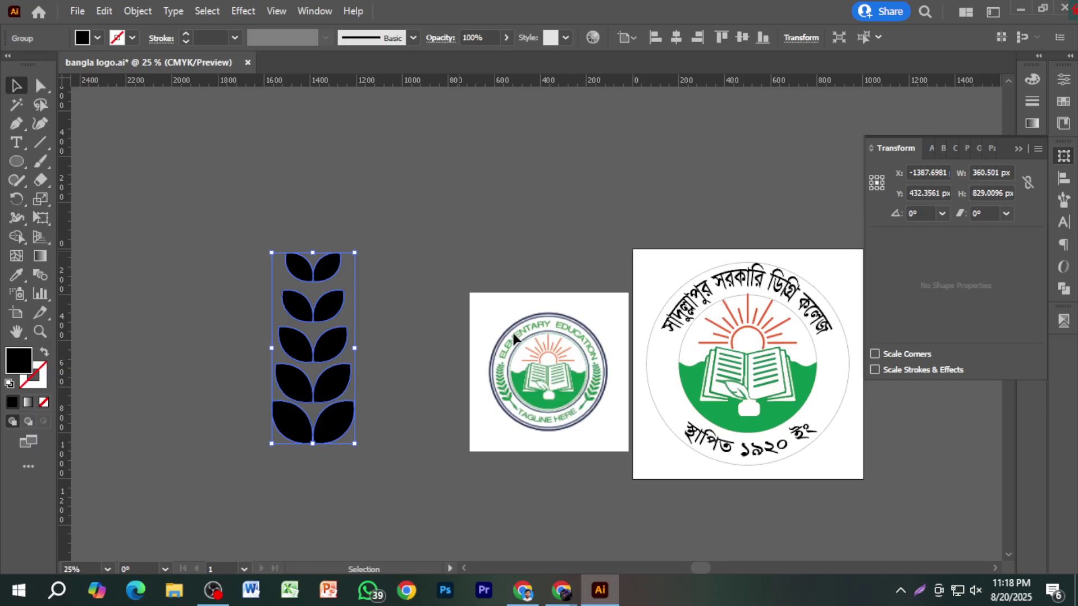
# Duplicate the outer ring circle as a smaller concentric circle about 744 px wide, running midway through the text ring.
pyautogui.click(638, 368)
pyautogui.moveTo(731, 377); pyautogui.dragTo(596, 378)
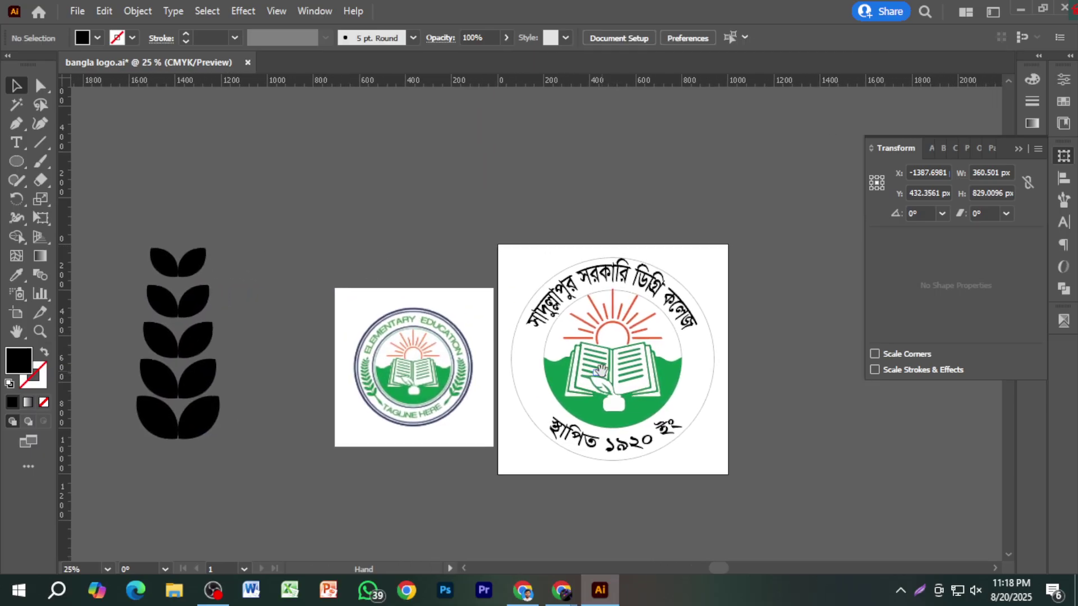
pyautogui.scroll(3, 665, 393)
pyautogui.scroll(-1, 665, 393)
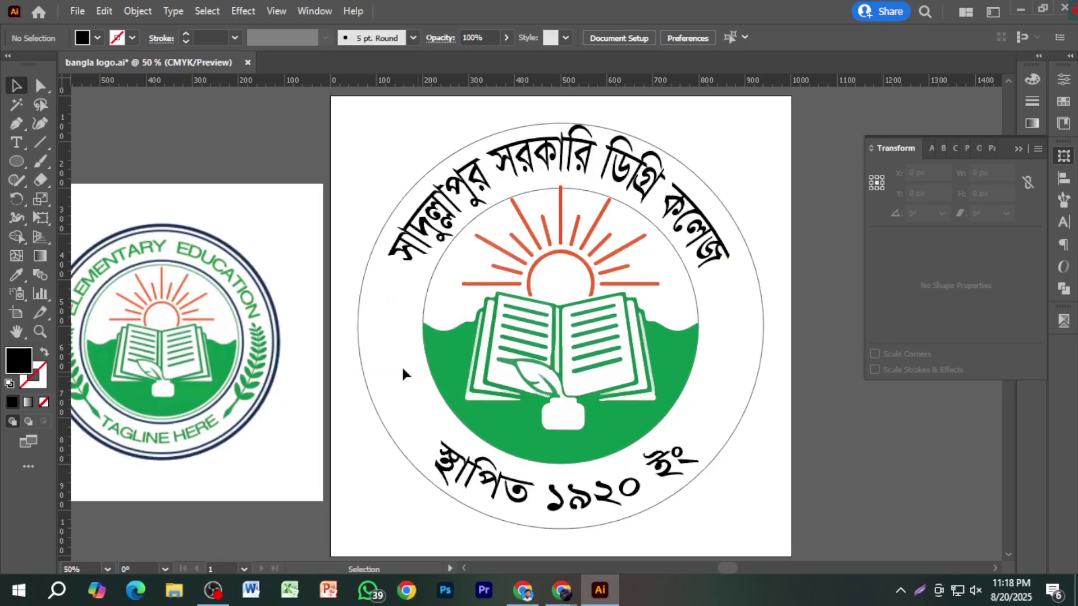
pyautogui.click(755, 383)
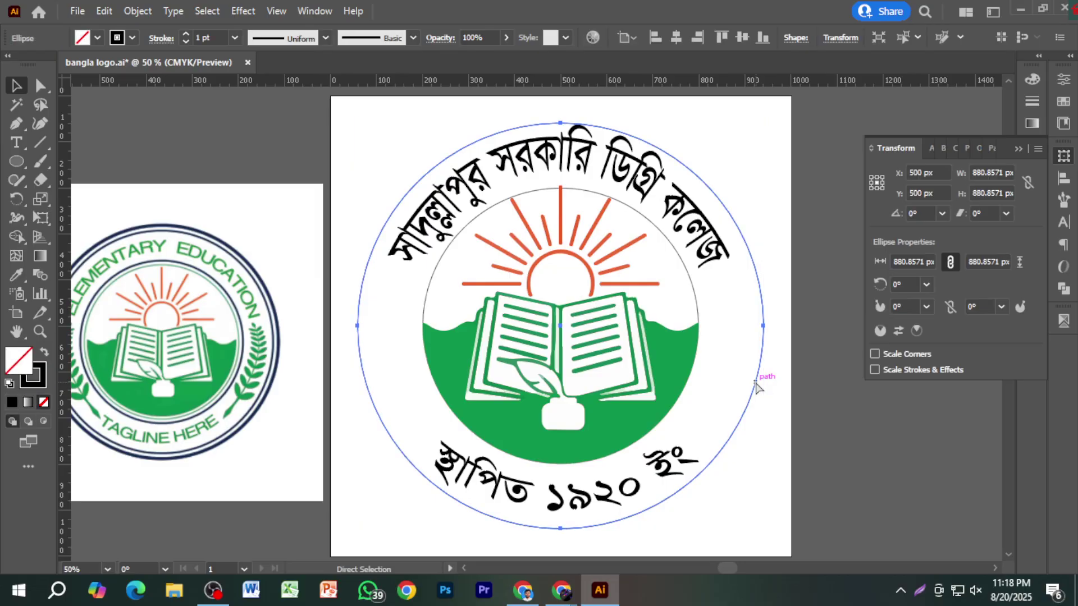
pyautogui.press('v')
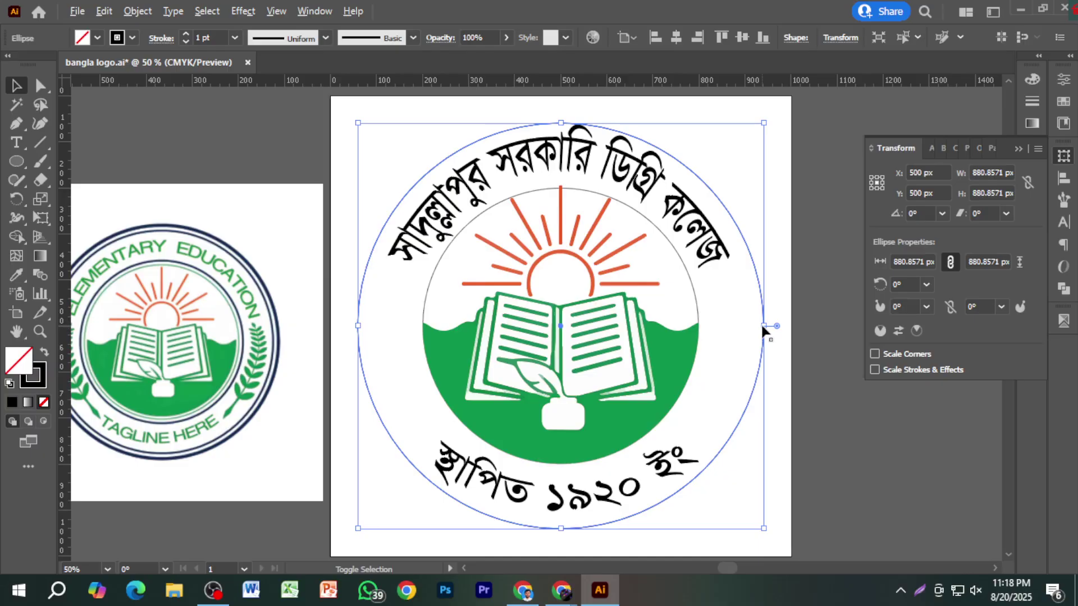
pyautogui.moveTo(765, 325); pyautogui.dragTo(733, 330)
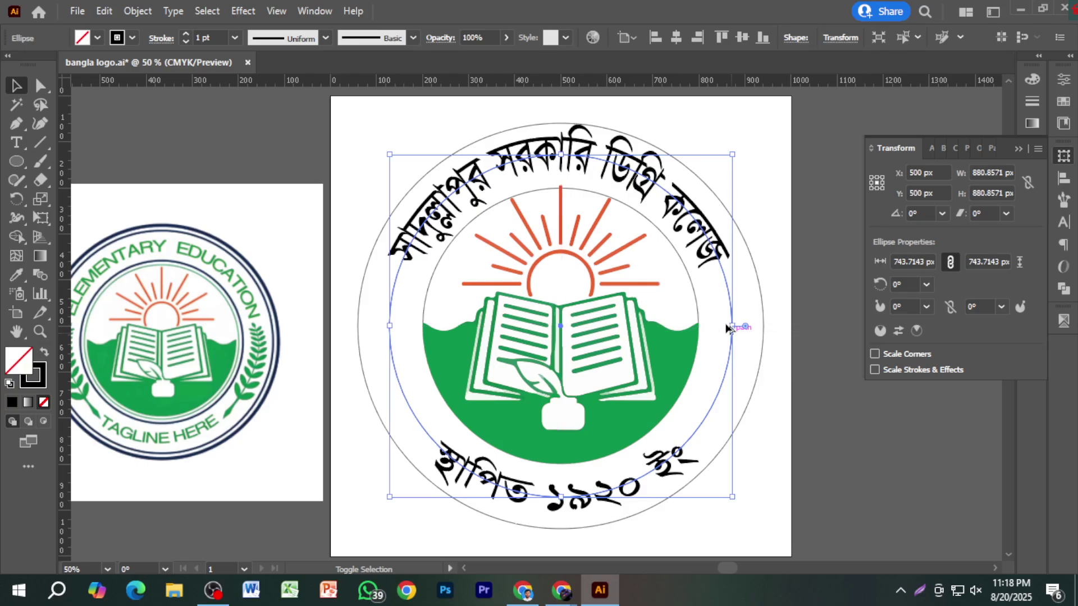
pyautogui.click(778, 388)
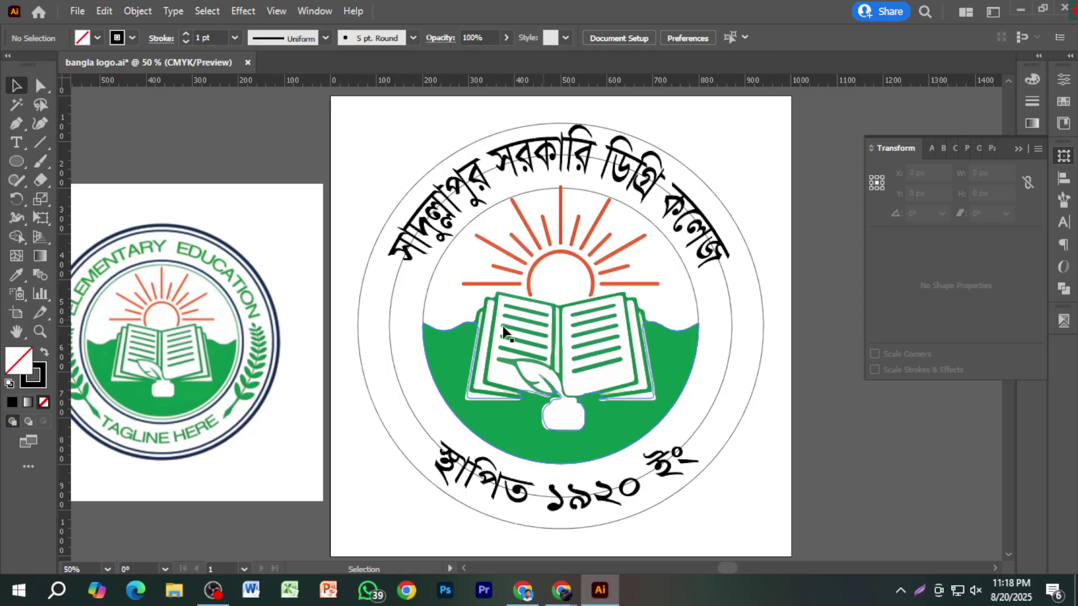
# Draw two short lines about 55 px long across the middle circle, beside the starts of the college name and the establishment year.
pyautogui.scroll(2, 391, 279)
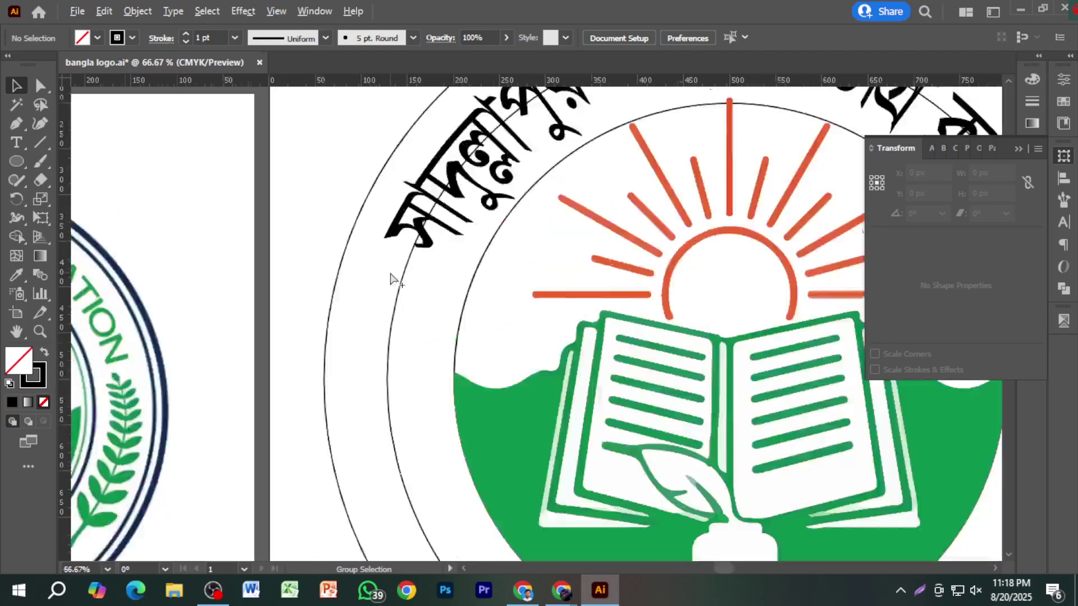
pyautogui.scroll(-1, 391, 279)
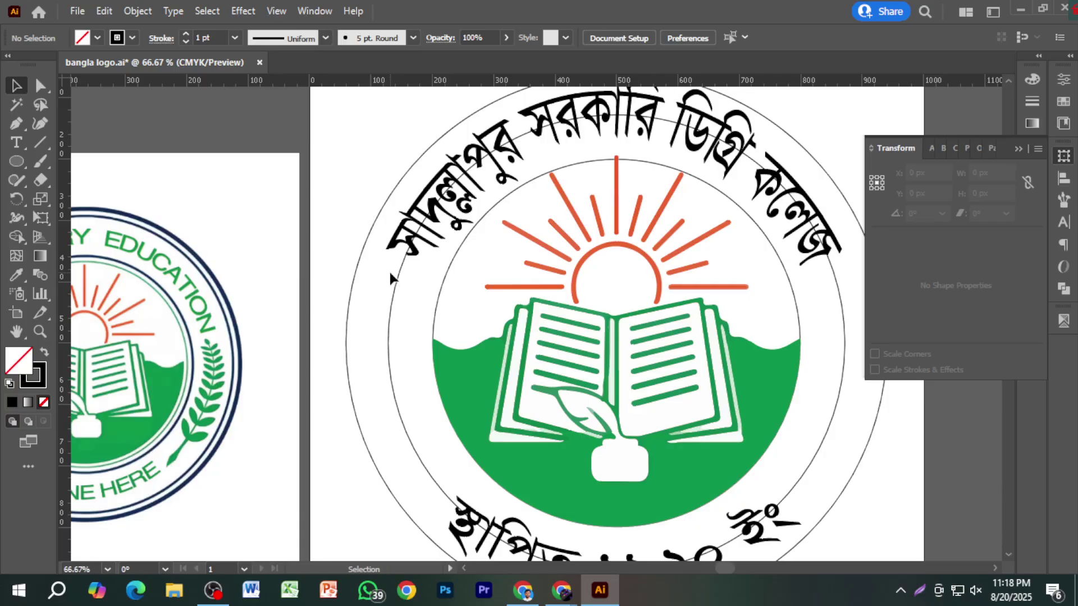
pyautogui.click(41, 143)
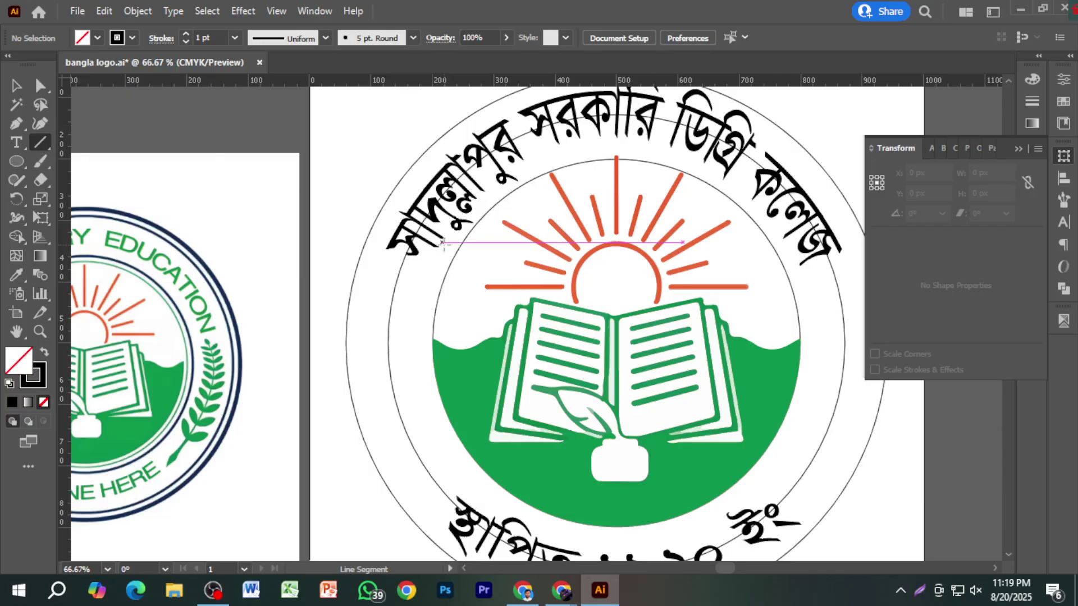
pyautogui.moveTo(387, 257); pyautogui.dragTo(420, 267)
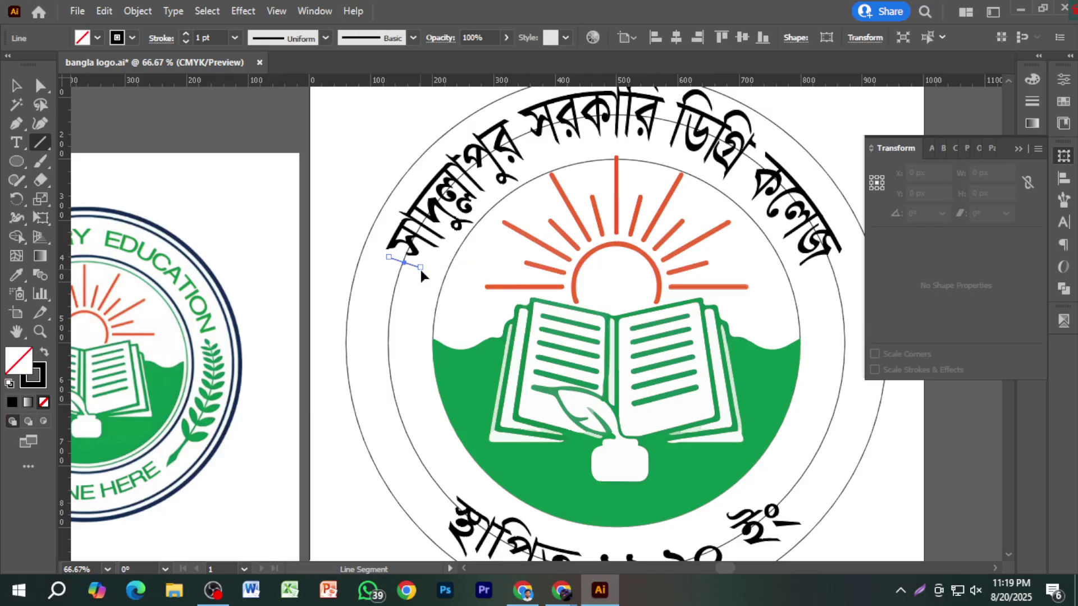
pyautogui.scroll(-2, 438, 357)
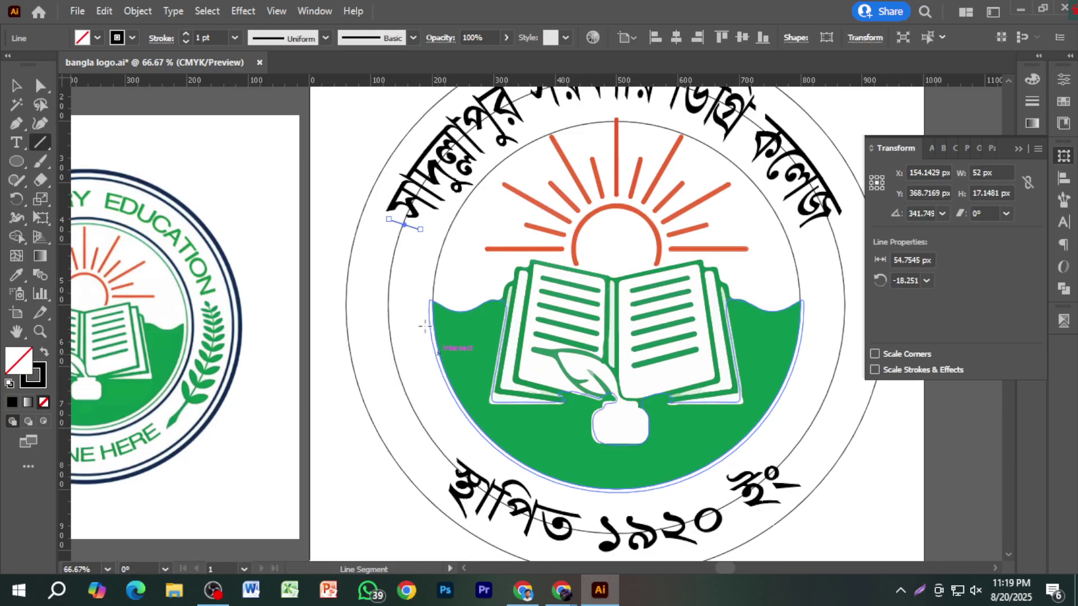
pyautogui.moveTo(458, 445); pyautogui.dragTo(441, 472)
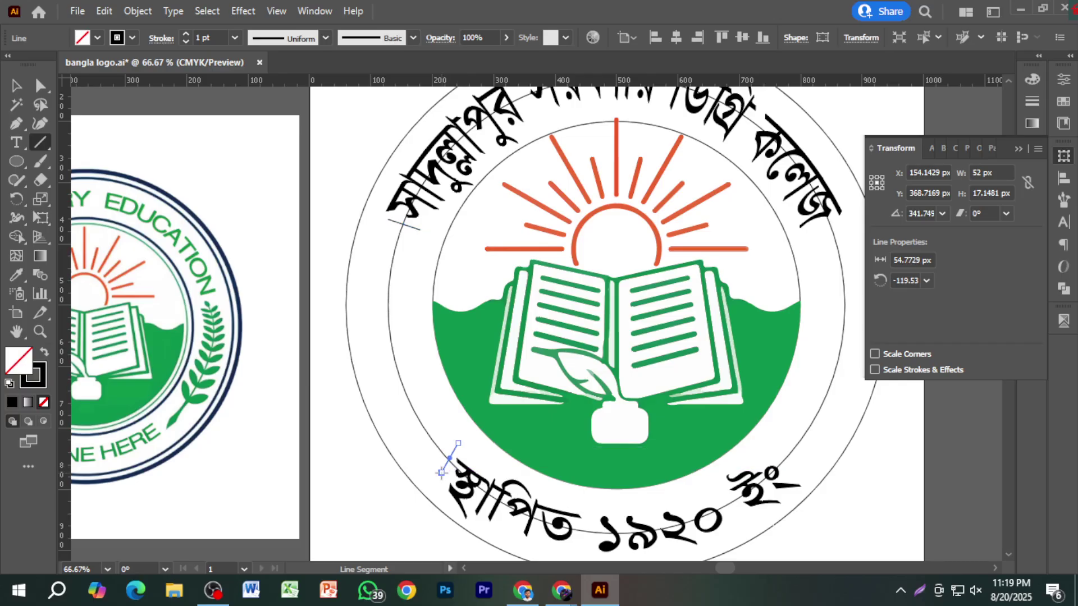
# Trim the middle circle at the two short lines with Shape Builder, keeping only the left arc between them.
pyautogui.click(15, 86)
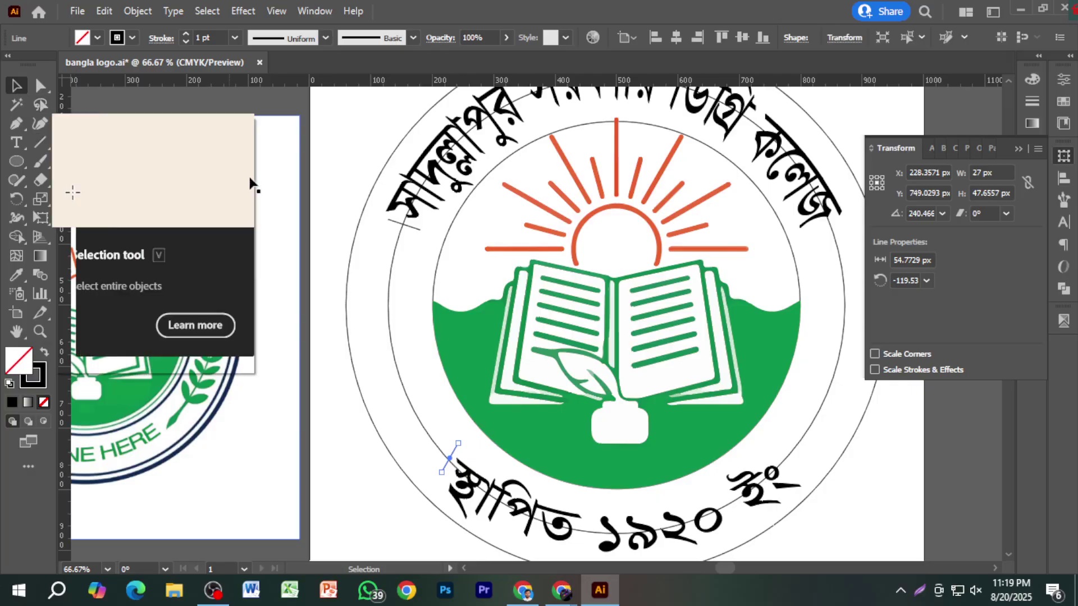
pyautogui.click(390, 299)
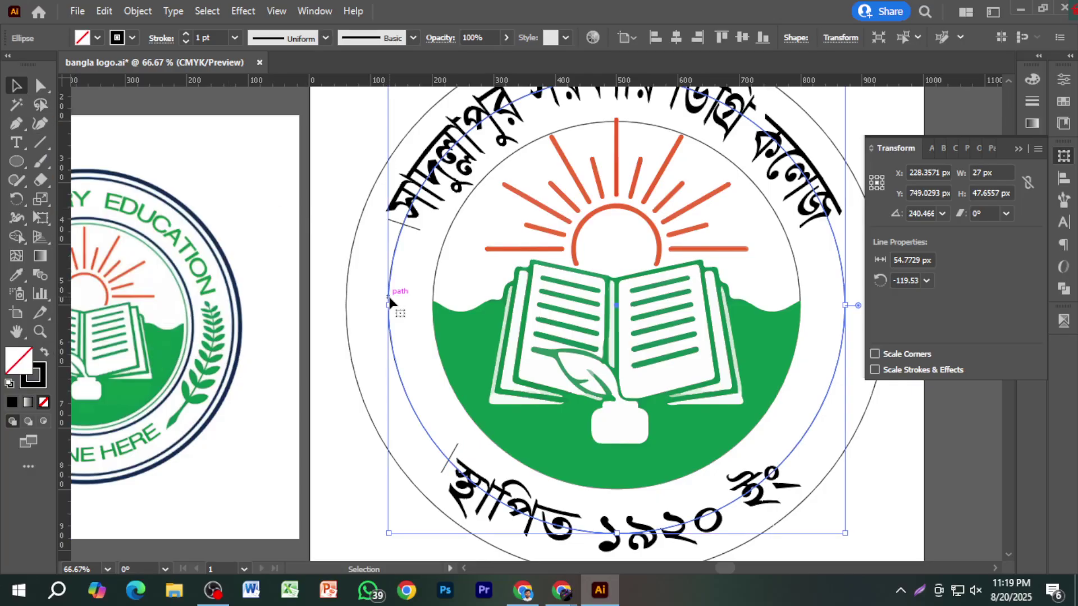
pyautogui.keyDown('shift'); pyautogui.click(452, 448); pyautogui.keyUp('shift')
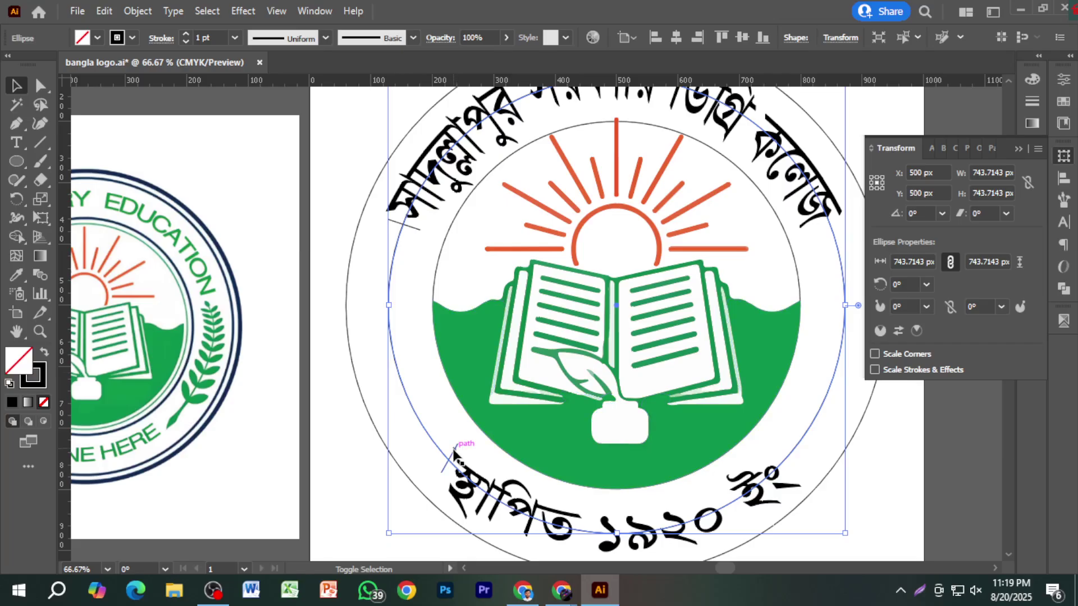
pyautogui.keyDown('shift'); pyautogui.click(408, 225); pyautogui.keyUp('shift')
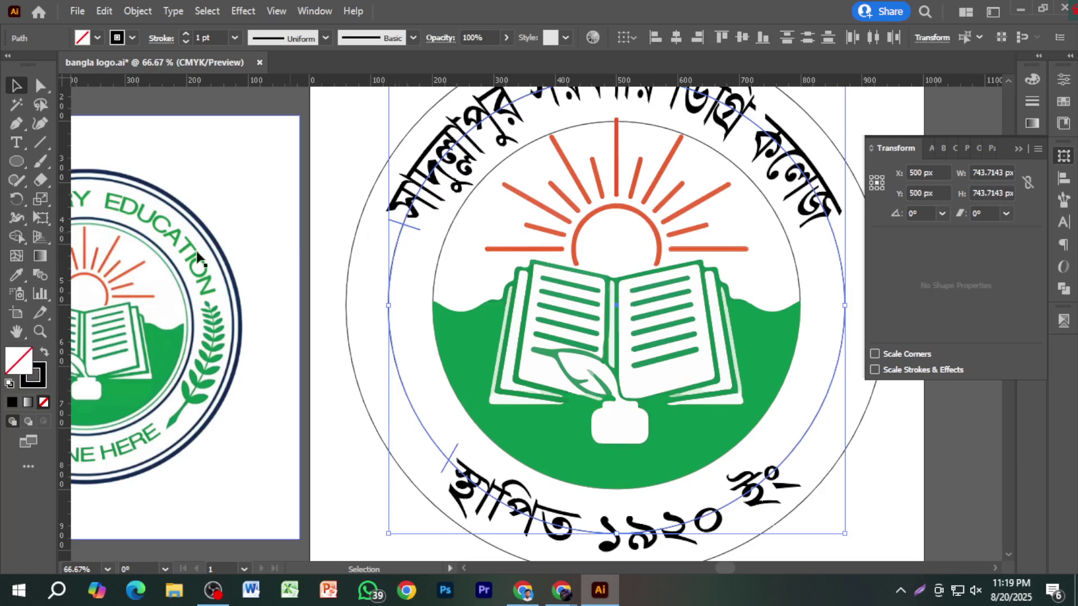
pyautogui.click(19, 235)
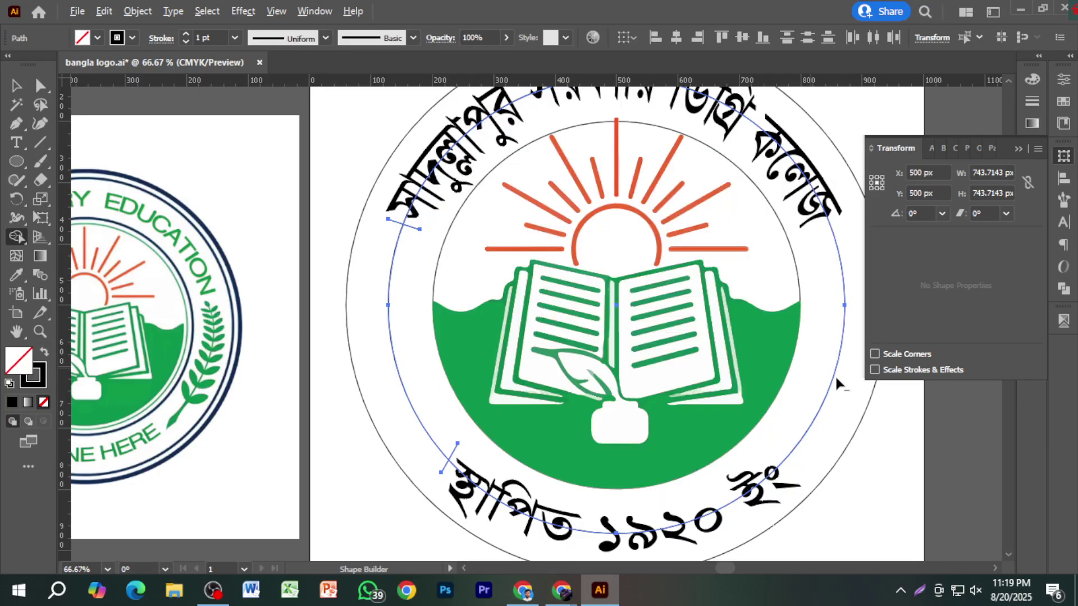
pyautogui.keyDown('alt'); pyautogui.click(833, 375); pyautogui.keyUp('alt')
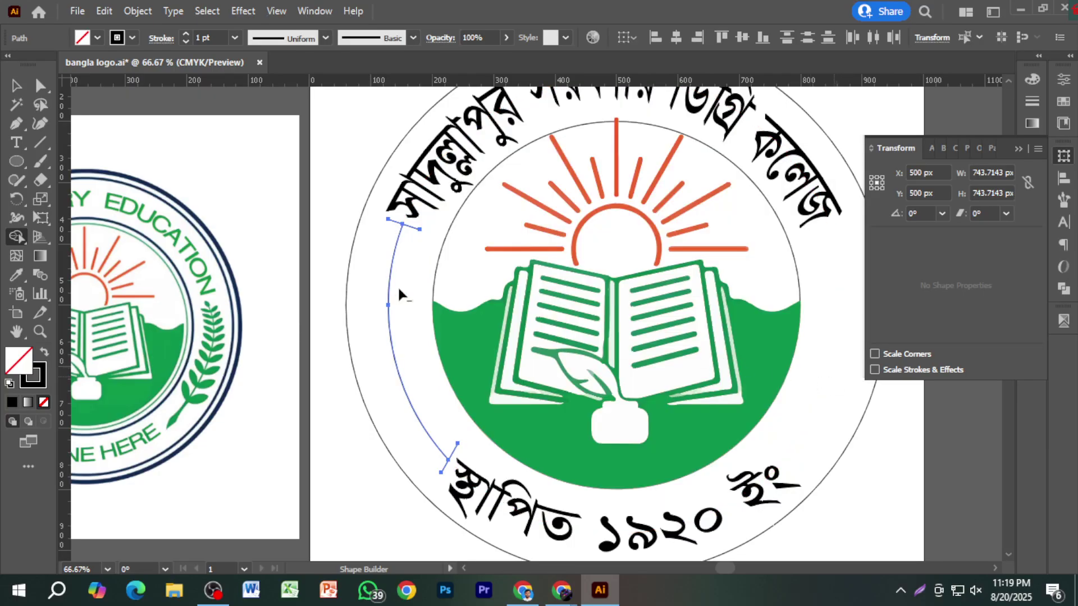
# Delete the two short trimming lines at the ends of the arc beside the college name and establishment year.
pyautogui.click(15, 85)
pyautogui.click(338, 152)
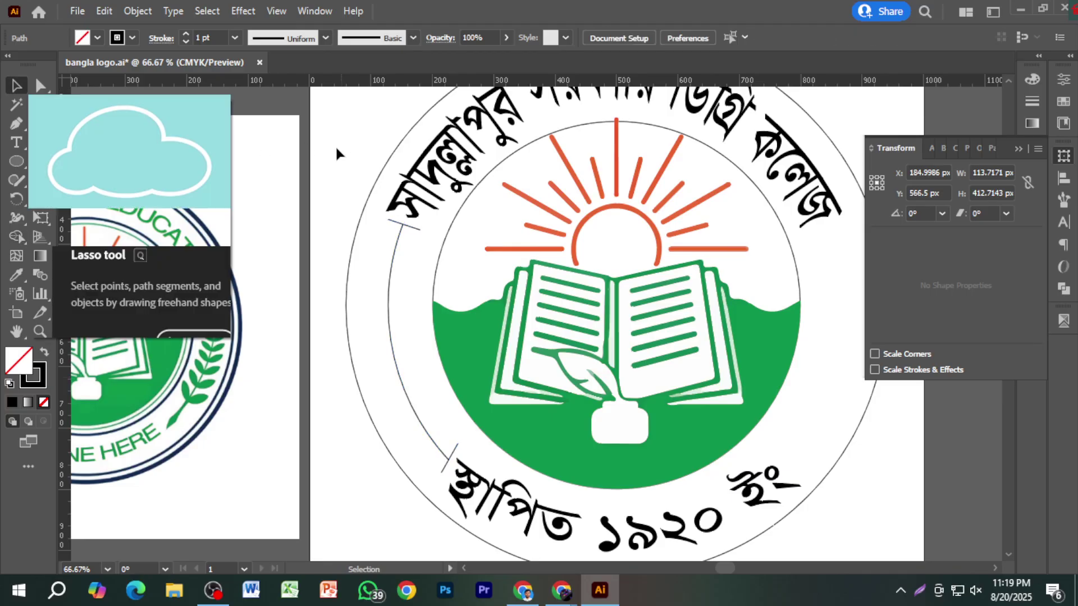
pyautogui.click(338, 151)
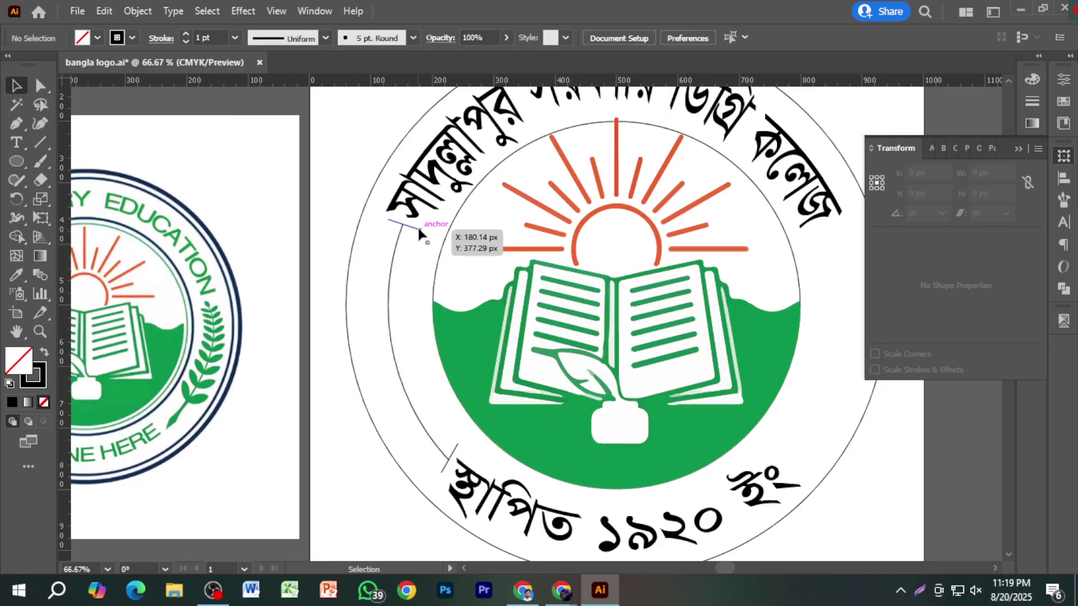
pyautogui.click(418, 230)
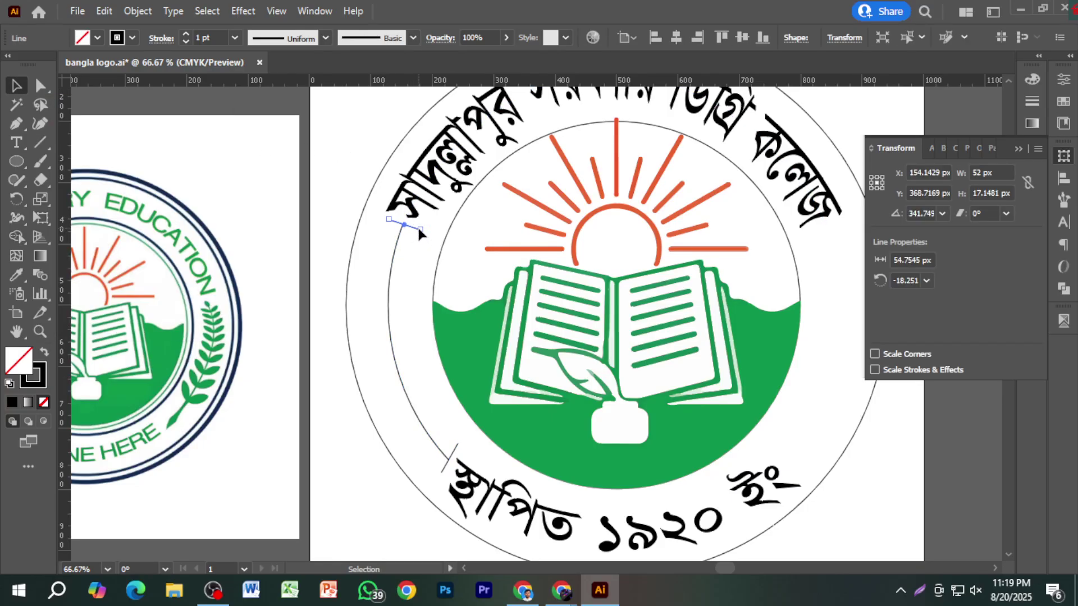
pyautogui.click(457, 450)
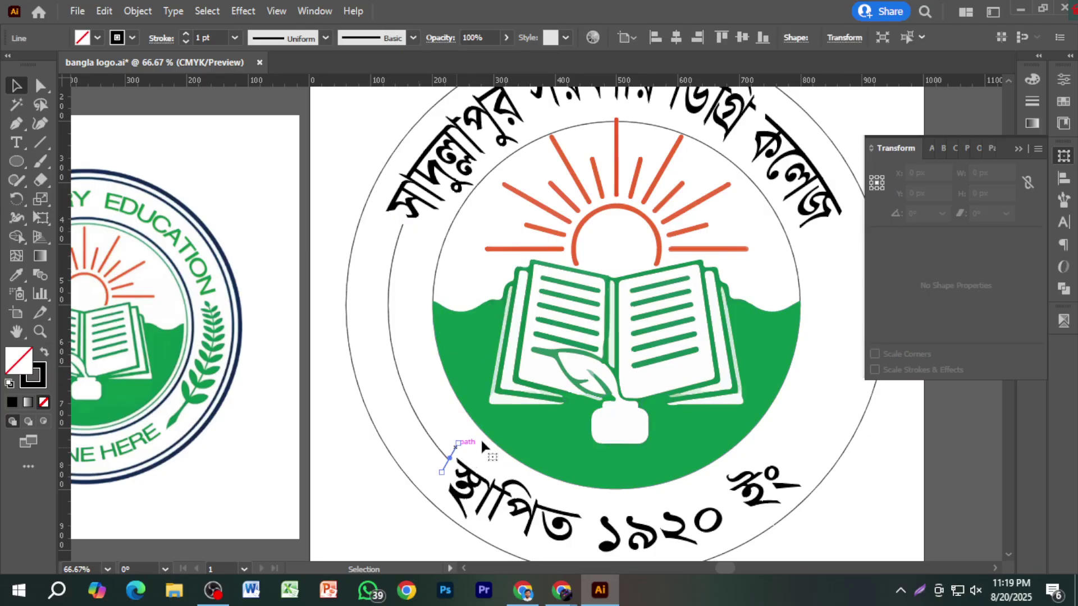
pyautogui.press('Delete')
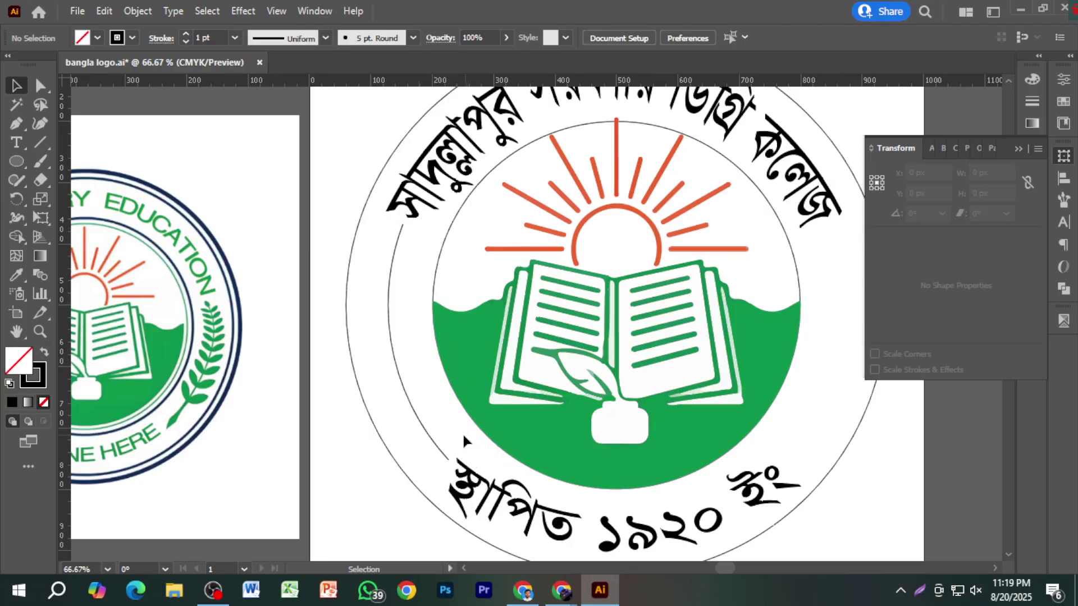
# Duplicate the arc path horizontally onto the reference logo's artboard, beside its leaf branch.
pyautogui.click(432, 434)
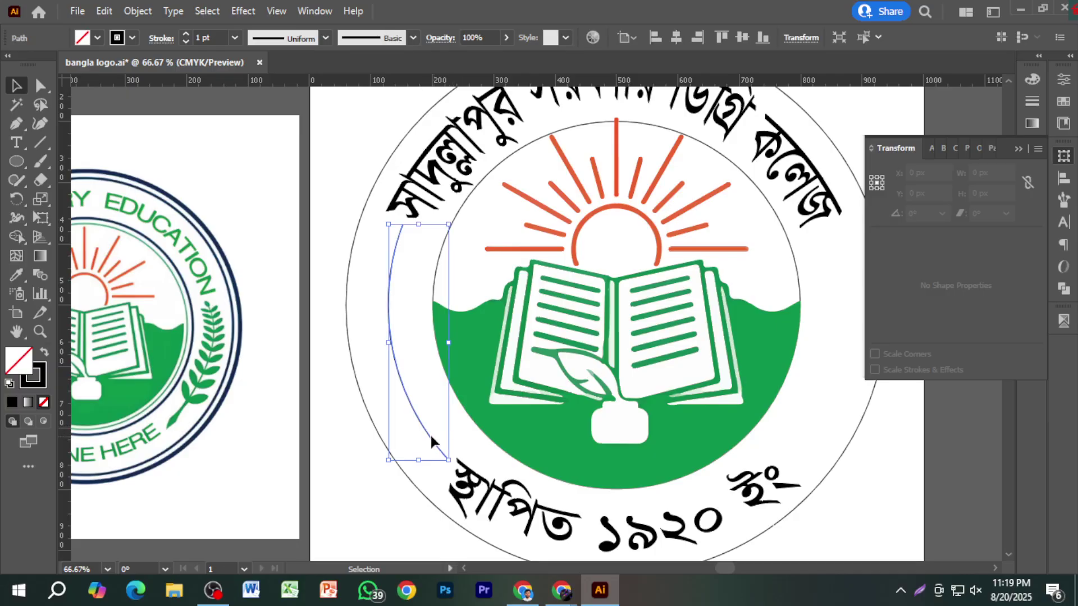
pyautogui.moveTo(430, 436); pyautogui.dragTo(267, 450)
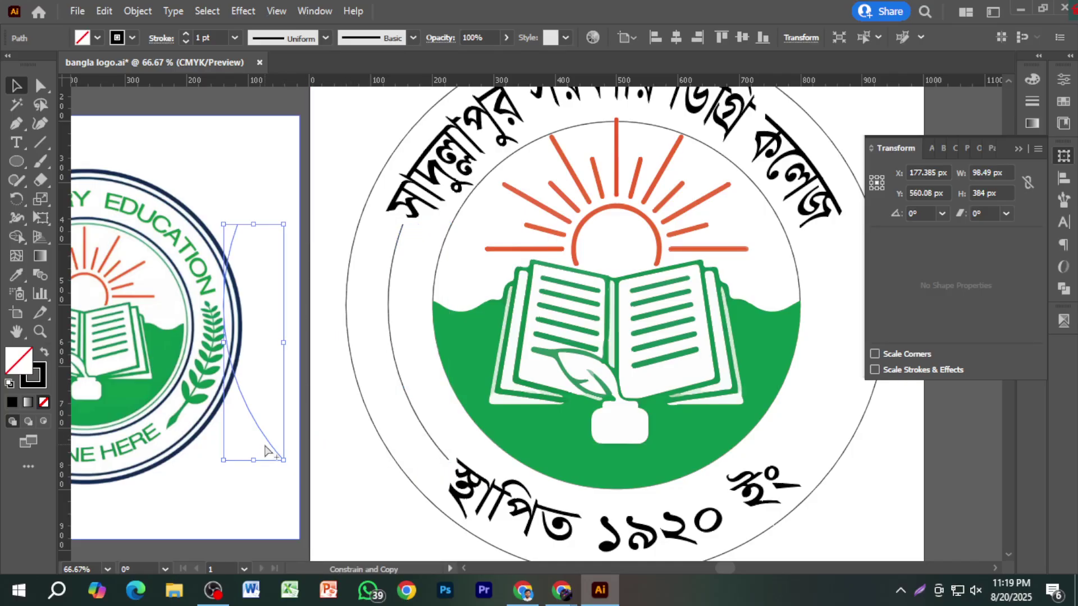
pyautogui.click(341, 466)
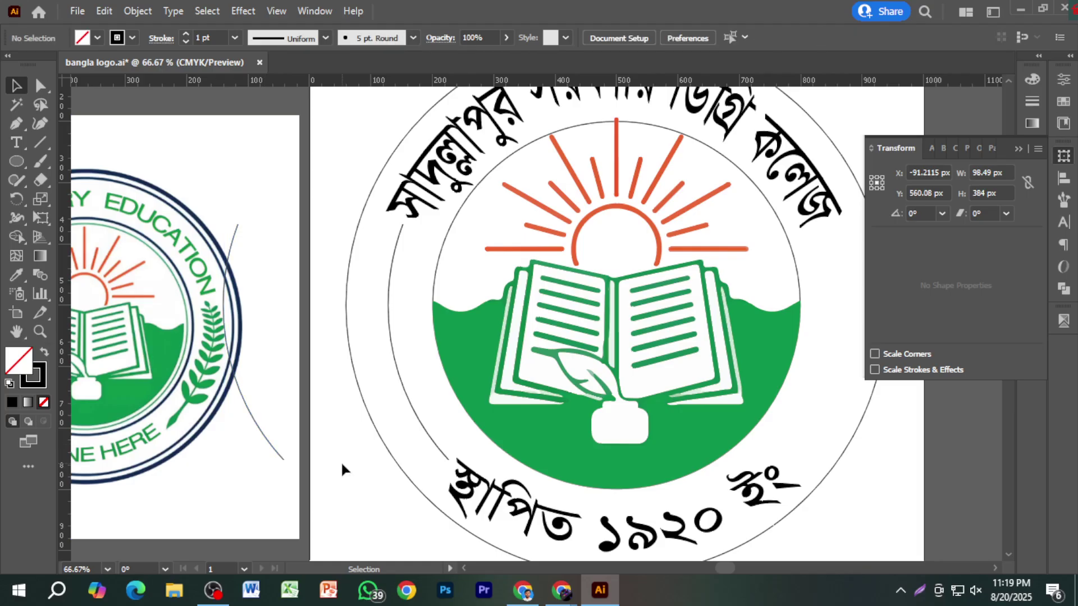
pyautogui.press('a')
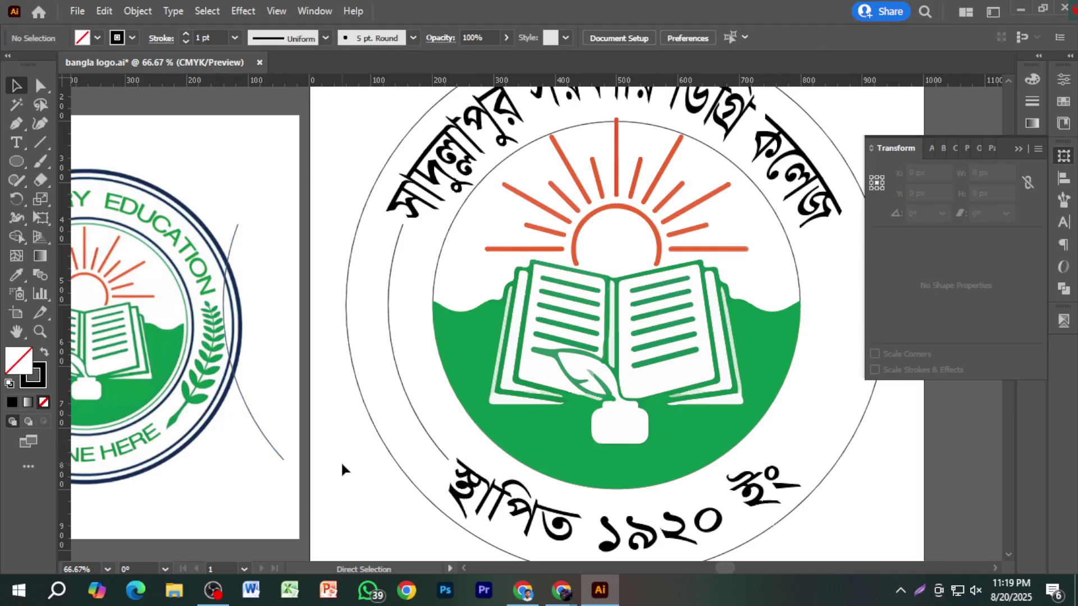
# Save and close the bangla logo document, quit Illustrator and refresh the desktop.
pyautogui.hotkey('ctrl', 's')
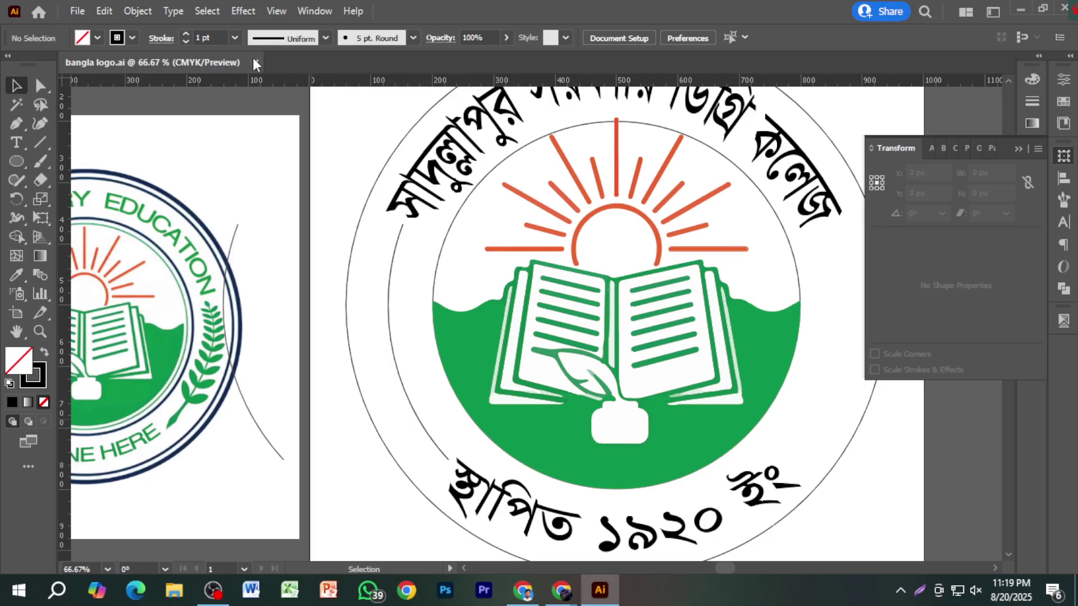
pyautogui.click(256, 62)
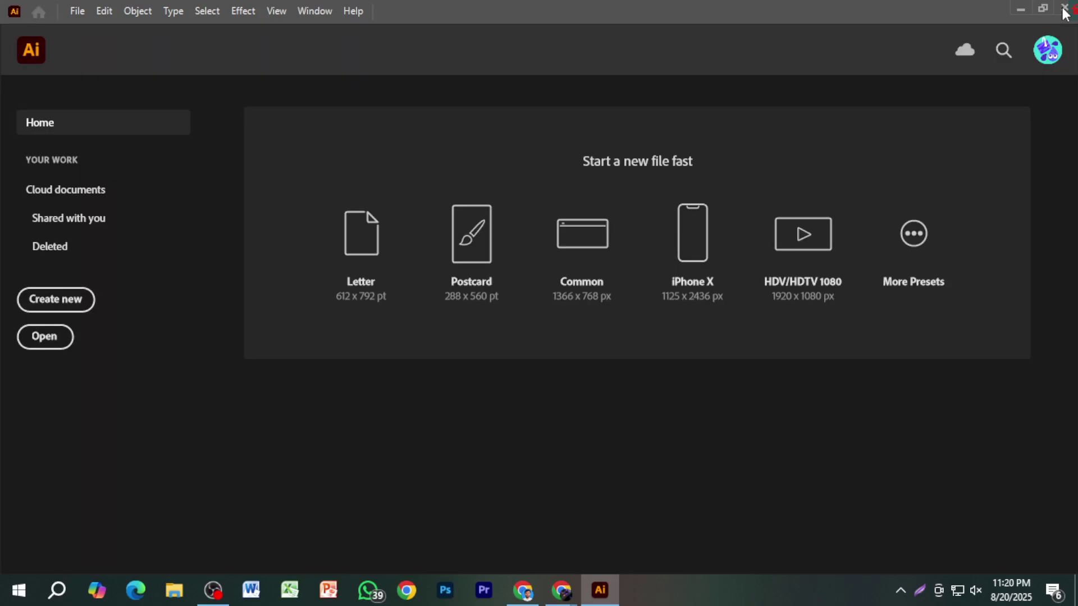
pyautogui.click(1064, 10)
pyautogui.rightClick(688, 143)
pyautogui.click(725, 189)
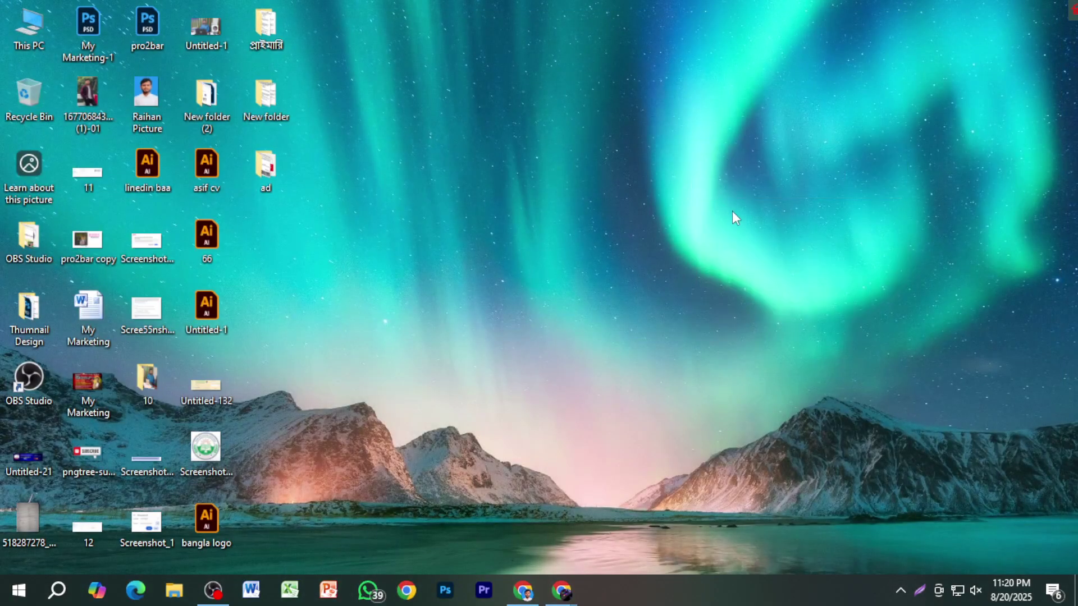
pyautogui.click(57, 589)
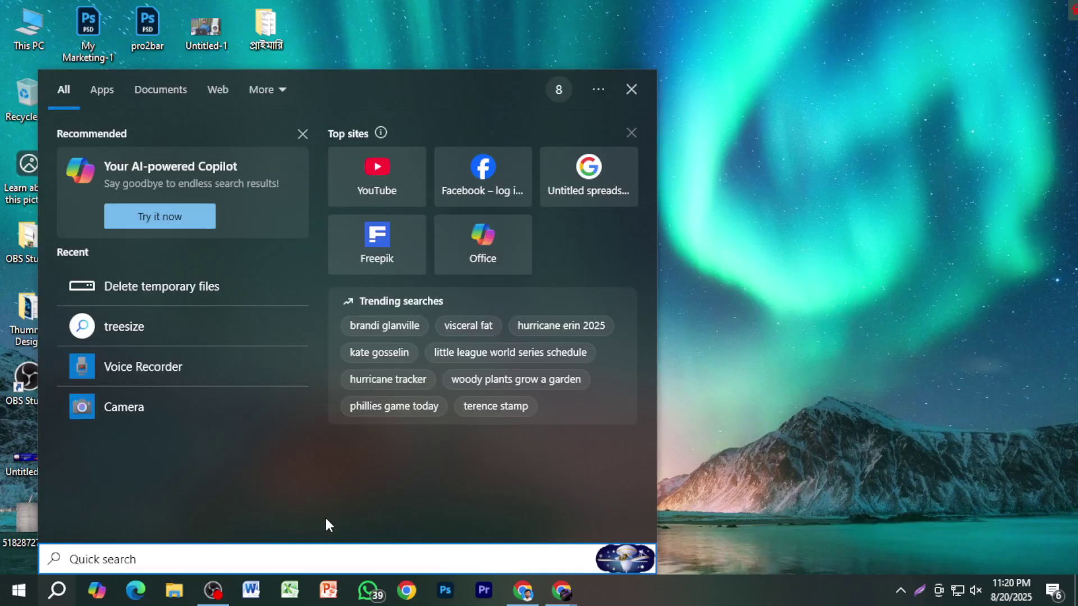
pyautogui.click(722, 436)
pyautogui.press('super')
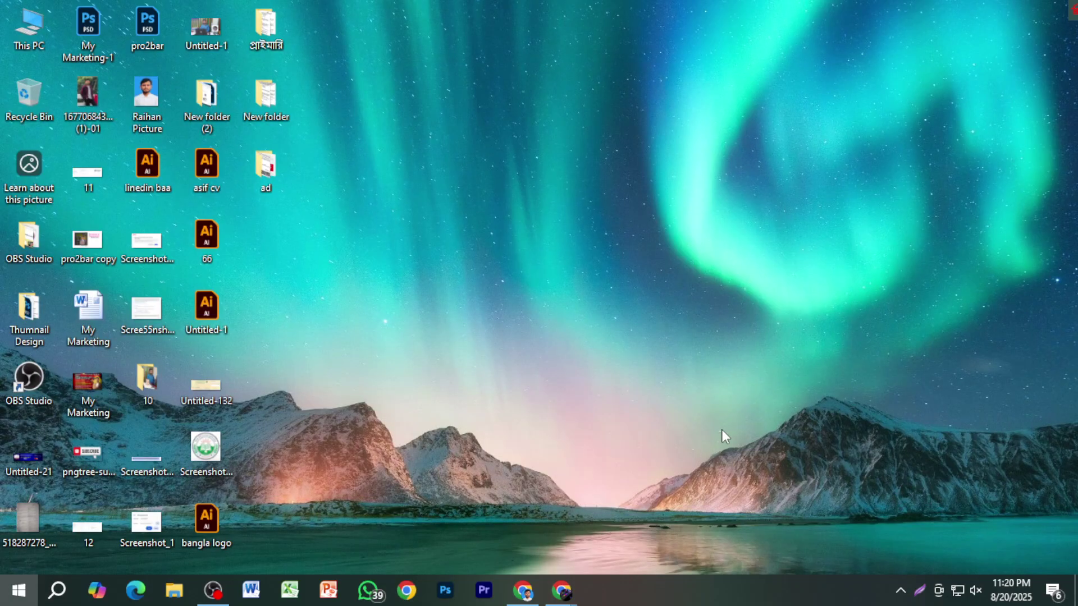
pyautogui.click(61, 592)
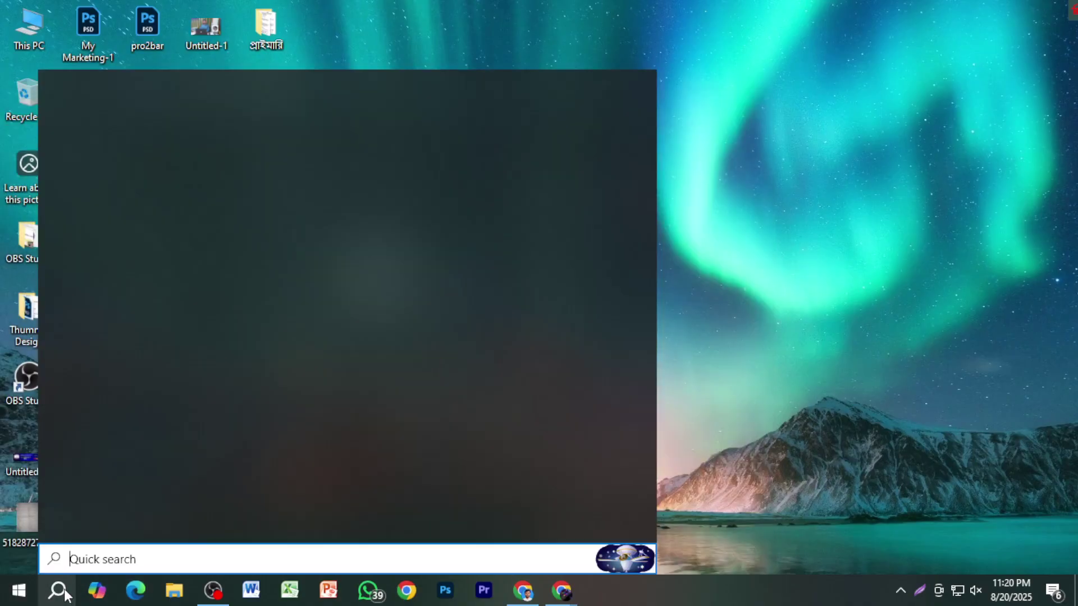
pyautogui.write('a')
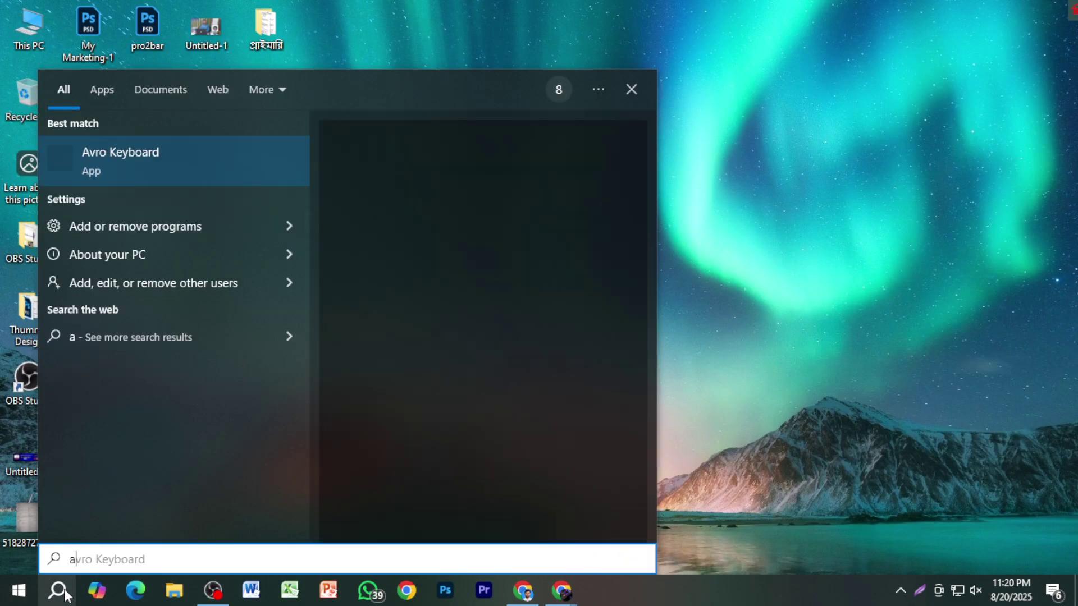
pyautogui.click(716, 465)
# Run prefetch to open the Prefetch folder, delete all its files while skipping the one in use, and close the folder.
pyautogui.press('super+r')
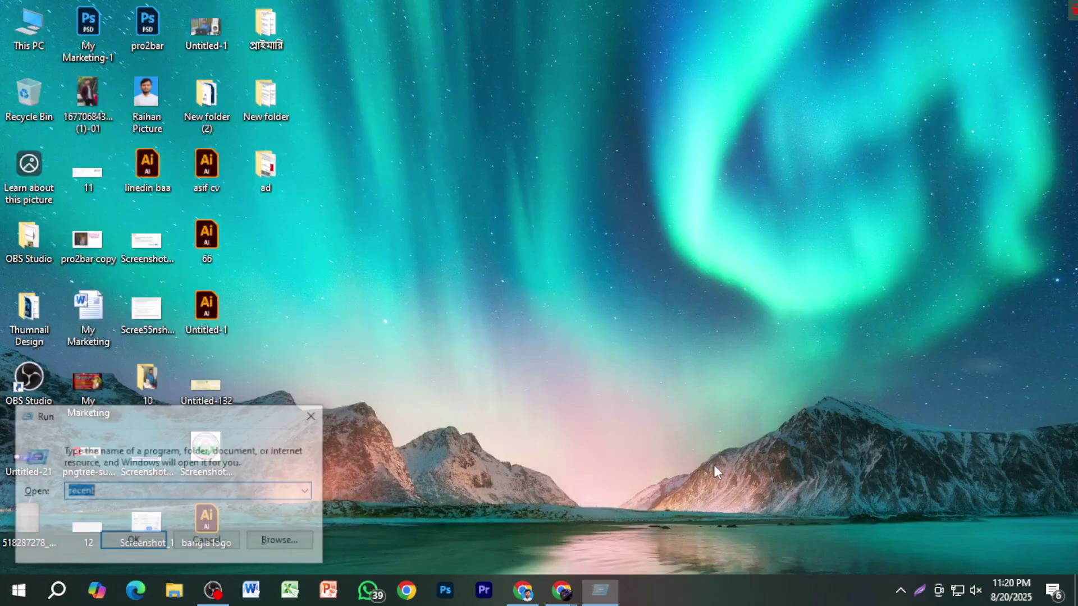
pyautogui.press('Down')
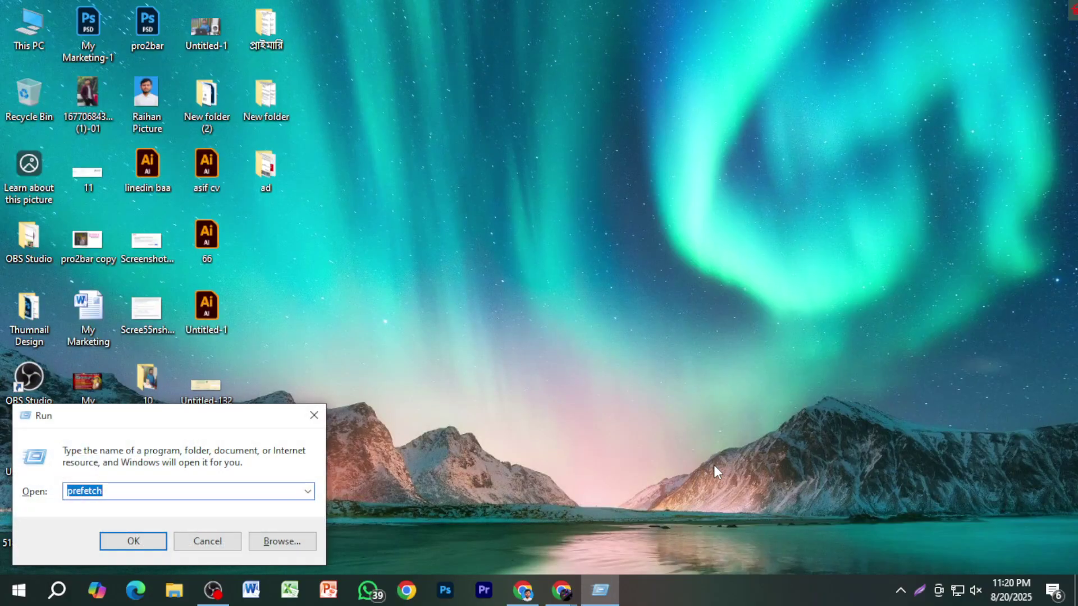
pyautogui.press('Return')
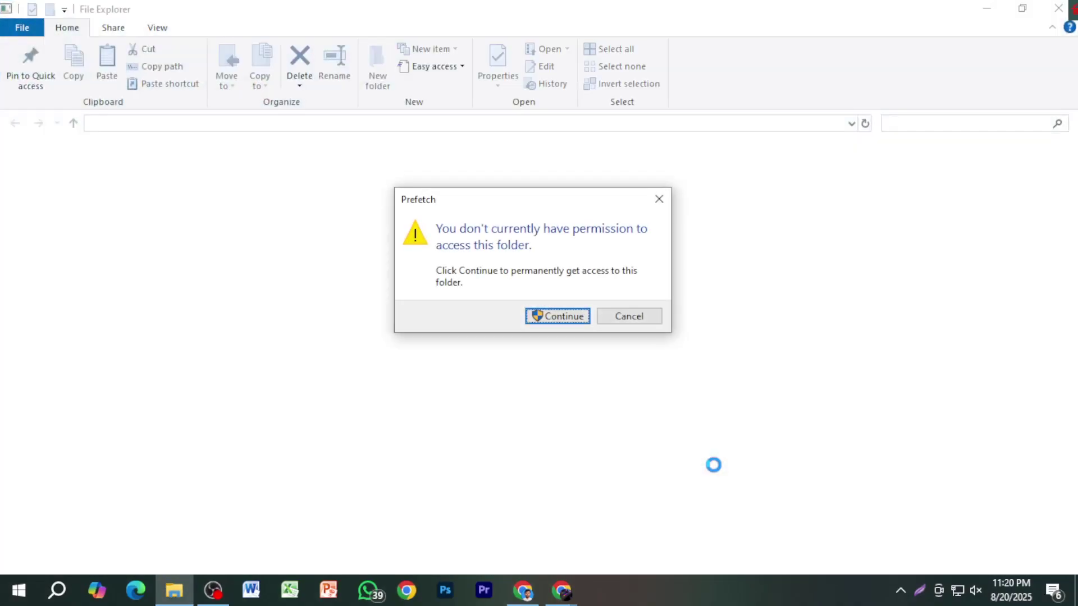
pyautogui.press('Return')
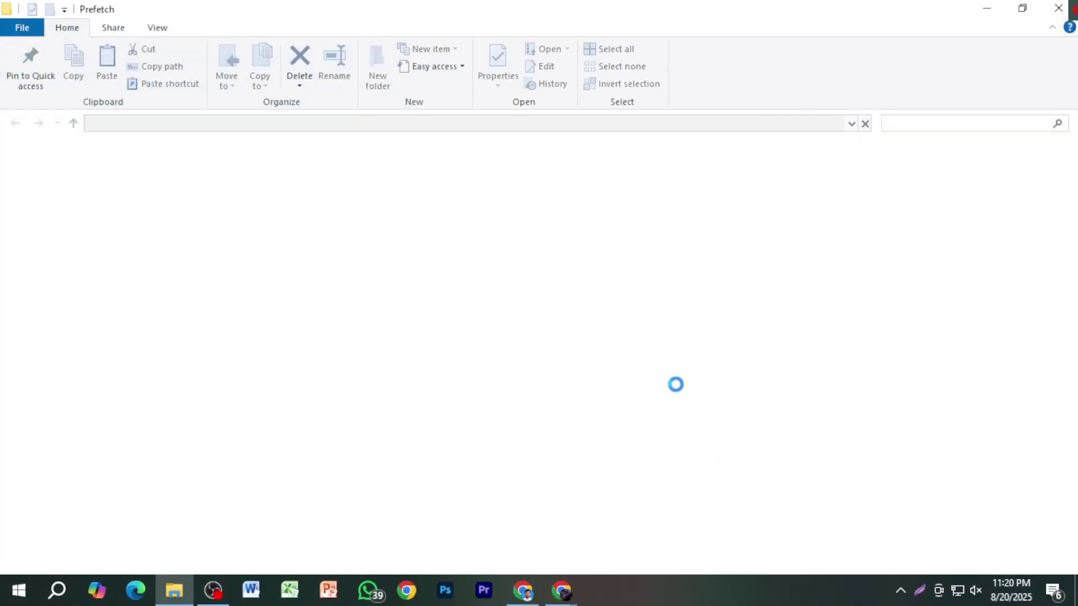
pyautogui.hotkey('ctrl', 'a')
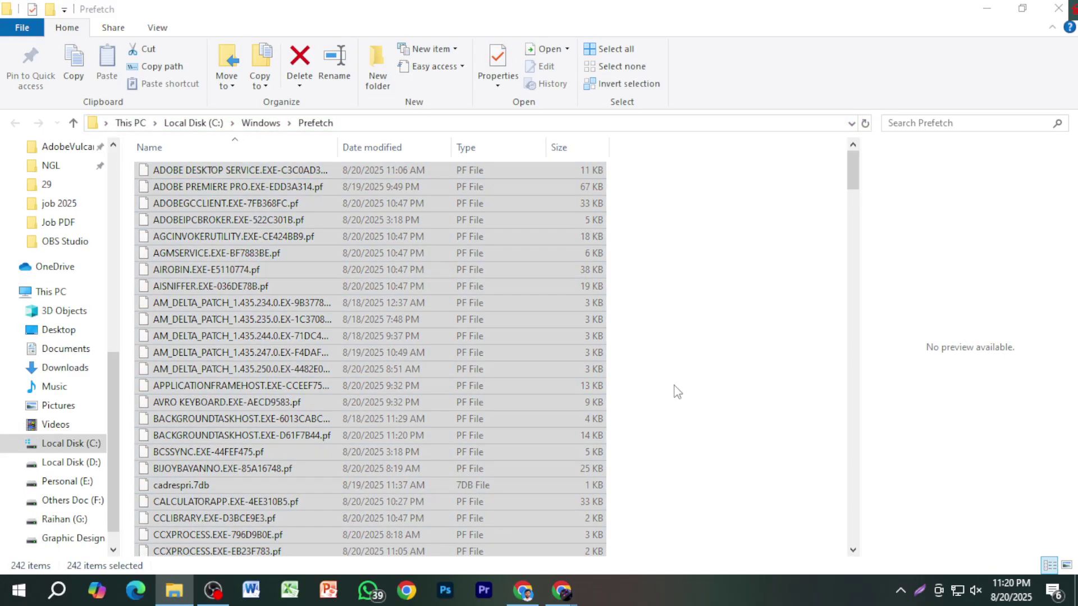
pyautogui.press('Delete')
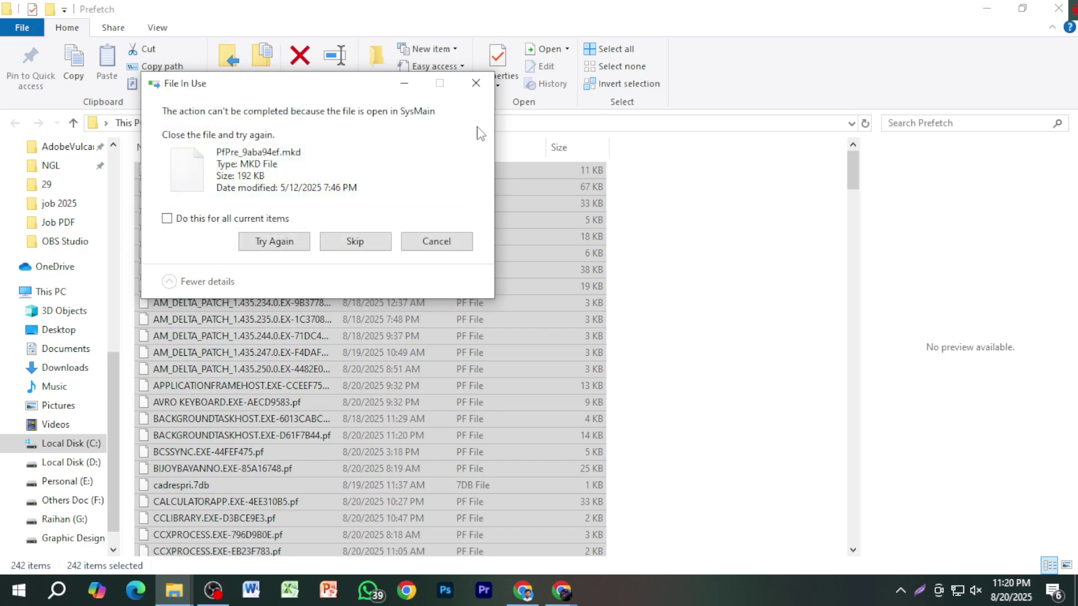
pyautogui.click(352, 242)
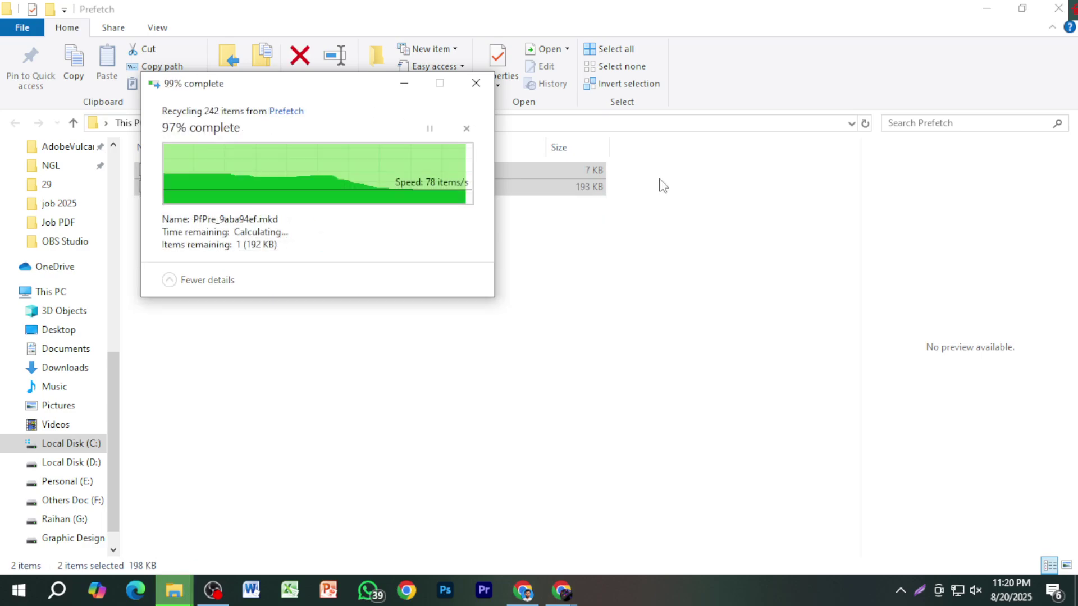
pyautogui.click(1057, 9)
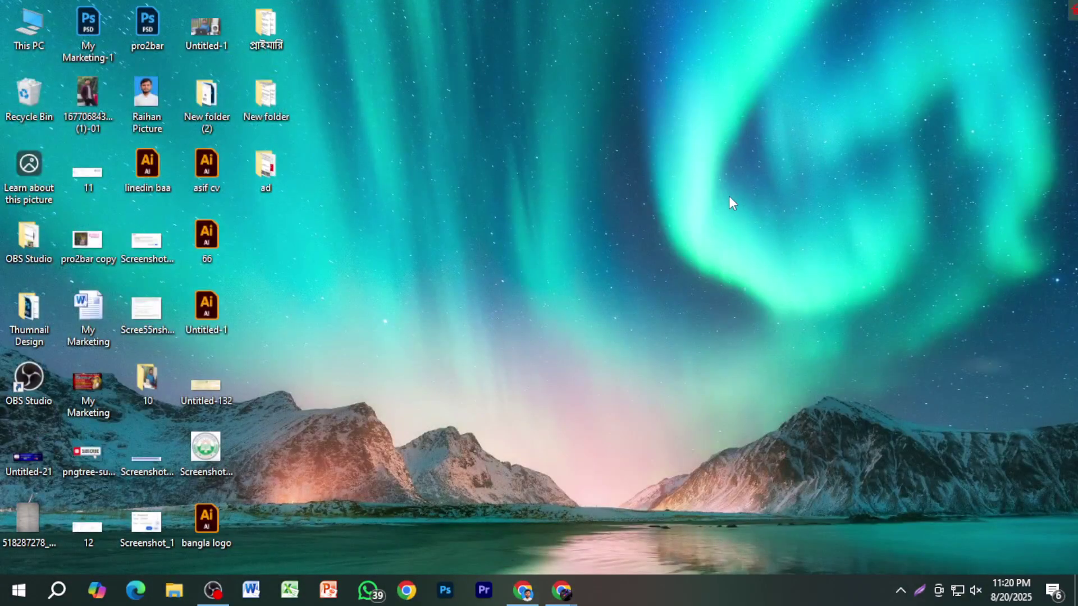
# Run %temp% to open the Temp folder, delete all its contents while skipping every locked or protected item, and close the folder.
pyautogui.press('super+r')
pyautogui.write('%temp%')
pyautogui.press('Return')
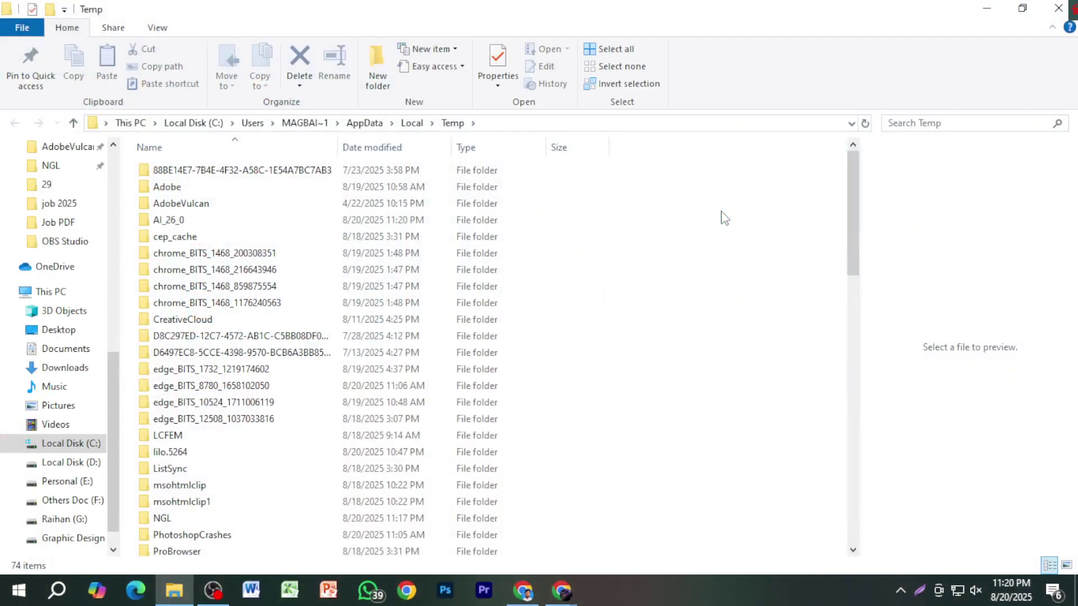
pyautogui.hotkey('ctrl', 'a')
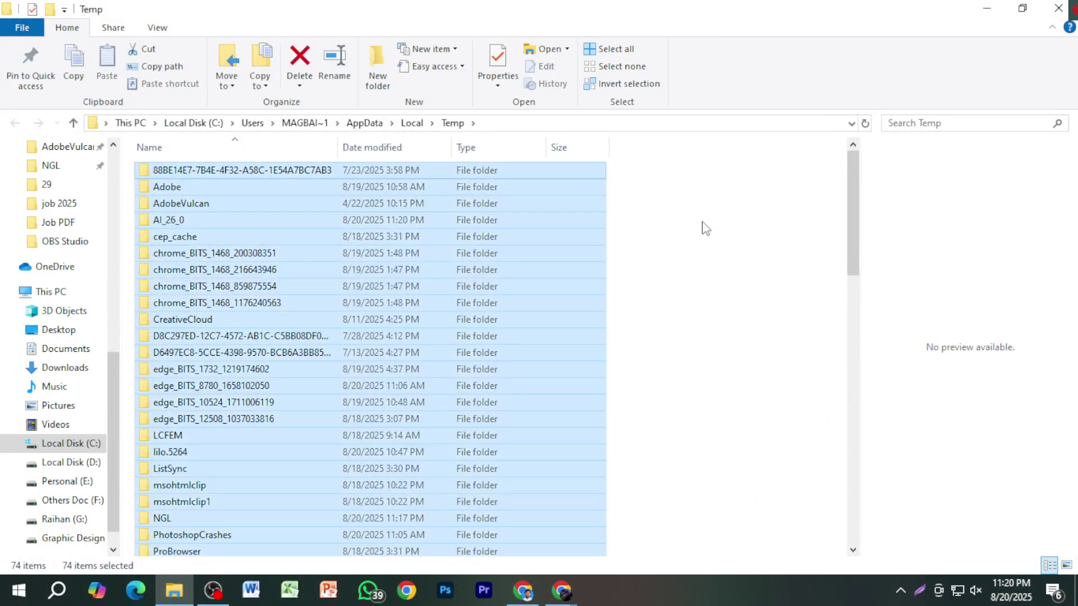
pyautogui.press('Delete')
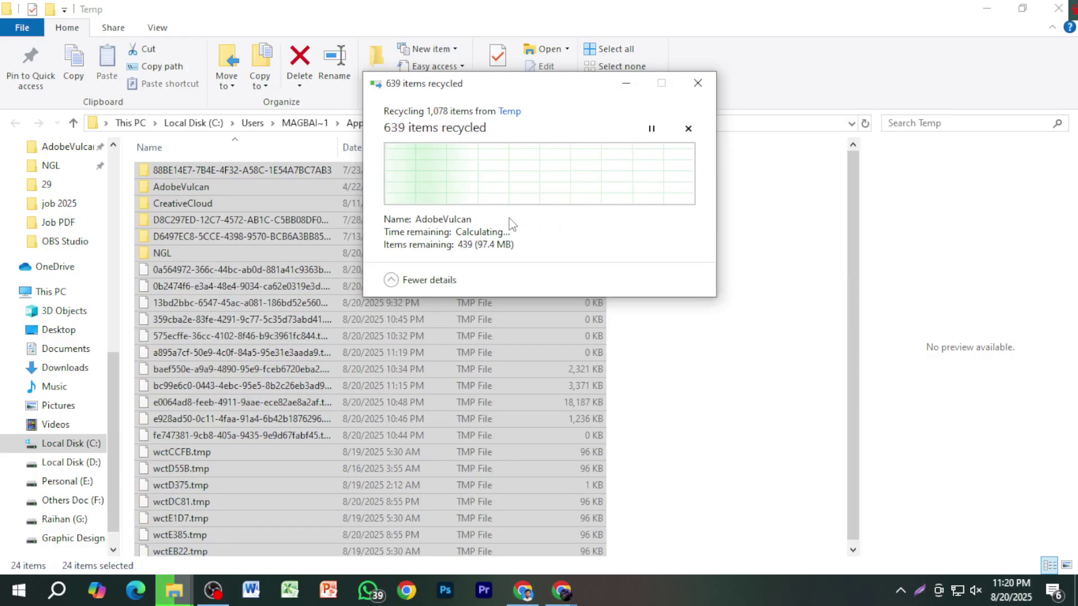
pyautogui.click(389, 230)
pyautogui.click(576, 253)
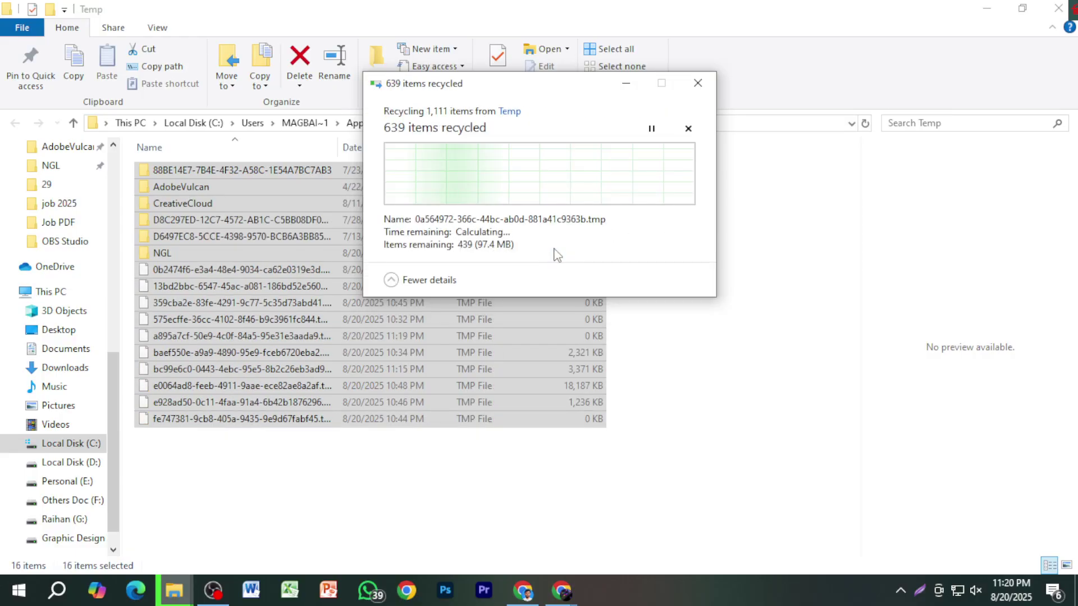
pyautogui.click(453, 231)
pyautogui.click(559, 258)
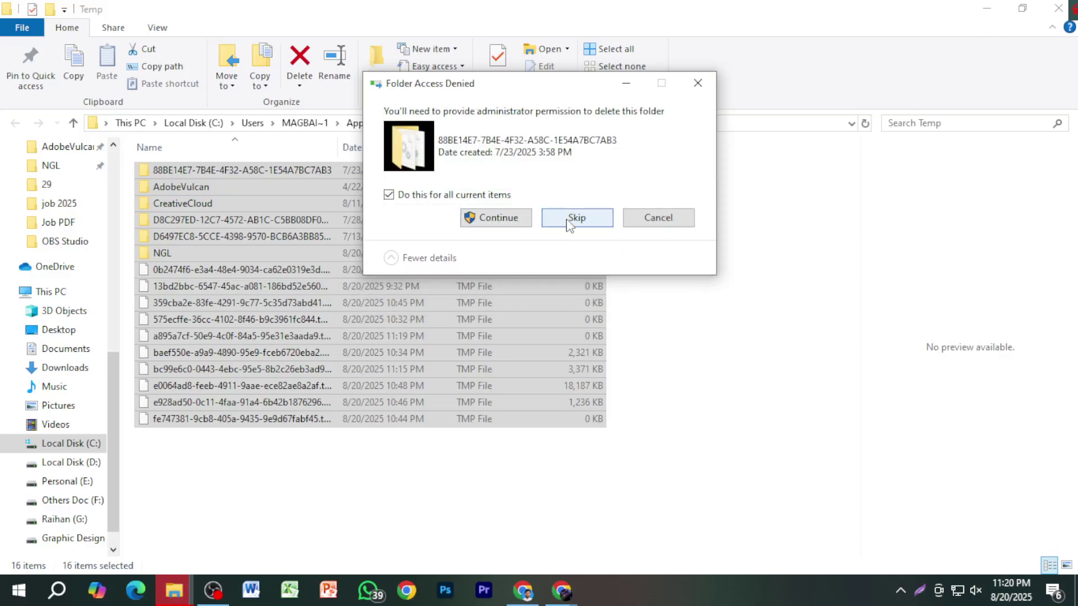
pyautogui.click(570, 219)
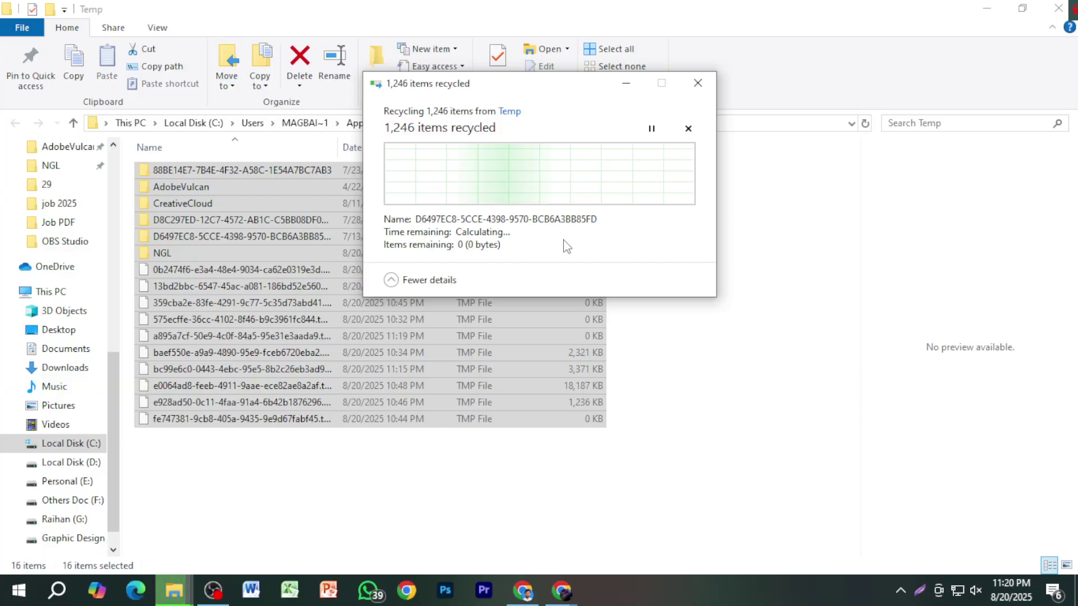
pyautogui.click(1058, 8)
# Empty the Recycle Bin, confirm the permanent deletion and refresh the desktop.
pyautogui.rightClick(41, 104)
pyautogui.click(73, 133)
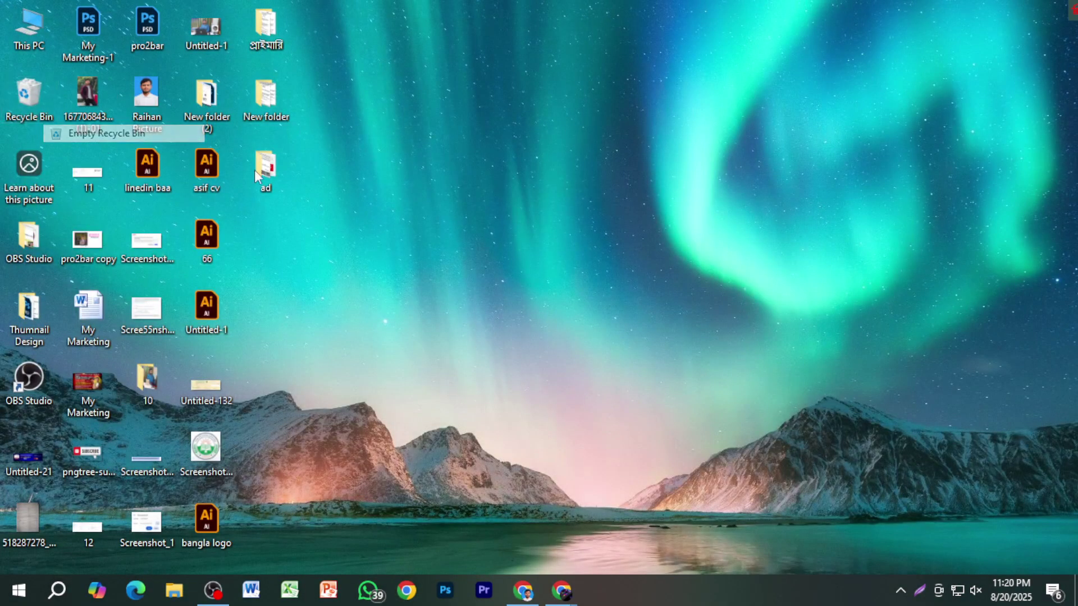
pyautogui.click(601, 308)
pyautogui.rightClick(542, 231)
pyautogui.click(577, 280)
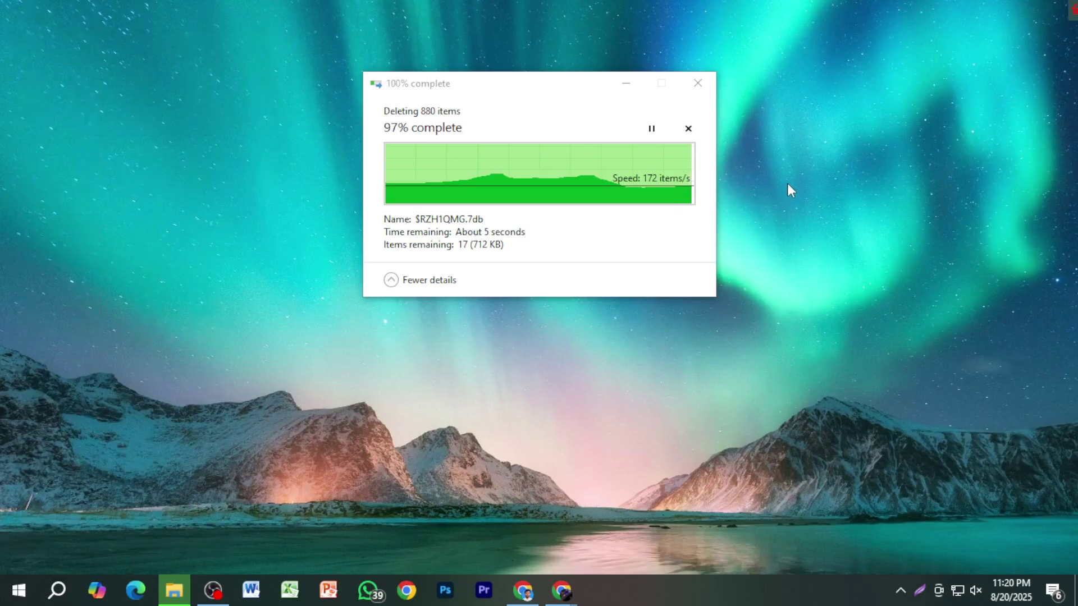
# Refresh the desktop again and reopen the bangla logo file in Illustrator.
pyautogui.rightClick(557, 142)
pyautogui.click(596, 185)
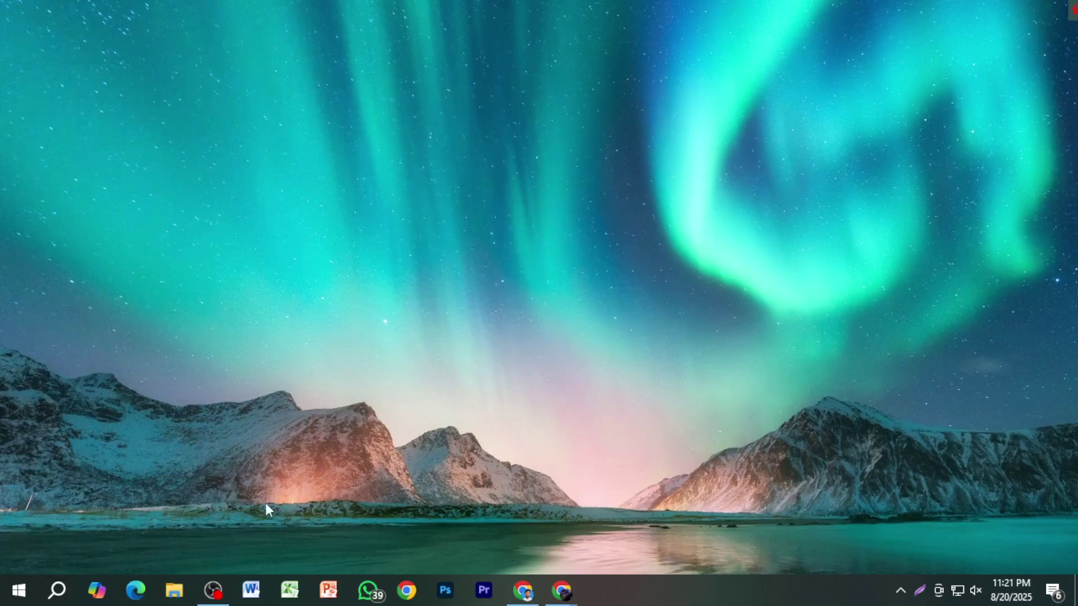
pyautogui.doubleClick(214, 514)
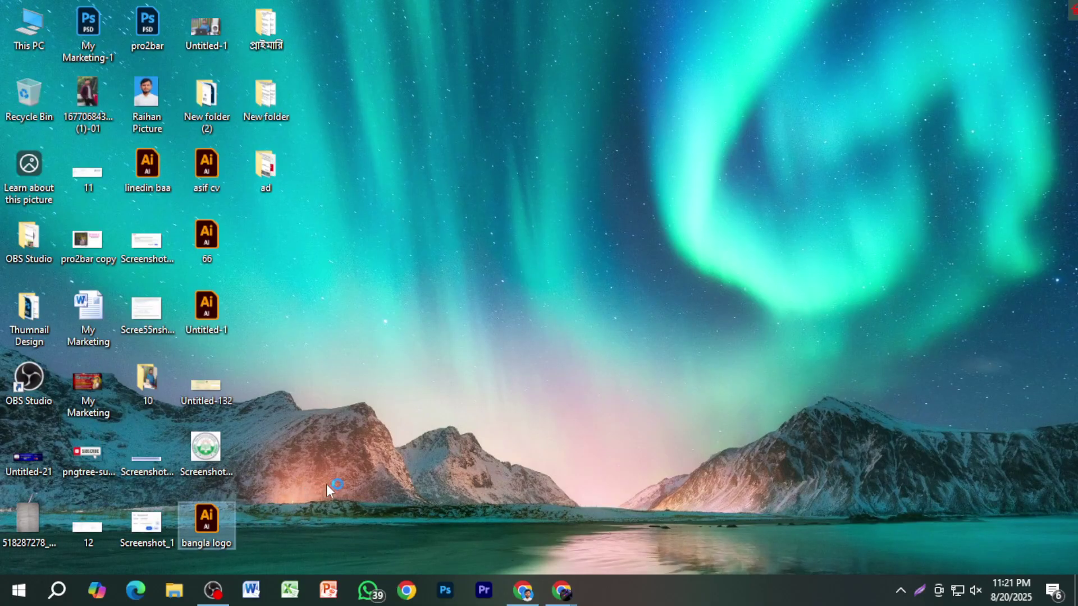
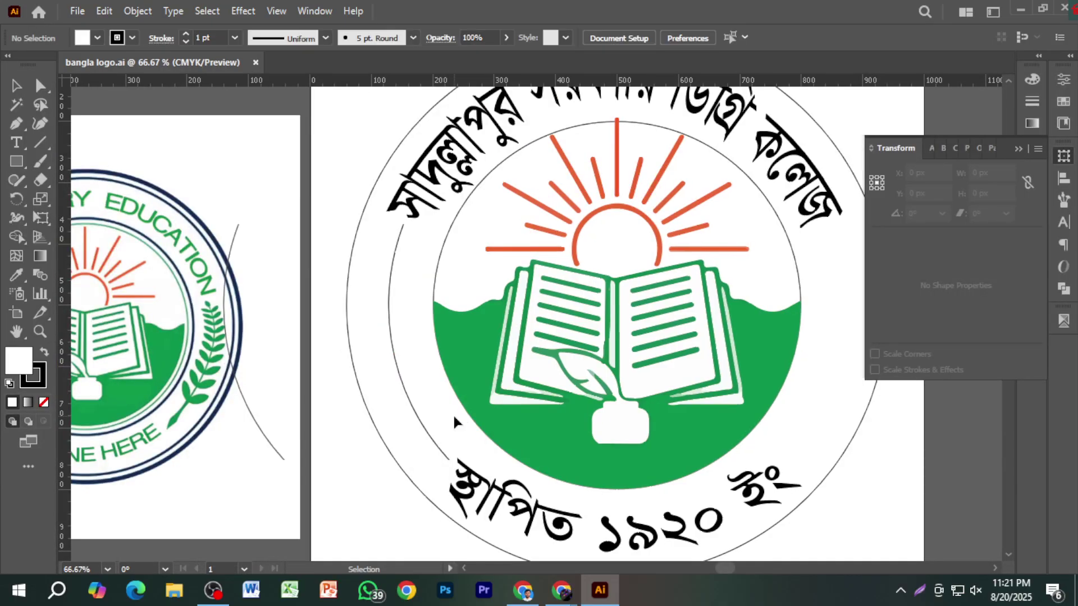
# Show the brush list and move the black leaf group to the empty canvas right of the logo artboard.
pyautogui.click(421, 425)
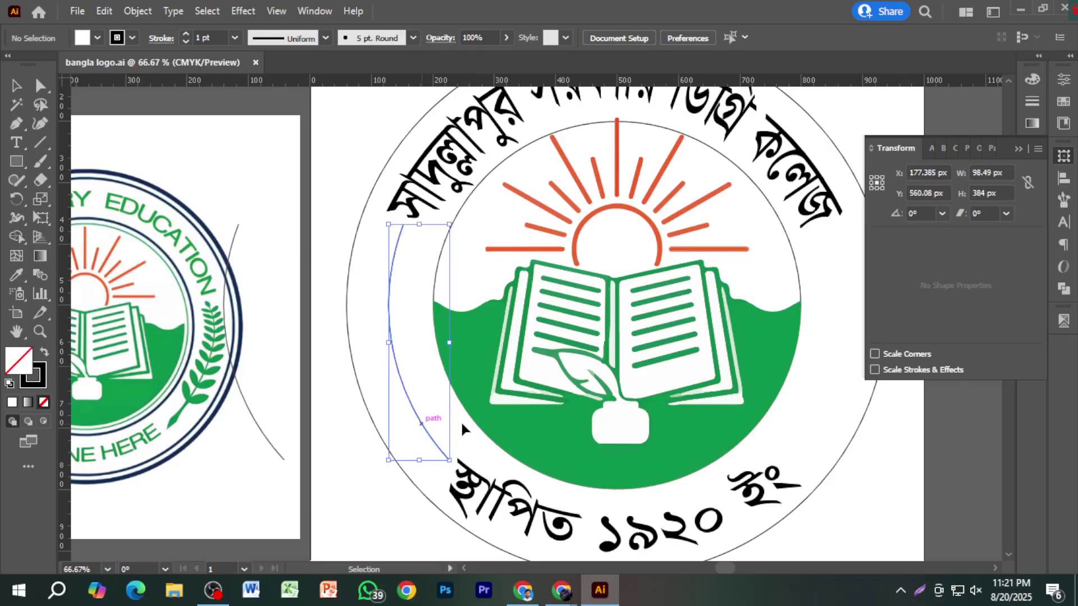
pyautogui.click(1016, 148)
pyautogui.click(306, 15)
pyautogui.click(405, 290)
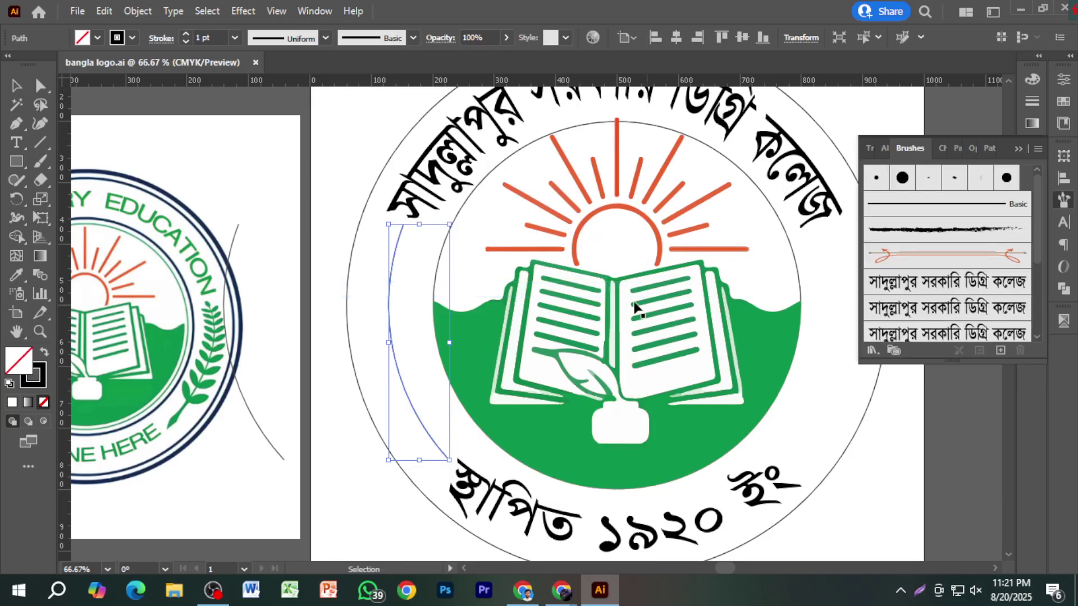
pyautogui.scroll(-2, 362, 339)
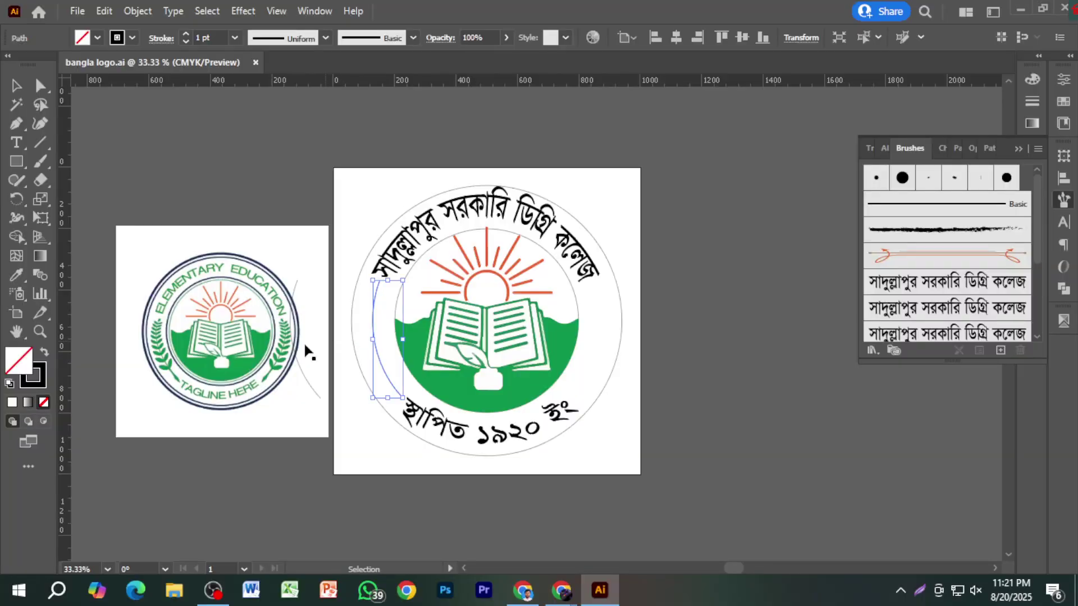
pyautogui.scroll(-1, 248, 348)
pyautogui.moveTo(186, 357); pyautogui.dragTo(277, 346)
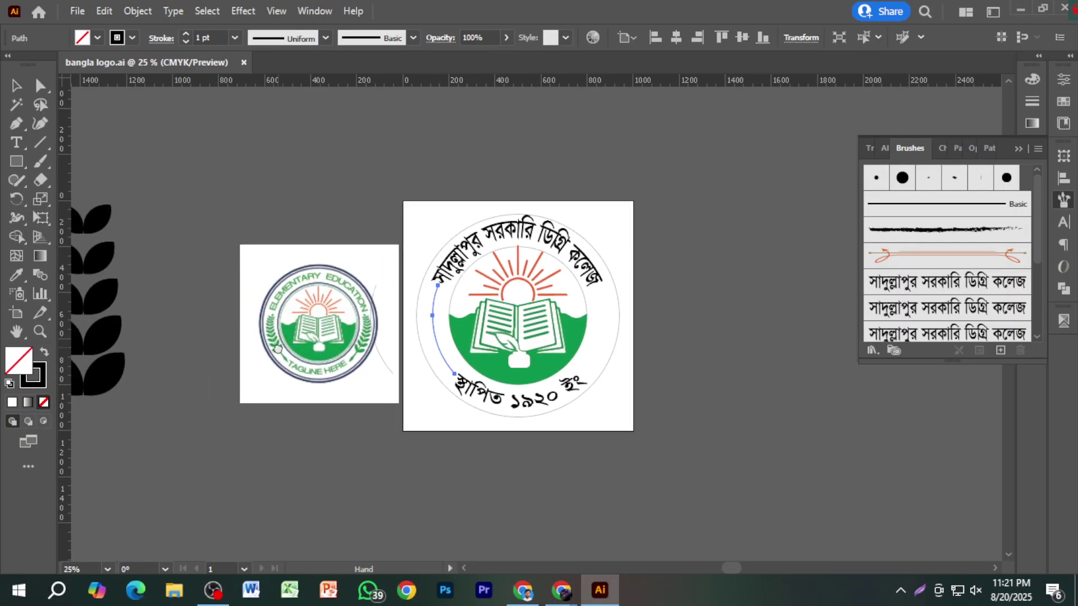
pyautogui.moveTo(110, 376); pyautogui.dragTo(780, 383)
pyautogui.scroll(1, 739, 426)
pyautogui.moveTo(712, 437); pyautogui.dragTo(647, 460)
pyautogui.press('v')
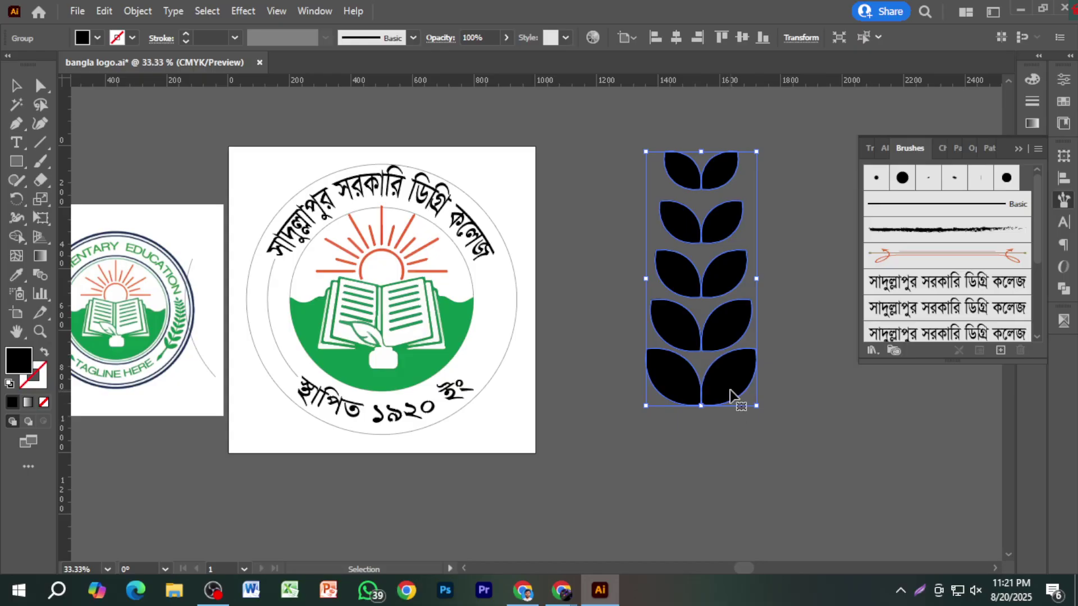
# Try an art brush made from the leaf group with the default direction on the logo's left arc, then undo it.
pyautogui.moveTo(730, 389)
pyautogui.mouseDown()
pyautogui.moveTo(853, 319)
pyautogui.moveTo(934, 256)
pyautogui.mouseUp()
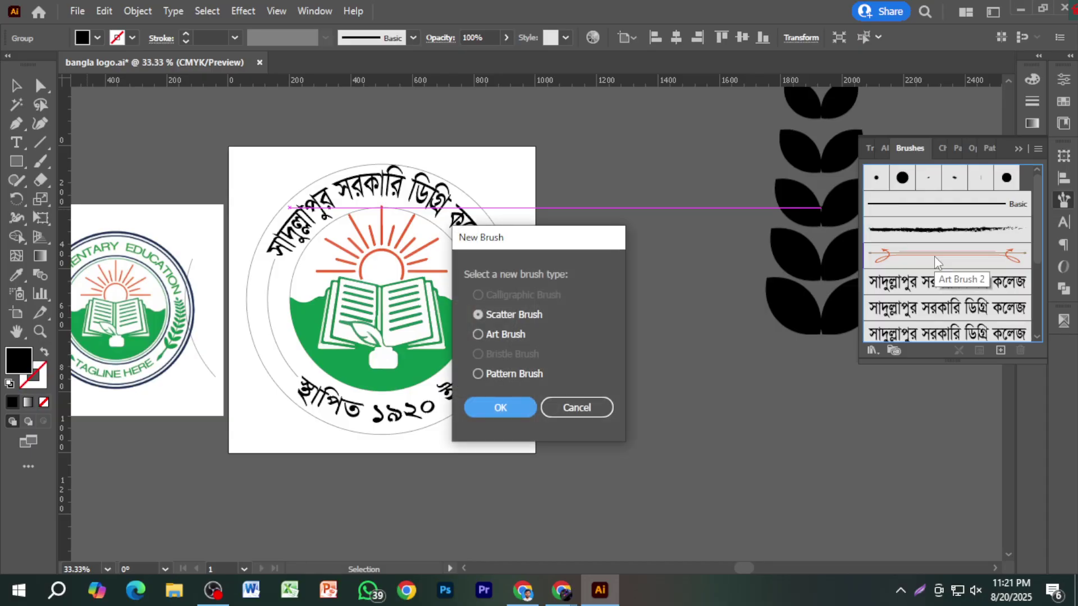
pyautogui.click(514, 338)
pyautogui.click(513, 401)
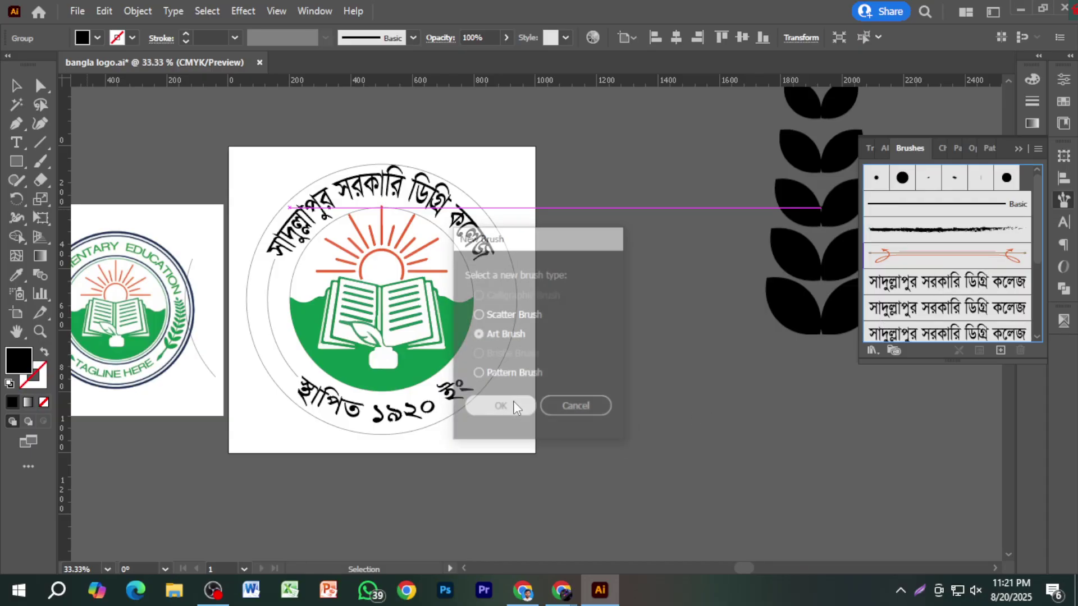
pyautogui.click(653, 504)
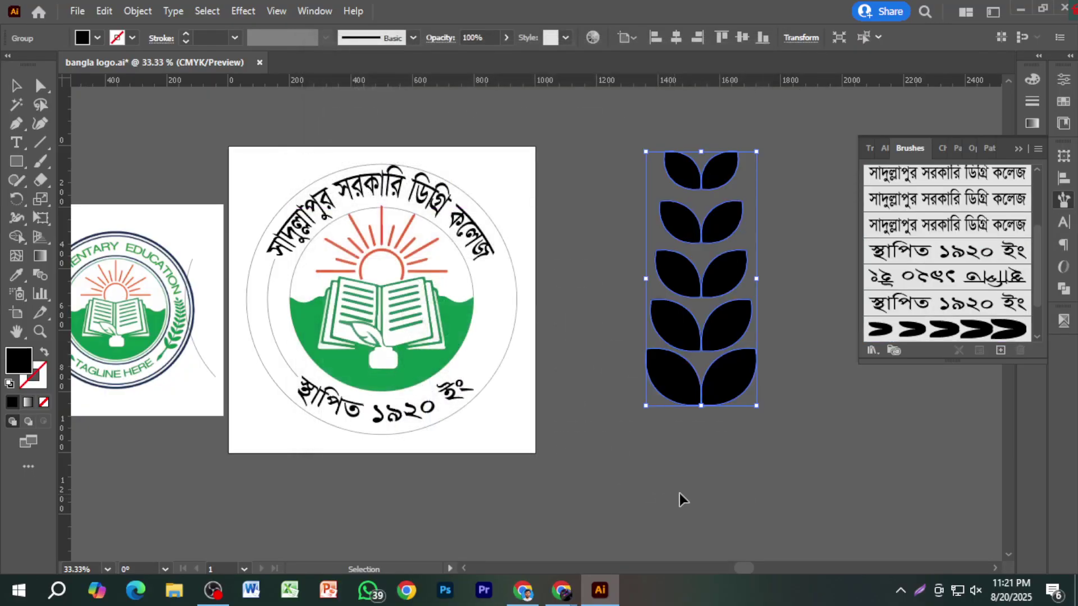
pyautogui.click(280, 355)
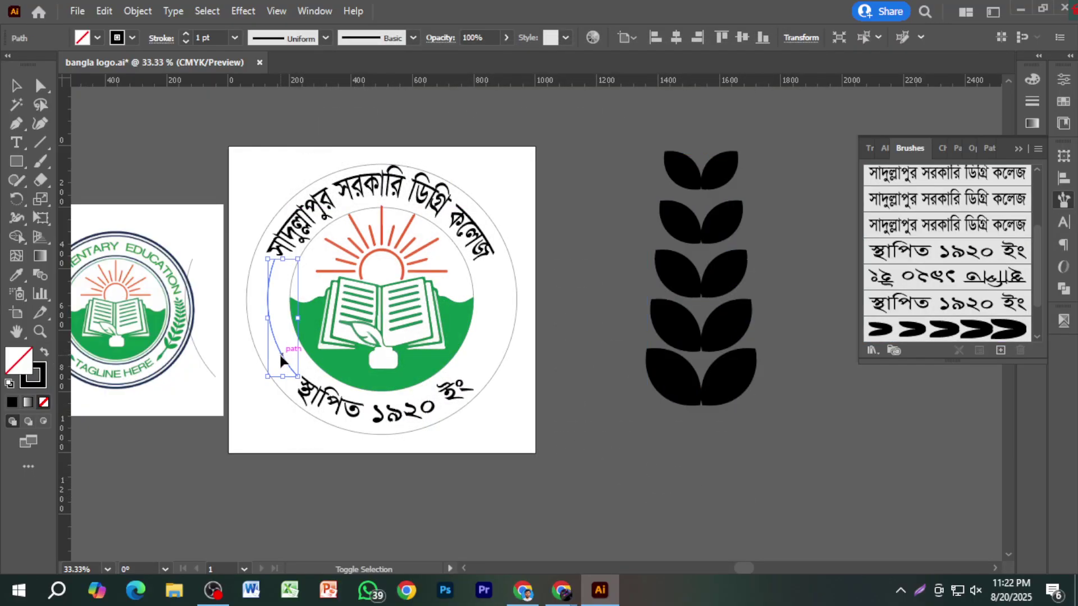
pyautogui.click(922, 339)
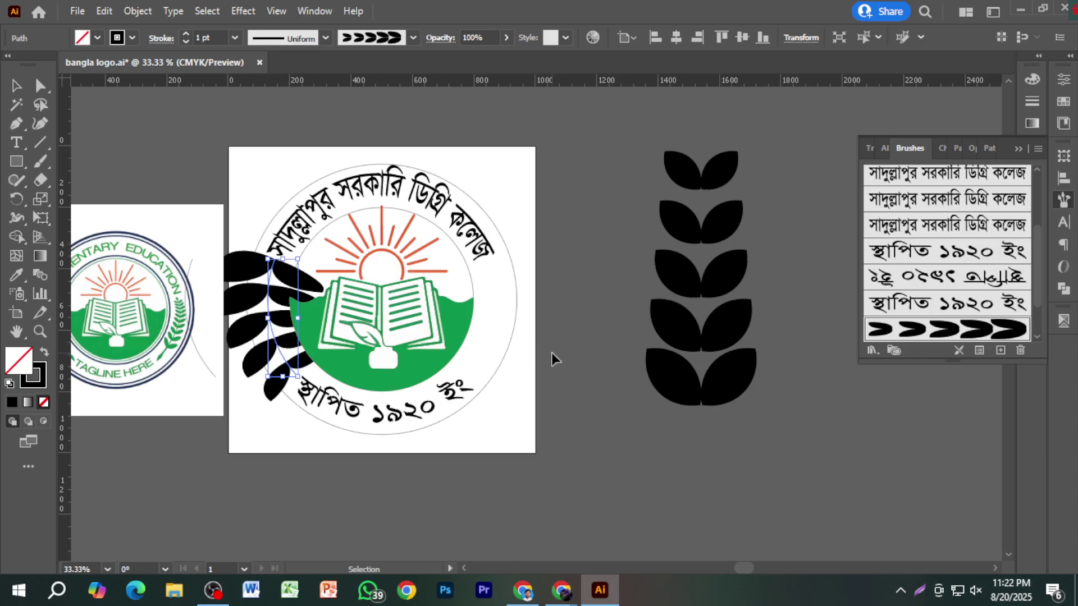
pyautogui.hotkey('ctrl', 'z')
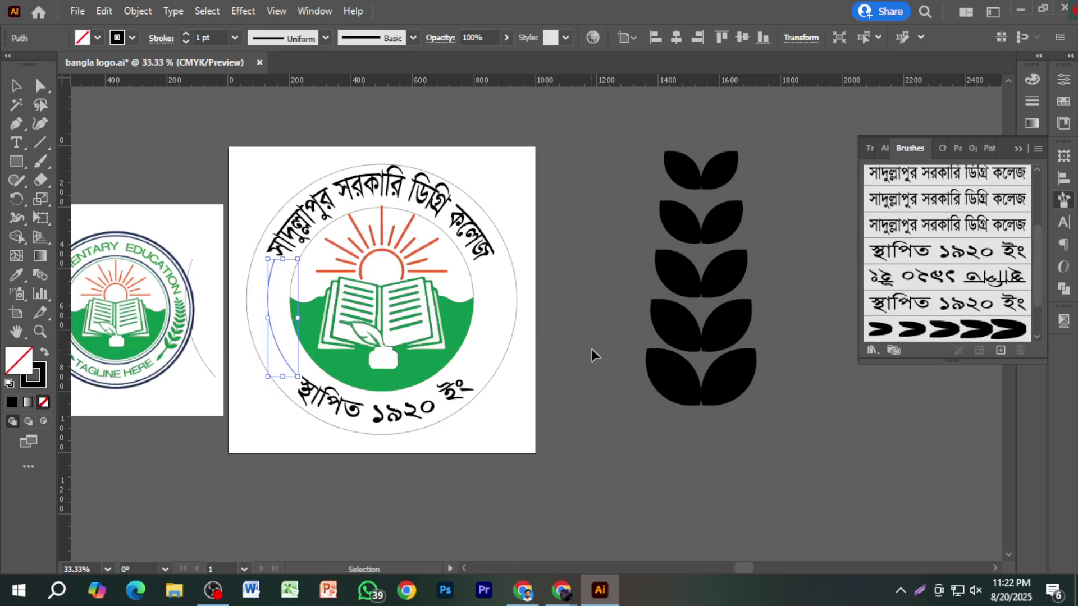
# Create an art brush from the leaf group with its direction from bottom to top and apply it to the logo's left arc.
pyautogui.click(706, 362)
pyautogui.moveTo(706, 367)
pyautogui.mouseDown()
pyautogui.moveTo(882, 318)
pyautogui.moveTo(907, 328)
pyautogui.mouseUp()
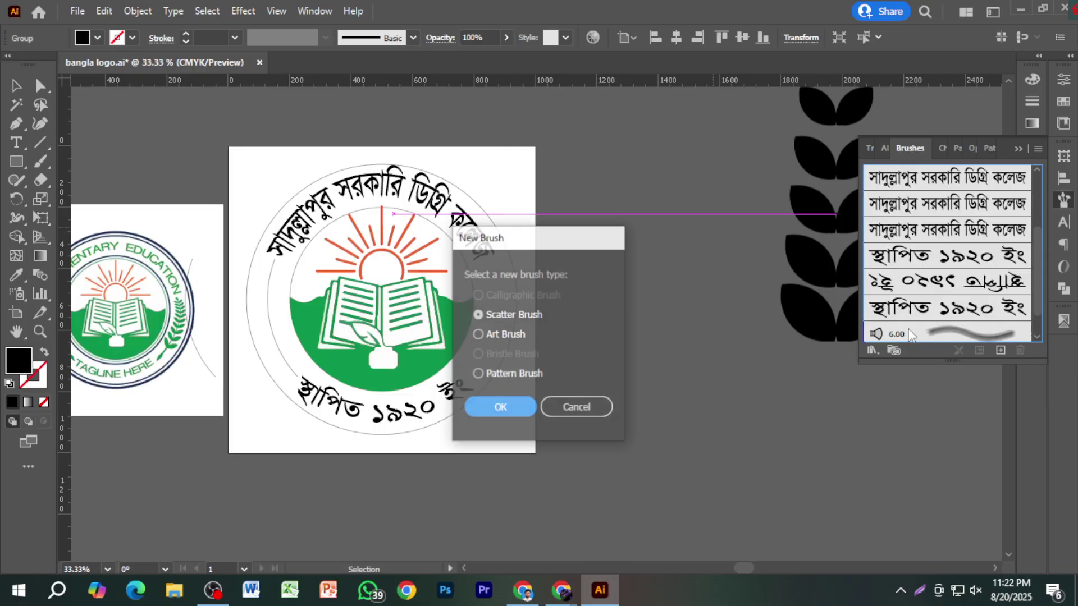
pyautogui.click(510, 335)
pyautogui.click(516, 406)
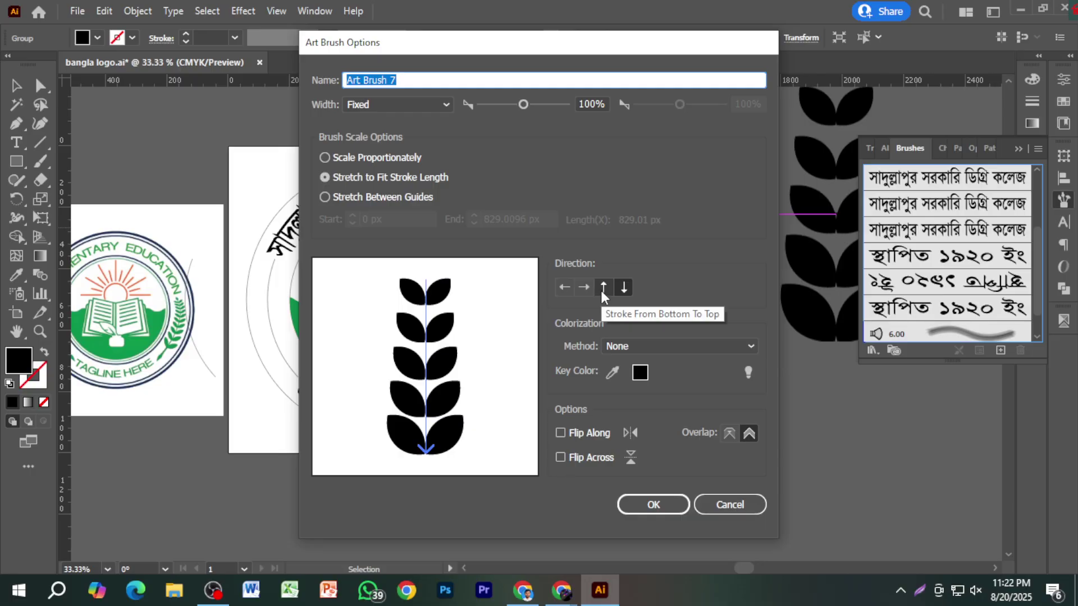
pyautogui.click(604, 288)
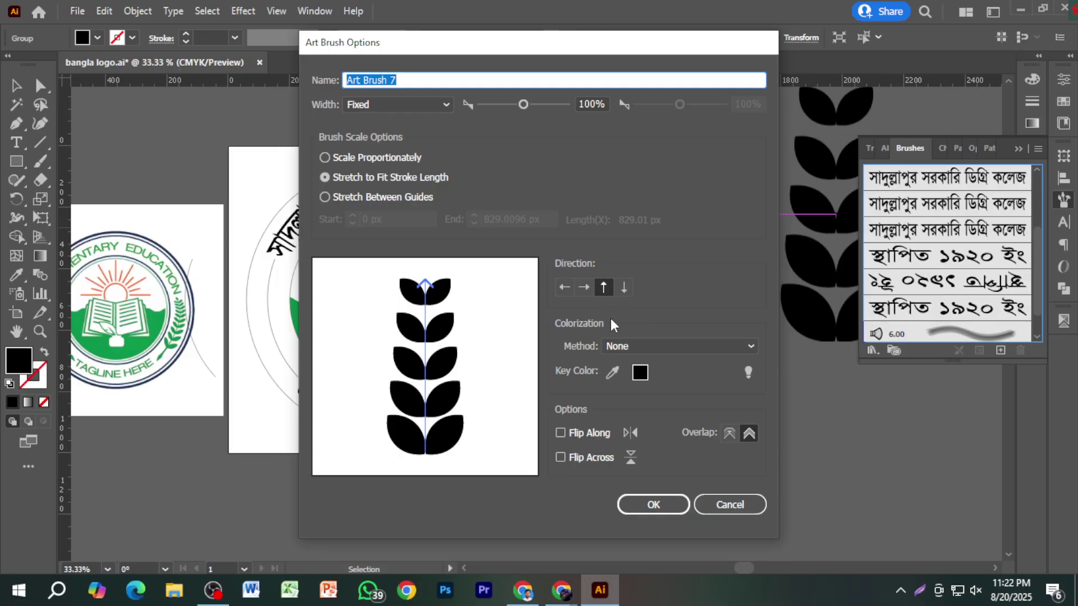
pyautogui.click(654, 507)
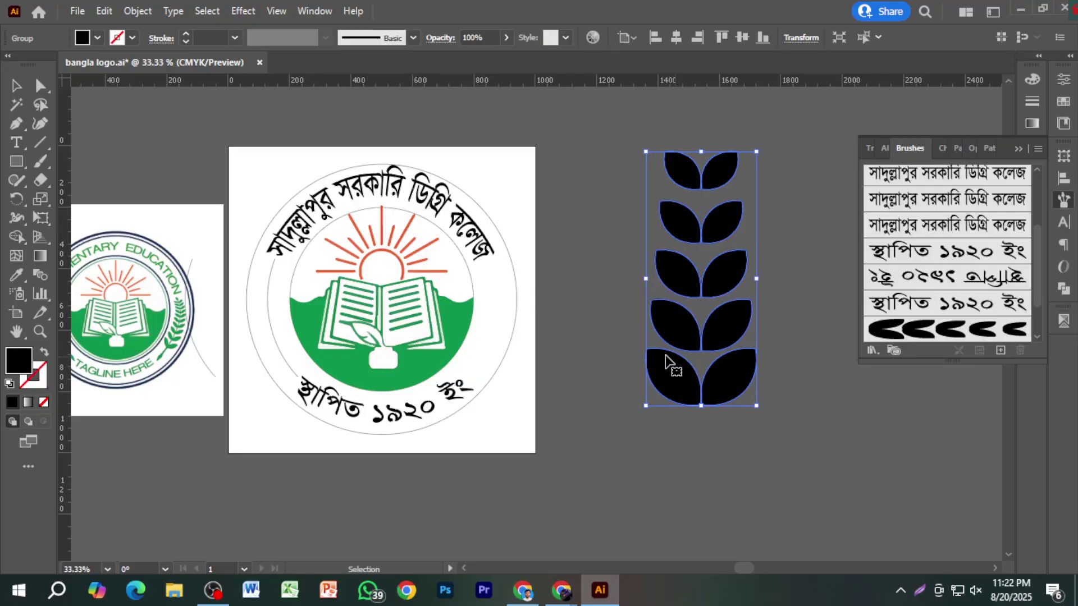
pyautogui.click(287, 373)
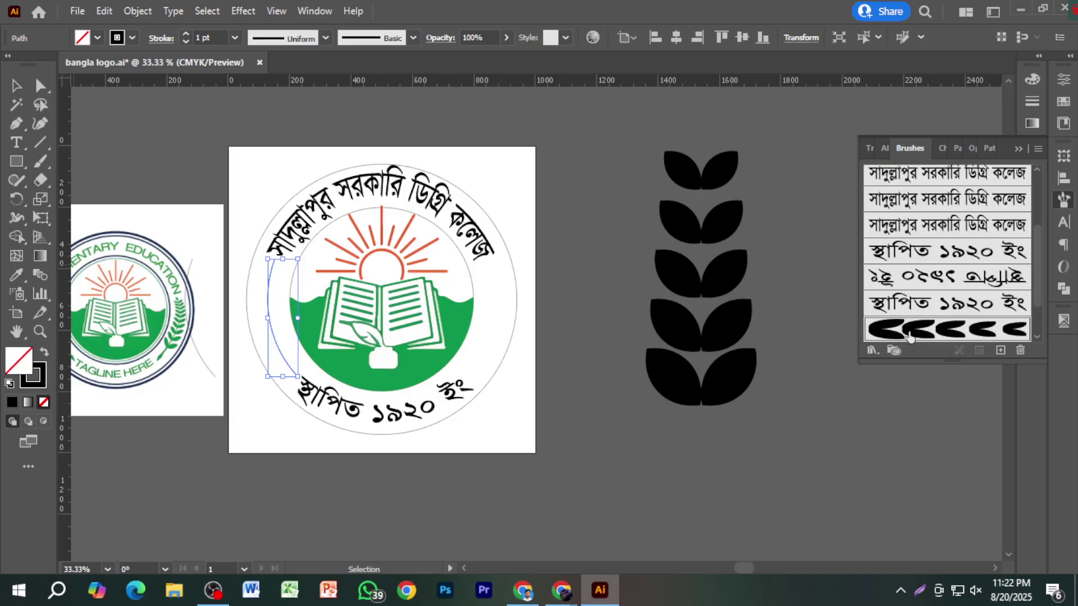
pyautogui.click(910, 337)
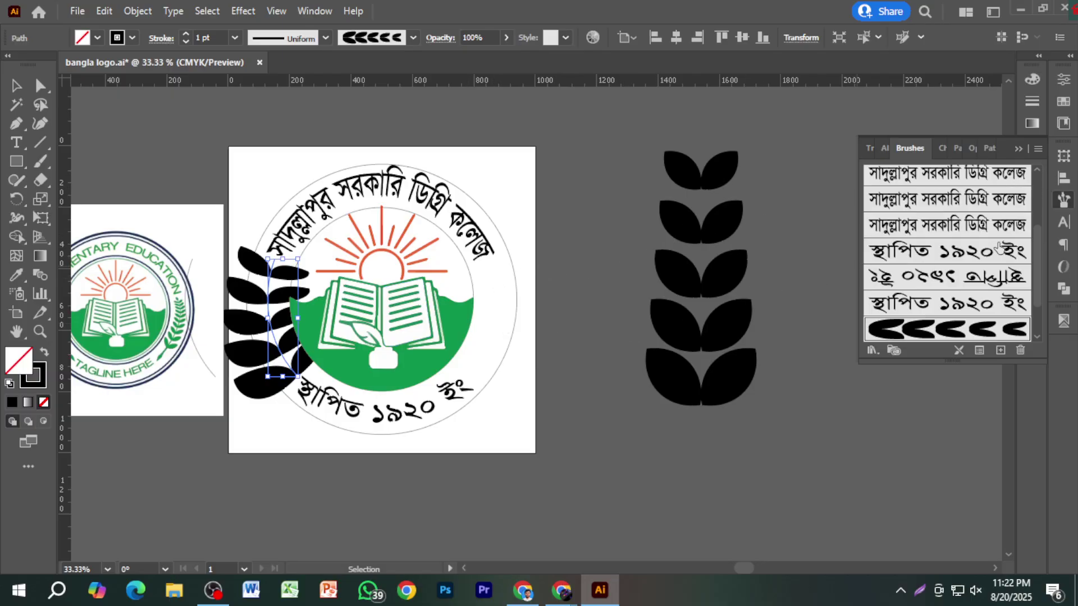
# Reduce the leaf arc's stroke weight to 0.75 pt and then to 0.25 pt.
pyautogui.click(1019, 148)
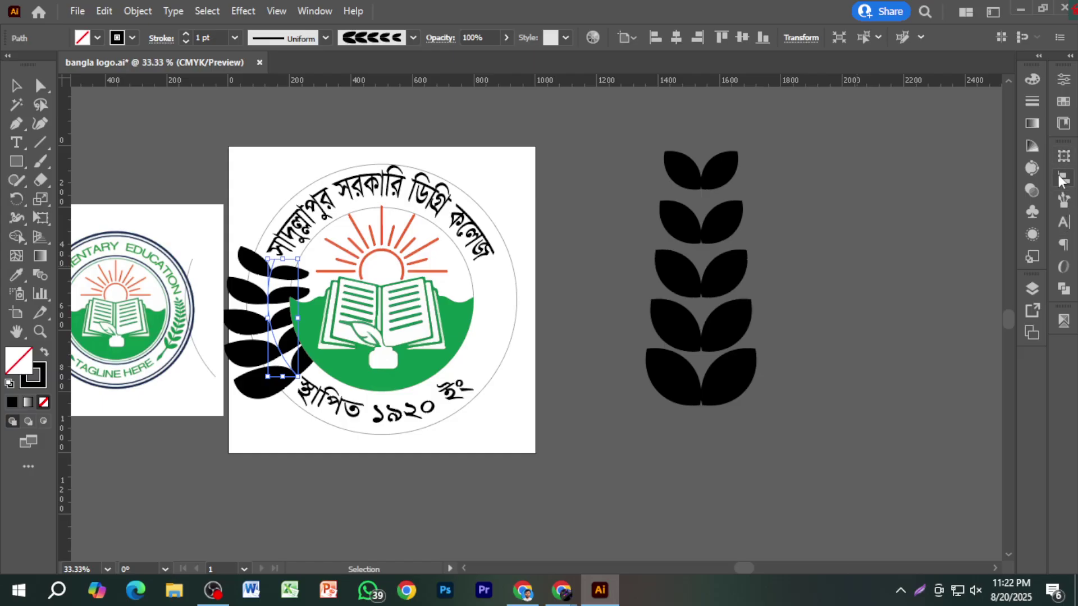
pyautogui.click(1032, 103)
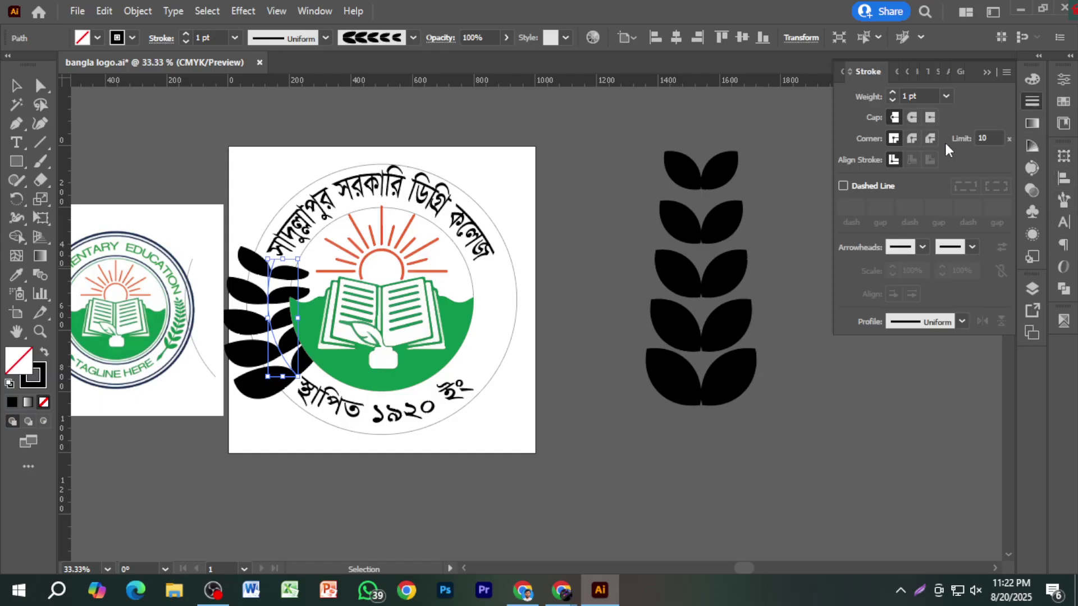
pyautogui.click(945, 96)
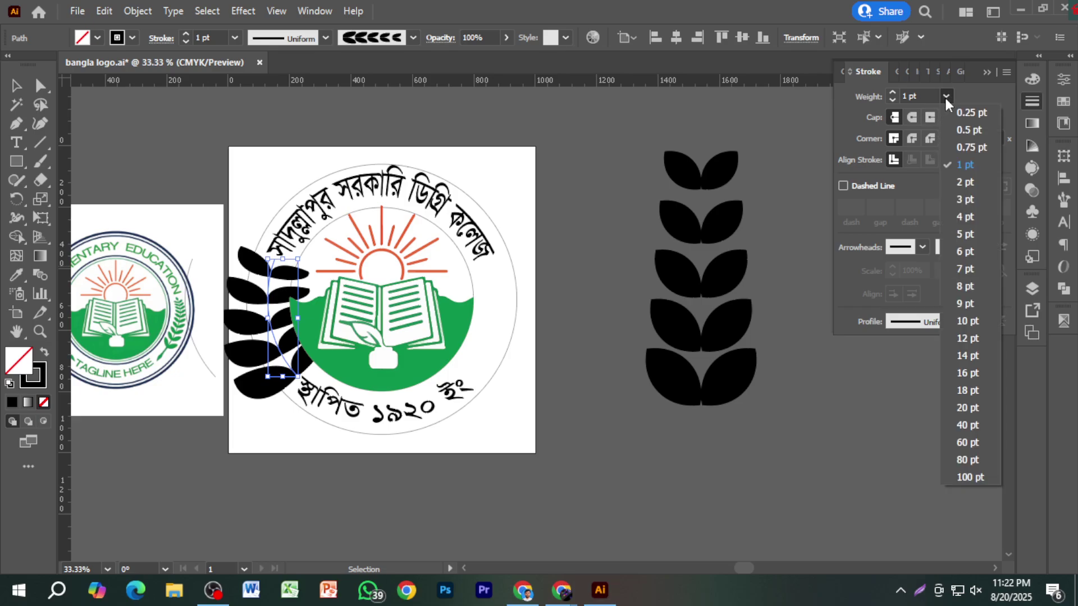
pyautogui.click(971, 145)
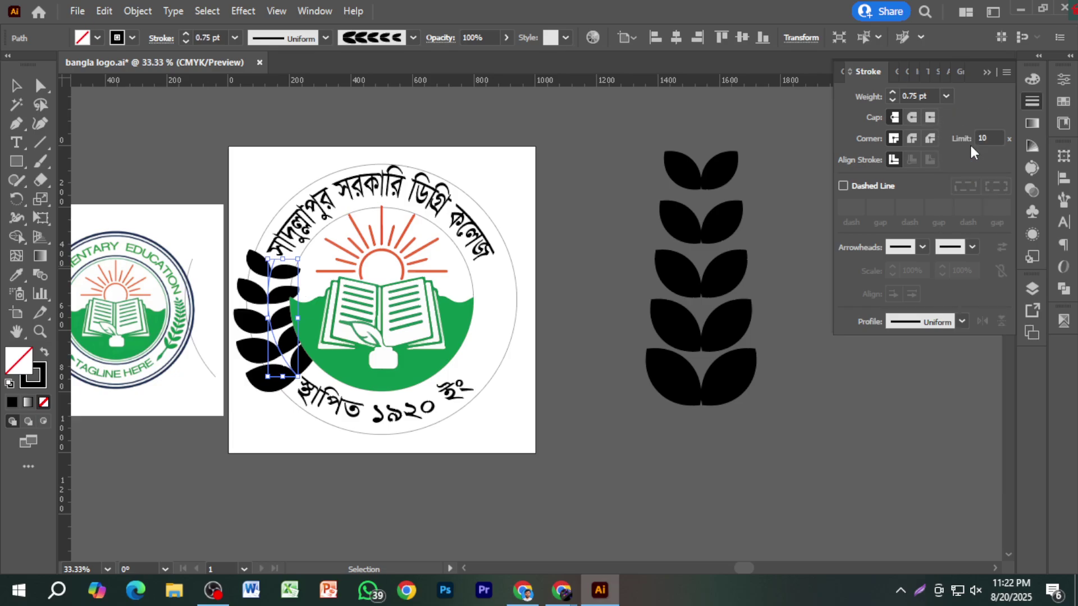
pyautogui.click(945, 96)
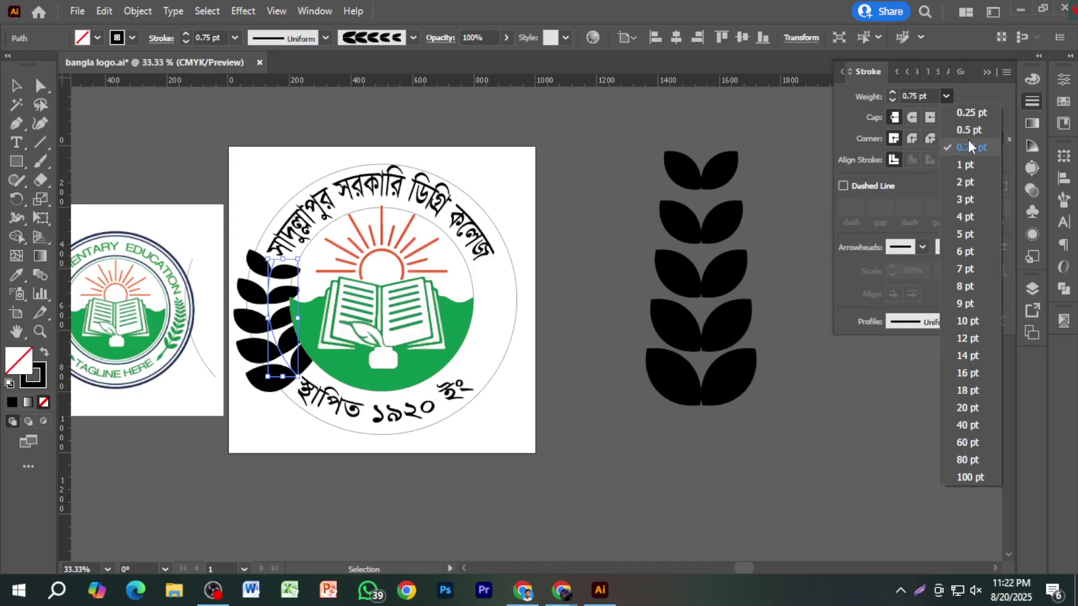
pyautogui.click(965, 113)
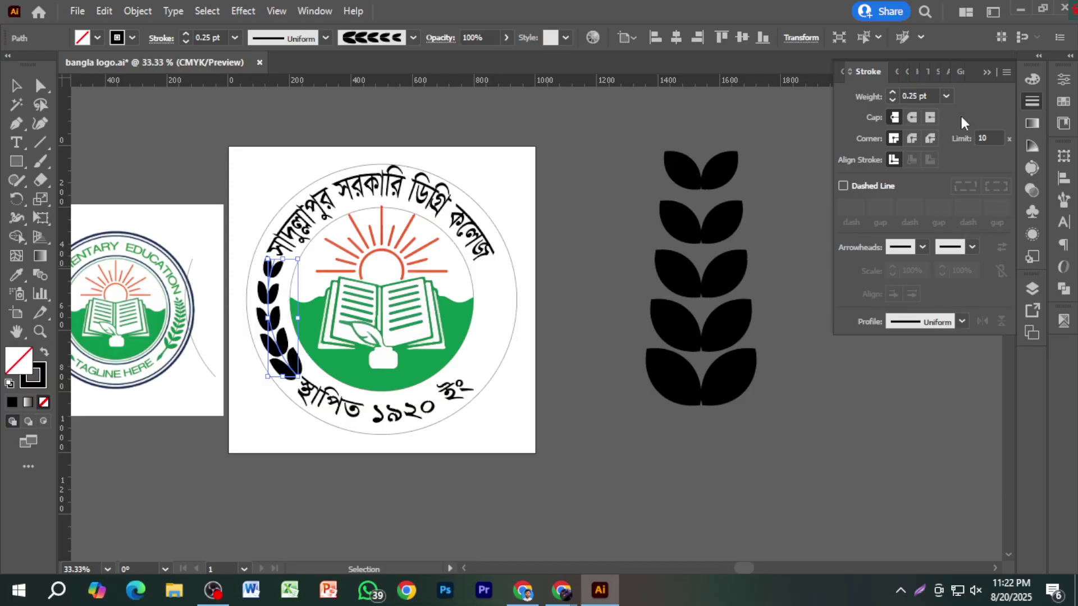
# Try a stroke weight of 20 pt on the leaf arc and undo it.
pyautogui.click(921, 93)
pyautogui.press('Down')
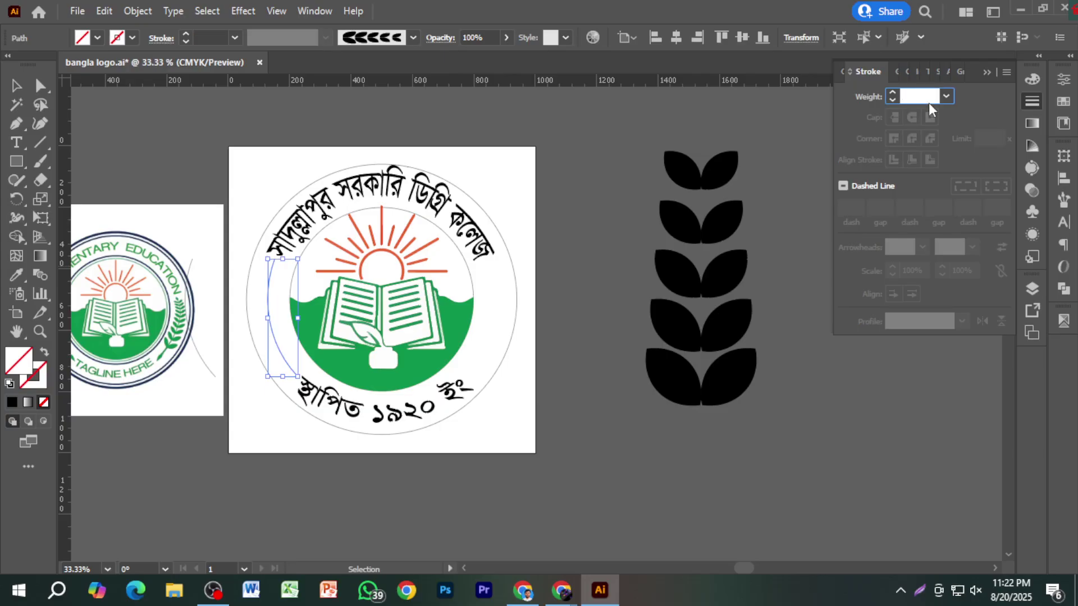
pyautogui.press('Up')
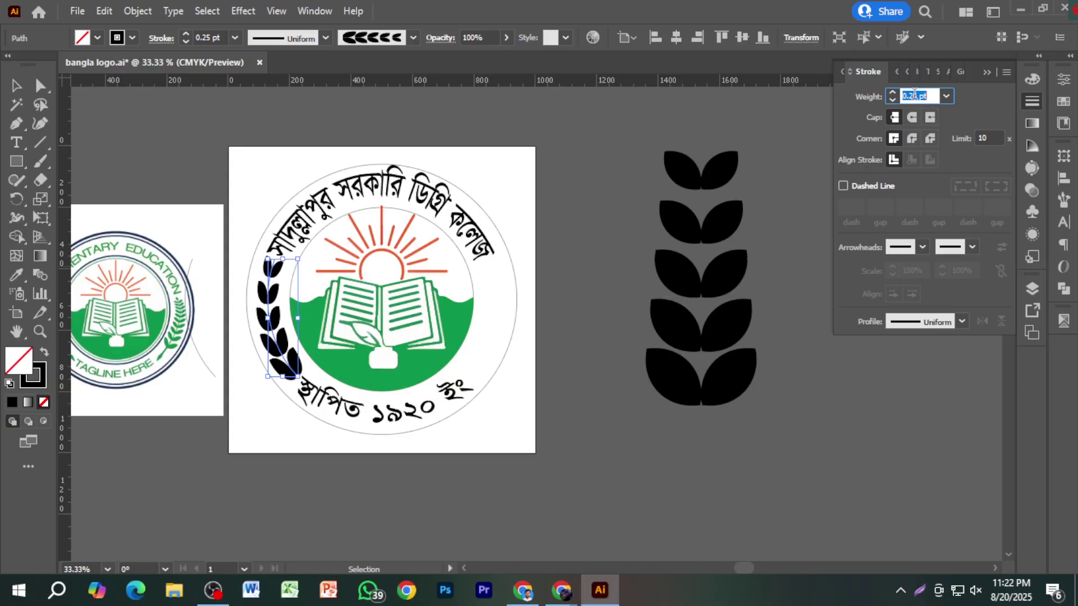
pyautogui.moveTo(920, 97); pyautogui.dragTo(908, 100)
pyautogui.write('20')
pyautogui.press('Return')
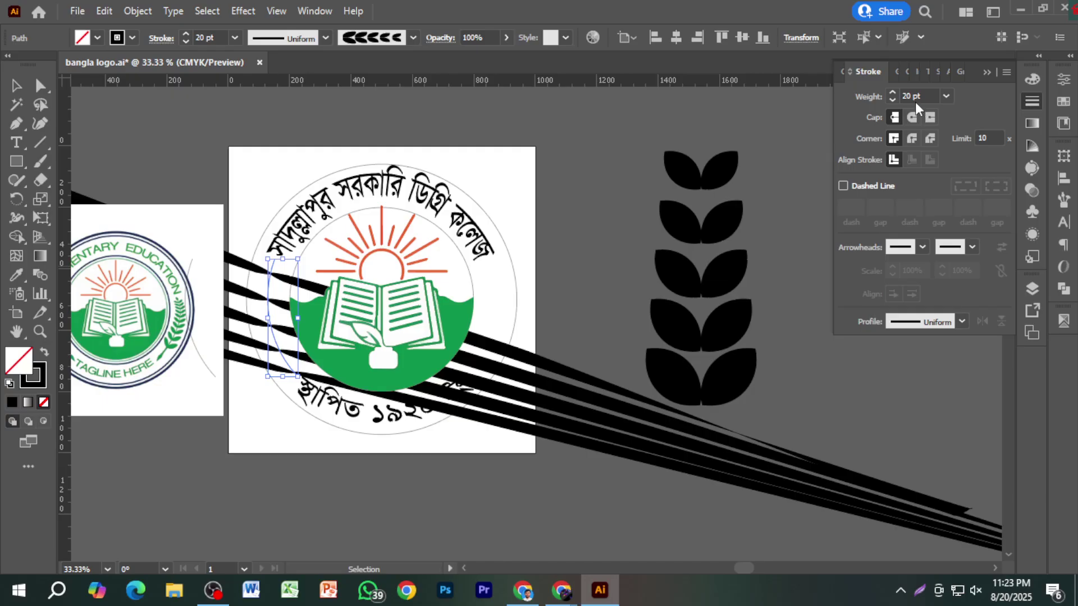
pyautogui.hotkey('ctrl', 'z')
# Set the leaf arc's stroke weight to 0.2 pt and deselect it.
pyautogui.click(918, 94)
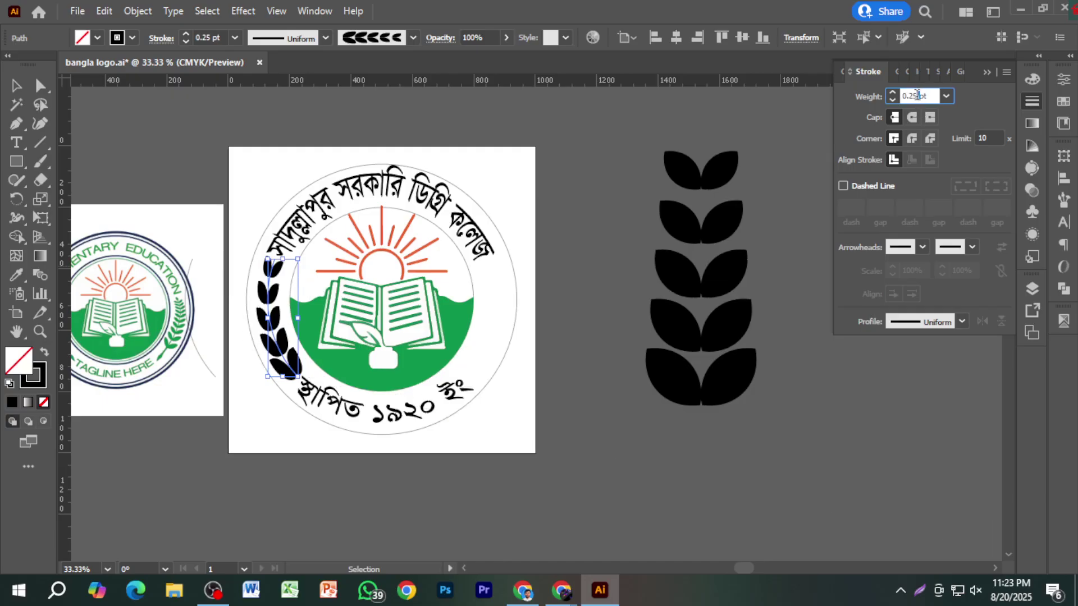
pyautogui.click(916, 96)
pyautogui.moveTo(917, 95); pyautogui.dragTo(915, 95)
pyautogui.press('BackSpace')
pyautogui.press('Return')
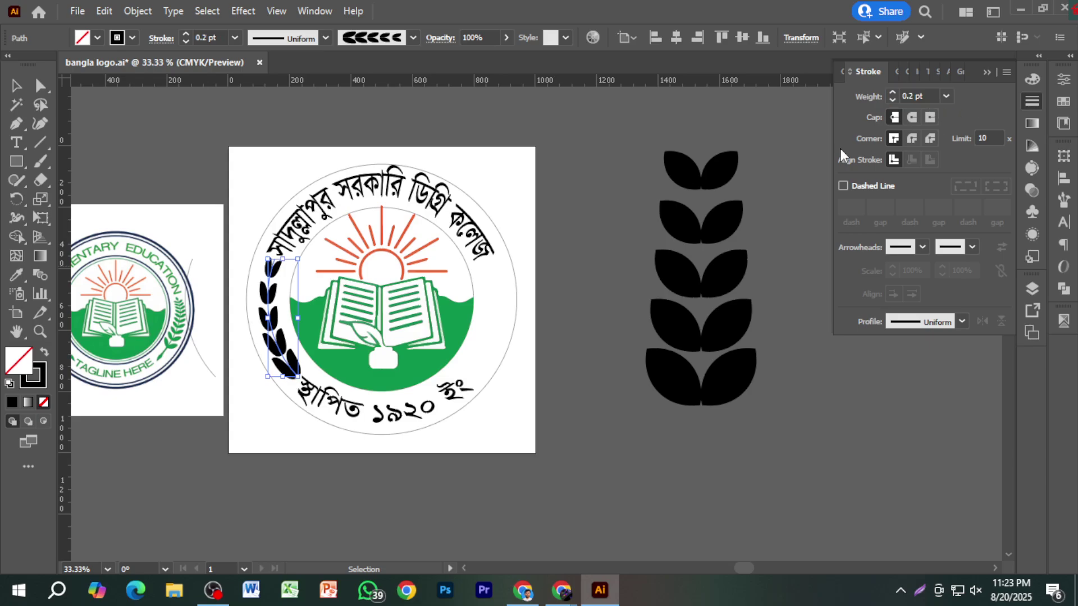
pyautogui.click(583, 301)
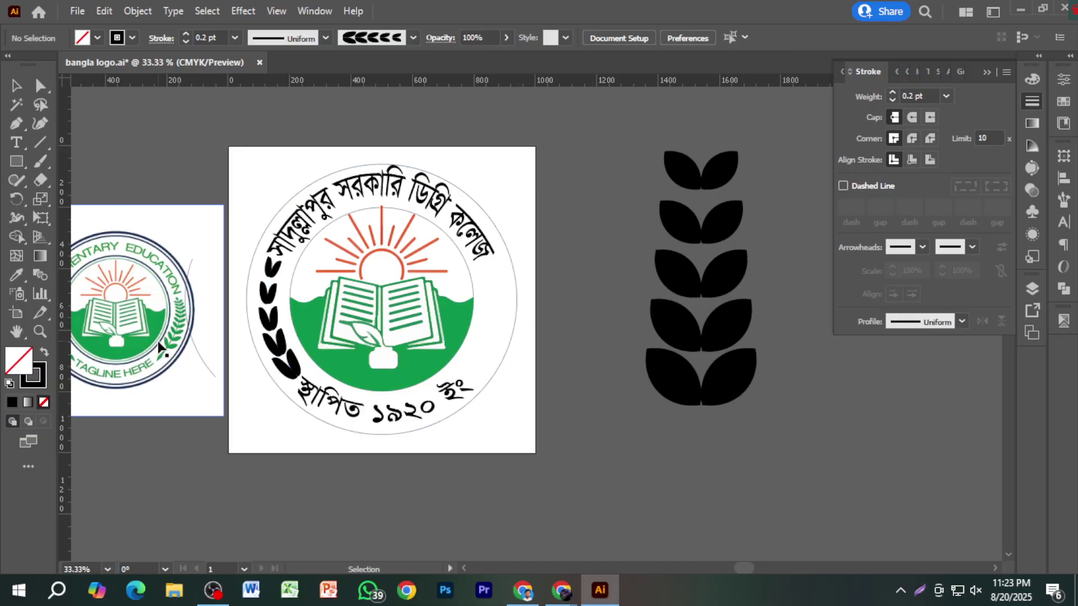
# Apply the tapered triangular width profile to the leaf arc and raise its stroke weight to 1 pt.
pyautogui.scroll(3, 160, 348)
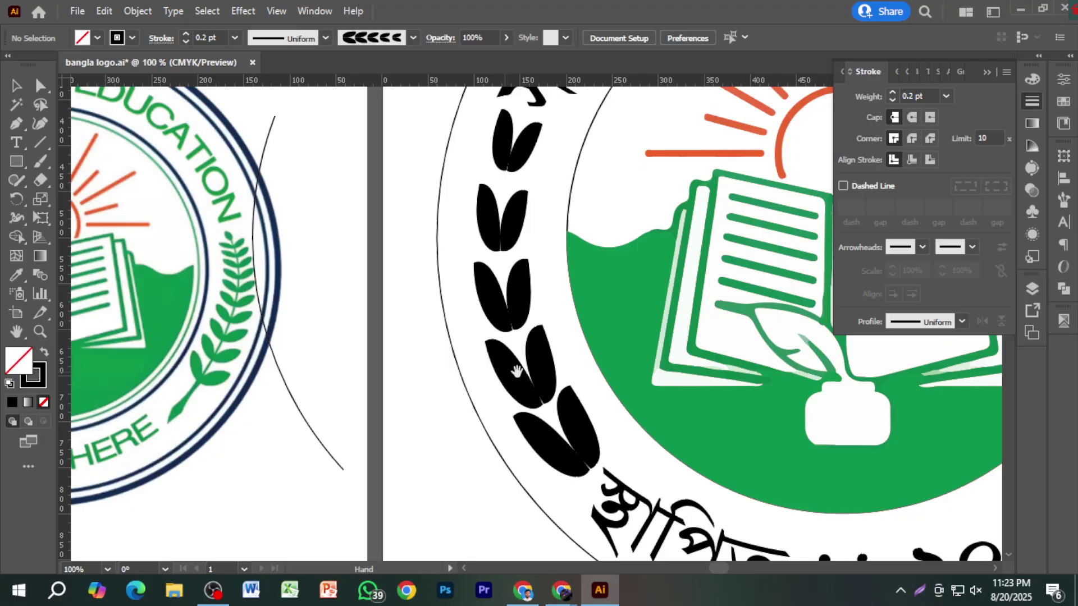
pyautogui.scroll(-1, 515, 369)
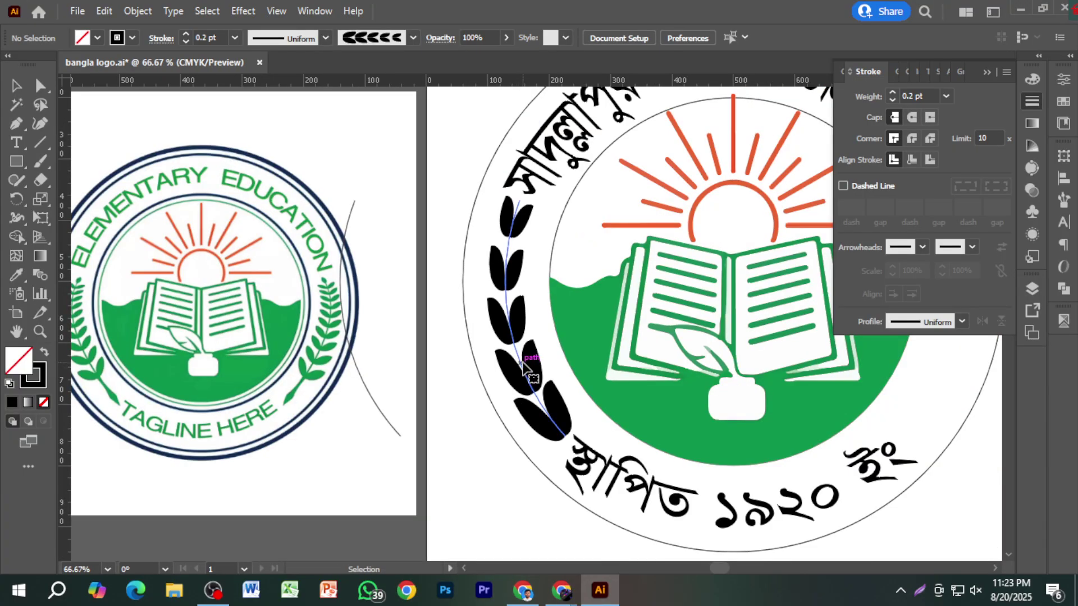
pyautogui.click(524, 365)
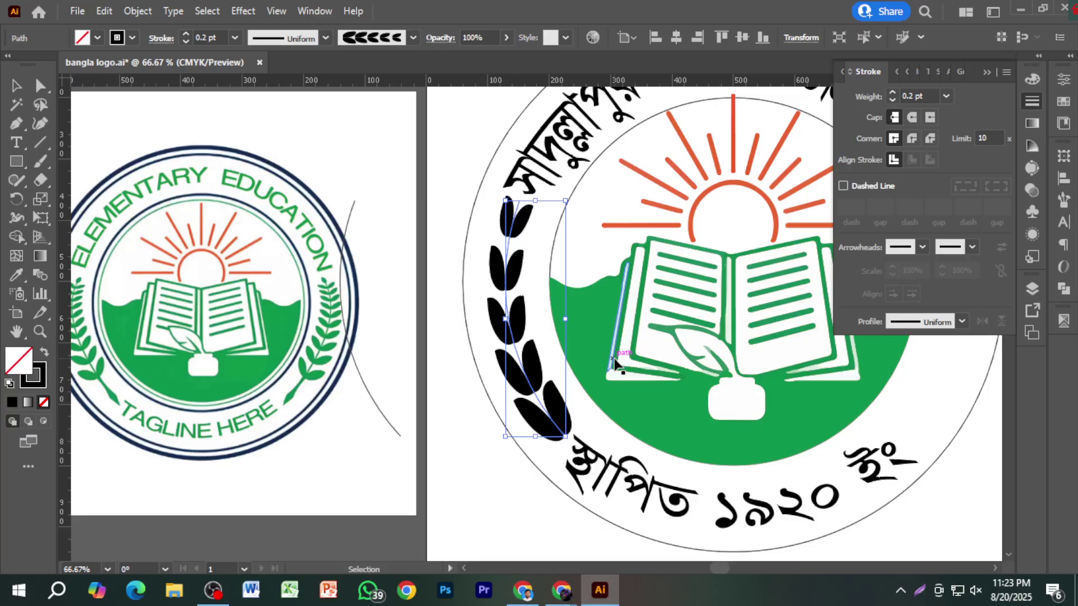
pyautogui.click(965, 321)
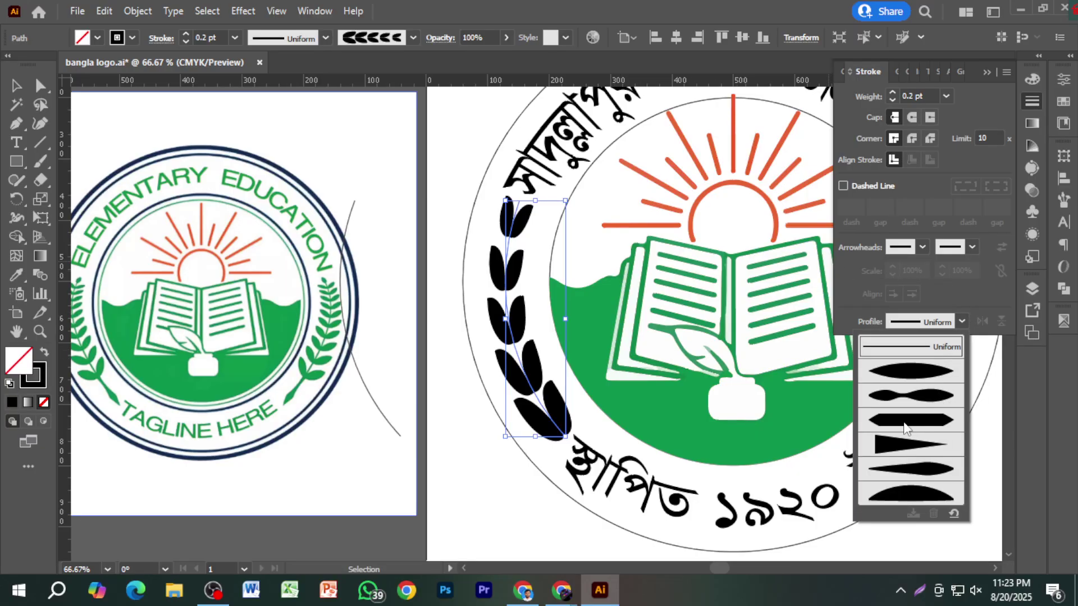
pyautogui.click(897, 444)
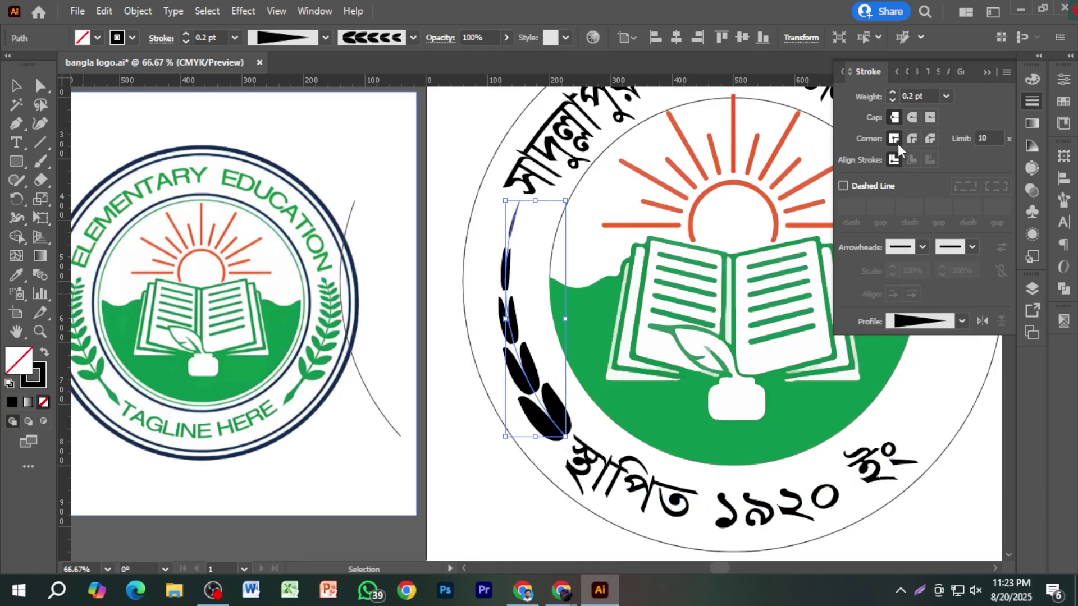
pyautogui.click(891, 93)
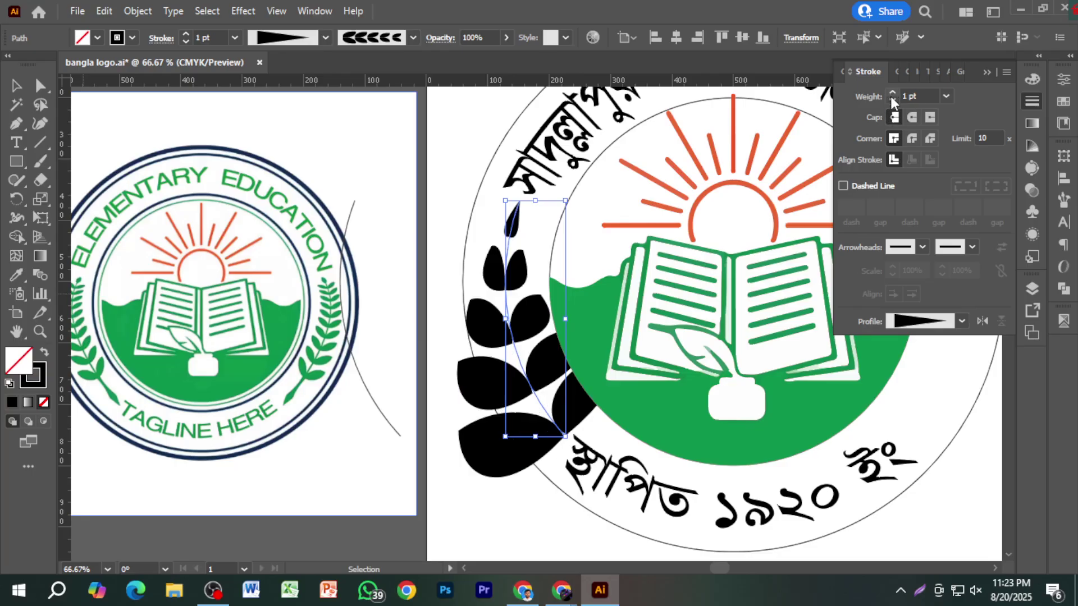
# Undo the leaf arc's last stroke weight increase and deselect the arc.
pyautogui.press('a')
pyautogui.hotkey('ctrl', 'z')
pyautogui.press('v')
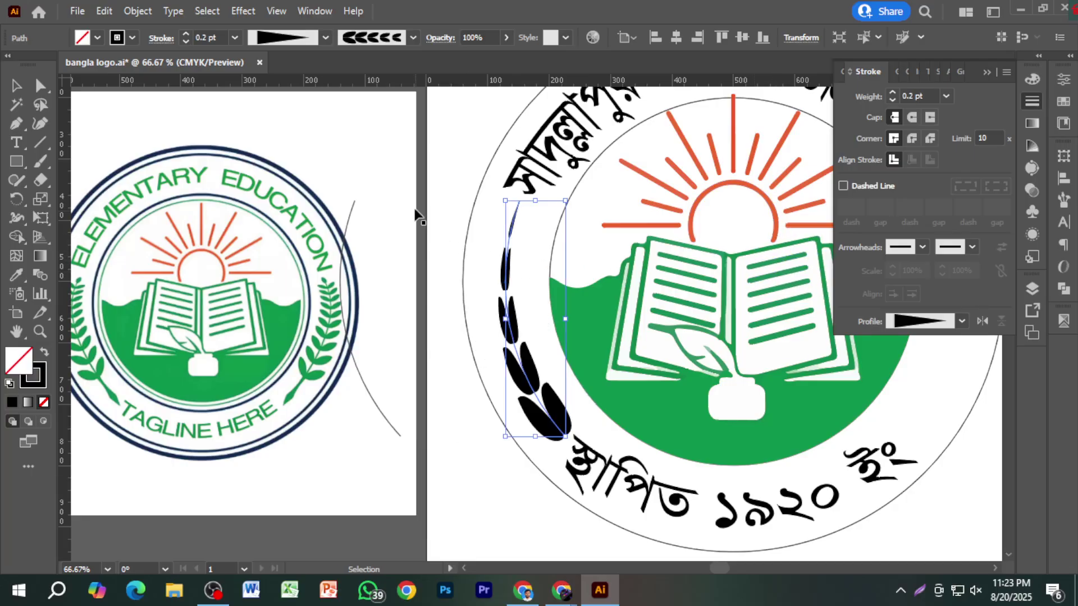
pyautogui.click(397, 176)
pyautogui.keyDown('alt'); pyautogui.scroll(2, 476, 364); pyautogui.keyUp('alt')
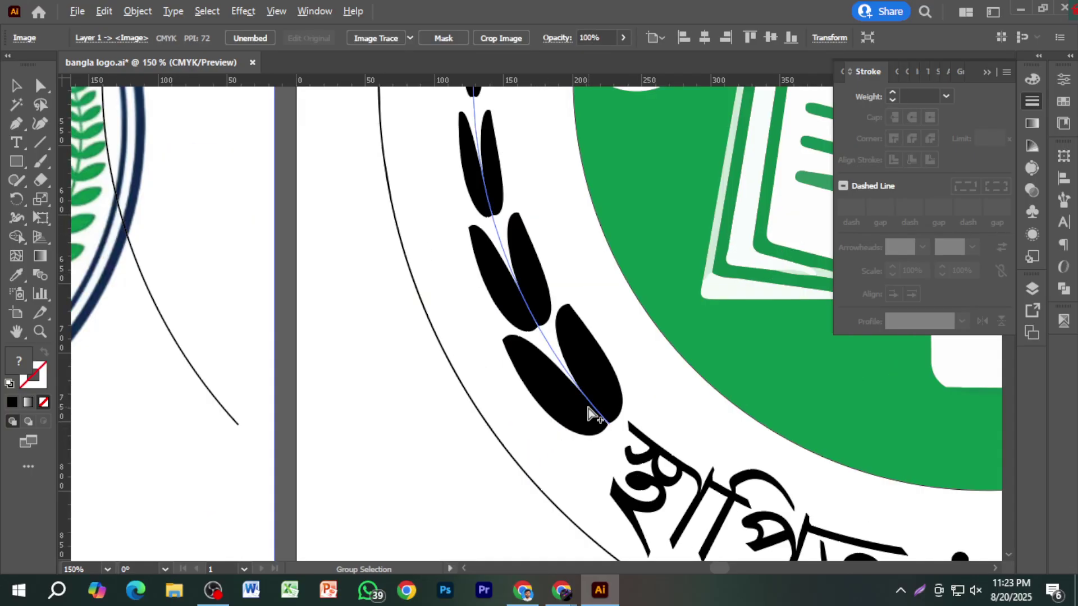
pyautogui.keyDown('alt'); pyautogui.scroll(-2, 270, 391); pyautogui.keyUp('alt')
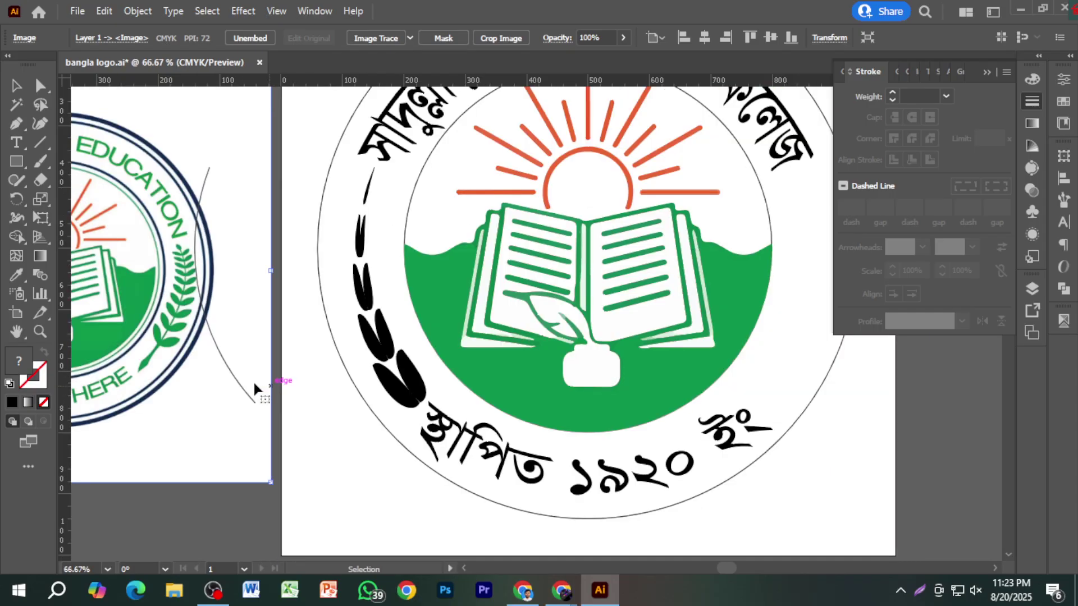
# Try to move the plain arc beside the reference logo onto the leaf branch, and undo the move.
pyautogui.click(237, 385)
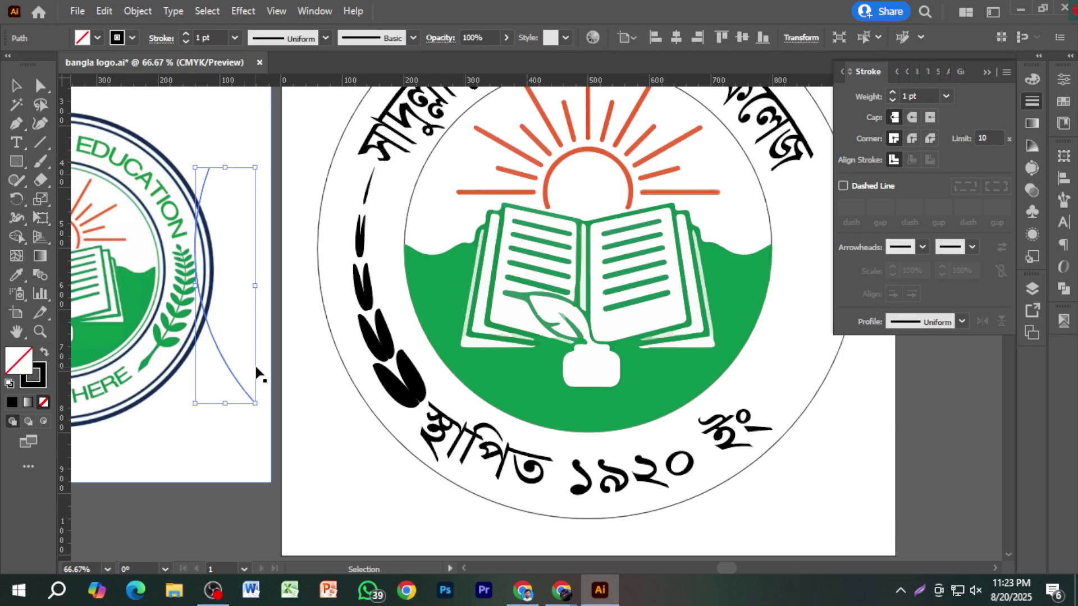
pyautogui.moveTo(233, 378); pyautogui.dragTo(396, 376)
pyautogui.hotkey('ctrl', 'z')
pyautogui.click(243, 526)
# Raise the leaf arc's stroke weight to 0.25 pt and then to 0.3 pt.
pyautogui.scroll(2, 412, 356)
pyautogui.click(375, 384)
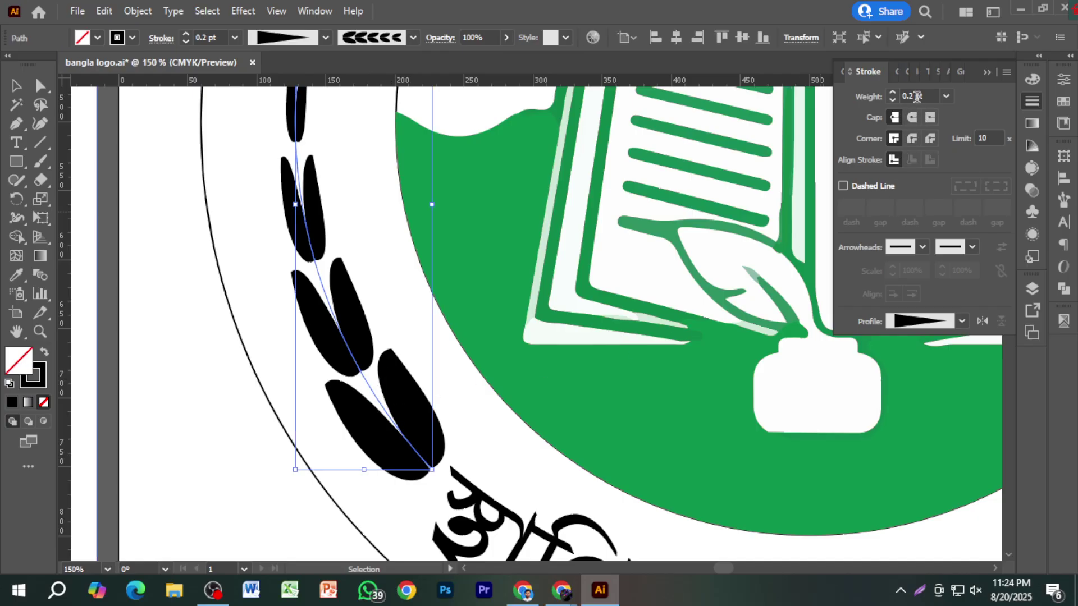
pyautogui.click(916, 96)
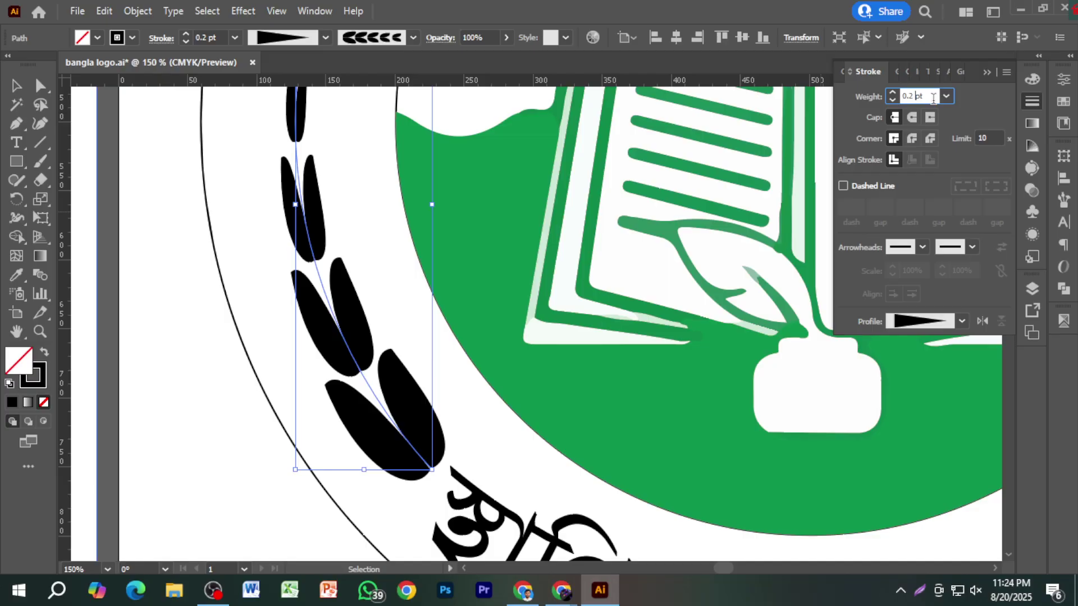
pyautogui.write('5')
pyautogui.click(966, 117)
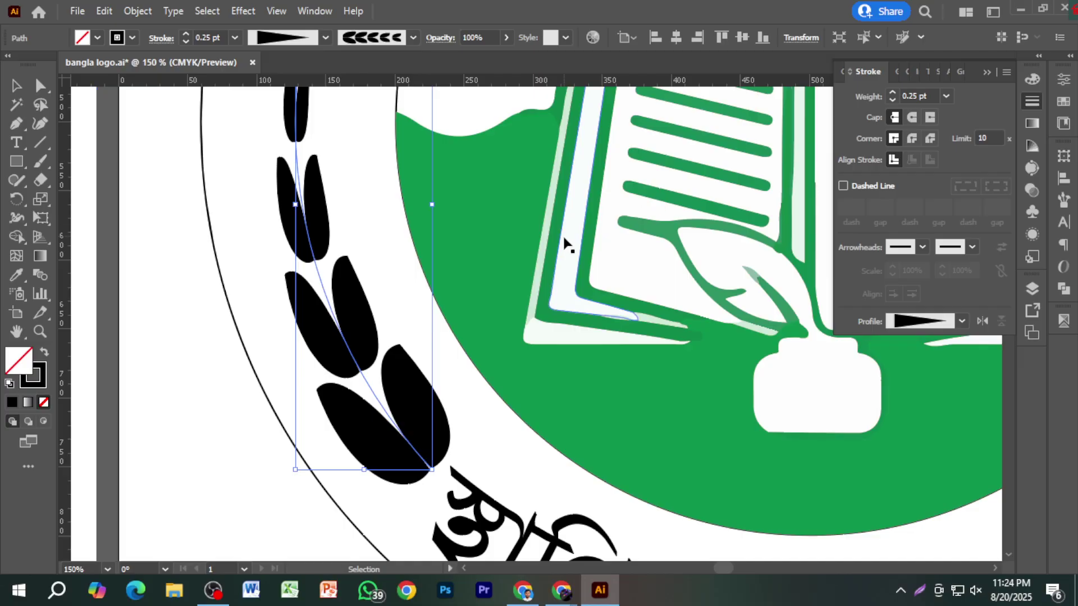
pyautogui.scroll(-2, 567, 244)
pyautogui.press('v')
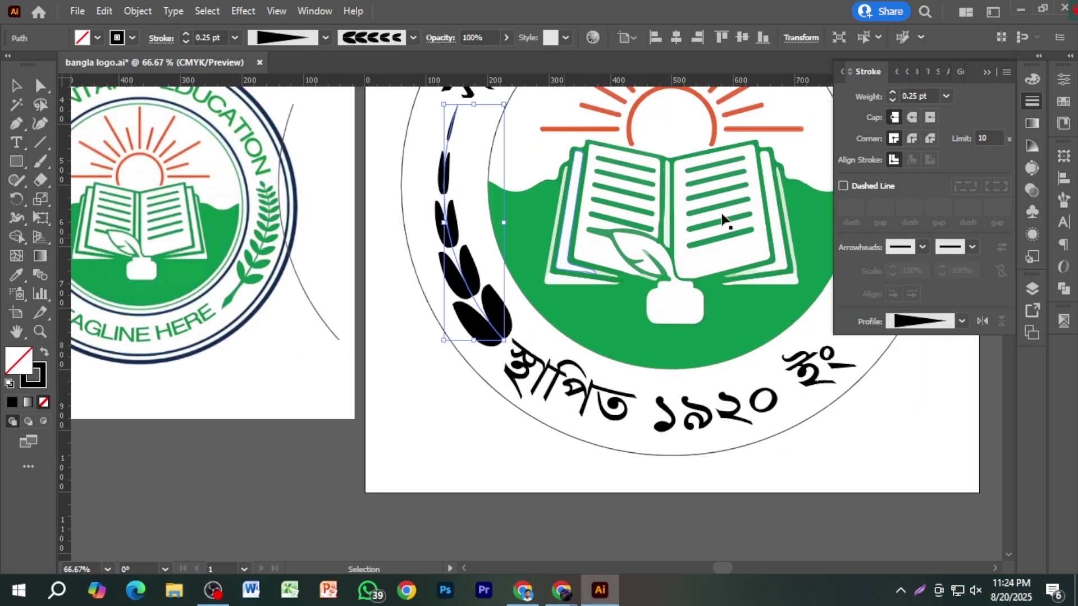
pyautogui.click(914, 96)
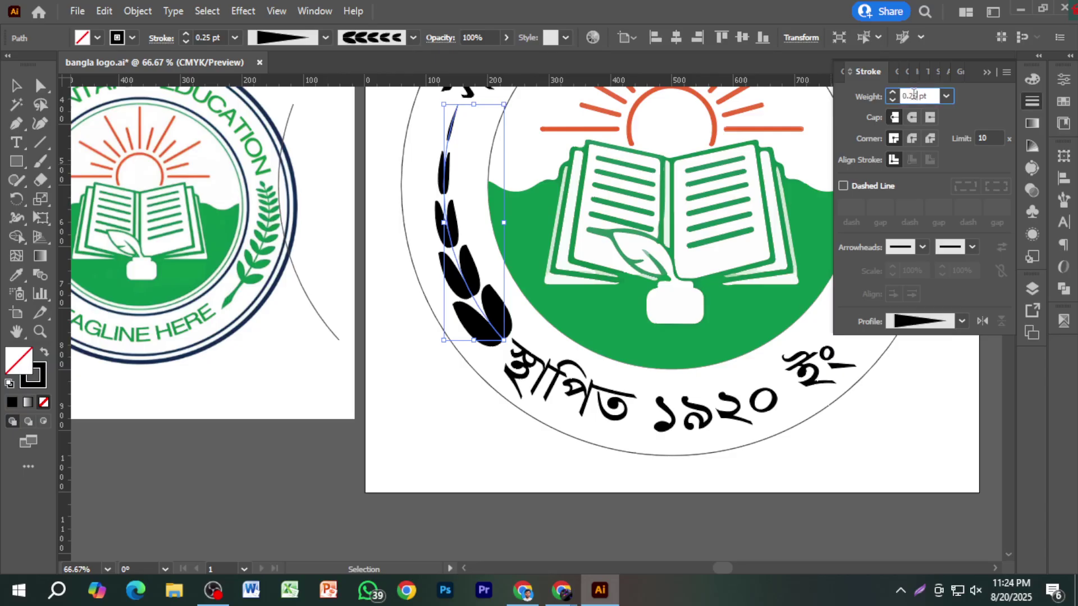
pyautogui.write('30')
pyautogui.press('Return')
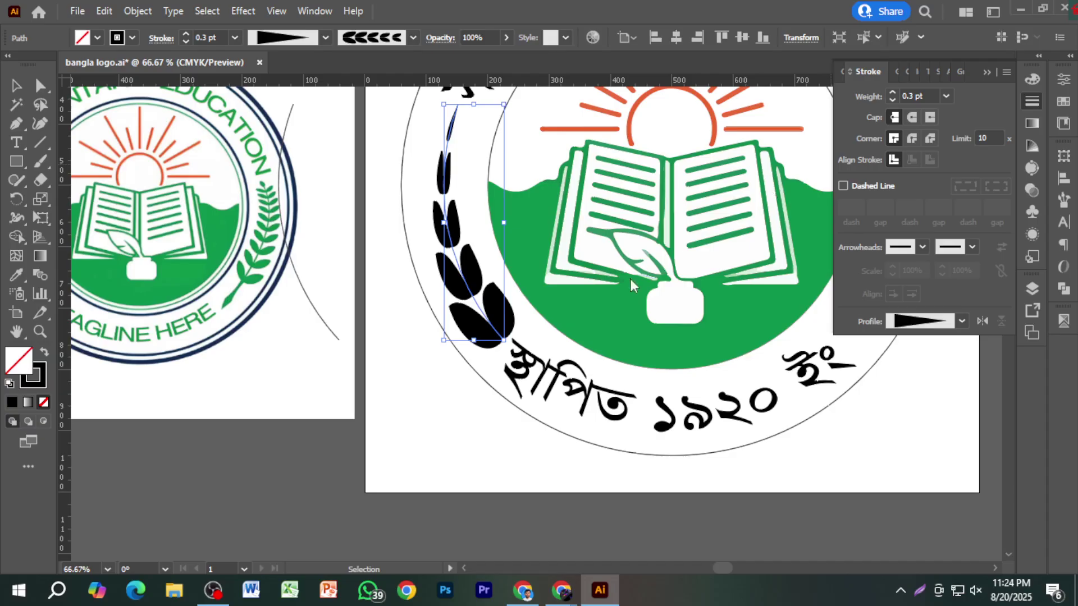
pyautogui.scroll(2, 645, 253)
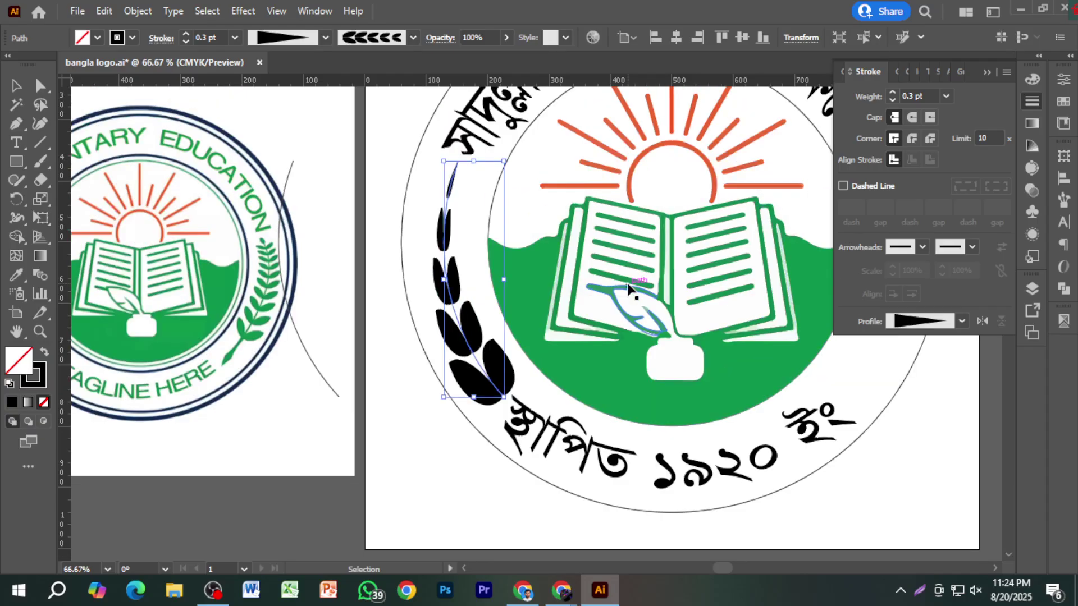
# Try stroke weights of 0.5 pt and then 0.4 pt on the leaf arc.
pyautogui.click(910, 96)
pyautogui.write('5')
pyautogui.press('Return')
pyautogui.click(913, 95)
pyautogui.press('BackSpace')
pyautogui.write('4')
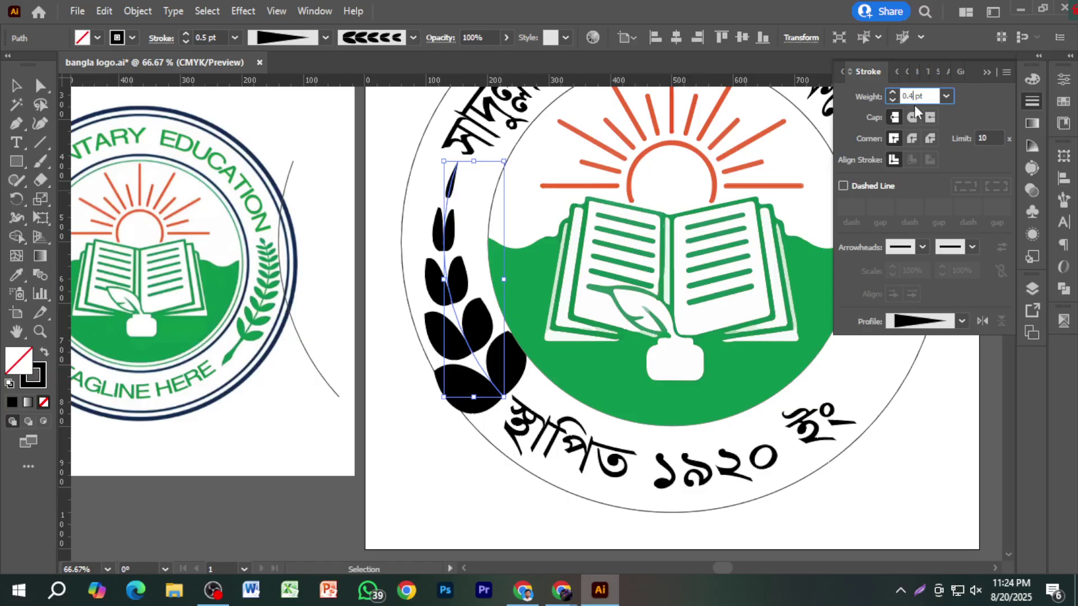
pyautogui.press('Return')
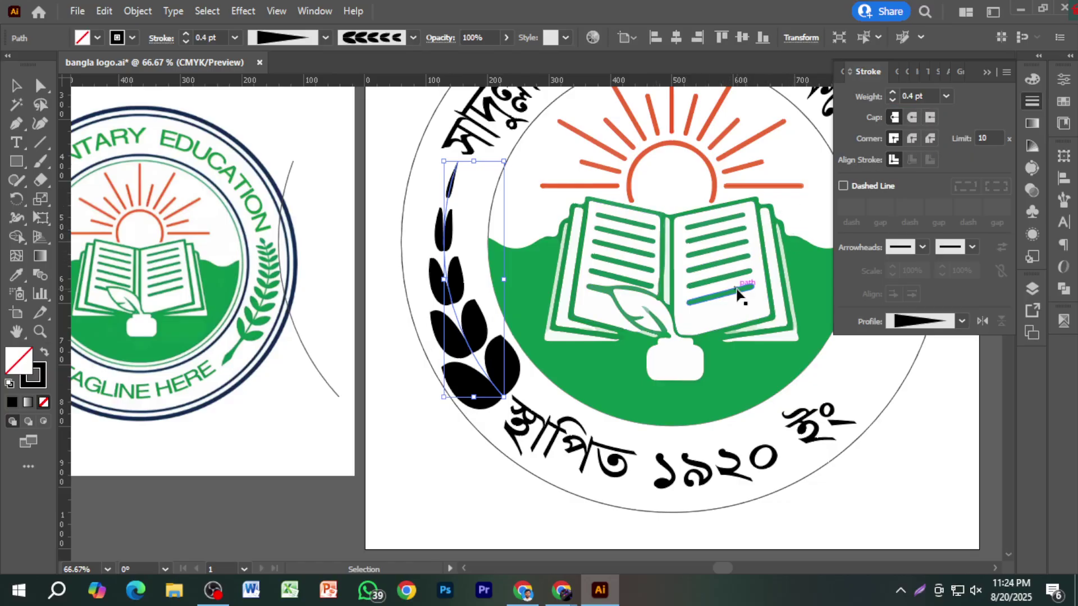
# Set the leaf arc's stroke weight back to 0.3 pt and deselect it.
pyautogui.click(910, 97)
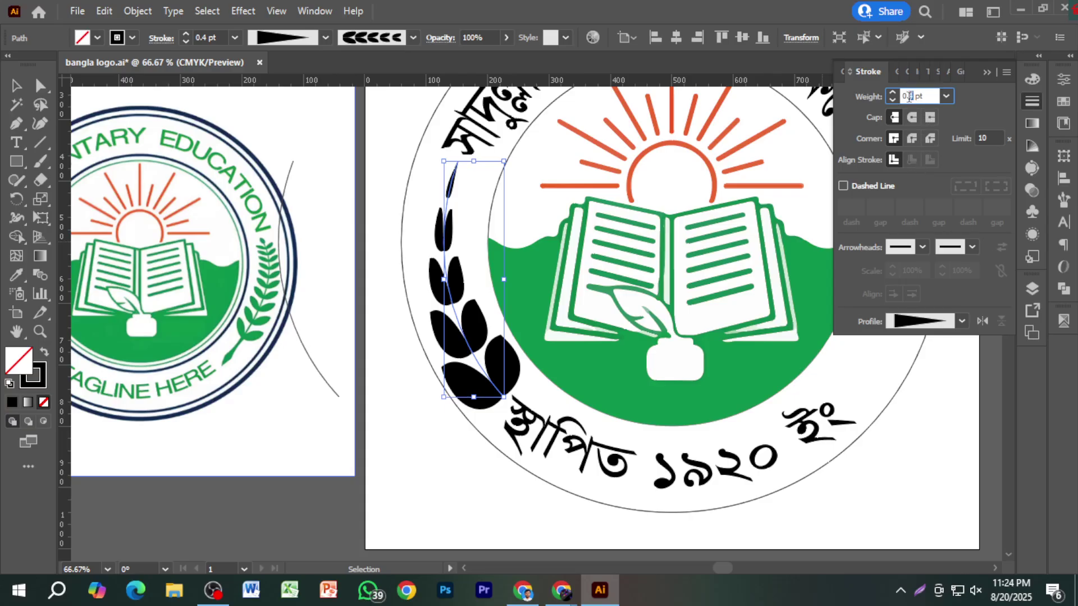
pyautogui.write('3')
pyautogui.press('Return')
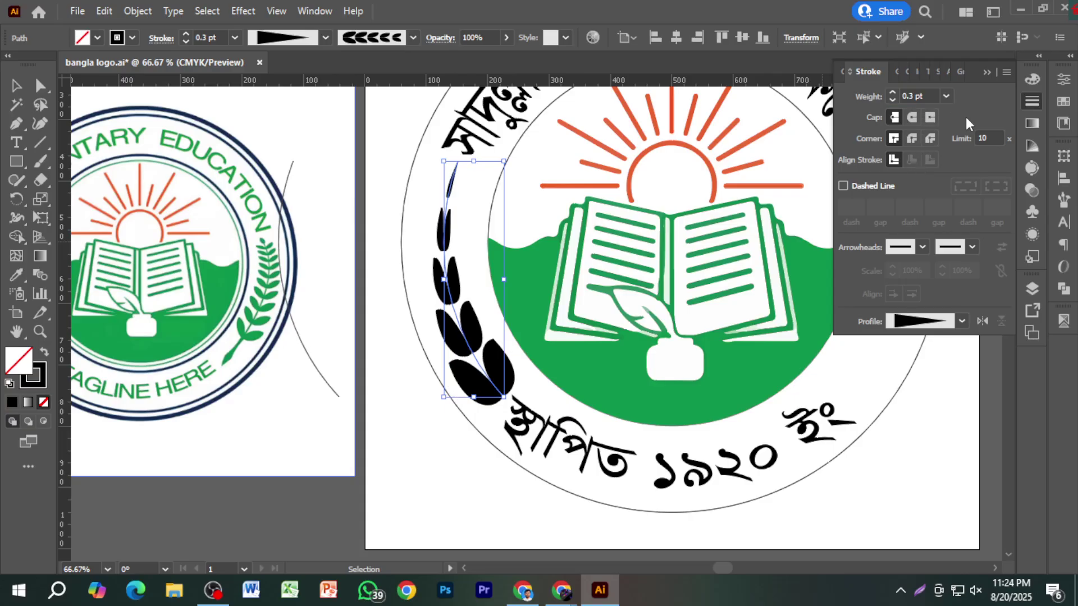
pyautogui.click(429, 432)
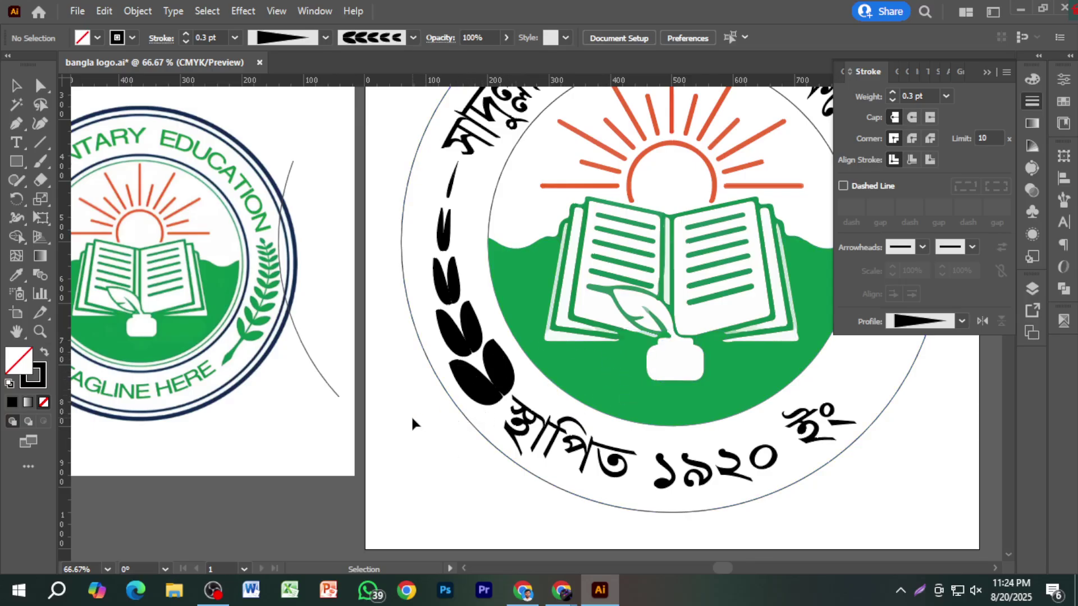
# Select the plain arc beside the reference logo and raise its stroke weight to 10 pt.
pyautogui.scroll(1, 412, 409)
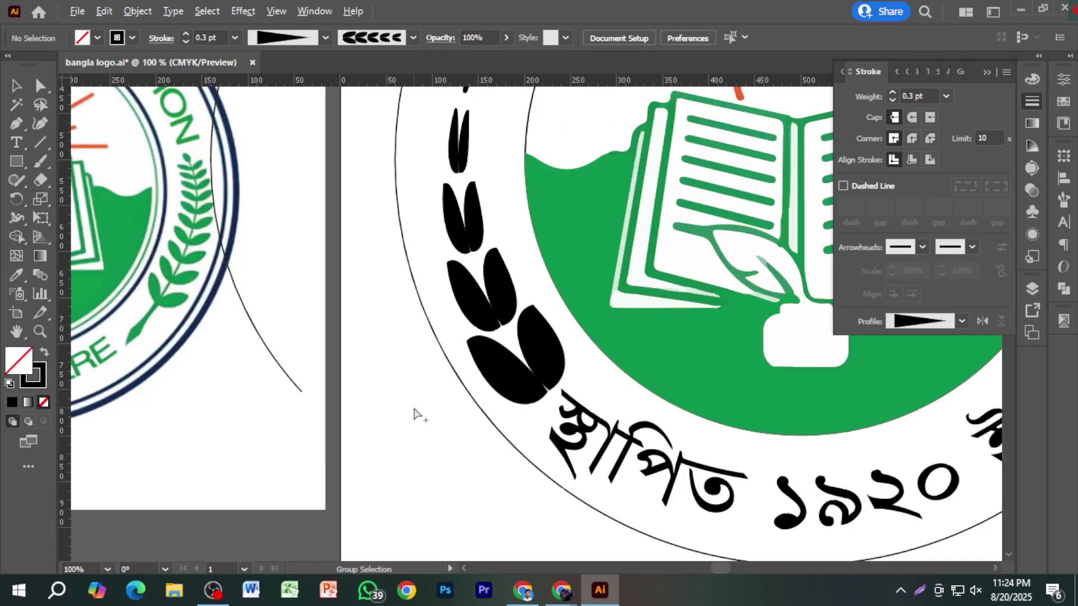
pyautogui.scroll(-1, 403, 391)
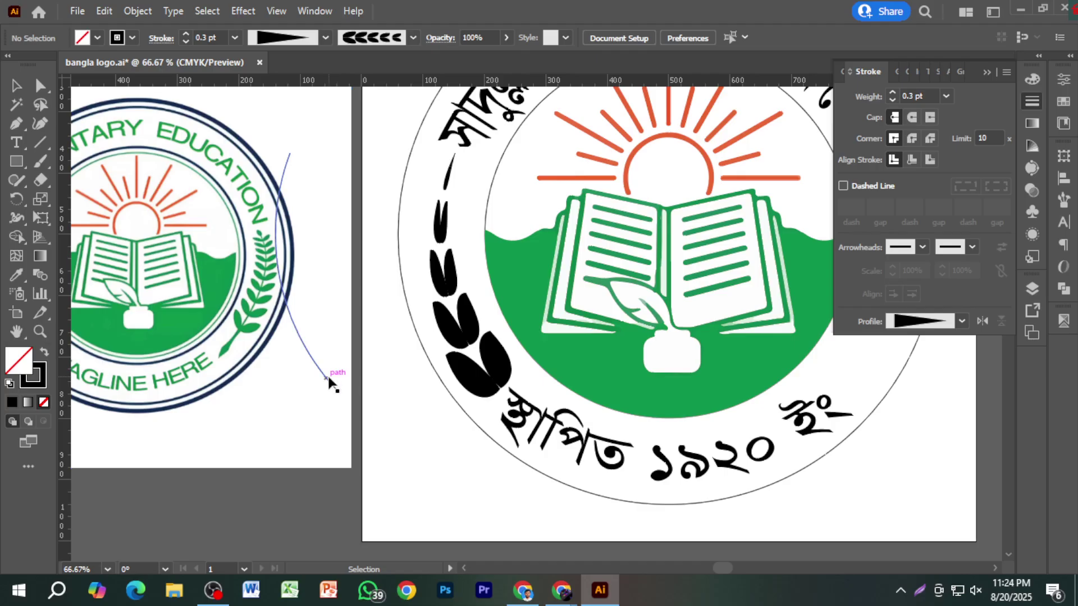
pyautogui.scroll(1, 328, 383)
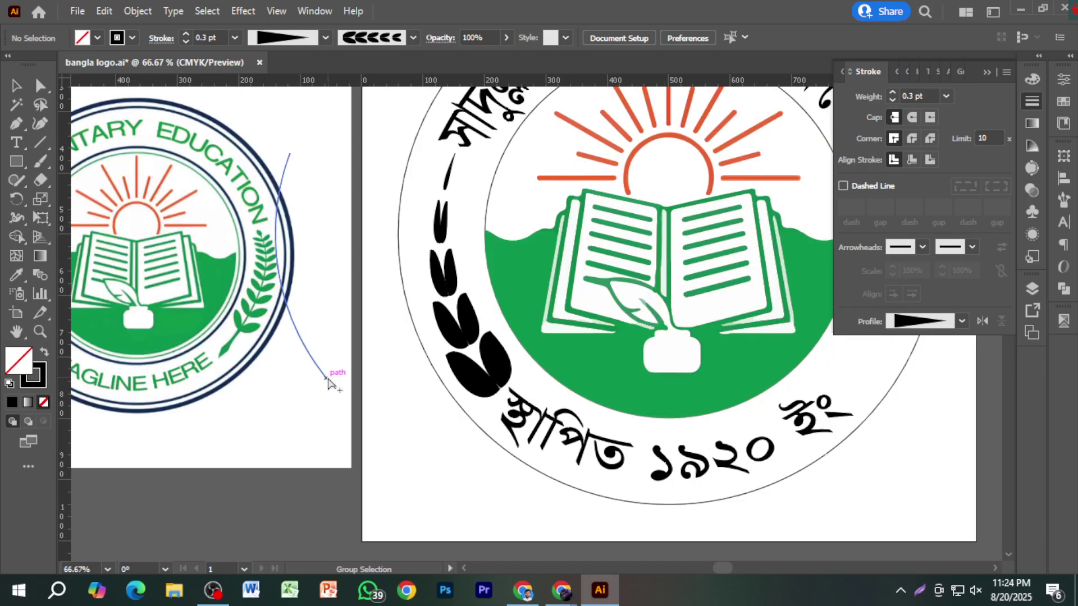
pyautogui.scroll(-1, 328, 383)
pyautogui.click(328, 383)
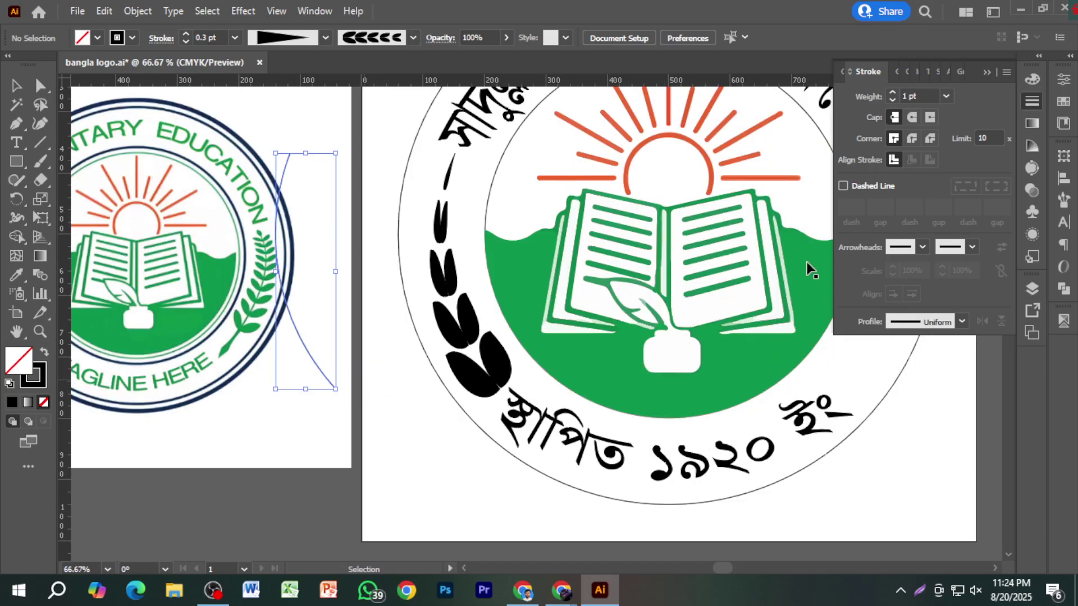
pyautogui.click(892, 94)
pyautogui.click(892, 93)
pyautogui.click(892, 93)
pyautogui.click(892, 93)
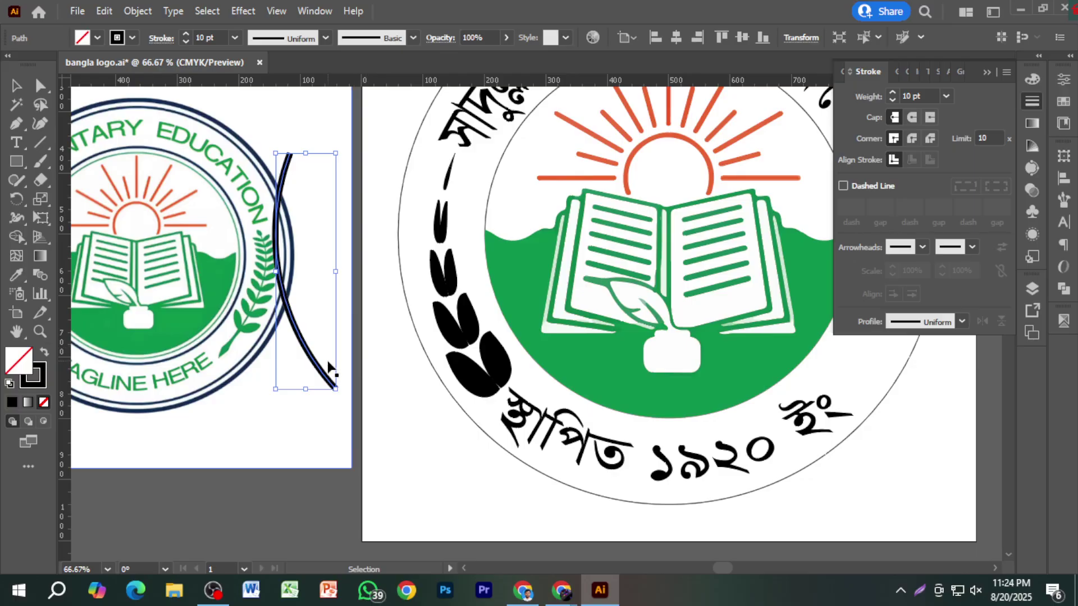
# Place a copy of the 10 pt arc along the leaves as a stem and give it the tapered triangular width profile.
pyautogui.press('alt')
pyautogui.moveTo(318, 368)
pyautogui.mouseDown()
pyautogui.moveTo(392, 362)
pyautogui.moveTo(464, 404)
pyautogui.moveTo(493, 344)
pyautogui.moveTo(481, 353)
pyautogui.mouseUp()
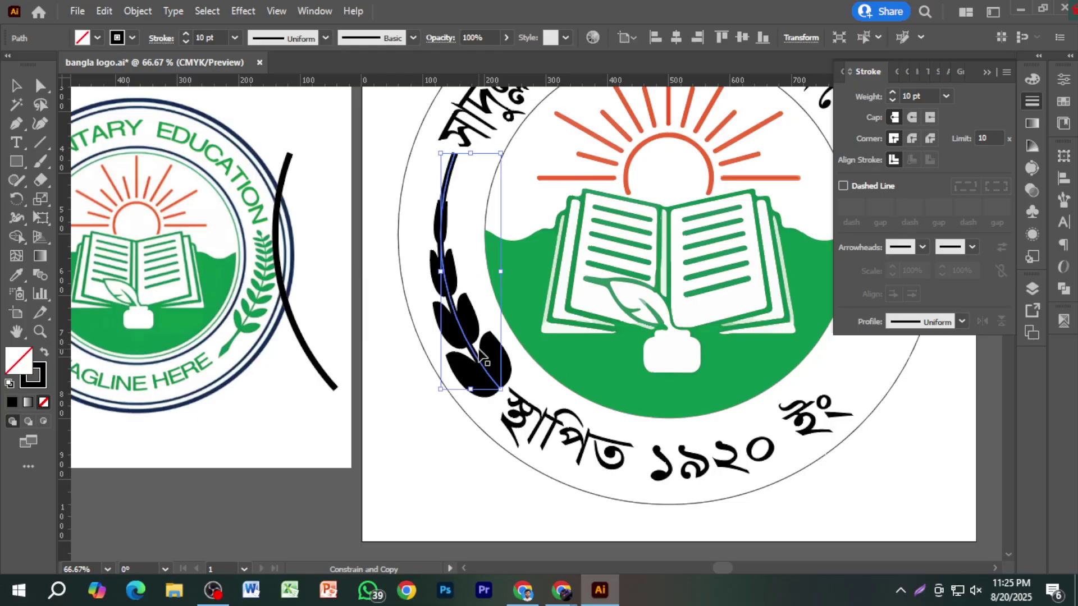
pyautogui.click(961, 321)
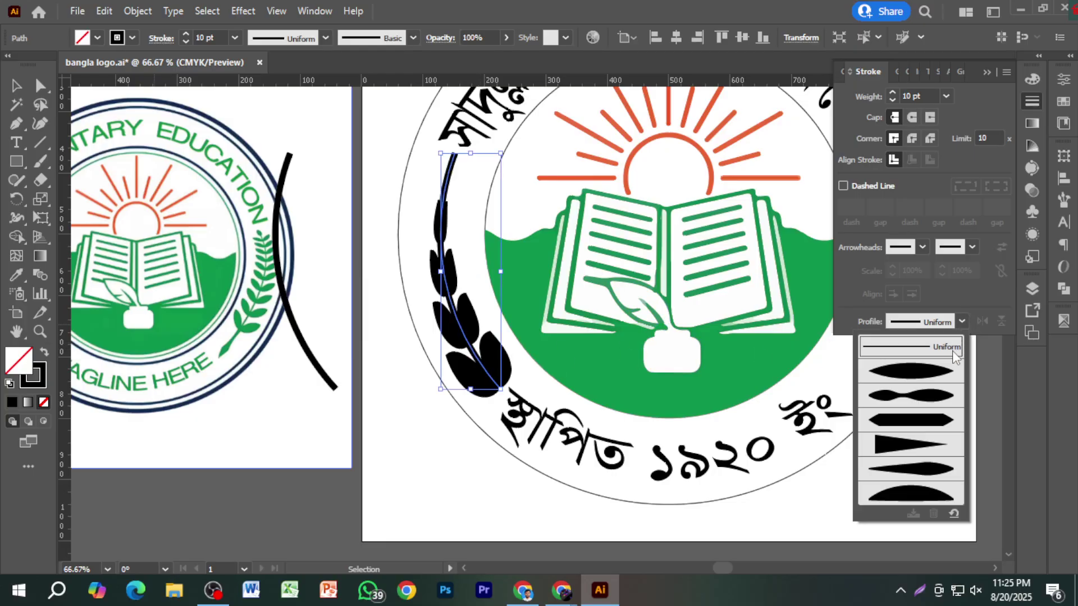
pyautogui.click(900, 444)
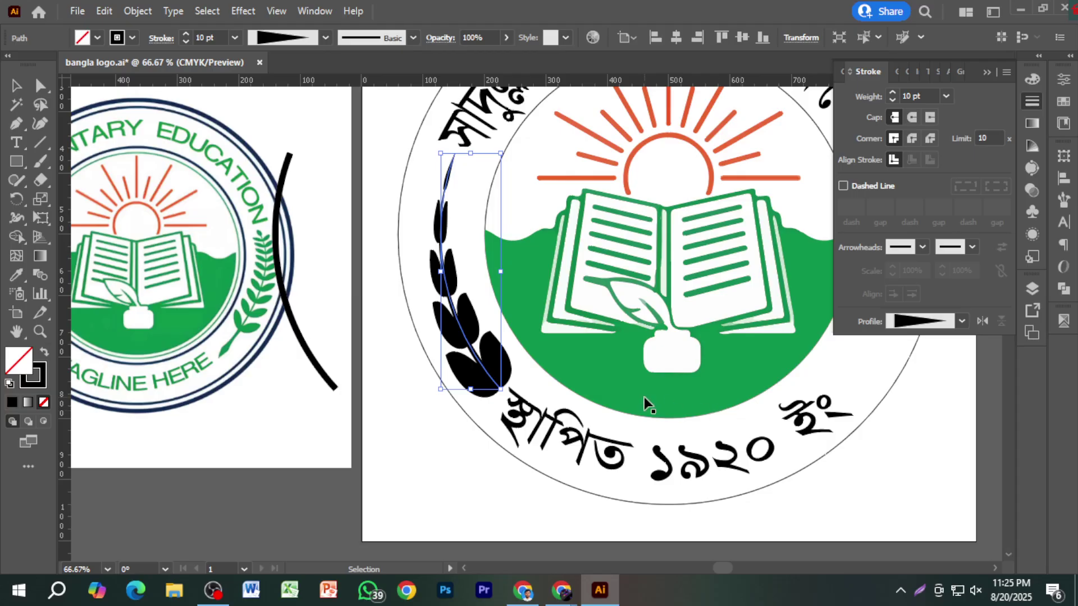
pyautogui.click(409, 458)
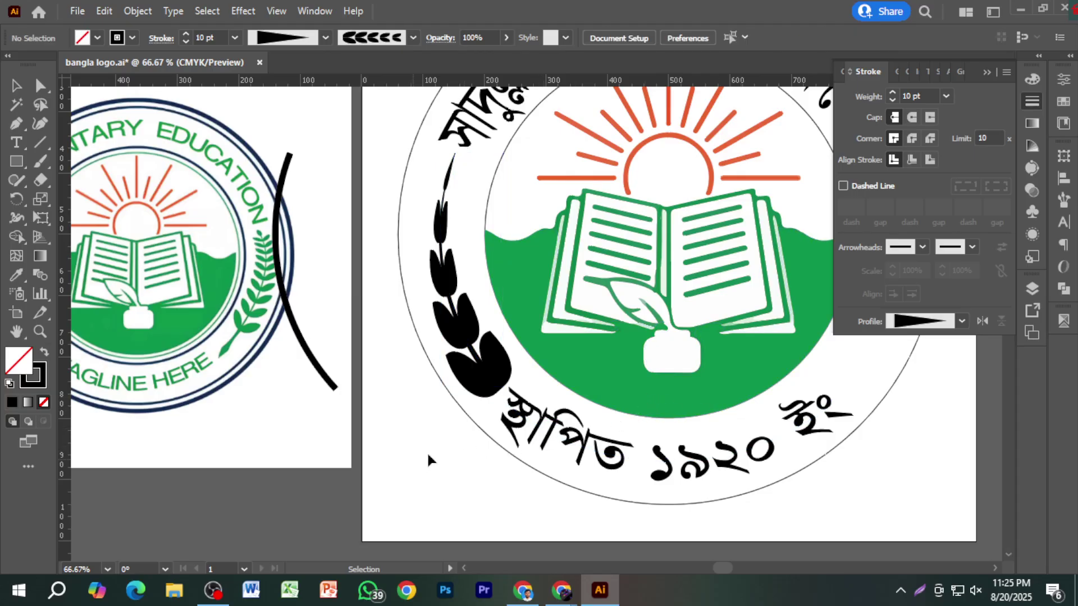
# Extend the stem below the leaves by moving its lower end anchor to about X 261 px, Y 792 px.
pyautogui.moveTo(482, 364); pyautogui.dragTo(508, 385)
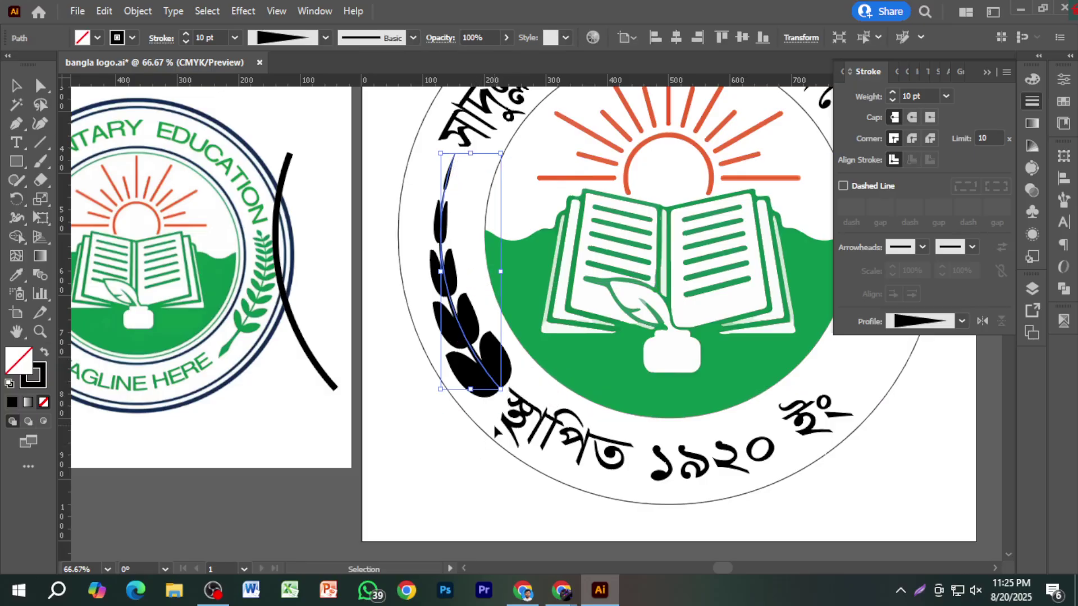
pyautogui.scroll(2, 508, 410)
pyautogui.click(40, 85)
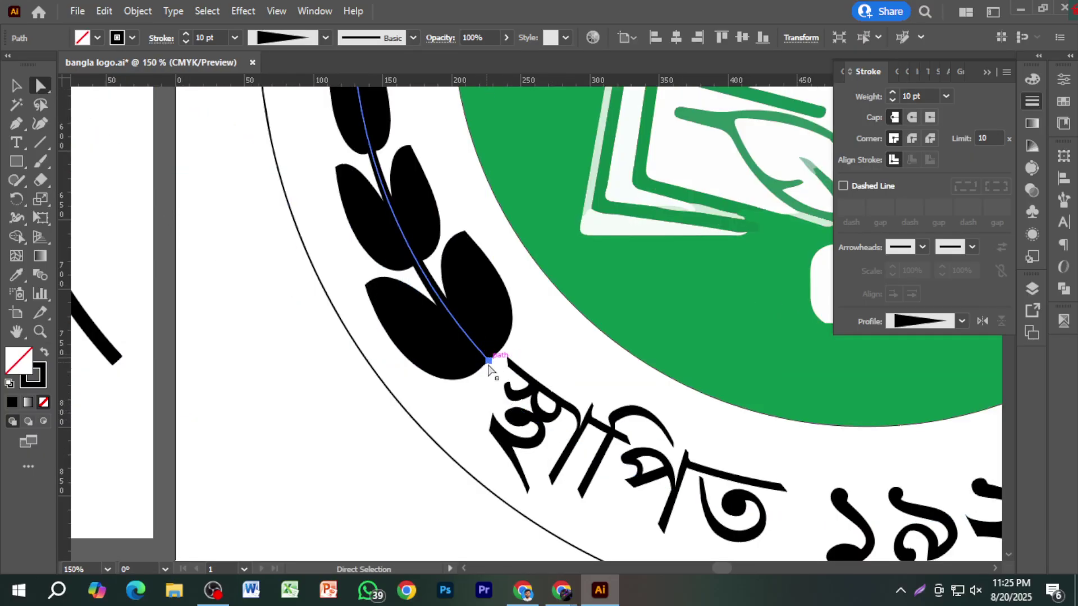
pyautogui.scroll(-2, 480, 348)
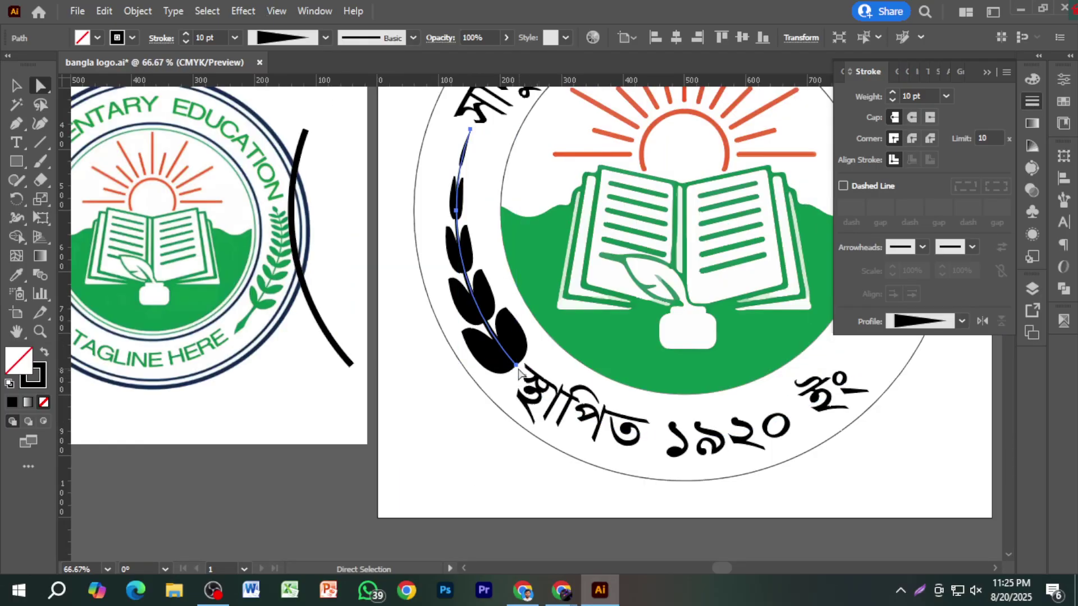
pyautogui.moveTo(516, 368)
pyautogui.mouseDown()
pyautogui.moveTo(526, 387)
pyautogui.moveTo(524, 376)
pyautogui.mouseUp()
pyautogui.click(515, 368)
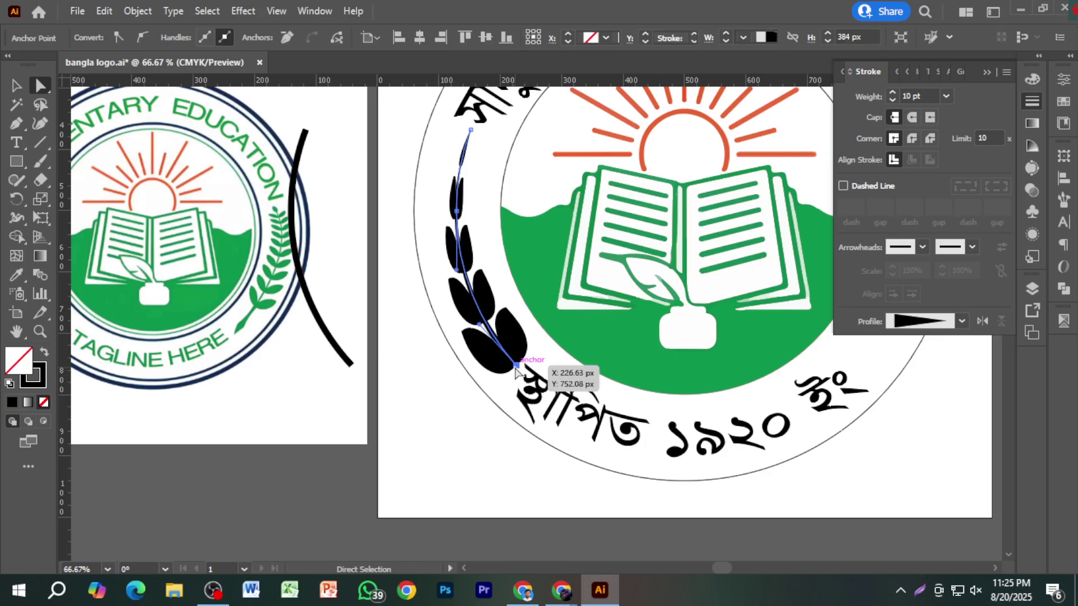
pyautogui.moveTo(516, 369); pyautogui.dragTo(537, 388)
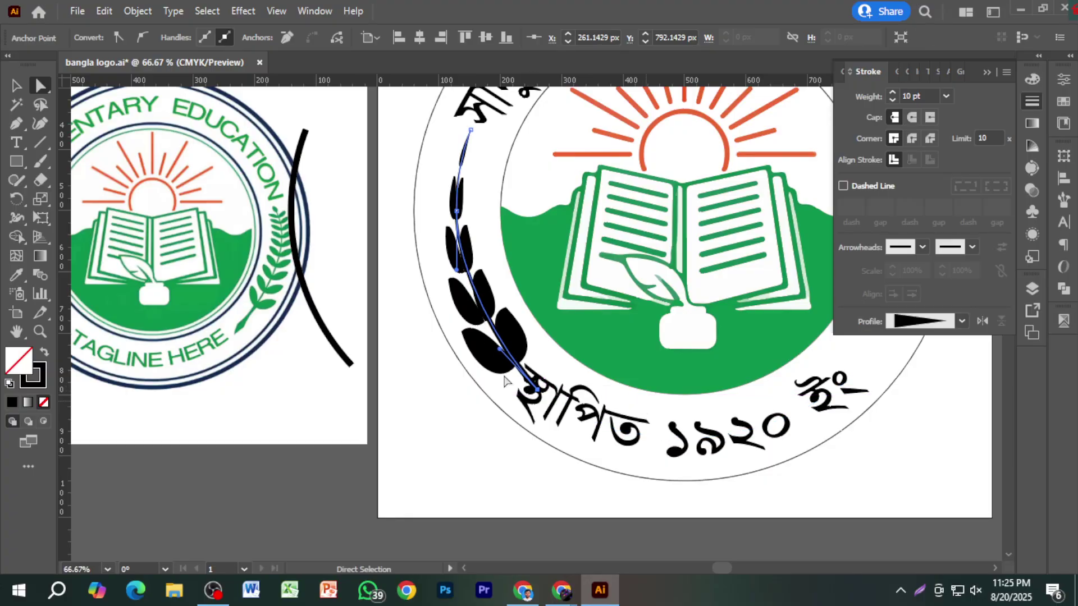
pyautogui.click(20, 86)
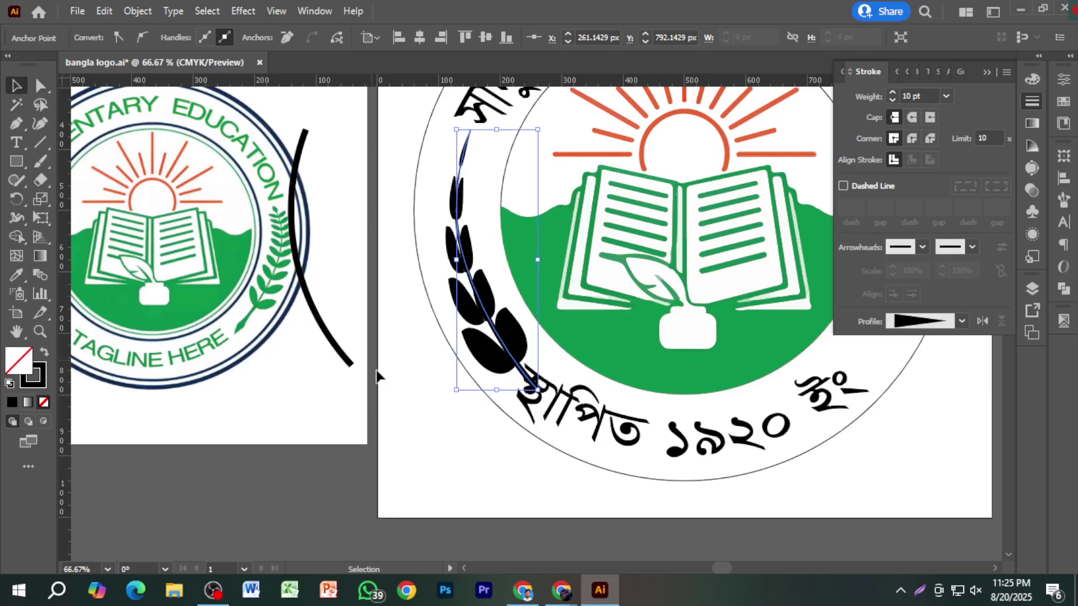
pyautogui.click(429, 430)
# Select the leaf arc and stem together and scale them down so the stem ends clear of the establishment-year text.
pyautogui.scroll(1, 433, 431)
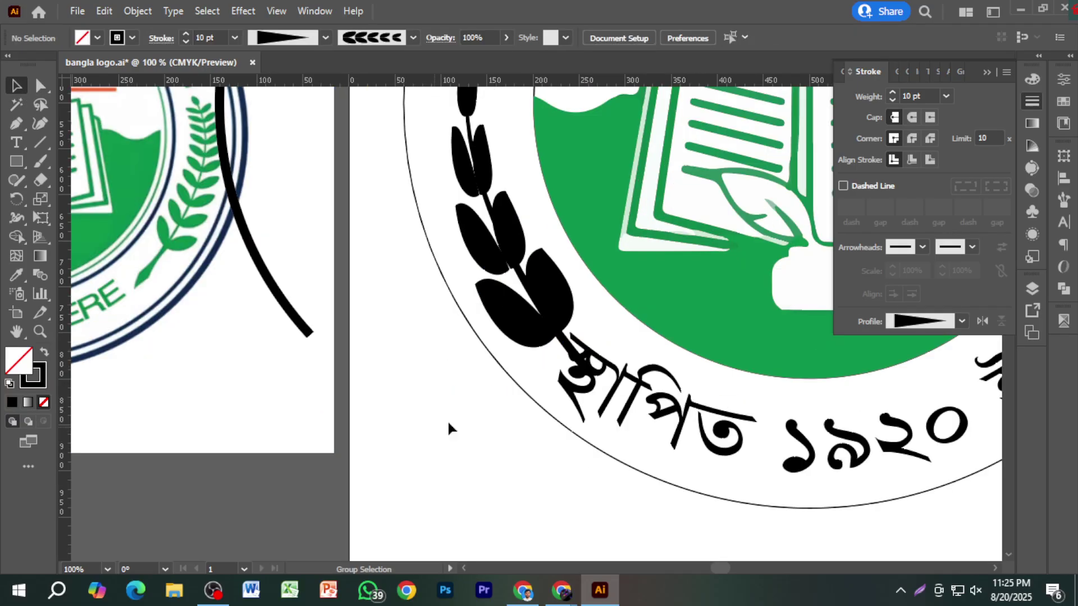
pyautogui.click(547, 327)
pyautogui.moveTo(556, 334); pyautogui.dragTo(578, 362)
pyautogui.scroll(-1, 577, 363)
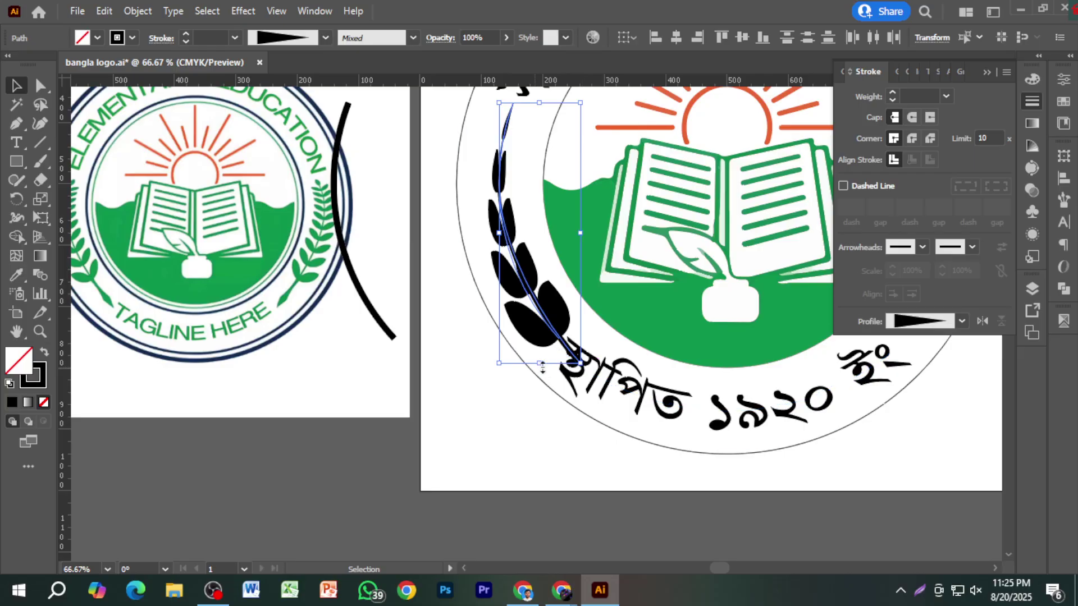
pyautogui.moveTo(542, 364); pyautogui.dragTo(524, 344)
pyautogui.hotkey('ctrl', '-')
pyautogui.moveTo(611, 374); pyautogui.dragTo(579, 413)
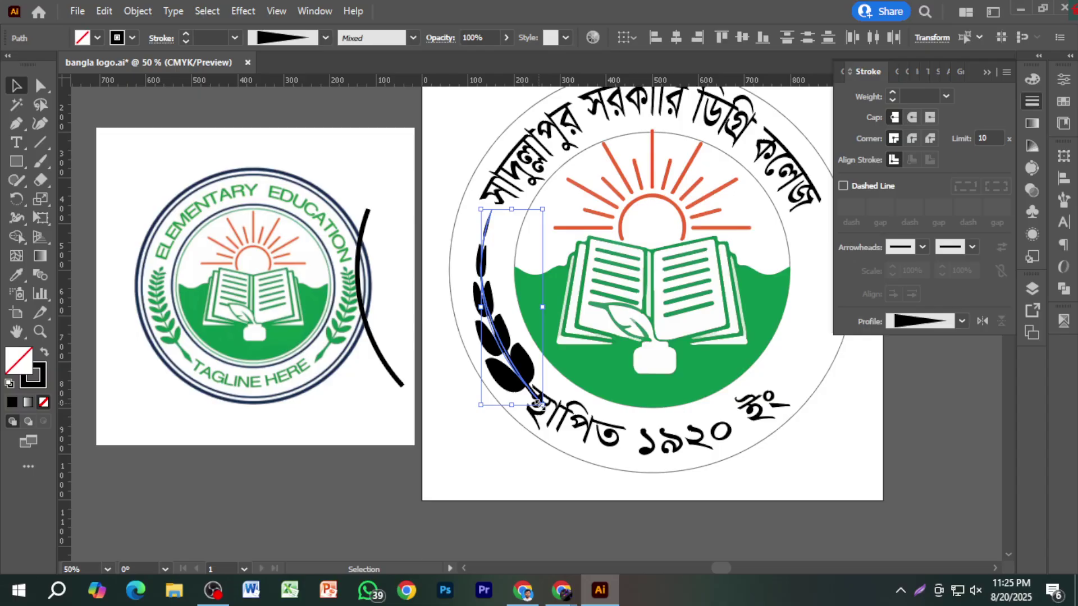
pyautogui.moveTo(538, 403)
pyautogui.mouseDown()
pyautogui.moveTo(521, 375)
pyautogui.moveTo(526, 386)
pyautogui.mouseUp()
pyautogui.click(473, 473)
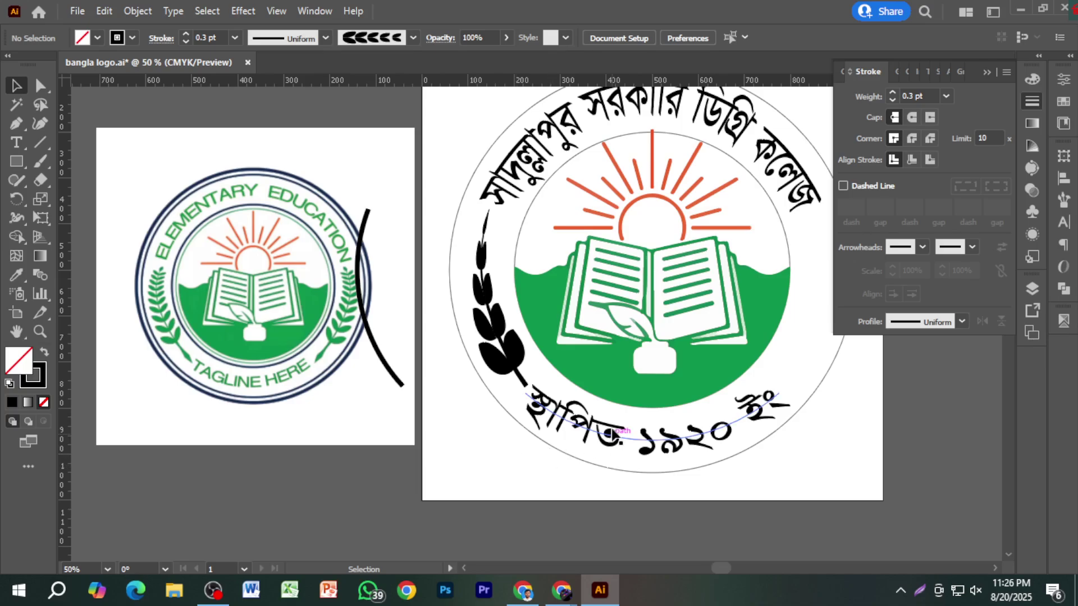
# Select the leaf arc and its stem together and flatten their transparency into filled shapes.
pyautogui.scroll(2, 519, 382)
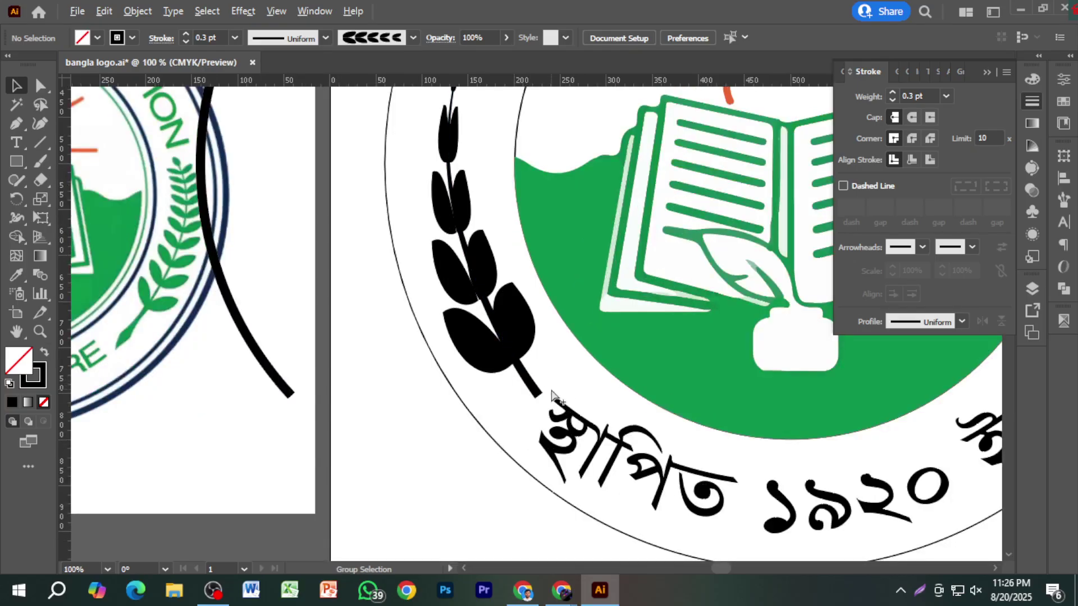
pyautogui.scroll(-2, 530, 385)
pyautogui.scroll(4, 524, 377)
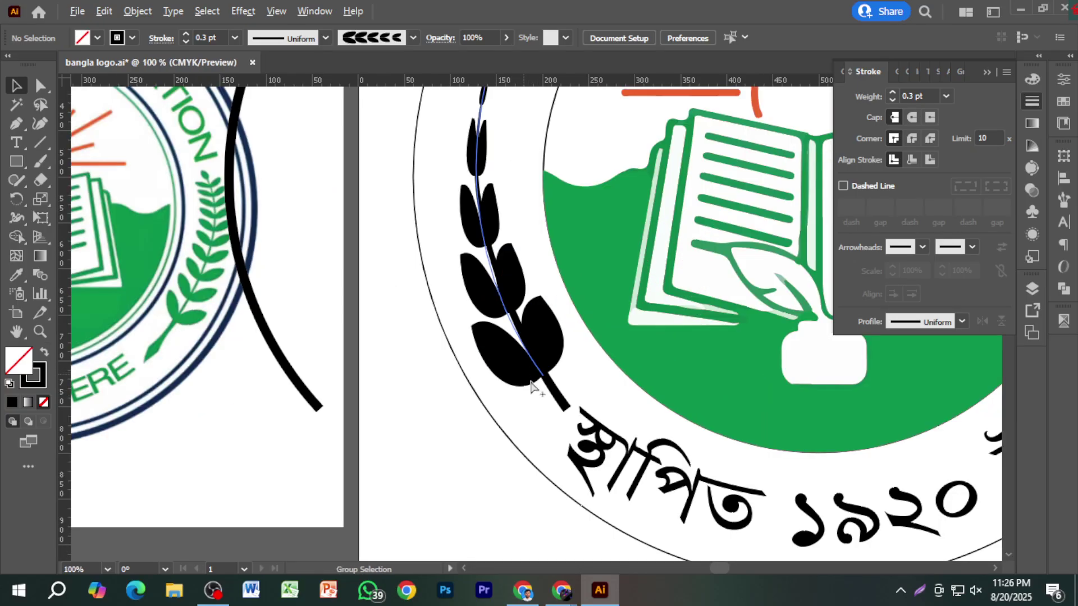
pyautogui.click(568, 382)
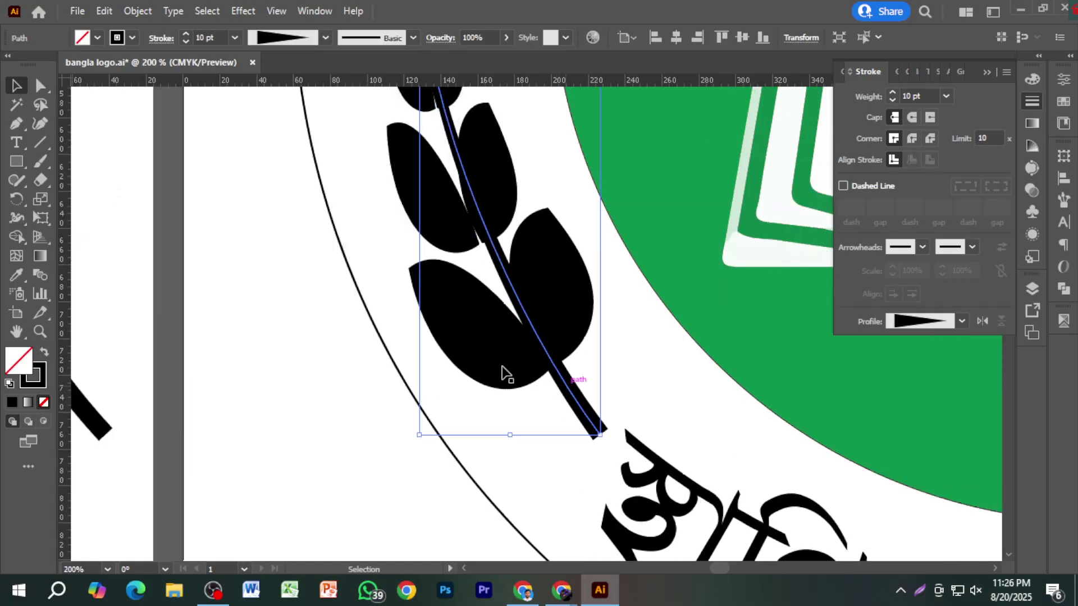
pyautogui.click(137, 11)
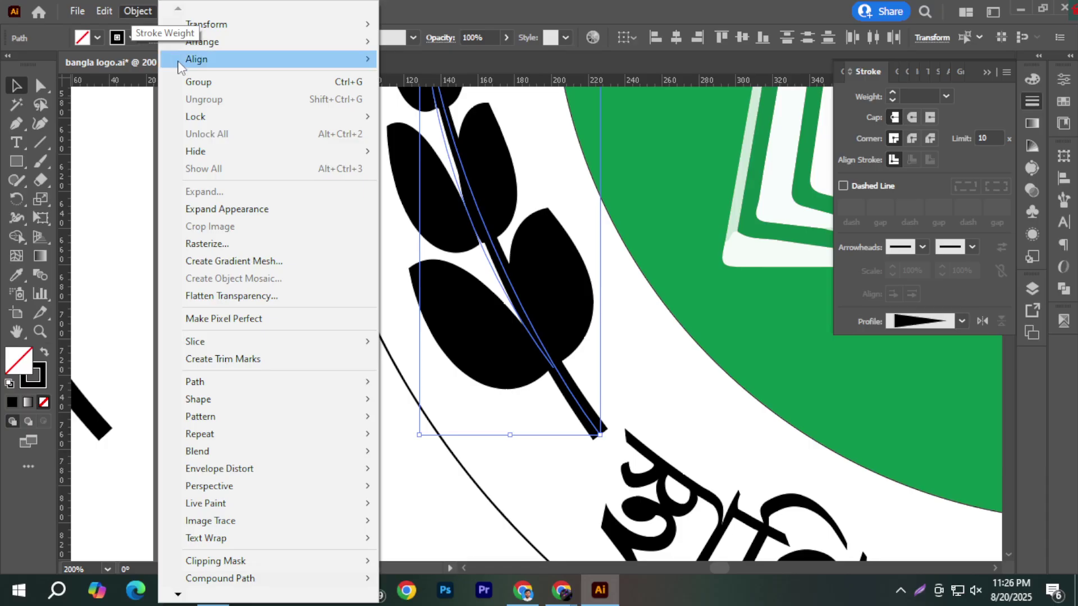
pyautogui.click(304, 296)
pyautogui.click(576, 435)
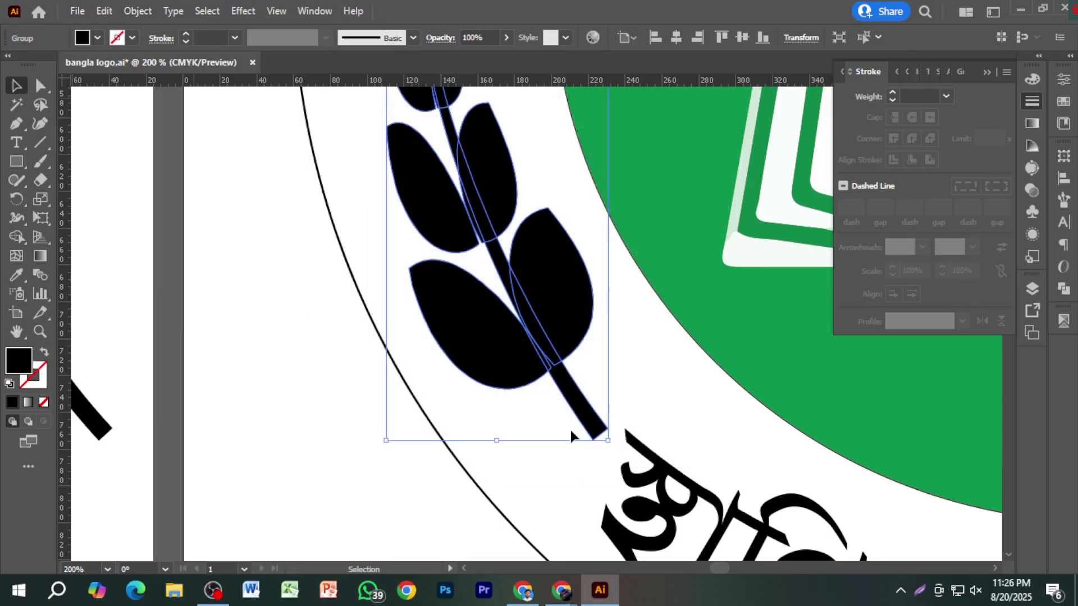
# Fill the flattened leaf branch with the green sampled from the emblem's hills.
pyautogui.click(17, 275)
pyautogui.click(723, 336)
pyautogui.click(17, 86)
pyautogui.scroll(-1, 324, 337)
pyautogui.scroll(-5, 325, 341)
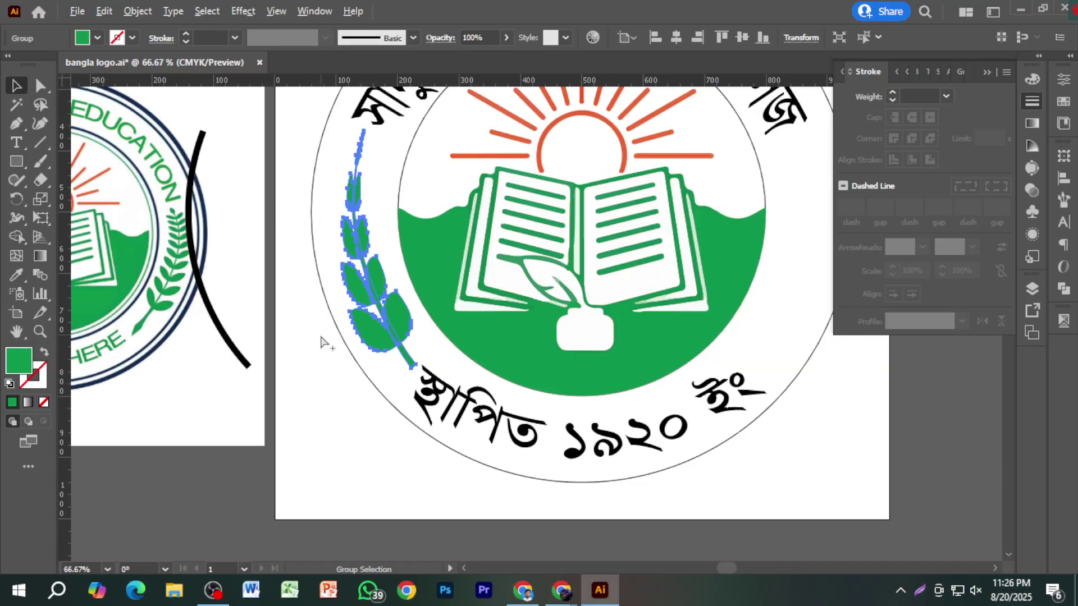
# Make a horizontally flipped copy of the green leaf branch and place it on the opposite side of the ring.
pyautogui.click(362, 339)
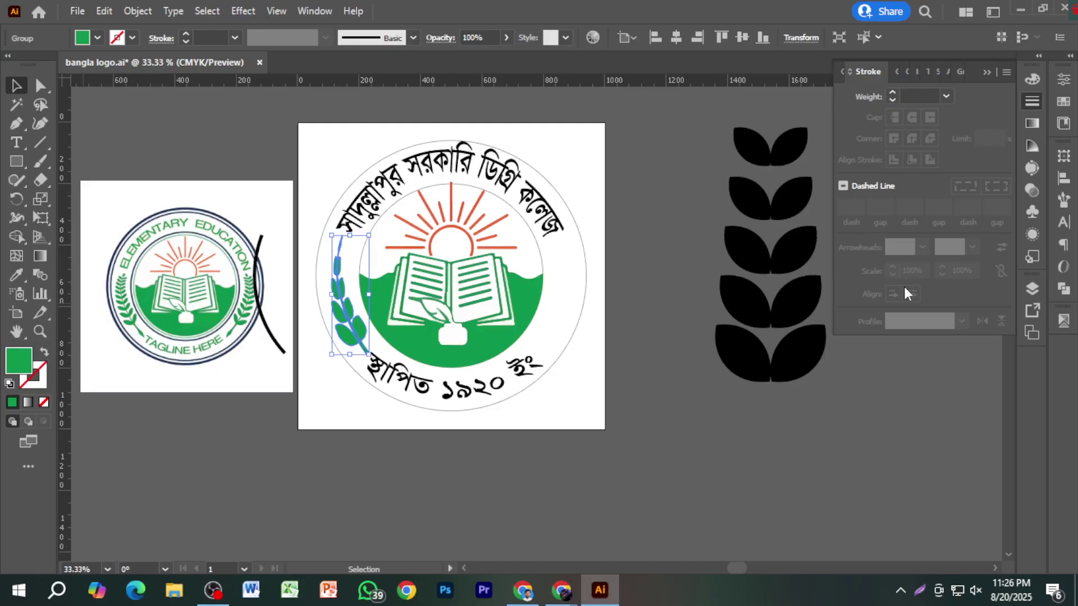
pyautogui.click(1063, 160)
pyautogui.click(1036, 148)
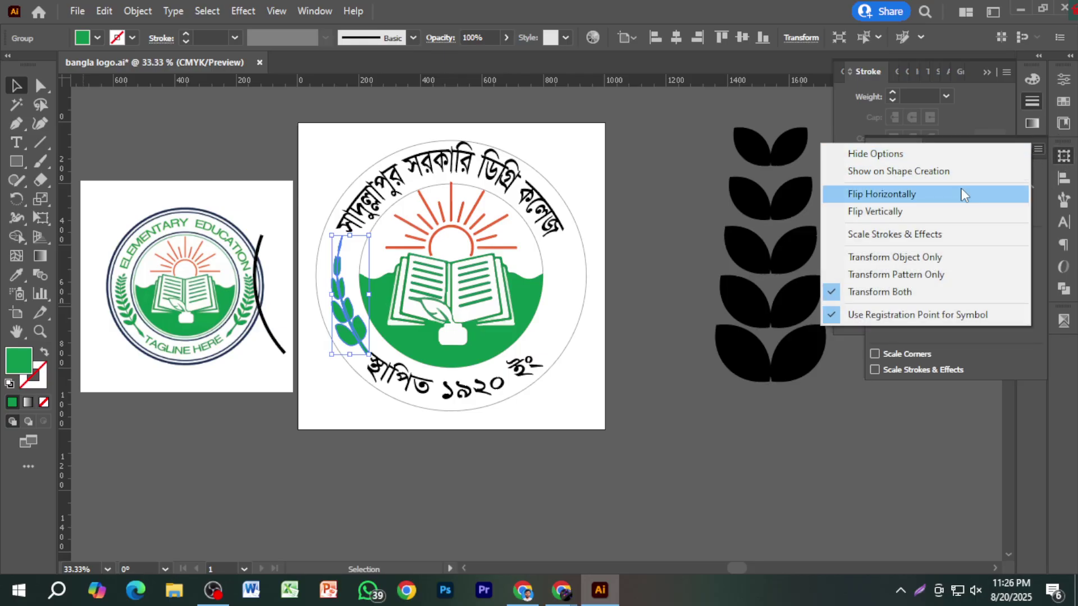
pyautogui.click(898, 193)
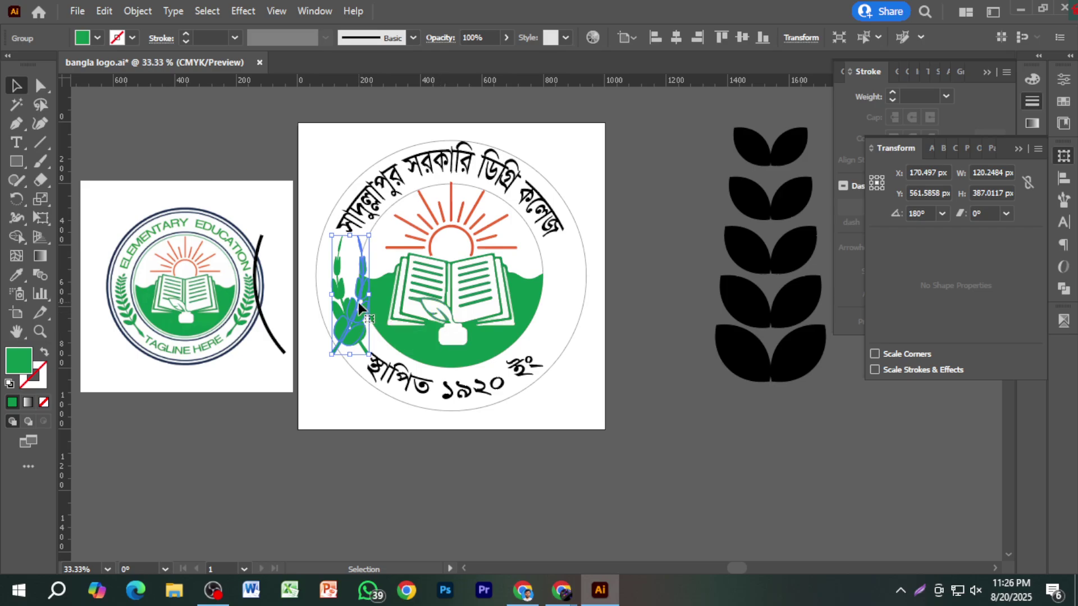
pyautogui.moveTo(355, 314); pyautogui.dragTo(557, 321)
pyautogui.click(637, 355)
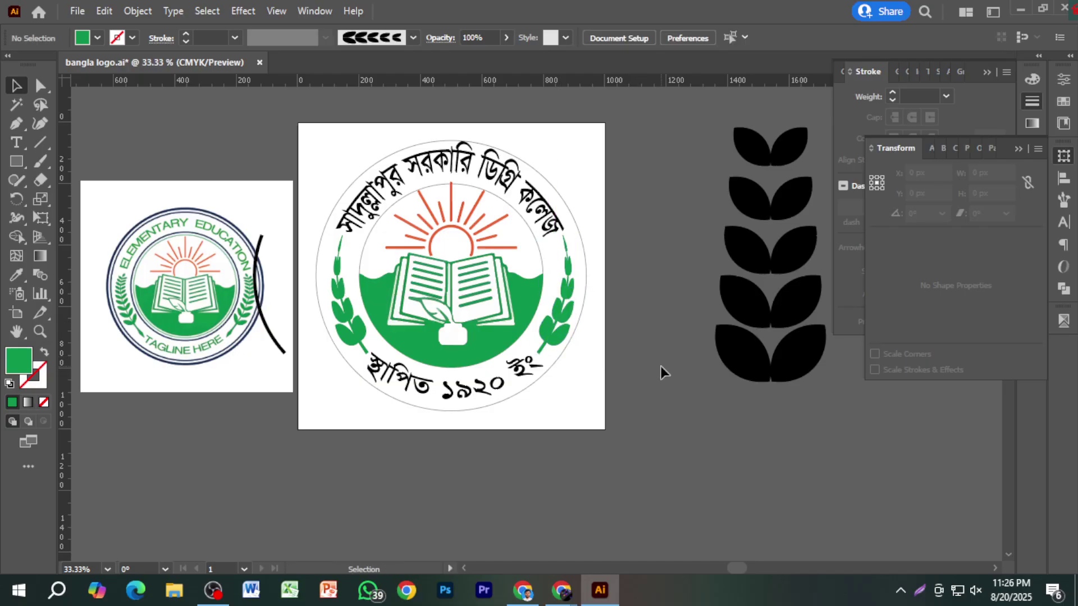
# Try to colour the curved college name with the green sampled from the emblem's hills.
pyautogui.click(566, 219)
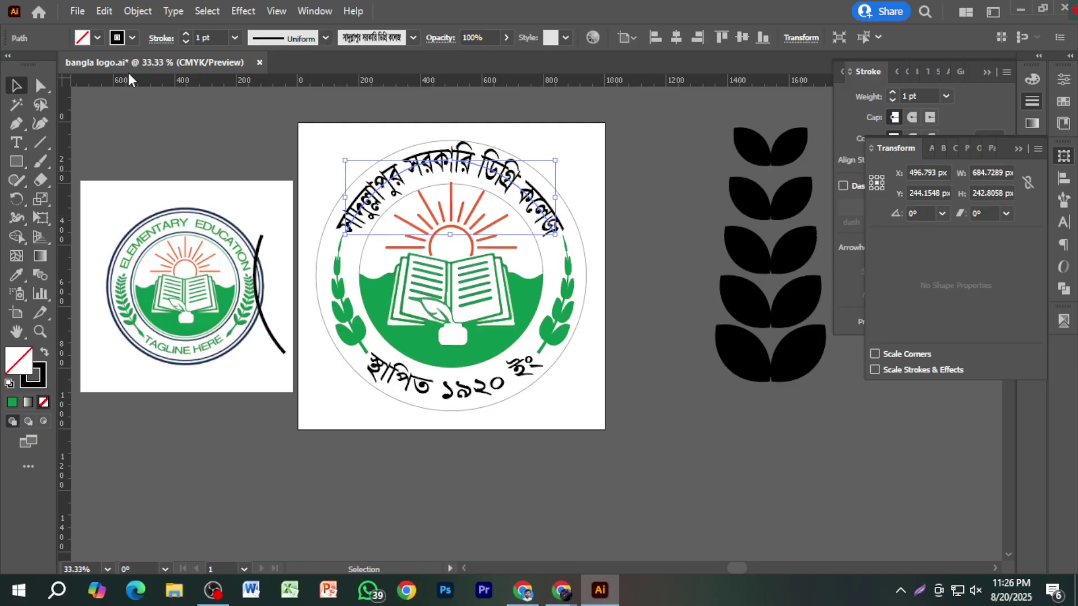
pyautogui.click(132, 16)
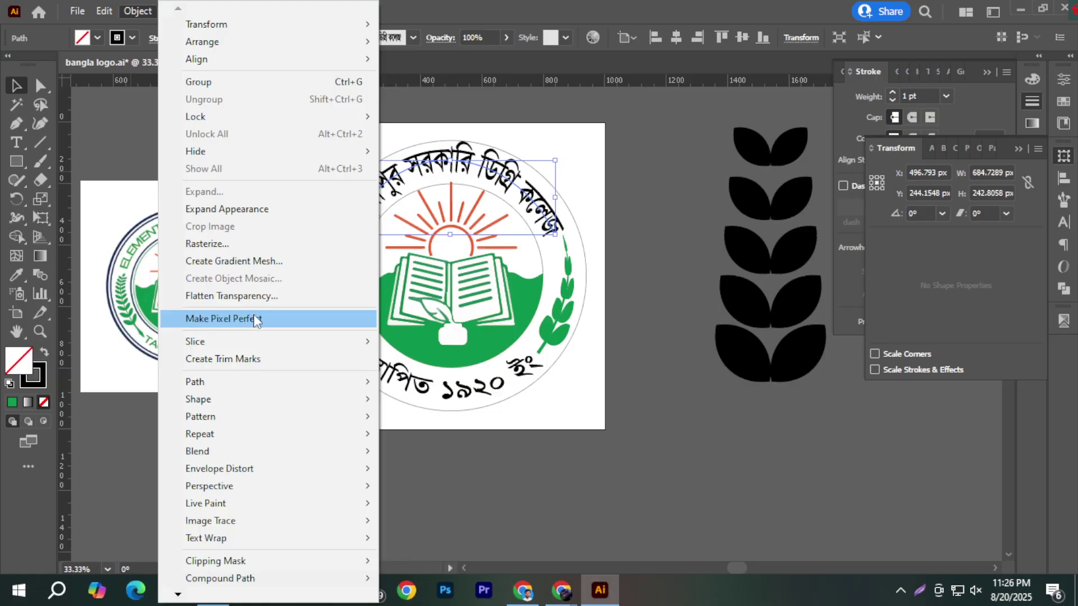
pyautogui.click(638, 220)
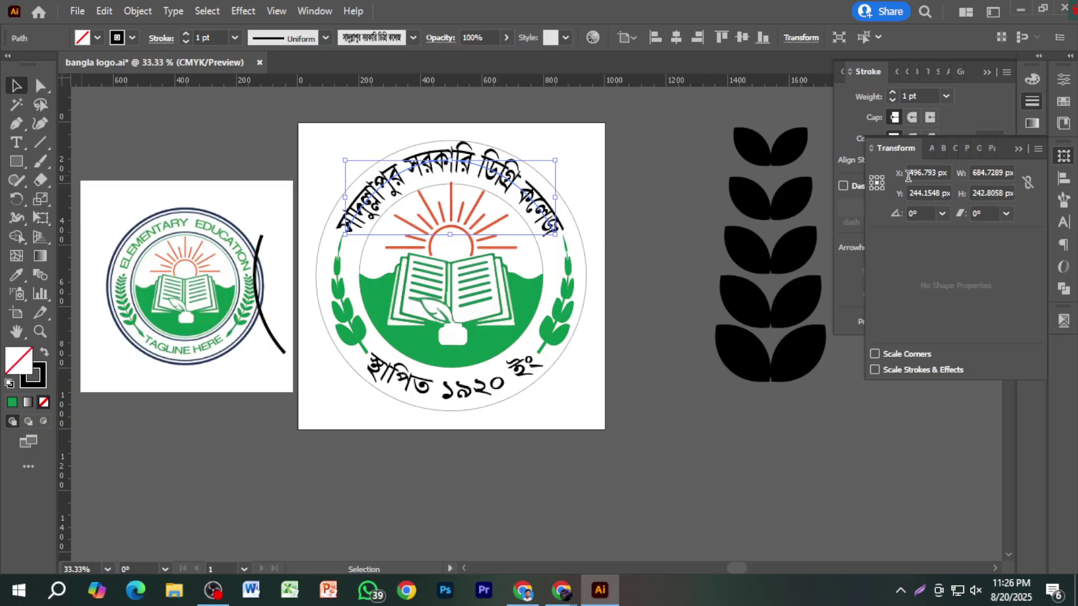
pyautogui.click(1031, 79)
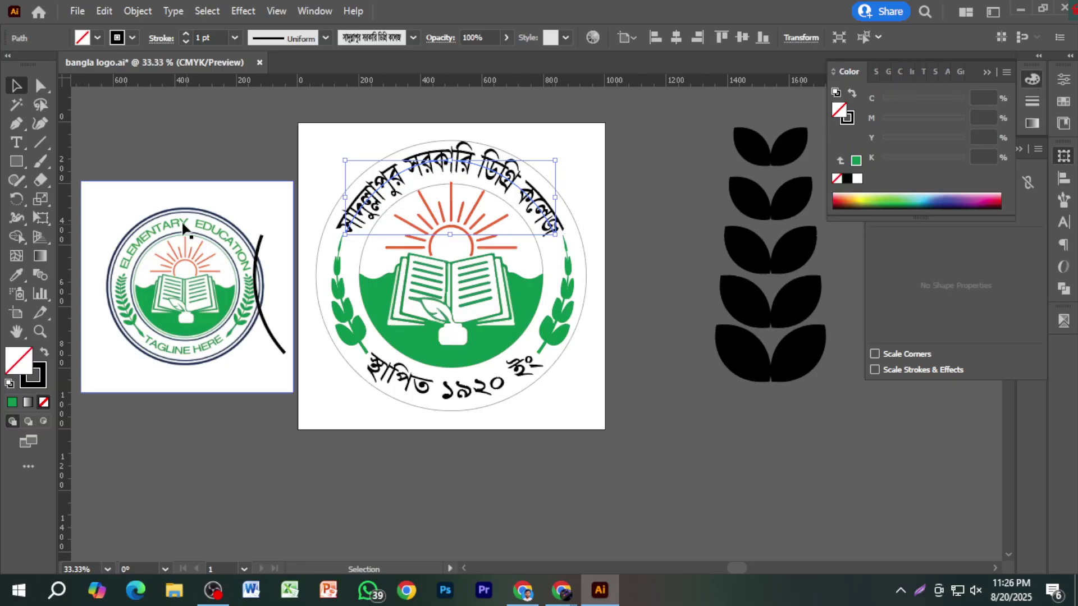
pyautogui.click(22, 274)
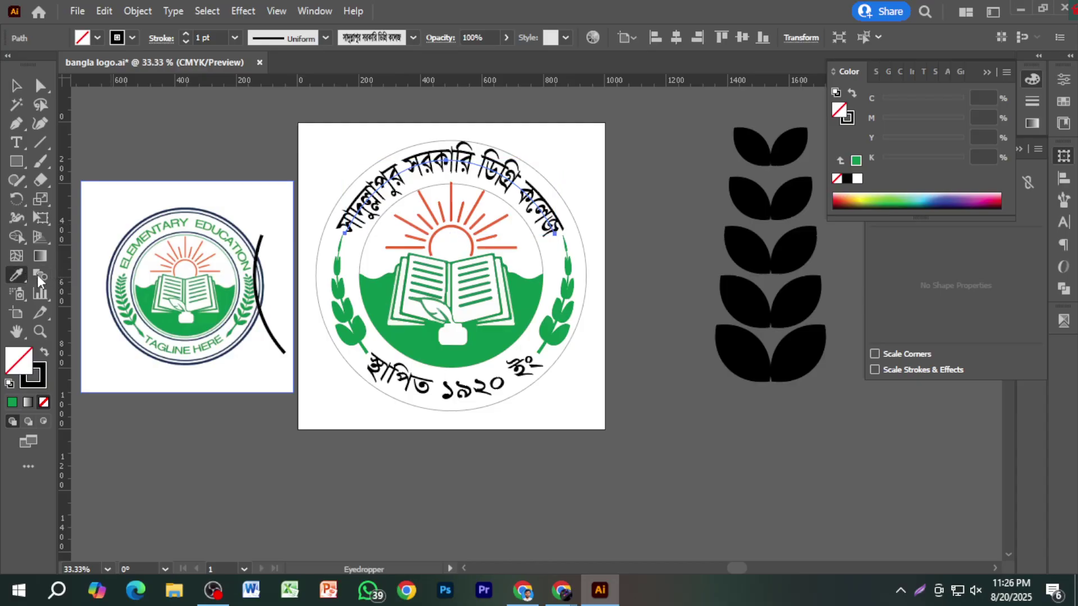
pyautogui.click(415, 339)
pyautogui.hotkey('ctrl', 'z')
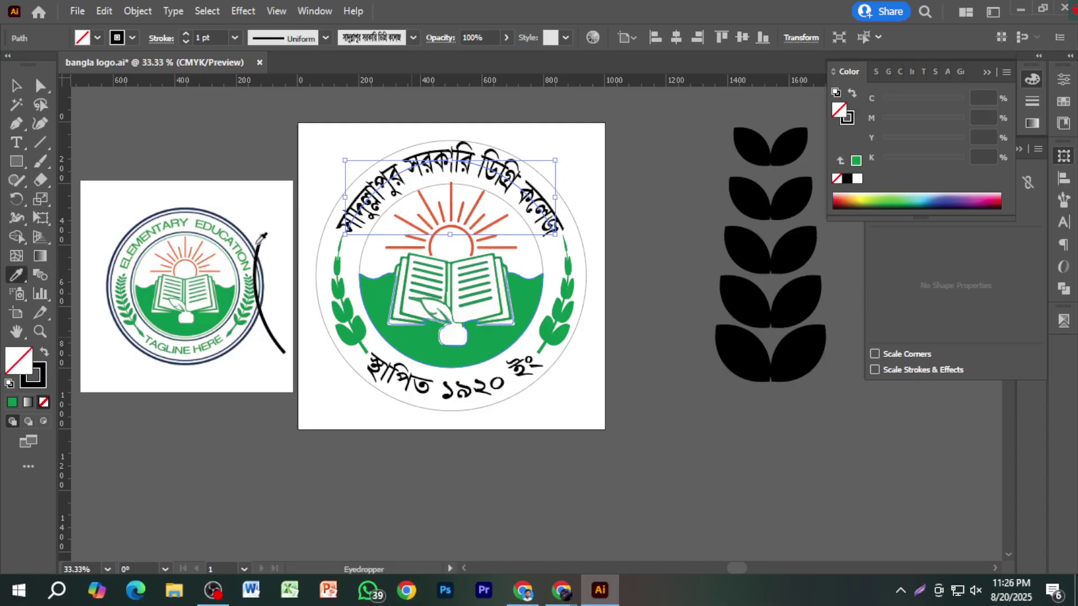
pyautogui.click(15, 86)
pyautogui.click(176, 150)
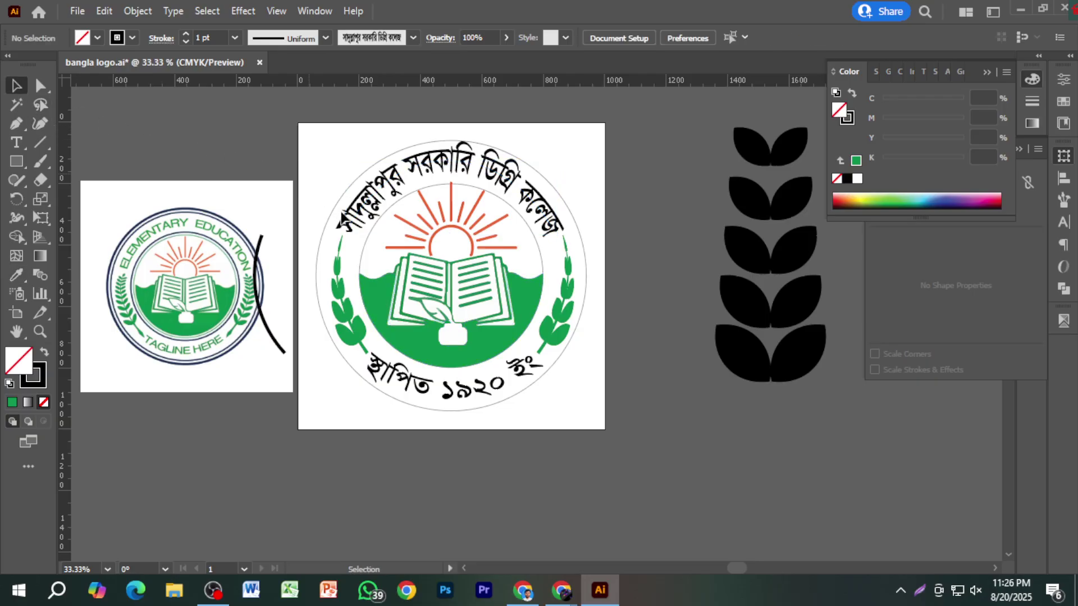
# Try to recolour the curved college name path by setting its fill's yellow value to 77%.
pyautogui.scroll(1, 365, 224)
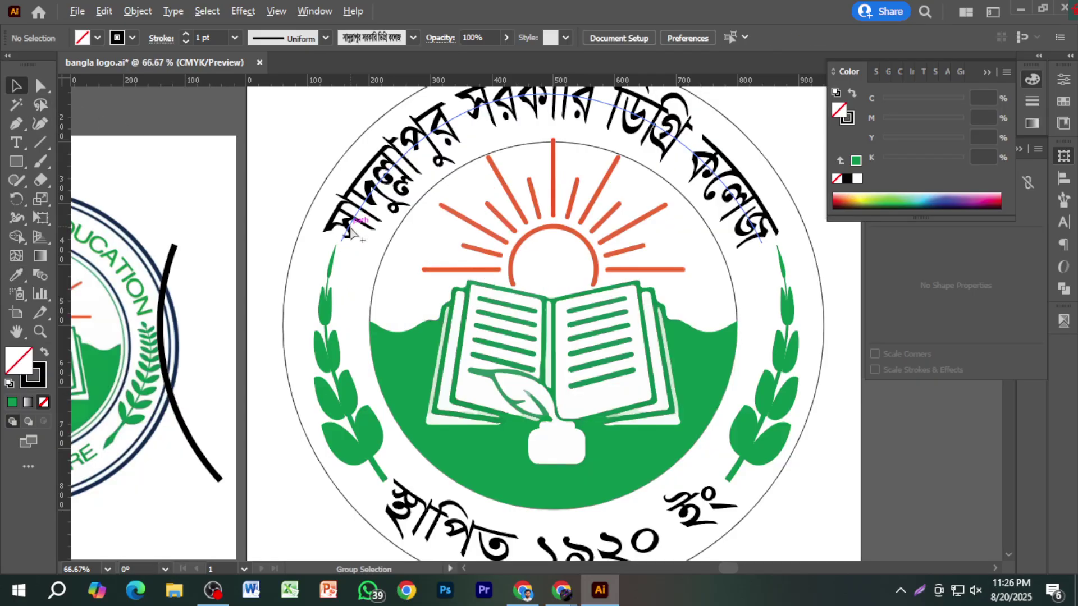
pyautogui.click(387, 209)
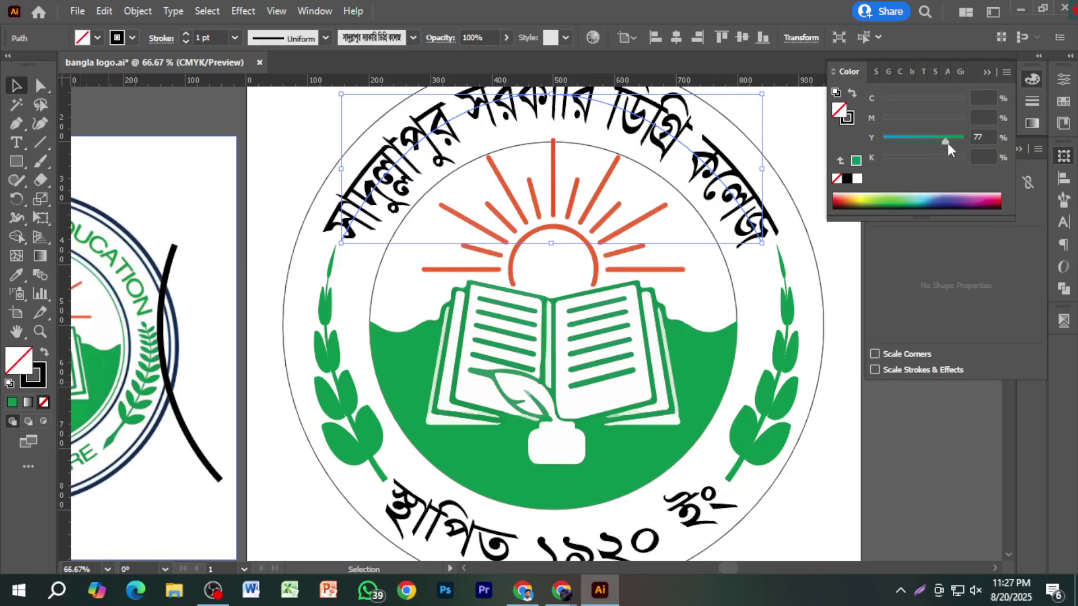
pyautogui.click(949, 143)
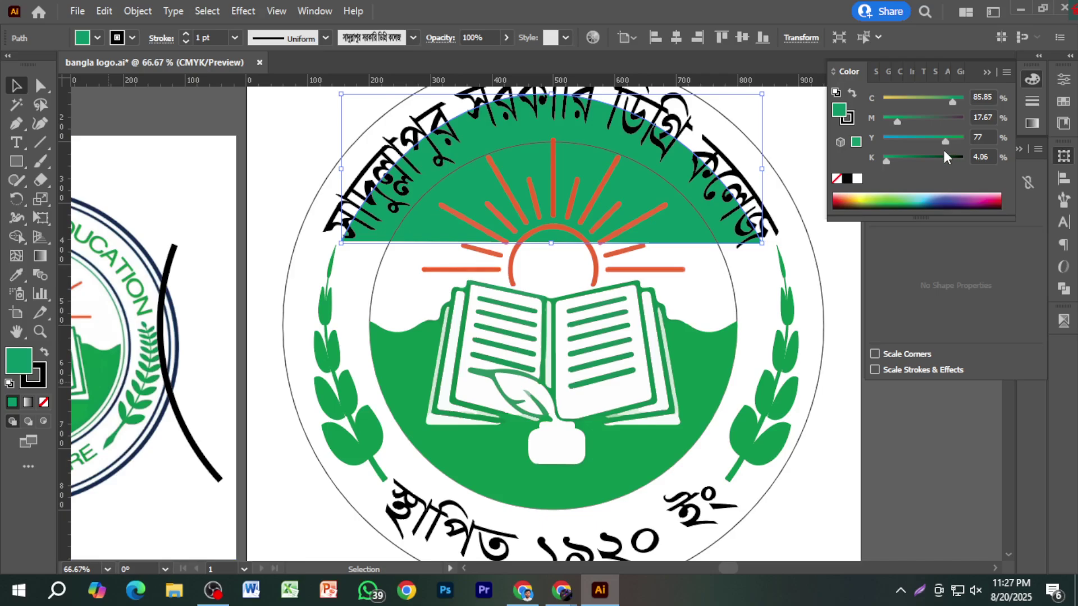
pyautogui.hotkey('ctrl', 'z')
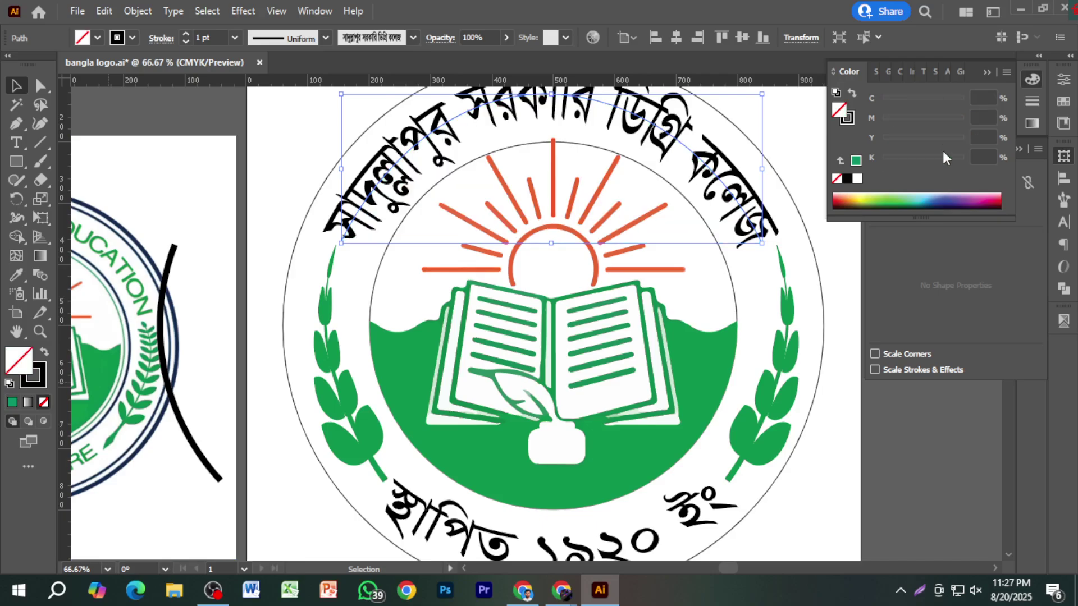
# Flatten the transparency of the curved college name and fill it with the green sampled from the emblem's hills.
pyautogui.click(137, 11)
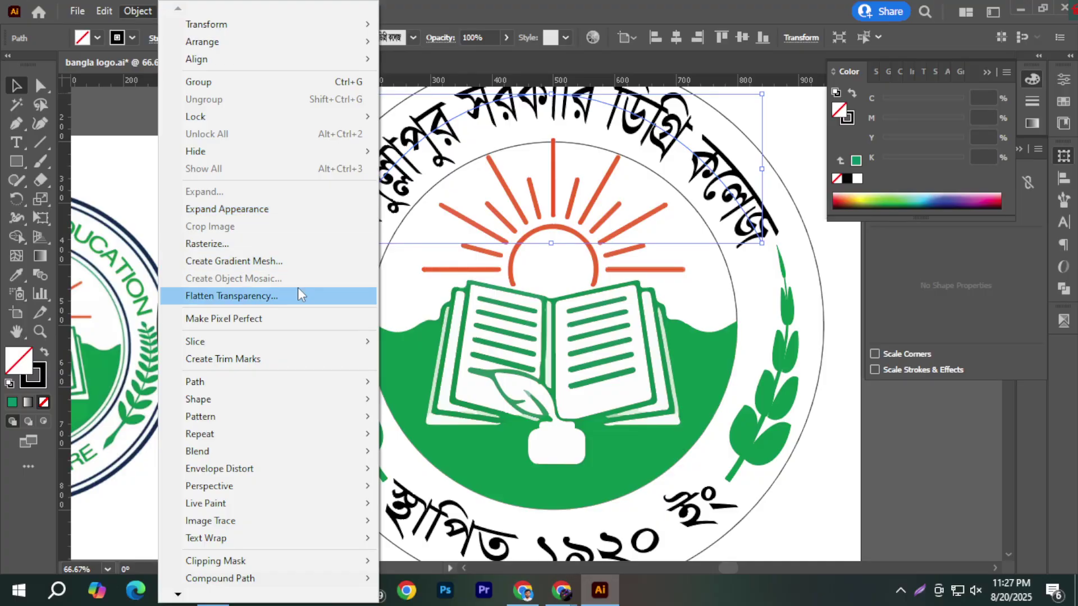
pyautogui.click(231, 296)
pyautogui.click(567, 433)
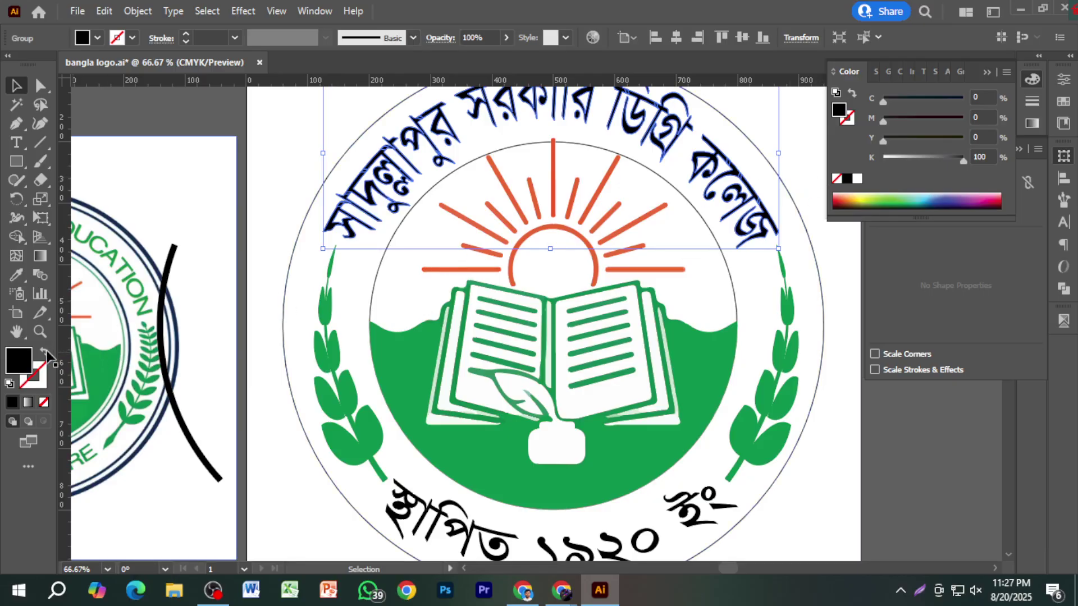
pyautogui.click(16, 274)
pyautogui.click(407, 373)
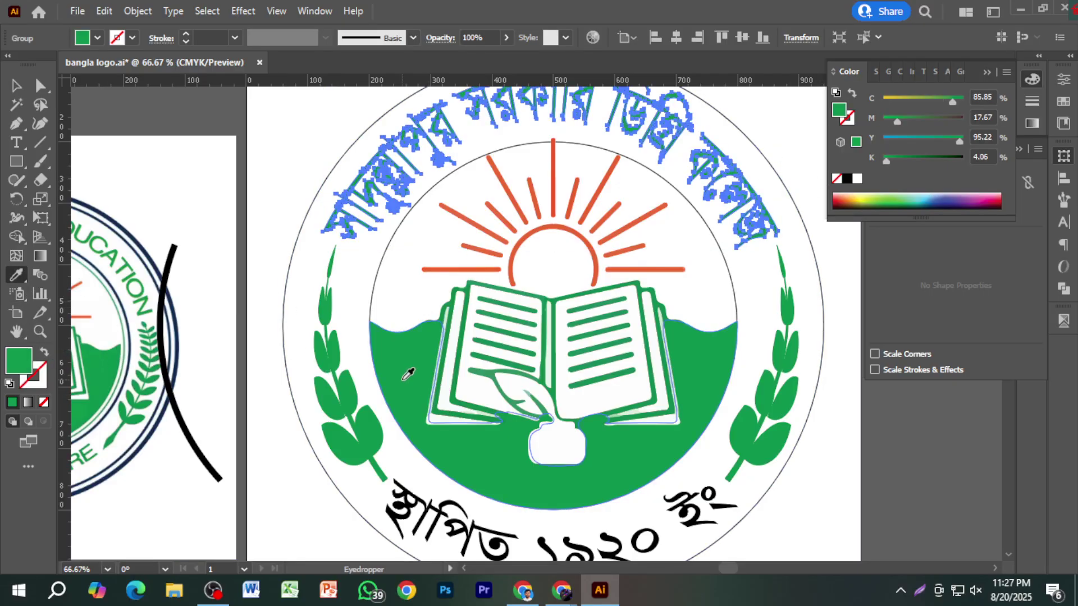
pyautogui.click(16, 85)
pyautogui.click(130, 109)
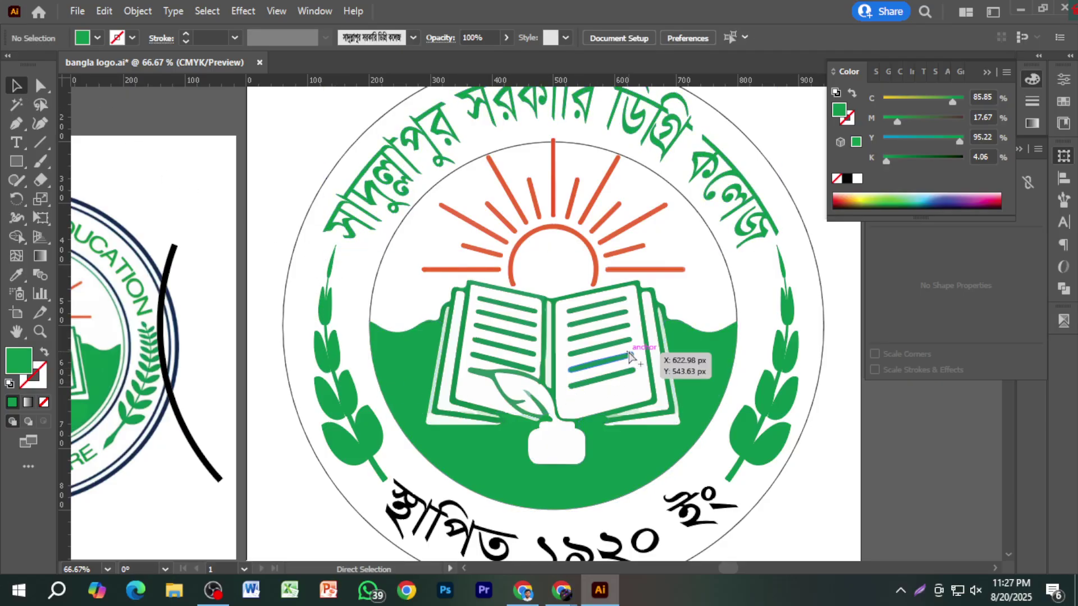
# Recolour the curved college name's fill to 0% cyan, 100% magenta and 0% yellow.
pyautogui.scroll(-1, 629, 355)
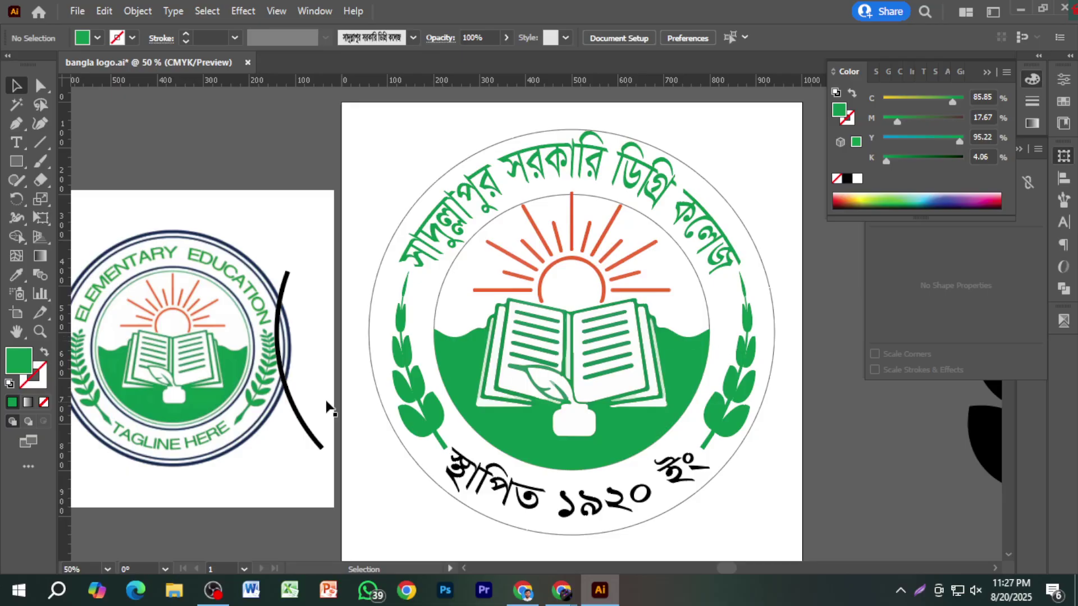
pyautogui.click(725, 262)
pyautogui.moveTo(895, 101); pyautogui.dragTo(870, 101)
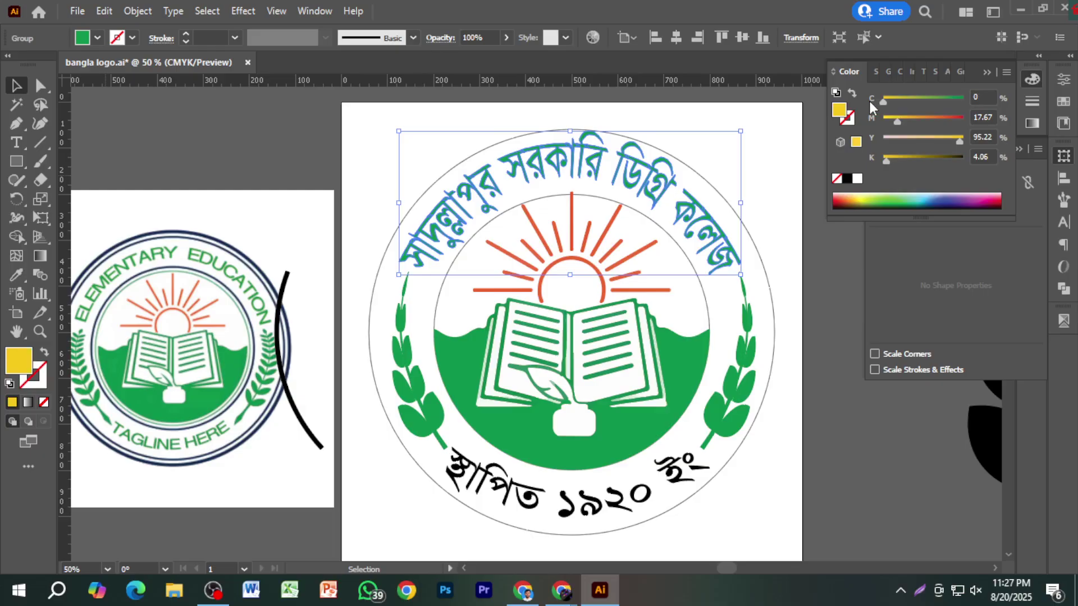
pyautogui.click(828, 295)
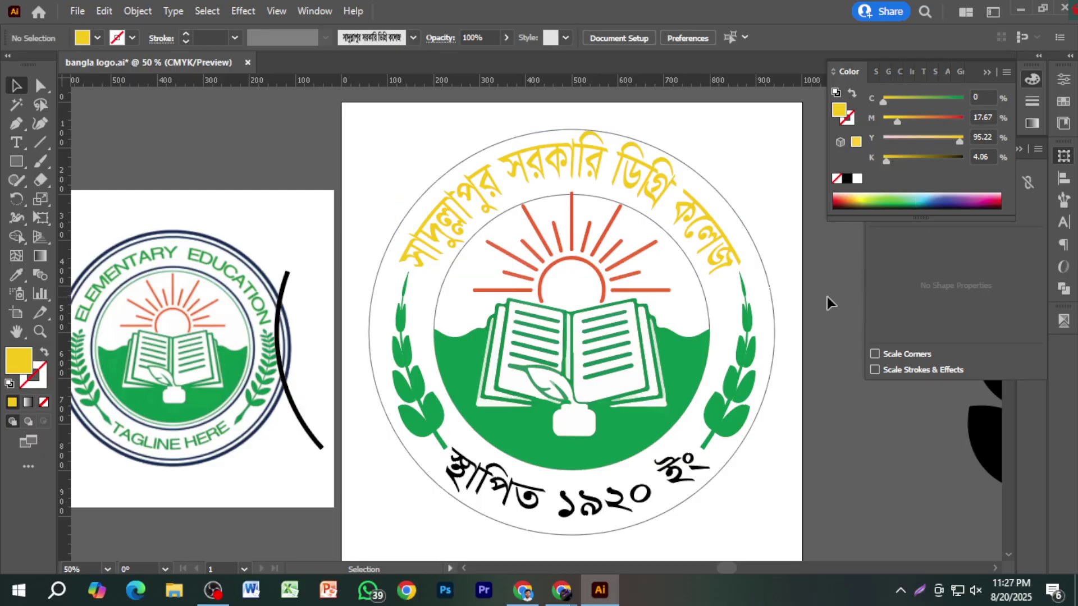
pyautogui.click(731, 257)
pyautogui.moveTo(946, 121); pyautogui.dragTo(964, 122)
pyautogui.click(818, 282)
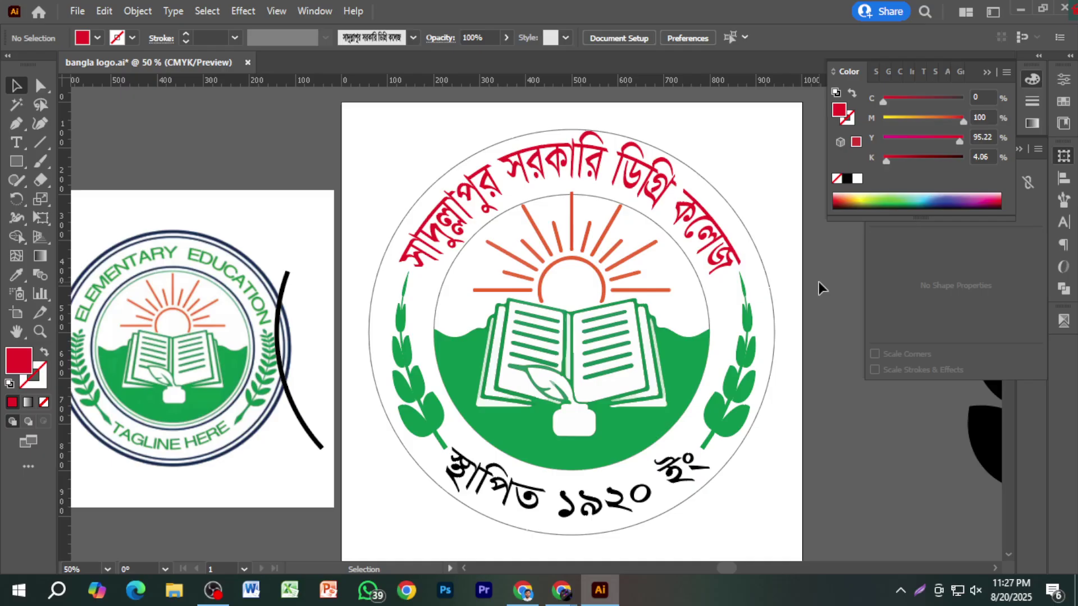
pyautogui.click(714, 234)
pyautogui.moveTo(901, 138); pyautogui.dragTo(835, 139)
pyautogui.click(846, 269)
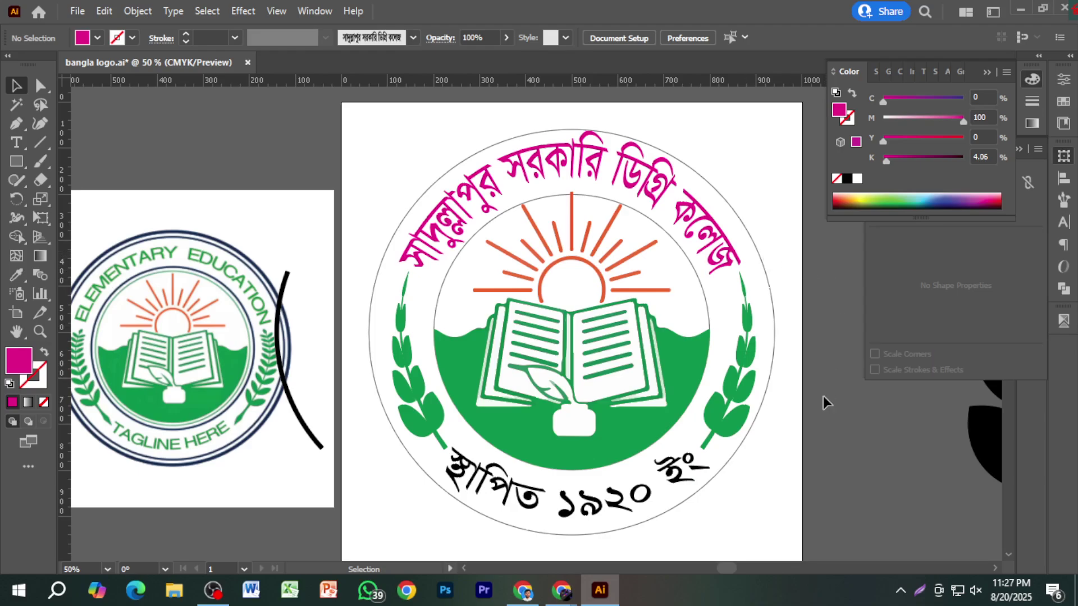
# Flatten the establishment-year text's transparency at the Medium Resolution preset and set its fill to 100% magenta and 0% black.
pyautogui.click(690, 491)
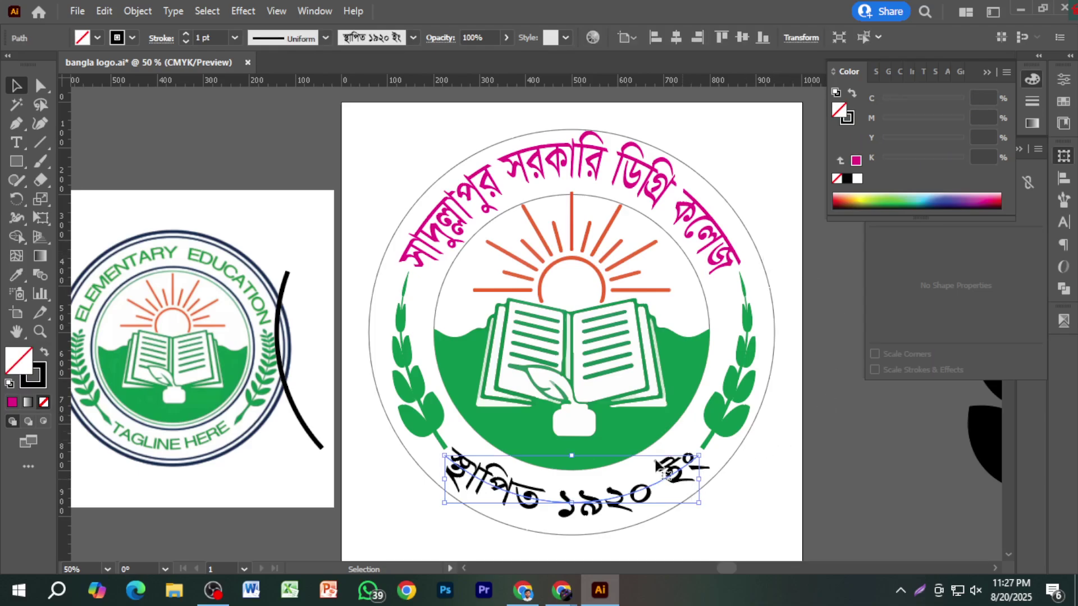
pyautogui.click(138, 11)
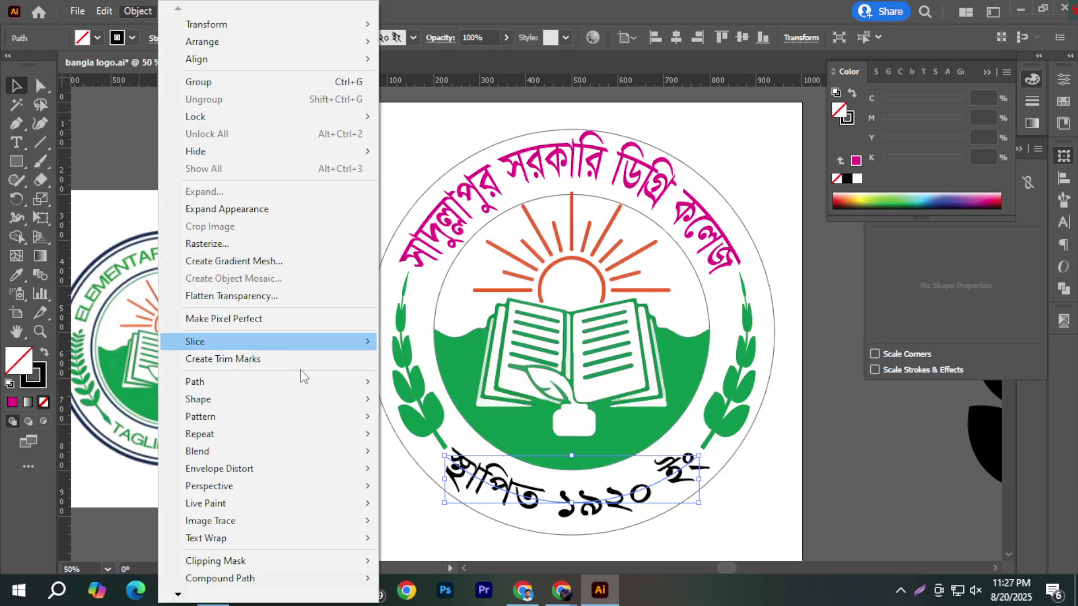
pyautogui.click(294, 298)
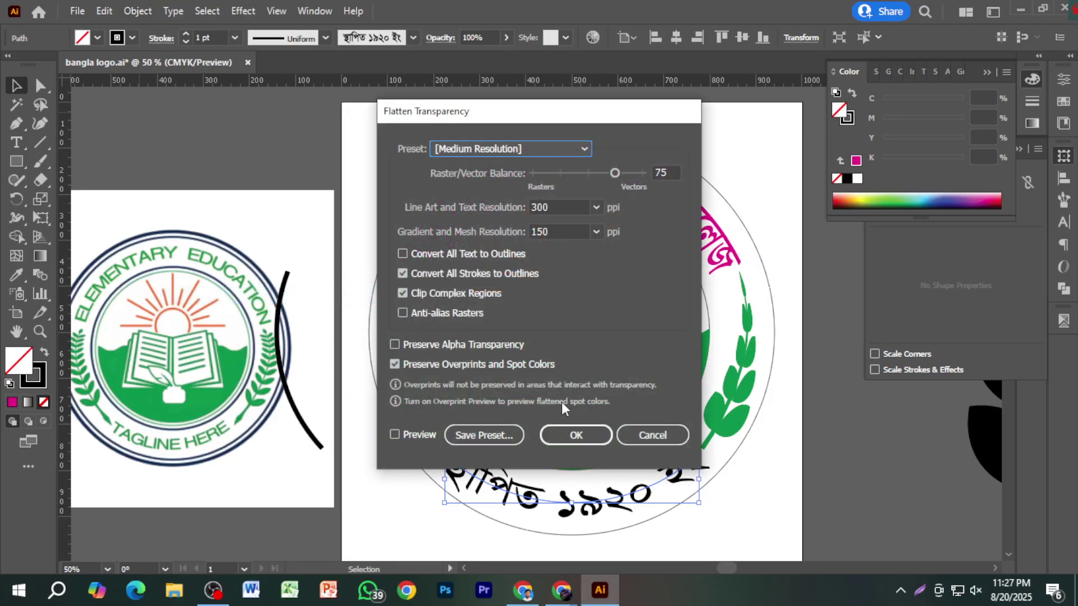
pyautogui.click(565, 436)
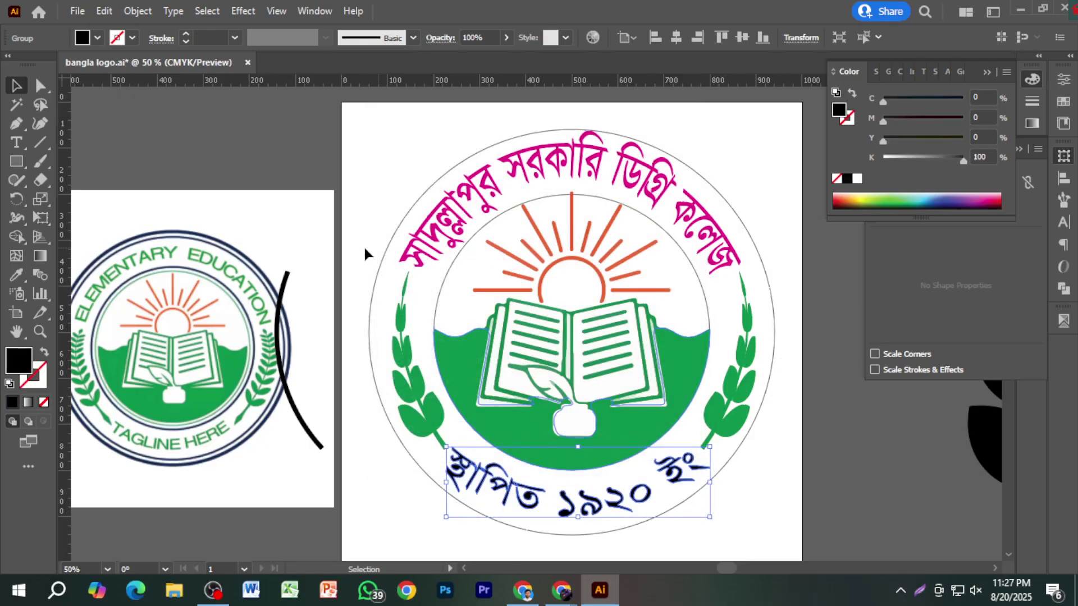
pyautogui.moveTo(923, 120); pyautogui.dragTo(964, 120)
pyautogui.click(872, 160)
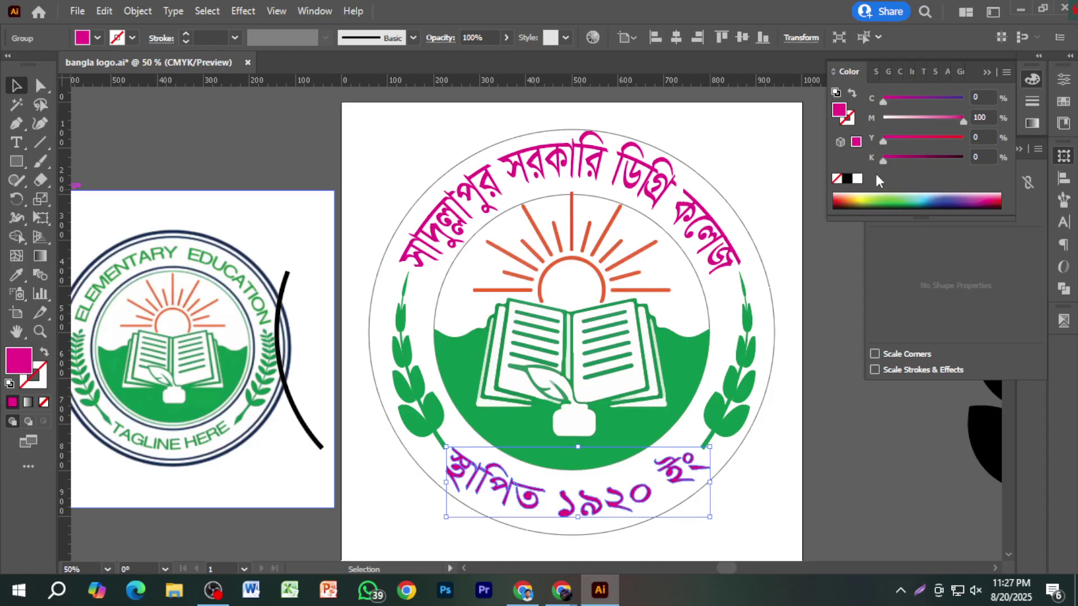
# Delete the leftover black arc beside the reference emblem.
pyautogui.click(832, 510)
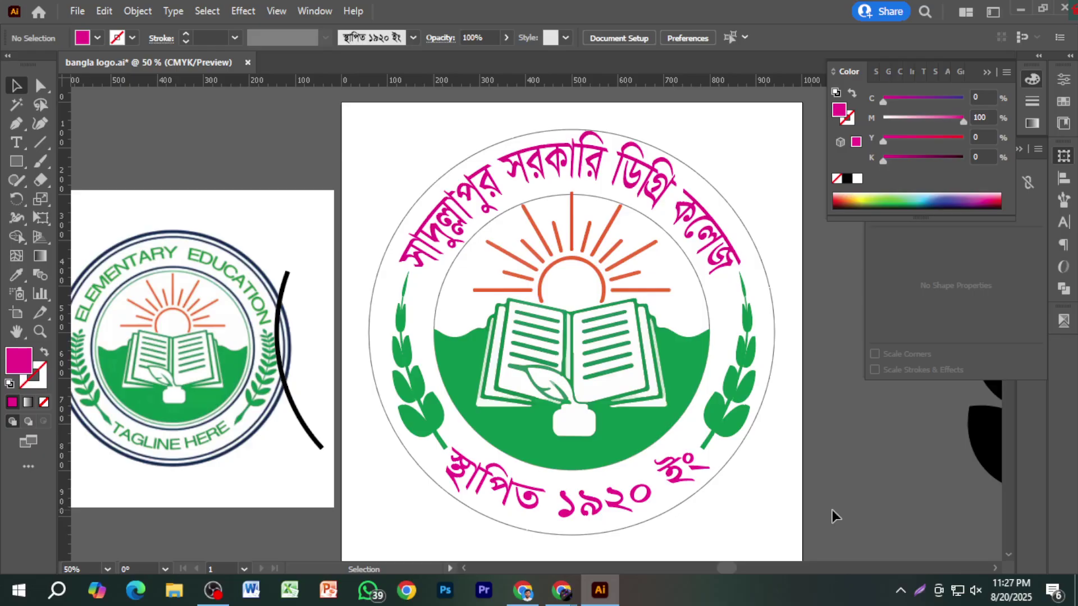
pyautogui.click(309, 435)
pyautogui.press('Delete')
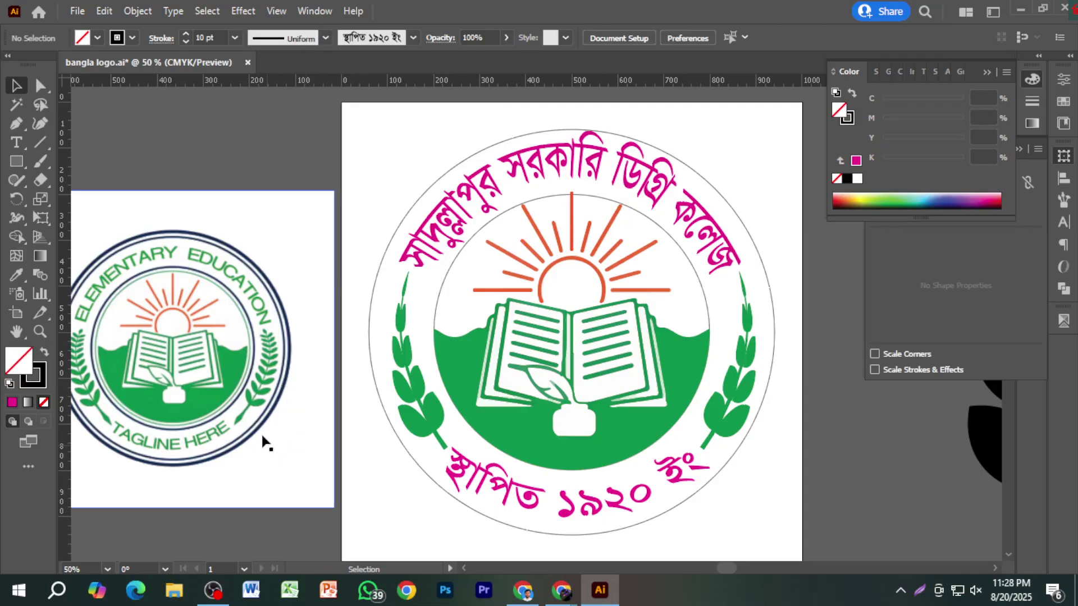
# Duplicate the logo's outer circle in place and enlarge the copy from its centre to about 905 px across.
pyautogui.click(727, 464)
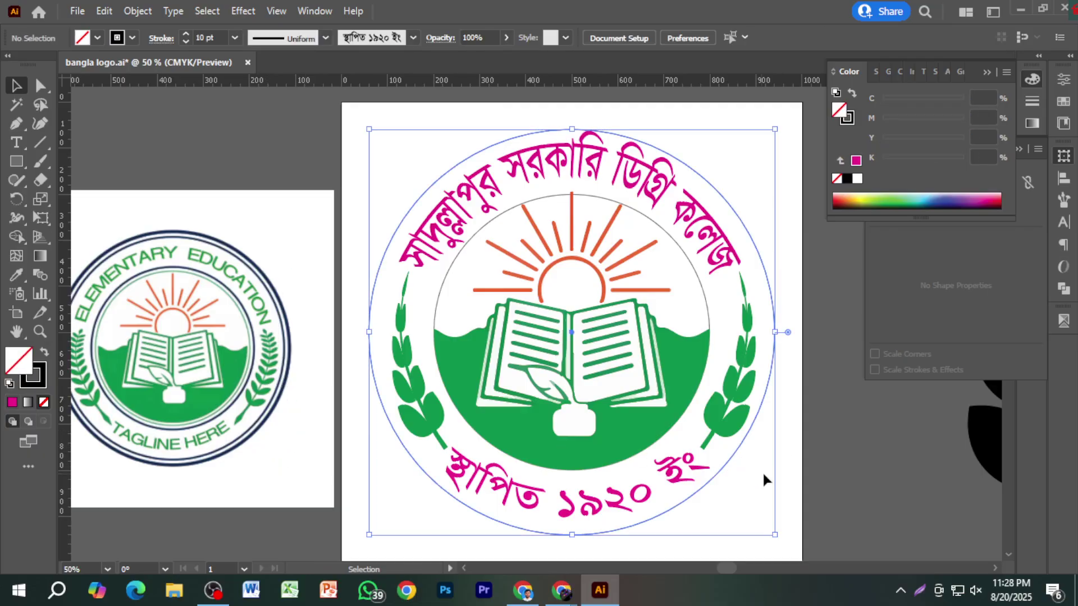
pyautogui.hotkey('ctrl', 'c')
pyautogui.hotkey('ctrl', 'f')
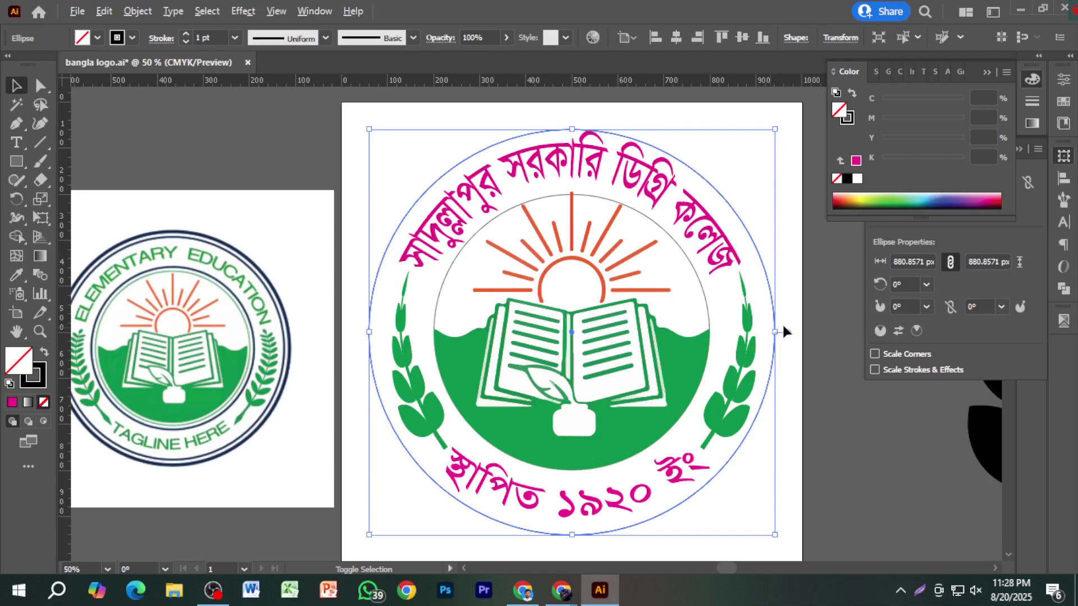
pyautogui.click(814, 373)
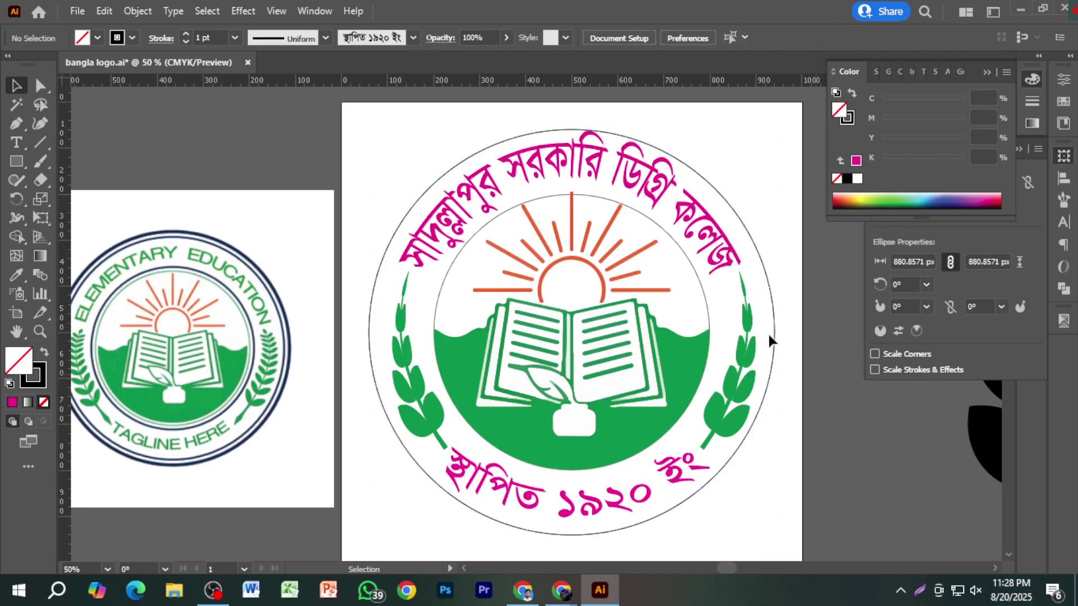
pyautogui.click(775, 333)
pyautogui.moveTo(774, 332); pyautogui.dragTo(781, 335)
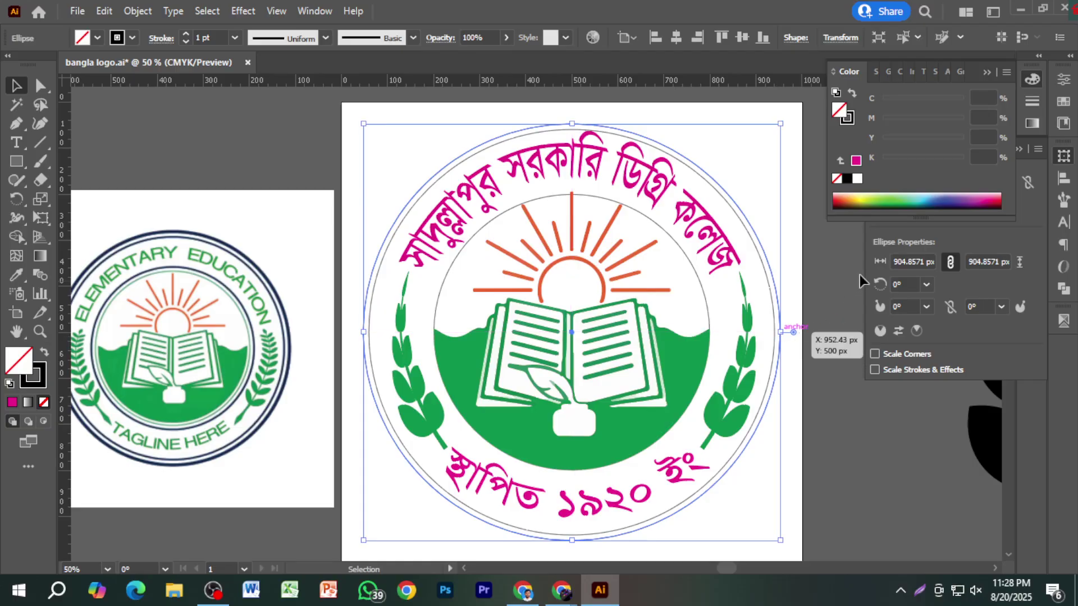
# Set the enlarged outer circle's stroke weight to 6 pt.
pyautogui.click(186, 34)
pyautogui.click(186, 35)
pyautogui.click(186, 35)
pyautogui.click(186, 35)
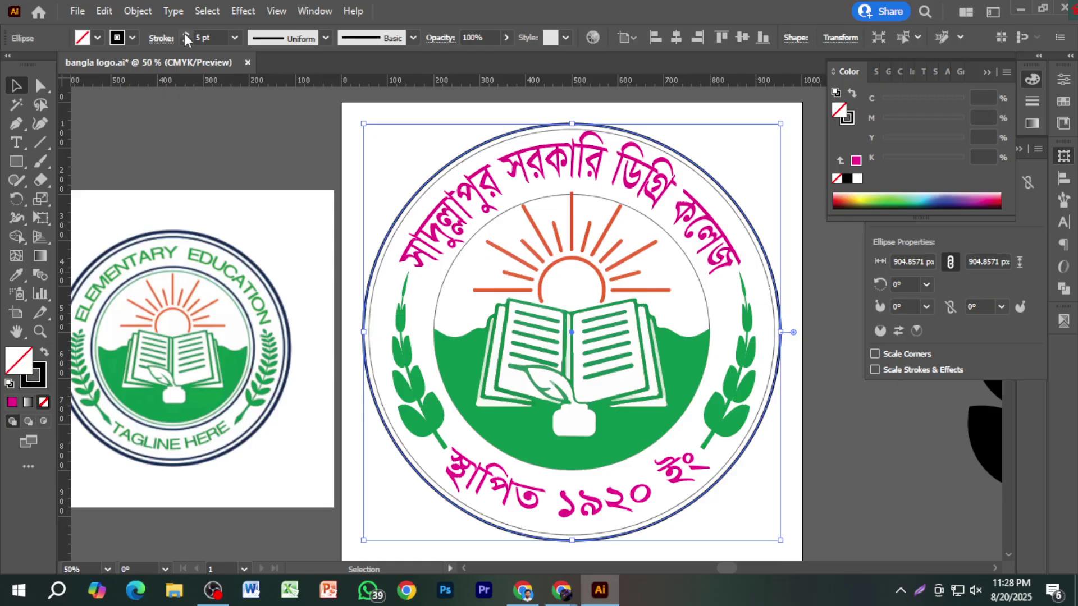
pyautogui.click(264, 124)
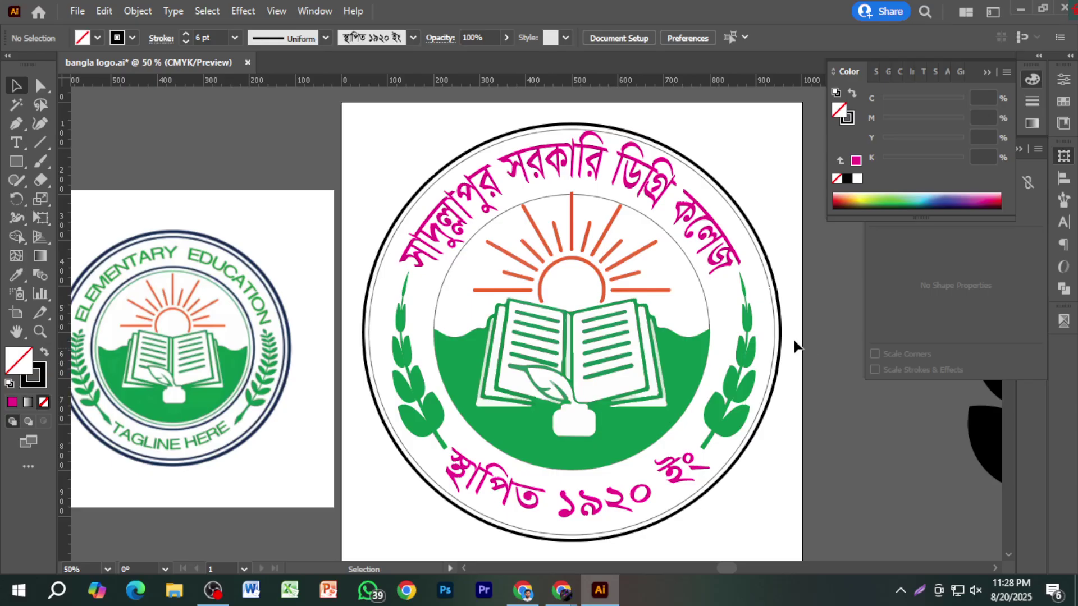
# Fill the 1 pt circle just inside the thick ring with pale yellow: 0% cyan, 0% magenta, 23% yellow and 0% black.
pyautogui.click(775, 309)
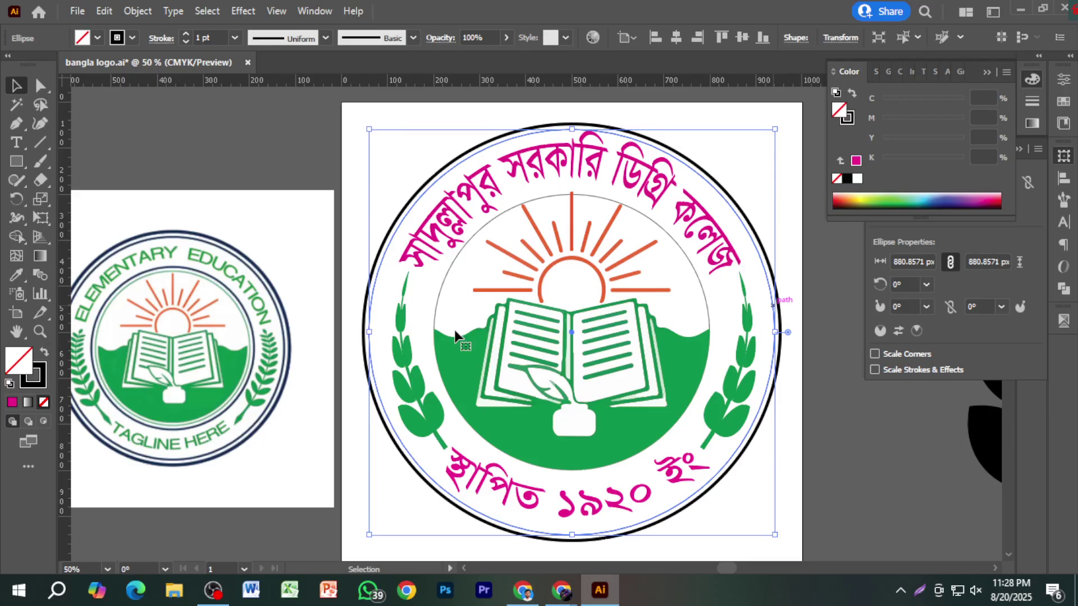
pyautogui.doubleClick(22, 360)
pyautogui.moveTo(705, 375); pyautogui.dragTo(723, 358)
pyautogui.click(898, 364)
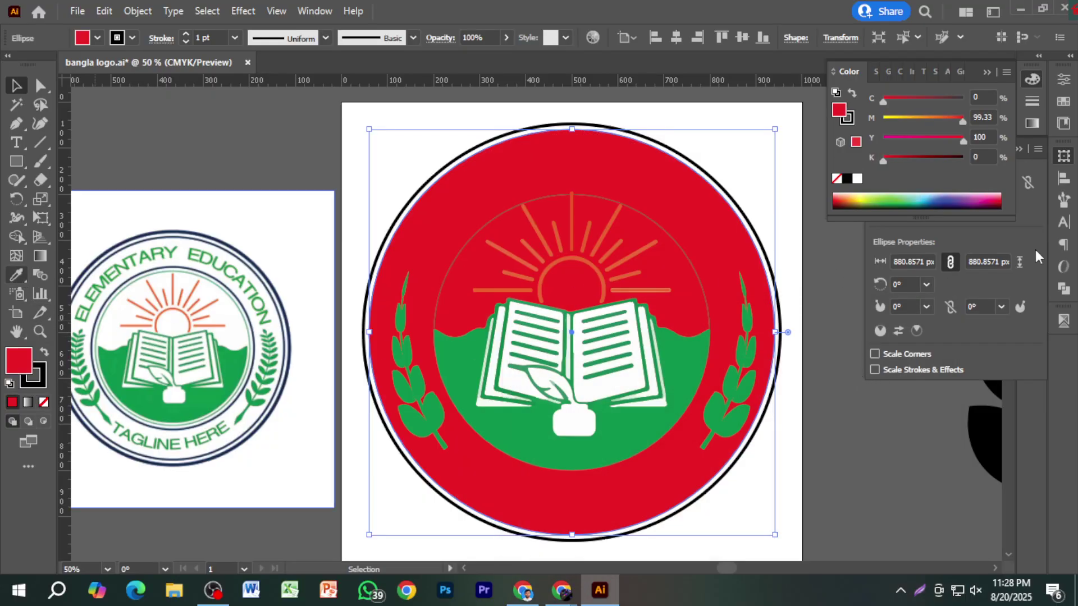
pyautogui.moveTo(962, 121); pyautogui.dragTo(873, 119)
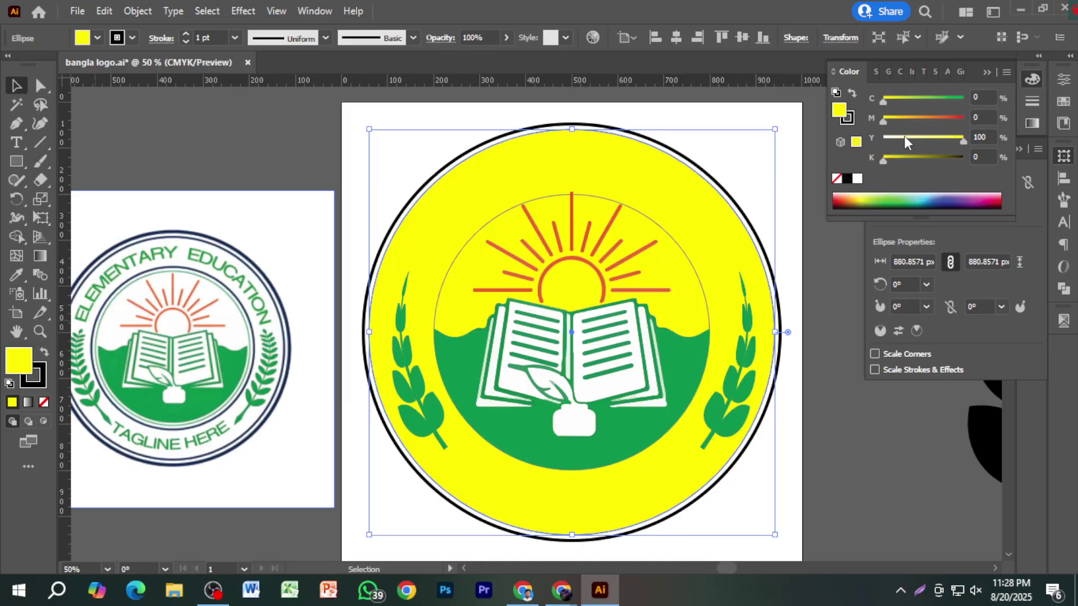
pyautogui.click(901, 138)
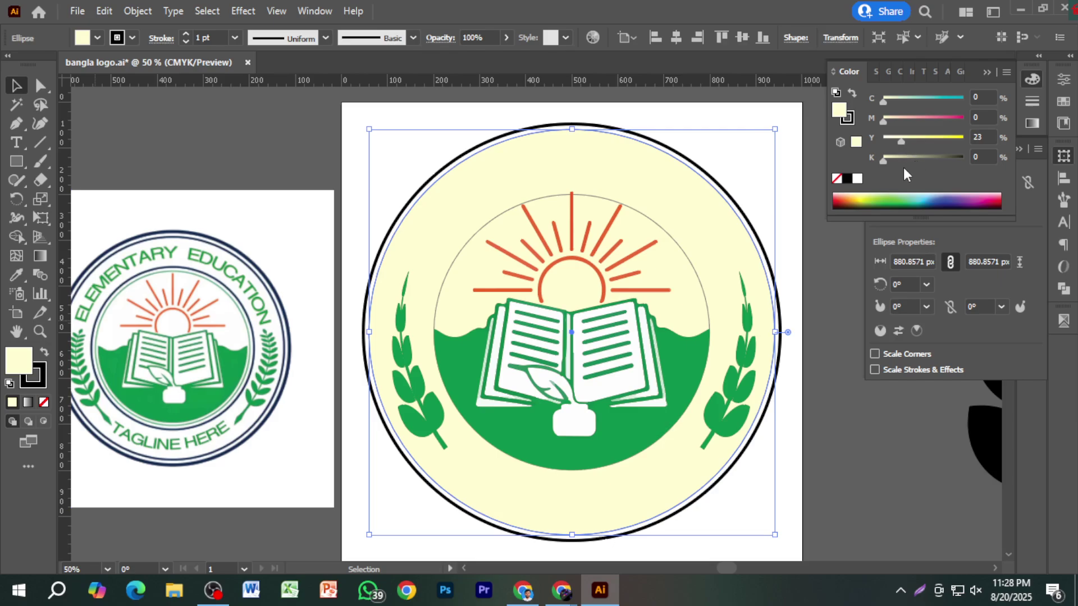
# Send the pale yellow circle behind all the other logo artwork and keep its cyan at 0%.
pyautogui.hotkey('ctrl', 'shift', '[')
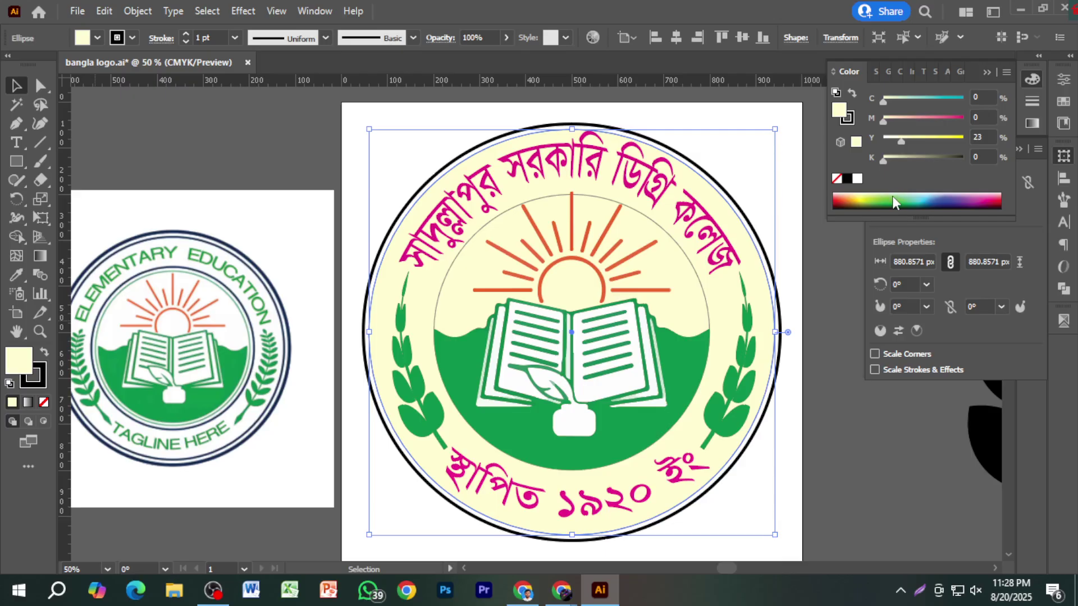
pyautogui.moveTo(914, 100); pyautogui.dragTo(864, 99)
pyautogui.click(847, 425)
# Recolour the outermost ring's stroke to crimson with 0% cyan, 99.55% magenta, 64.82% yellow and 0% black.
pyautogui.click(773, 400)
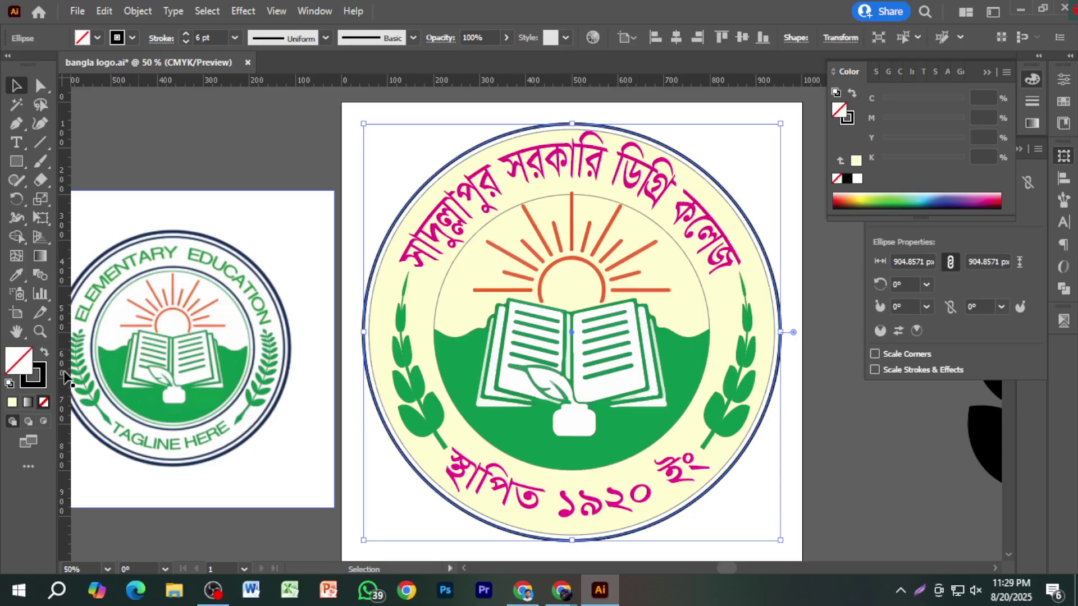
pyautogui.doubleClick(41, 385)
pyautogui.moveTo(716, 378); pyautogui.dragTo(723, 359)
pyautogui.click(910, 368)
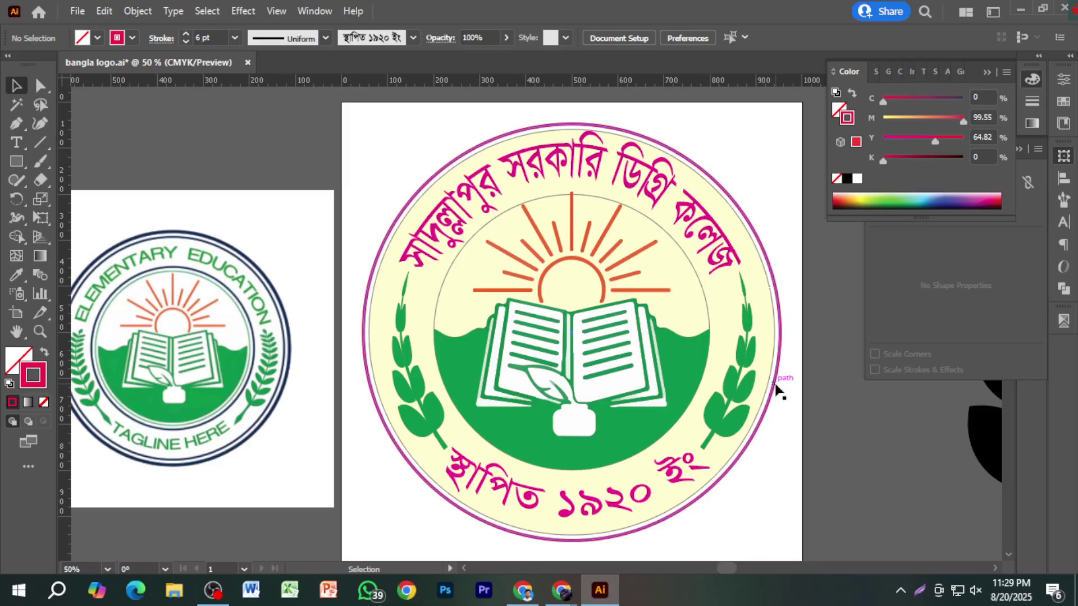
# Save the changes to the bangla logo.ai document.
pyautogui.scroll(1, 776, 389)
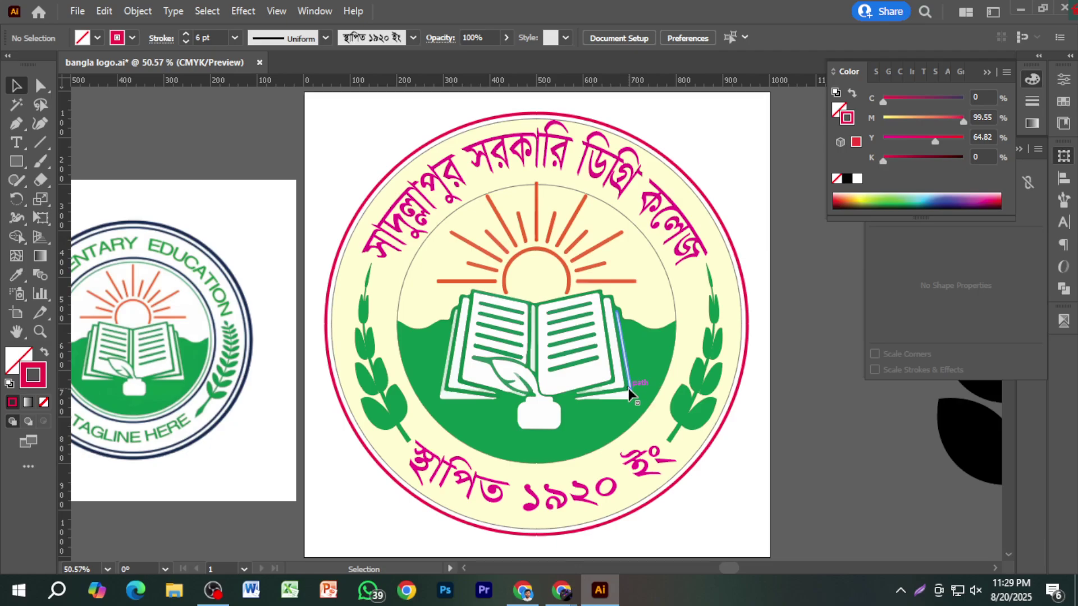
pyautogui.press('a')
pyautogui.hotkey('ctrl', 's')
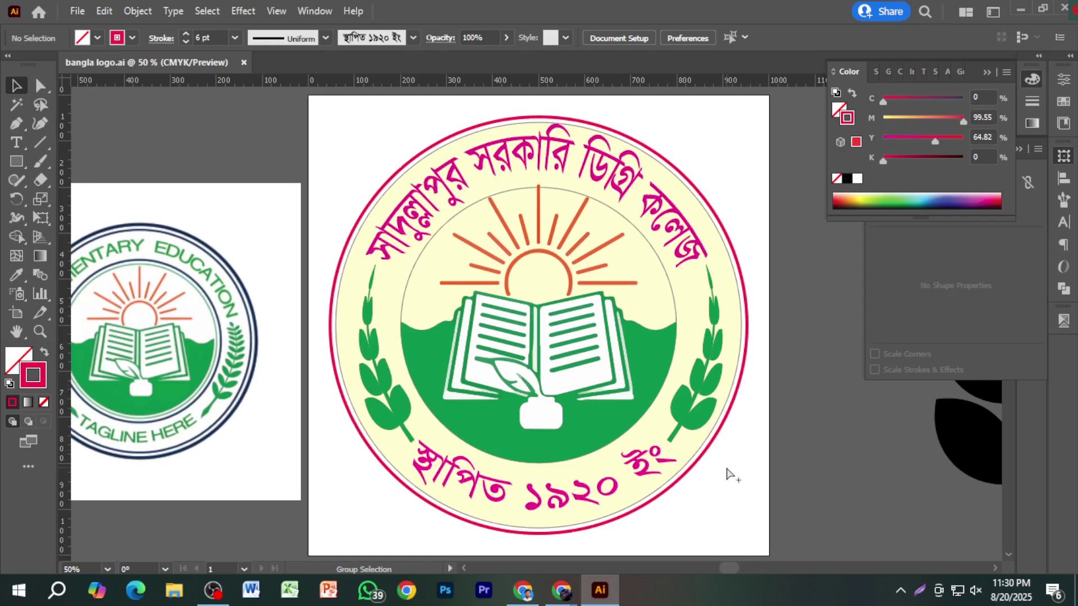
# Compare the reference emblem with the finished logo, and collapse the Color and Transform panels to clear the view.
pyautogui.scroll(-2, 728, 477)
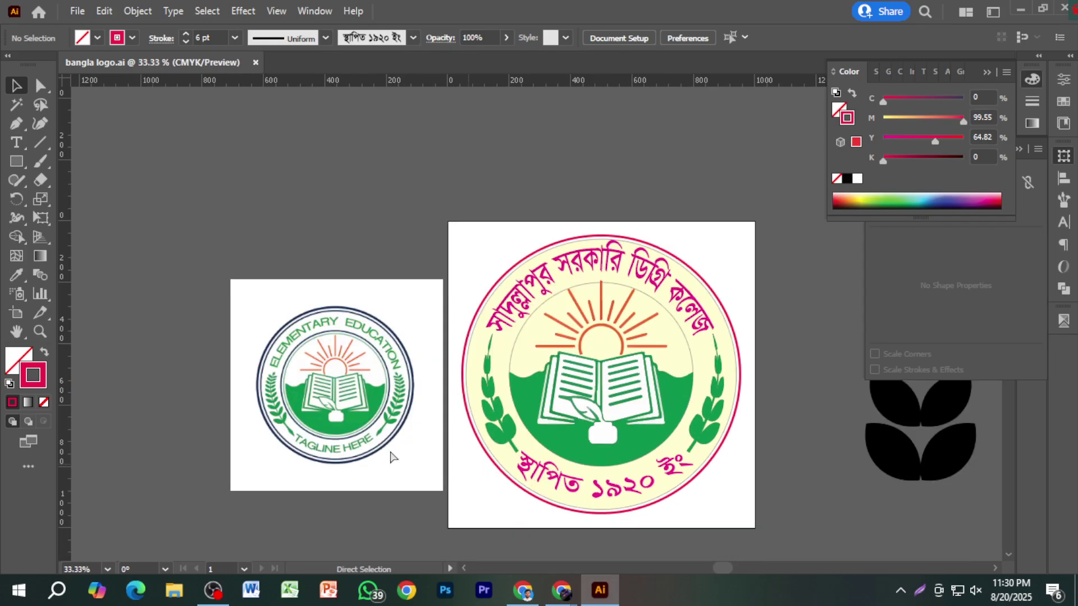
pyautogui.scroll(2, 381, 457)
pyautogui.scroll(1, 426, 433)
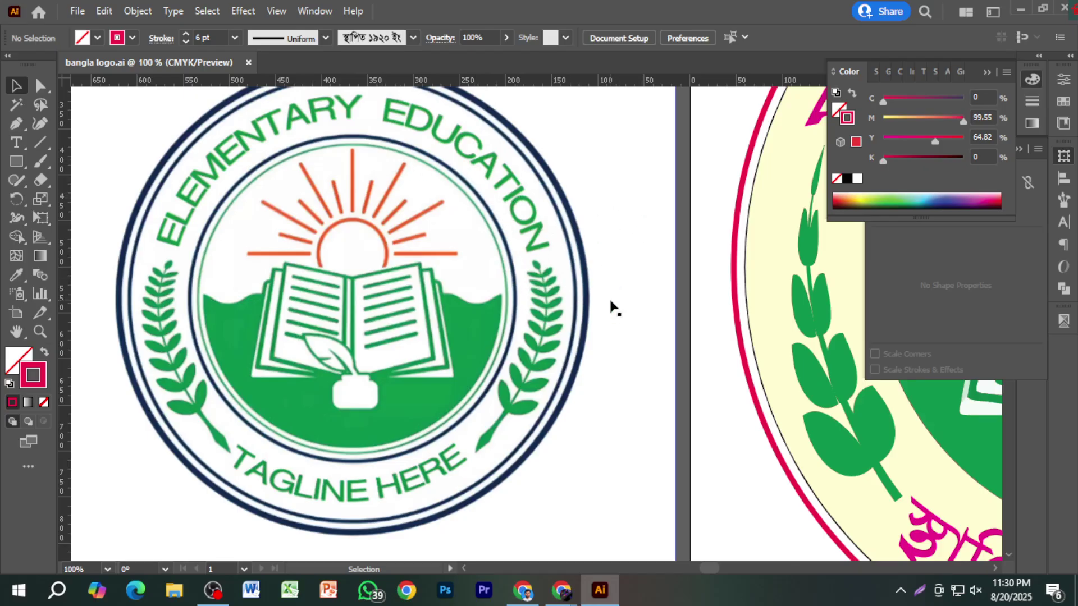
pyautogui.scroll(-2, 612, 308)
pyautogui.moveTo(653, 354); pyautogui.dragTo(380, 385)
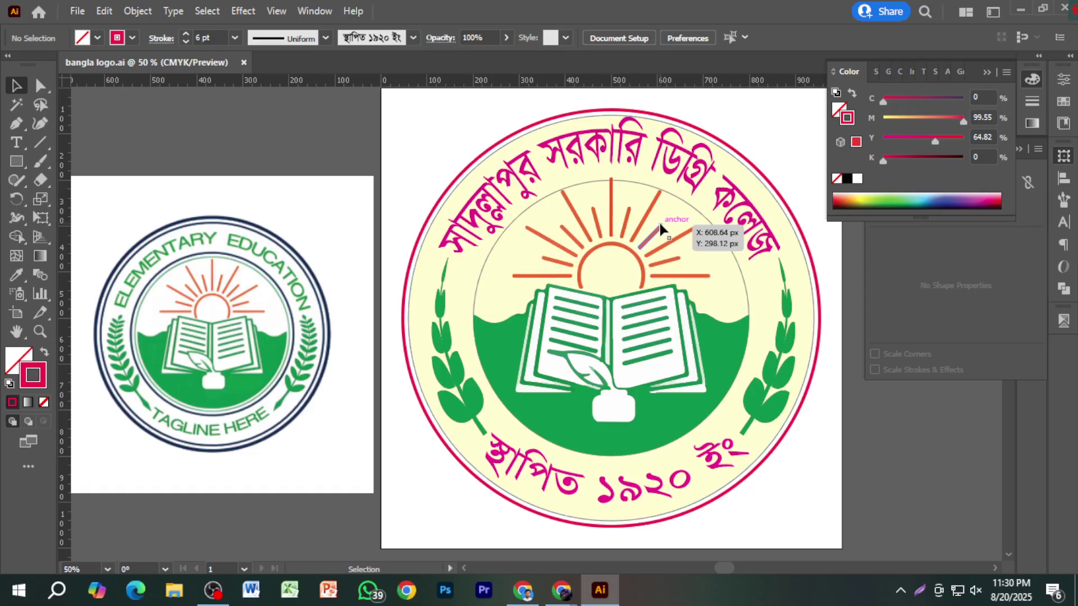
pyautogui.click(985, 72)
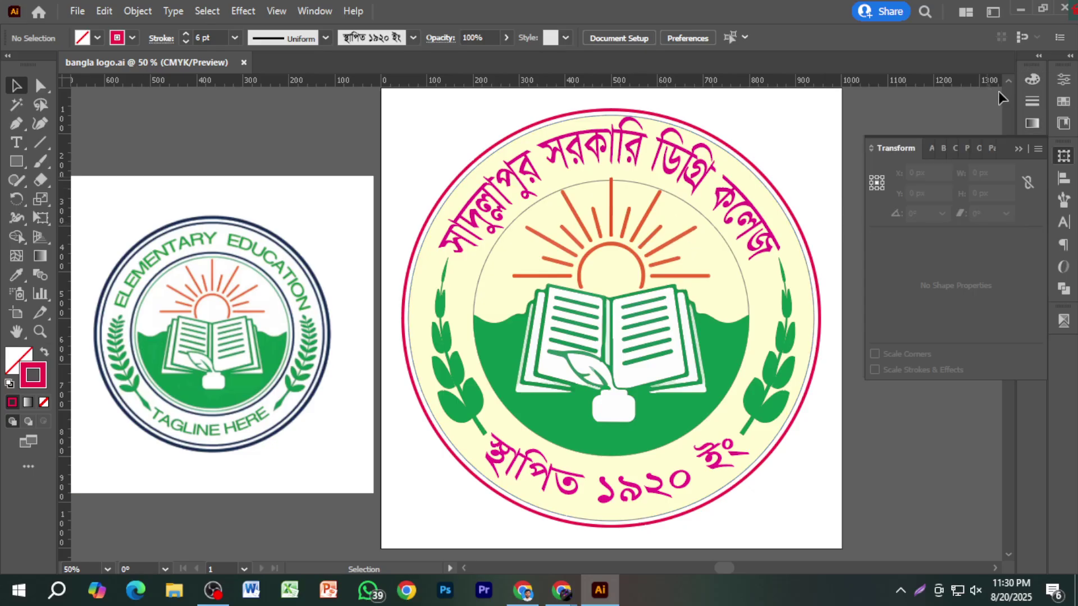
pyautogui.click(1018, 149)
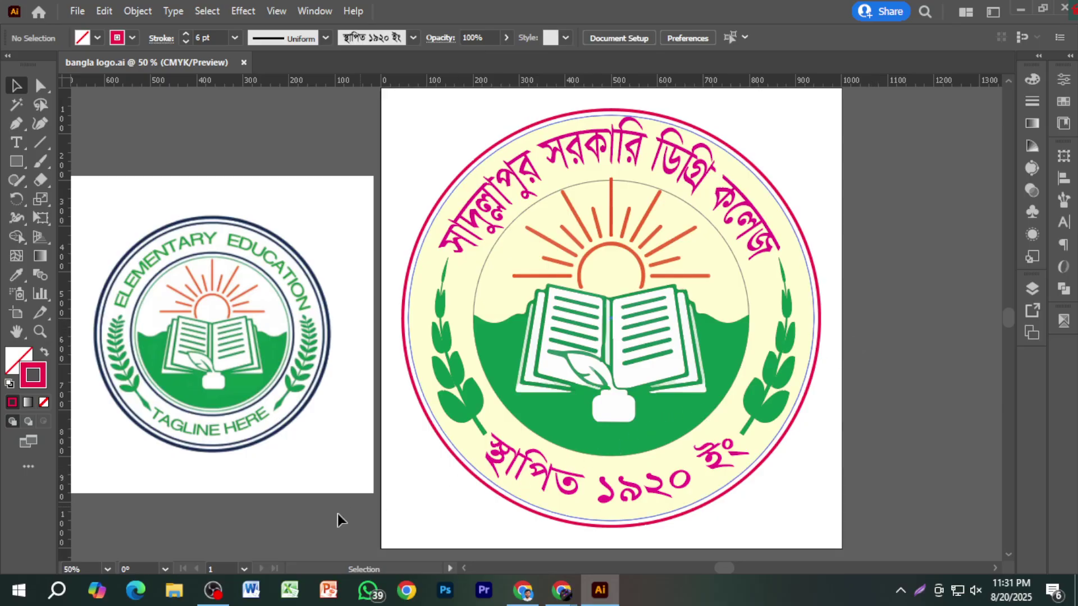
pyautogui.click(224, 583)
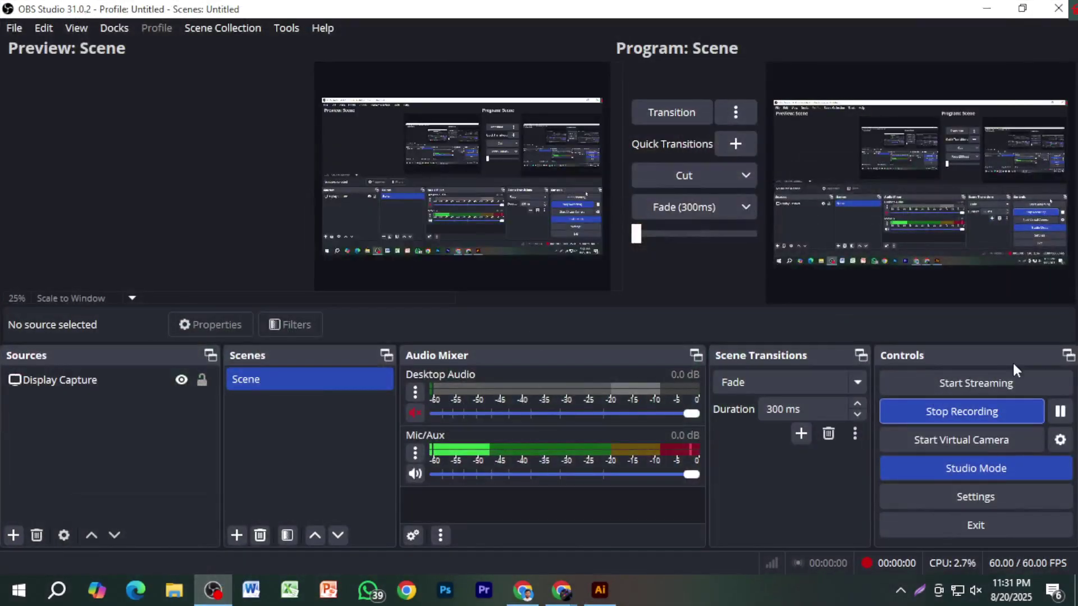